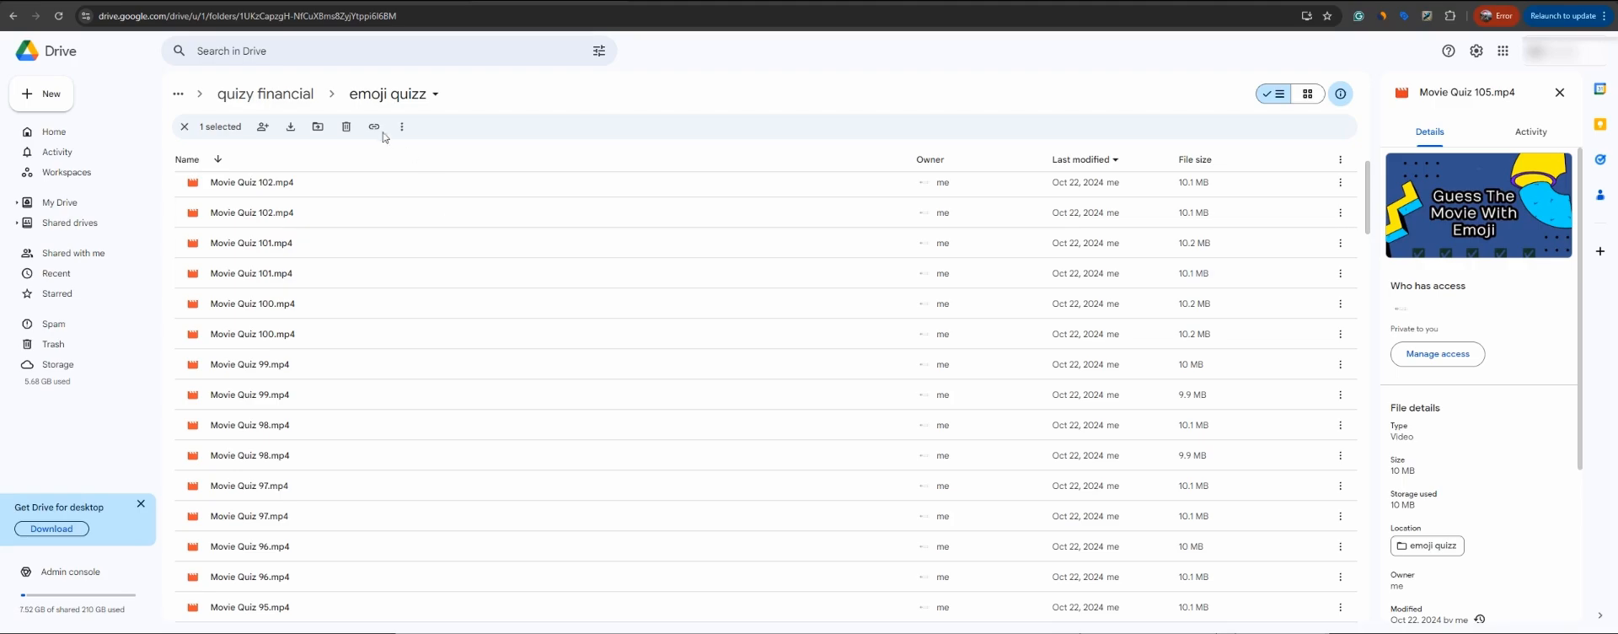
Step: Look over the Make scenario and its emoji quiz spreadsheet, checking the emoji2b and Congratulations cells in row 9
click(361, 2)
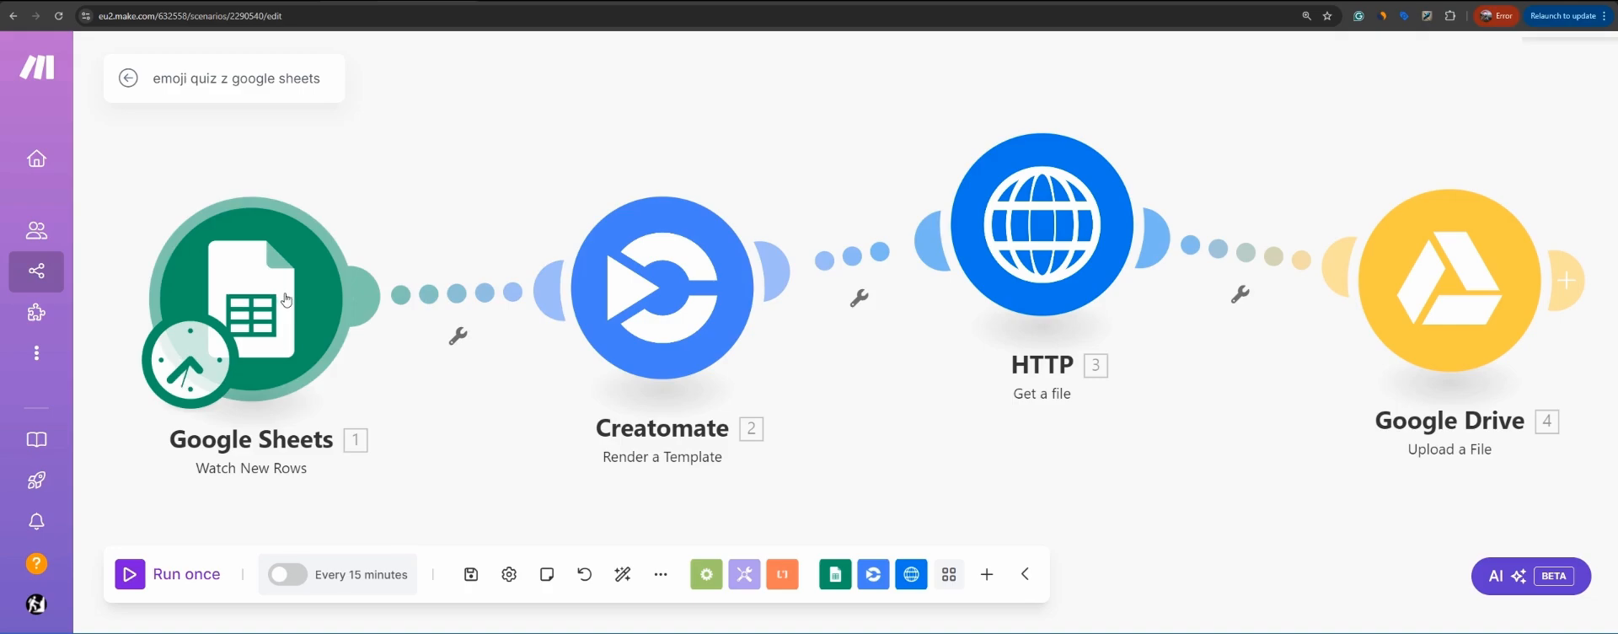
click(211, 2)
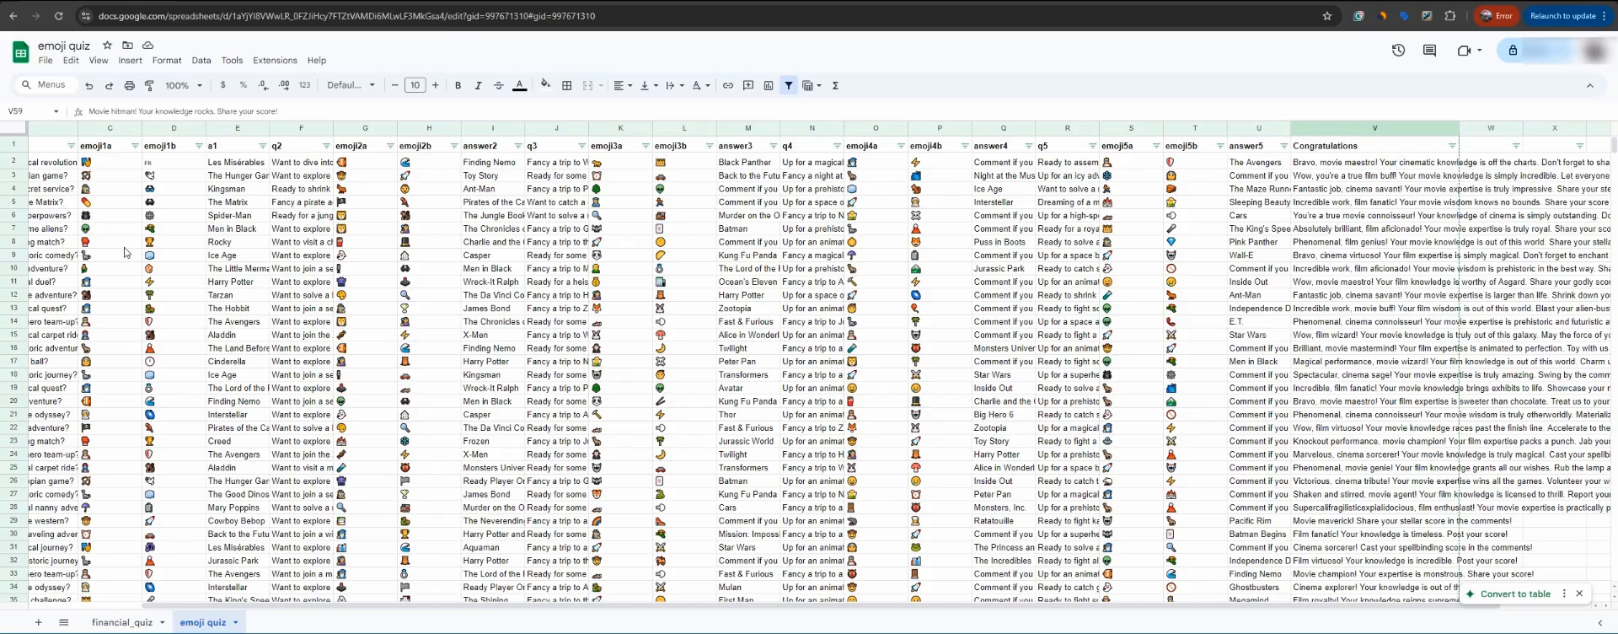
click(385, 261)
click(438, 262)
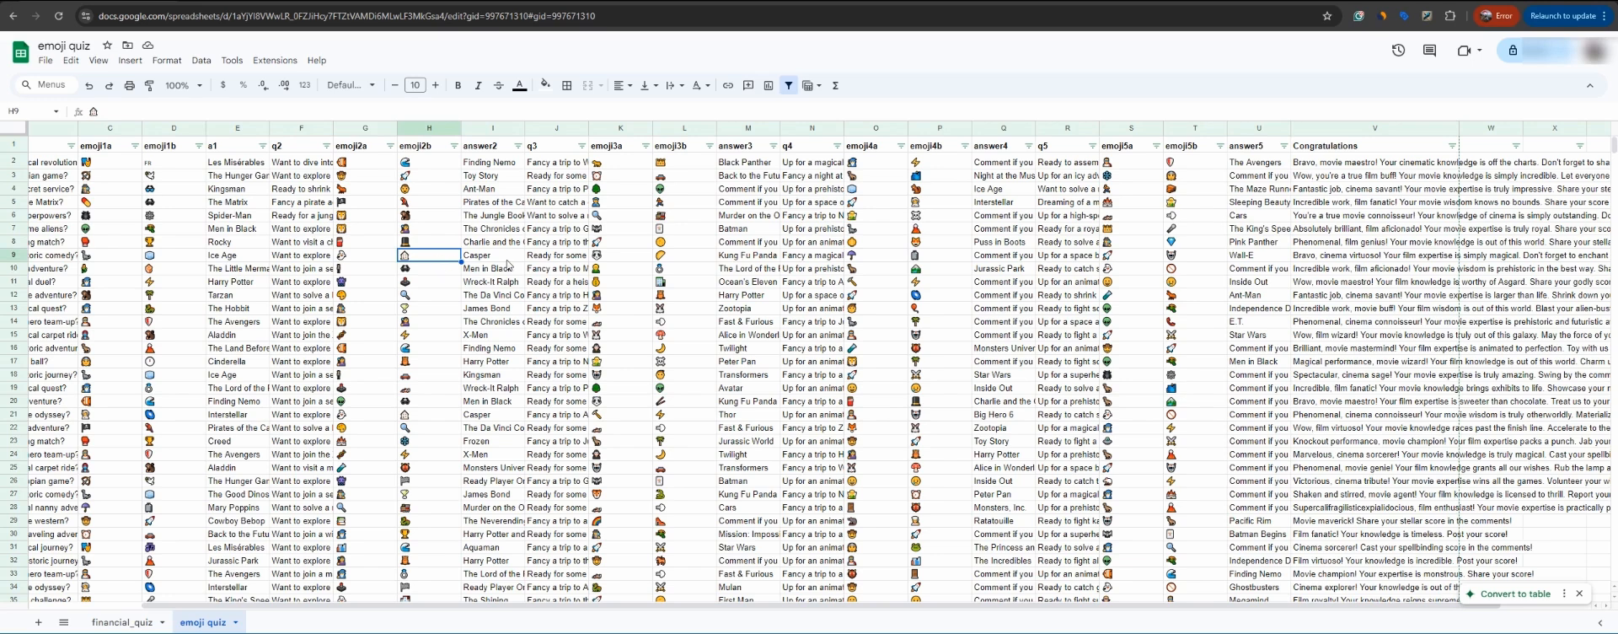
click(1330, 256)
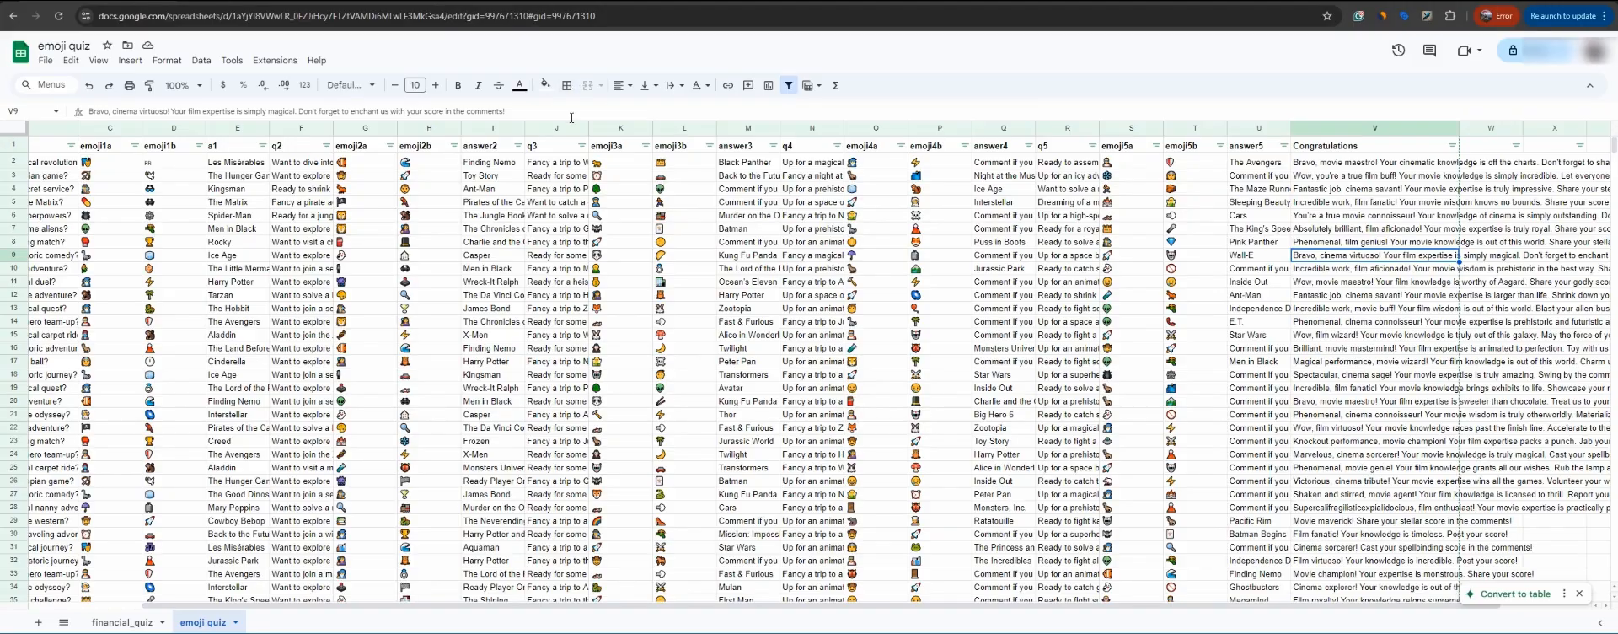
key(ctrl+Tab)
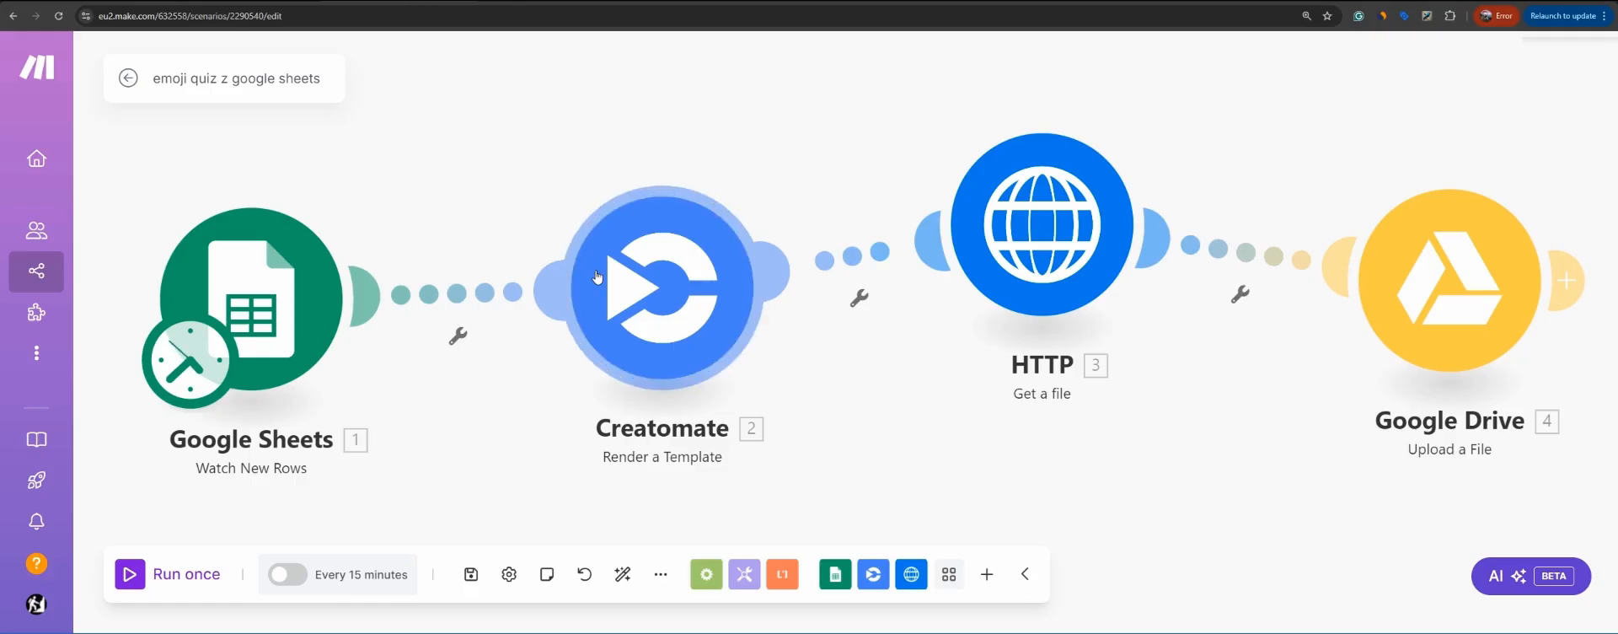
Step: Switch to Google Drive, preview the ending of Movie Quiz 105.mp4 from about 0:51, and look through the emoji quizz folder
key(ctrl+Tab)
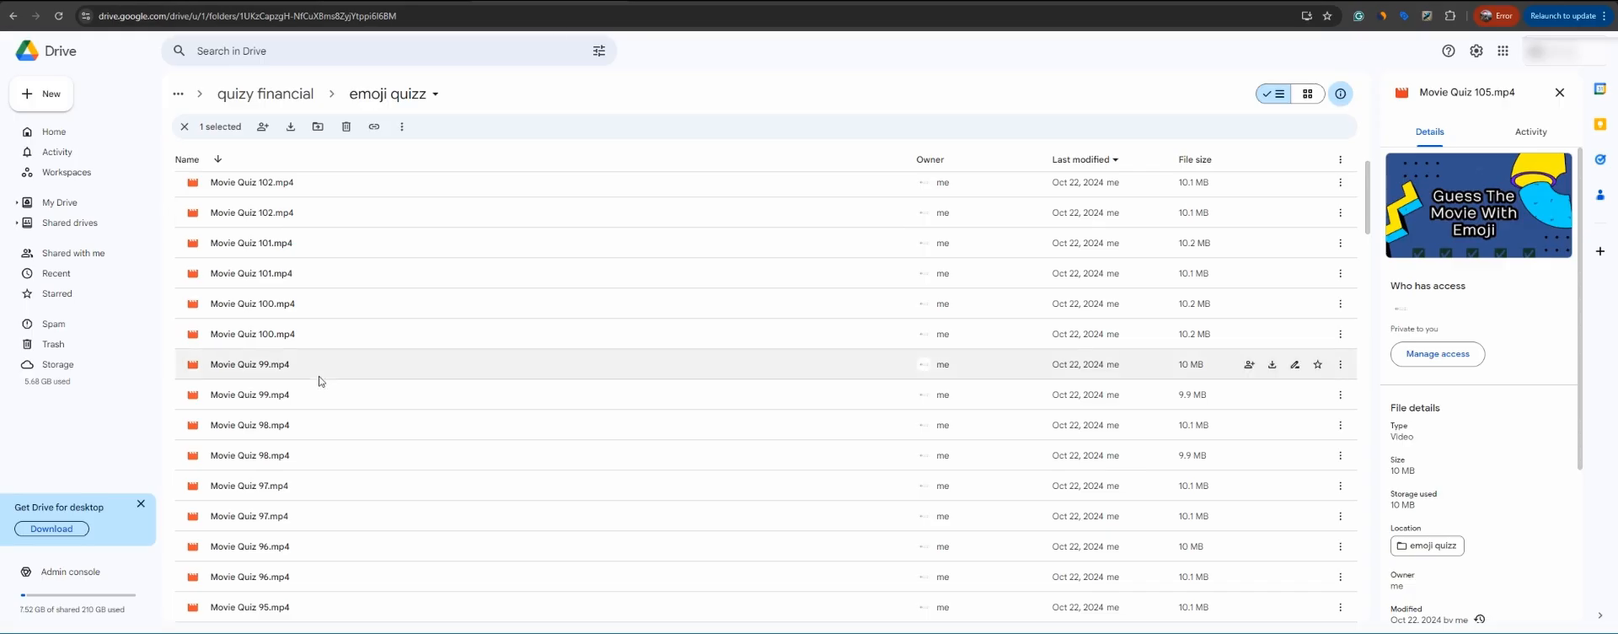
key(Return)
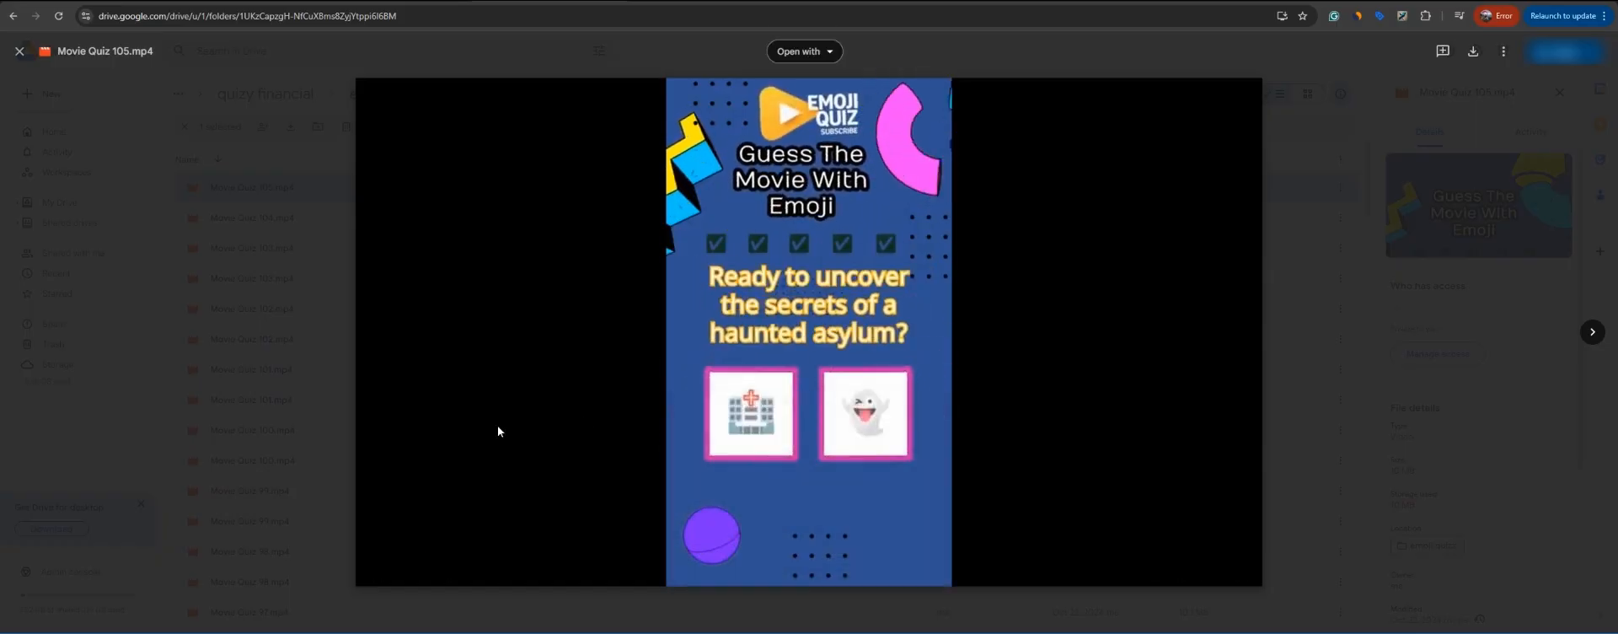
key(Right)
drag(571, 555, 1139, 553)
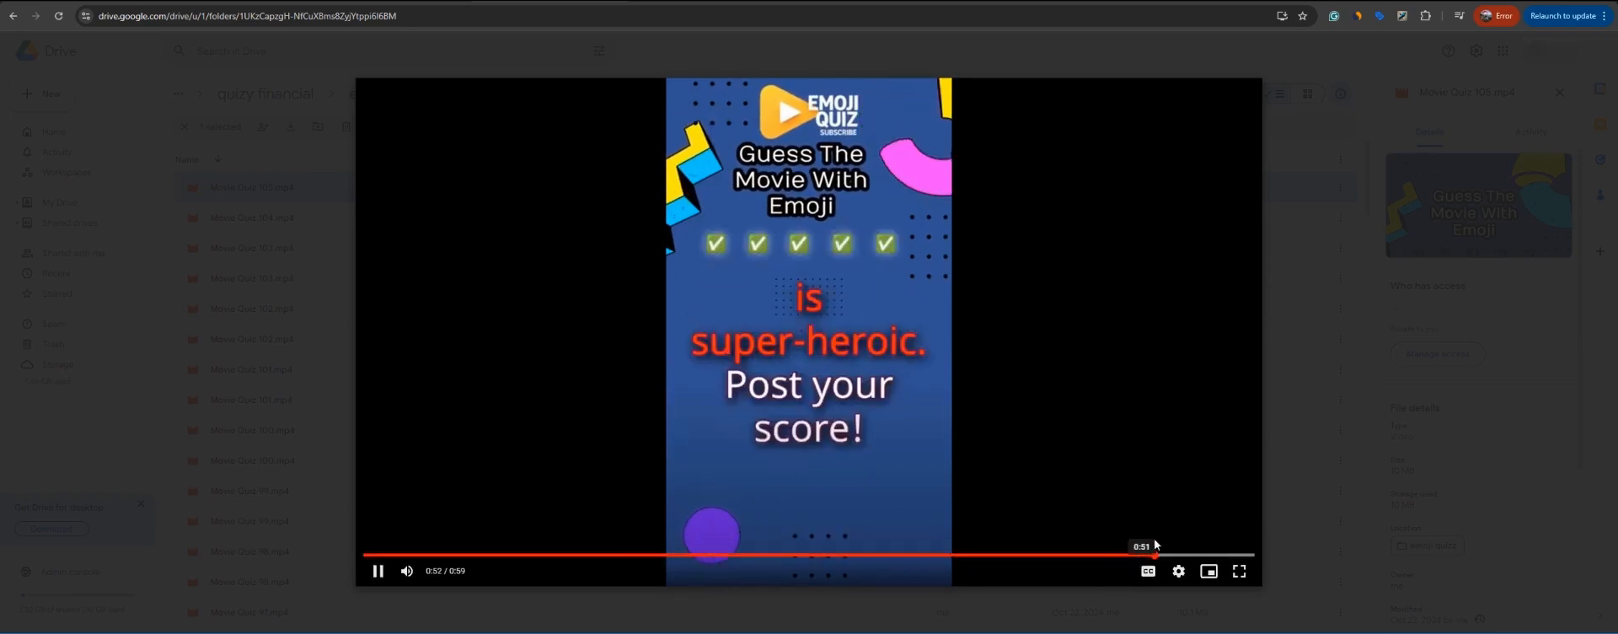
click(1087, 419)
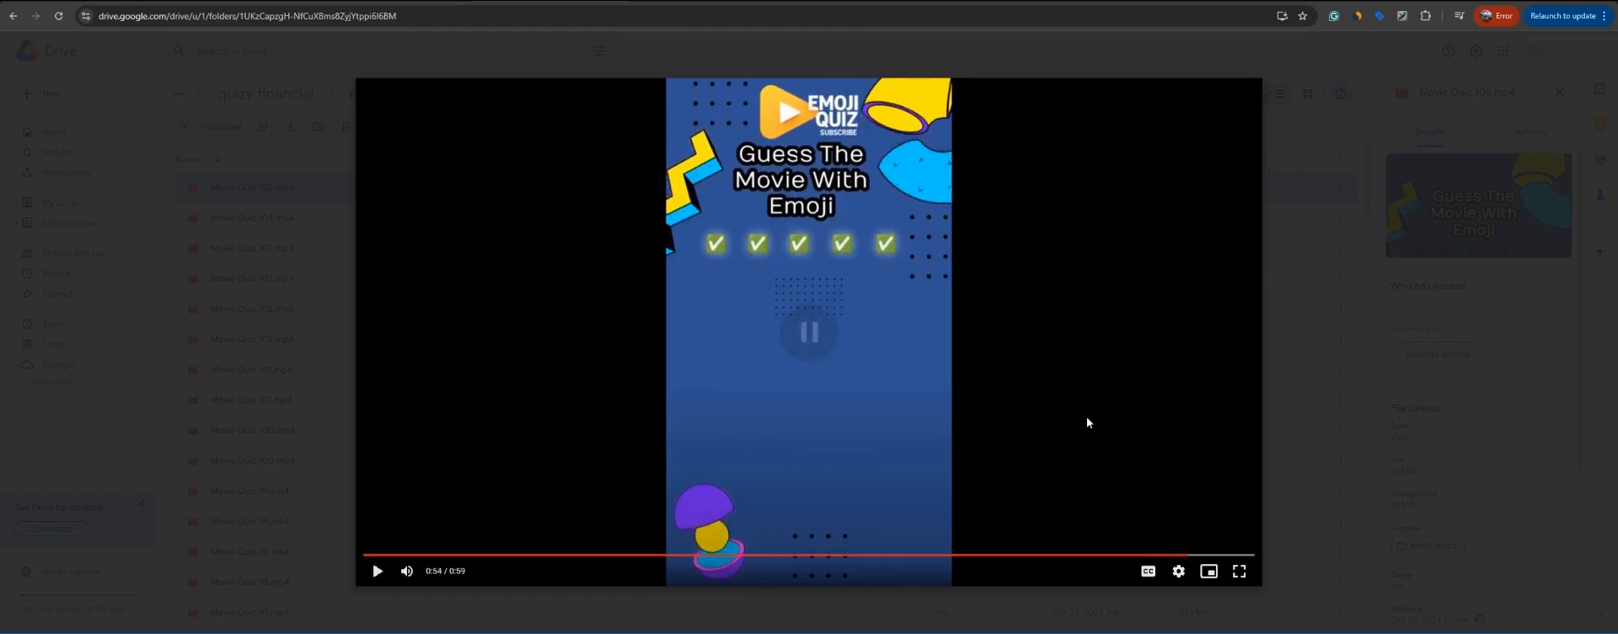
click(331, 258)
scroll(662, 263, down, 5)
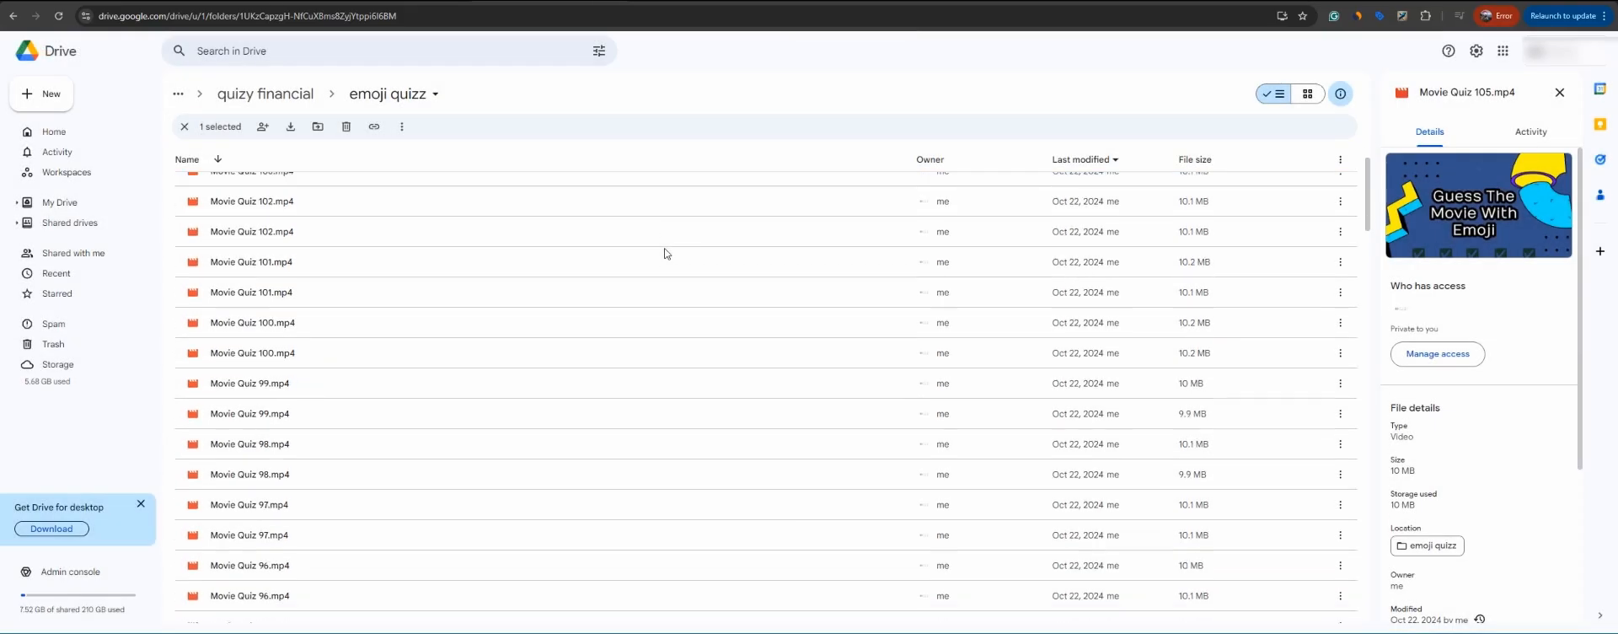
scroll(447, 367, up, 3)
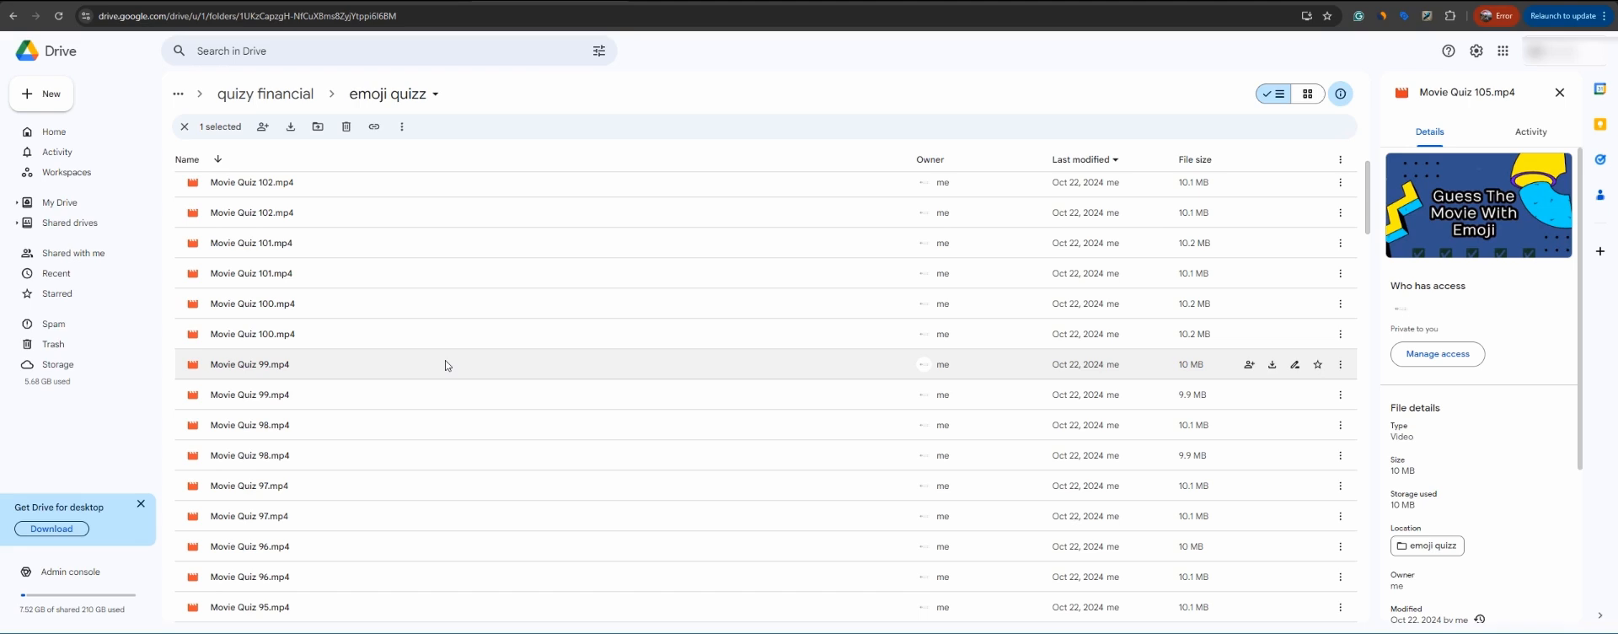
Step: Switch to the Make scenario and shift the HTTP module slightly down and the Google Drive module slightly up on the canvas
click(400, 1)
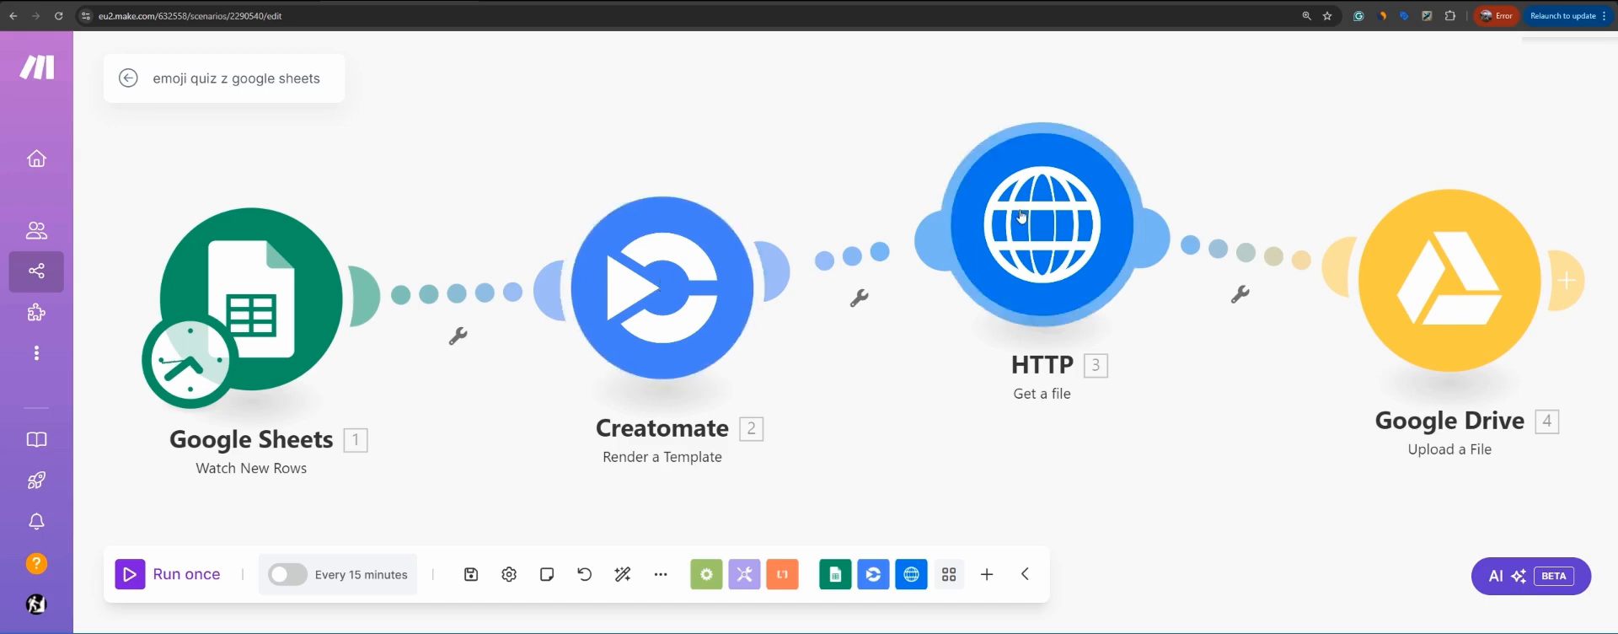
drag(1024, 221, 1009, 257)
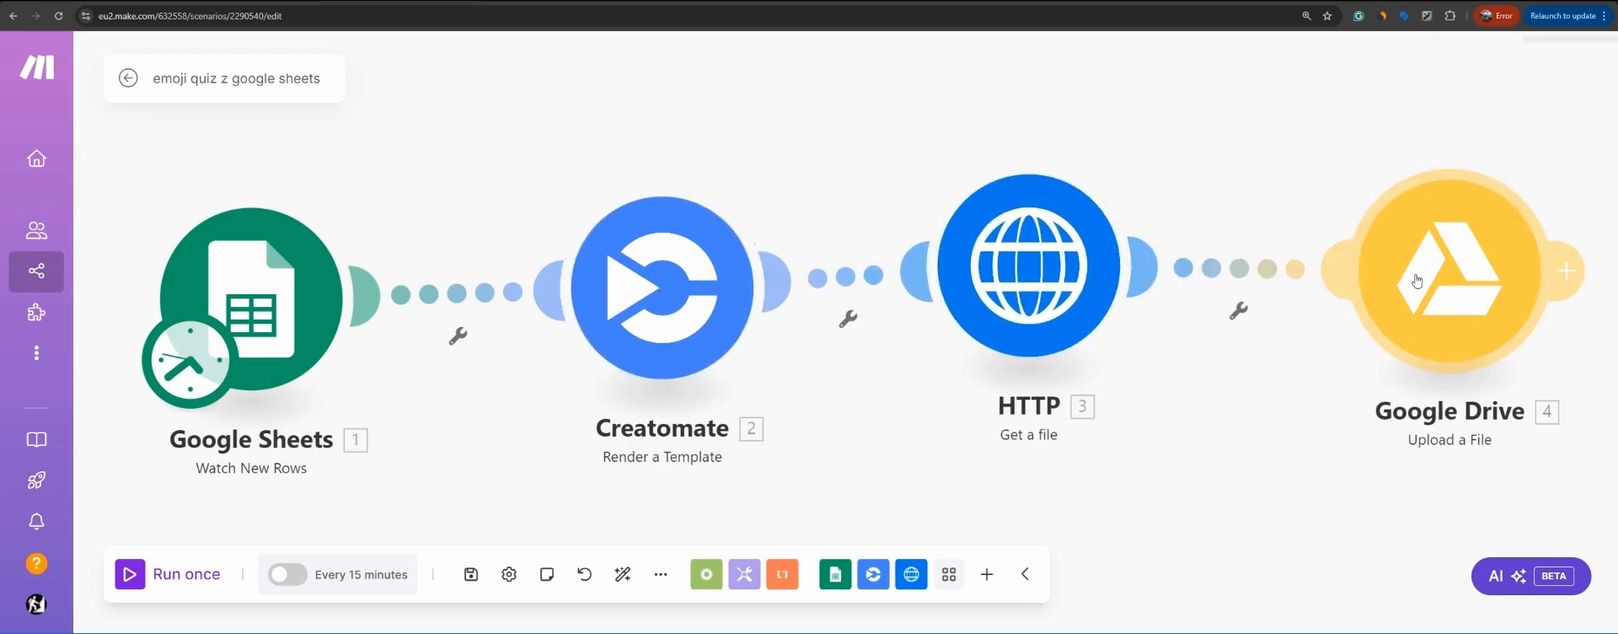
drag(1450, 282, 1426, 237)
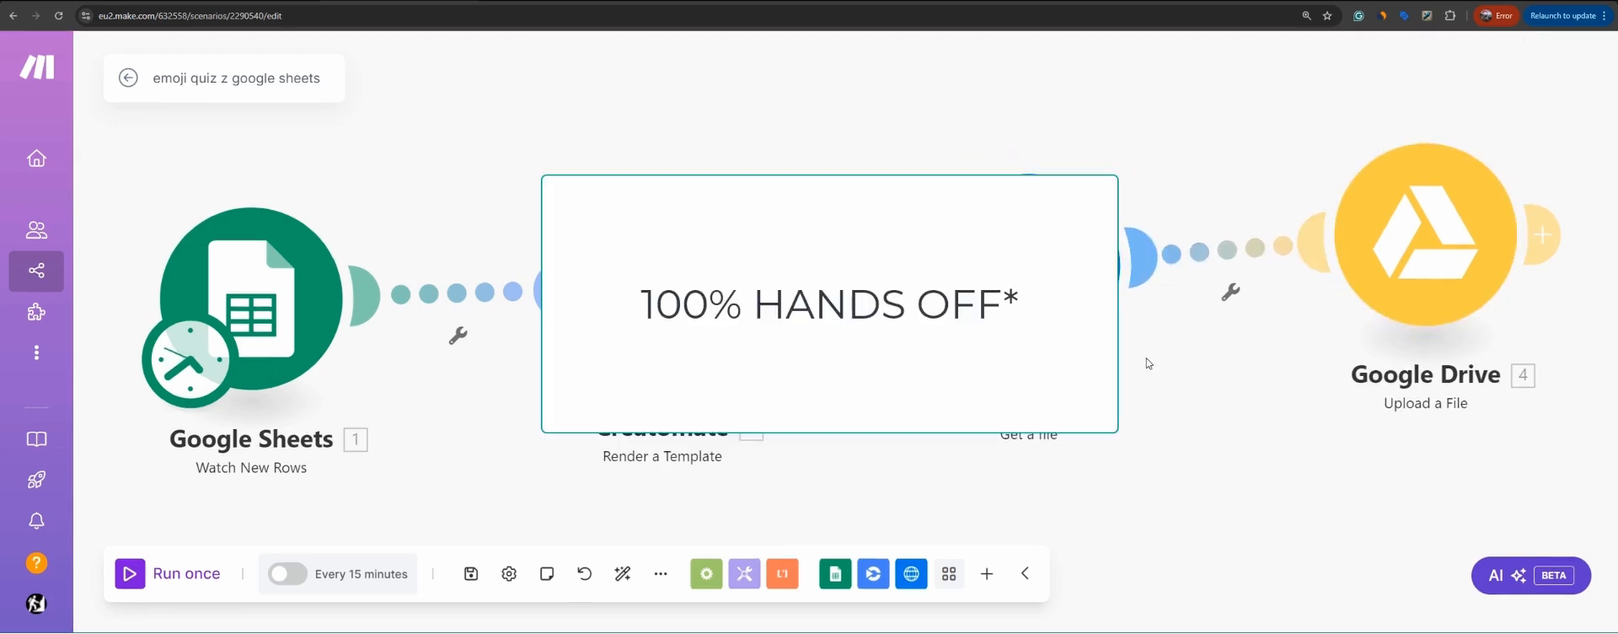
mouse_move(38, 239)
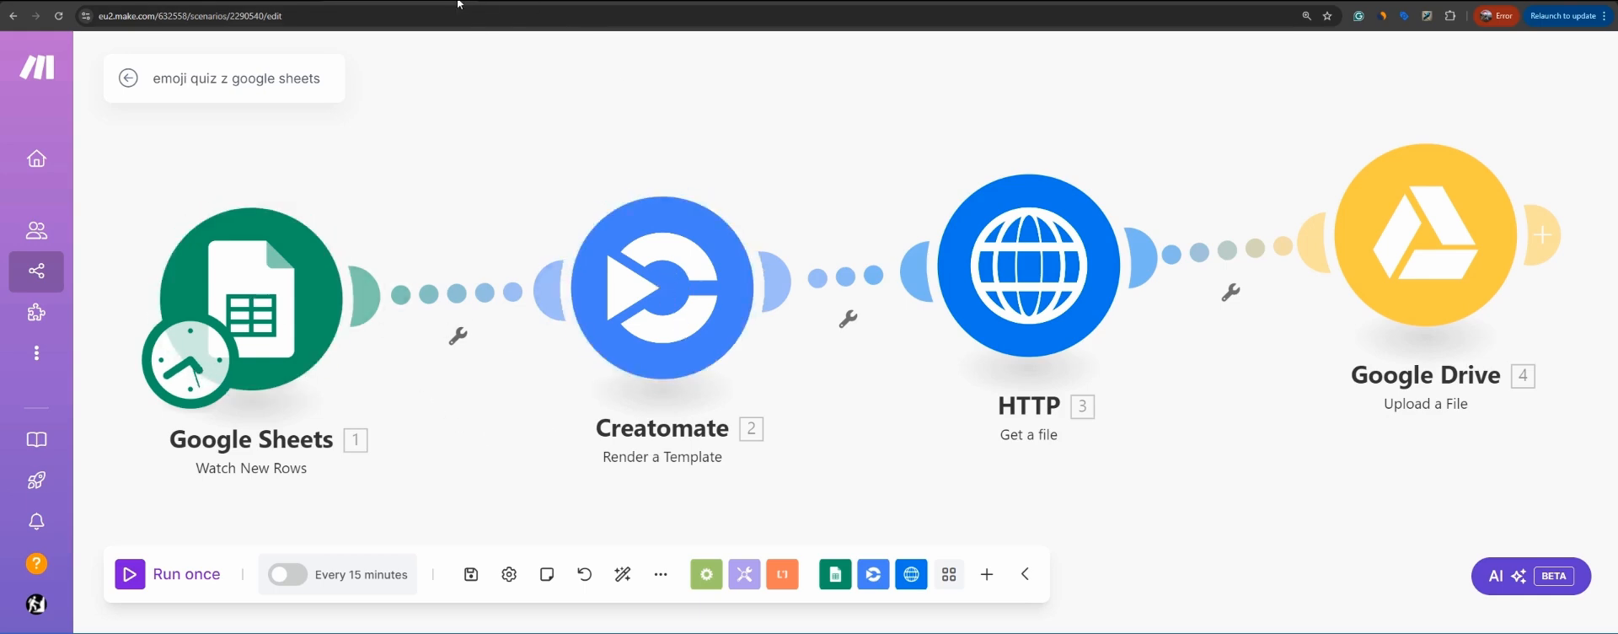
Step: Switch to Creatomate, open the Emoji Quiz template, and preview its frame at about 8 seconds
key(ctrl+Tab)
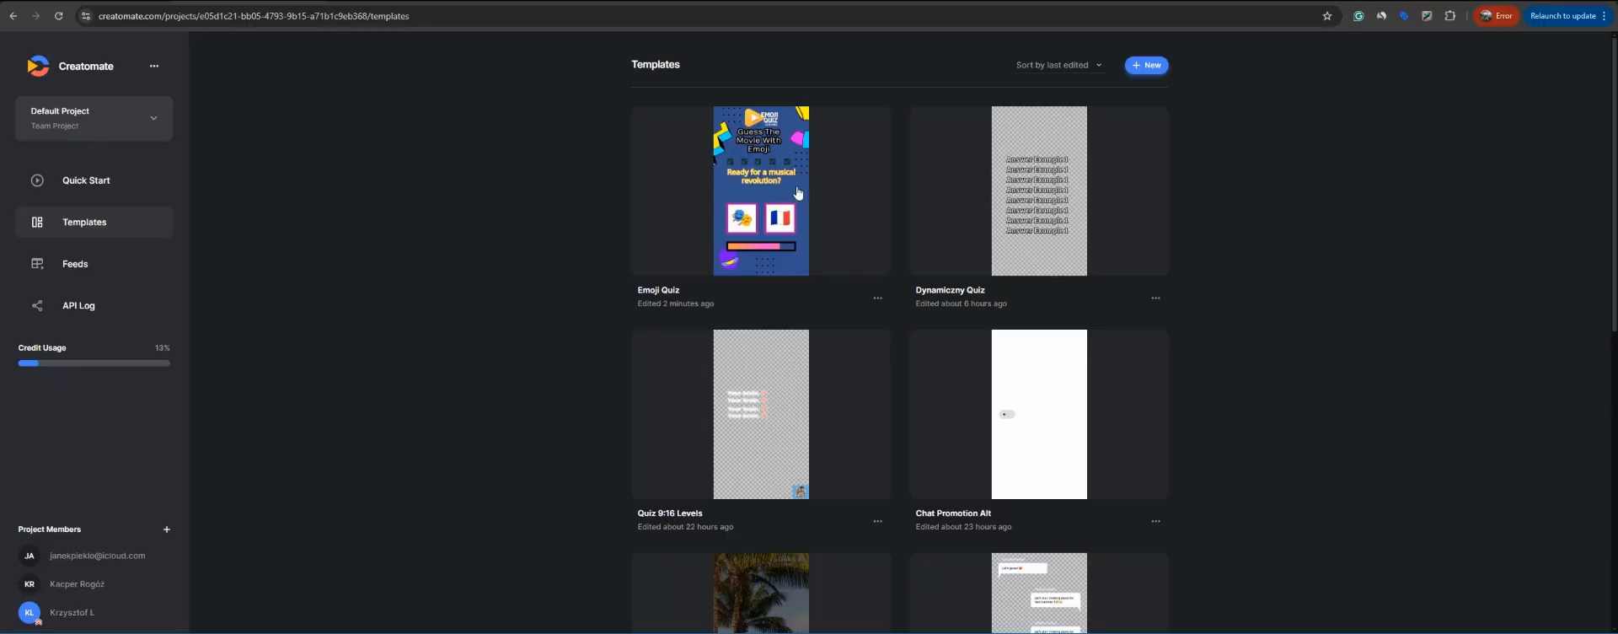
click(774, 208)
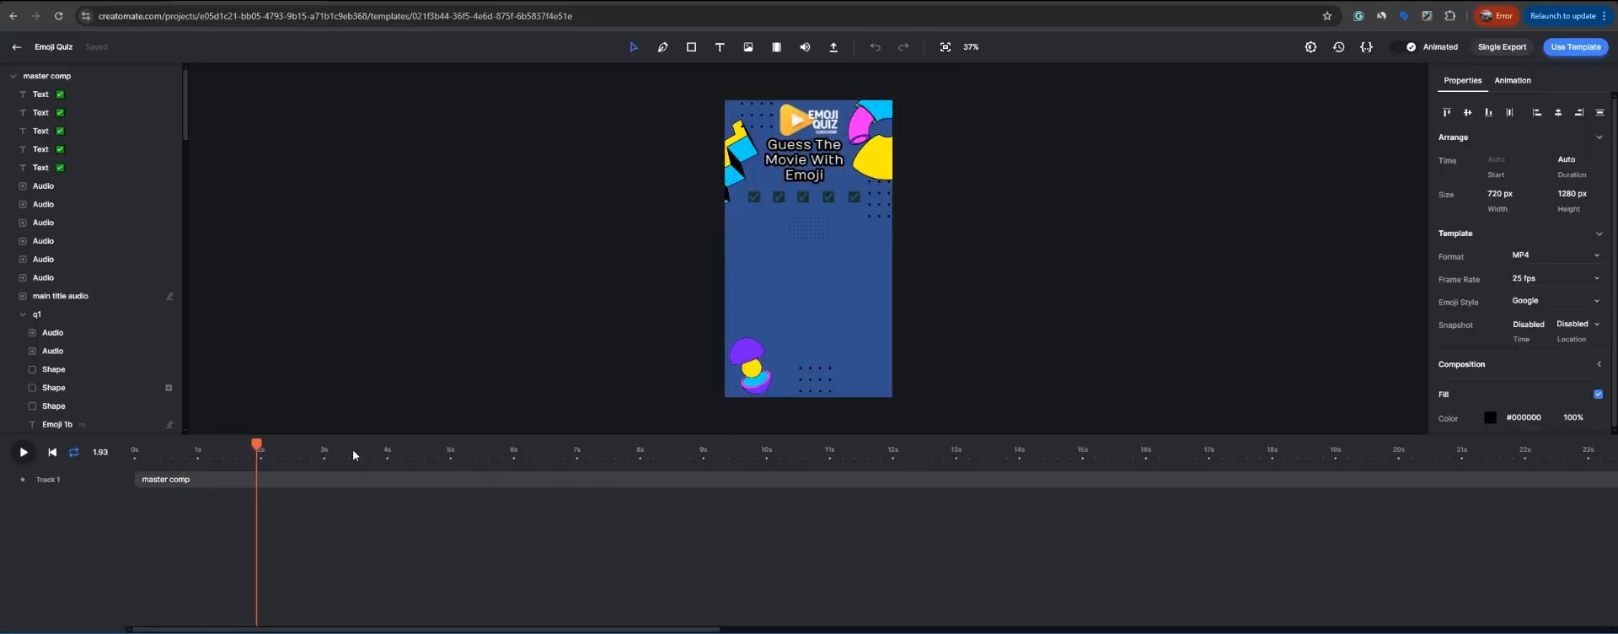
drag(353, 456, 639, 450)
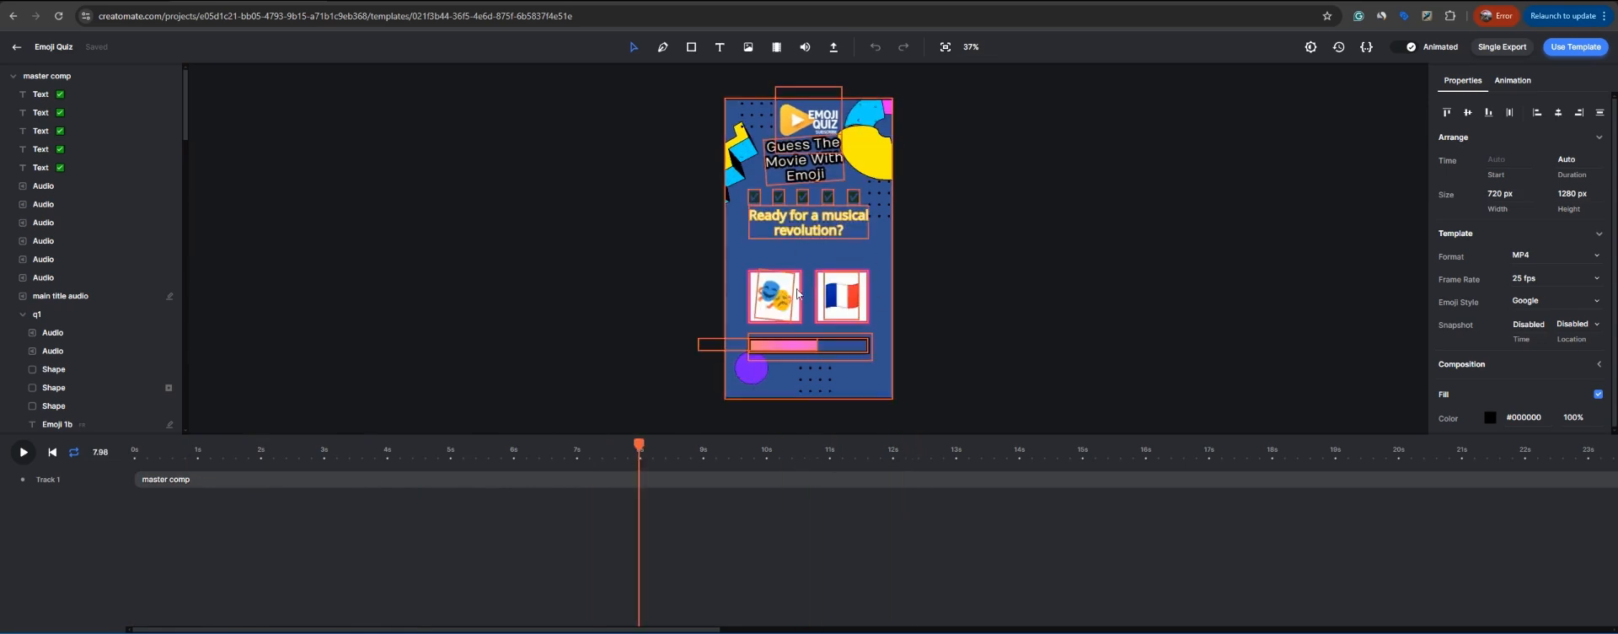
Step: Look through the emoji quiz spreadsheet rows and the Emoji Quiz Creator conversation in the Anthropic Workbench down to its last request
key(ctrl+Tab)
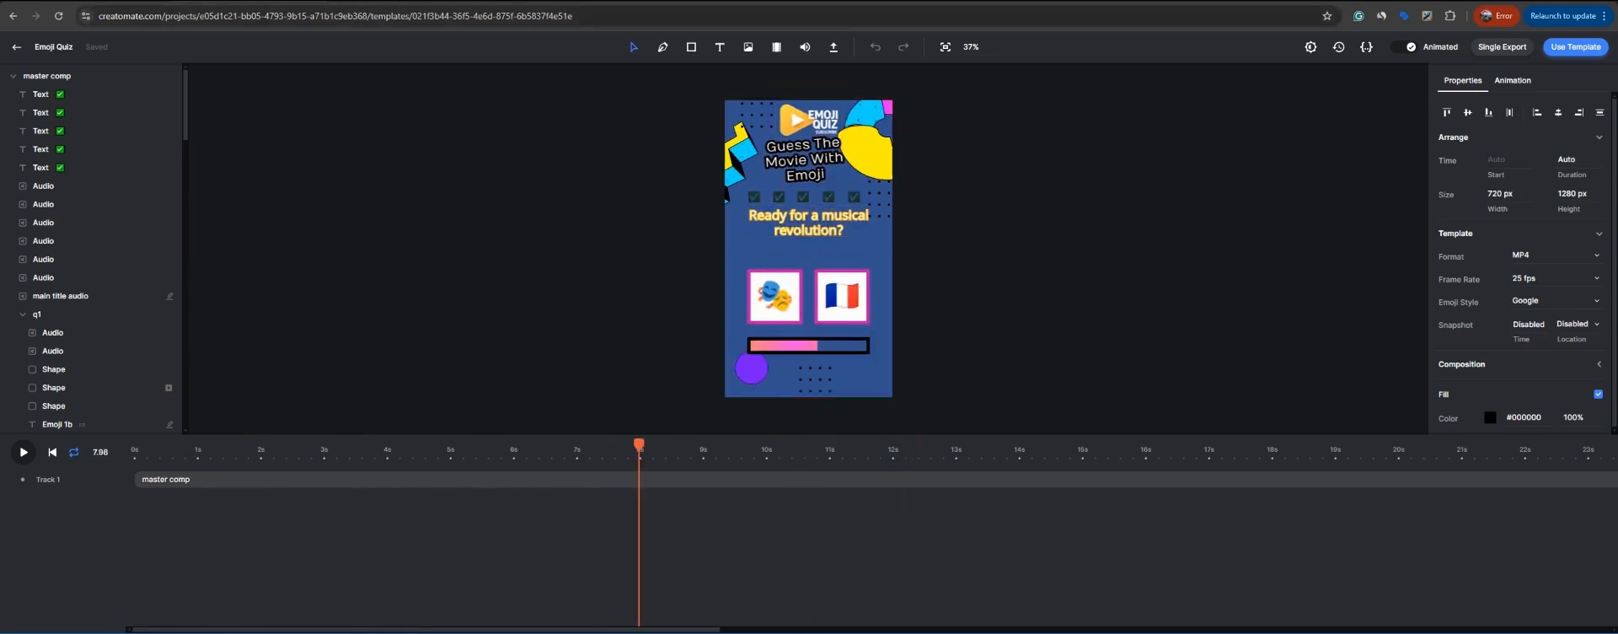
scroll(905, 313, down, 10)
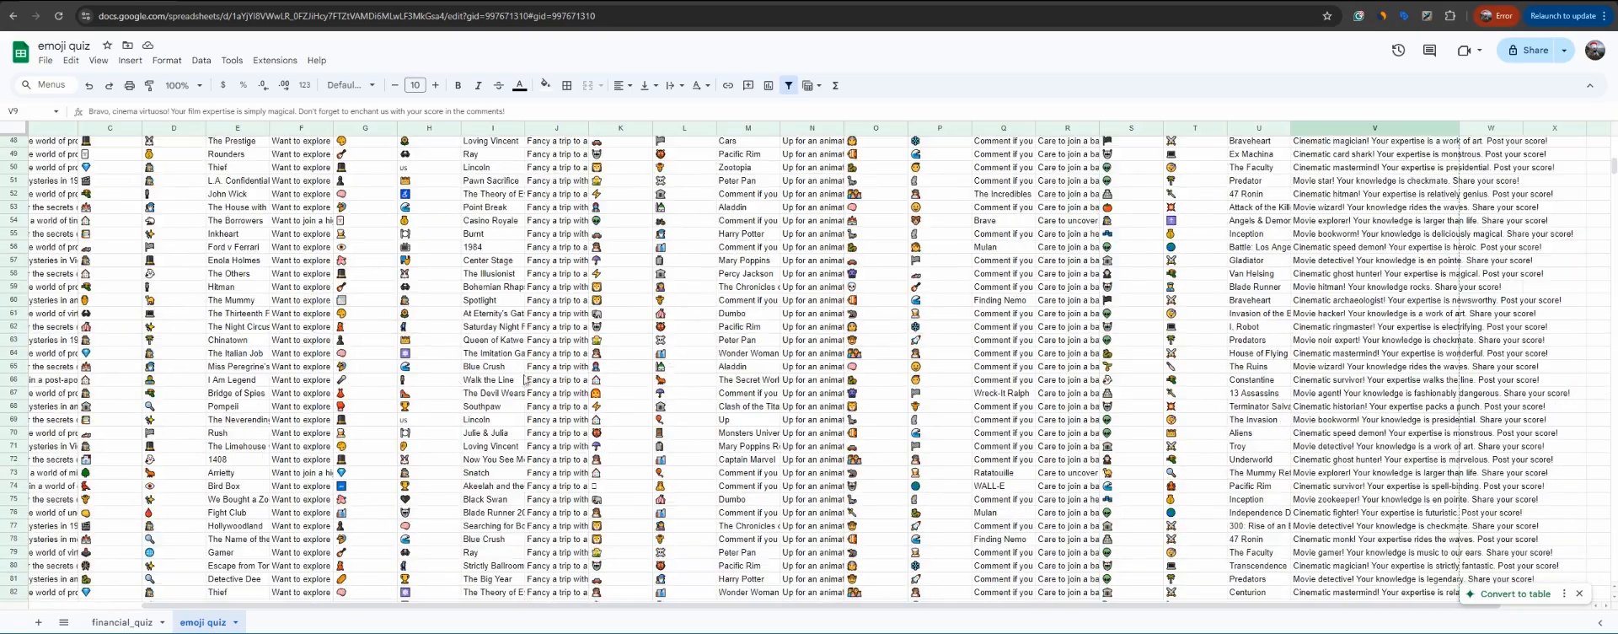
key(ctrl+Tab)
scroll(477, 337, down, 10)
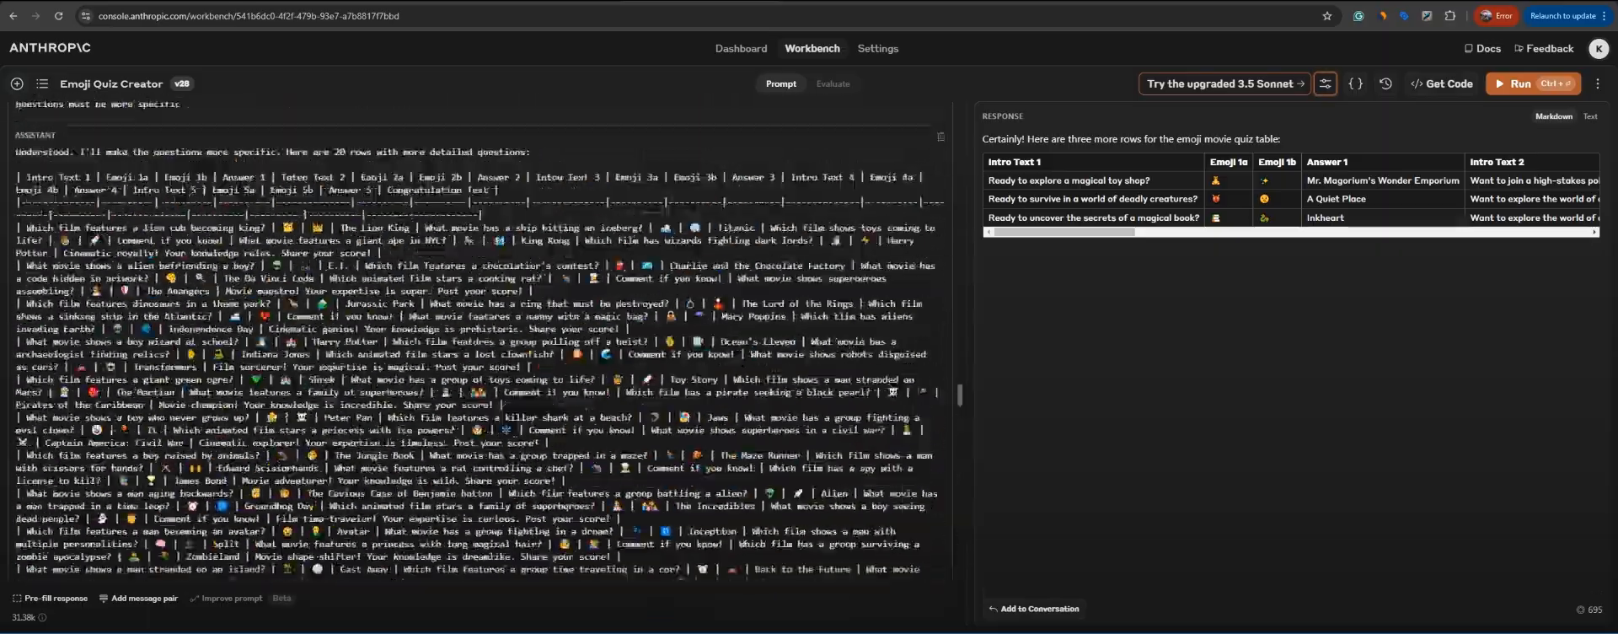
scroll(467, 289, down, 15)
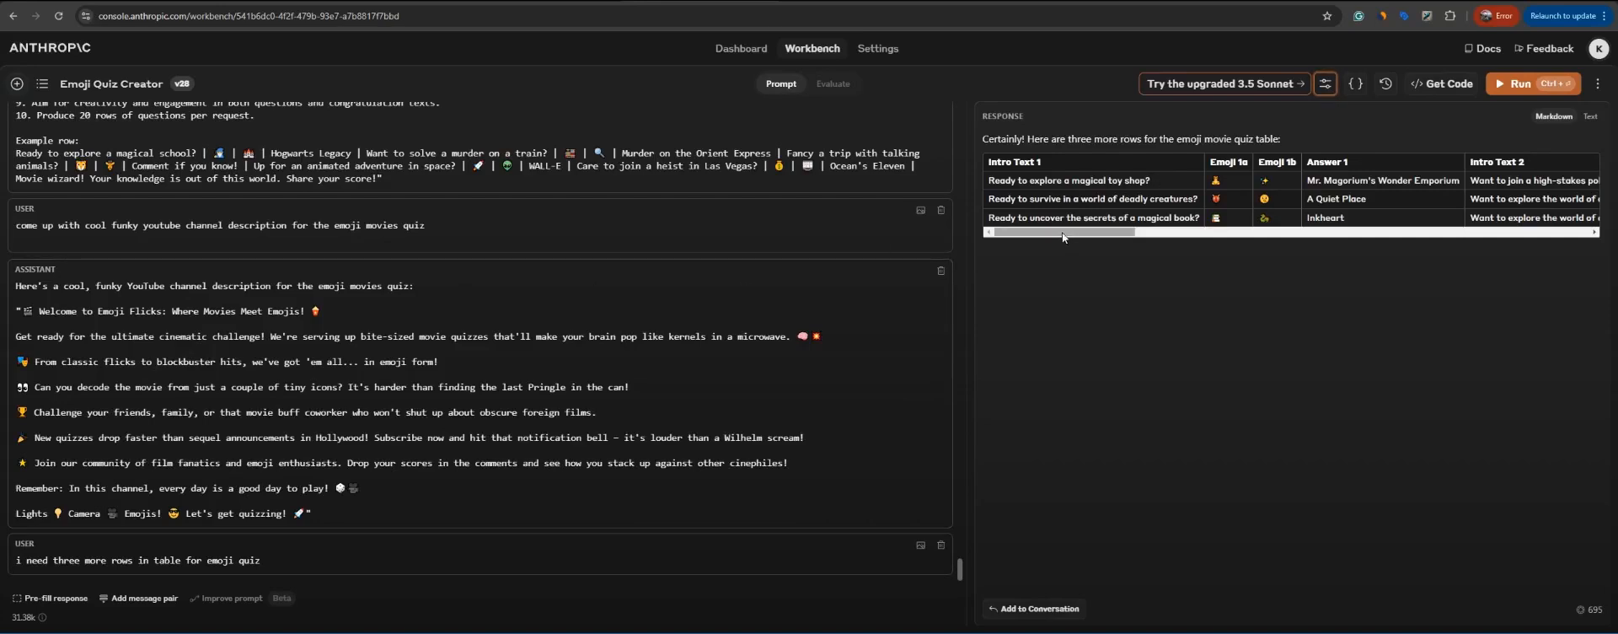
Step: Examine the response table's columns from Intro Text 1 to Congratulation Text and highlight its generated quiz rows
drag(1062, 231, 1525, 234)
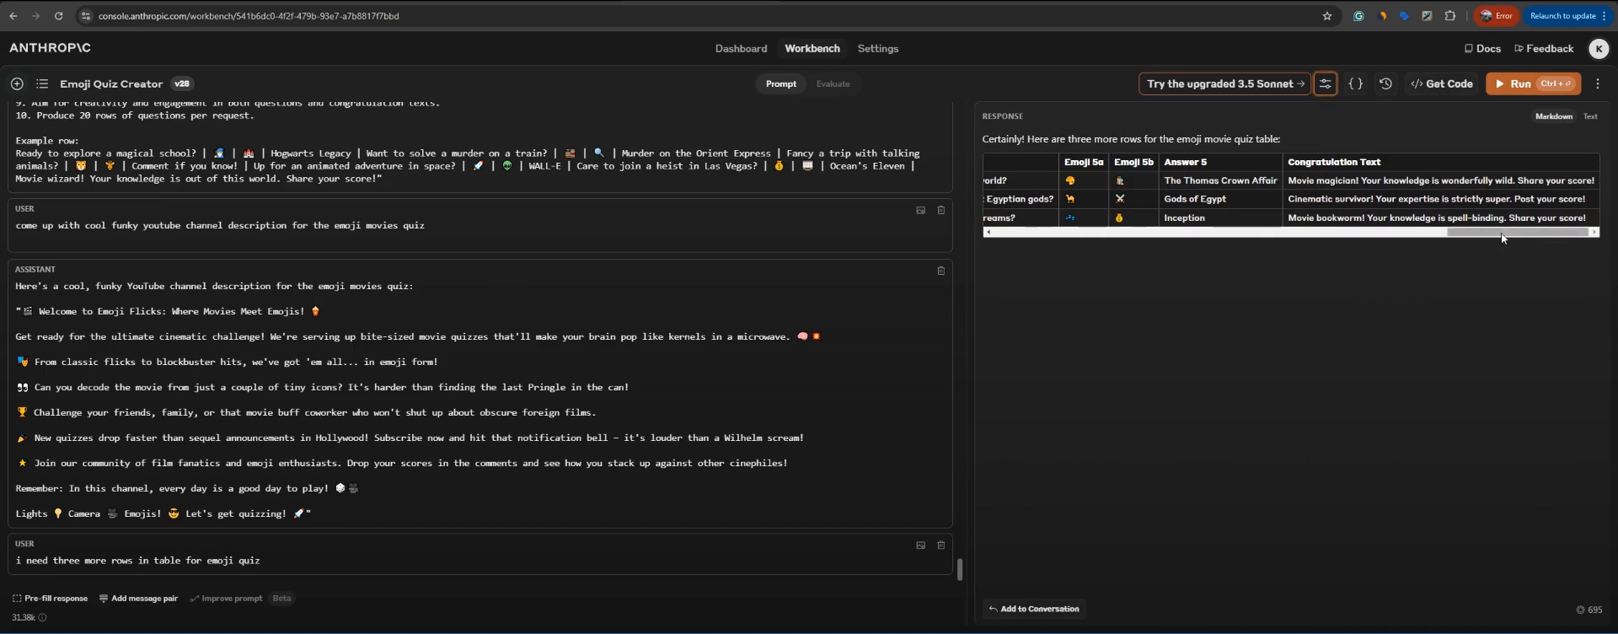
drag(1501, 232, 999, 238)
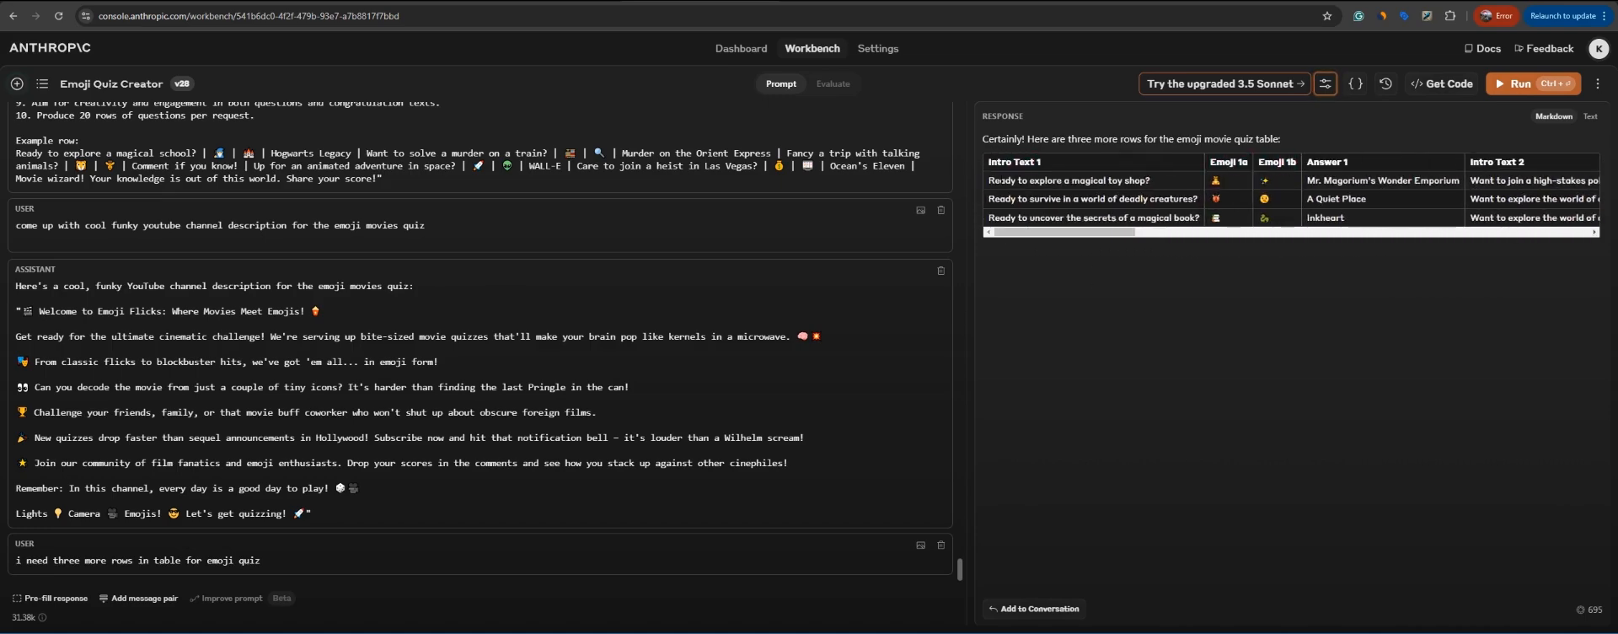
drag(1001, 179, 1287, 221)
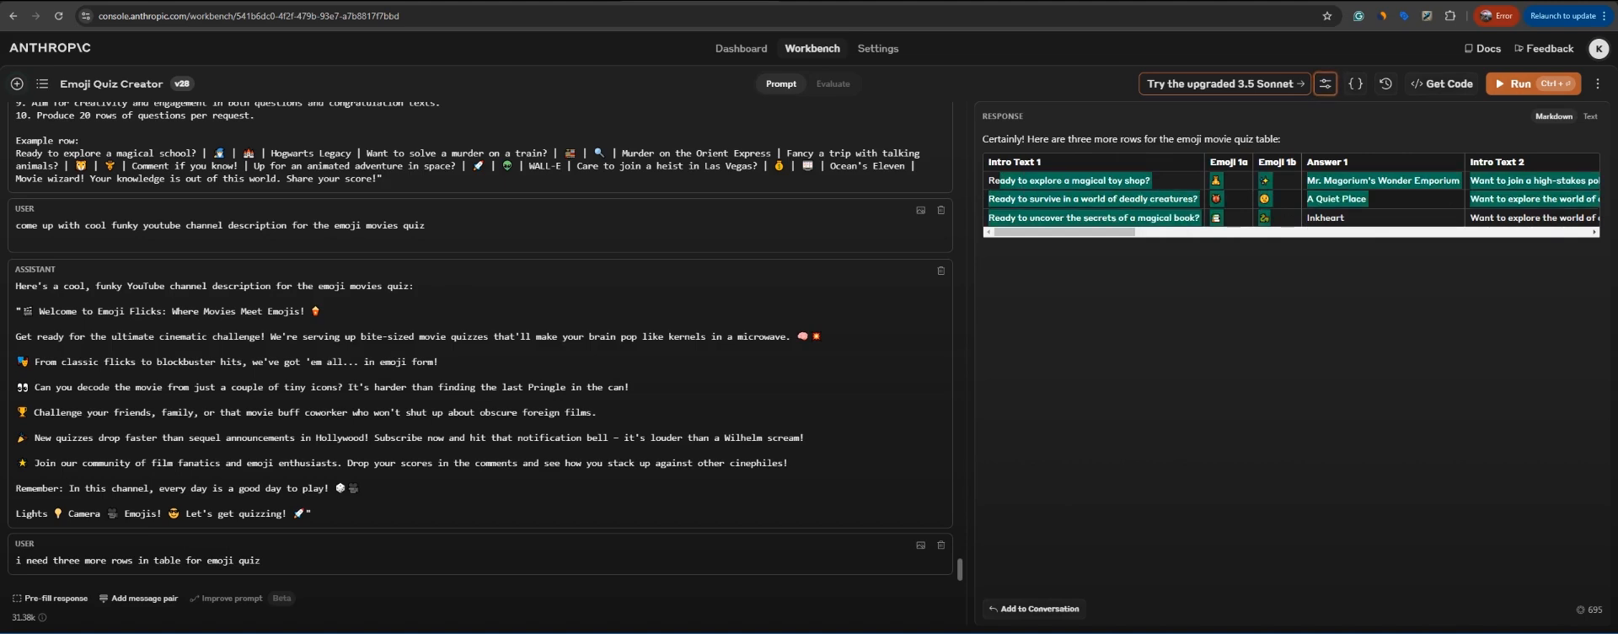
Step: Review the emoji quiz spreadsheet rows up to the header row and the Creatomate template, and return to the Make scenario
key(ctrl+Tab)
scroll(747, 335, down, 5)
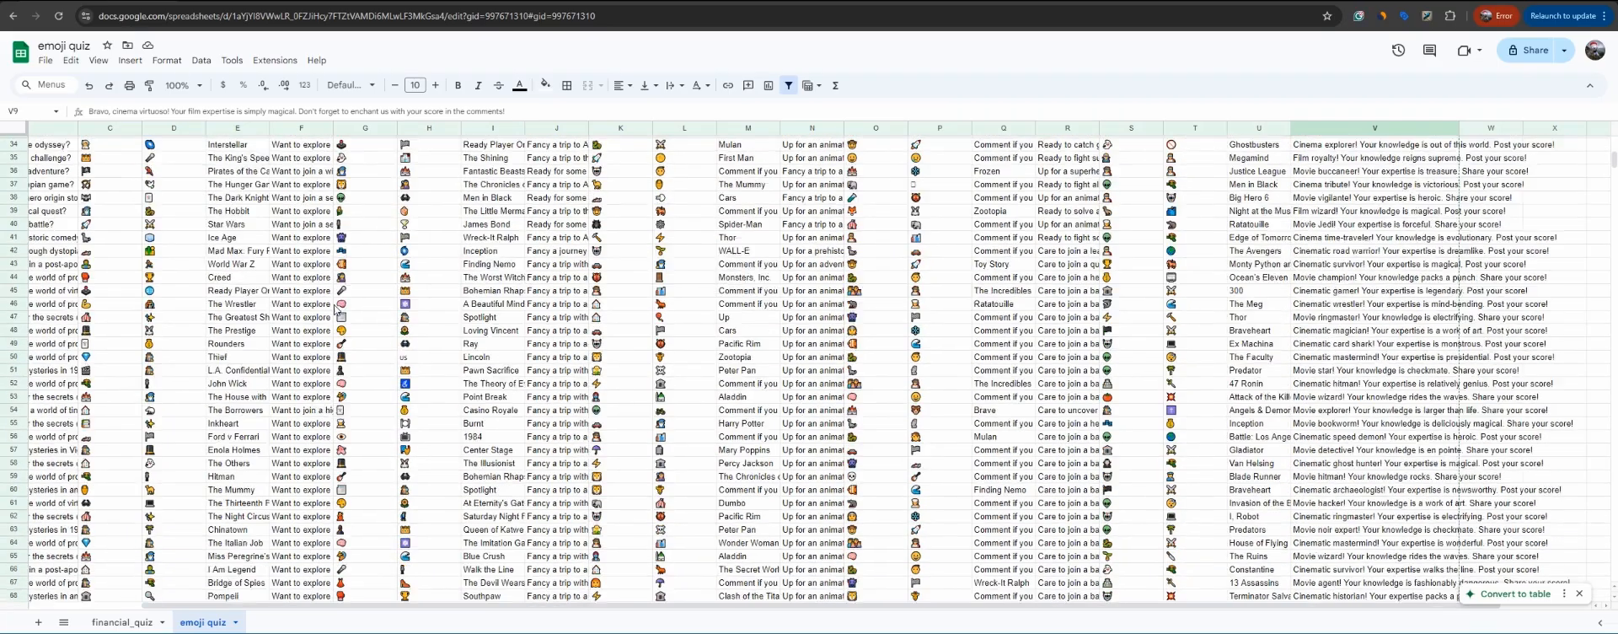
scroll(747, 336, up, 2)
scroll(561, 340, up, 12)
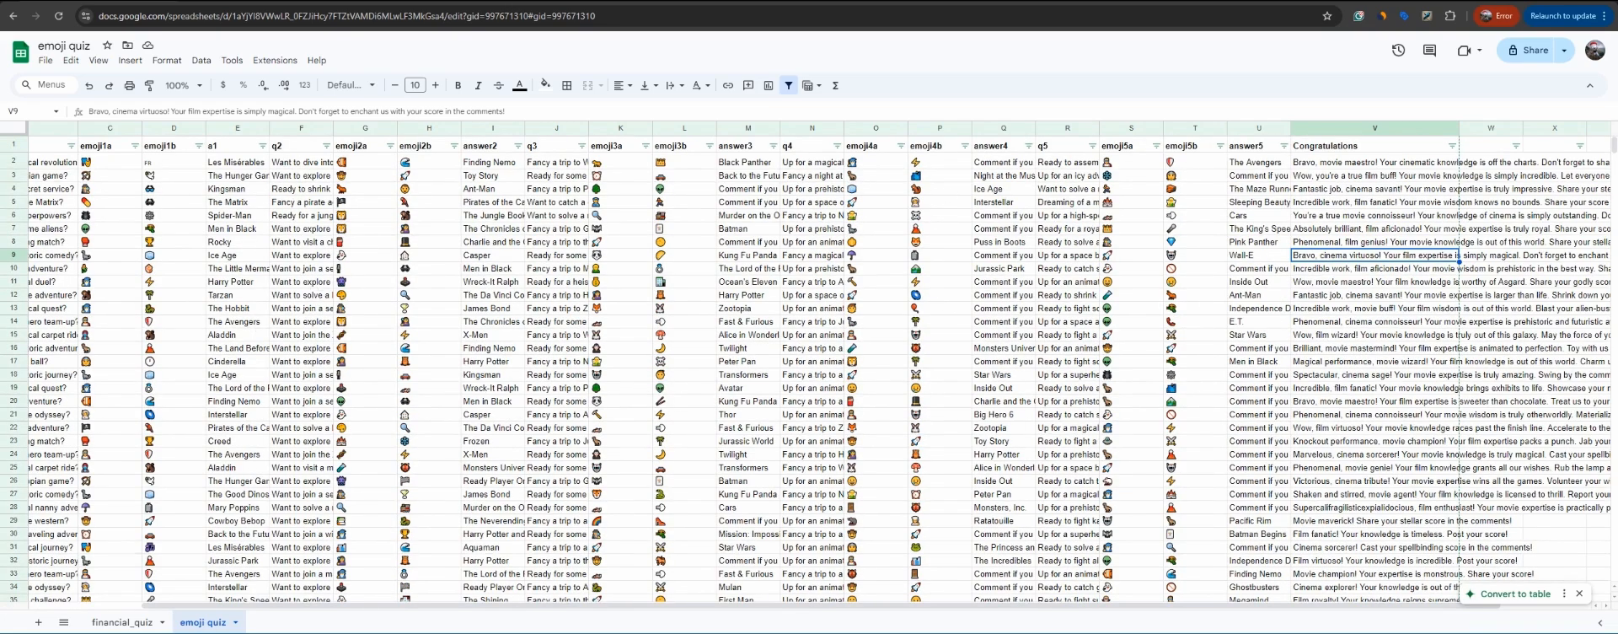
key(ctrl+Tab)
mouse_move(599, 455)
mouse_down()
mouse_move(517, 455)
mouse_move(604, 455)
mouse_up()
key(ctrl+Tab)
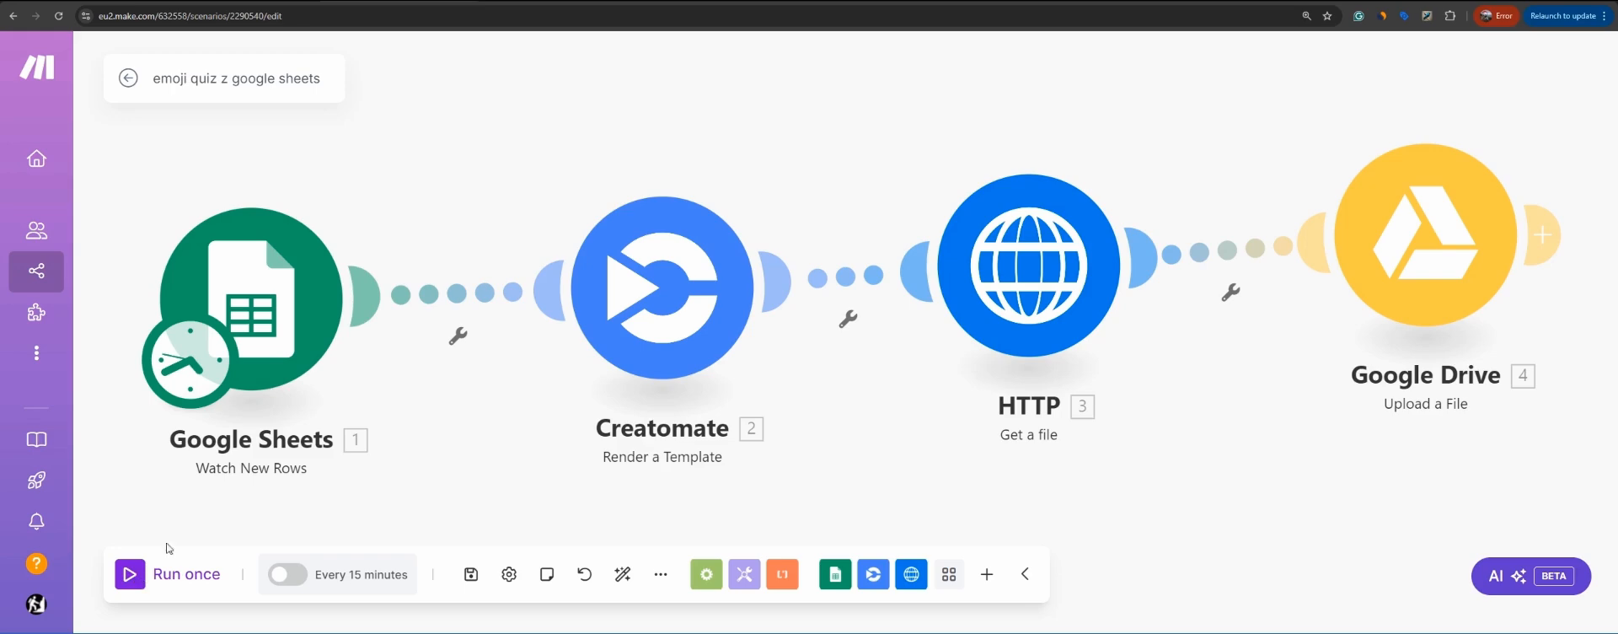
Step: Try a limit of 20 in the Google Sheets Watch New Rows module's settings and cancel the dialog
right_click(251, 285)
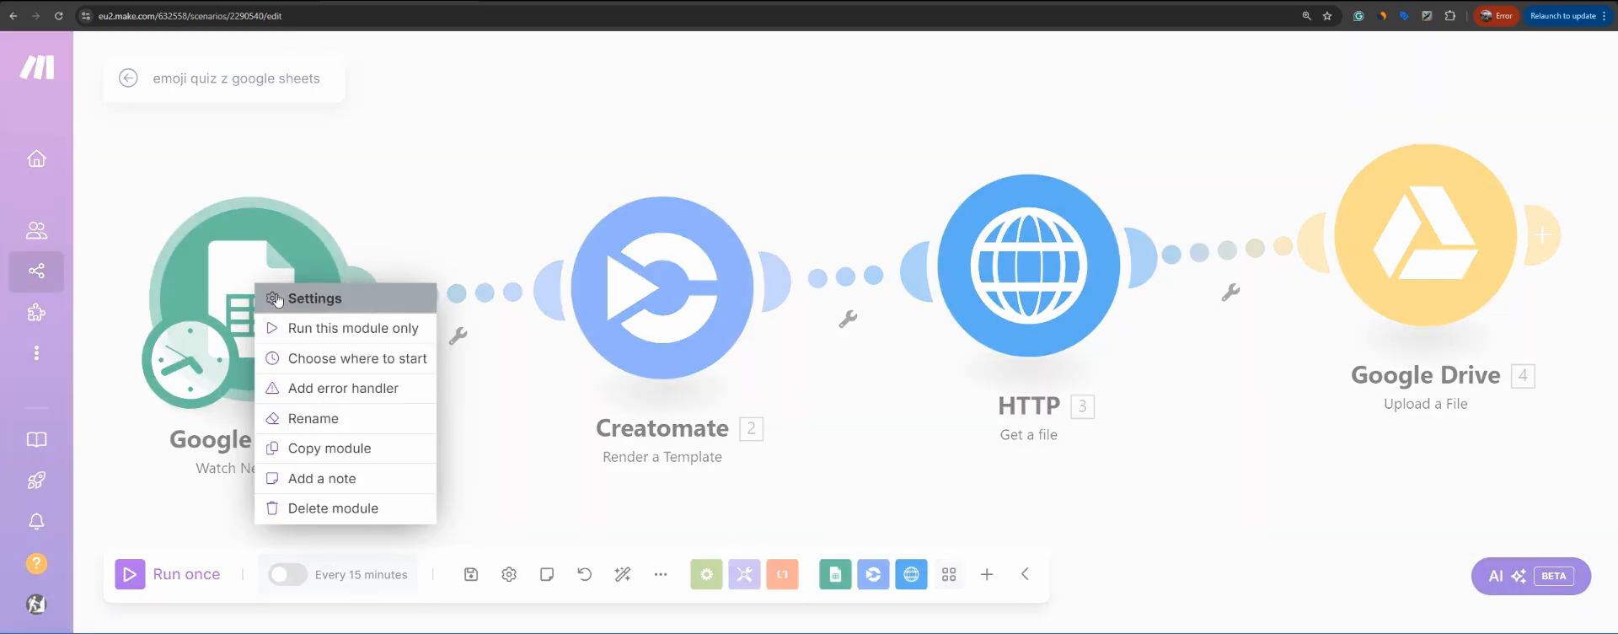
click(304, 298)
scroll(546, 409, down, 3)
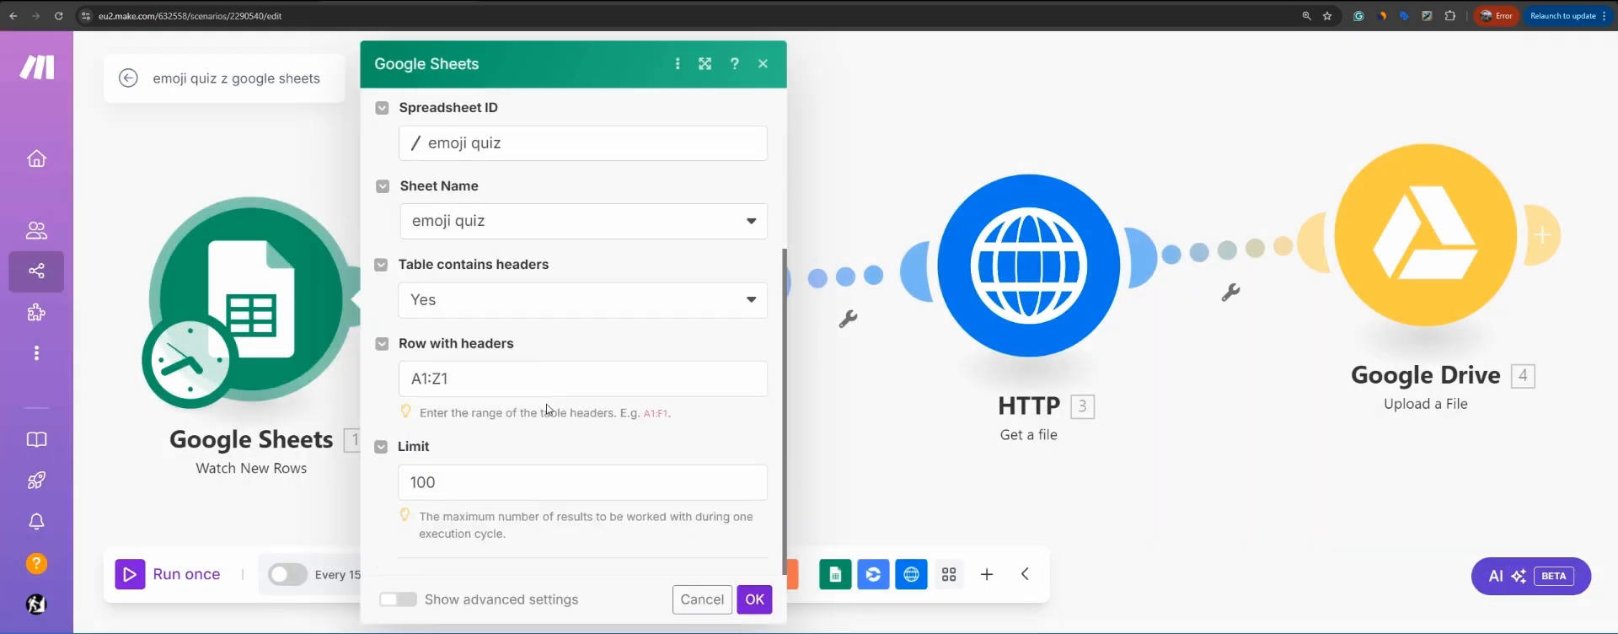
double_click(471, 492)
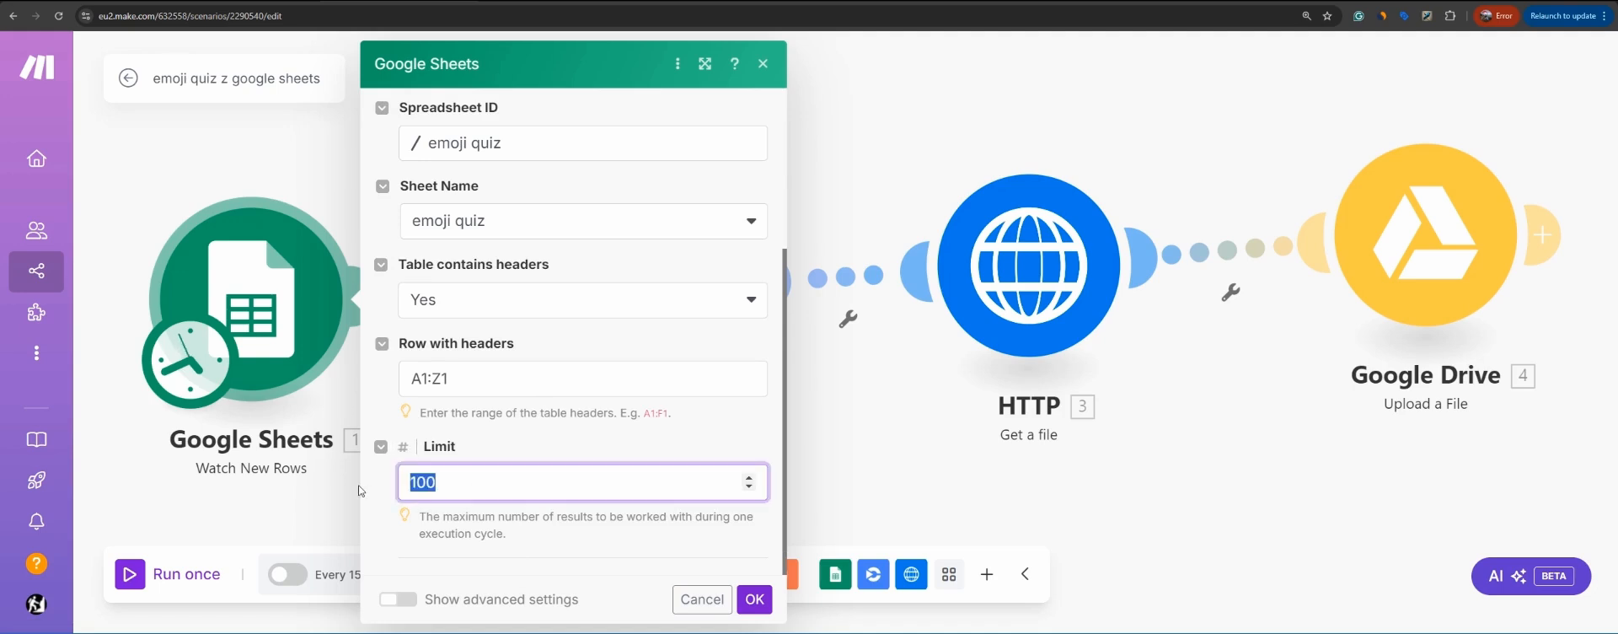
key(BackSpace)
text(20)
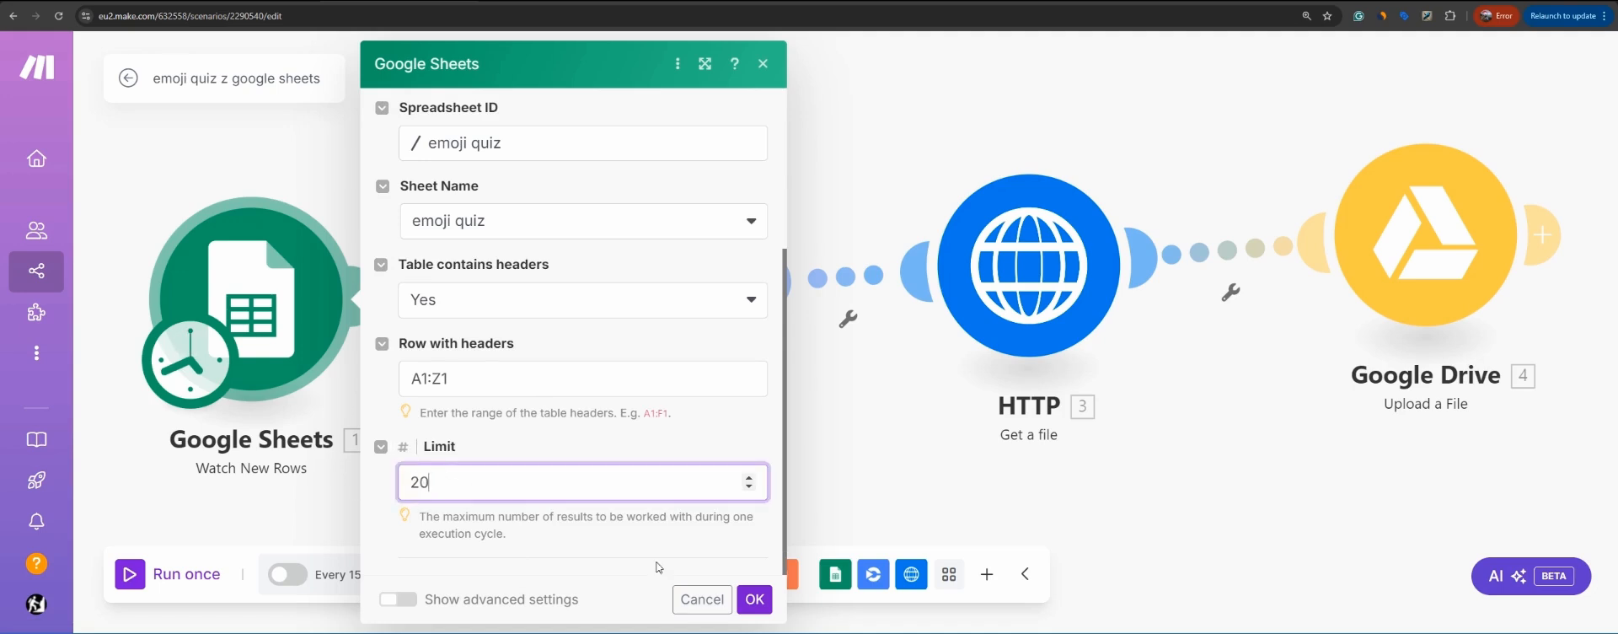
click(699, 600)
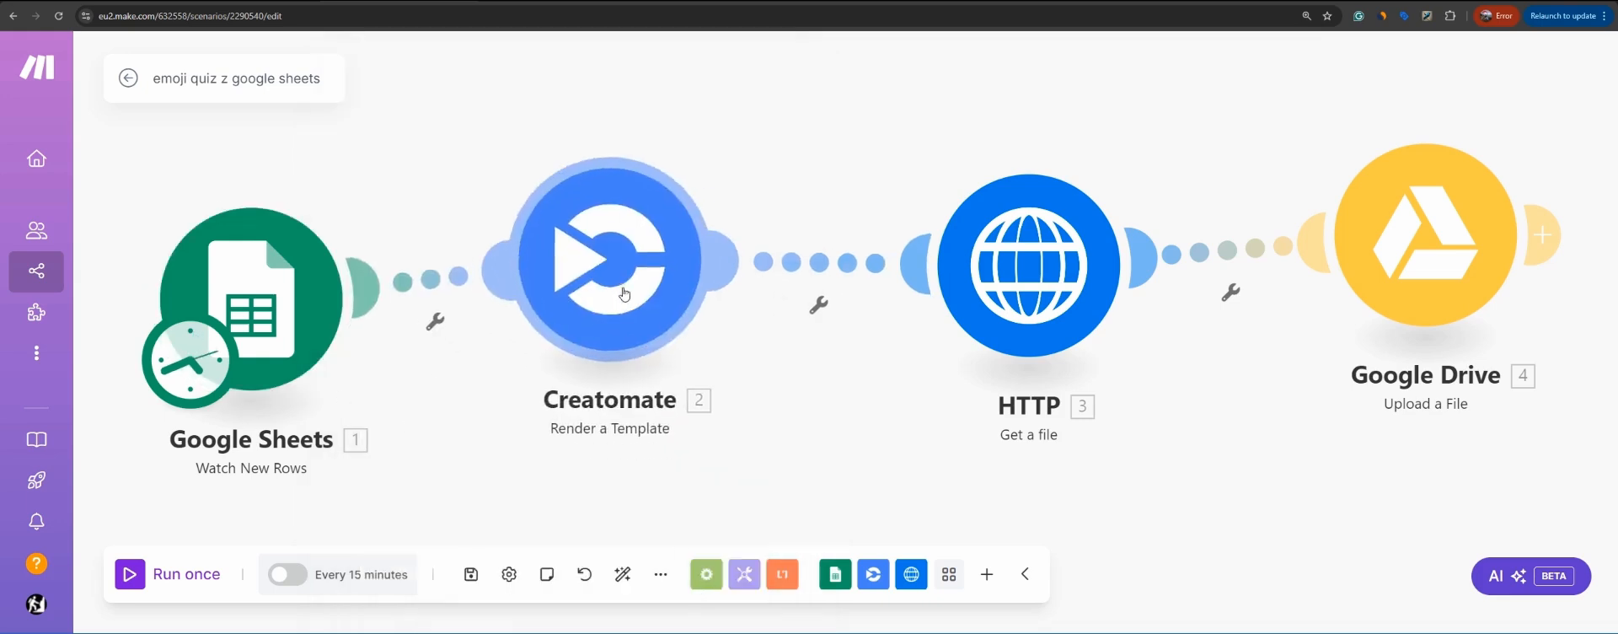
Step: Move the Creatomate and HTTP modules slightly upward on the scenario canvas
drag(624, 293, 629, 282)
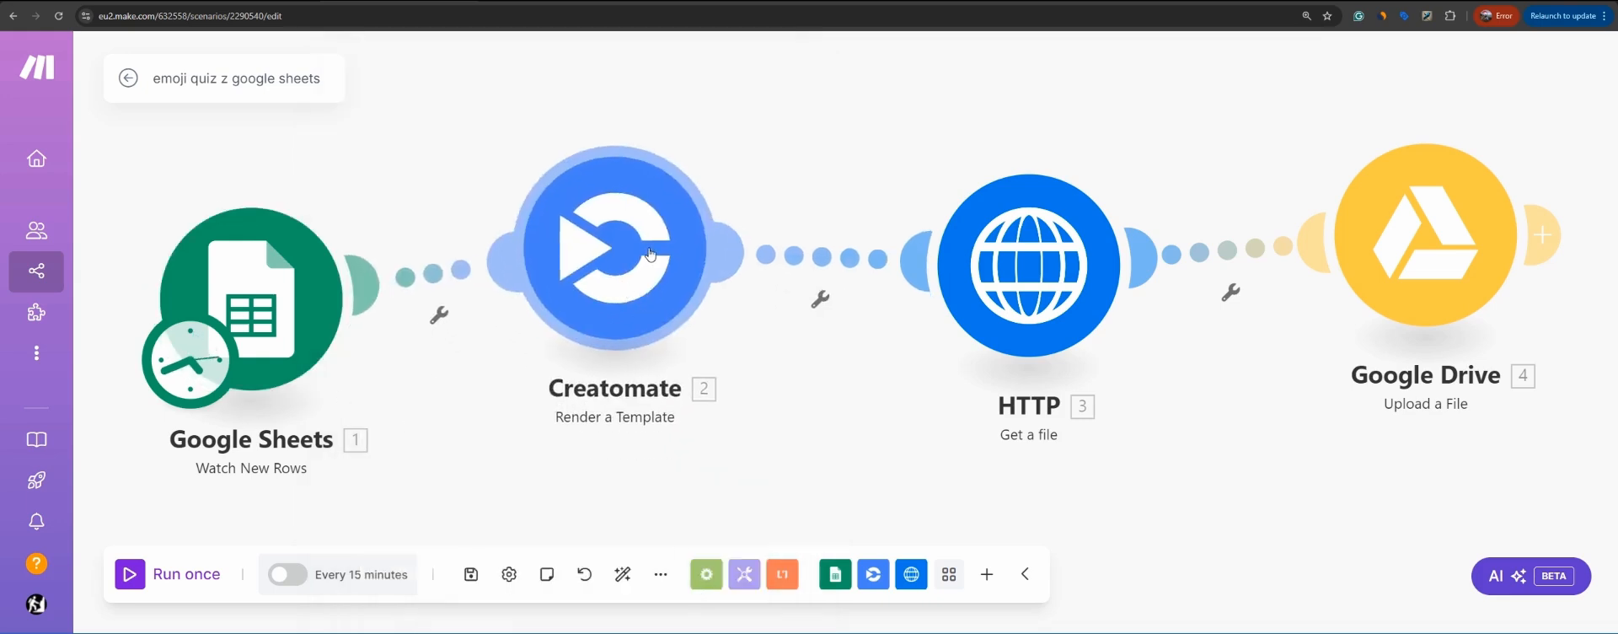
drag(1036, 293, 1006, 242)
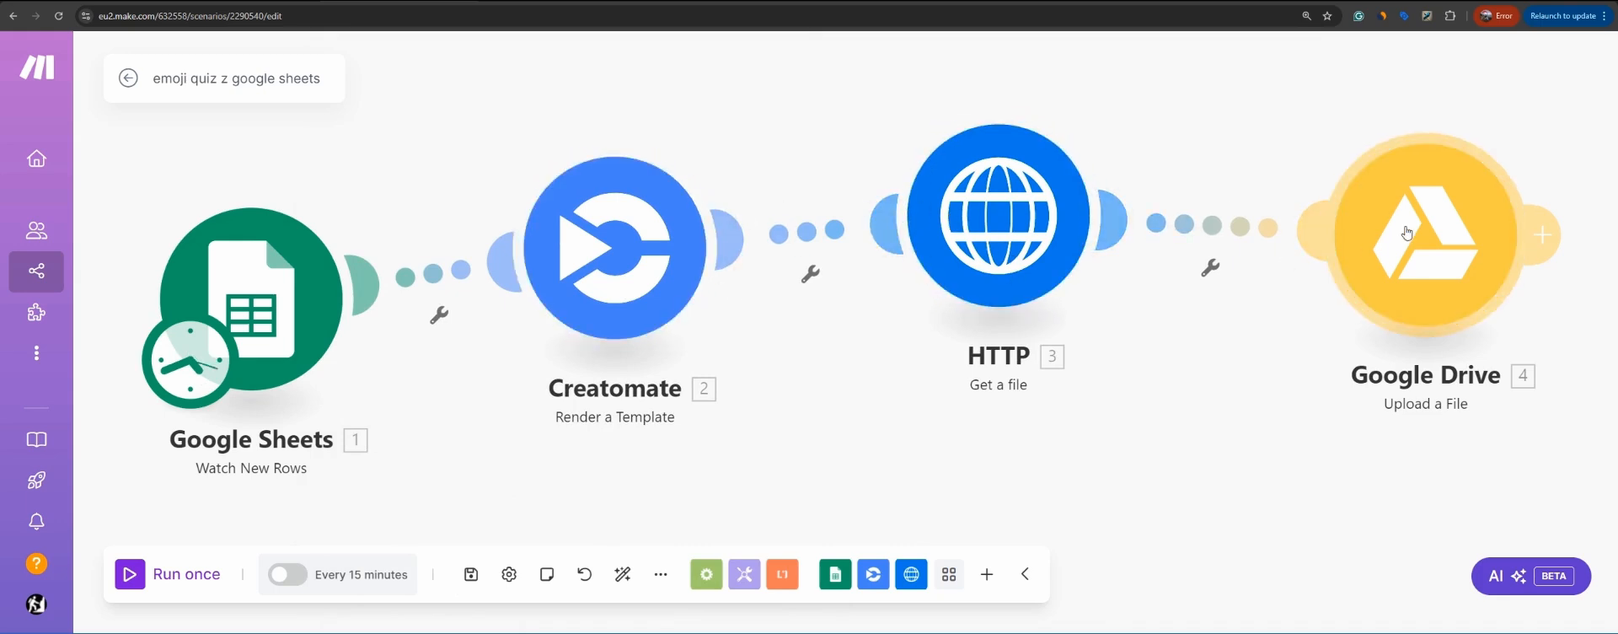
Step: Move the Google Drive module closer to the HTTP module and review its upload folder, file name and data mappings
drag(1406, 232, 1325, 217)
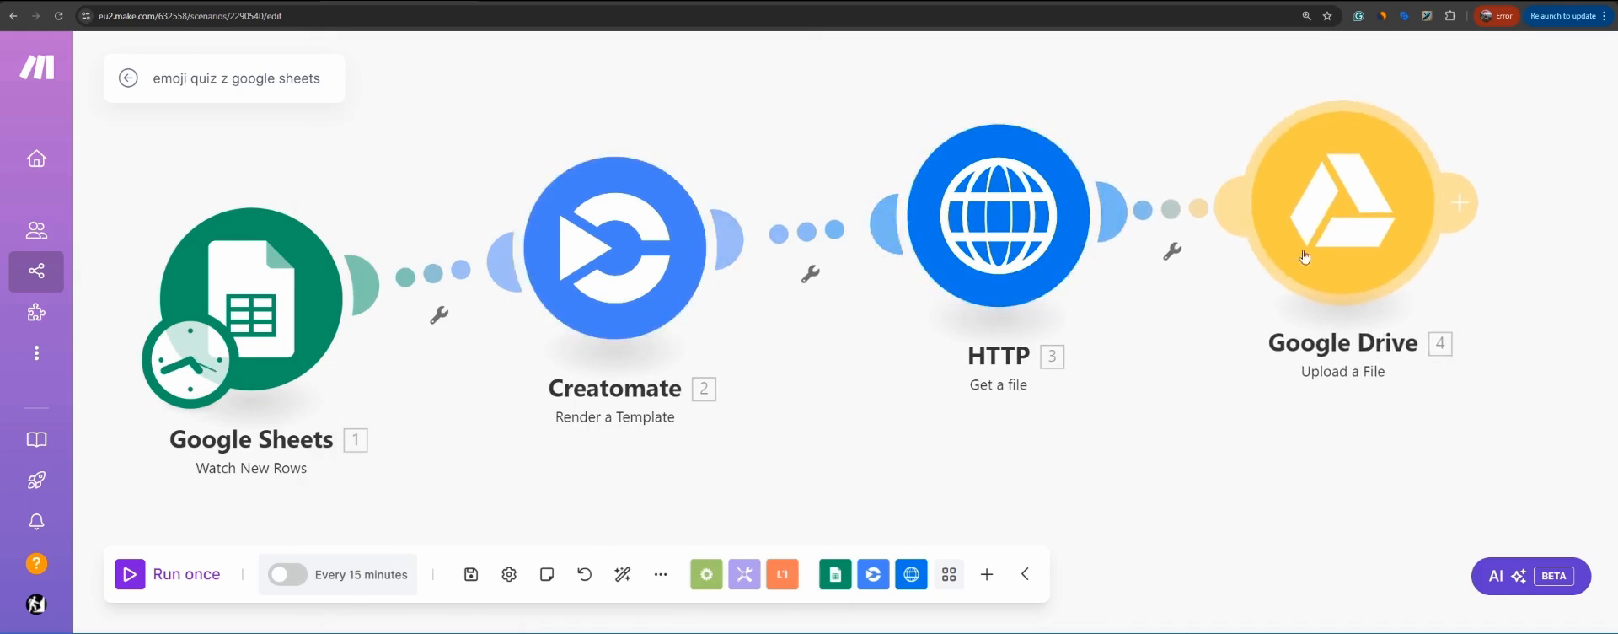
click(1342, 202)
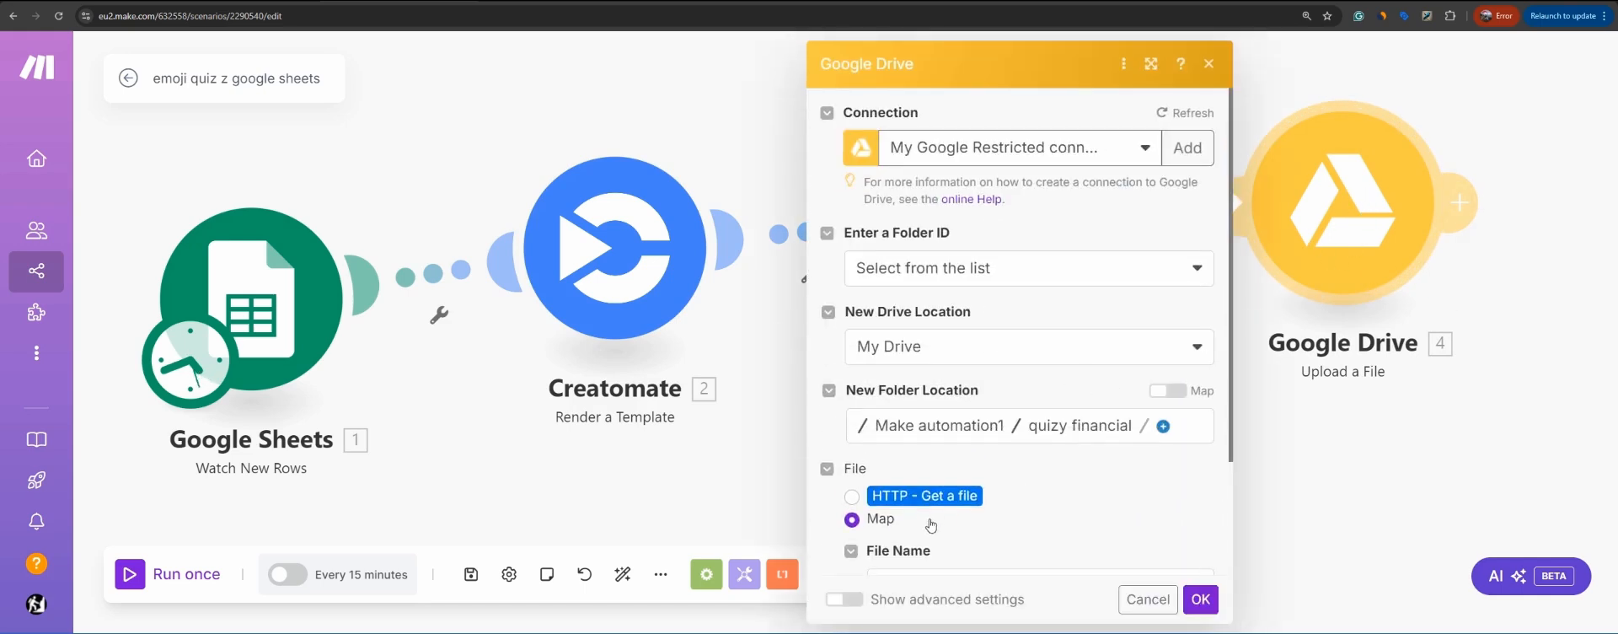
scroll(1087, 425, down, 2)
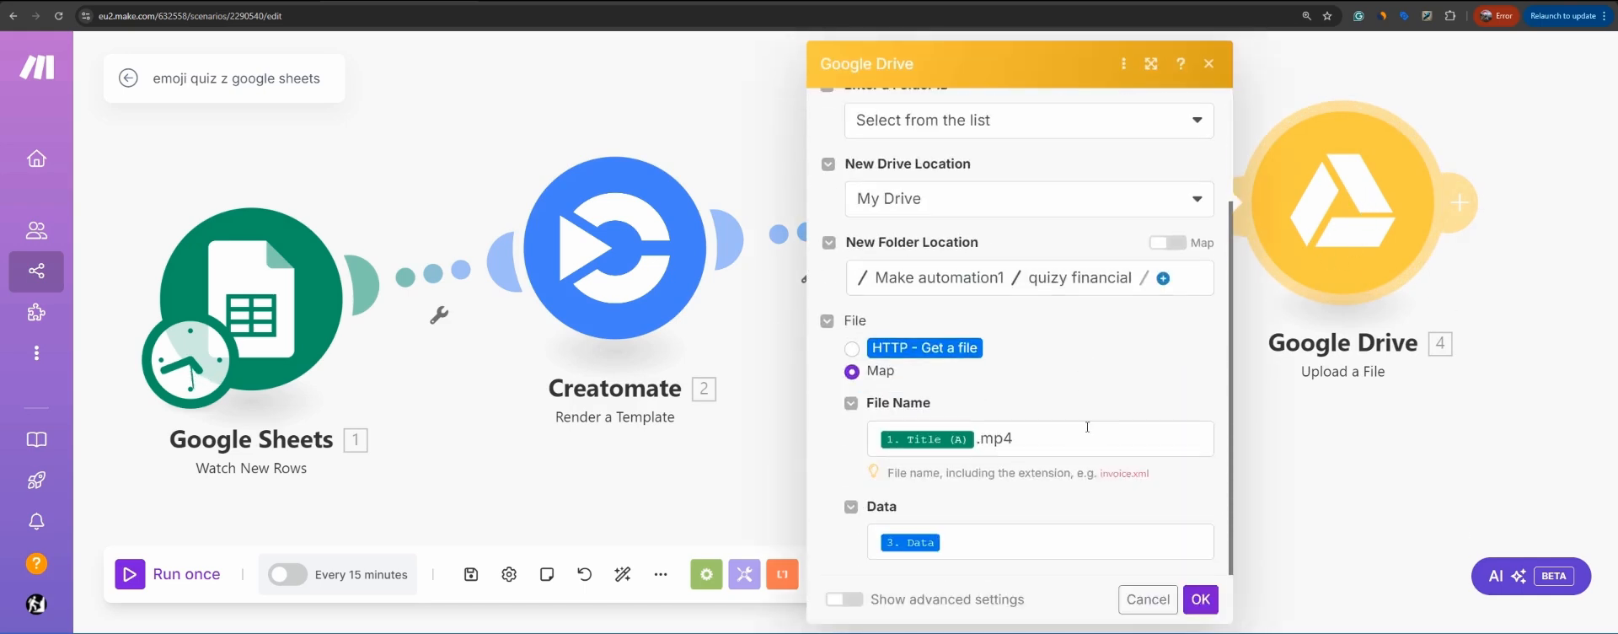
click(1210, 65)
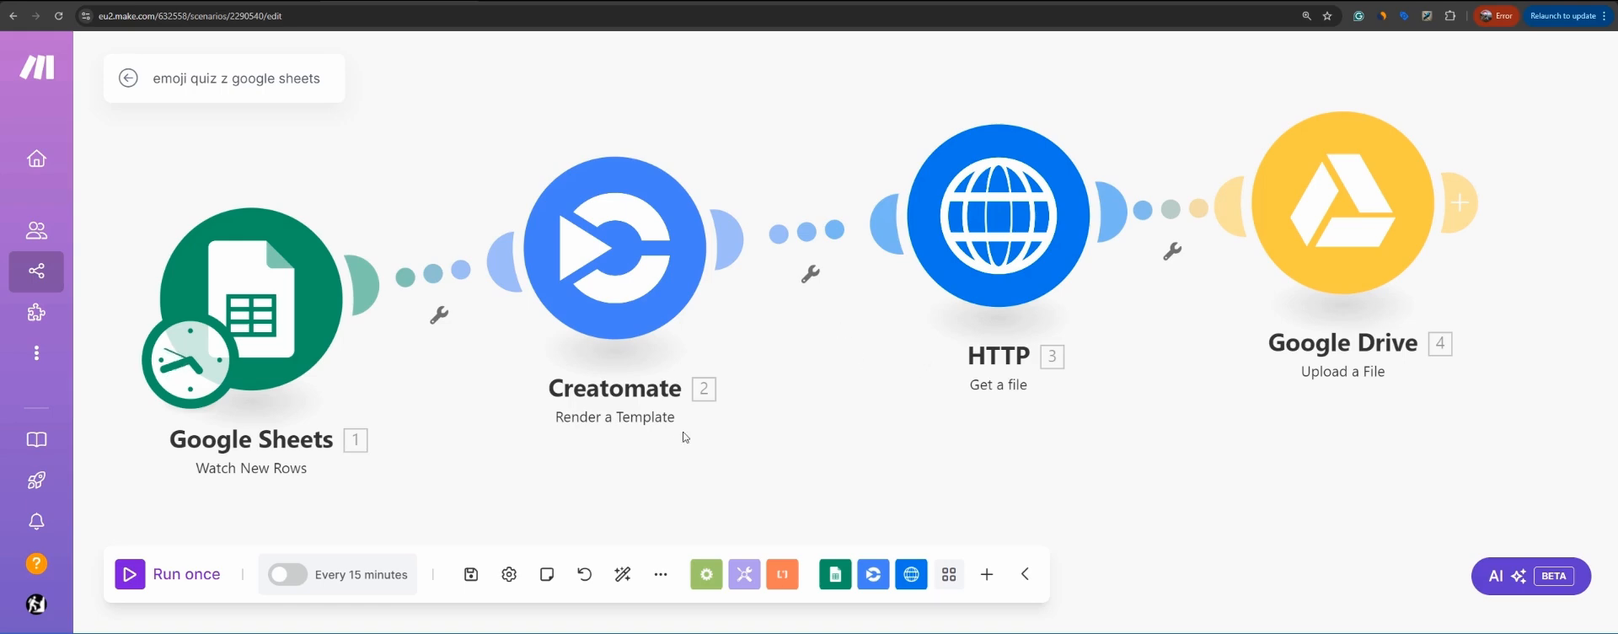
Step: Review the Creatomate module's template choice and first modification mappings, and cancel its settings dialog
click(651, 281)
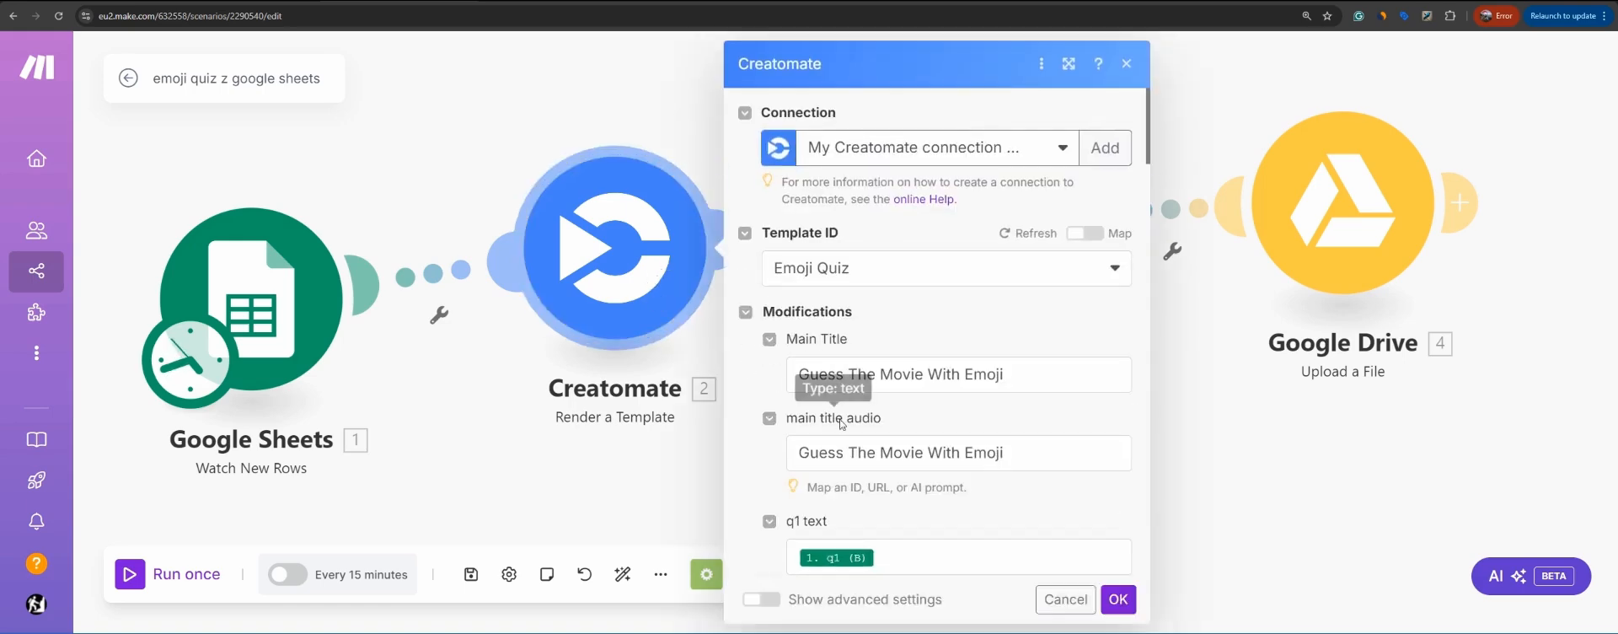
click(1065, 599)
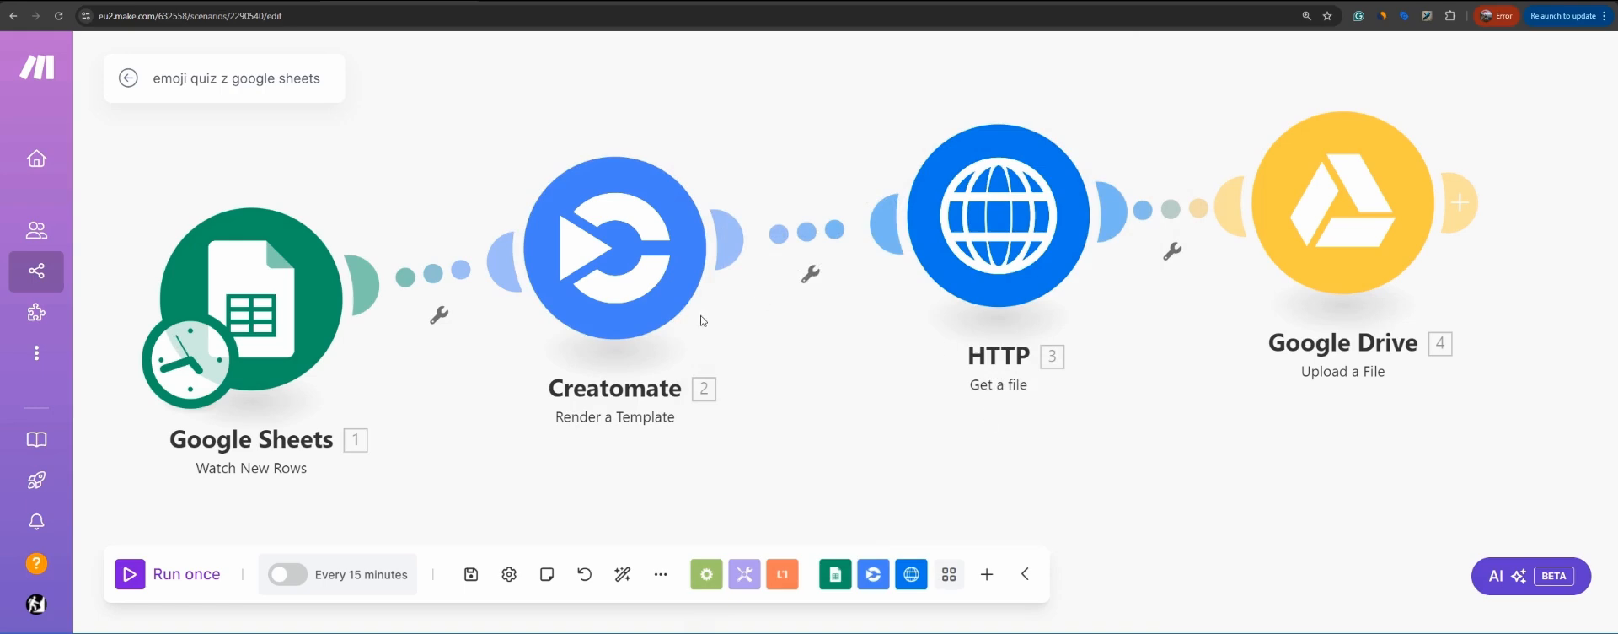
drag(640, 267, 658, 242)
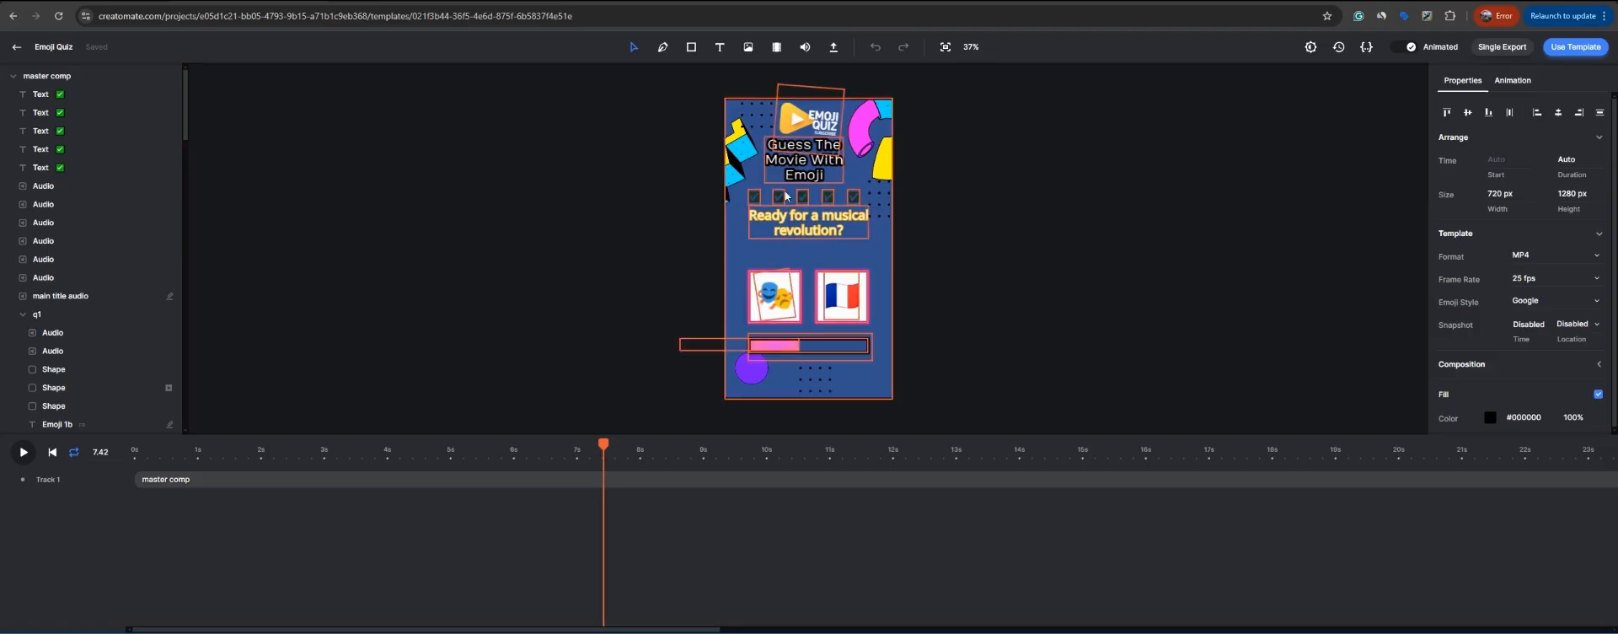
Step: Switch to the Emoji Quiz template in Creatomate and examine its source code, layer list and frame at about 3 s
click(1366, 49)
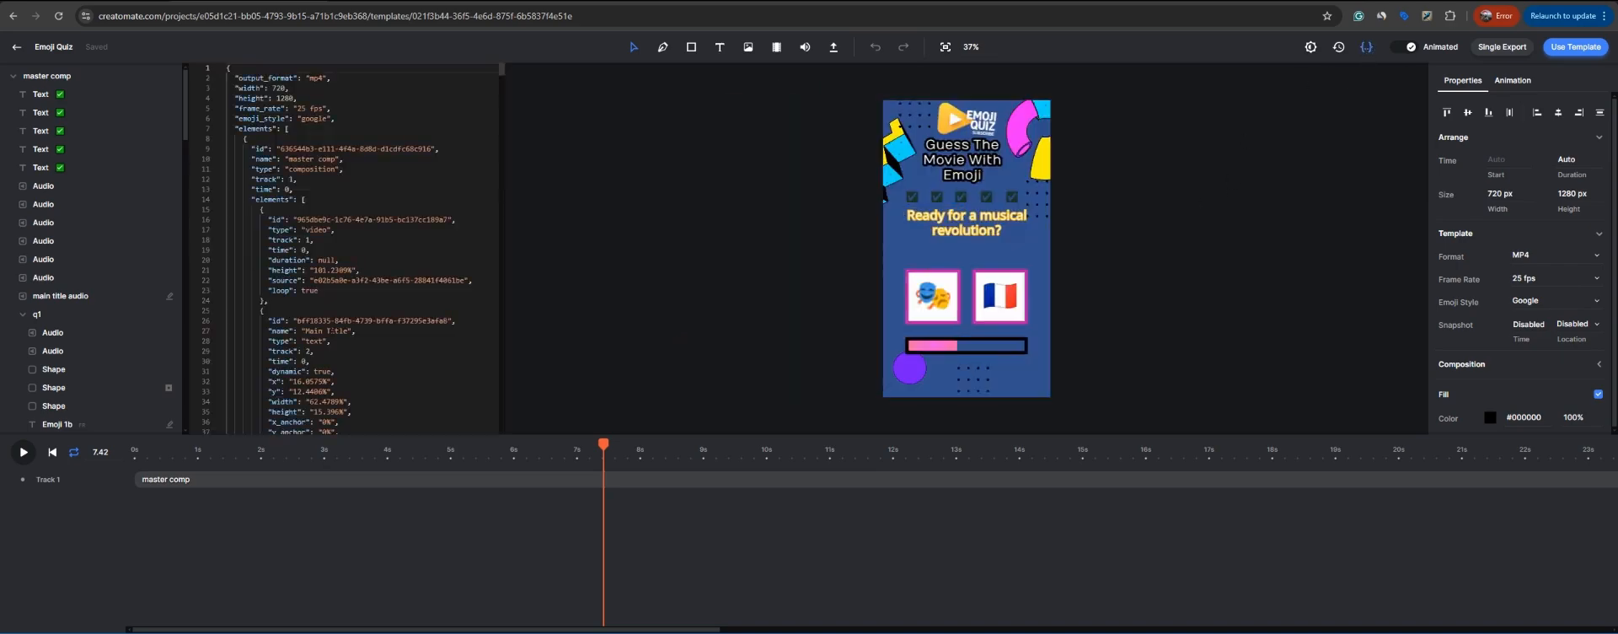
scroll(362, 248, down, 20)
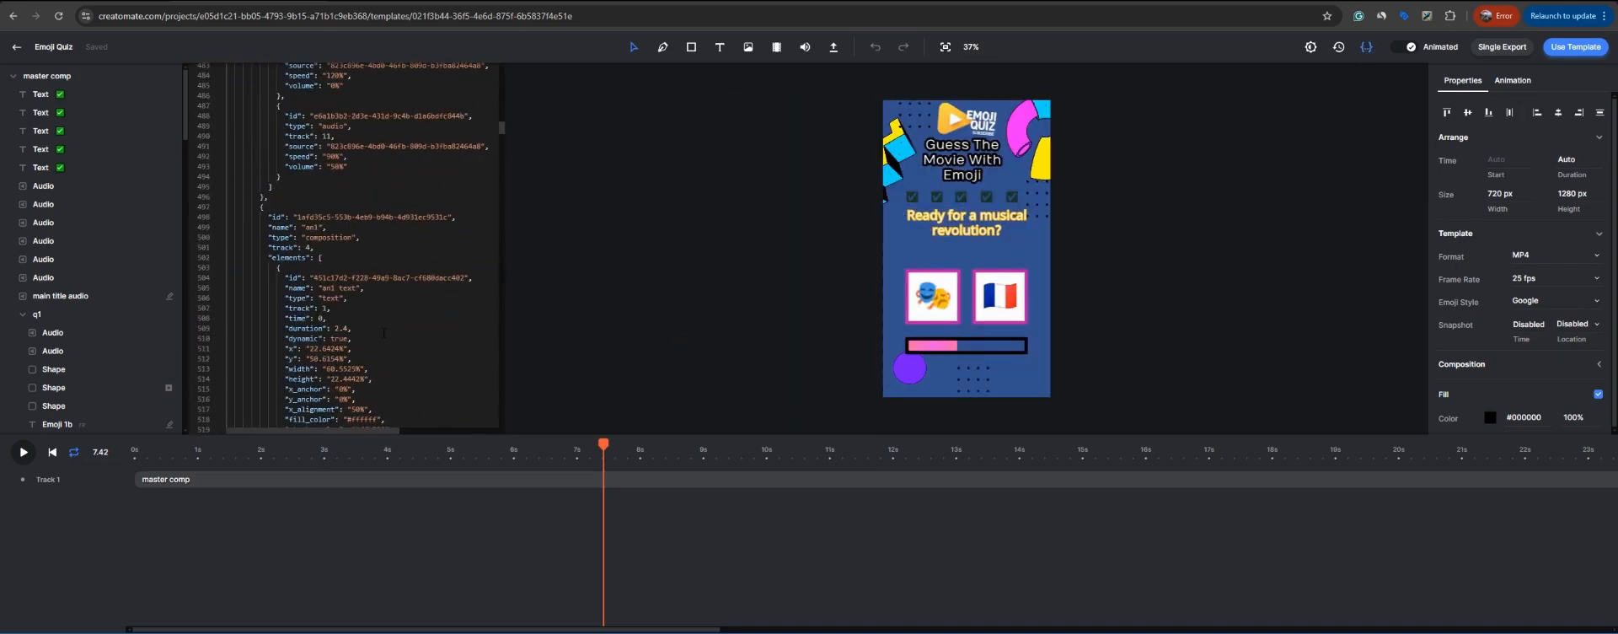
scroll(346, 245, up, 3)
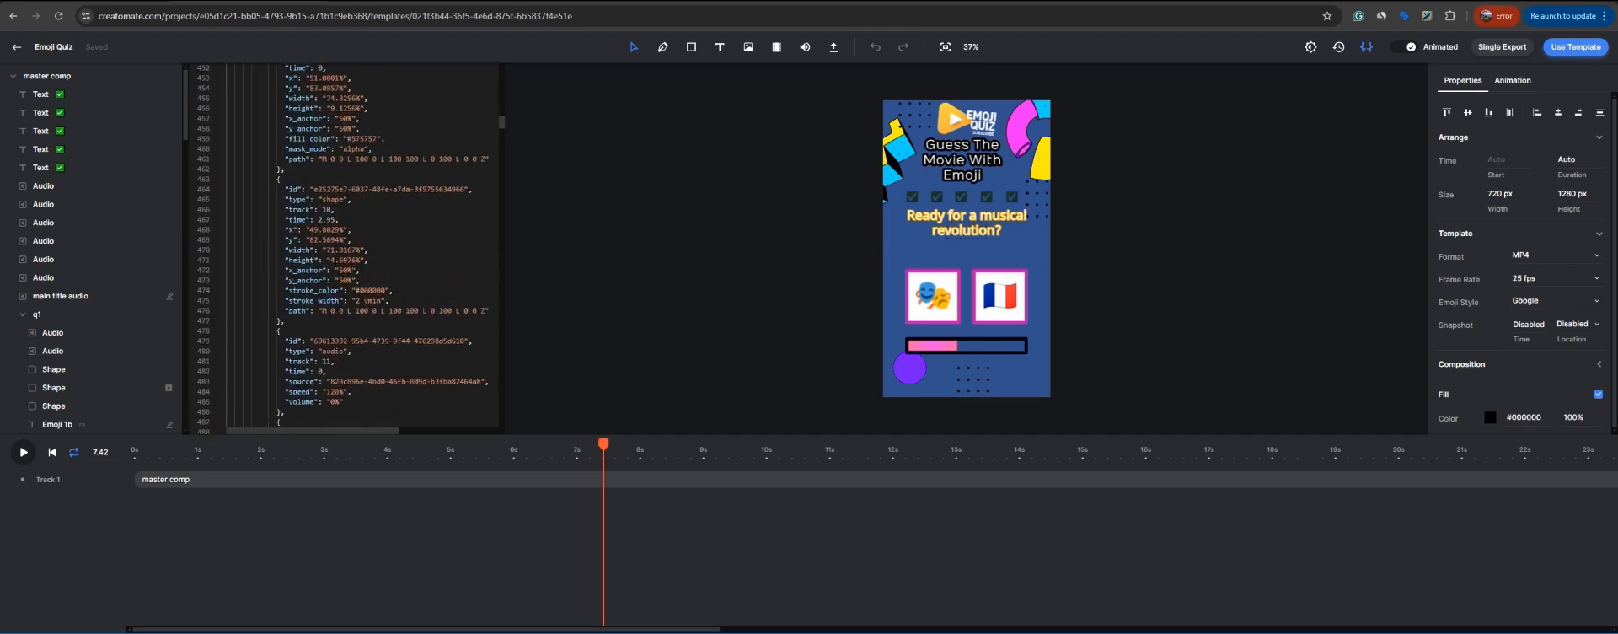
scroll(55, 253, down, 15)
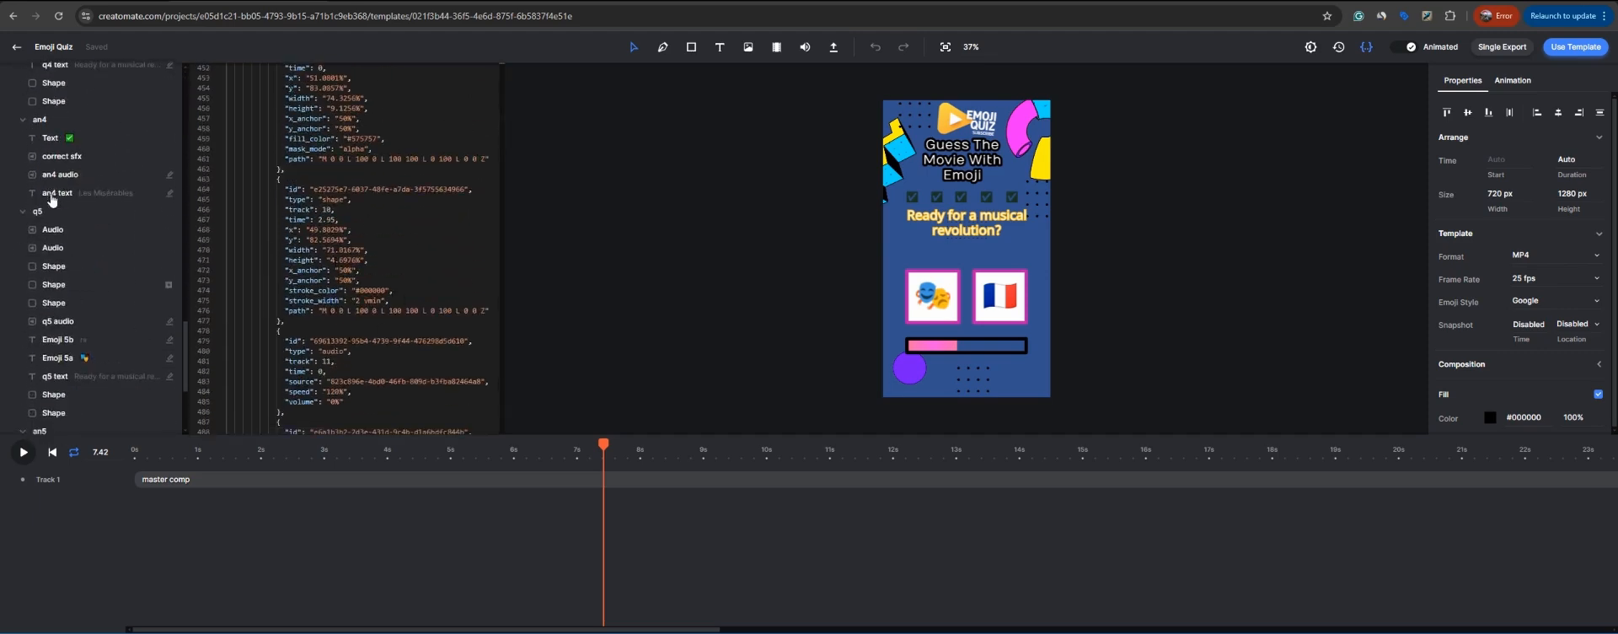
scroll(51, 199, up, 15)
click(47, 76)
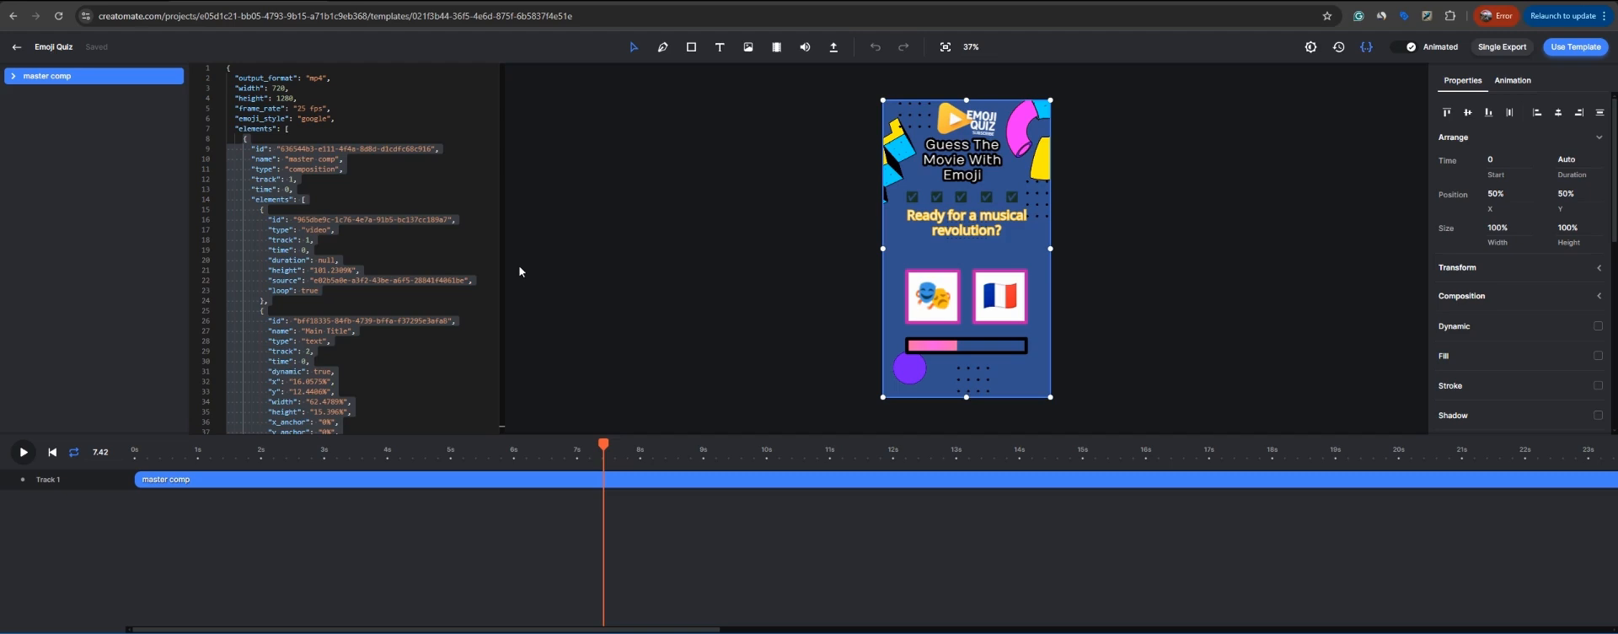
drag(177, 450, 327, 450)
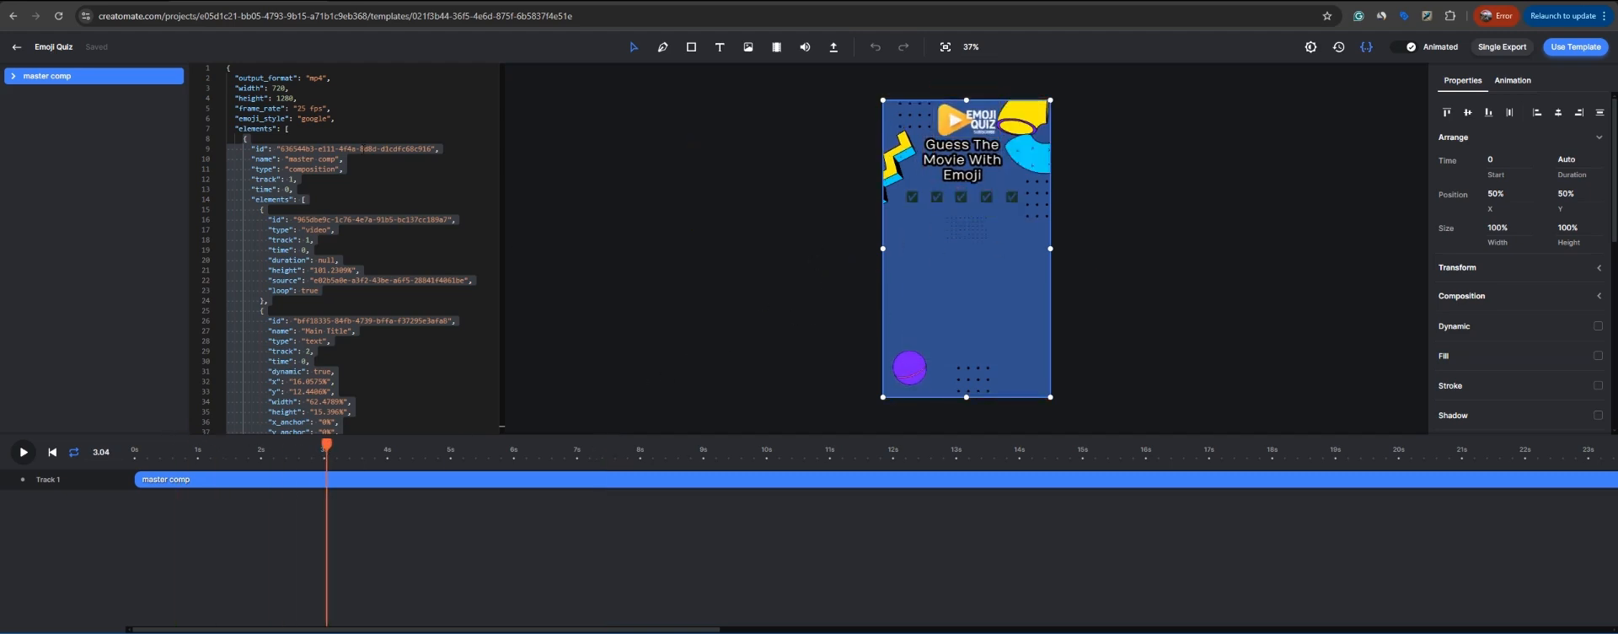
Step: Leave the Emoji Quiz template and create a new blank template in the 9:16 Vertical format
click(25, 49)
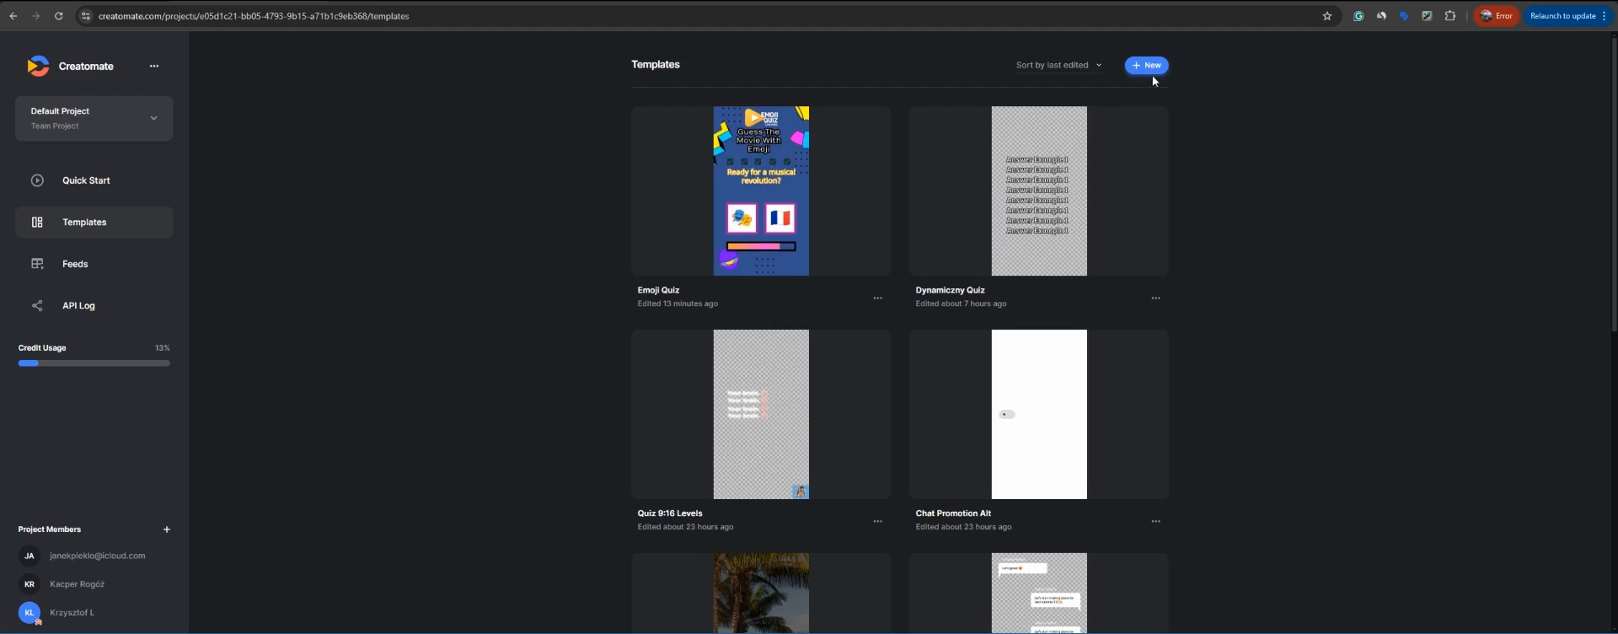
click(1153, 65)
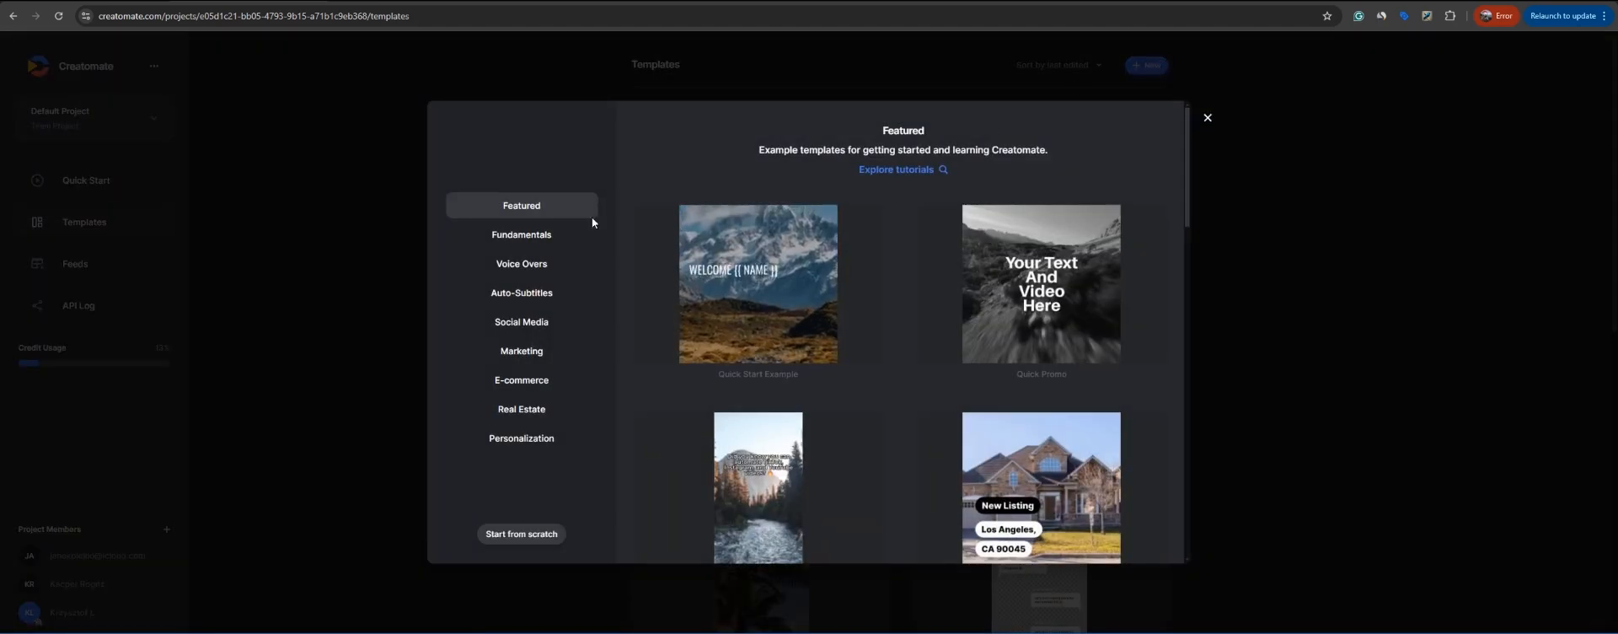
click(517, 537)
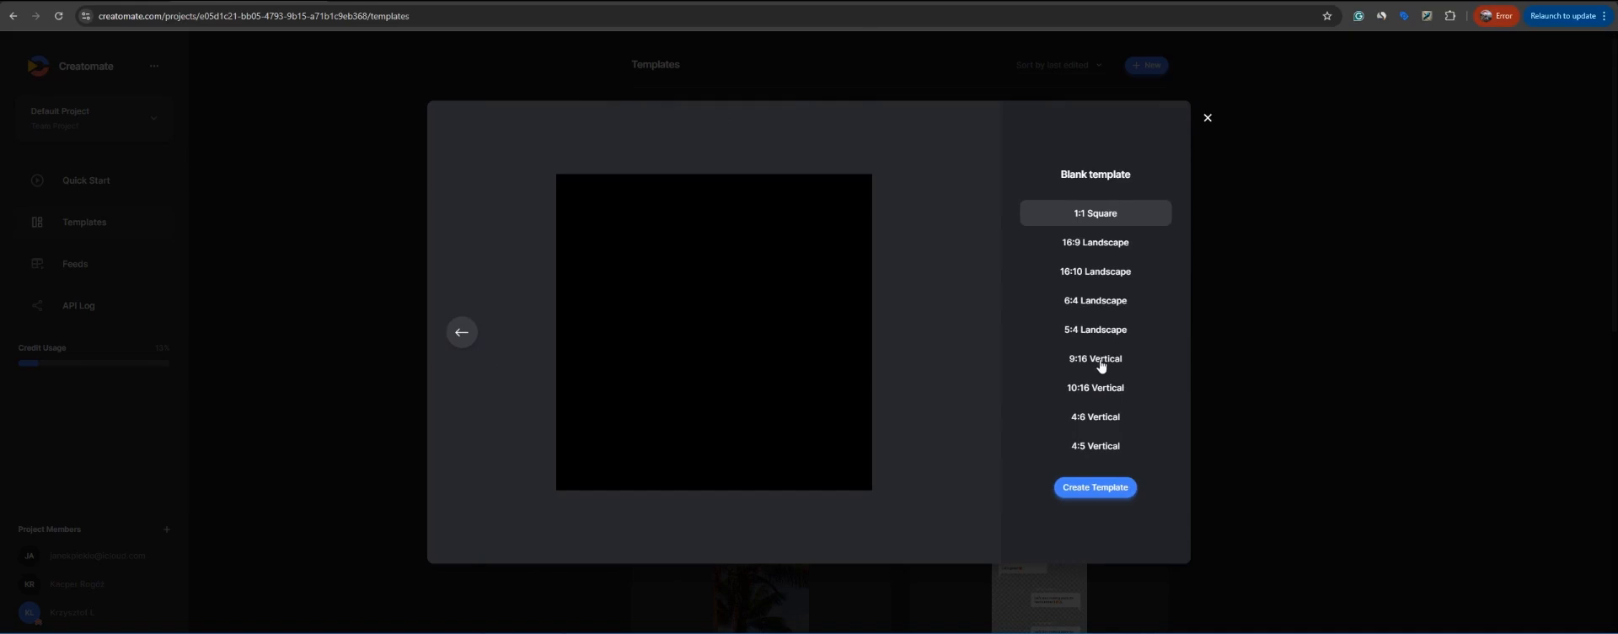
click(1101, 366)
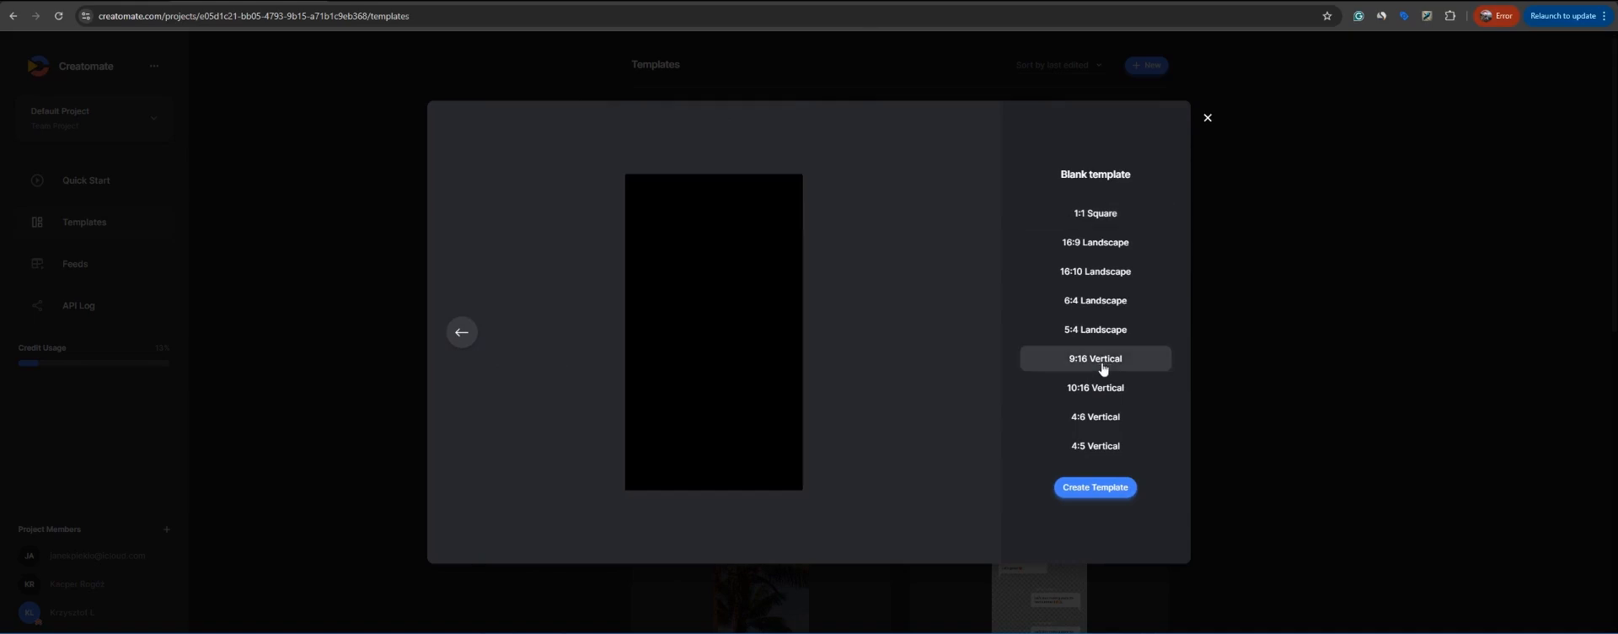
click(1101, 490)
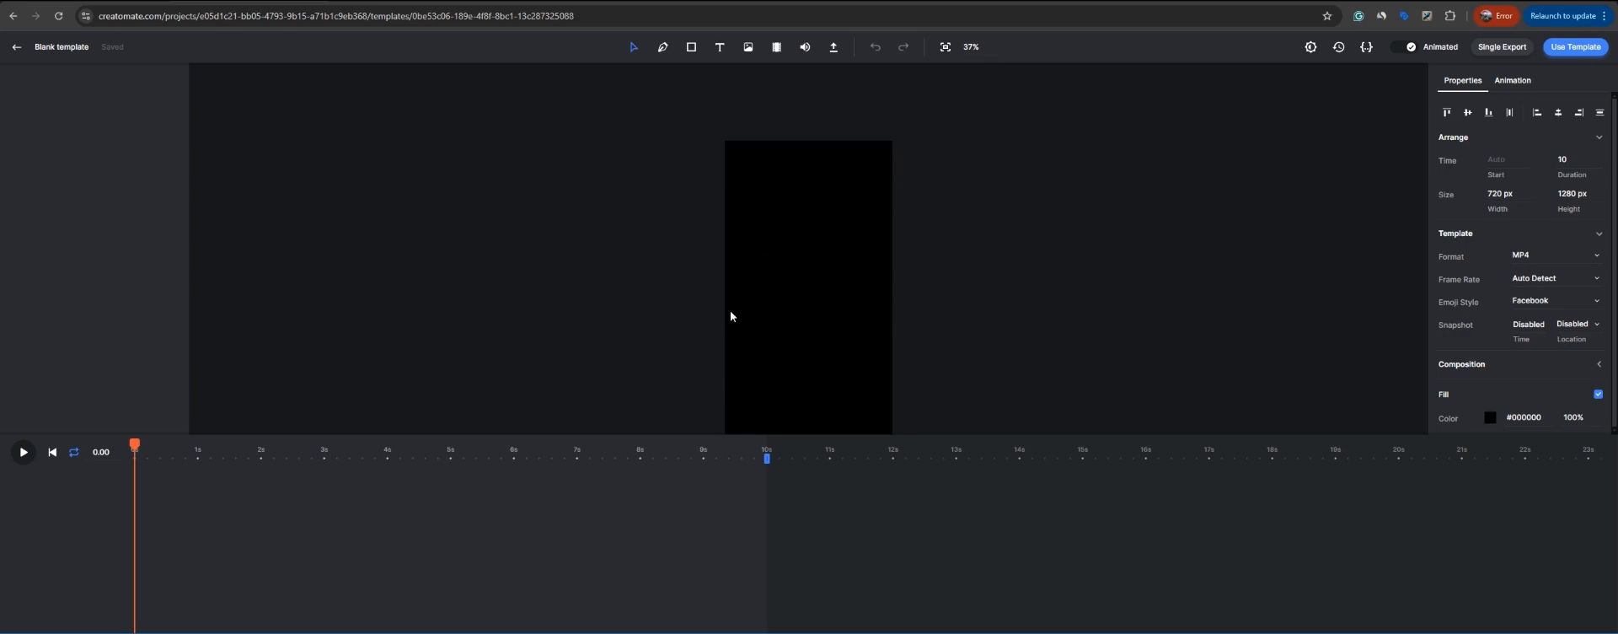
scroll(730, 310, down, 2)
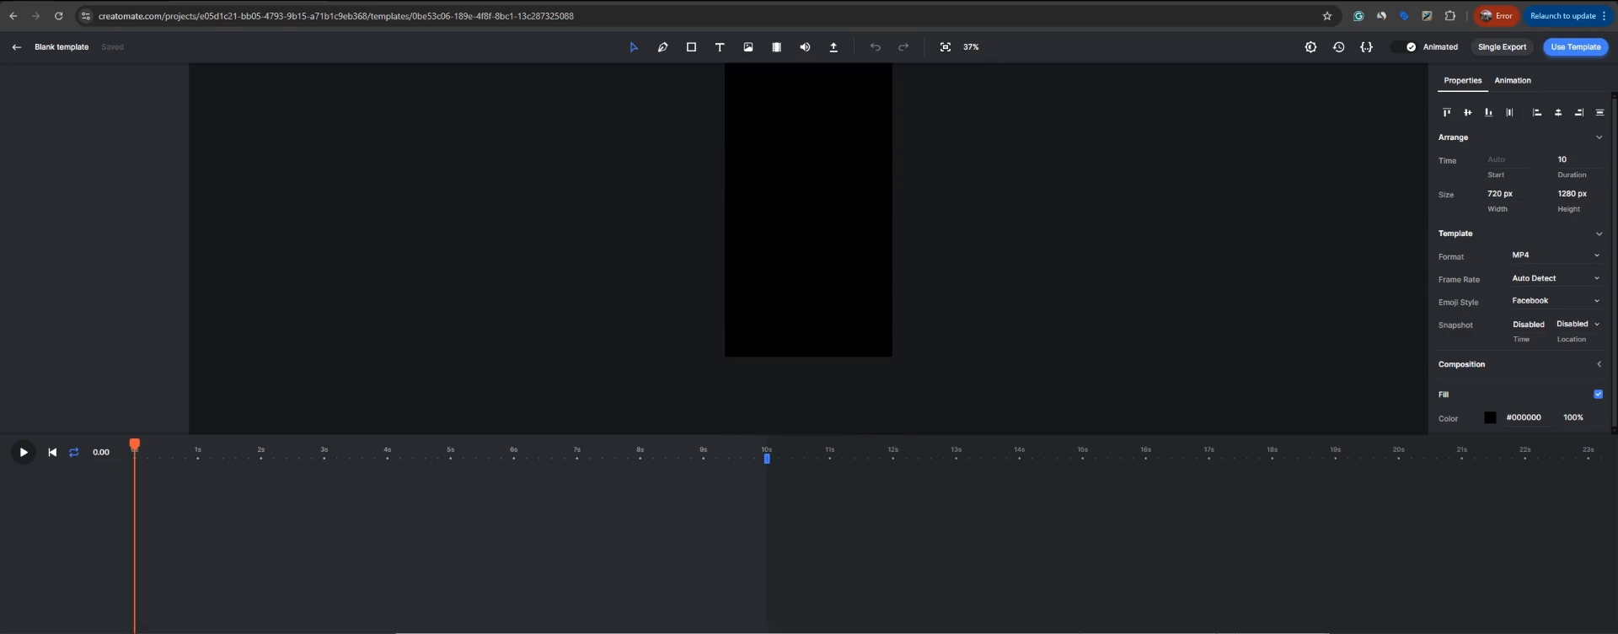
Step: Close the emoji quiz video, play the opening of the prosty quiz example in the media player, and return to the blank template
key(alt+Tab)
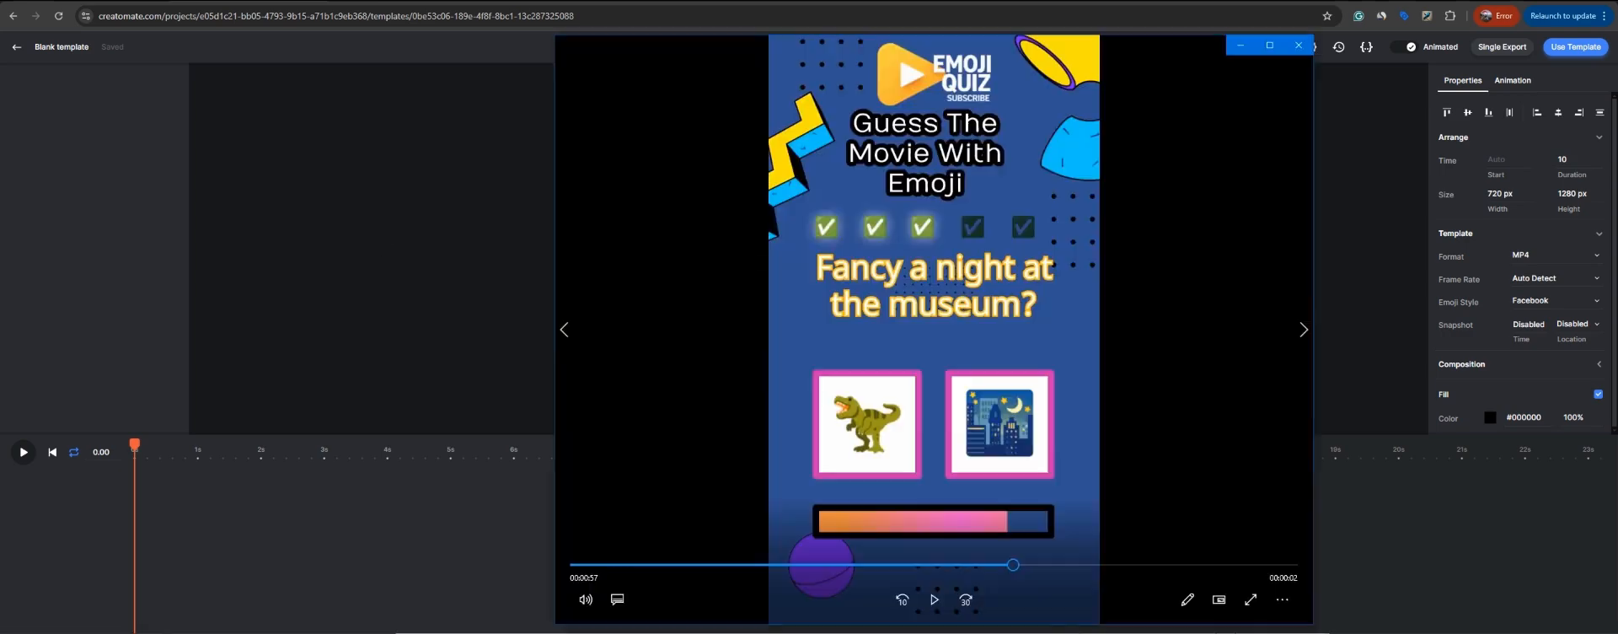
click(1299, 46)
key(alt+Tab)
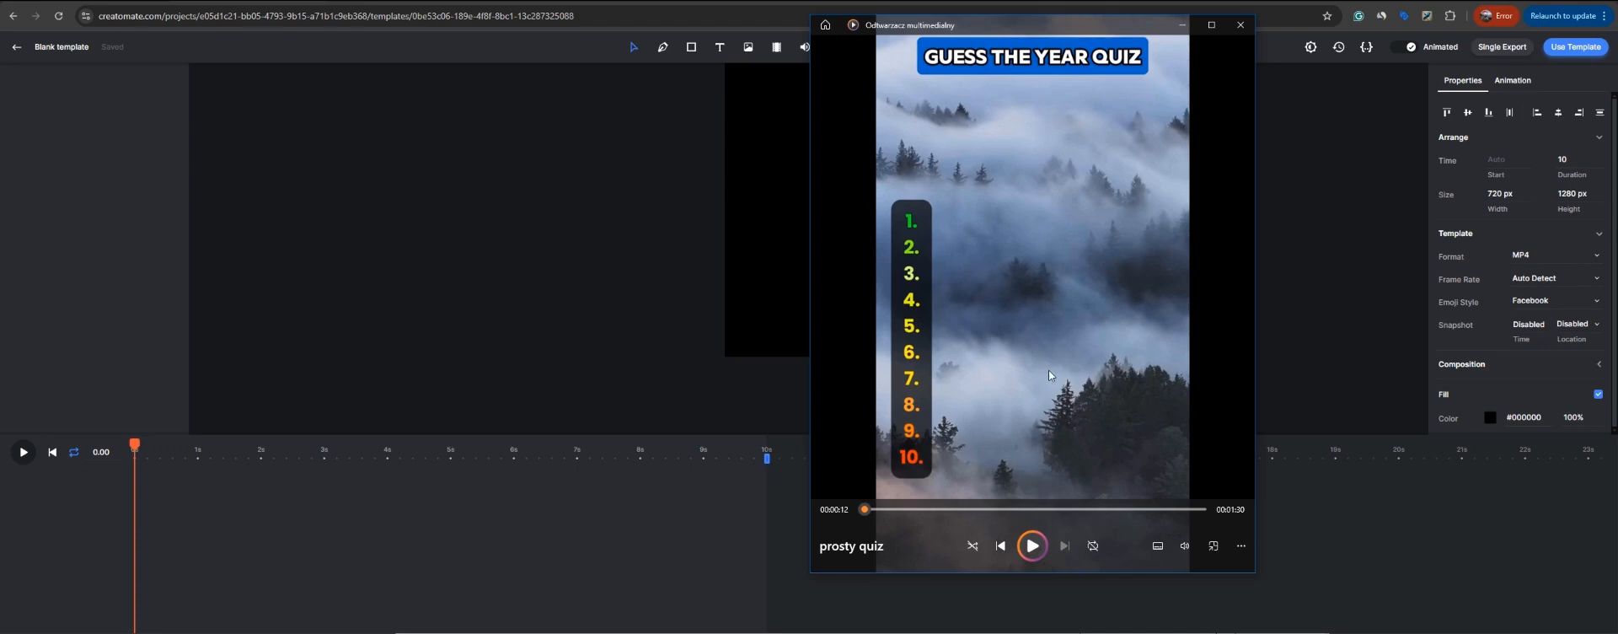
click(1035, 545)
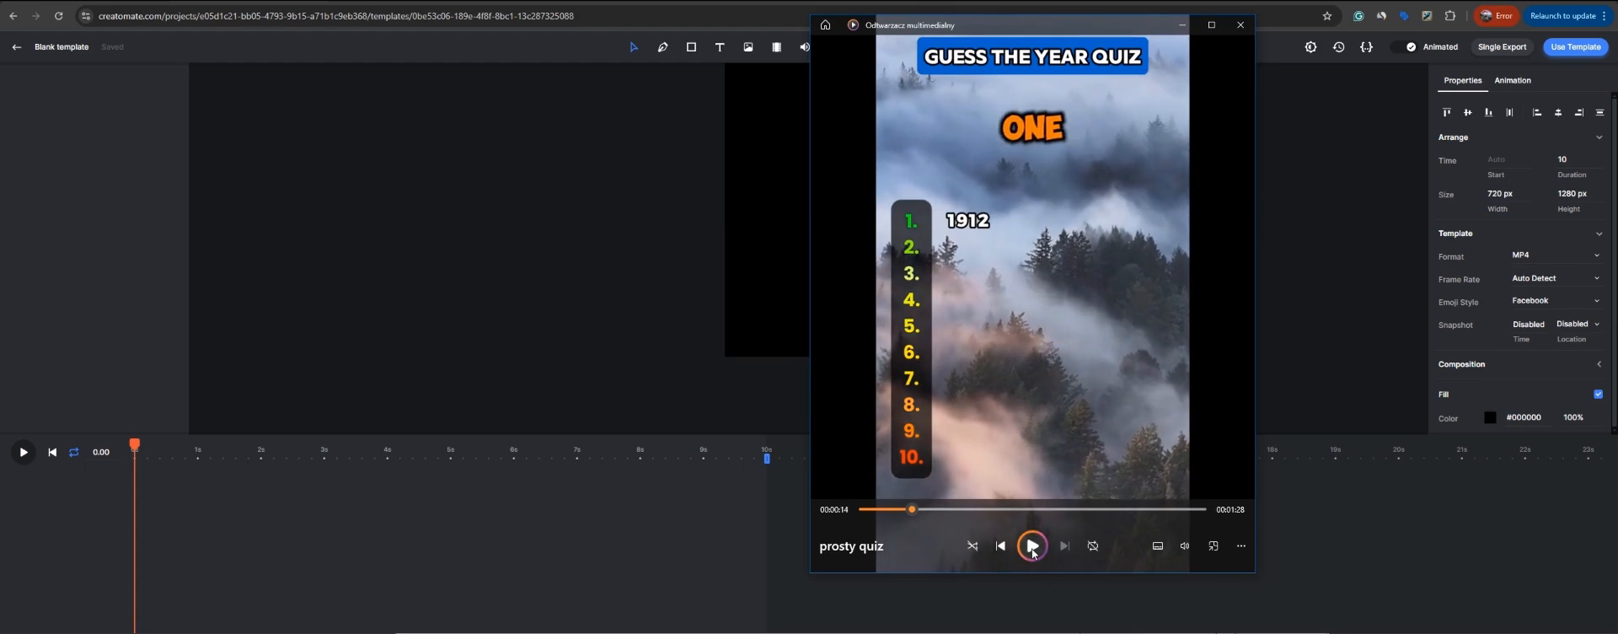
click(1032, 546)
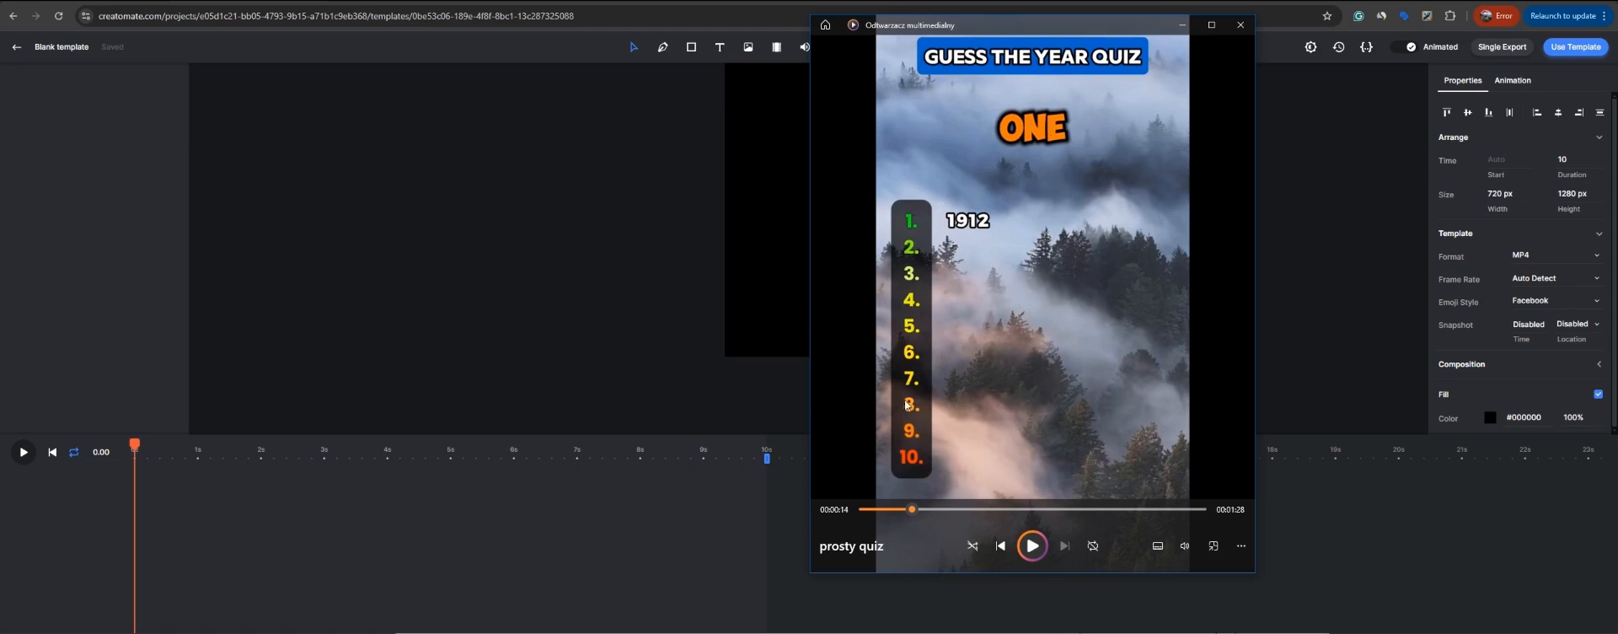
click(405, 305)
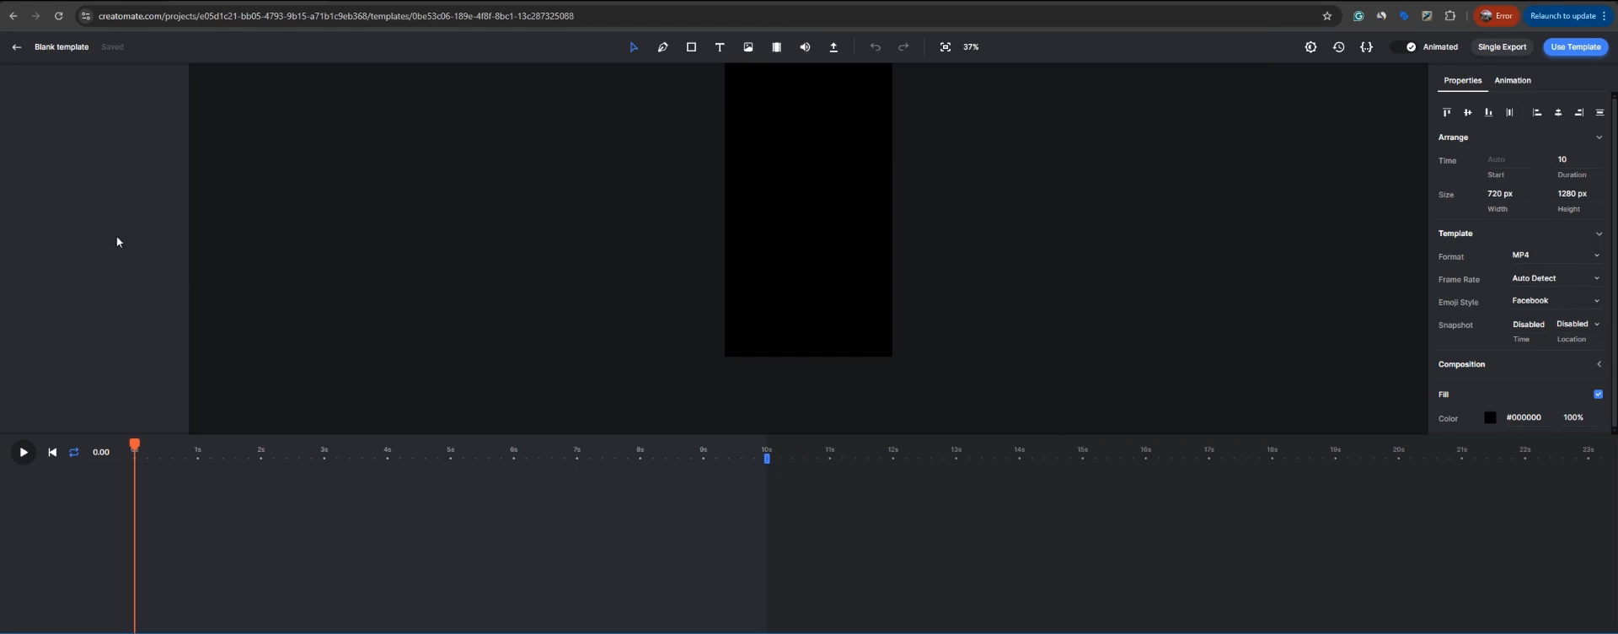
Step: Add the spiral galaxy video as a full-canvas background and delete the empty video placeholder
click(776, 48)
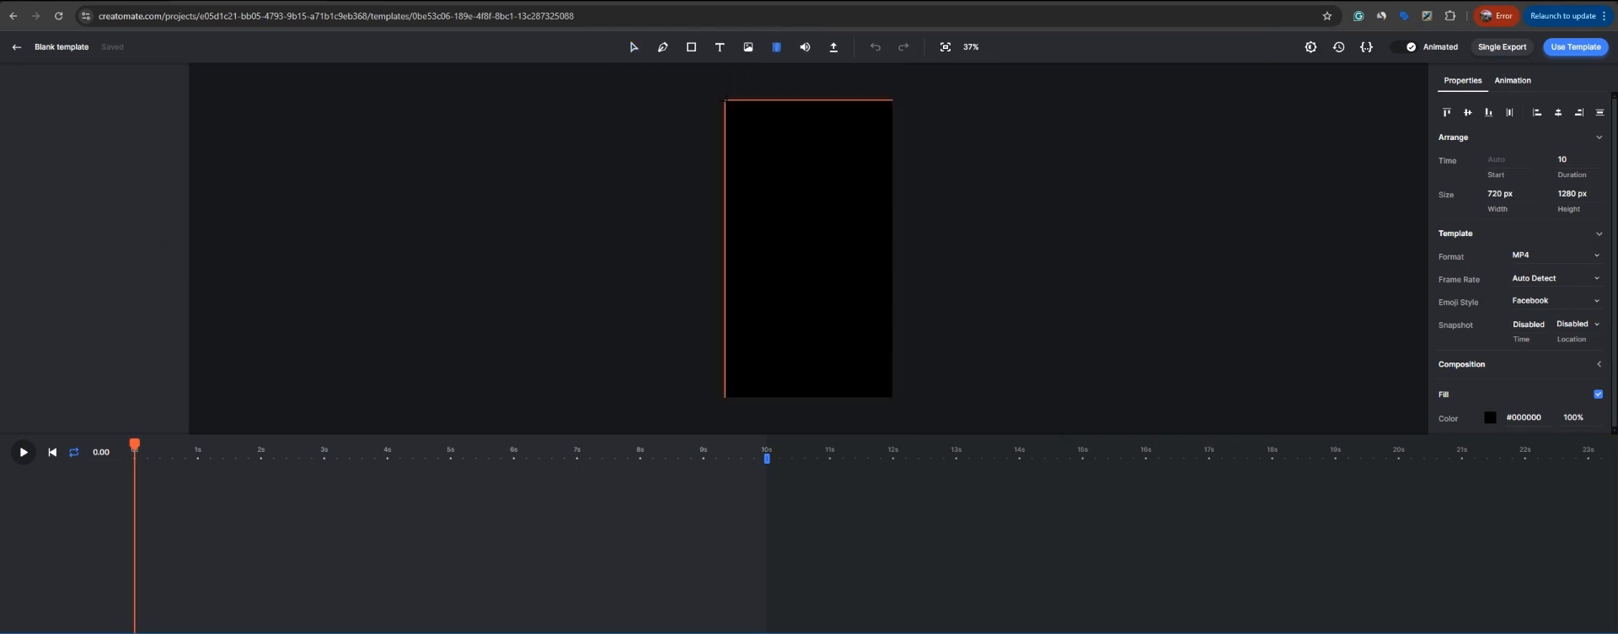
drag(724, 100, 894, 401)
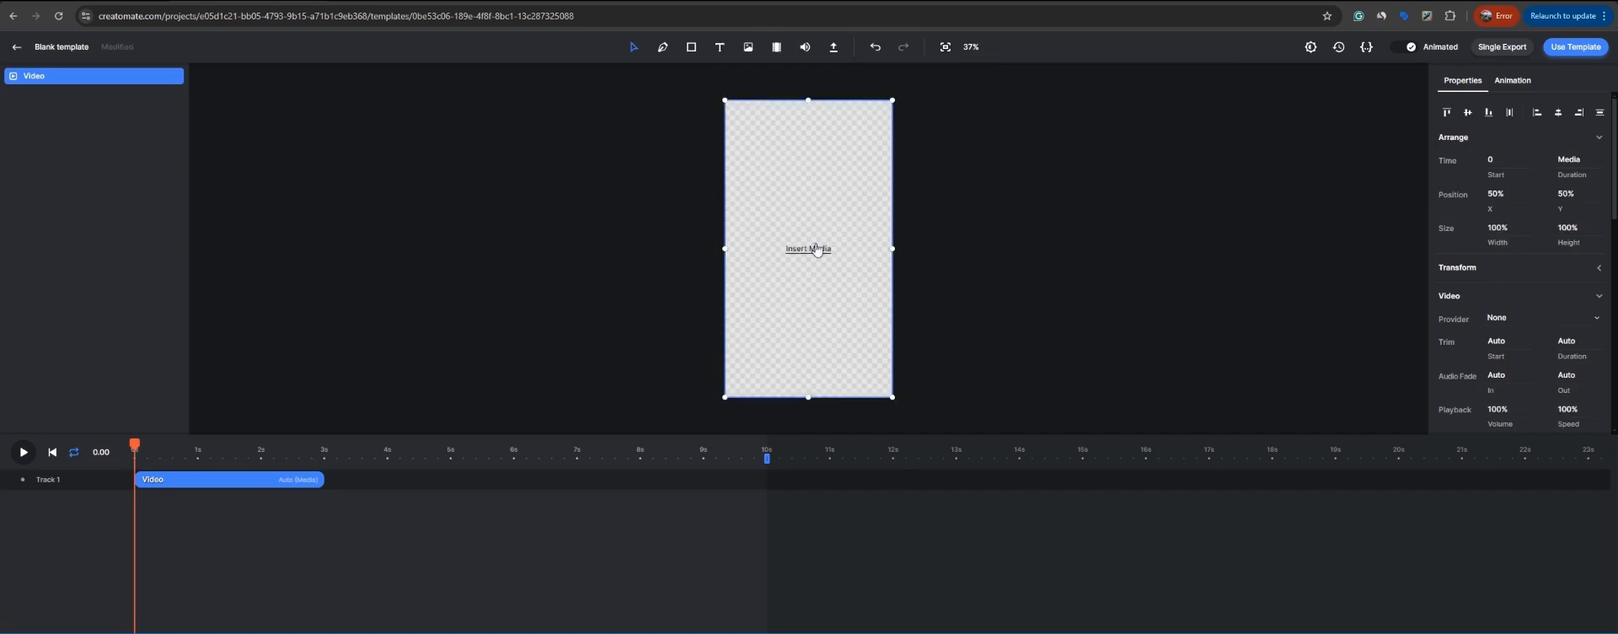
click(818, 248)
click(225, 5)
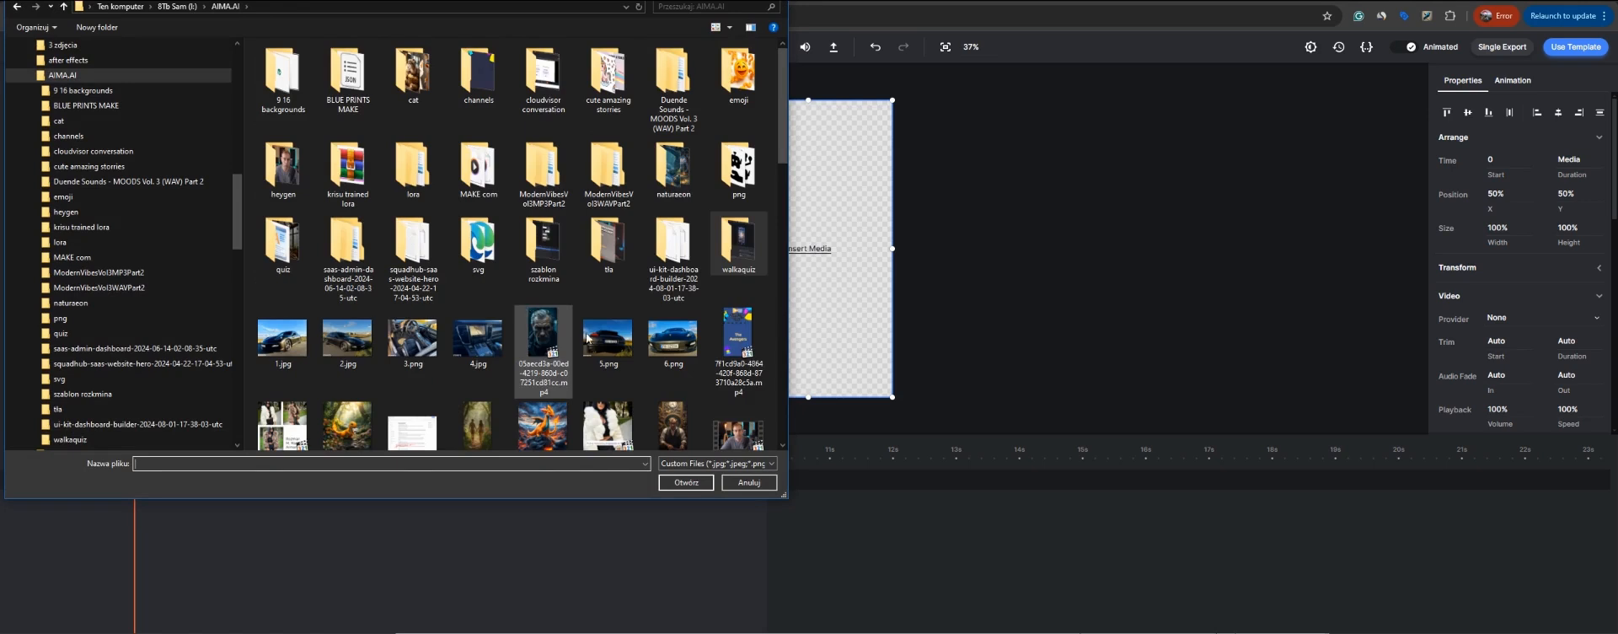
double_click(738, 333)
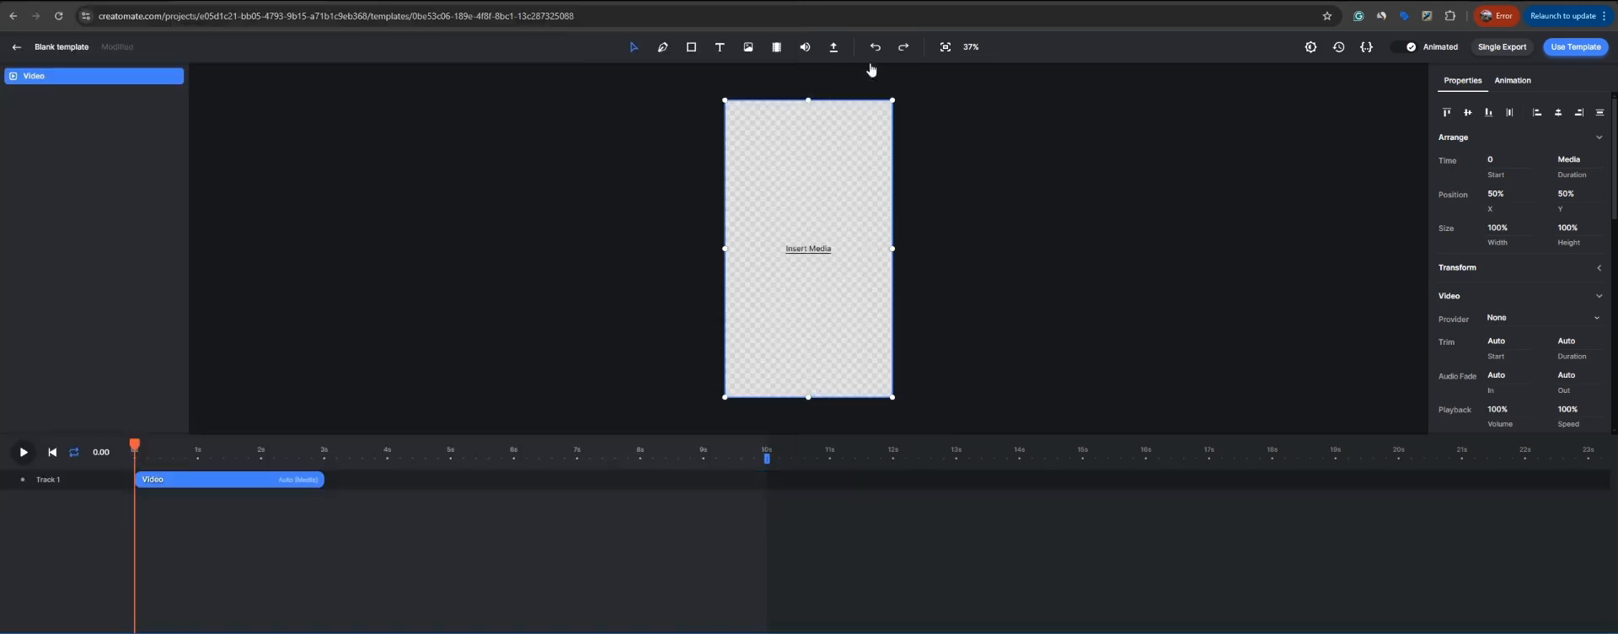
click(777, 49)
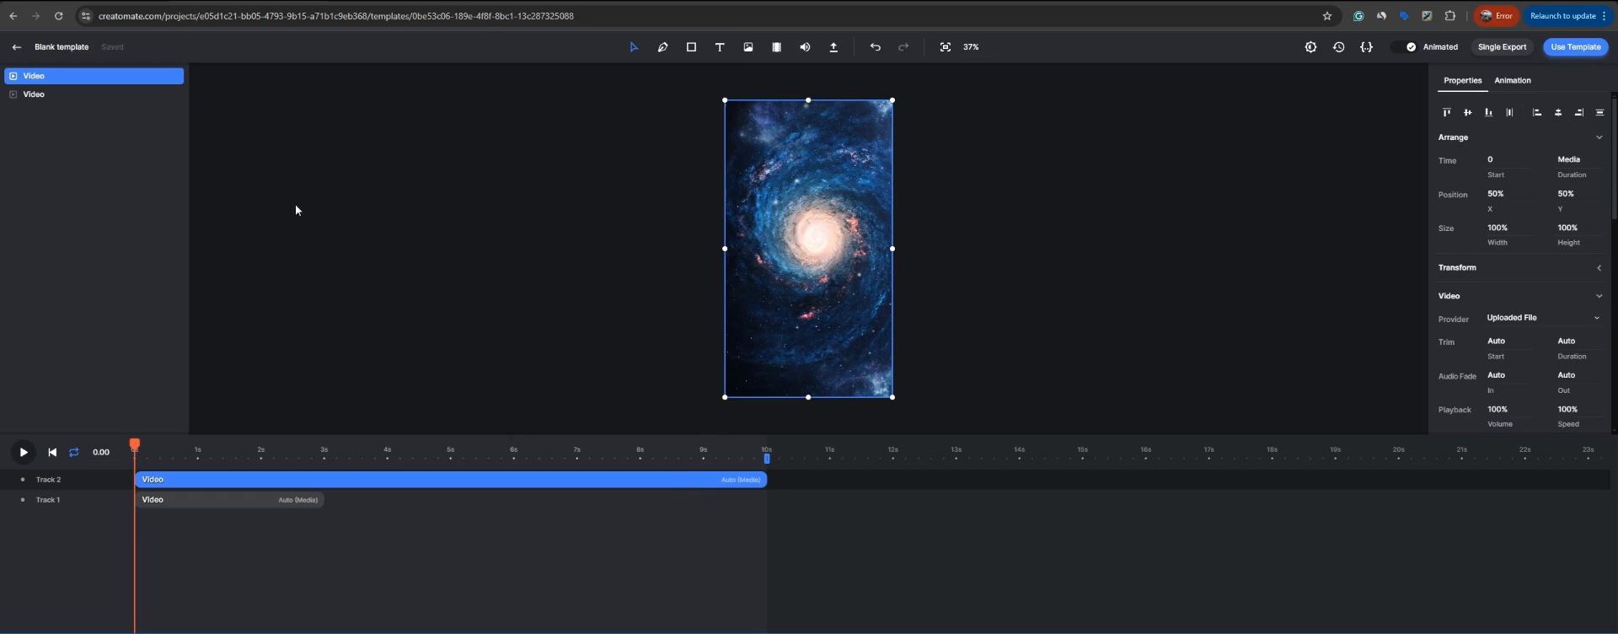
key(Delete)
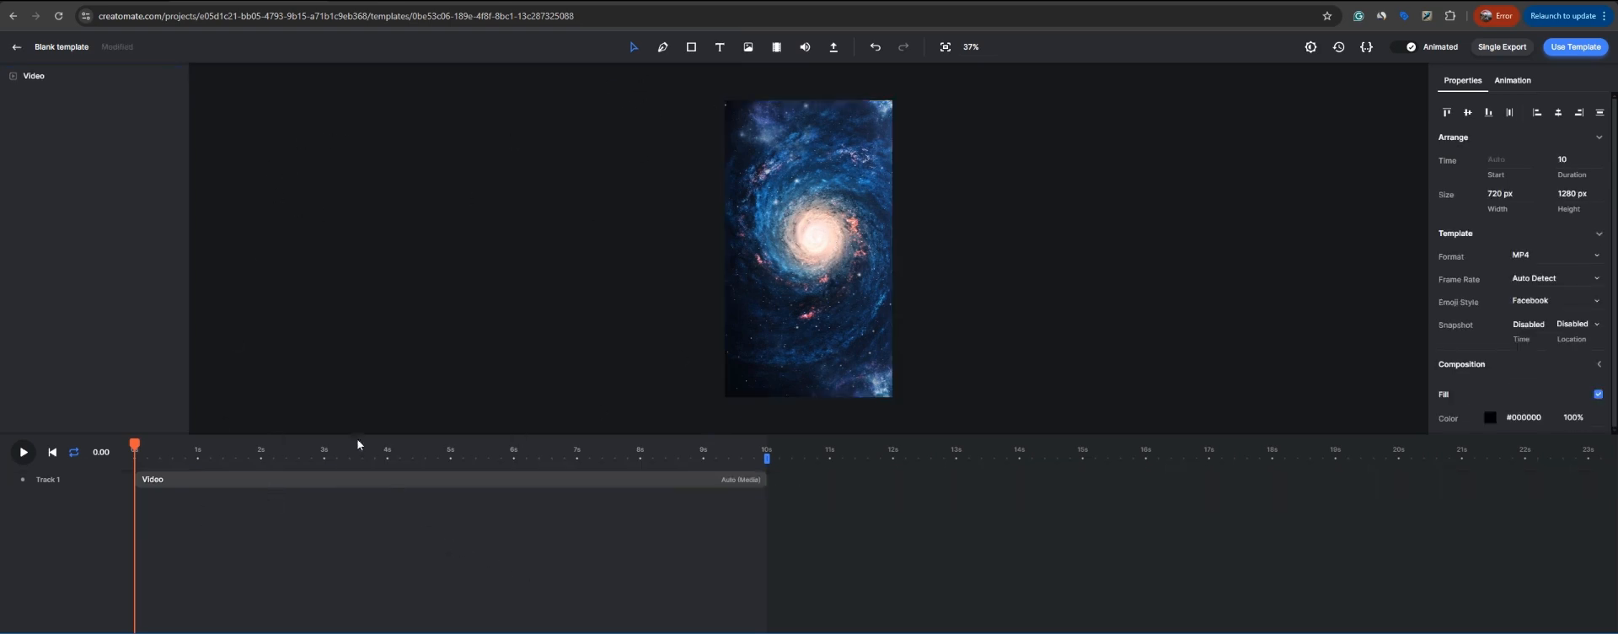
Step: Preview the background video's playback briefly and return the playhead to 0 s
click(23, 452)
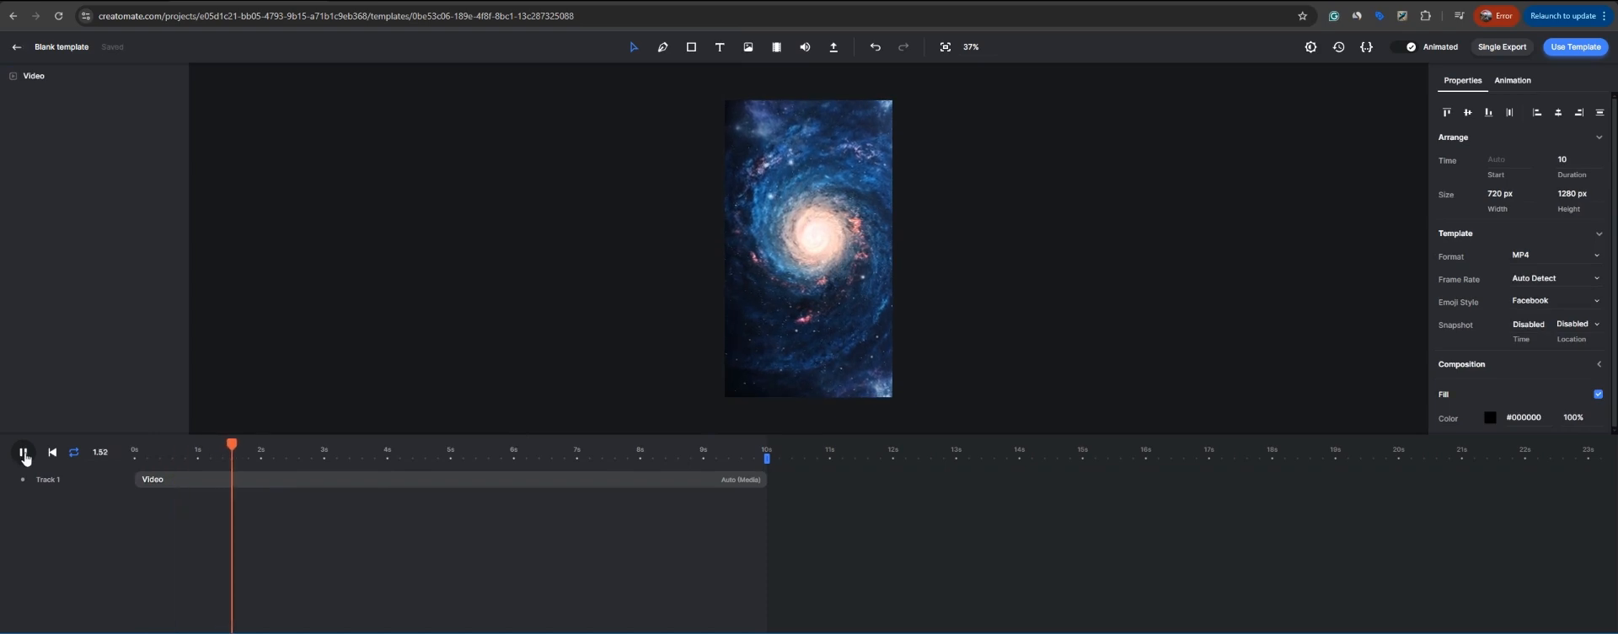
click(25, 457)
click(134, 455)
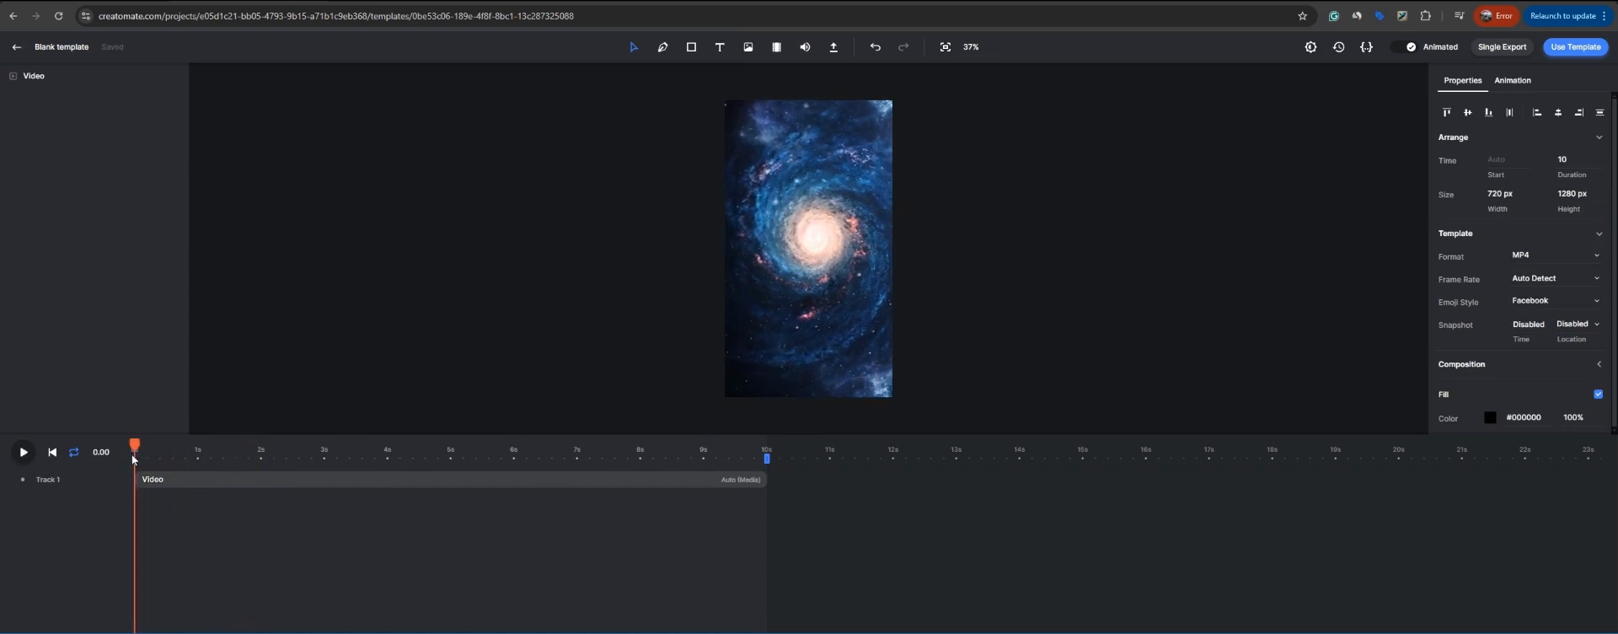
Step: Add a text element near the top of the canvas with the content "Quiz Ttile"
click(720, 47)
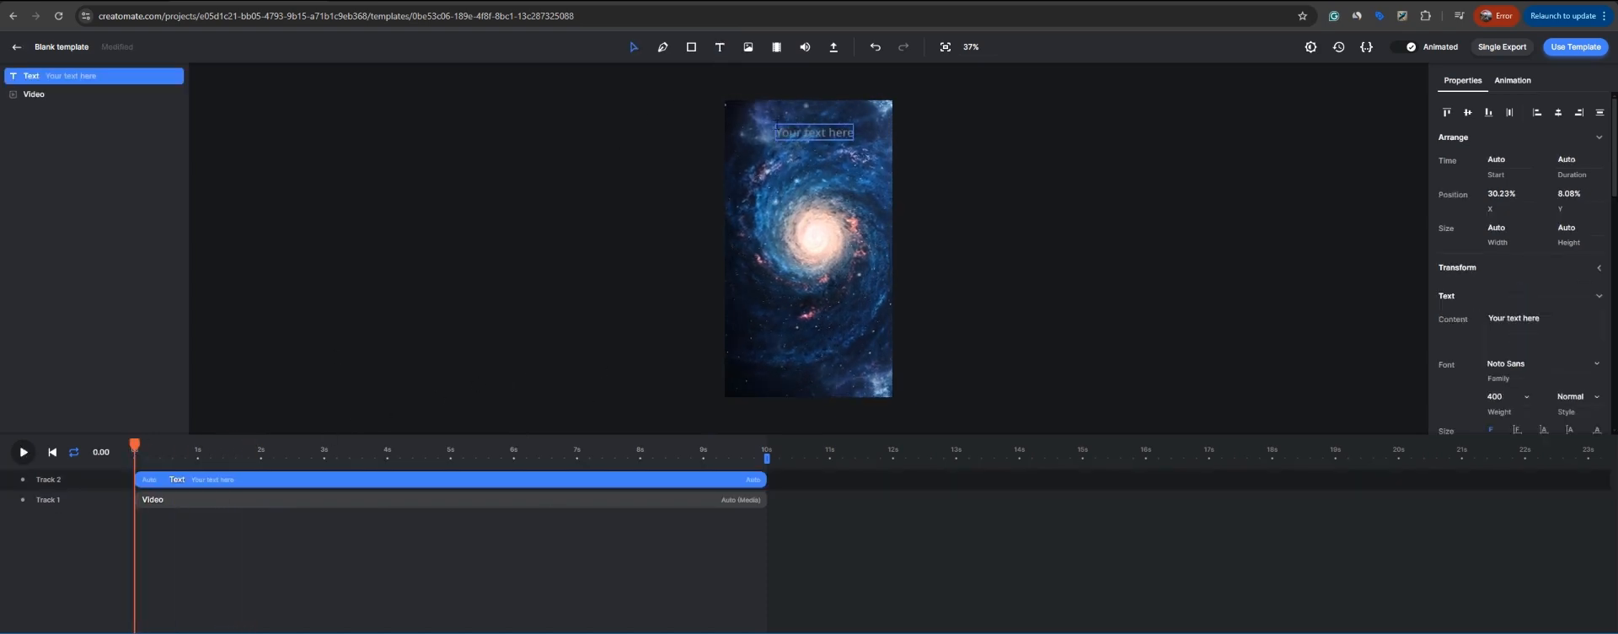
double_click(791, 132)
text(Quiz Ttile)
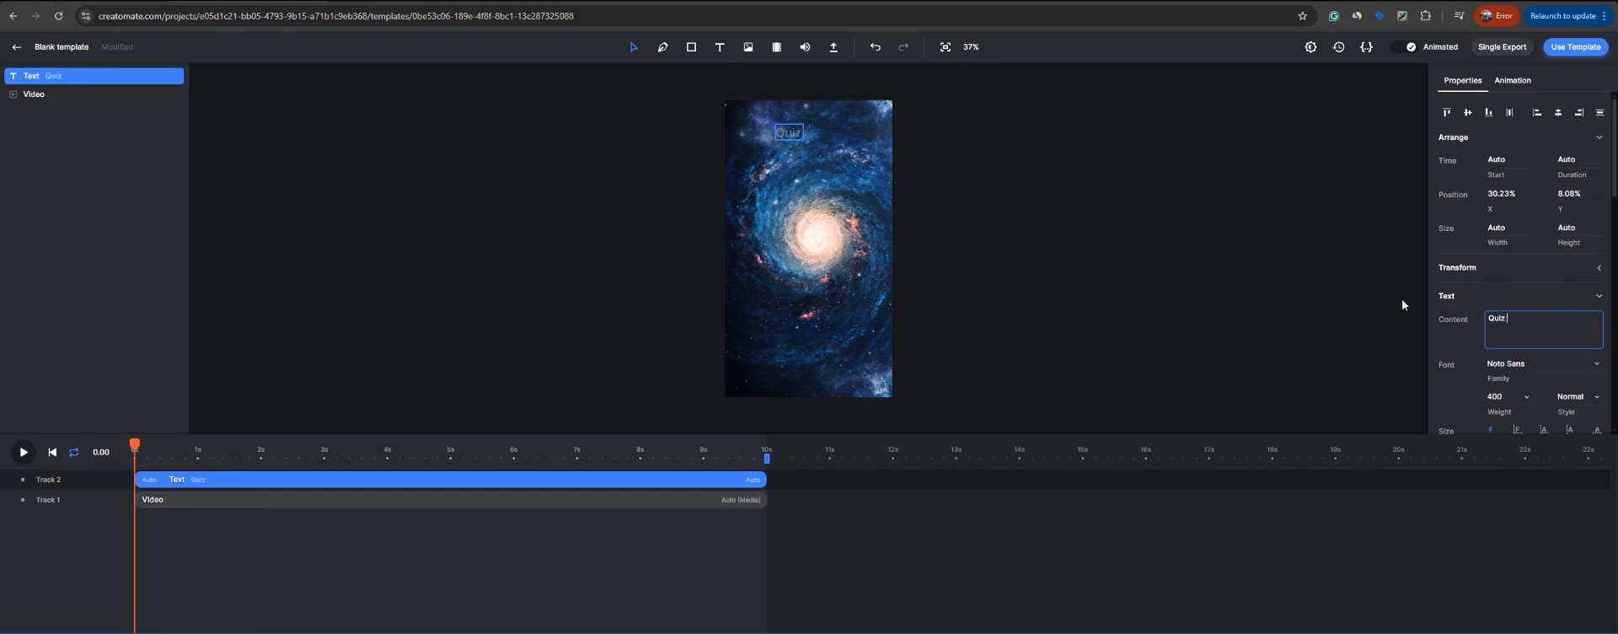
Step: Set the title's font to Bahianita and switch its sizing to auto-sized font with fixed width and height
click(1597, 364)
scroll(1535, 499, up, 10)
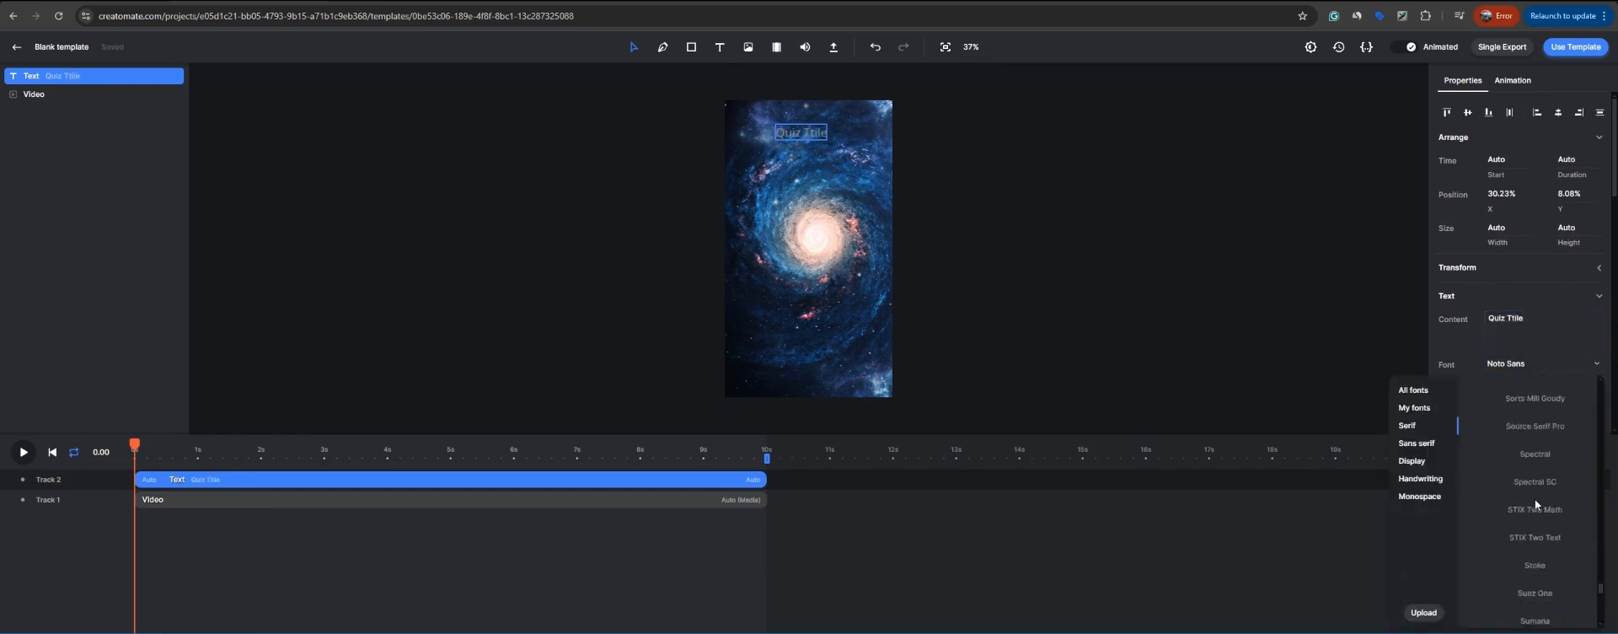
click(1534, 499)
scroll(1465, 392, down, 2)
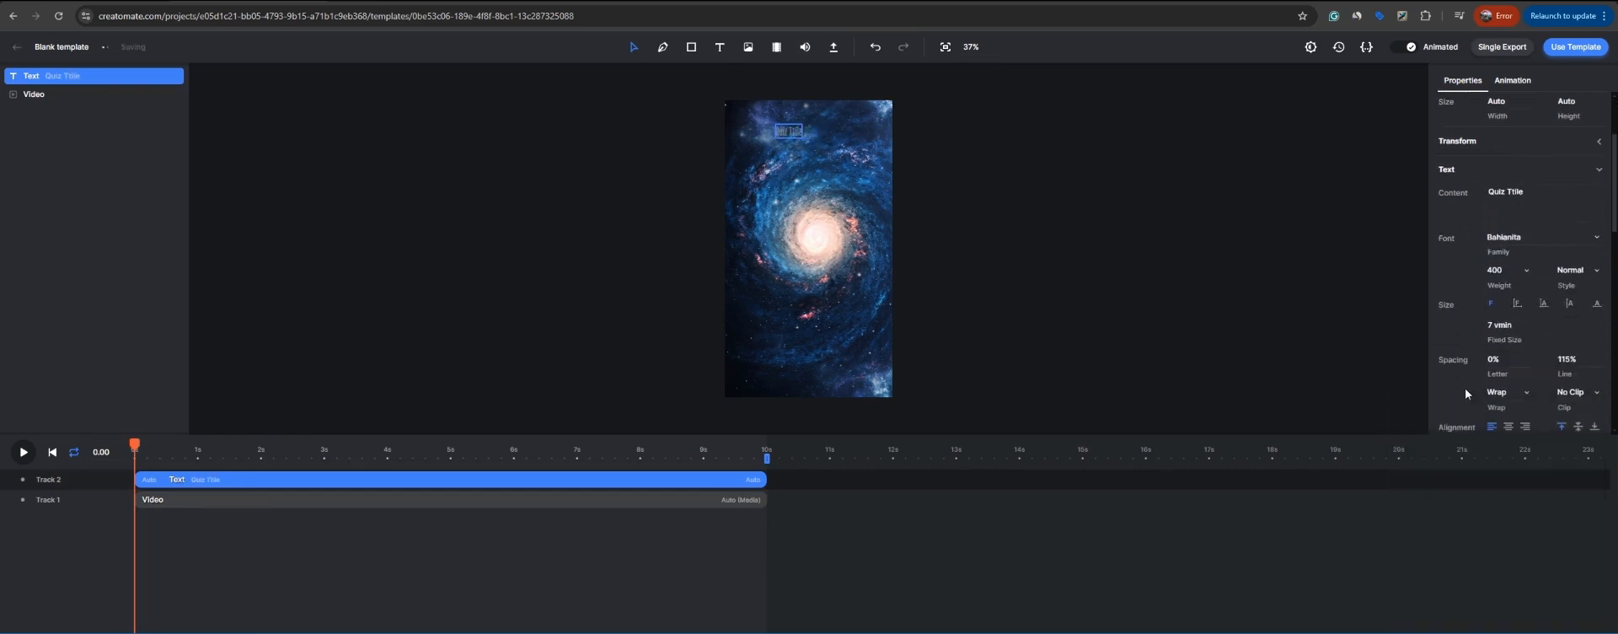
click(1543, 306)
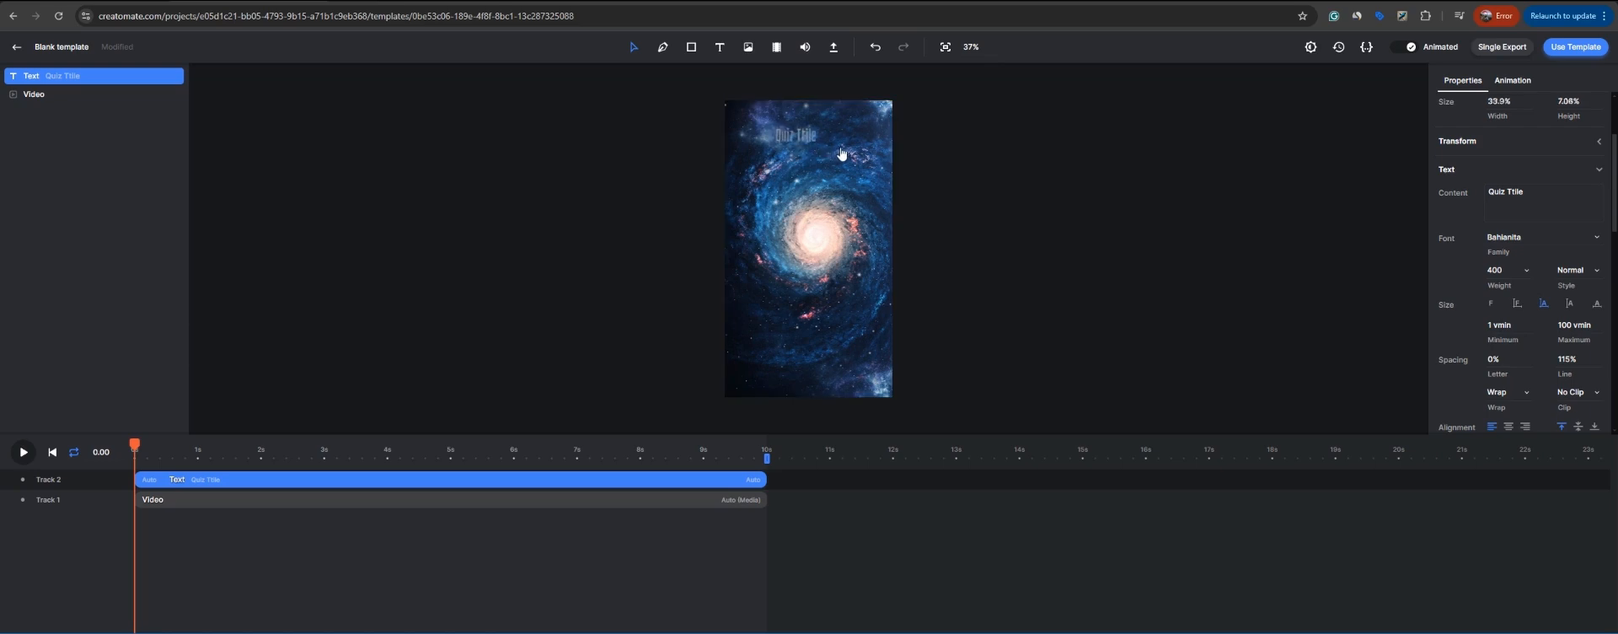
Step: Enlarge the title box to about 92% of the canvas width, centre its text and move it to the top edge of the canvas
drag(841, 153, 929, 174)
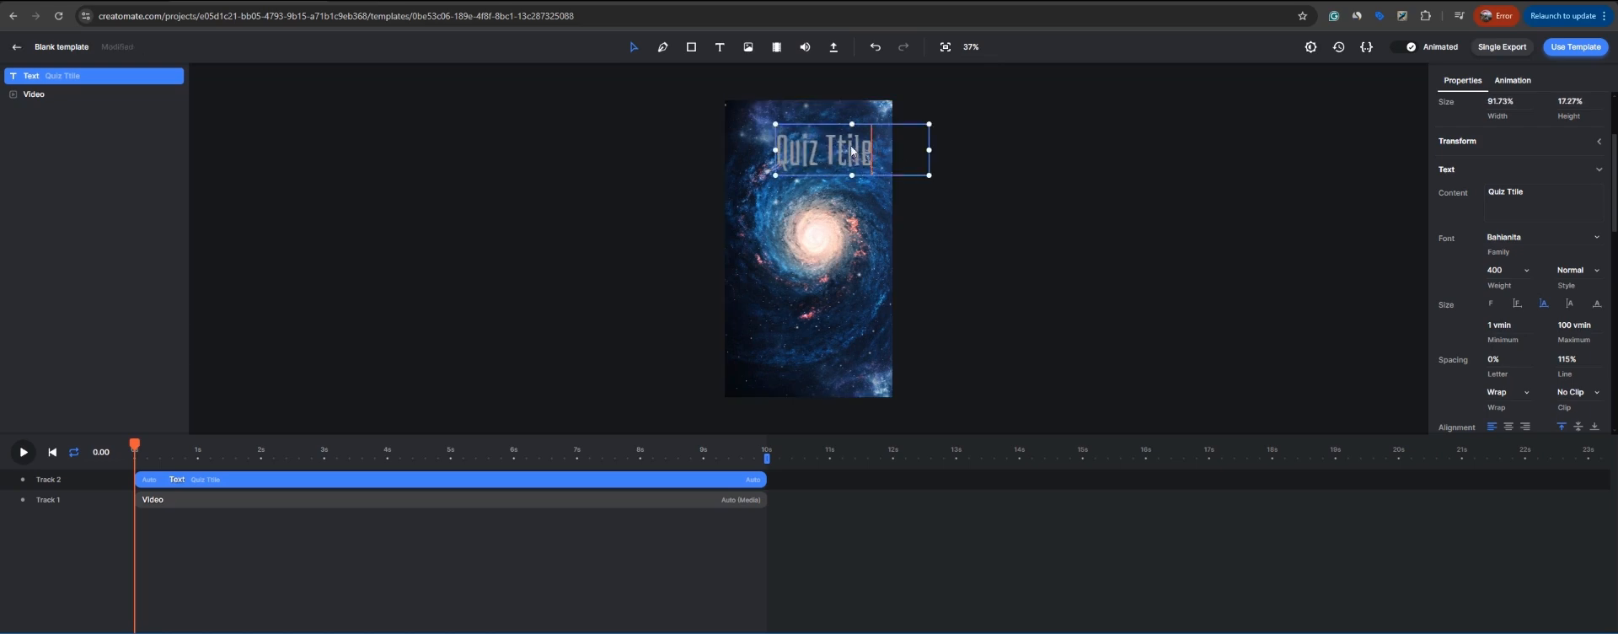
click(1508, 427)
drag(860, 154, 816, 131)
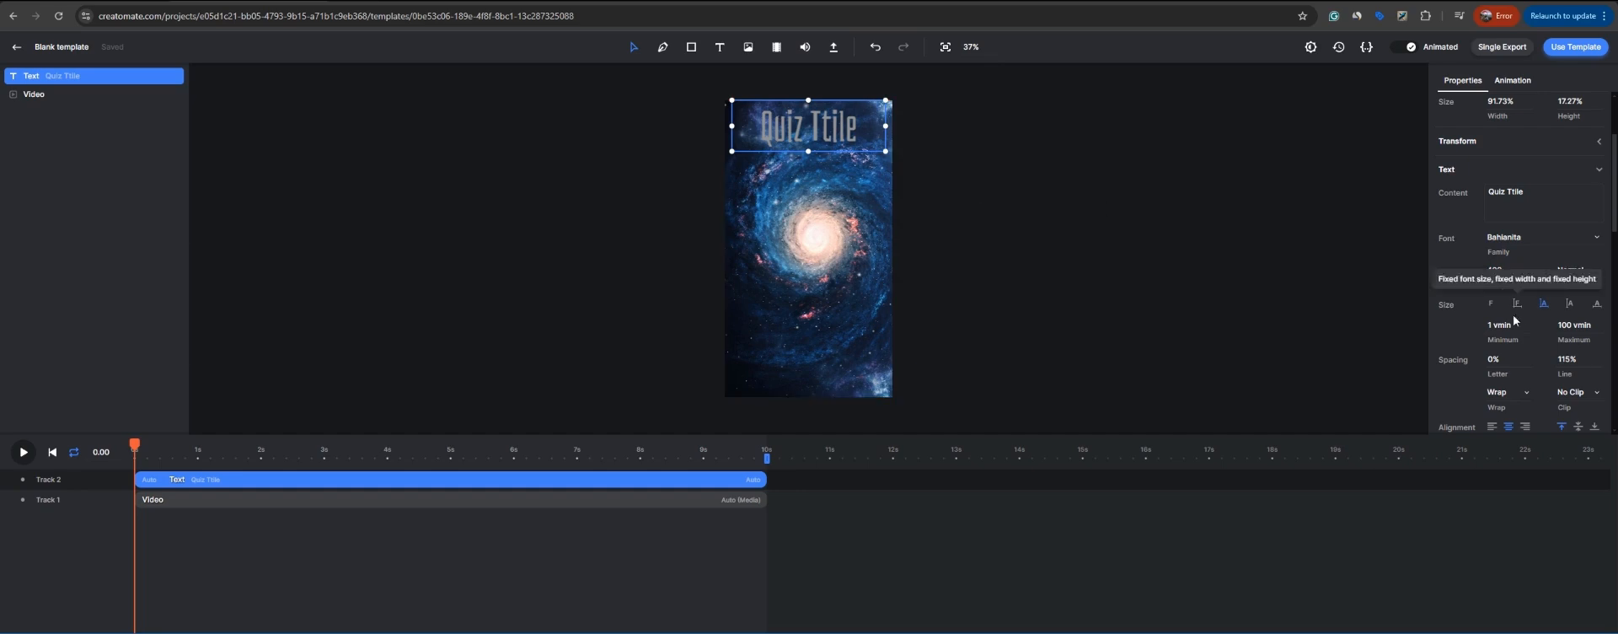
scroll(1474, 350, down, 1)
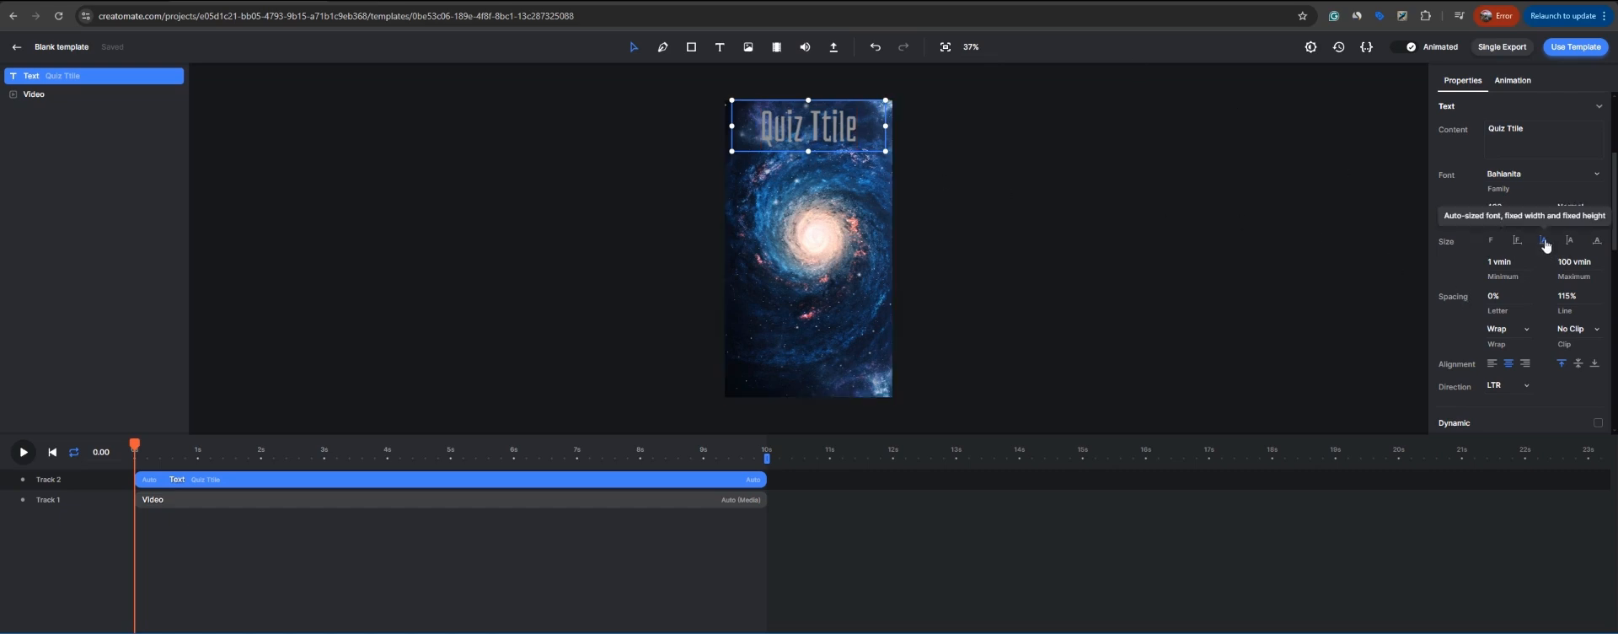
click(809, 159)
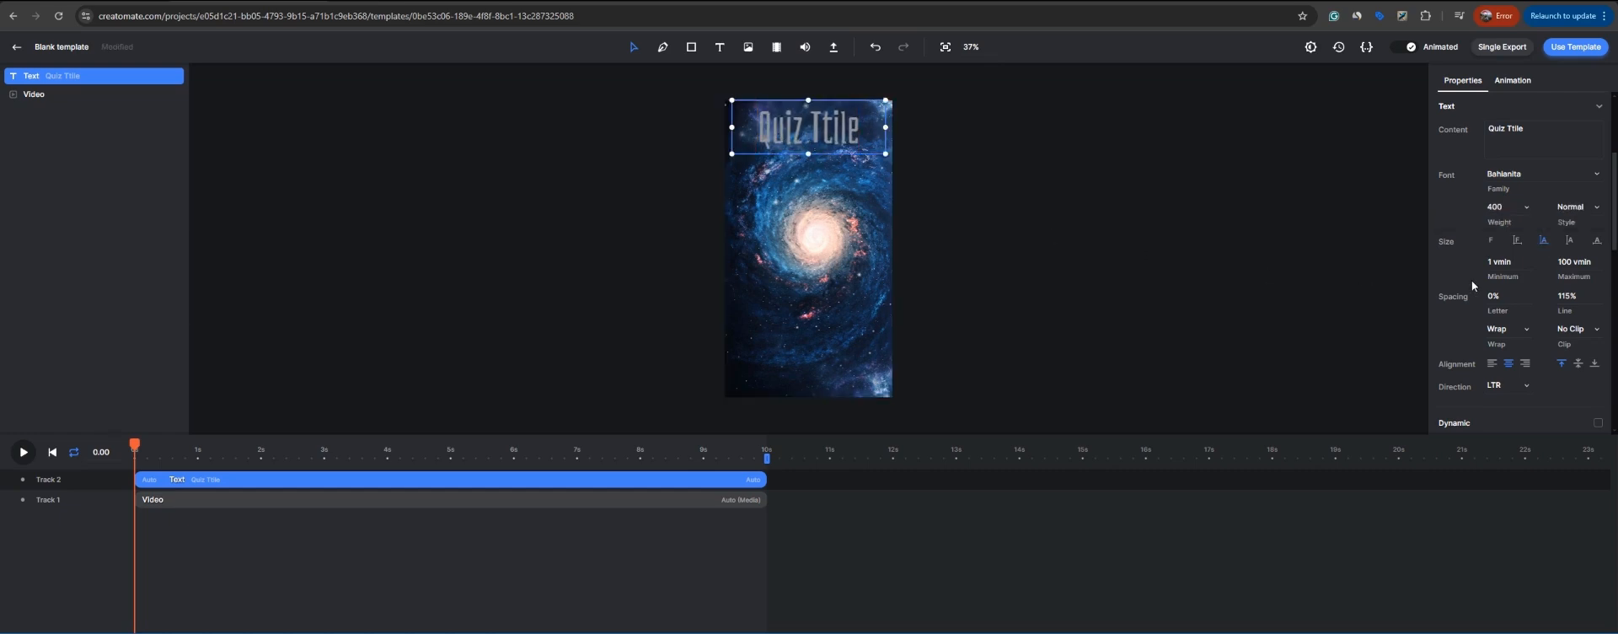
Step: Fill the title text with white #ffffff and enable a blue text background in #004fb7
scroll(1475, 274, down, 3)
click(1490, 252)
drag(1400, 328, 1330, 273)
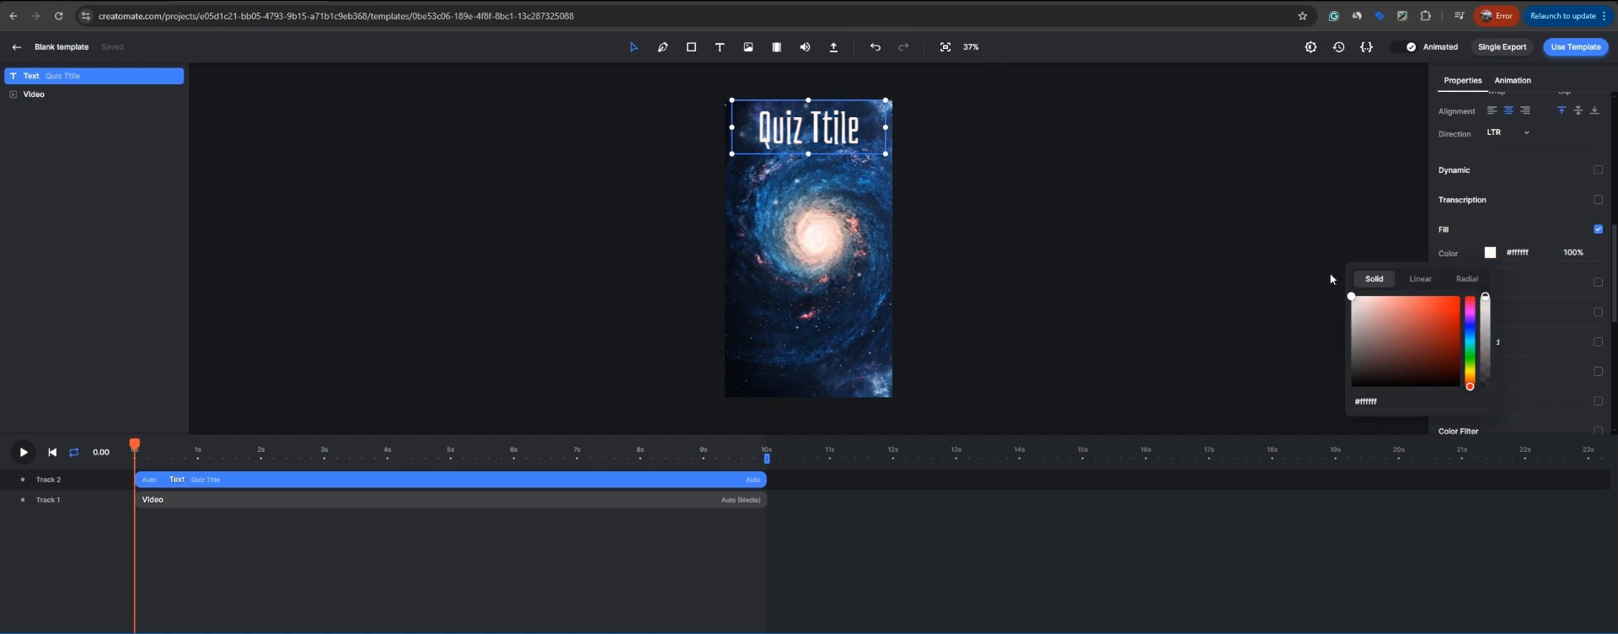
click(1432, 216)
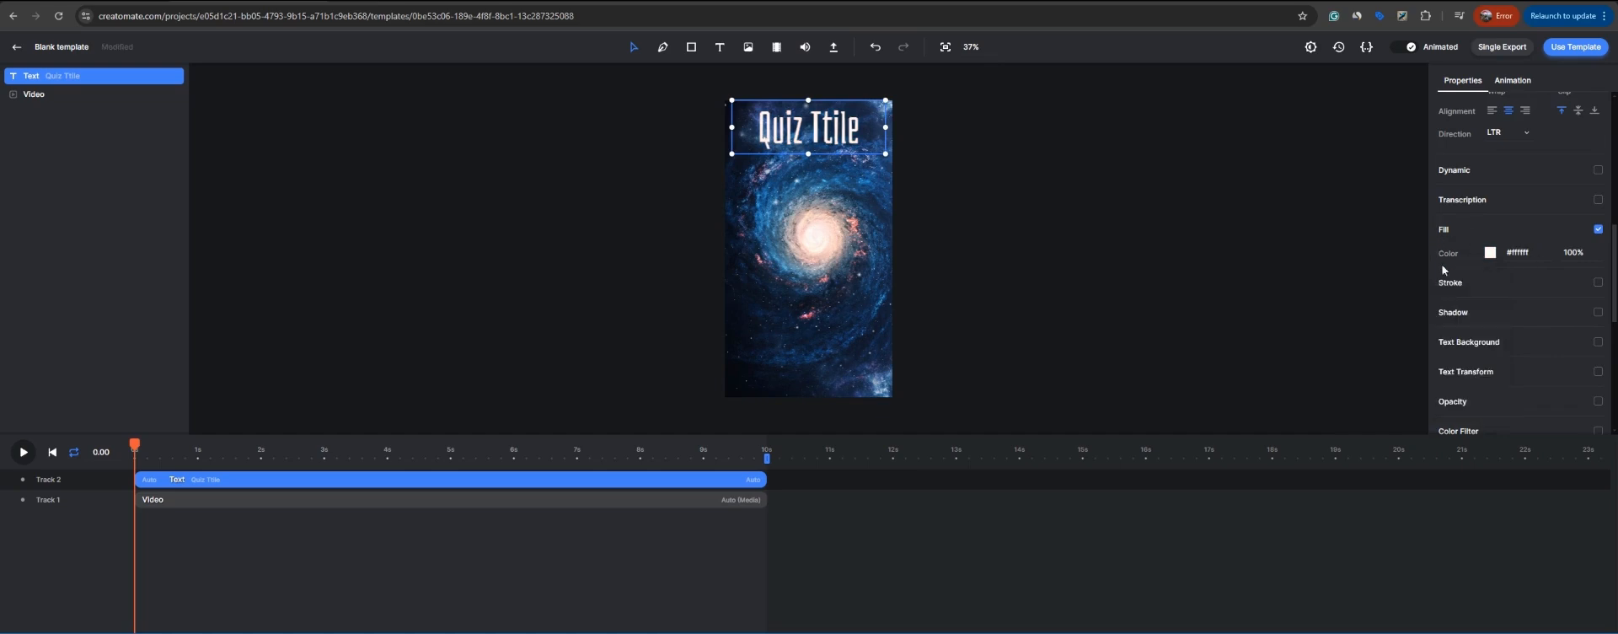
click(1598, 341)
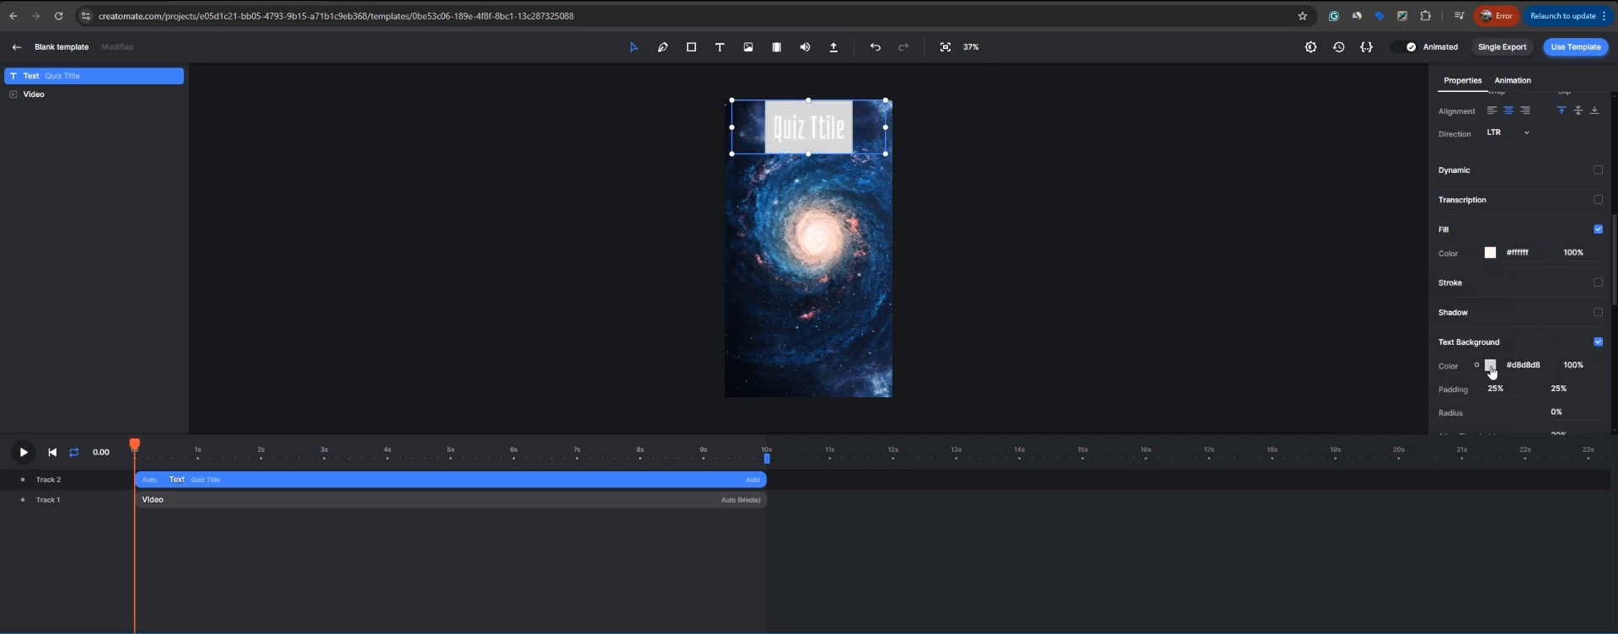
click(1491, 372)
mouse_move(1470, 388)
mouse_down()
mouse_move(1470, 417)
mouse_move(1464, 404)
mouse_up()
Step: Enable a black #000000 stroke with a width of 1.3 vmin on the title text
click(1598, 282)
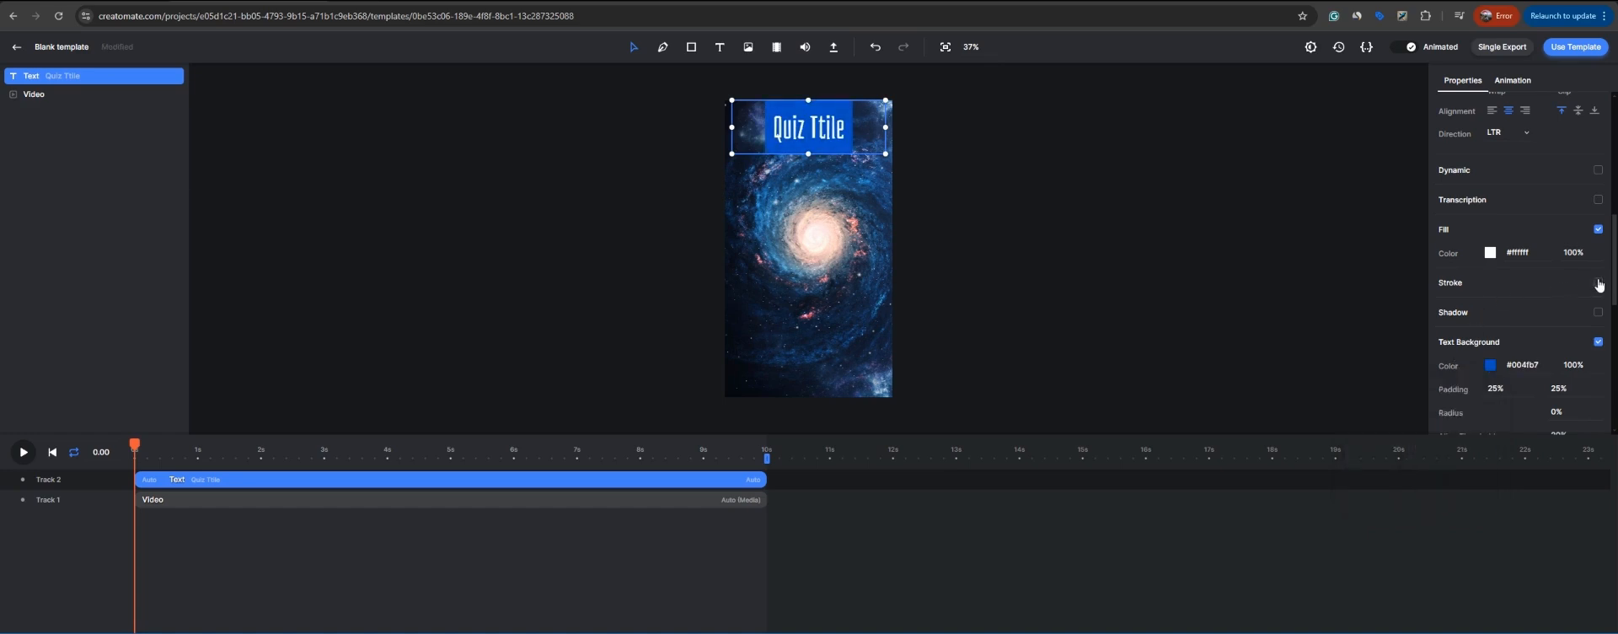
click(1491, 305)
drag(1351, 393, 1320, 445)
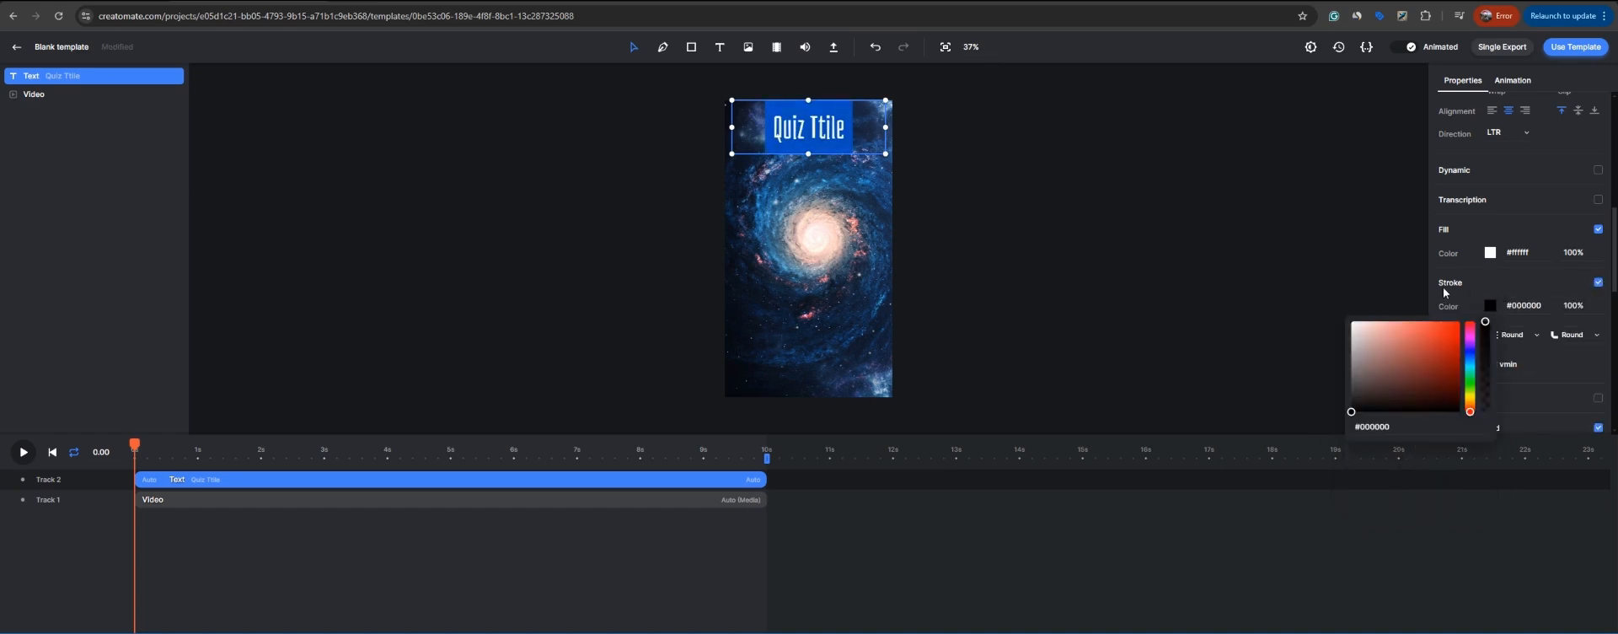
click(1443, 287)
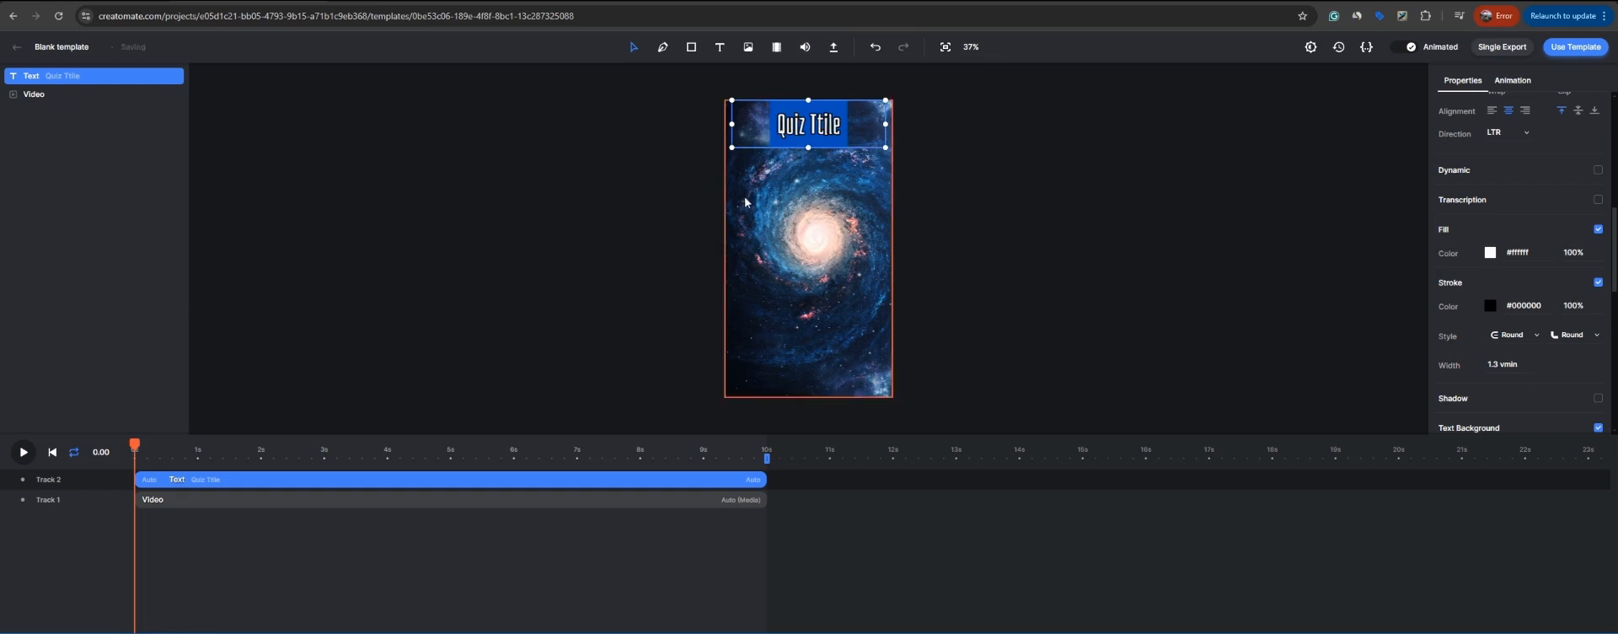
Step: Add a second text element below the title containing the numbers 1. to 10., one per line
text(text here)
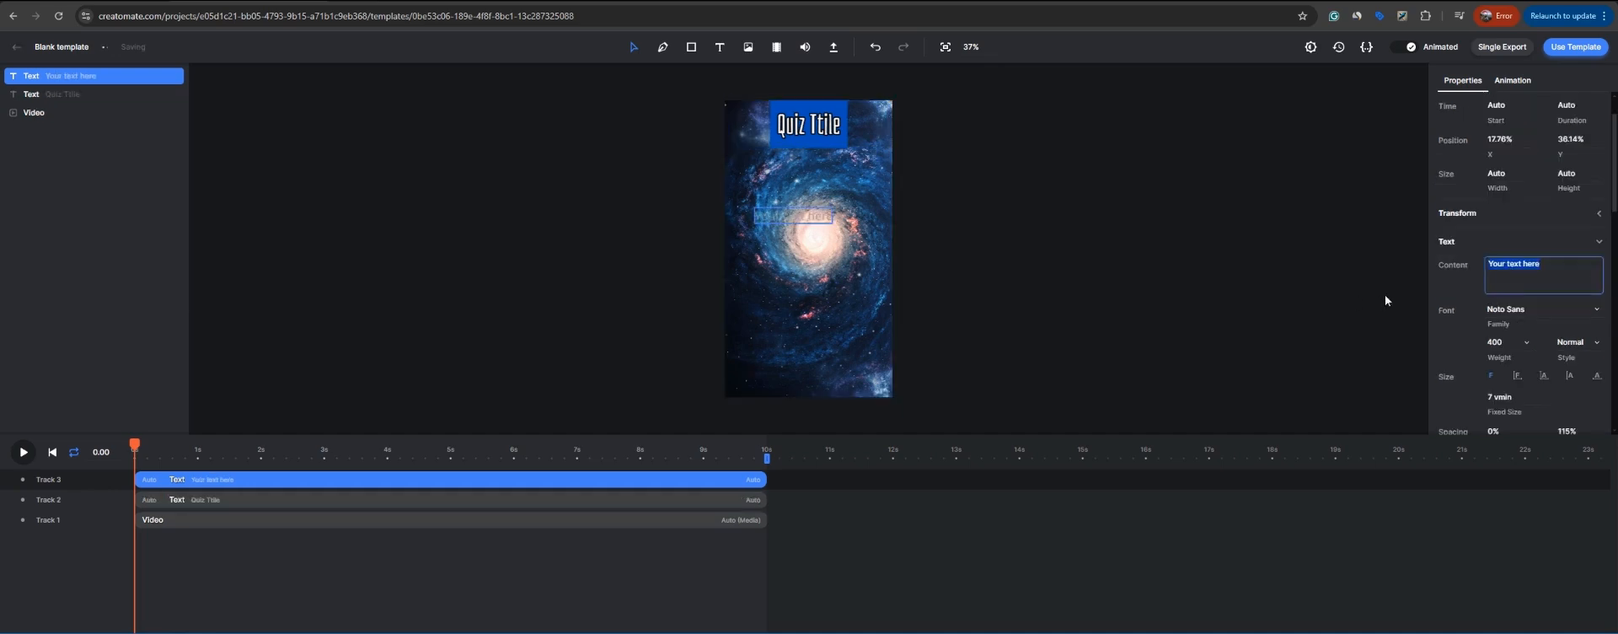
text(1.)
key(Return)
text(2)
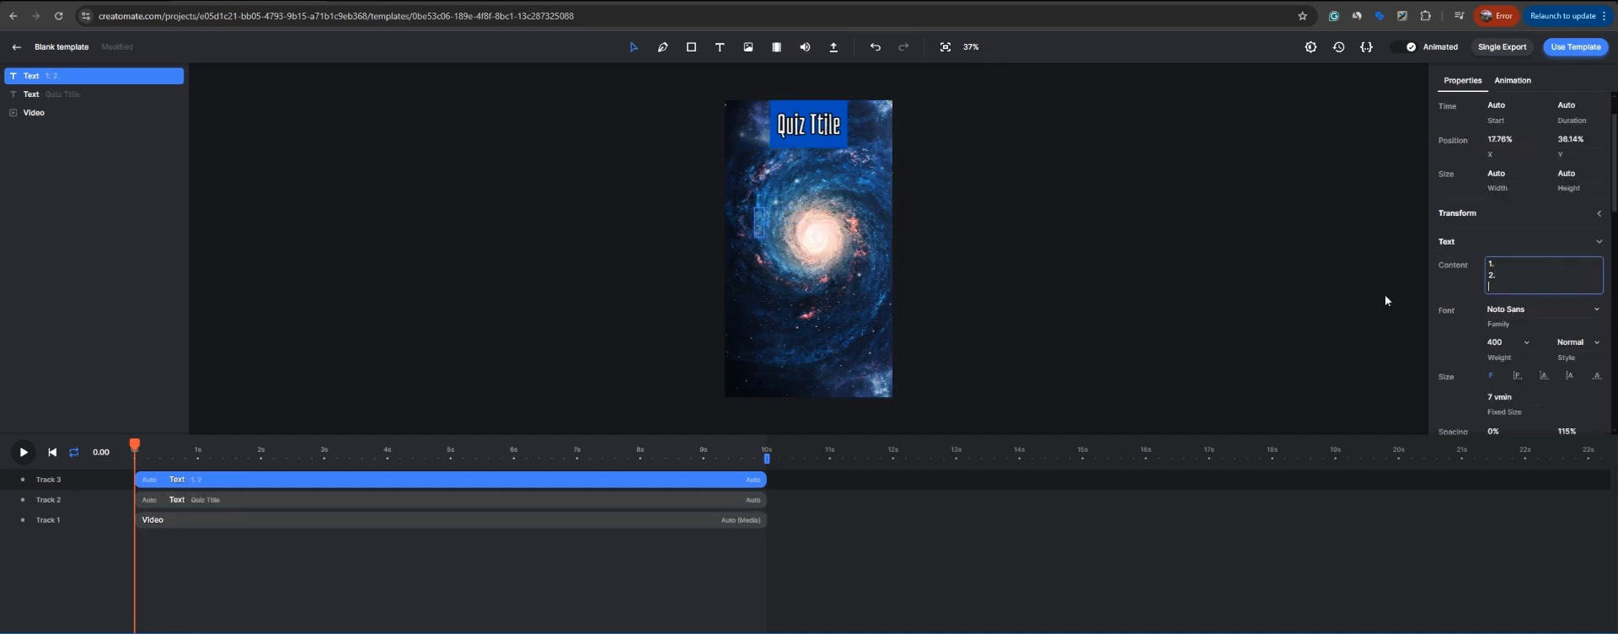
text(. 3. 4. 5. 6. 7. 8. 9. 10.)
Step: Set the number list's black text background to 40% opacity and move the list slightly up towards the canvas's left edge
scroll(1595, 388, down, 5)
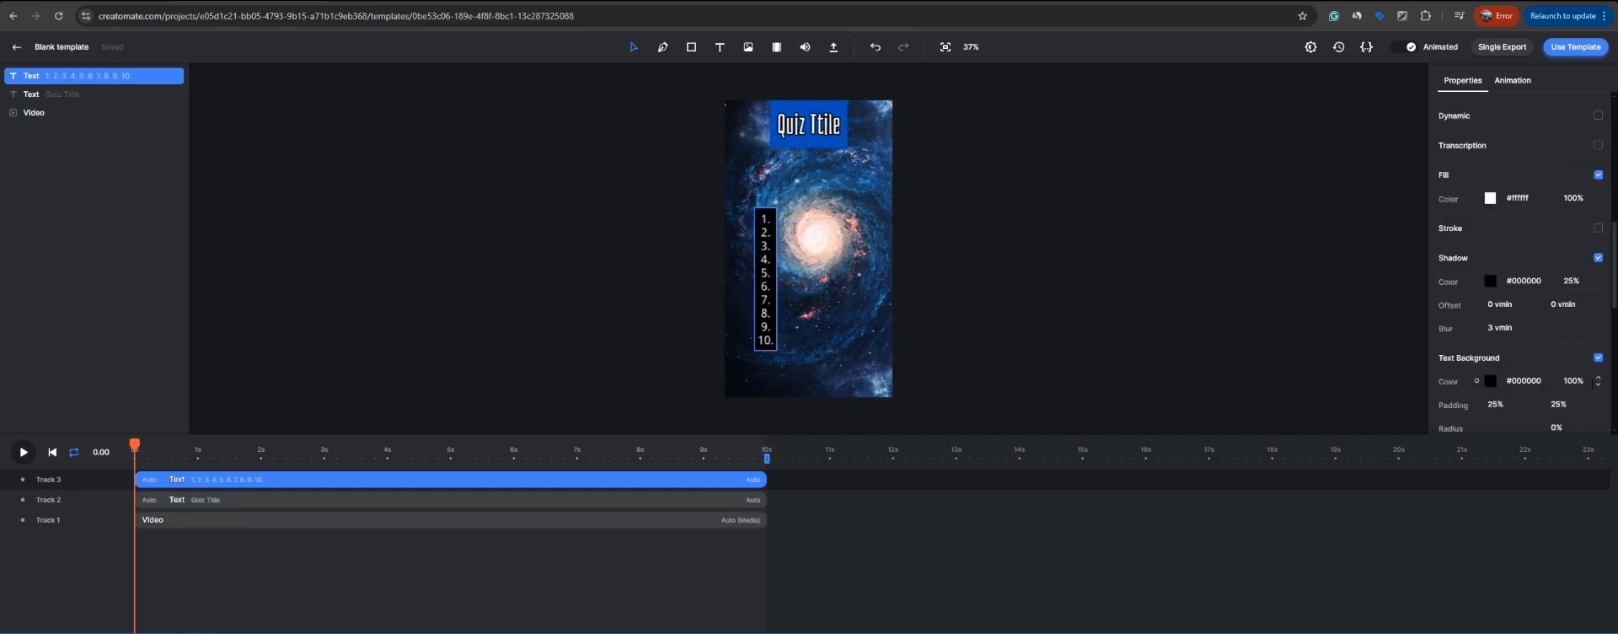
click(1599, 386)
click(1600, 386)
click(1600, 388)
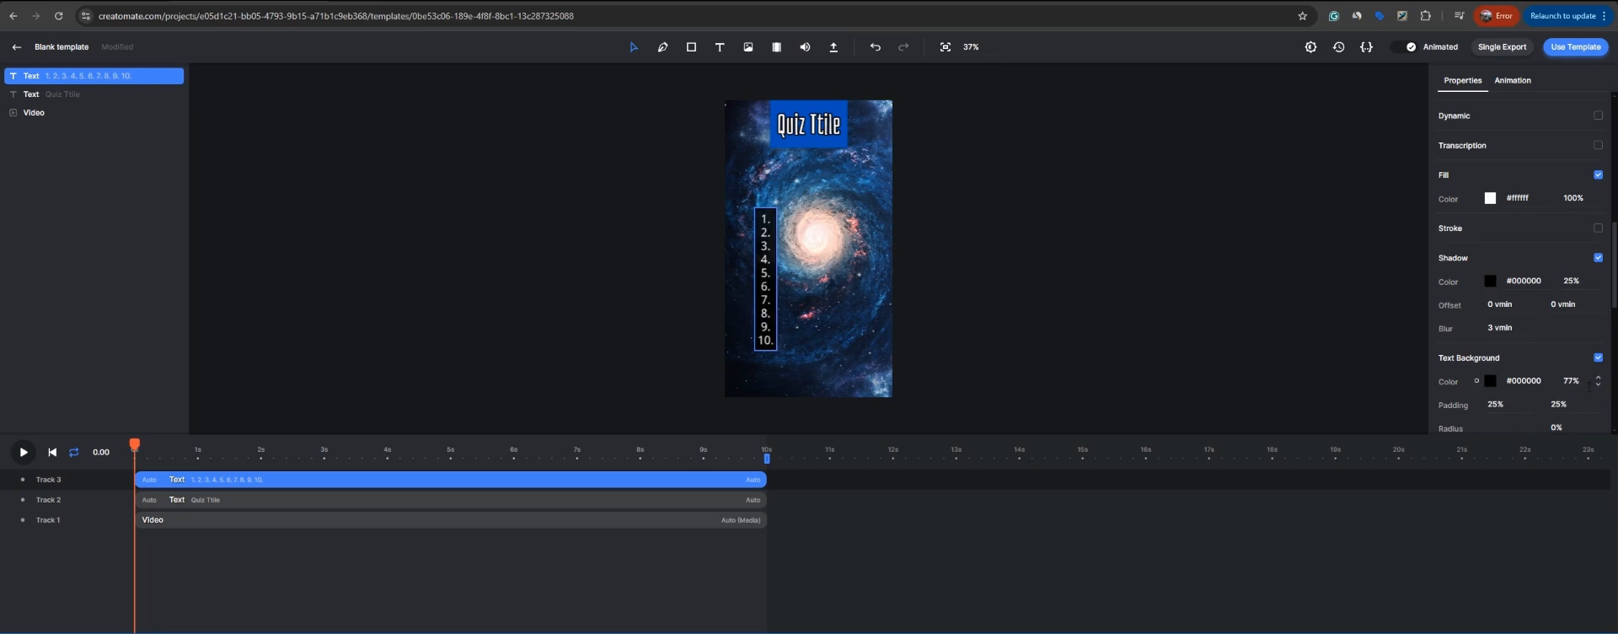
scroll(1567, 362, down, 2)
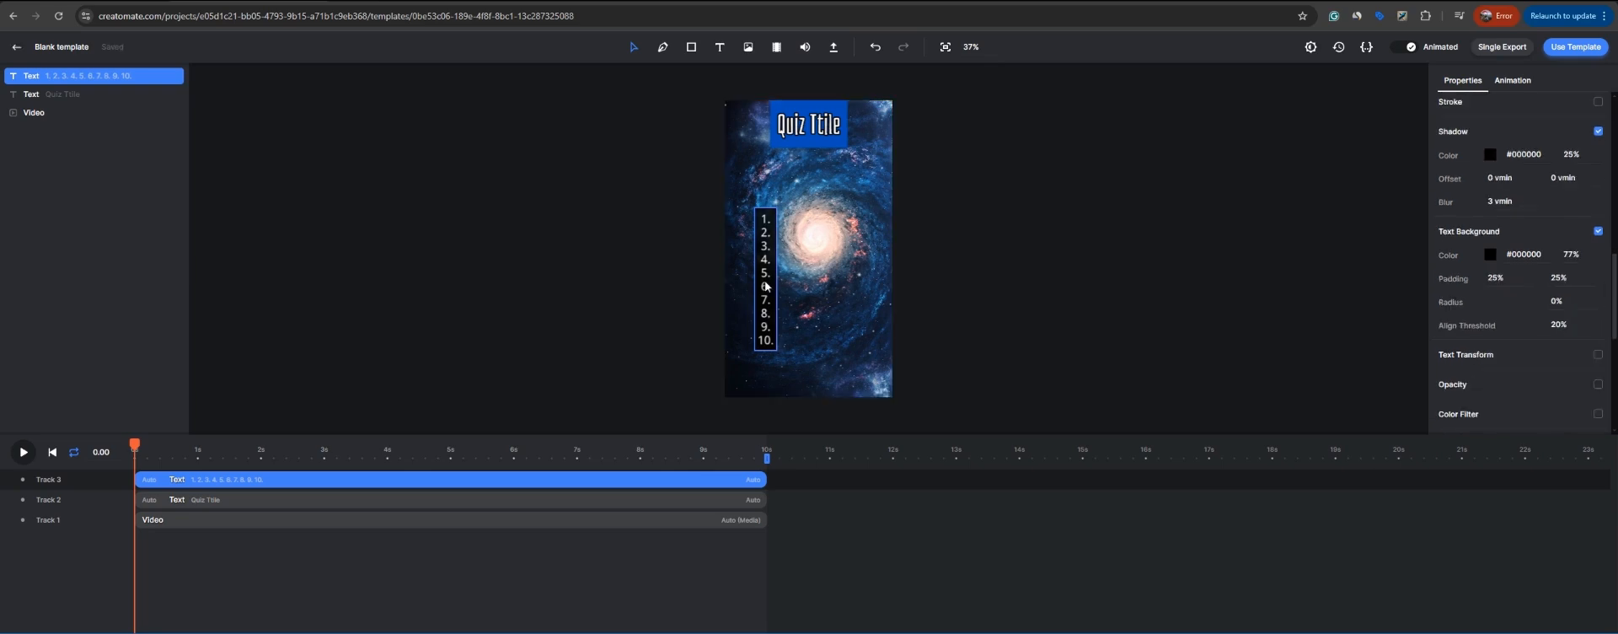
drag(765, 287, 754, 256)
click(1574, 255)
text(30)
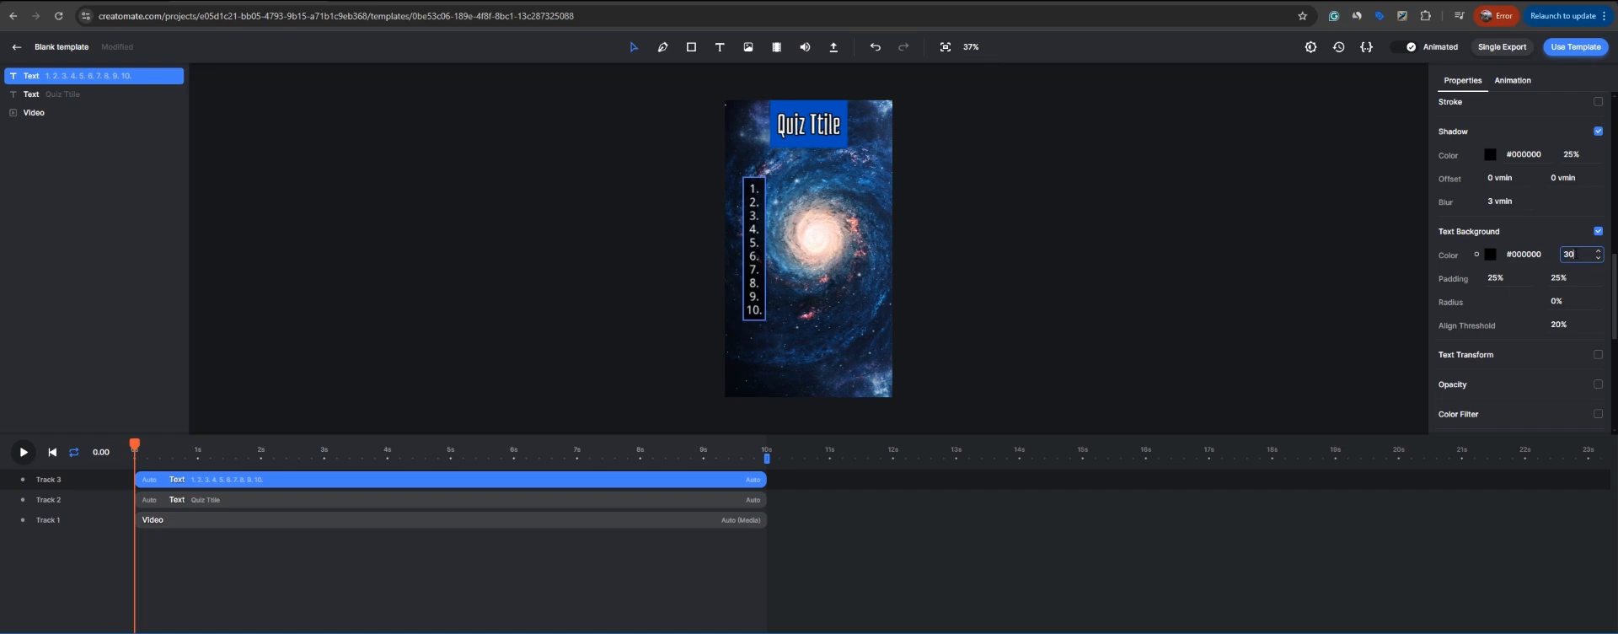
scroll(832, 250, up, 3)
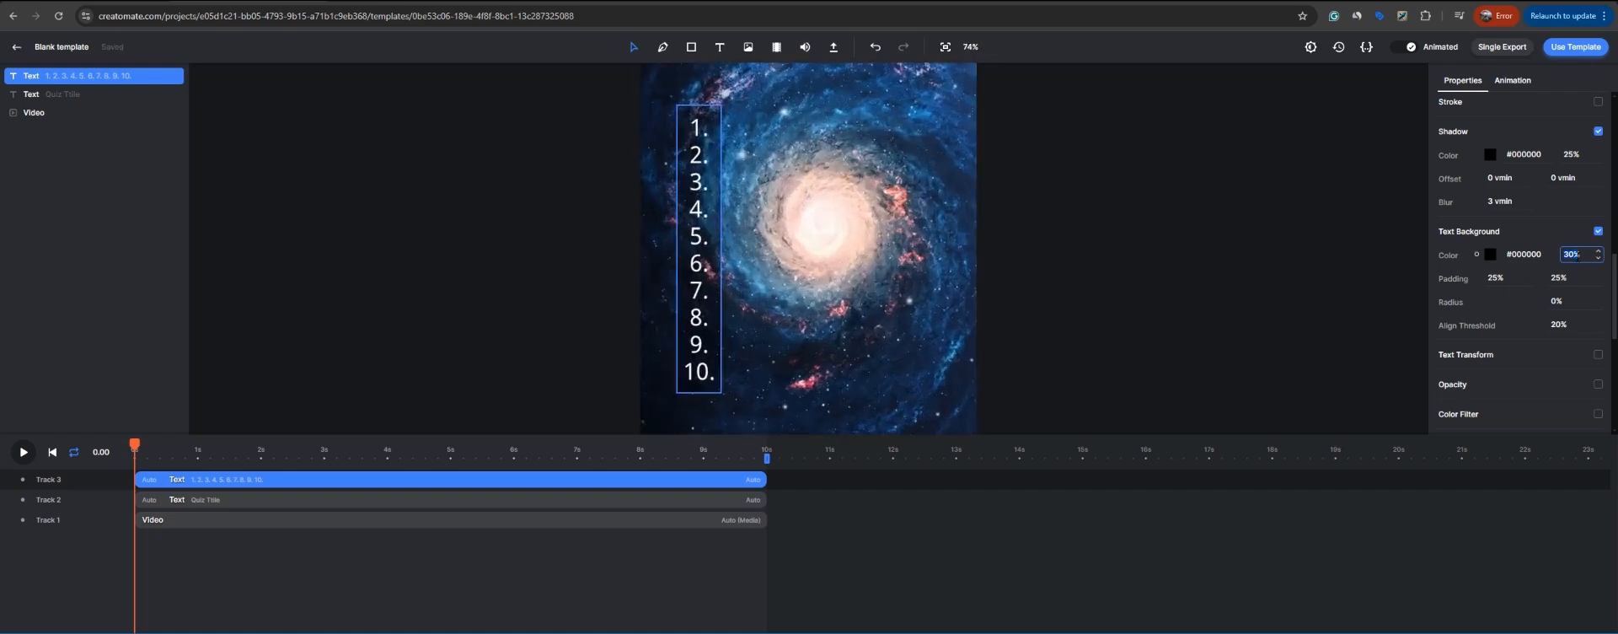
text(40)
key(Return)
Step: Check the number column in the prosty quiz example, and draw a rectangle shape exactly covering the number list
click(636, 632)
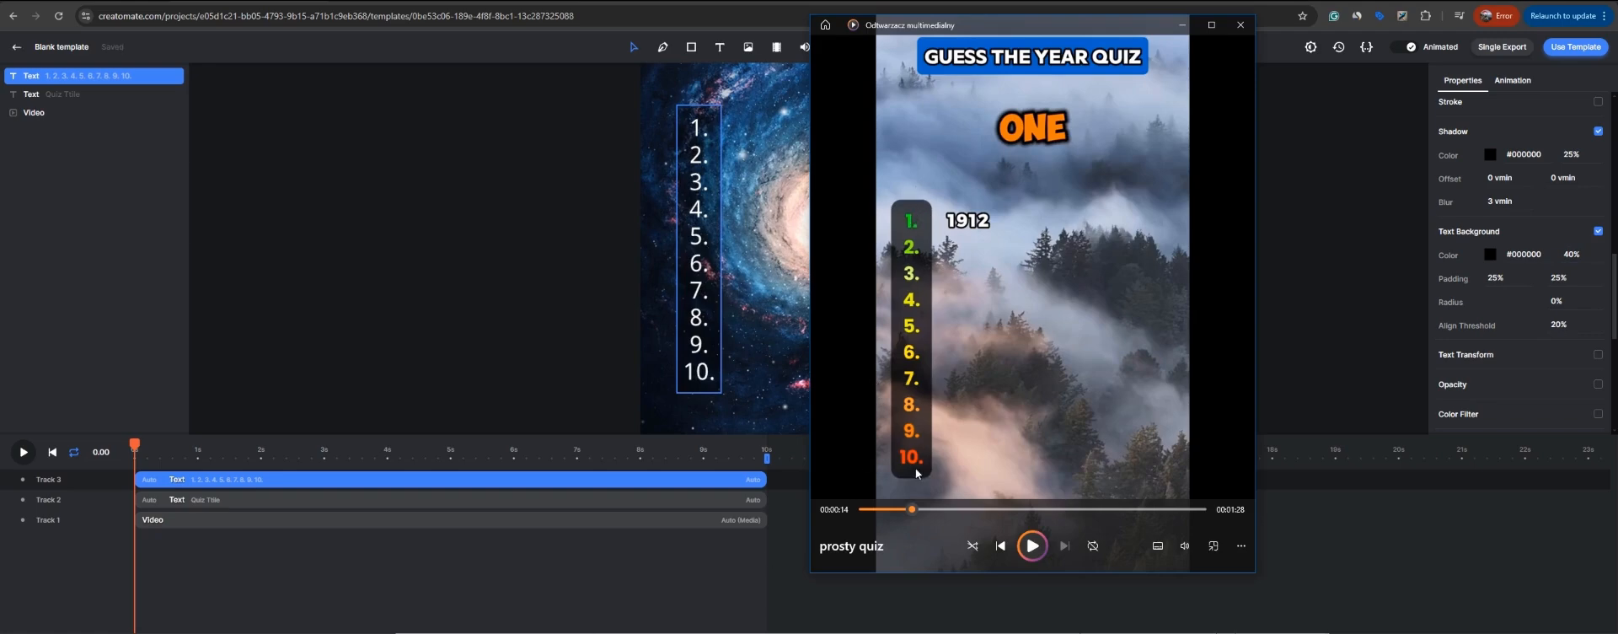
click(693, 189)
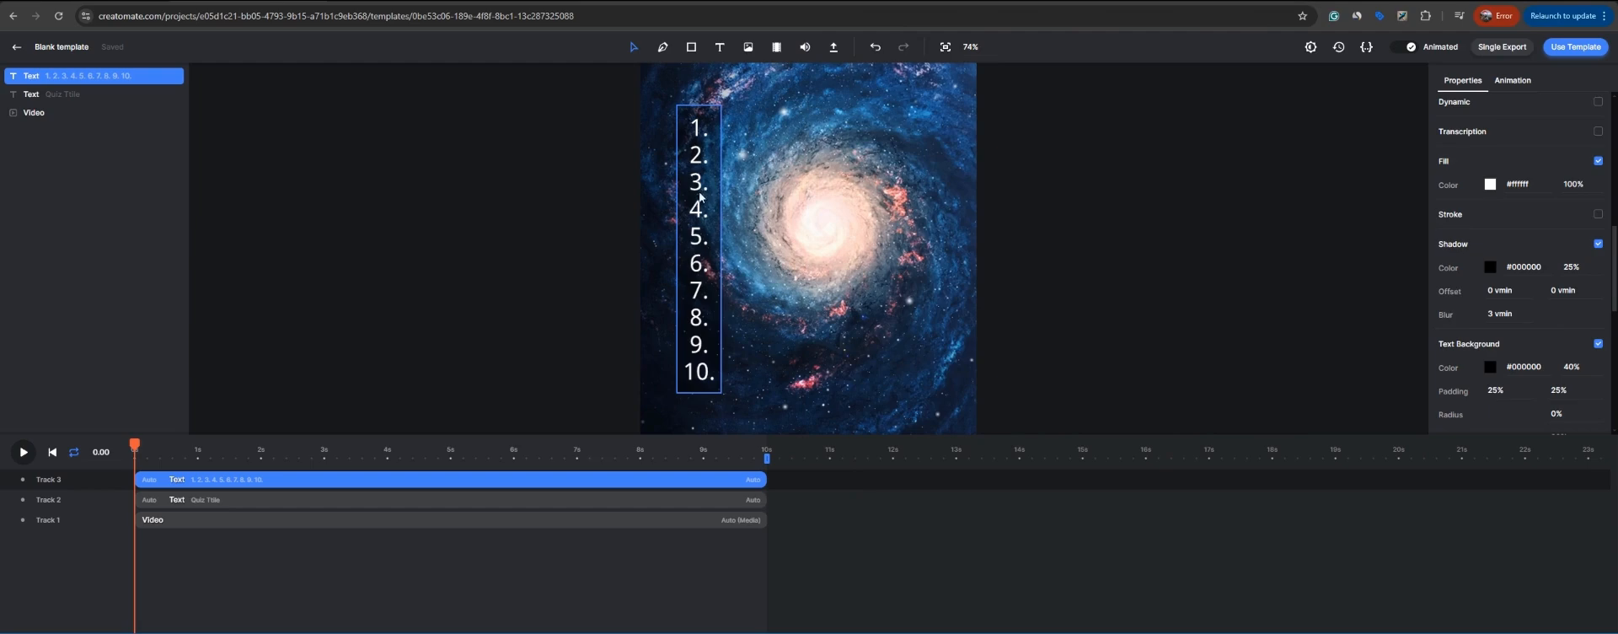
click(695, 48)
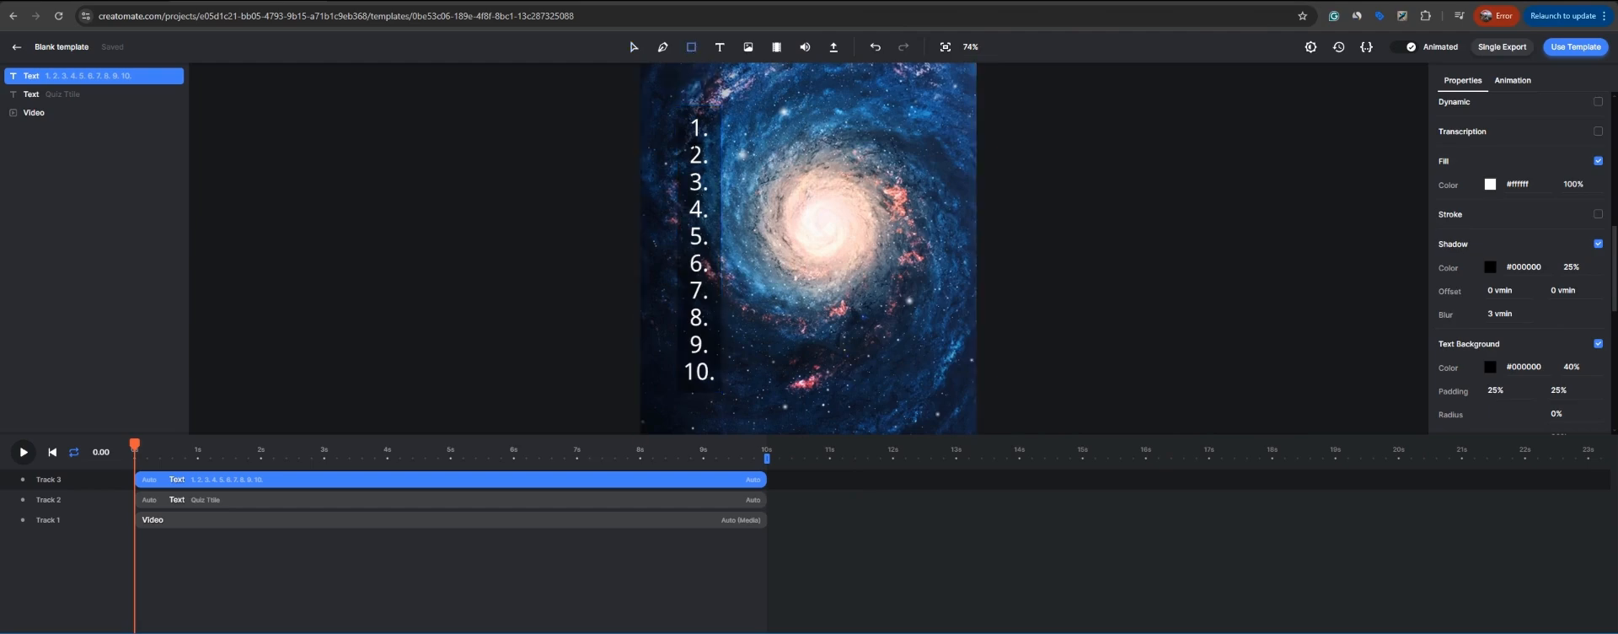
mouse_move(677, 104)
mouse_down()
mouse_move(712, 328)
mouse_move(702, 377)
mouse_move(720, 394)
mouse_up()
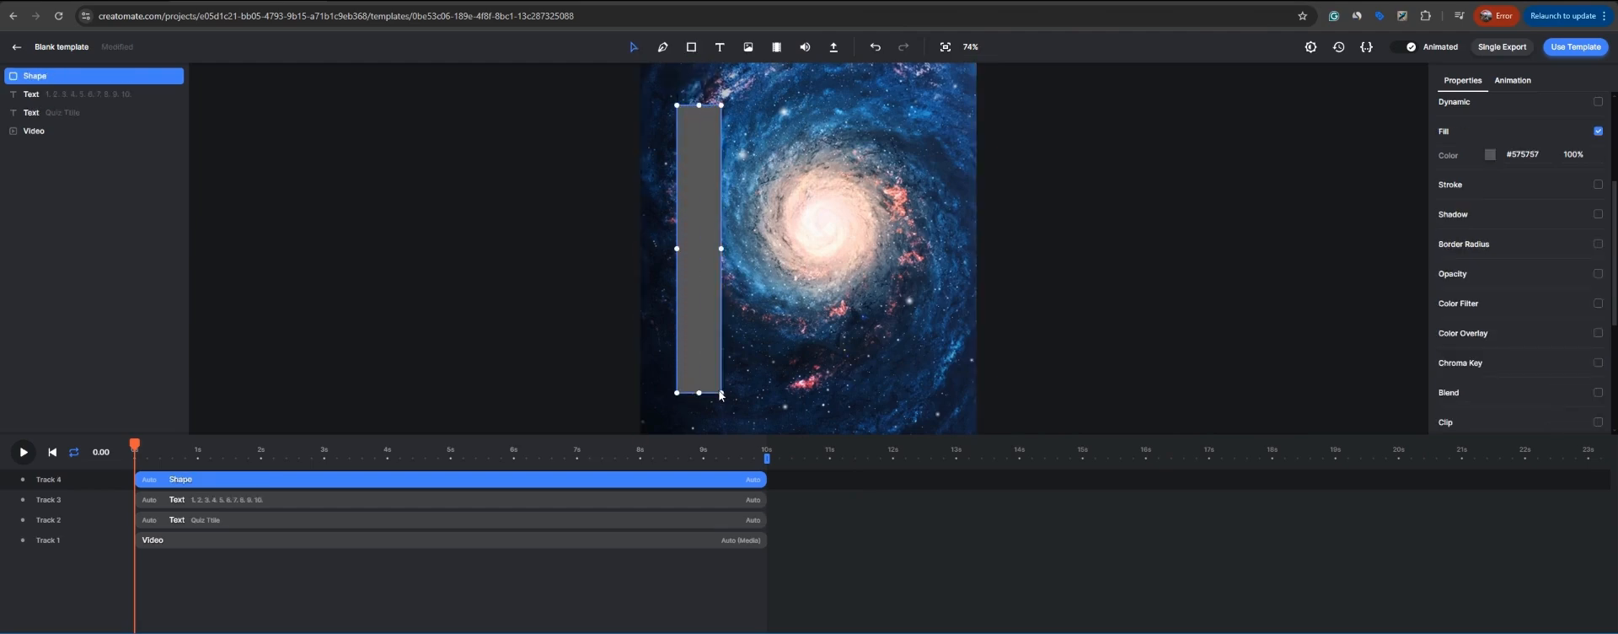
Step: Give the rectangle a vertical linear gradient fill running from green at the top to red at the bottom
click(1490, 155)
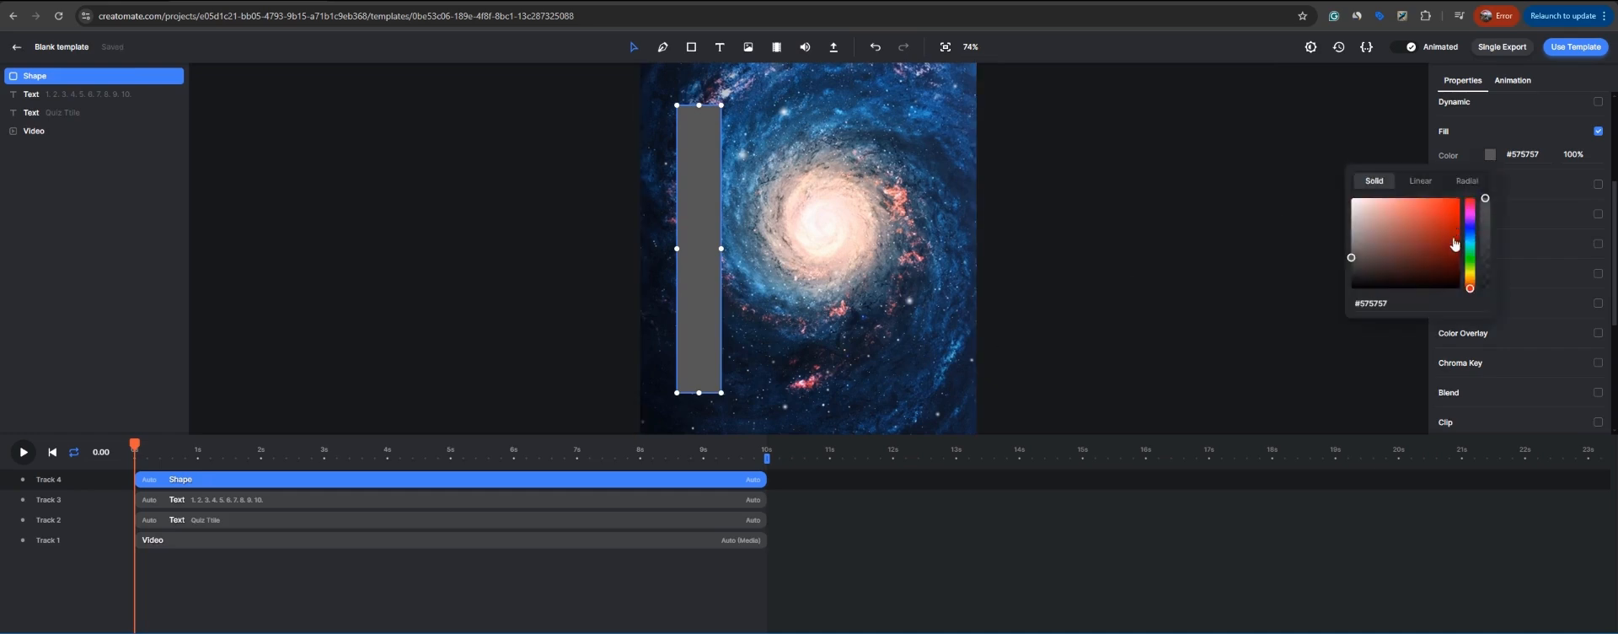
click(1475, 256)
drag(1404, 257, 1436, 210)
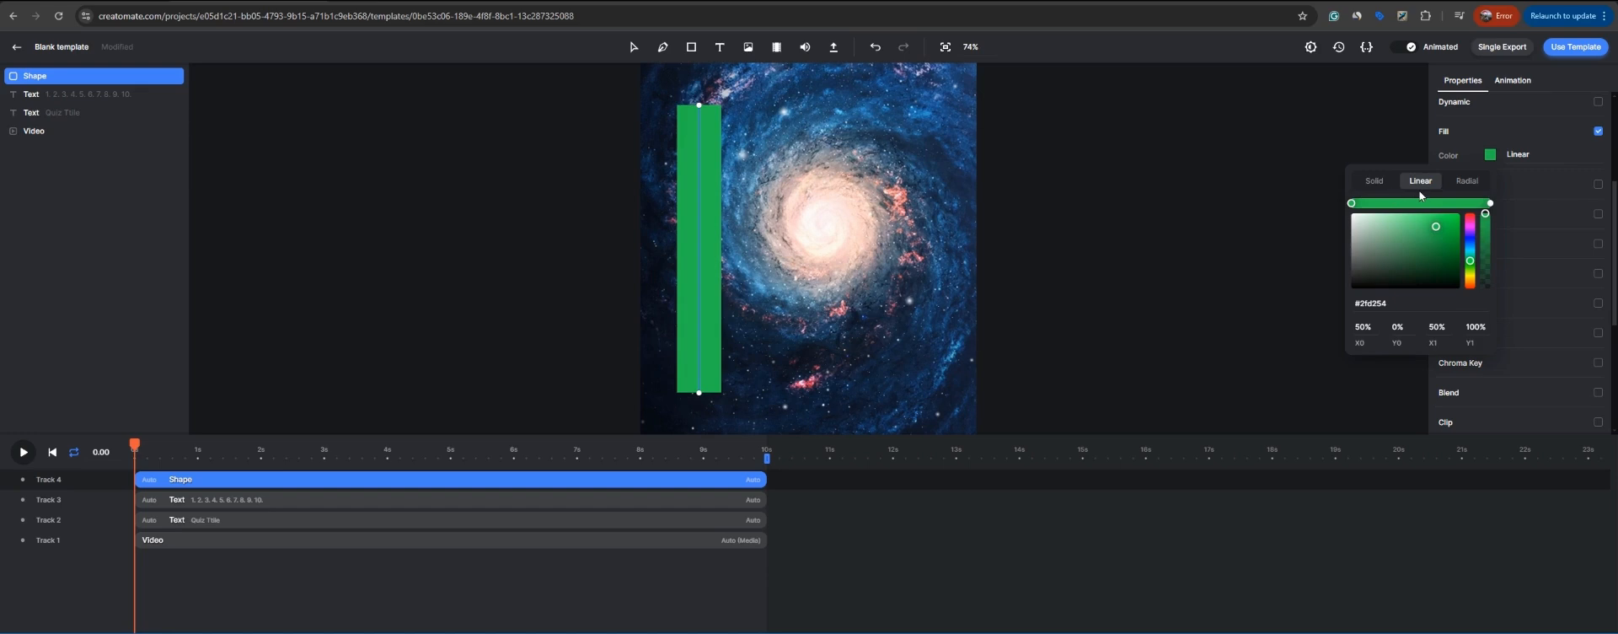
click(1426, 226)
drag(1427, 234, 1463, 215)
click(1490, 203)
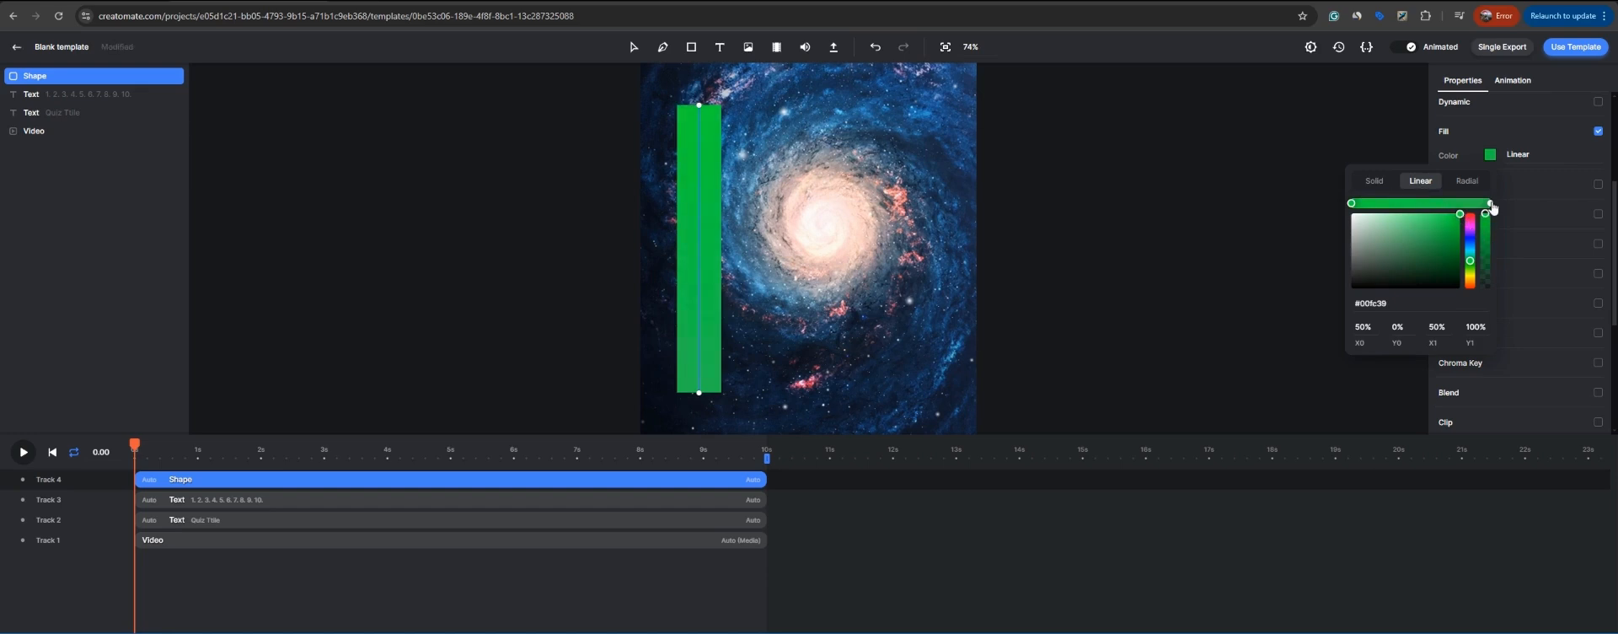
click(1470, 217)
click(1433, 239)
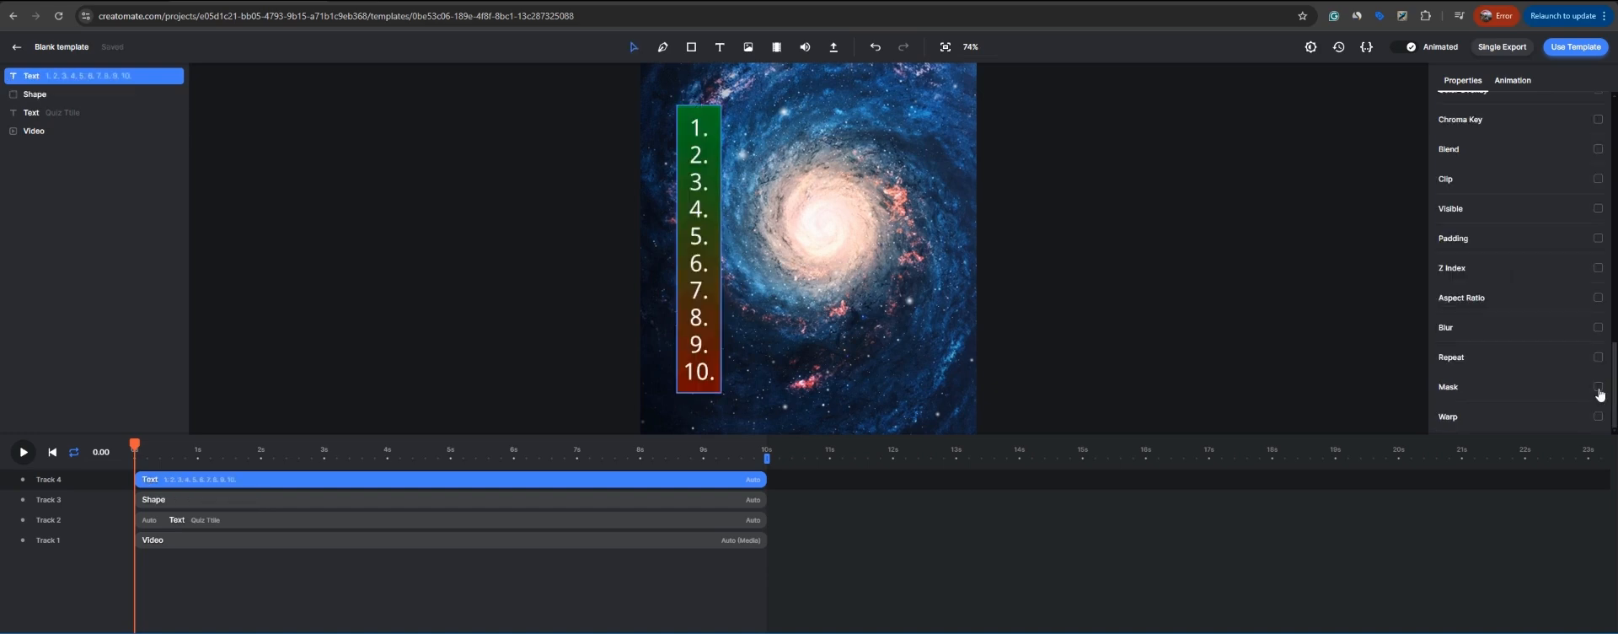
Step: Enable a mask on the number list and change its mask mode so the gradient rectangle colours only the digits
click(1598, 388)
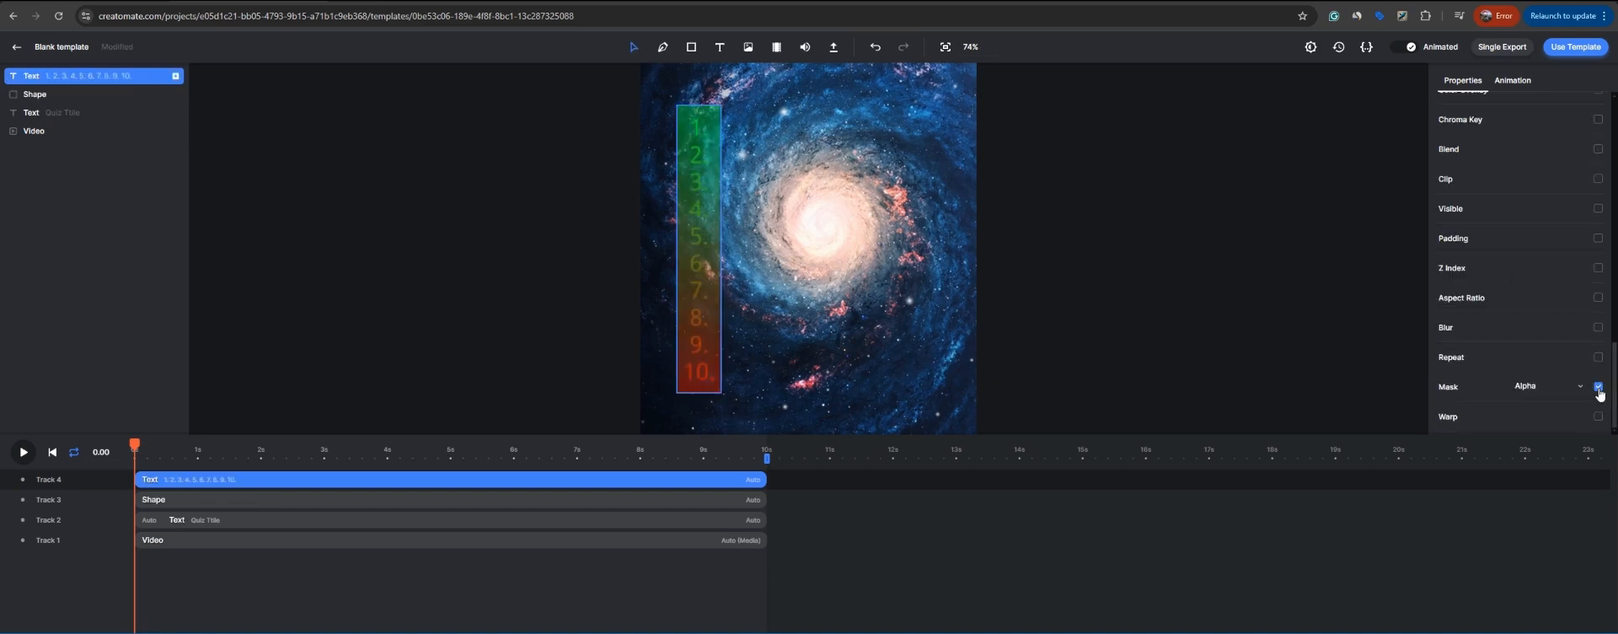
click(1547, 386)
click(1560, 432)
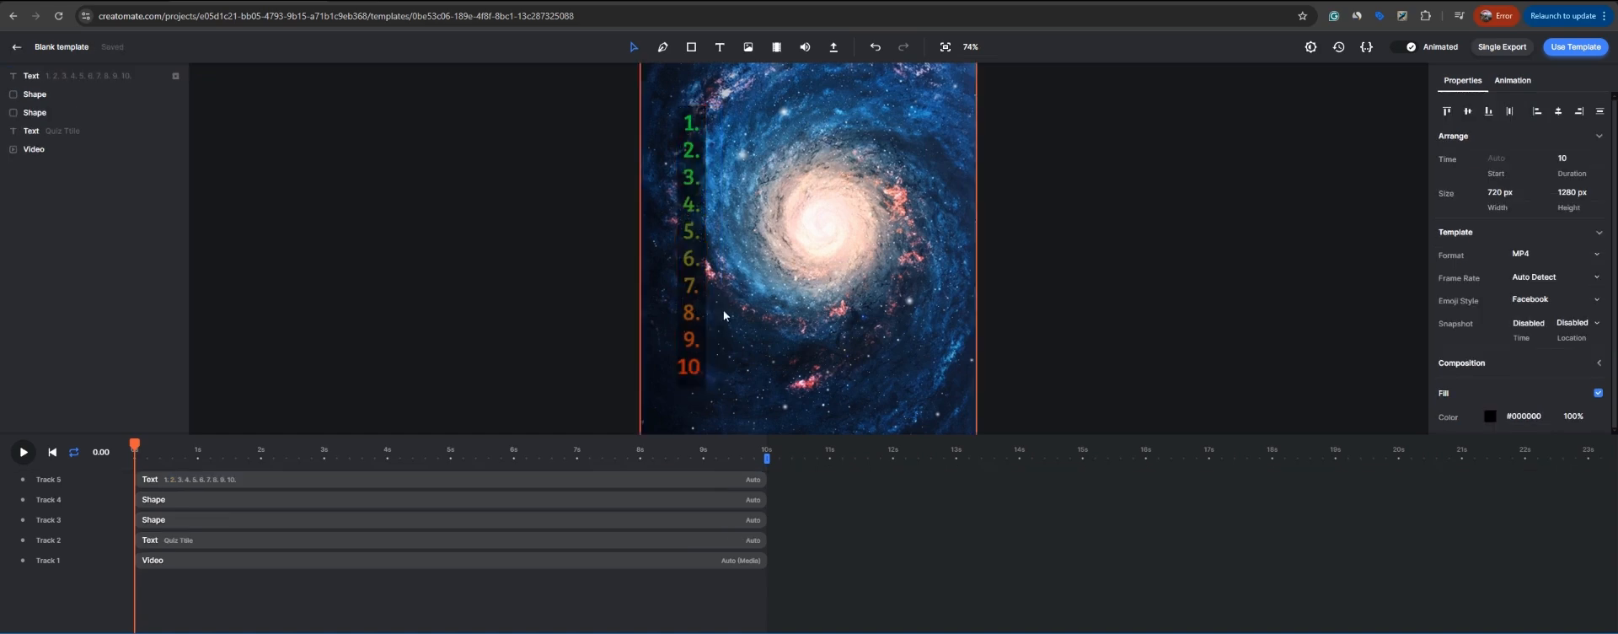
Step: Nudge the semi-transparent black rectangle behind the number list to a vertical position of 49.47% and review its fill
scroll(724, 316, up, 2)
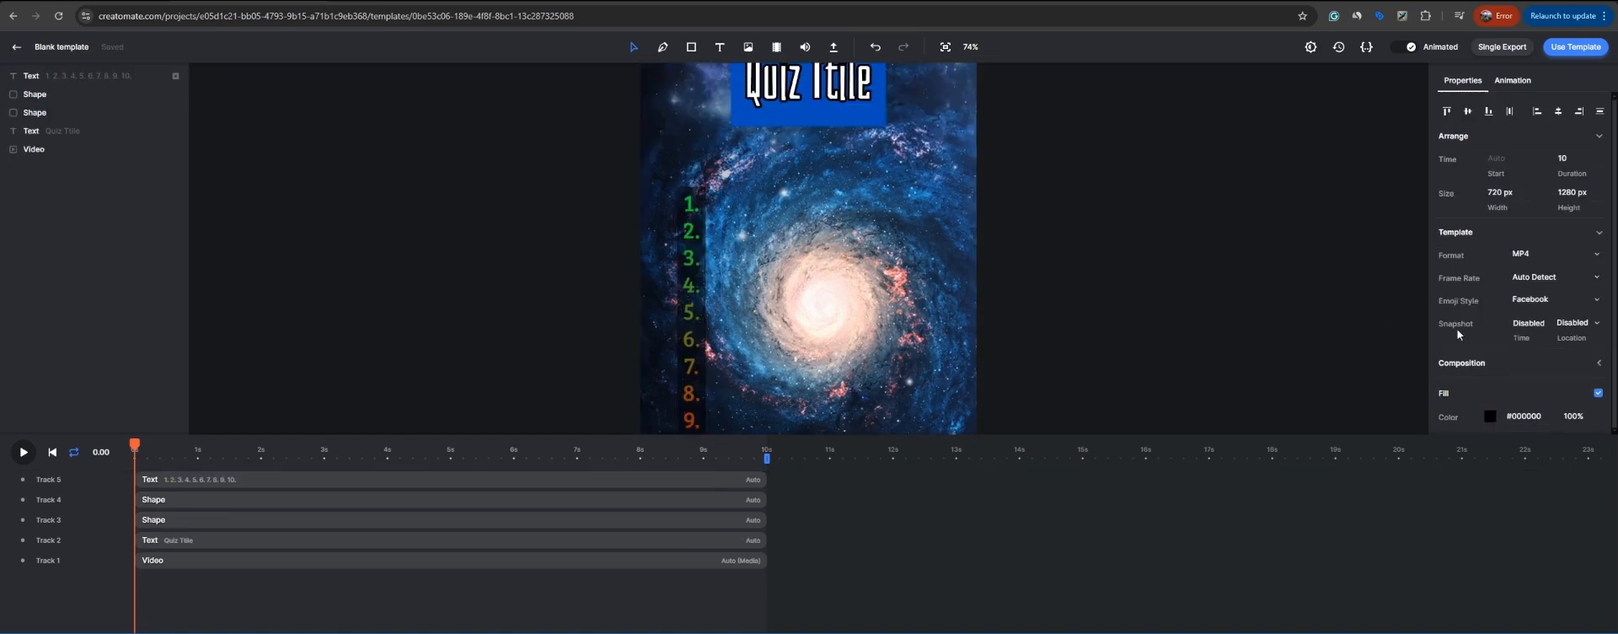
scroll(670, 329, down, 3)
scroll(672, 325, up, 2)
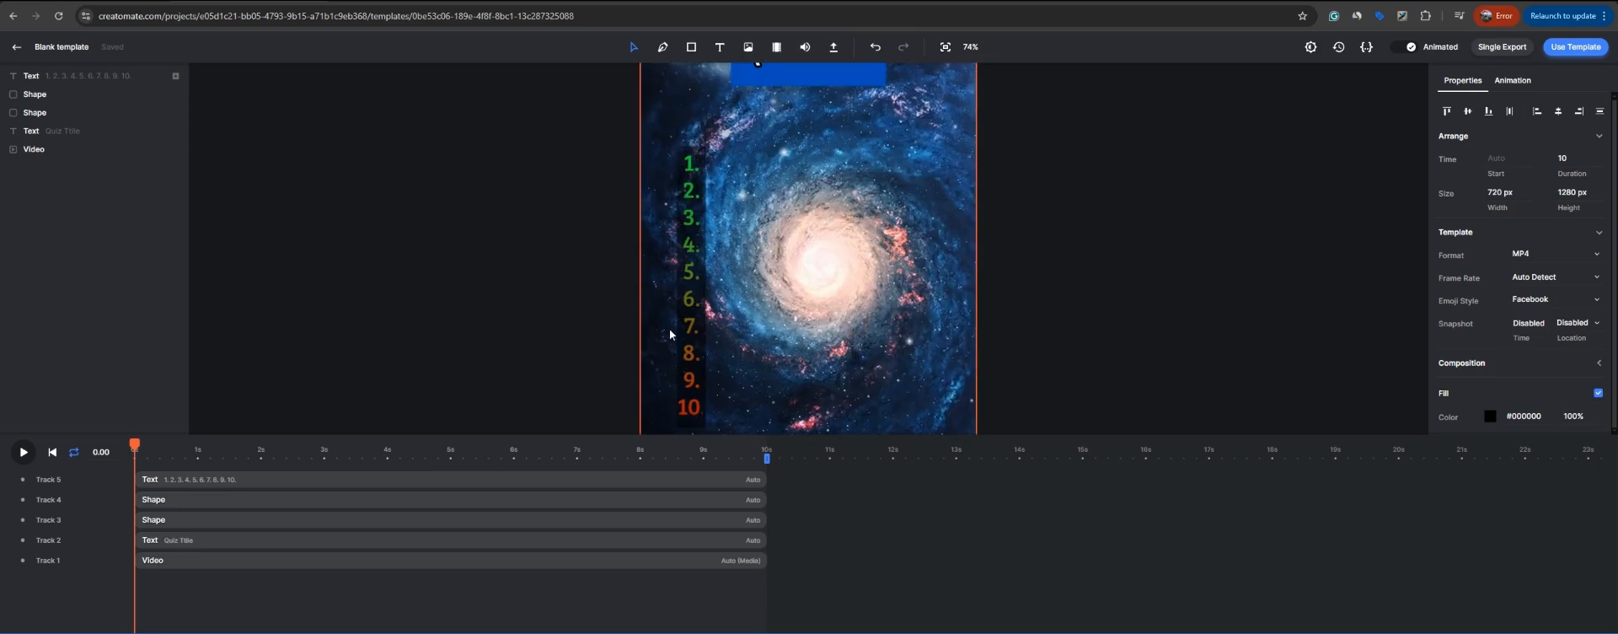
click(686, 299)
click(283, 523)
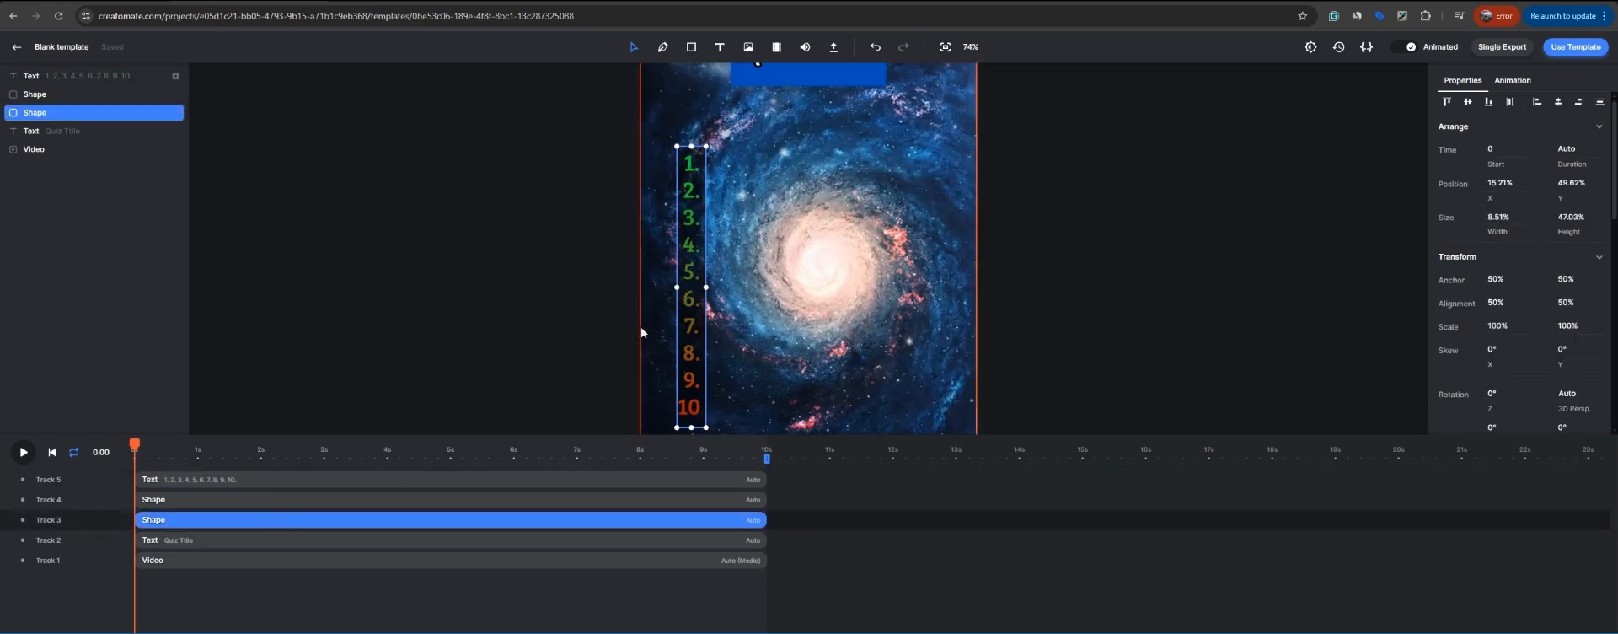
mouse_move(694, 293)
mouse_down()
mouse_move(730, 297)
mouse_move(695, 297)
mouse_up()
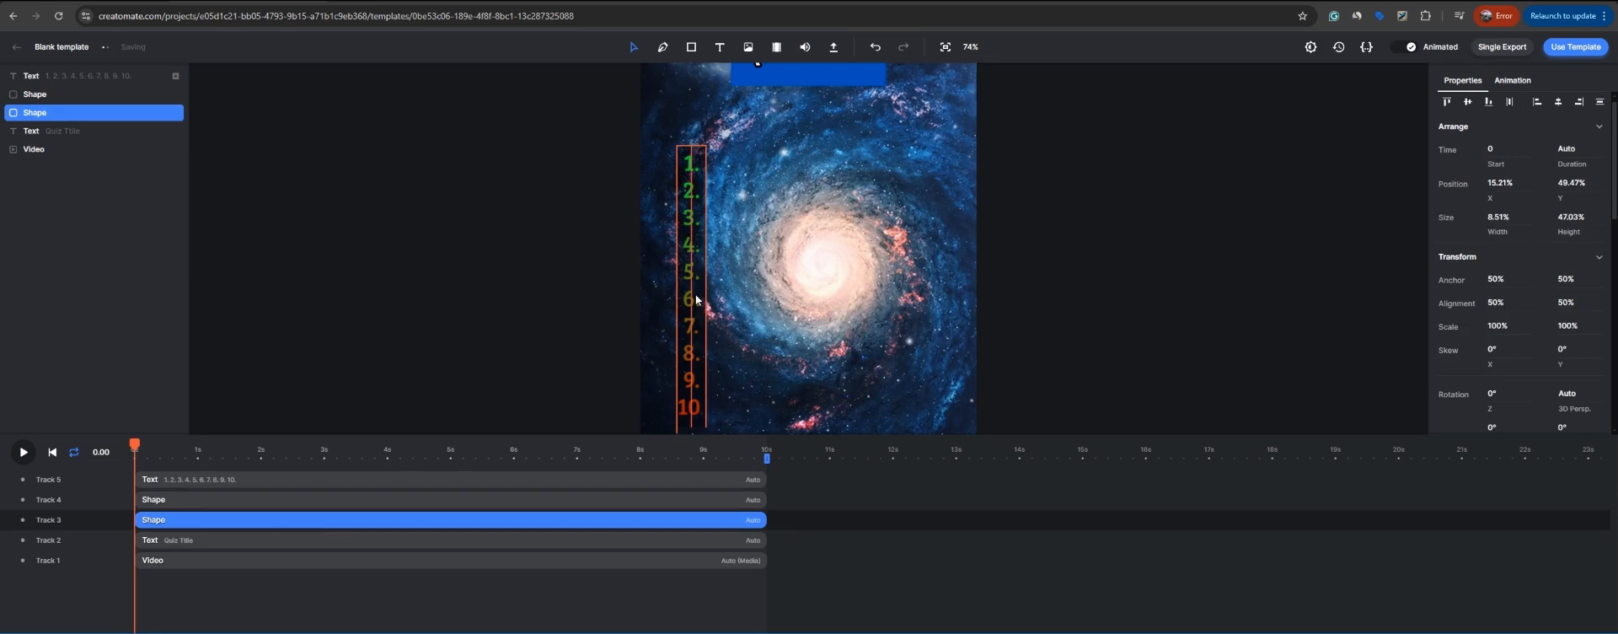
scroll(1490, 235, down, 4)
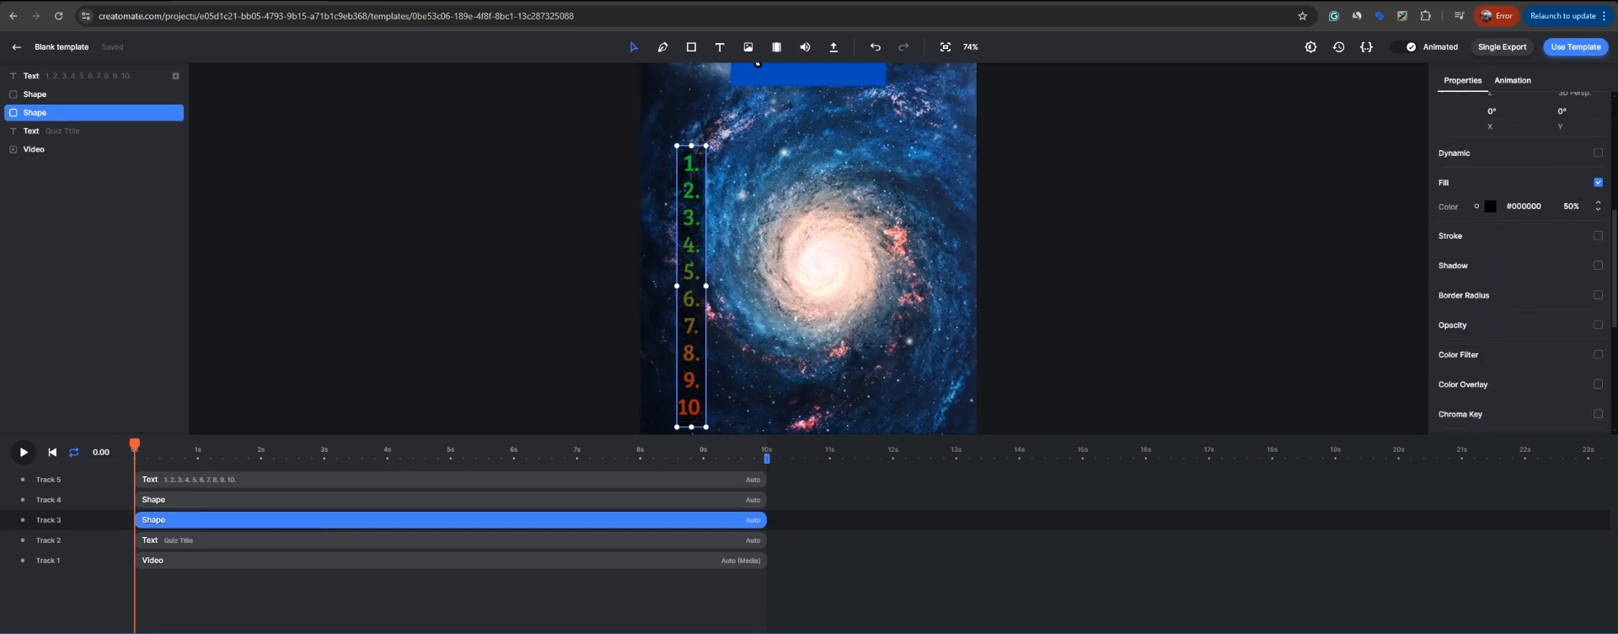
scroll(816, 314, up, 2)
scroll(816, 313, down, 3)
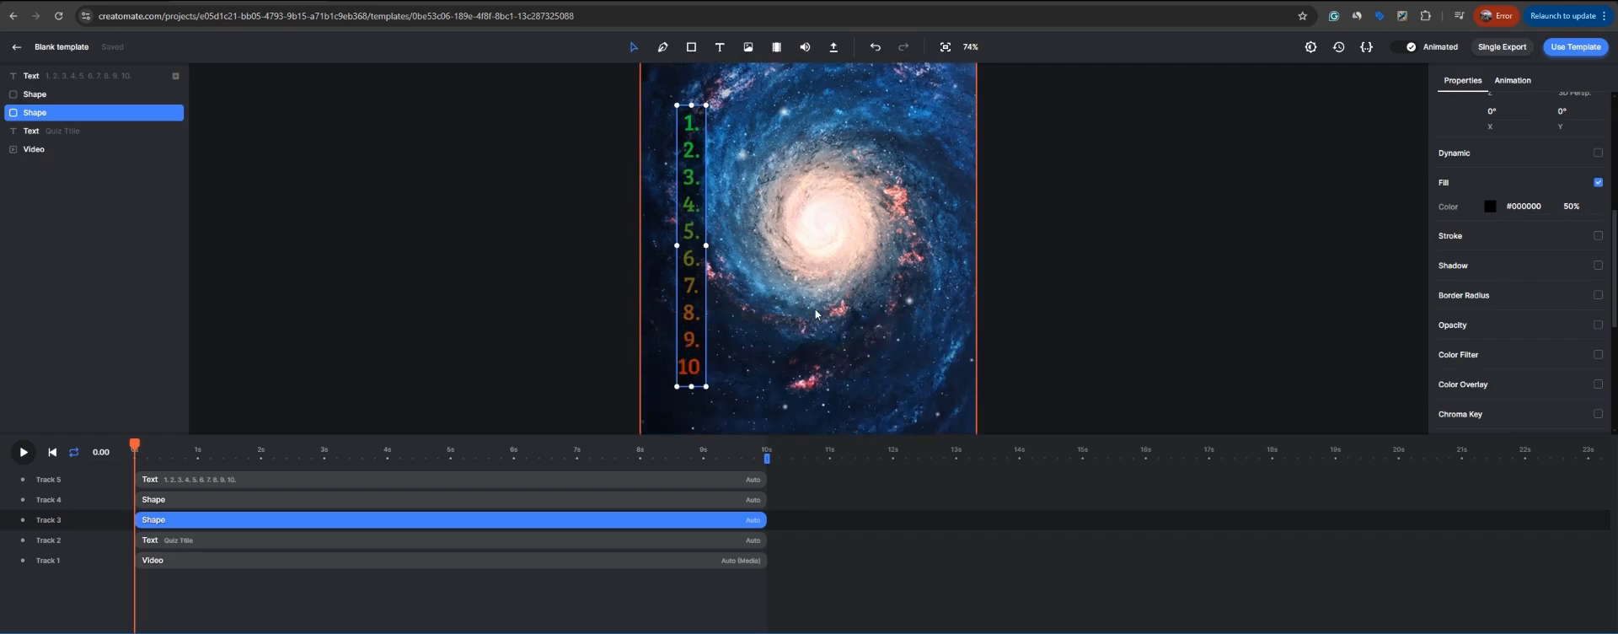
scroll(816, 314, up, 1)
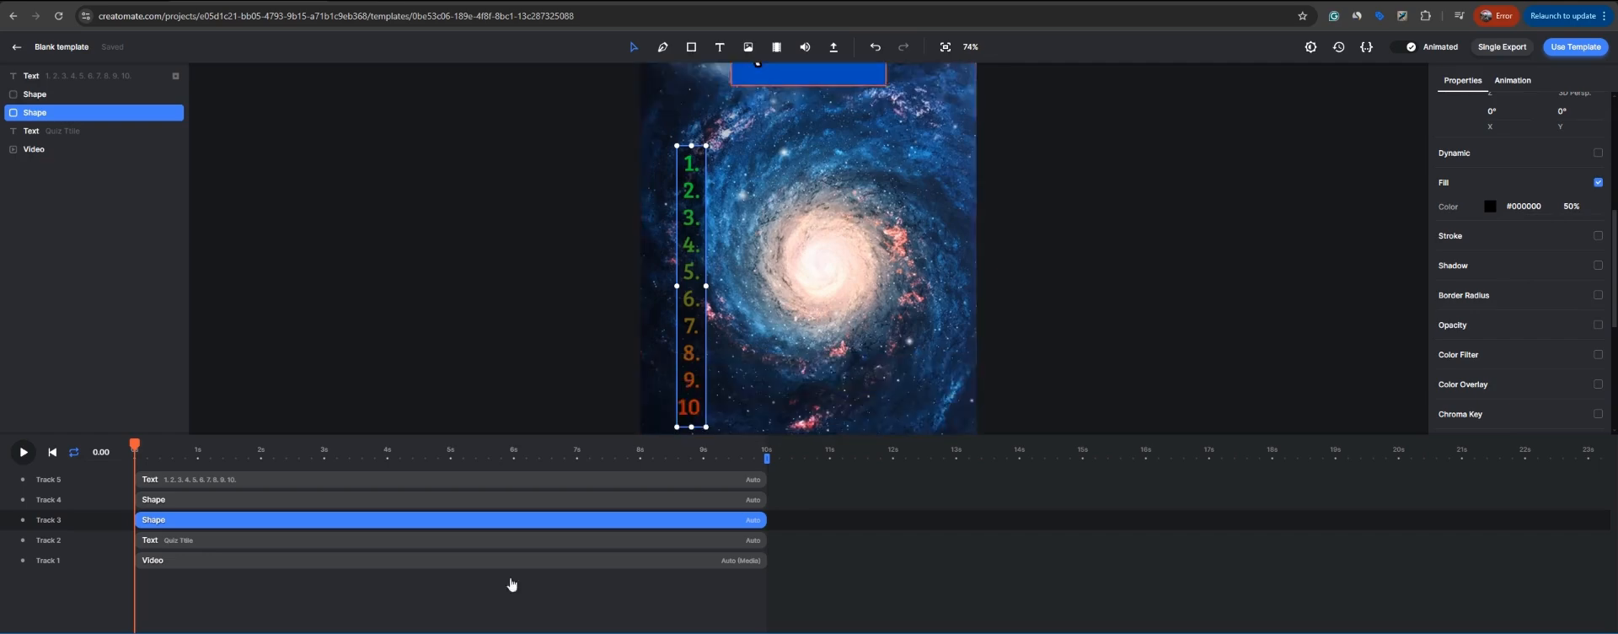
Step: Play the prosty quiz example from near its start to review the intro and first question, and return to the template
click(497, 632)
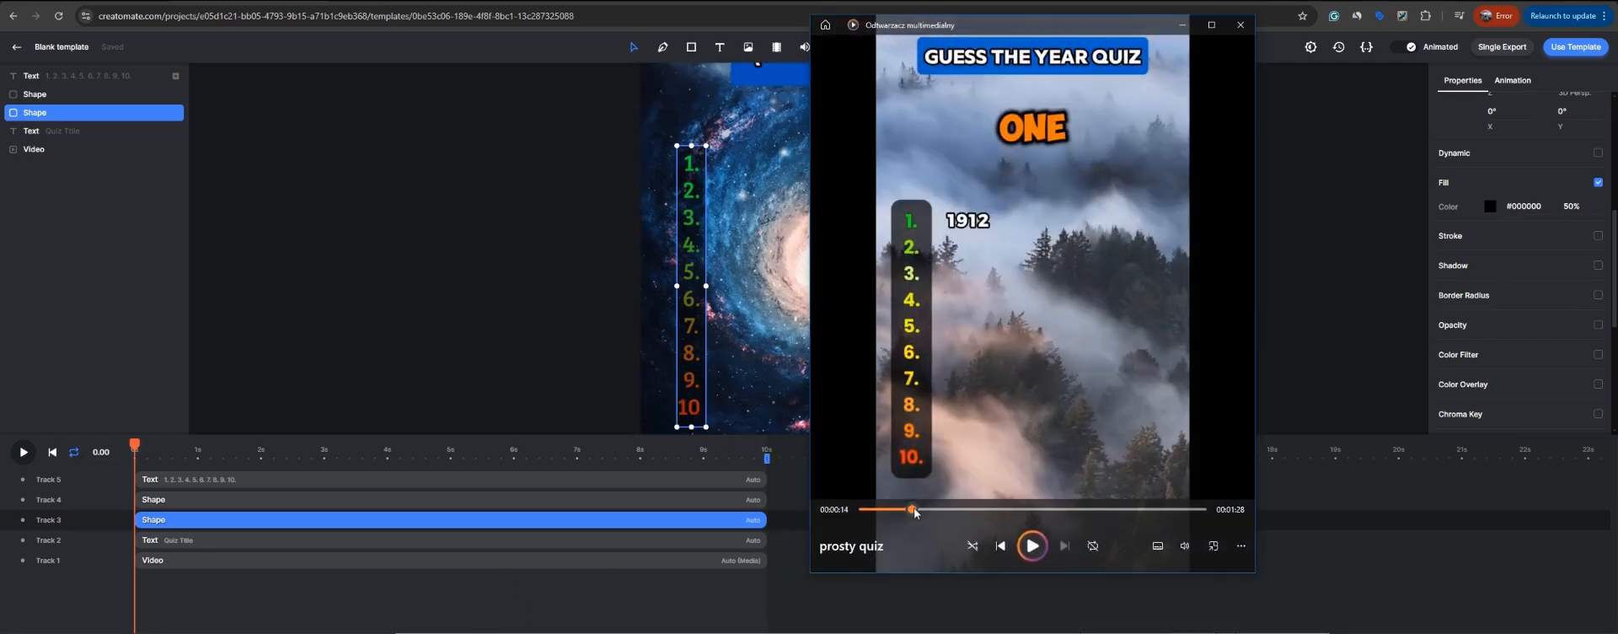
click(864, 509)
click(1034, 545)
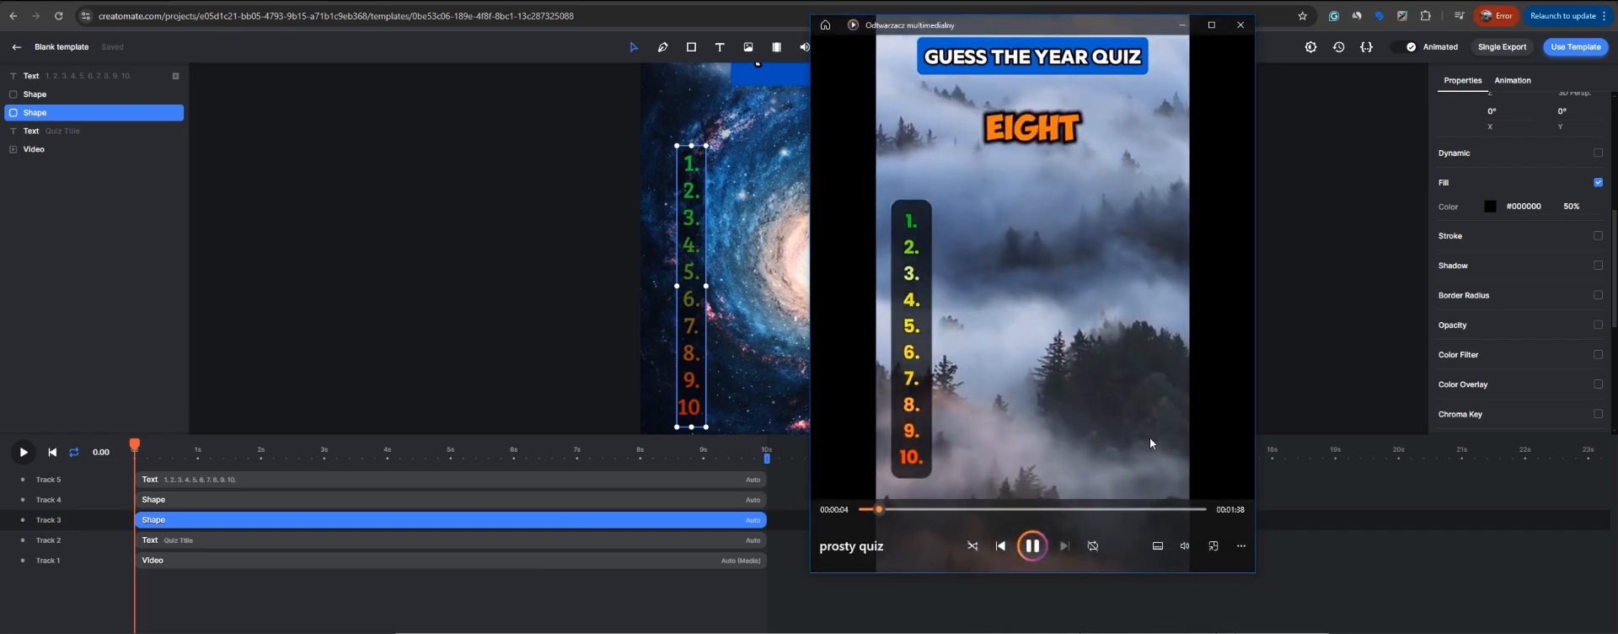
click(1031, 546)
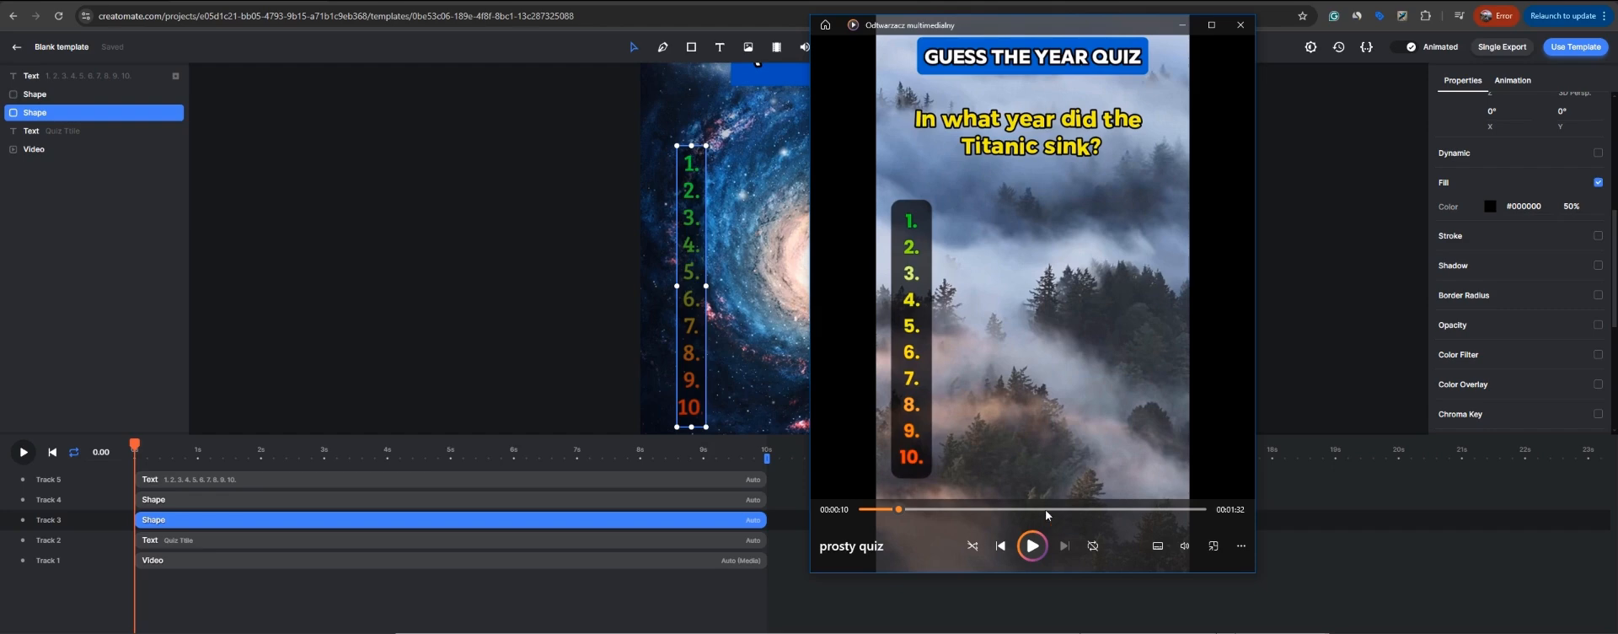
click(519, 594)
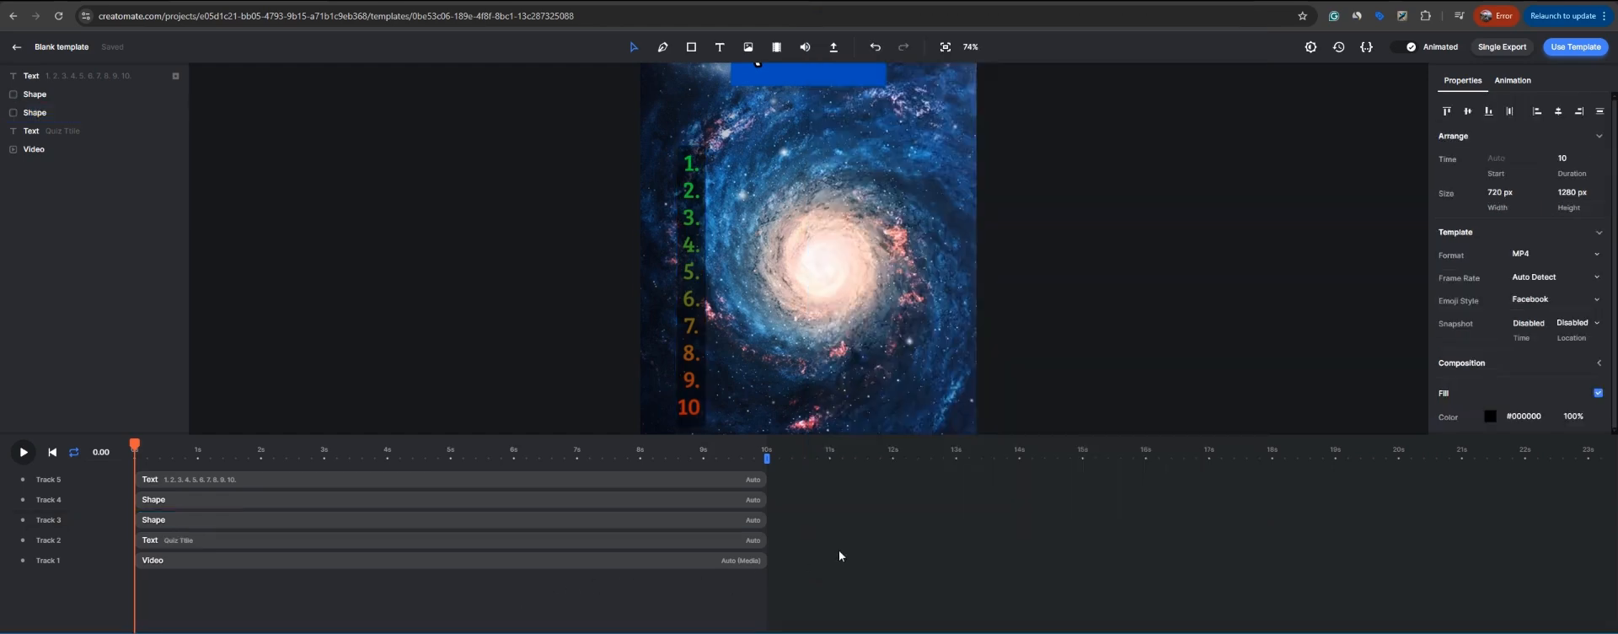
Step: Add an audio element and set its provider to ElevenLabs, keeping Matilda as the voice
scroll(776, 335, up, 2)
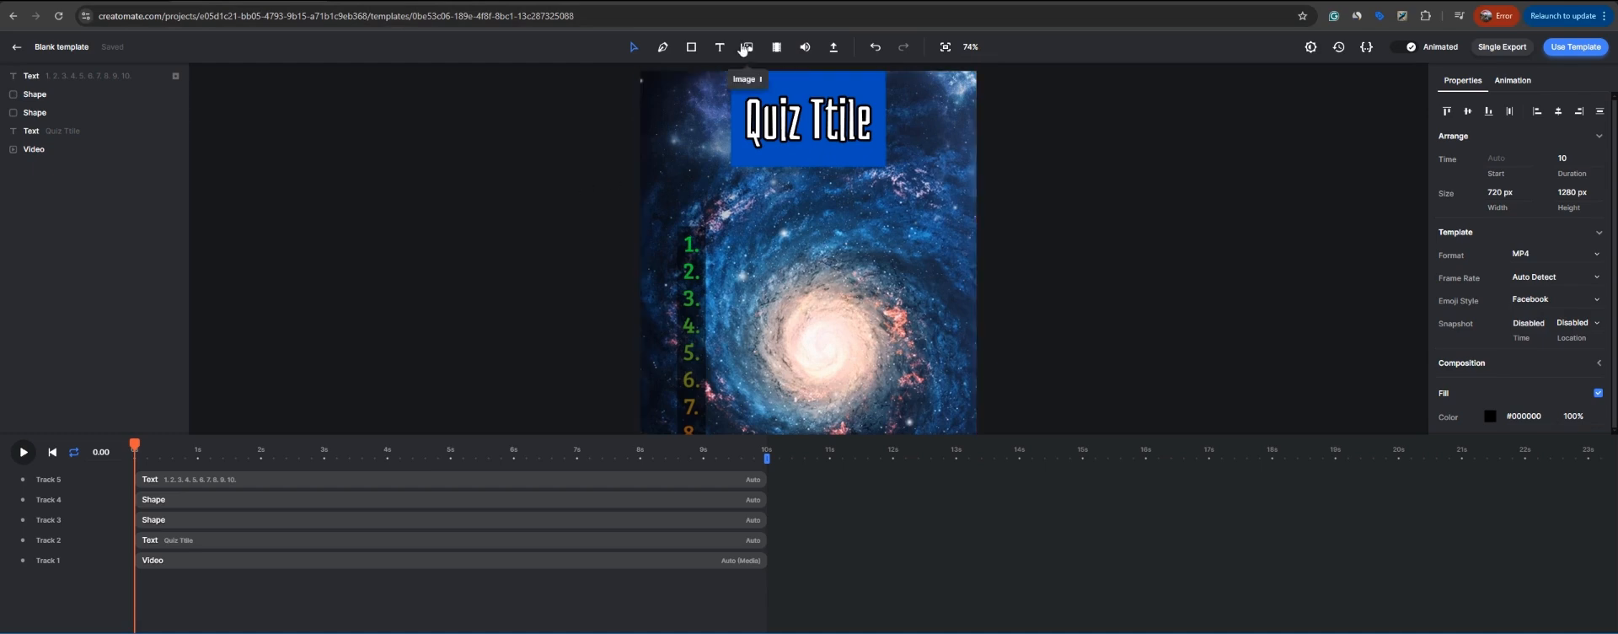
click(805, 46)
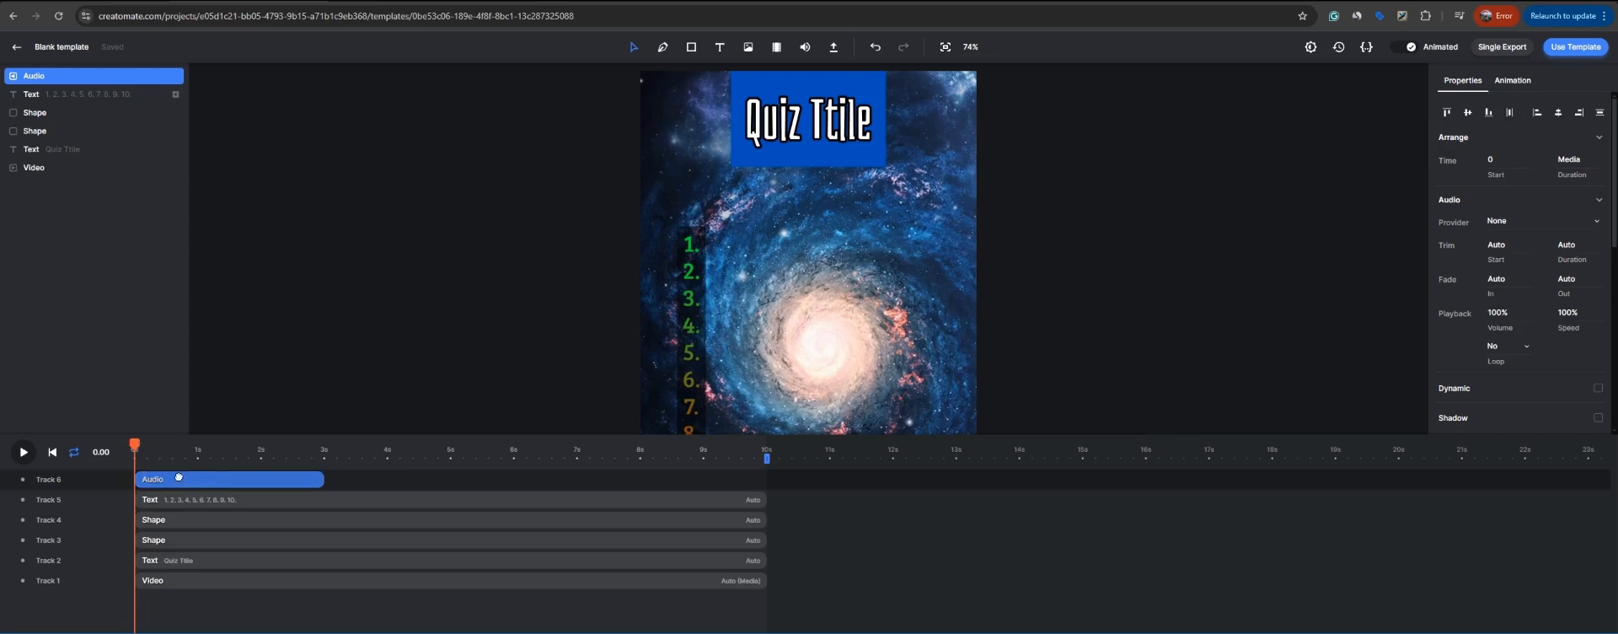
click(1523, 222)
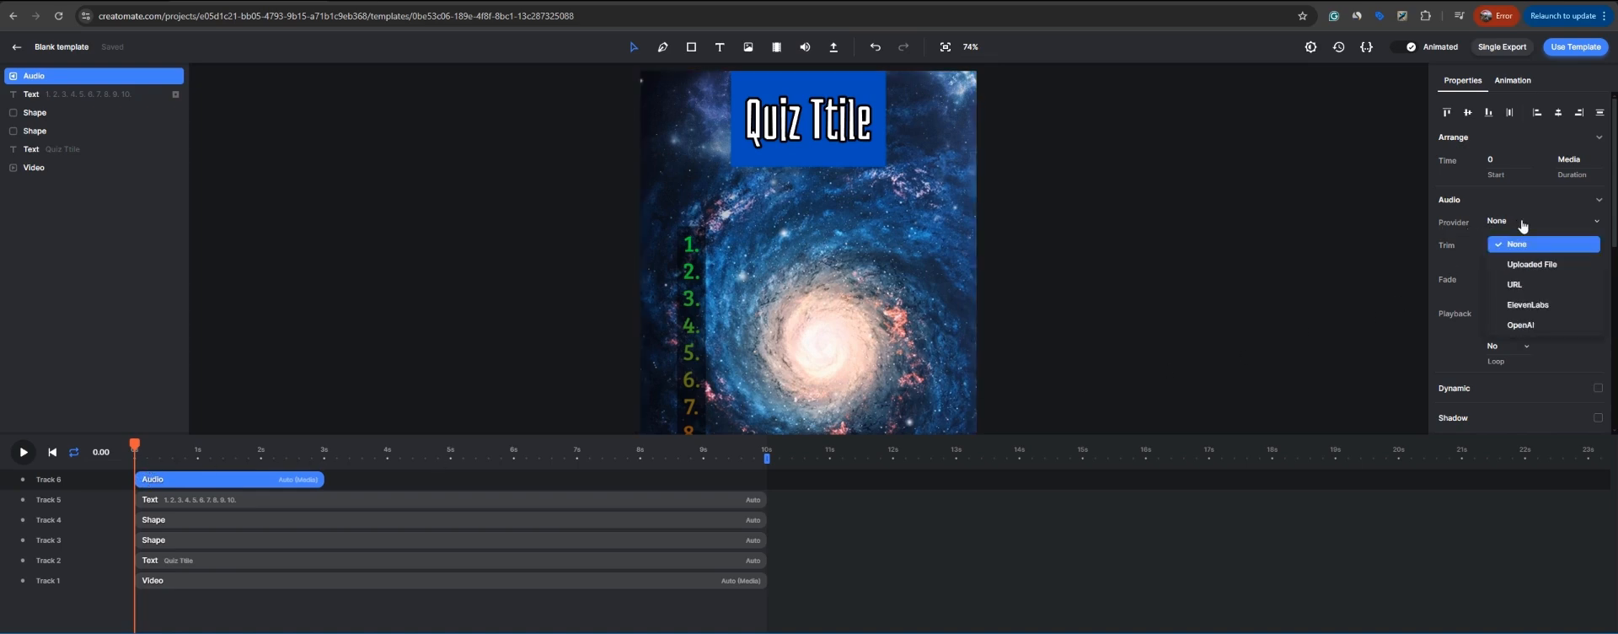
click(1551, 308)
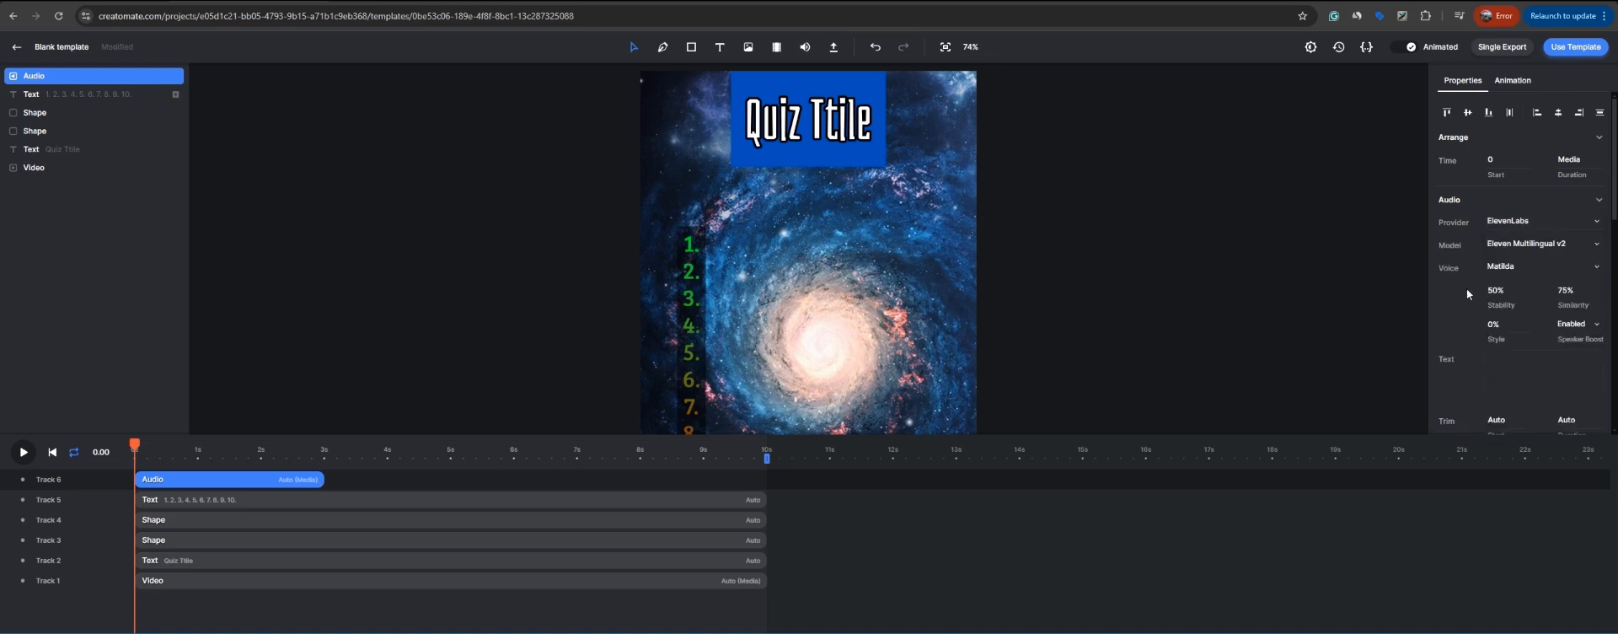
click(1595, 268)
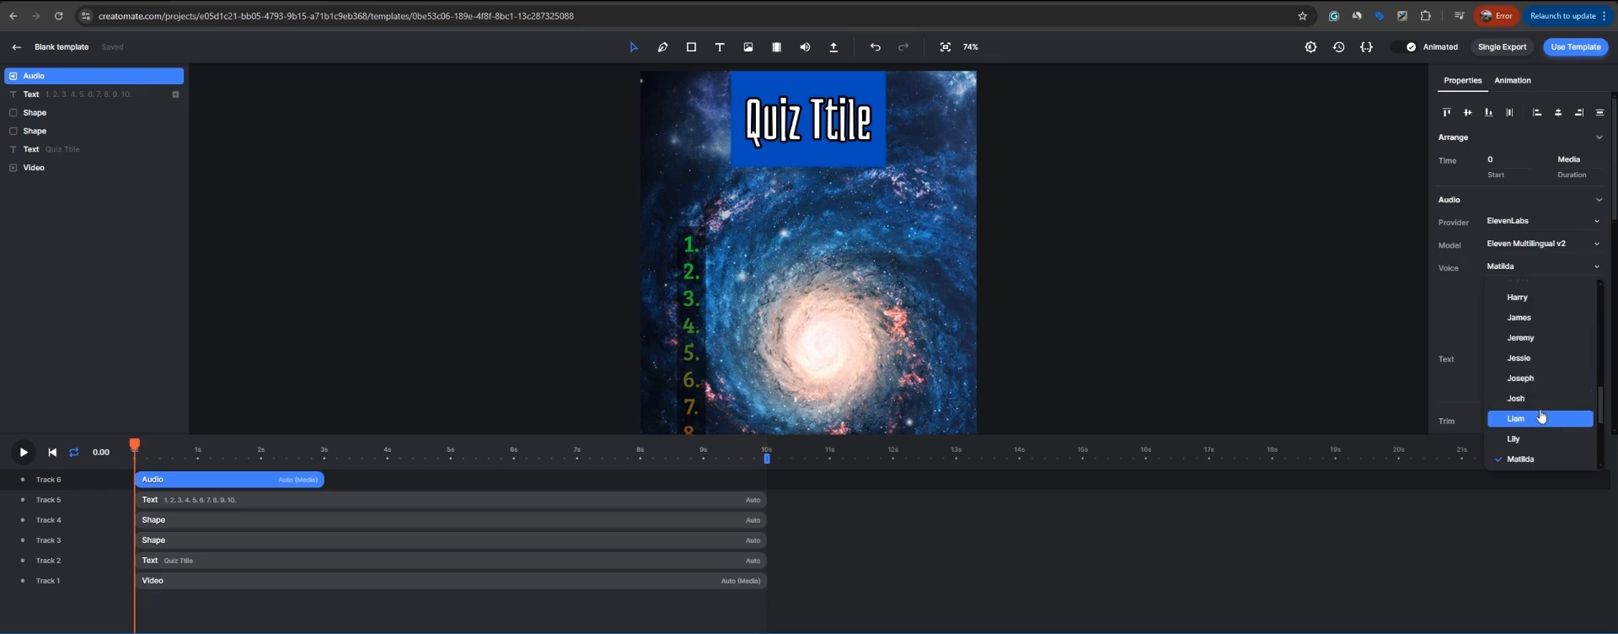
scroll(1542, 416, down, 6)
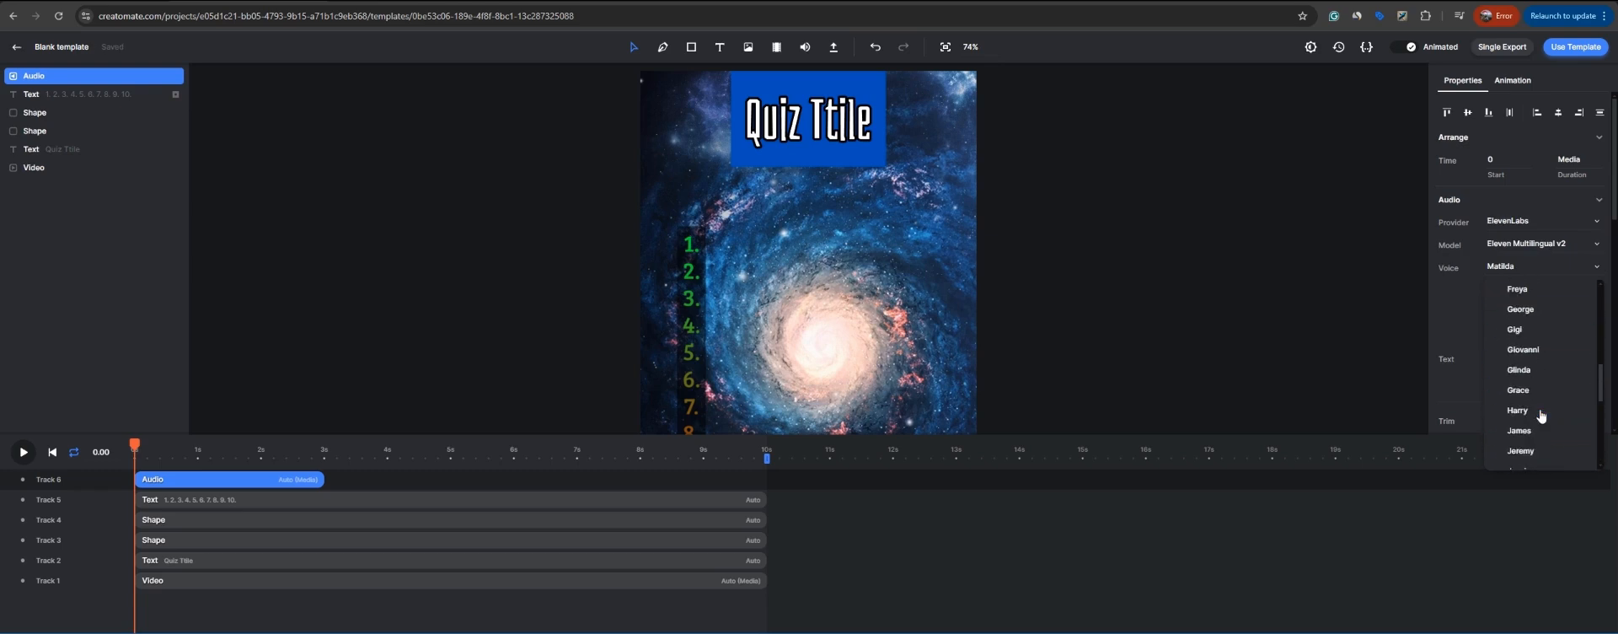
scroll(1535, 434, up, 1)
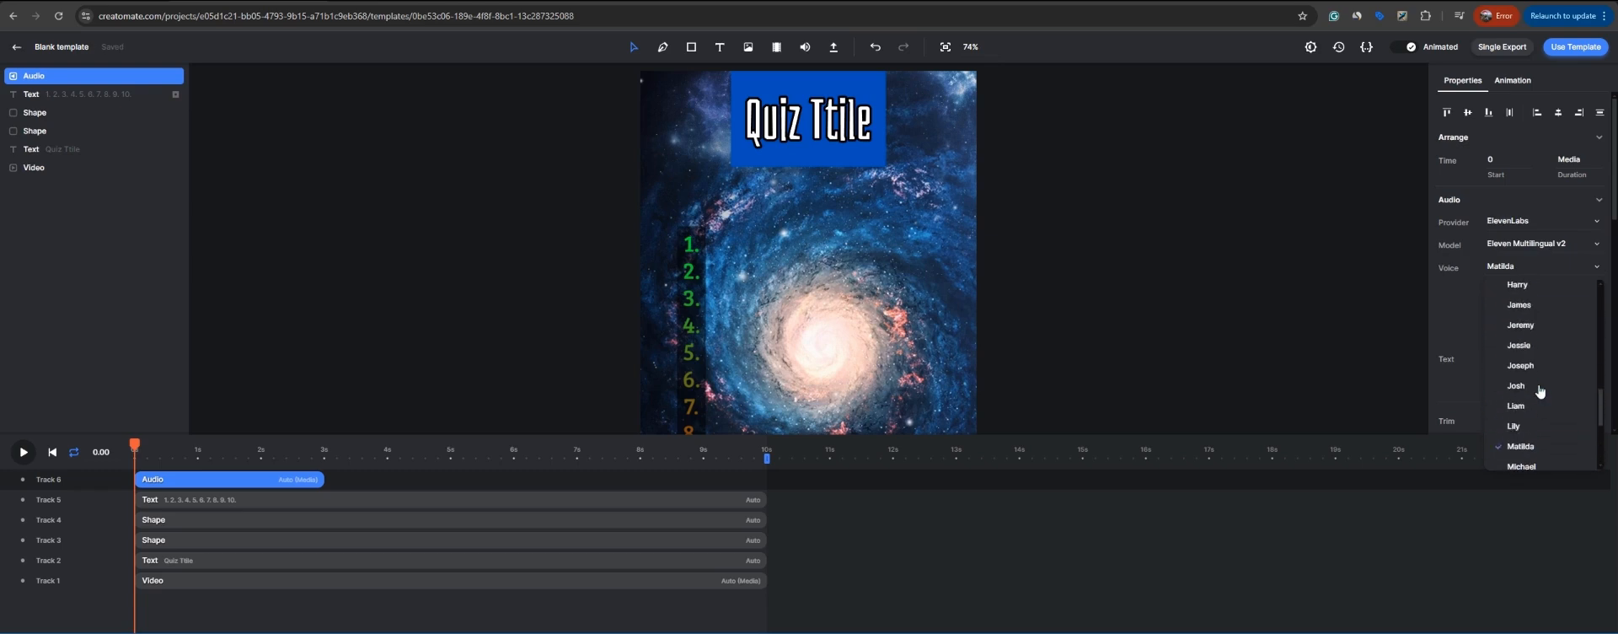
click(1532, 448)
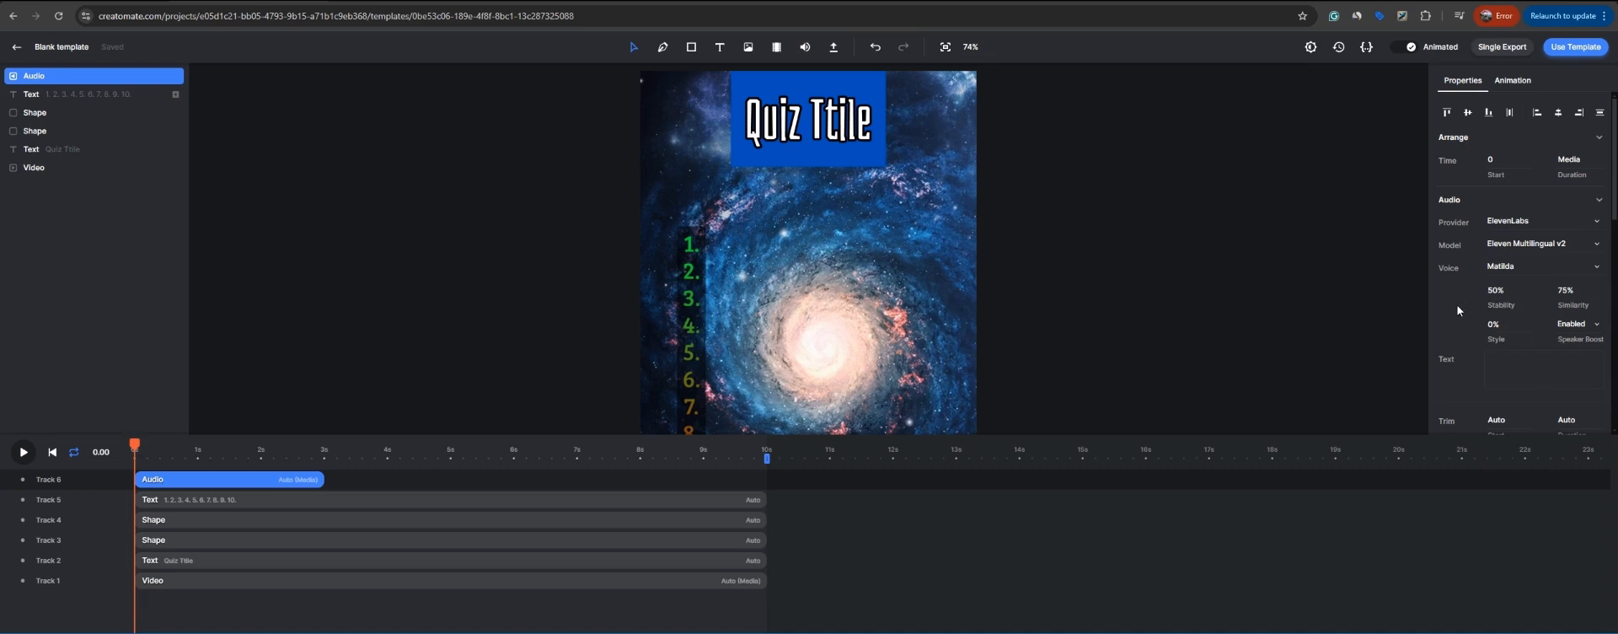
Step: Make the audio element dynamic so its content can be supplied from outside the template
scroll(1447, 317, down, 1)
scroll(1446, 319, down, 2)
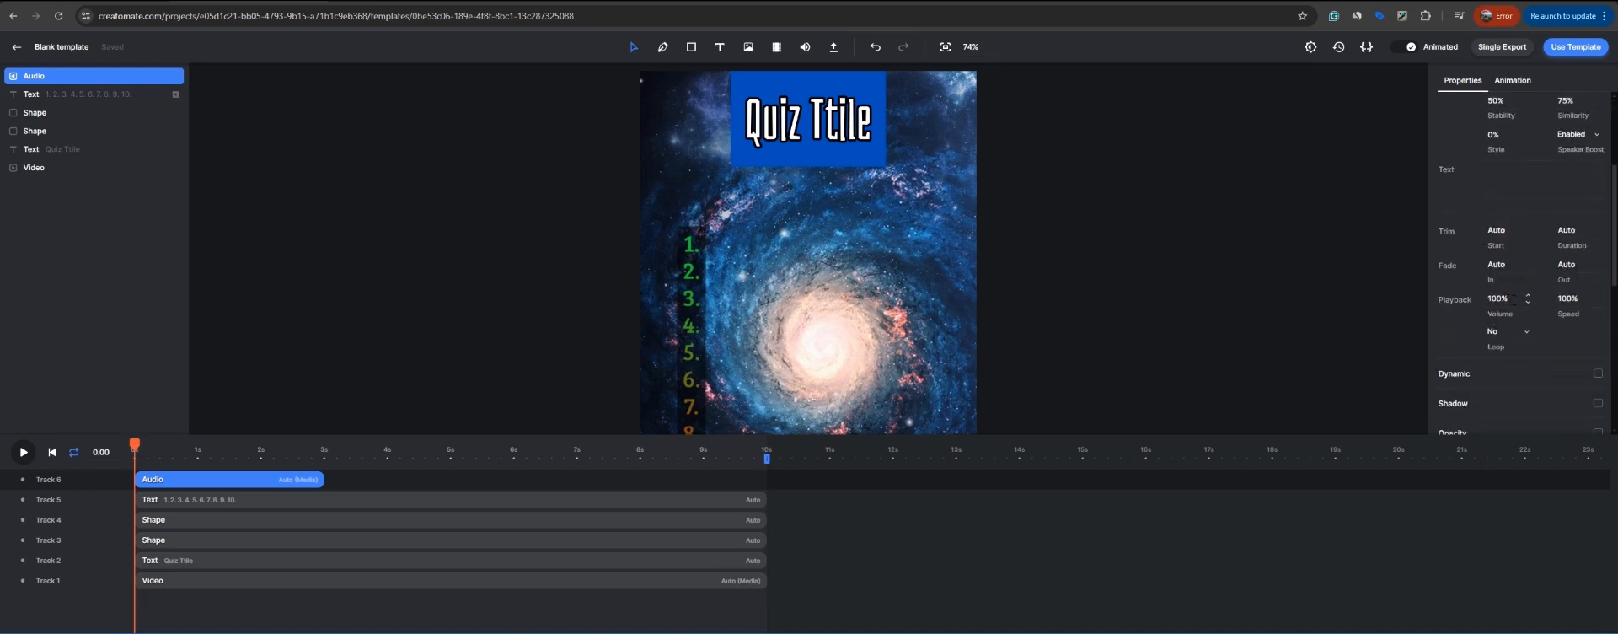
scroll(1463, 330, down, 1)
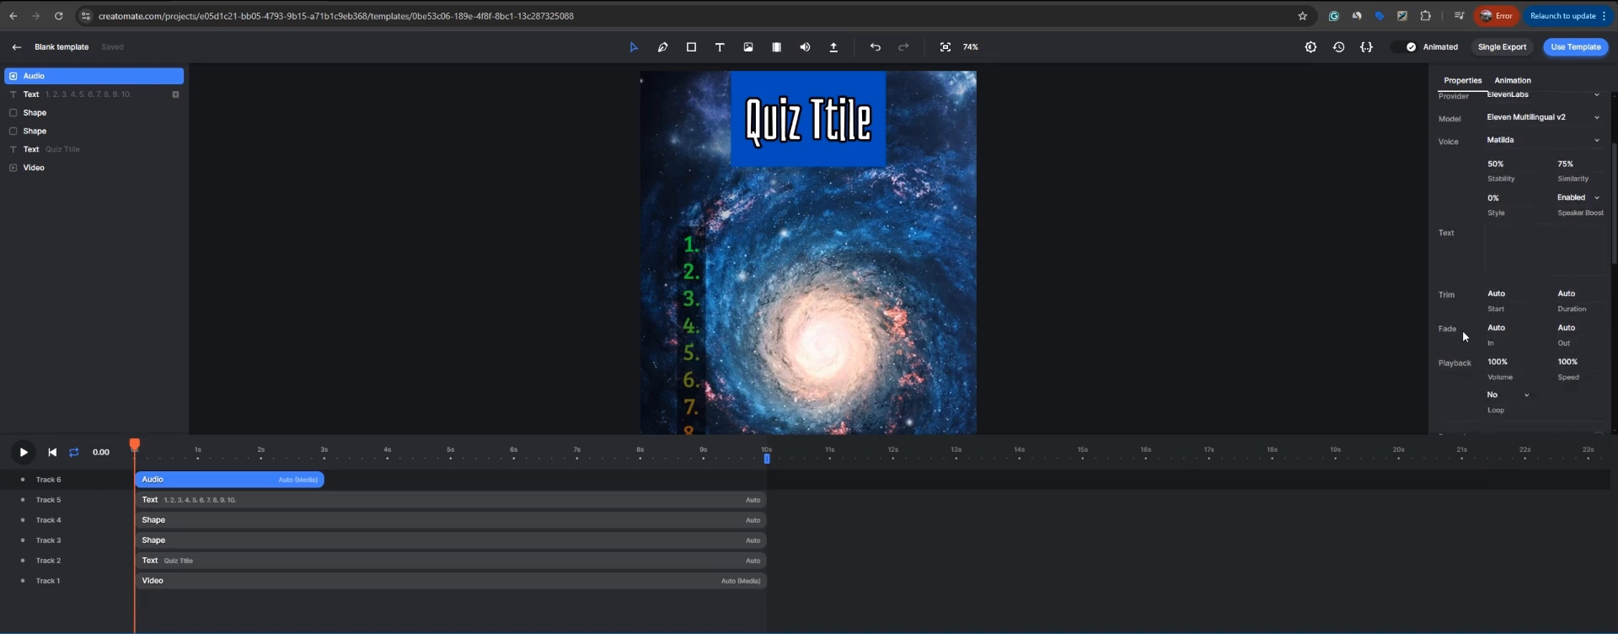
scroll(1463, 330, down, 2)
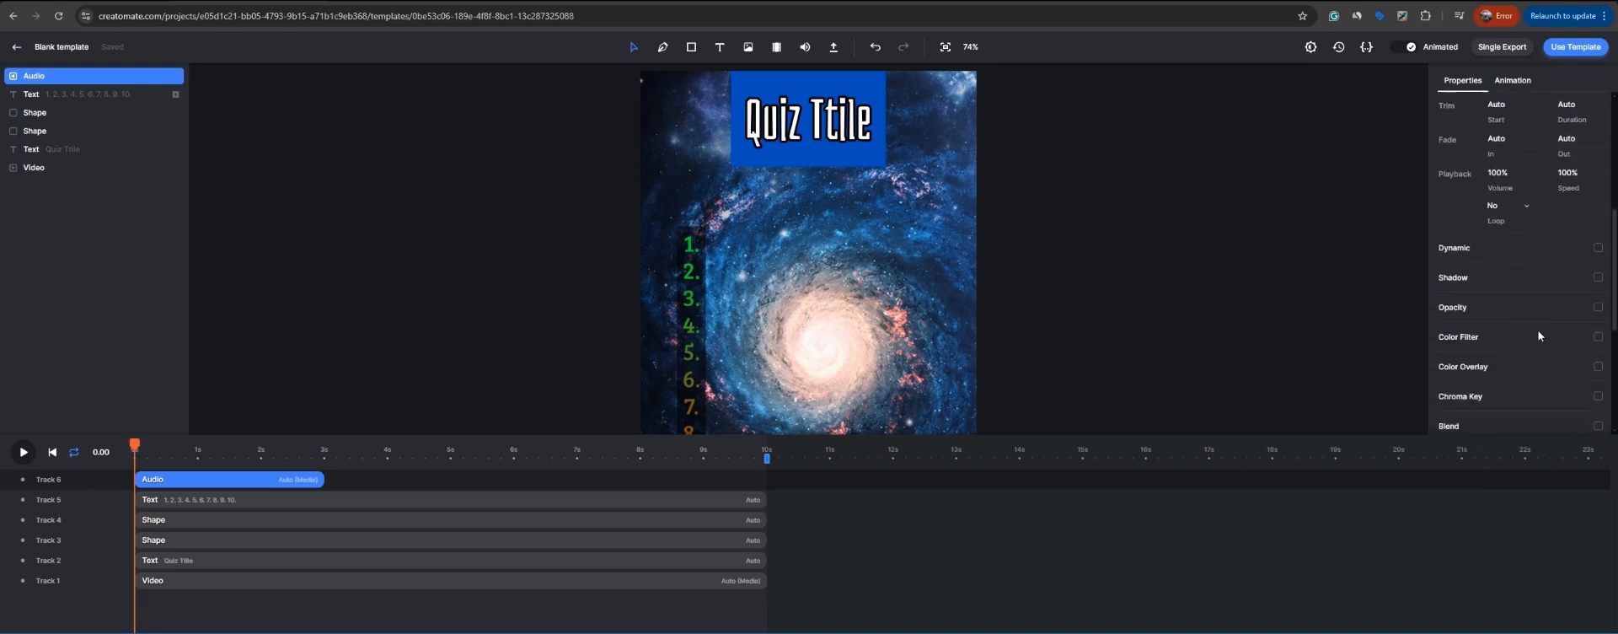
click(1598, 247)
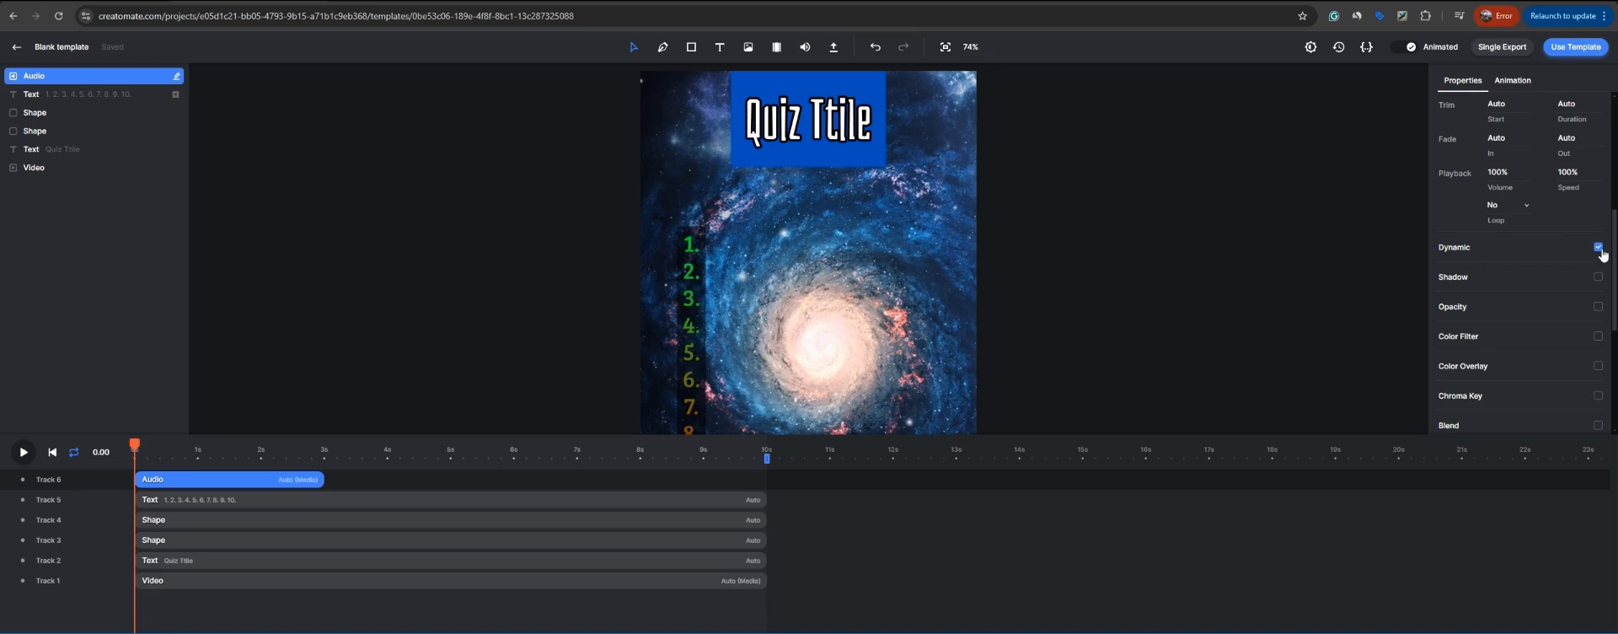
Step: Make the quiz title text dynamic, leave the number list static, and reselect the audio element to check its properties
click(812, 121)
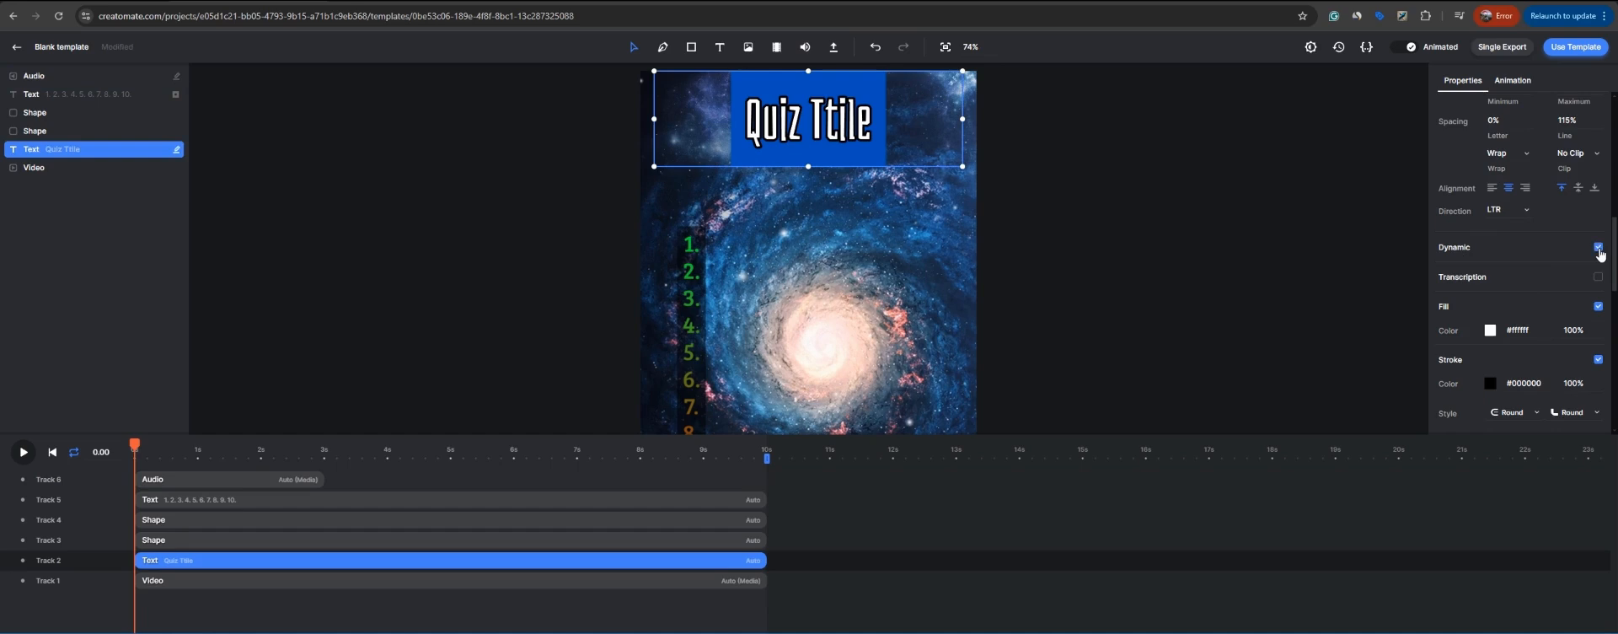
click(691, 300)
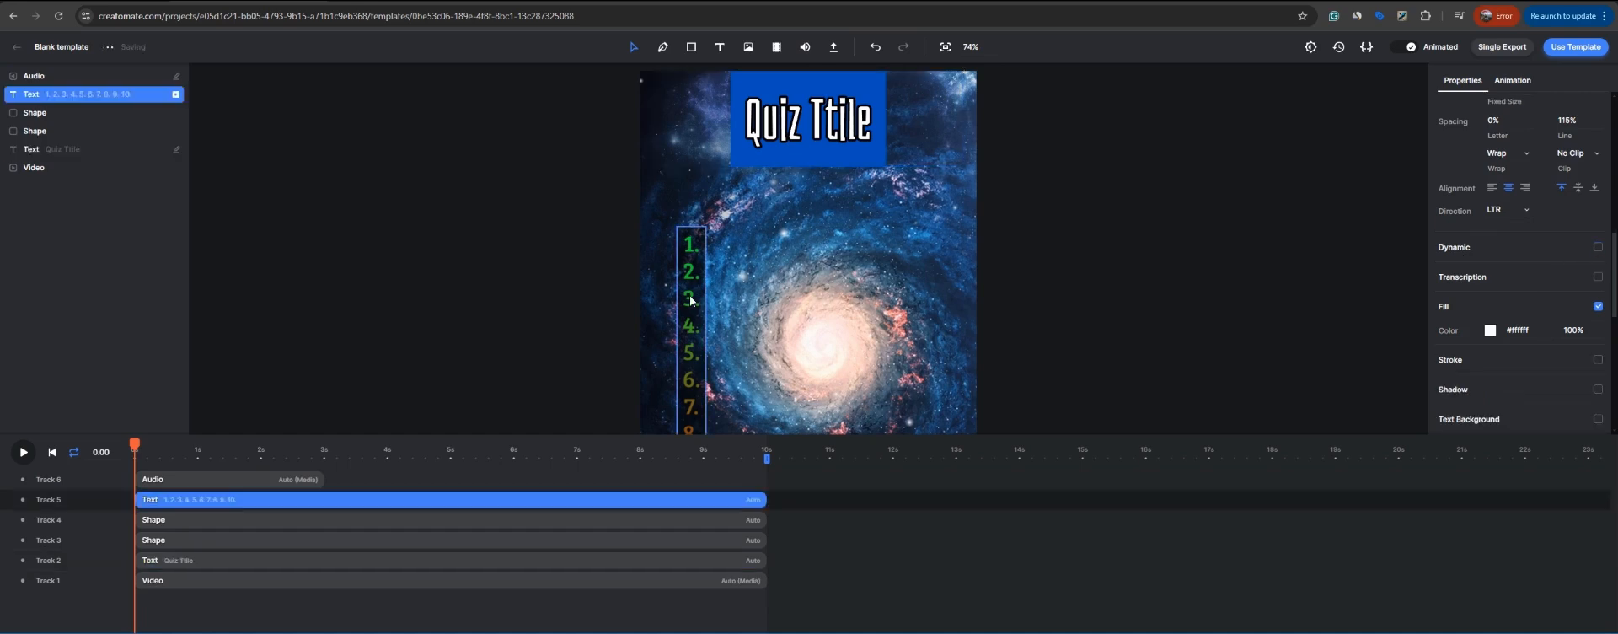
scroll(691, 300, down, 1)
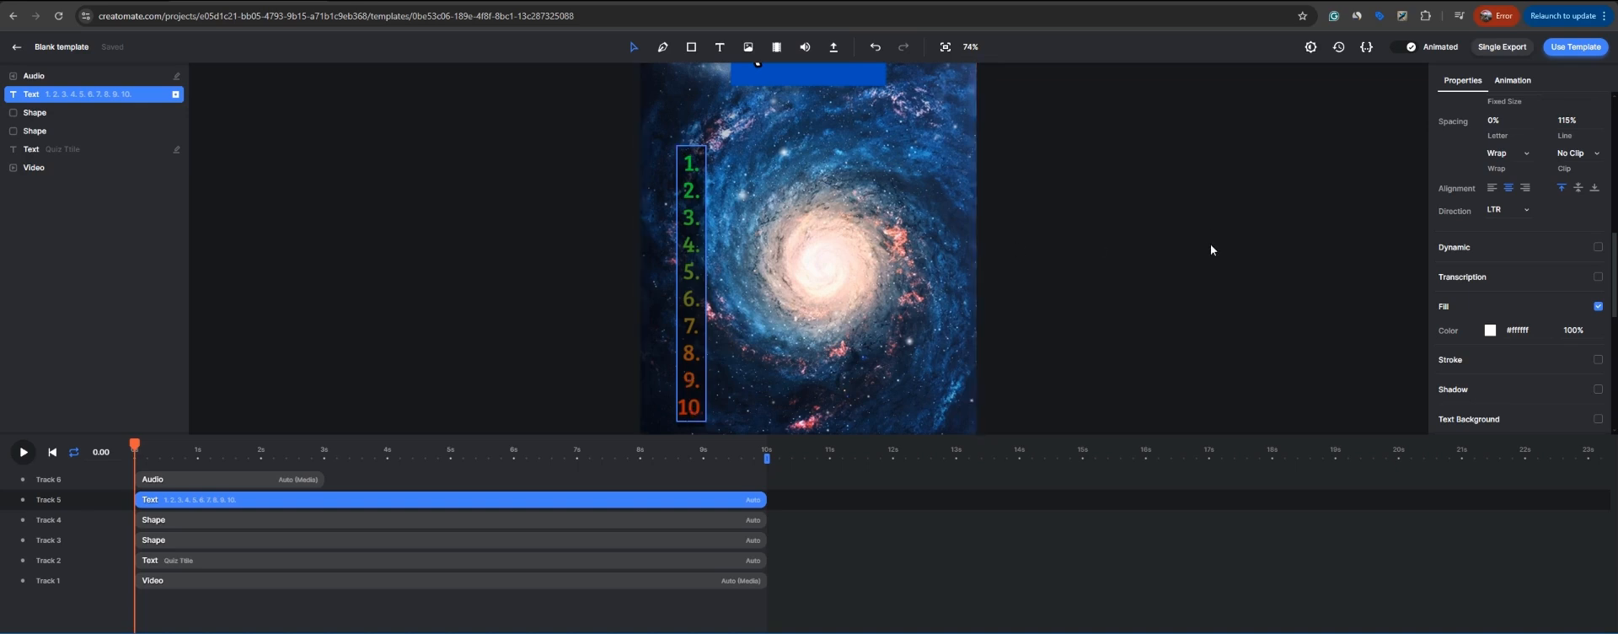
scroll(759, 379, up, 1)
click(362, 479)
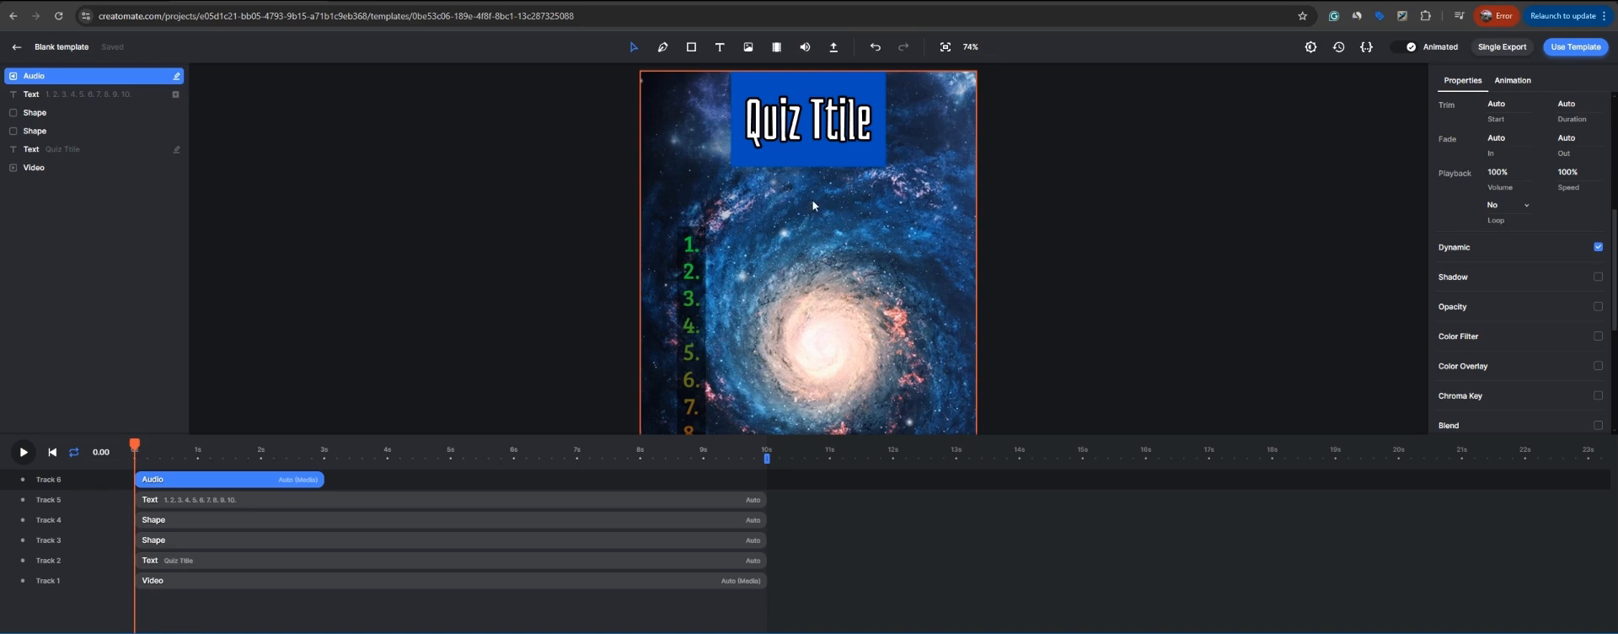
scroll(1499, 346, up, 2)
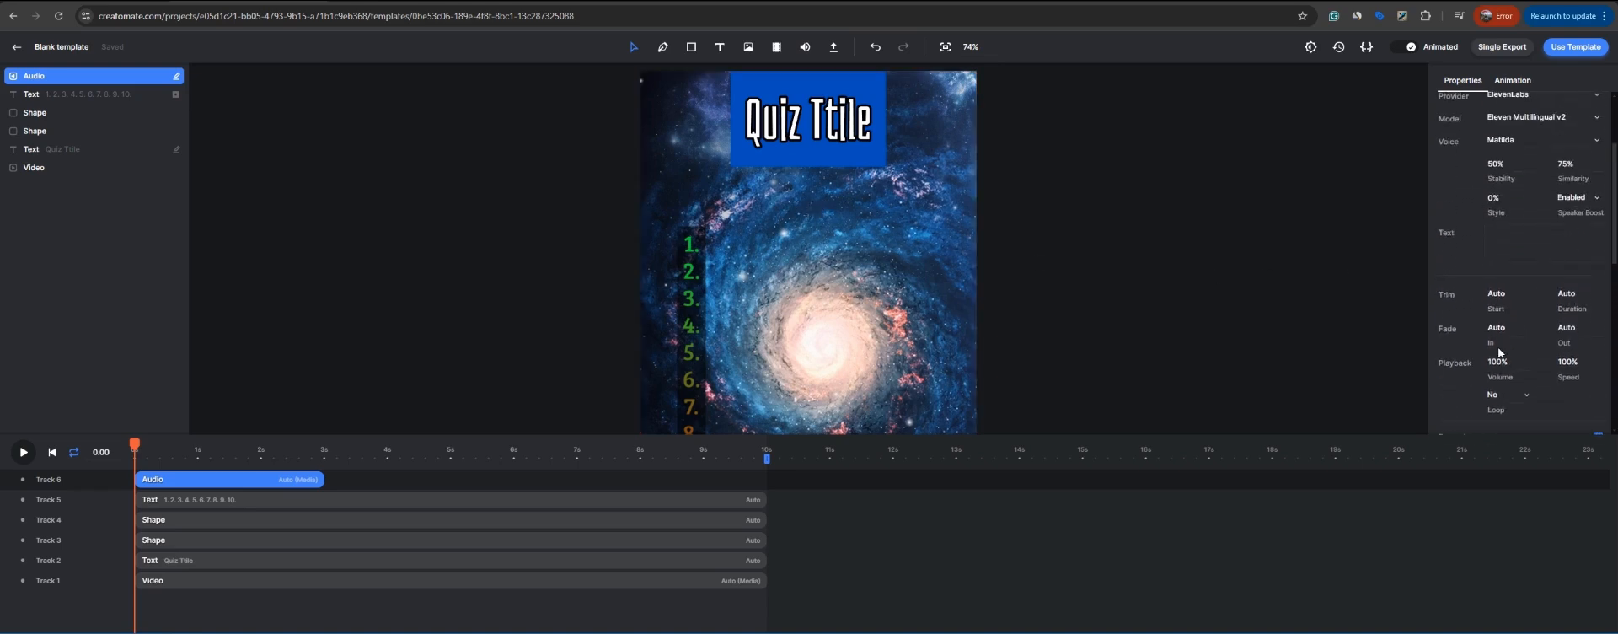
scroll(1499, 347, down, 2)
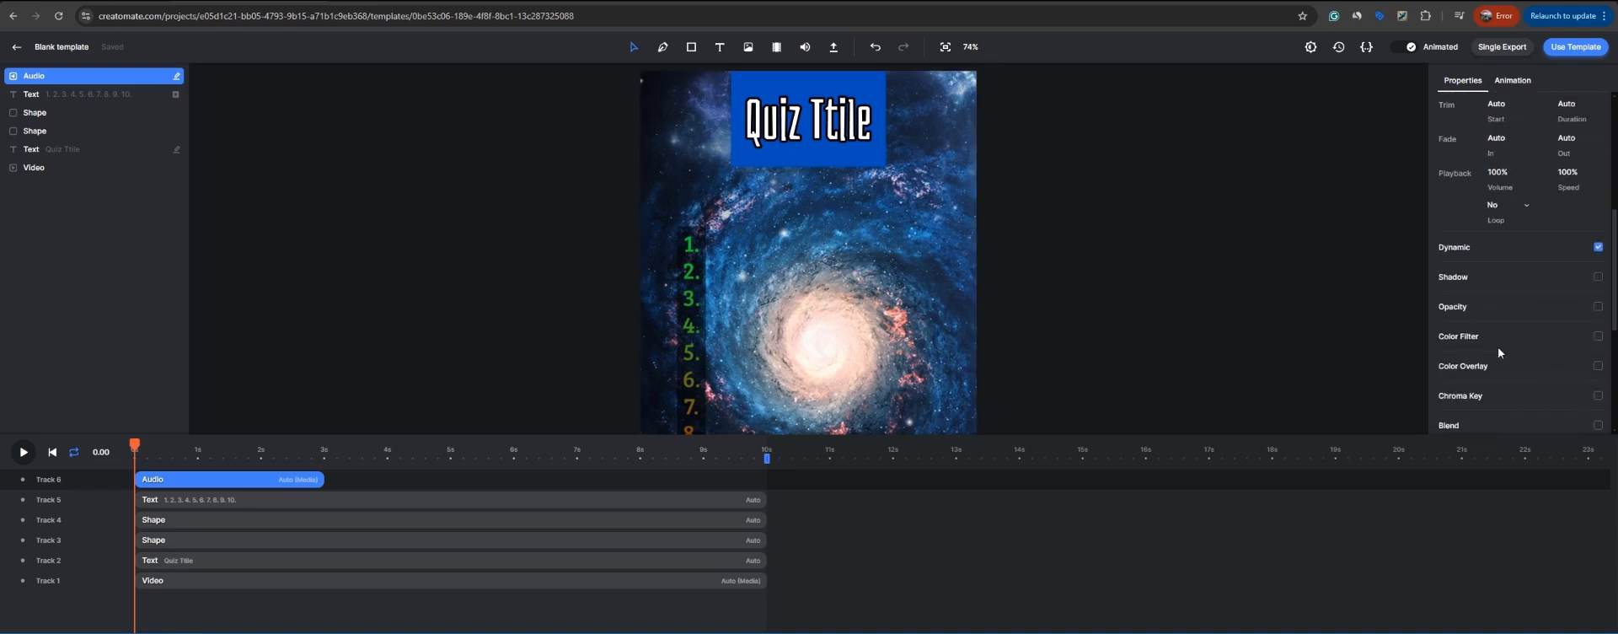
Step: Add a new text element below the quiz title and make it dynamic
click(720, 47)
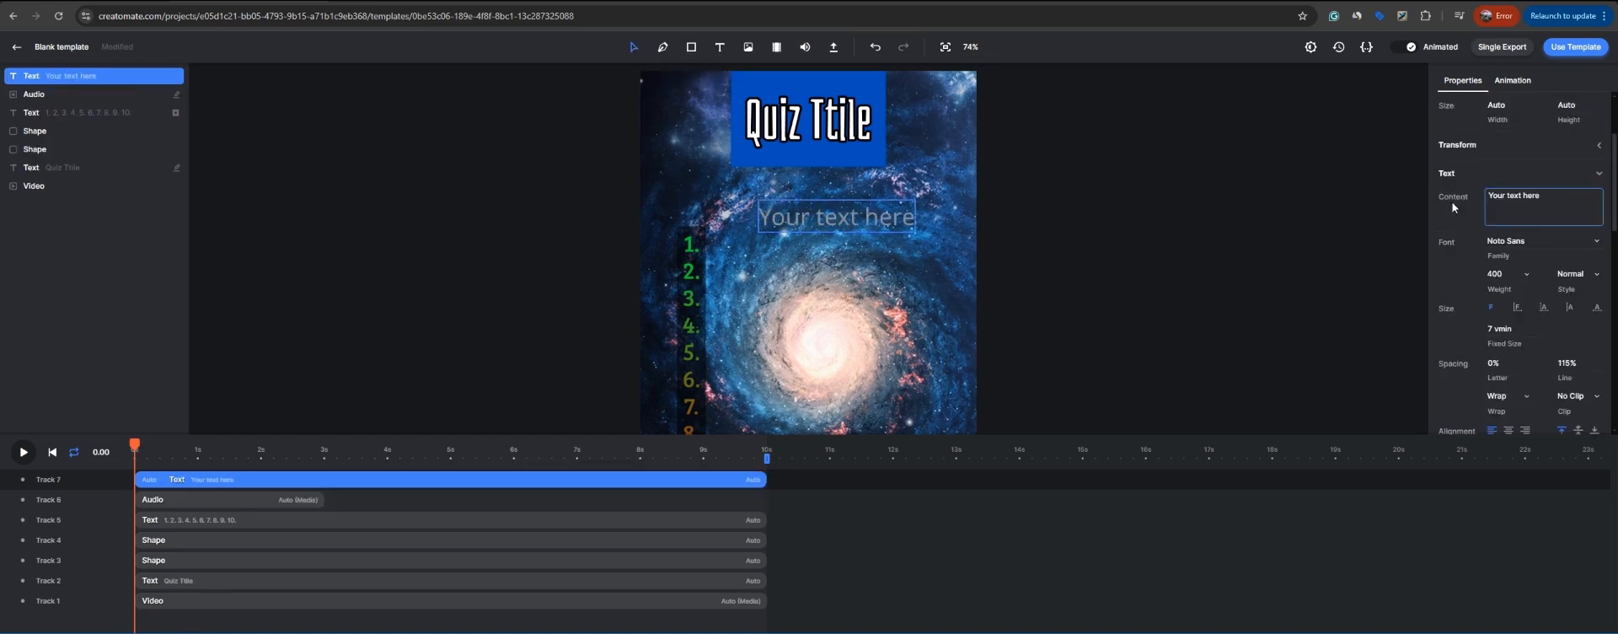
click(1559, 202)
scroll(1459, 299, down, 3)
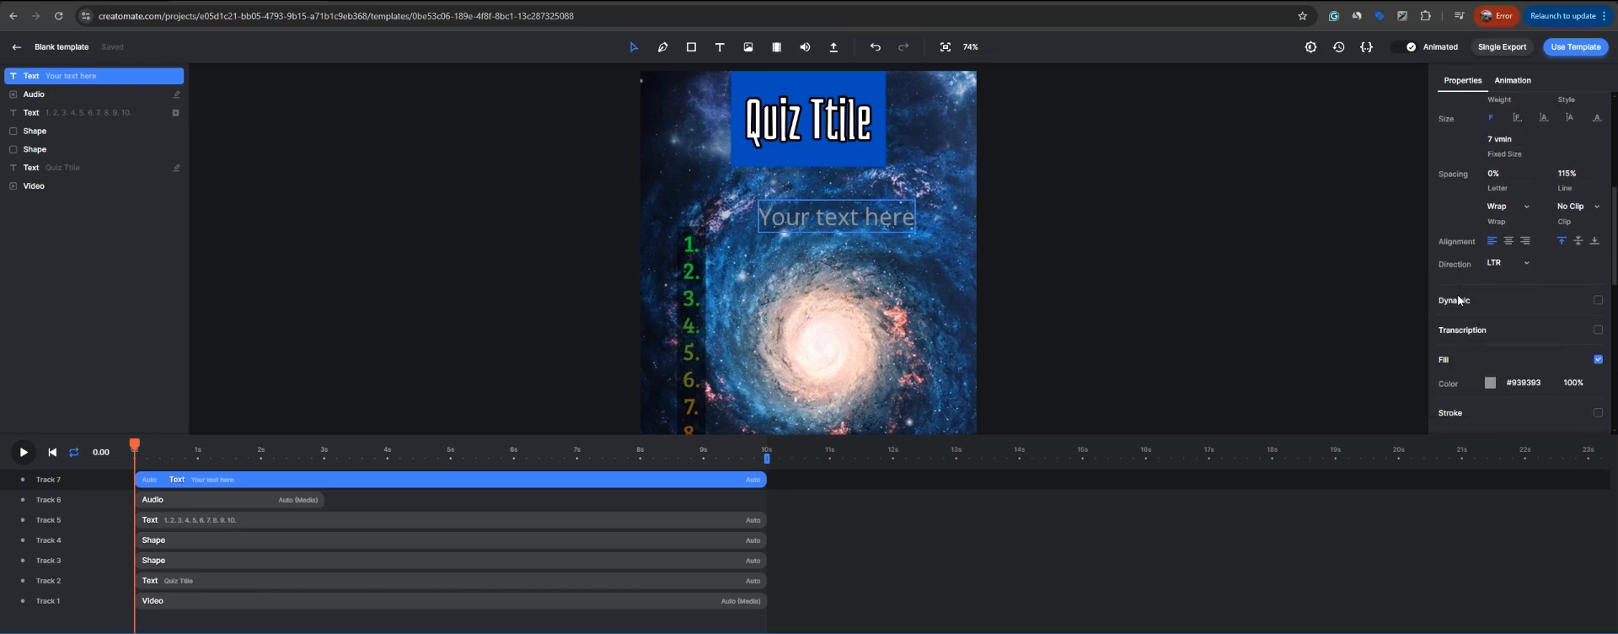
click(1598, 300)
Step: Enable transcription on the new text element and choose the unnamed audio element as its source
click(1598, 331)
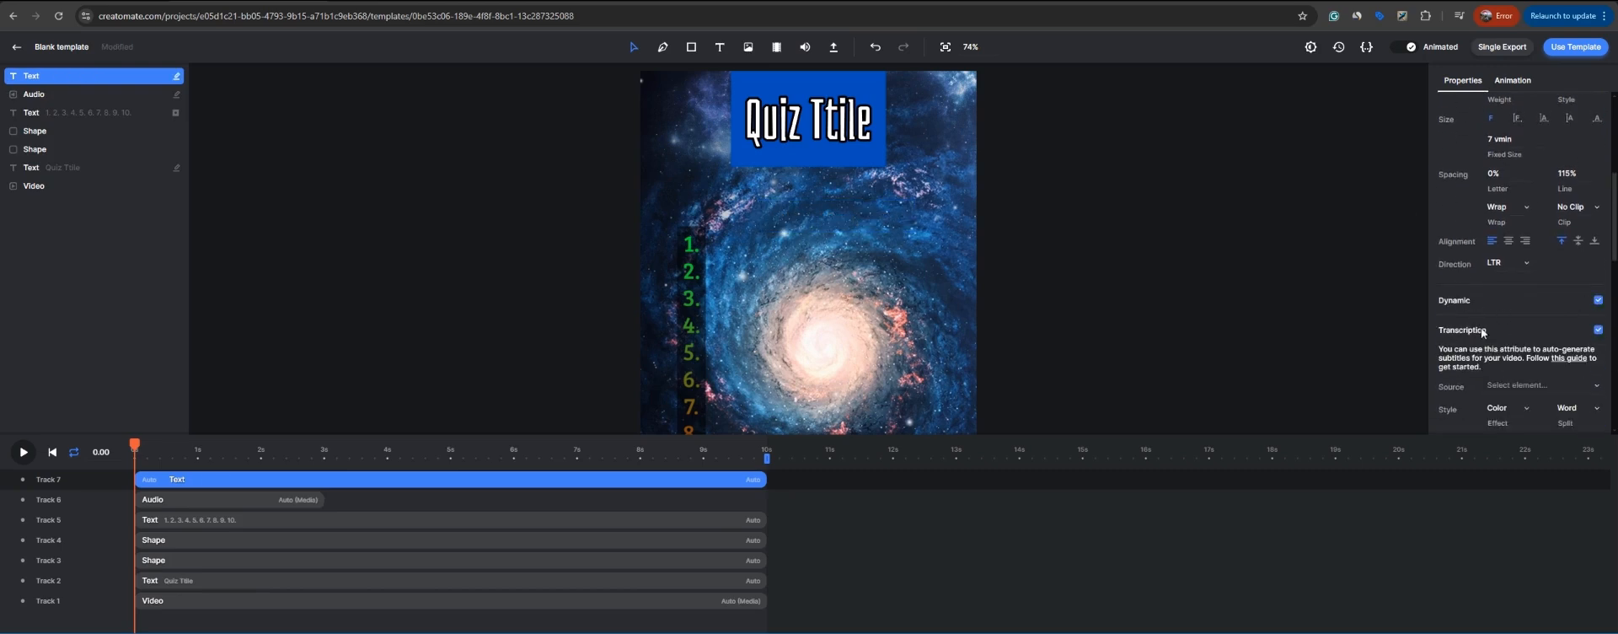
scroll(1541, 321, down, 2)
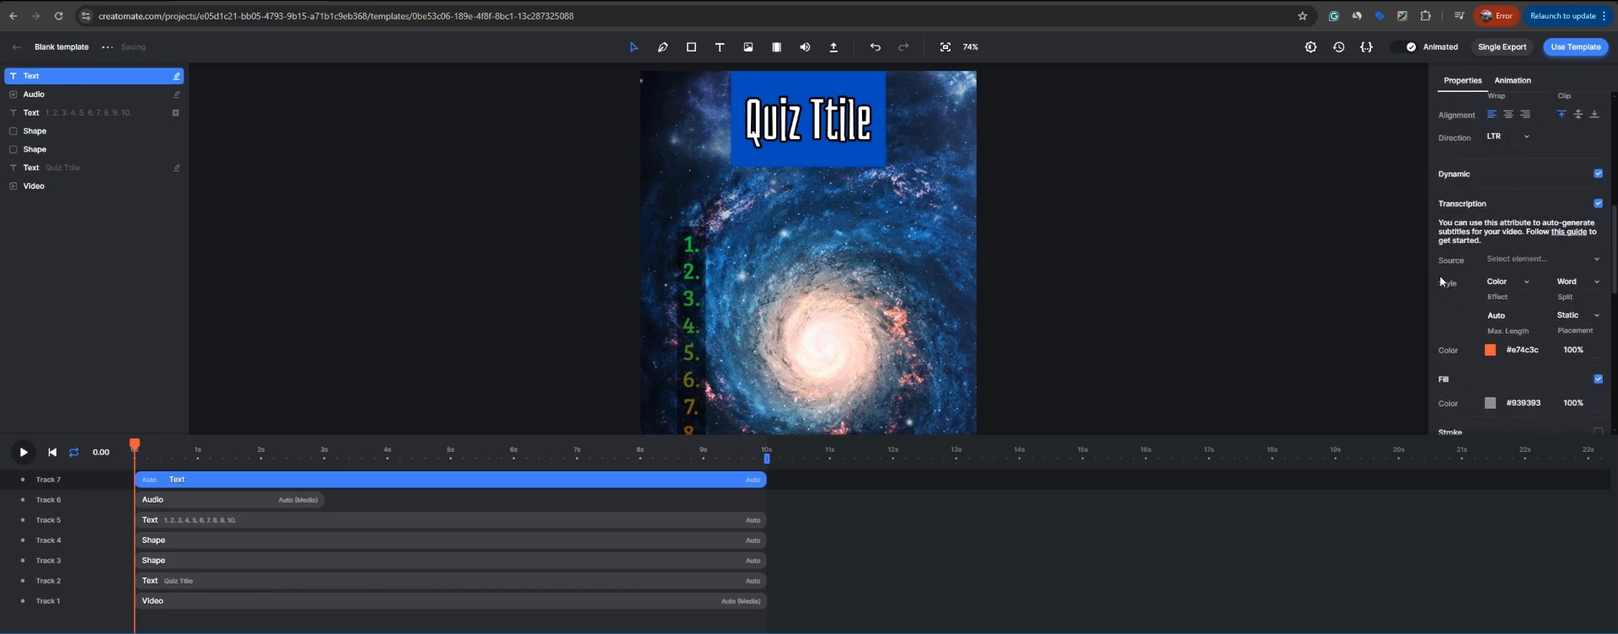
click(1522, 256)
click(1550, 301)
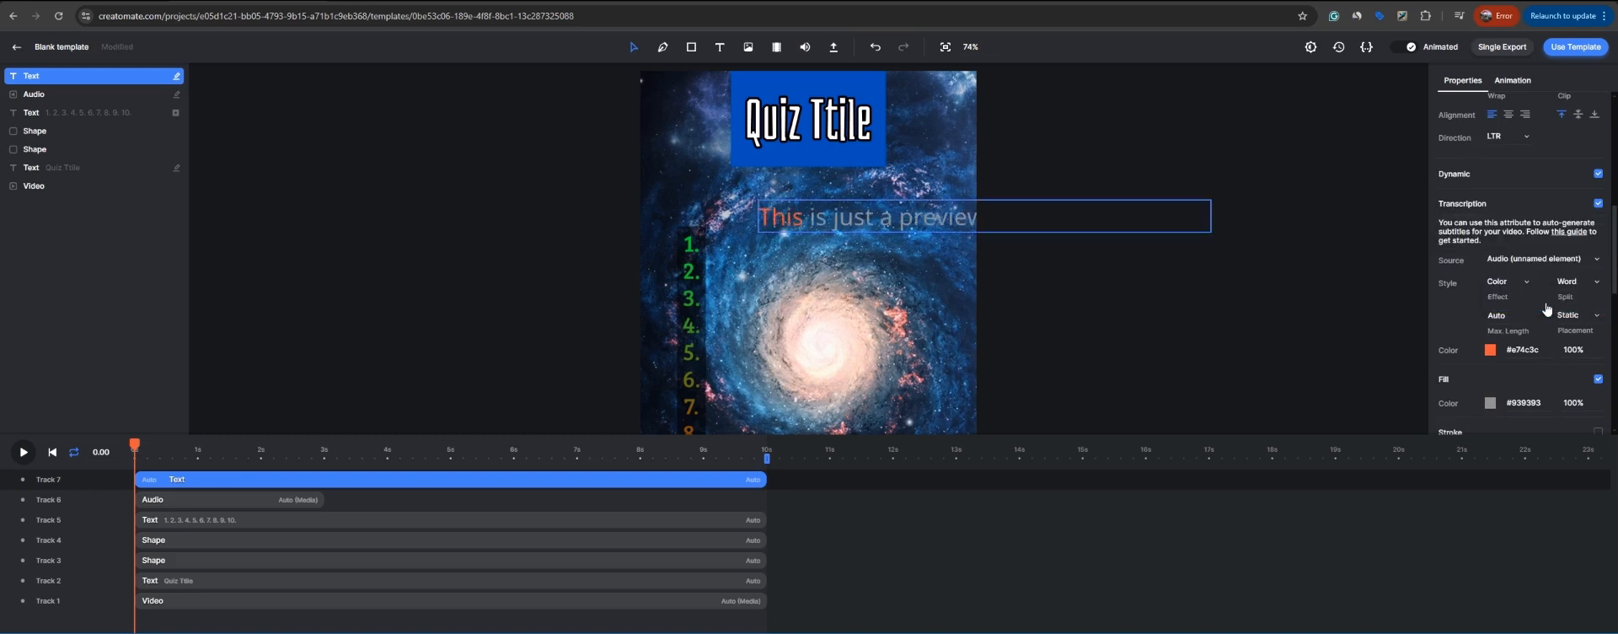
Step: Rename the audio element as "question 1 audio"
click(177, 504)
right_click(173, 500)
click(205, 329)
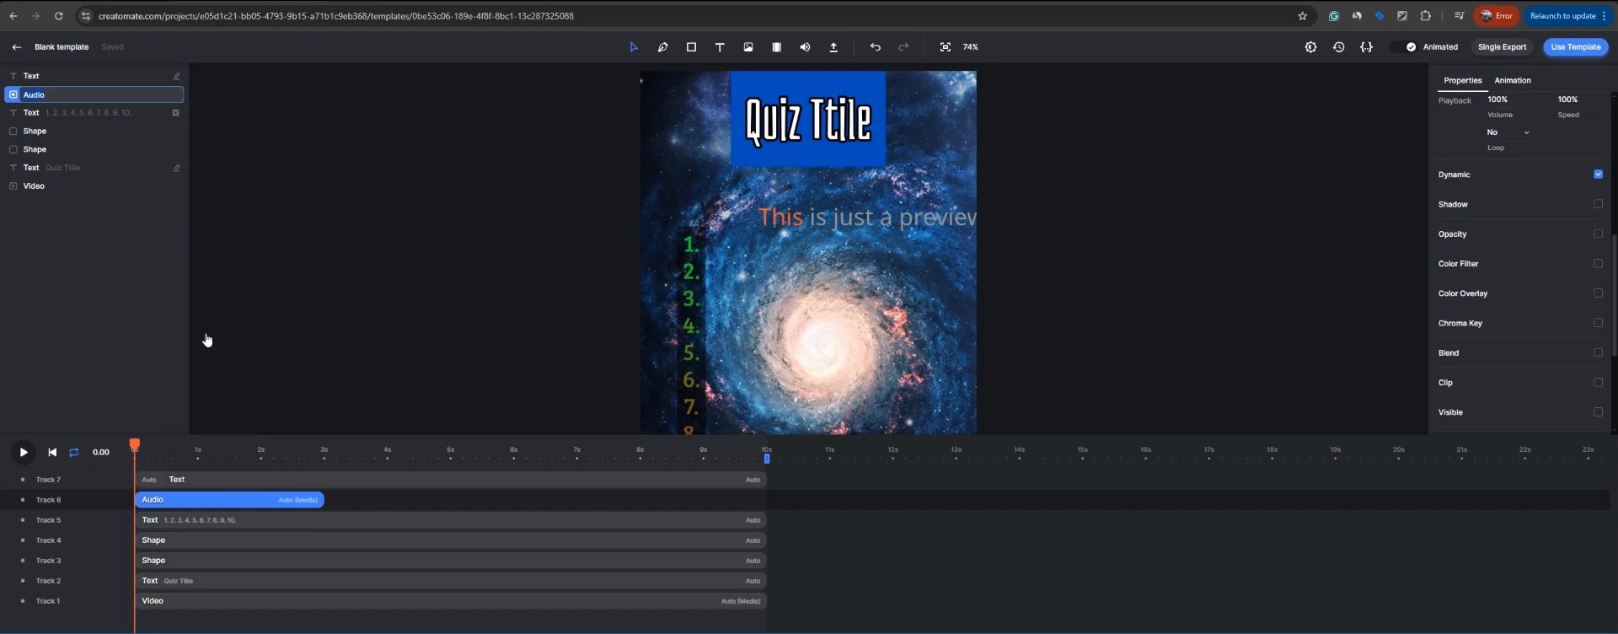
text(question 1 audio)
key(Return)
Step: Move the transcription text element up and towards the canvas's left edge, below the quiz title
click(215, 482)
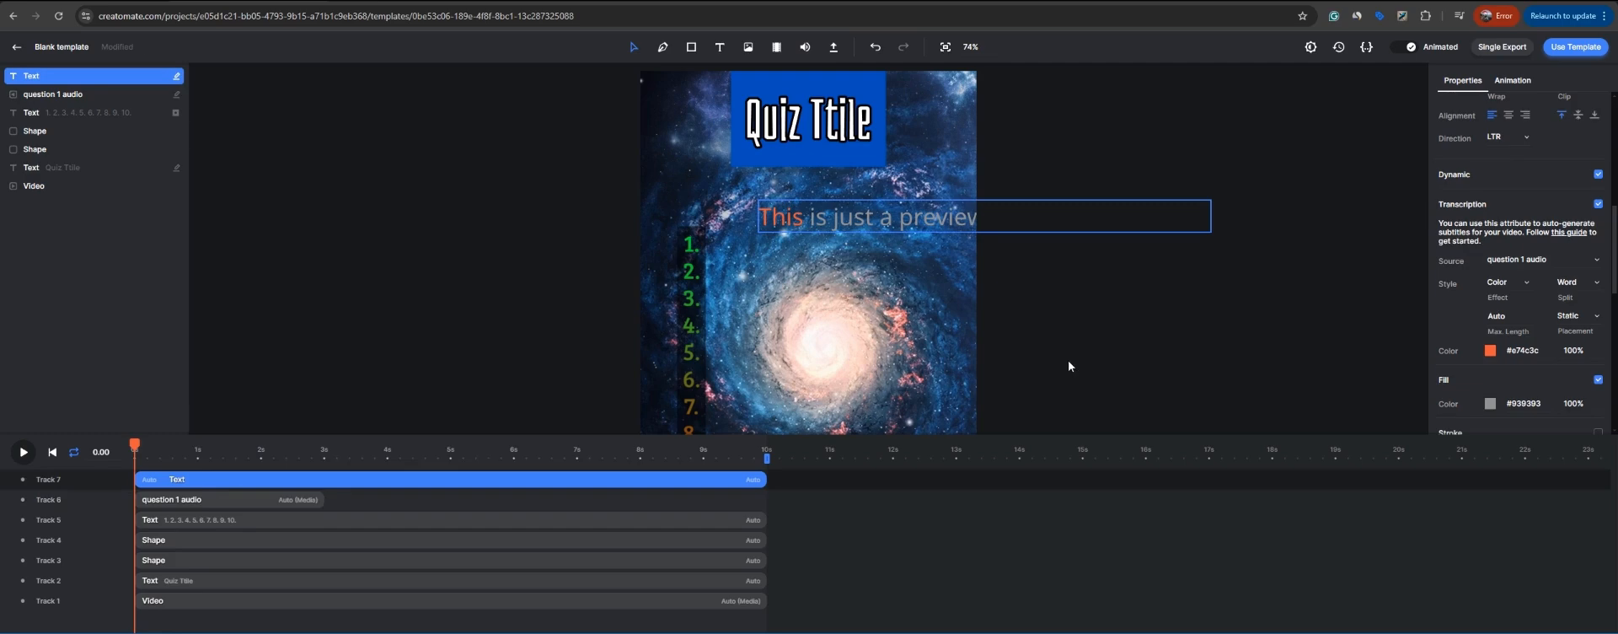
mouse_move(1449, 266)
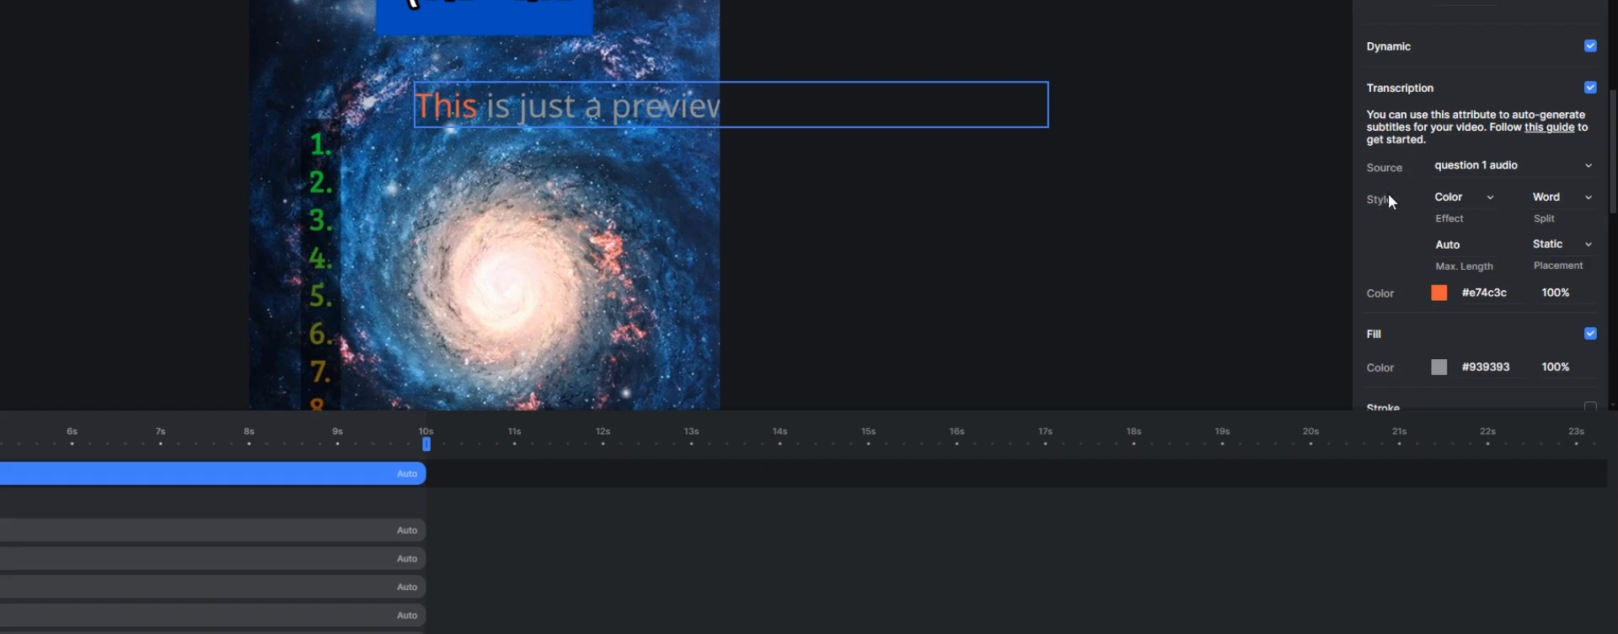
drag(623, 105, 539, 78)
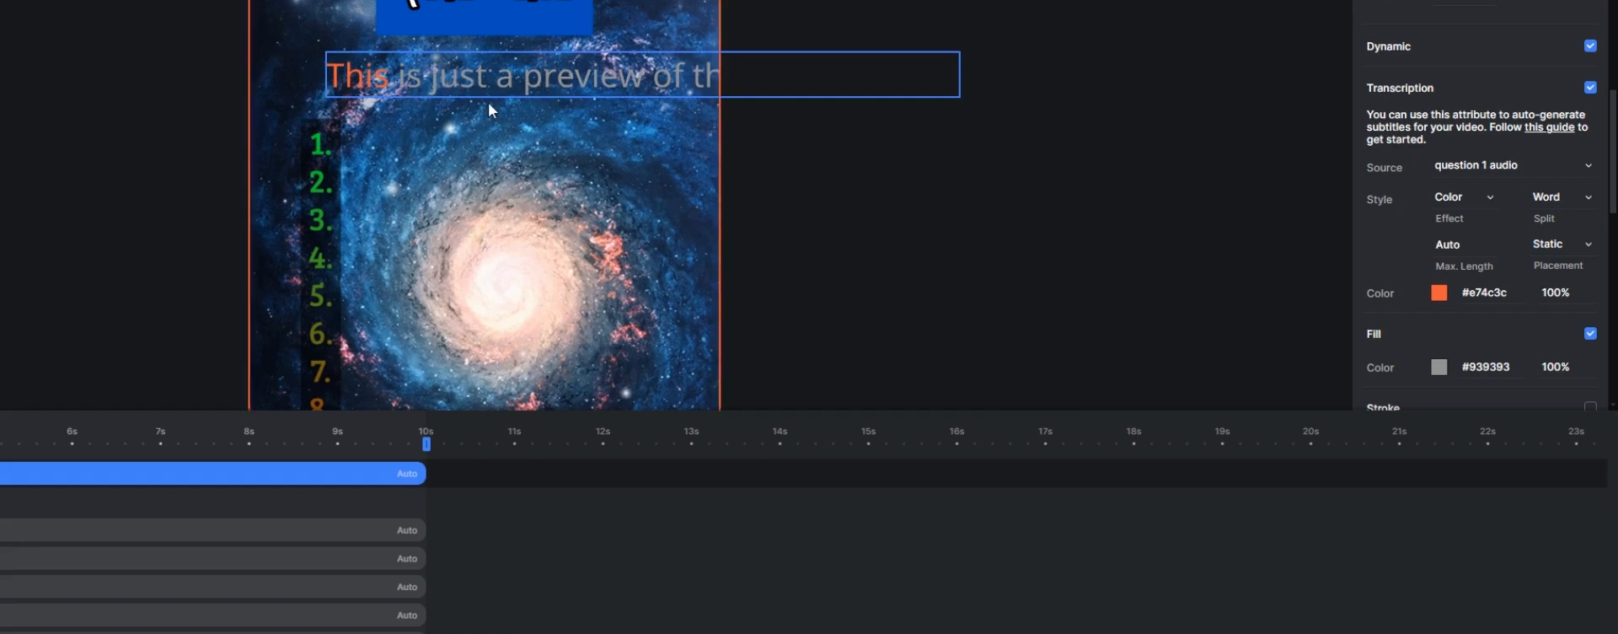
drag(553, 76, 483, 67)
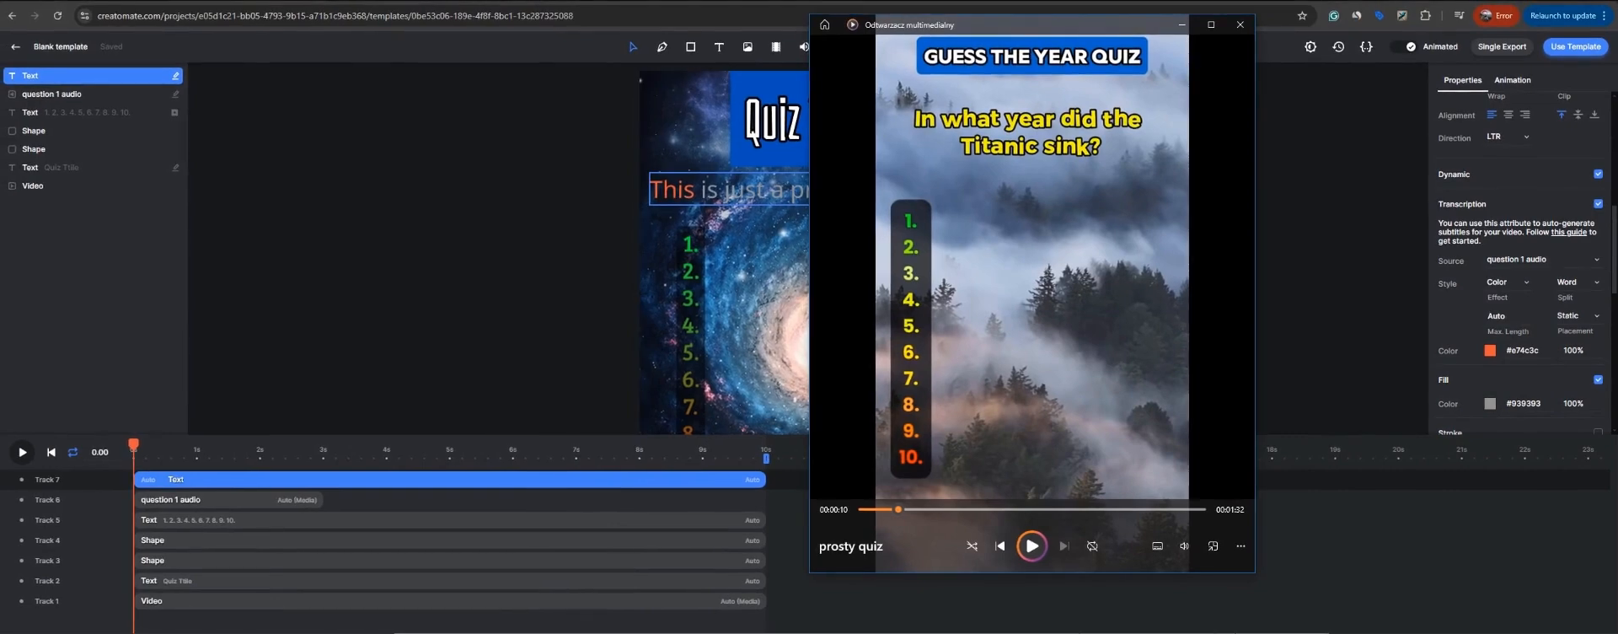
Step: Set the transcription's maximum length to 1 and position the single word centrally below the quiz title
click(1458, 304)
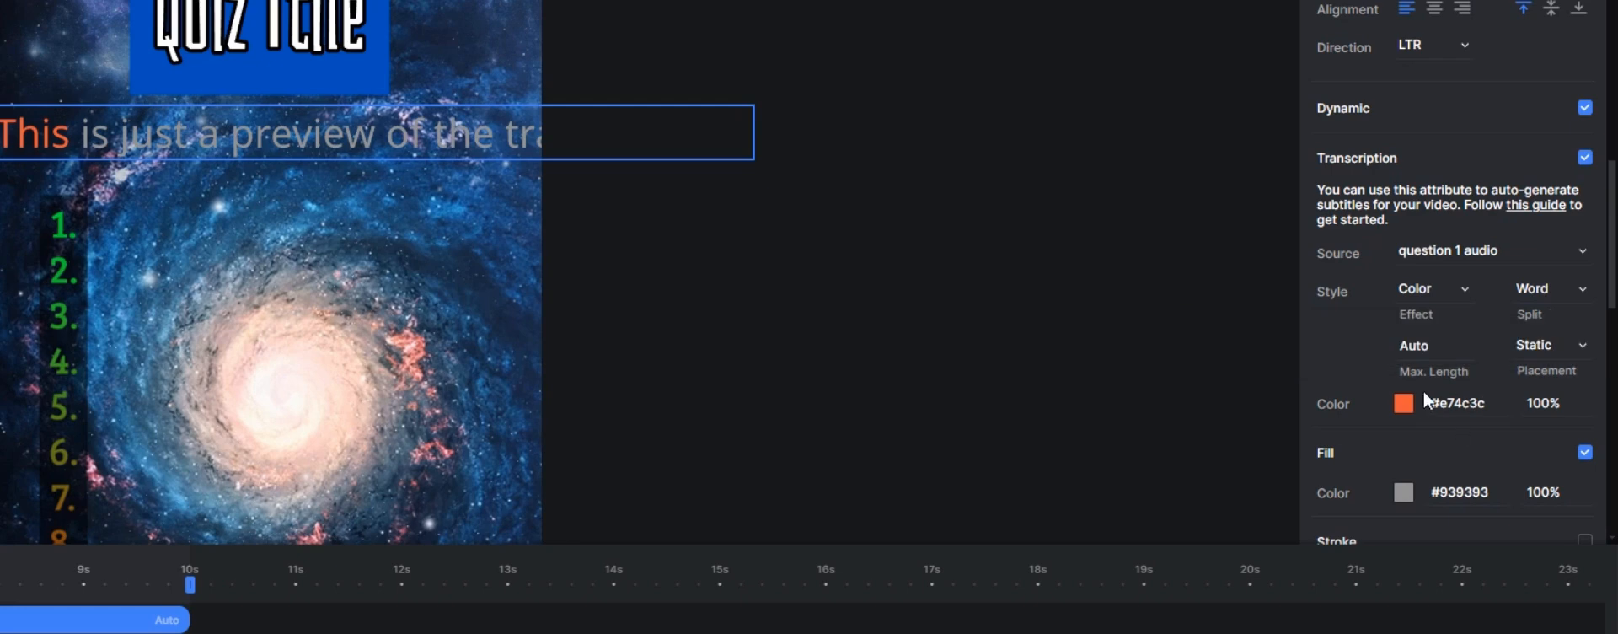
click(1433, 346)
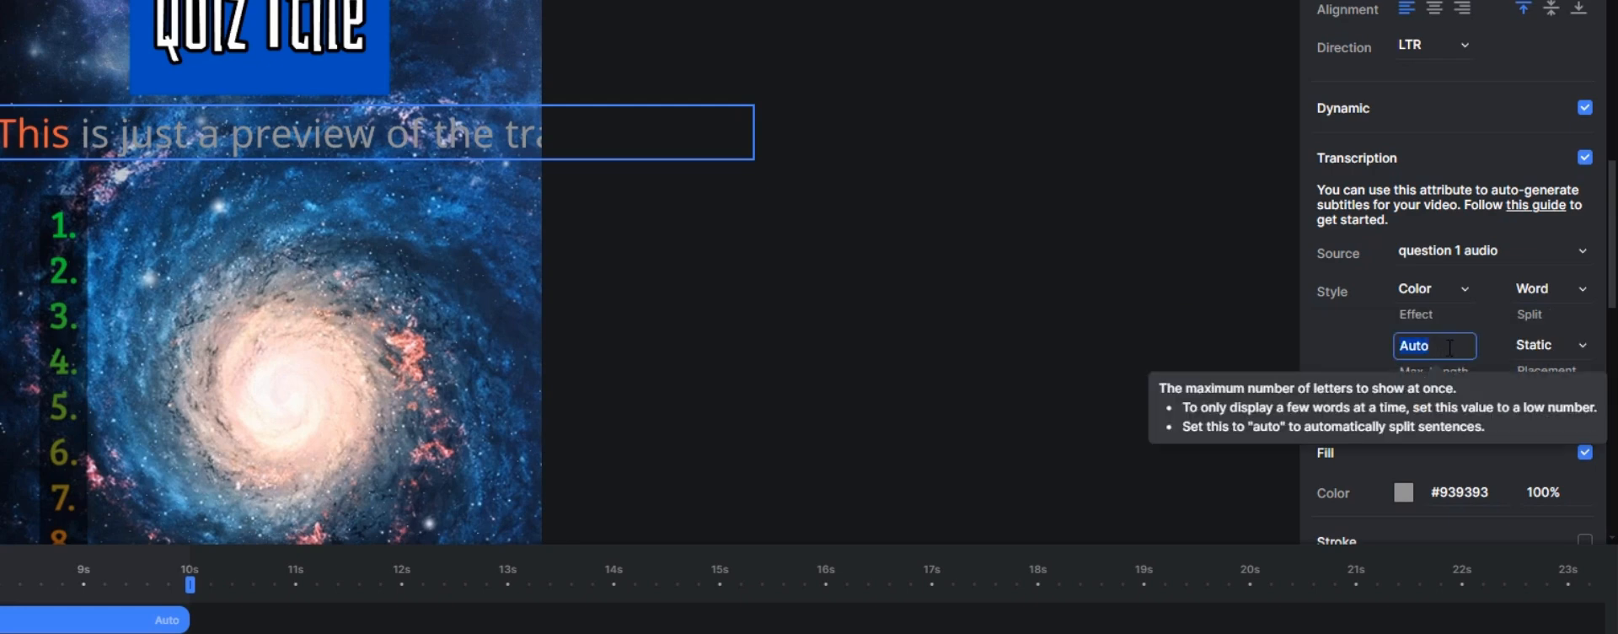
text(1)
key(Return)
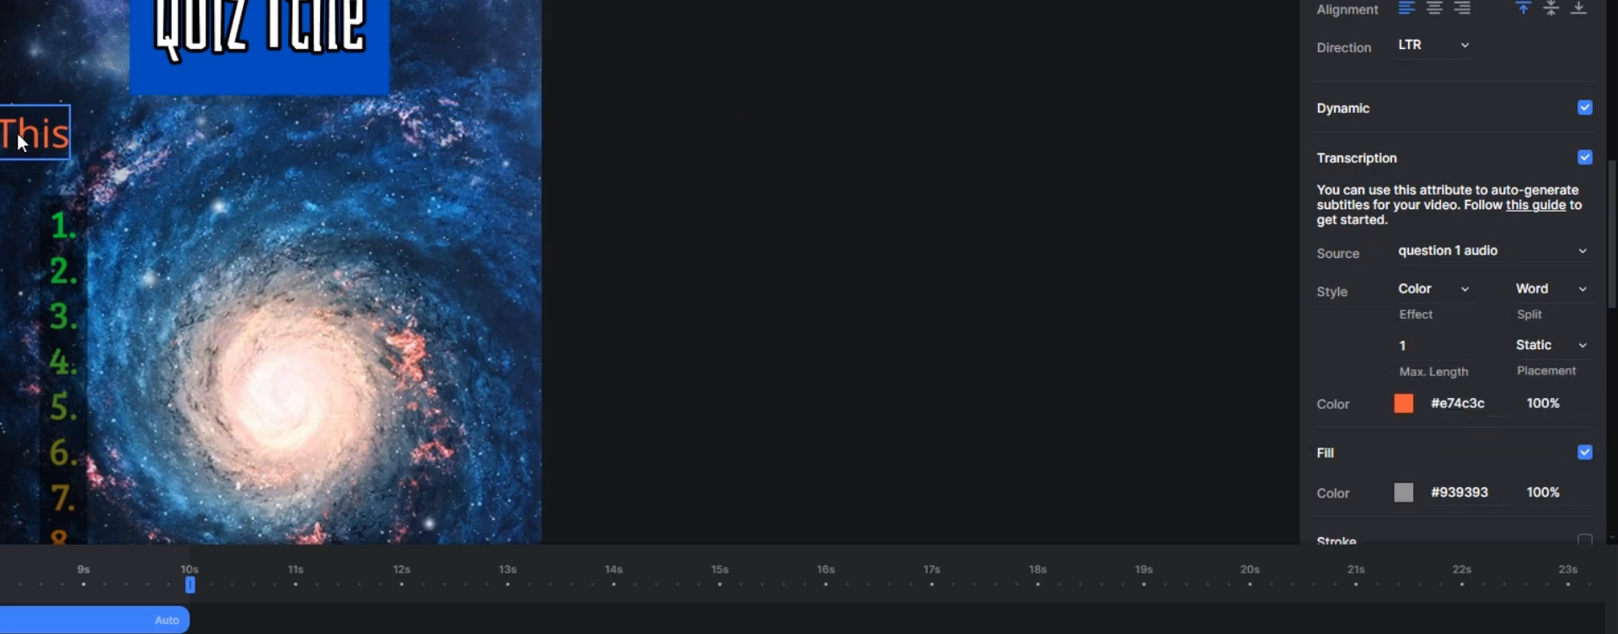
drag(34, 137, 256, 123)
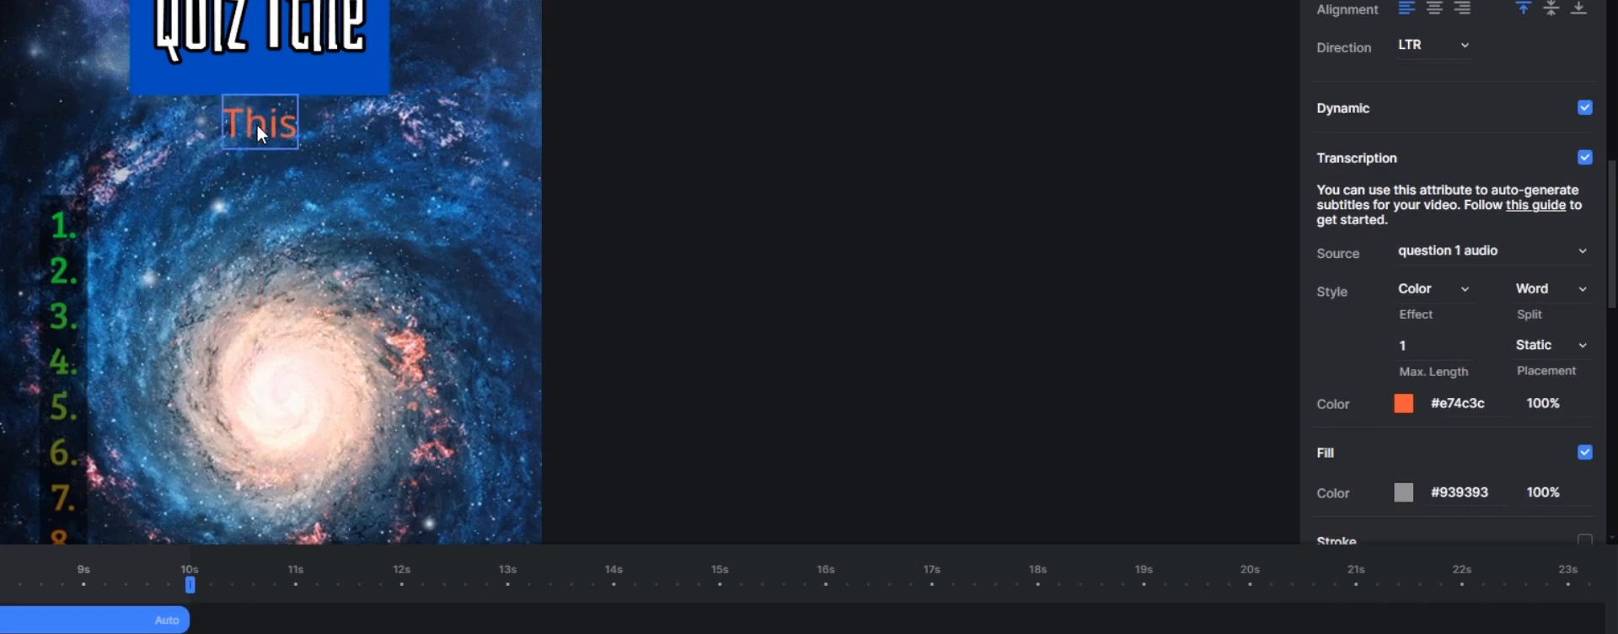
Step: Set the subtitle's transcription color and fill color to white (#ffffff)
click(1403, 403)
drag(1305, 529, 1125, 458)
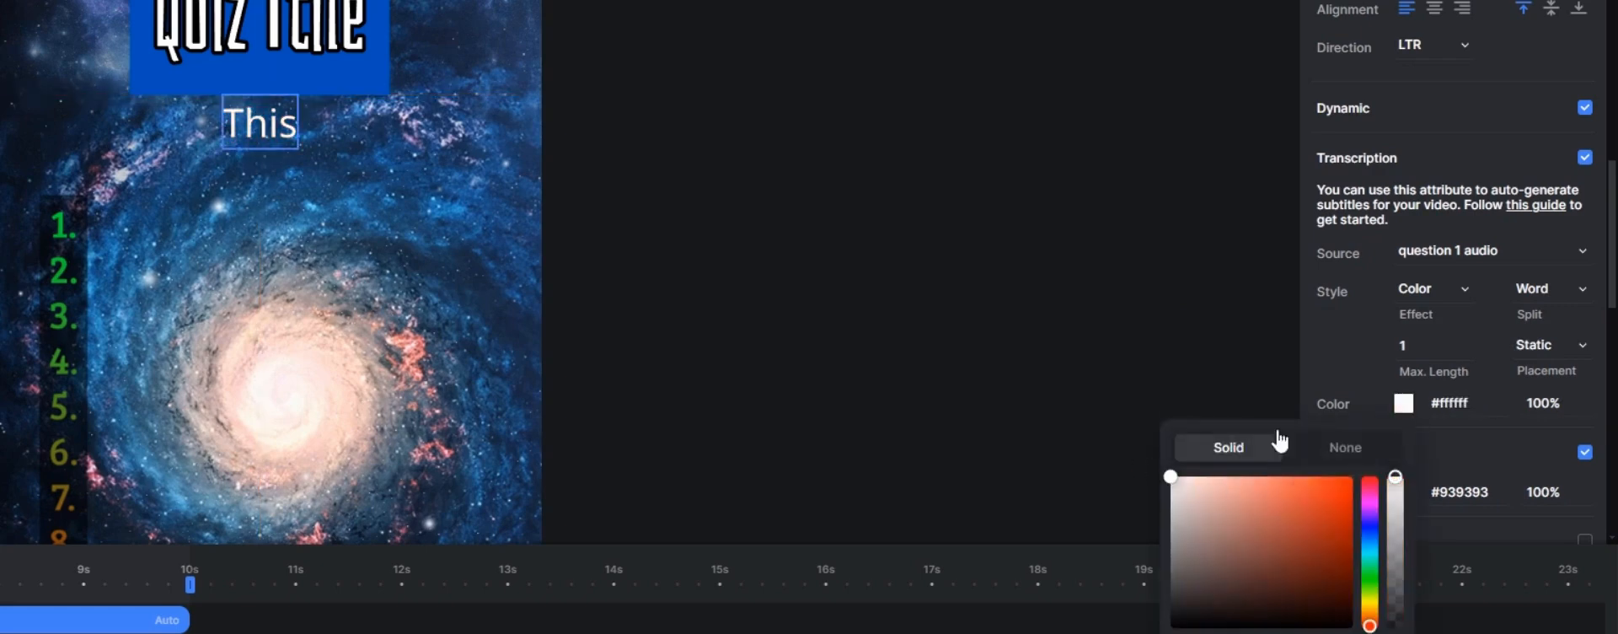
click(1340, 302)
Step: Enable a stroke on the subtitle text and make it black
scroll(1330, 347, down, 3)
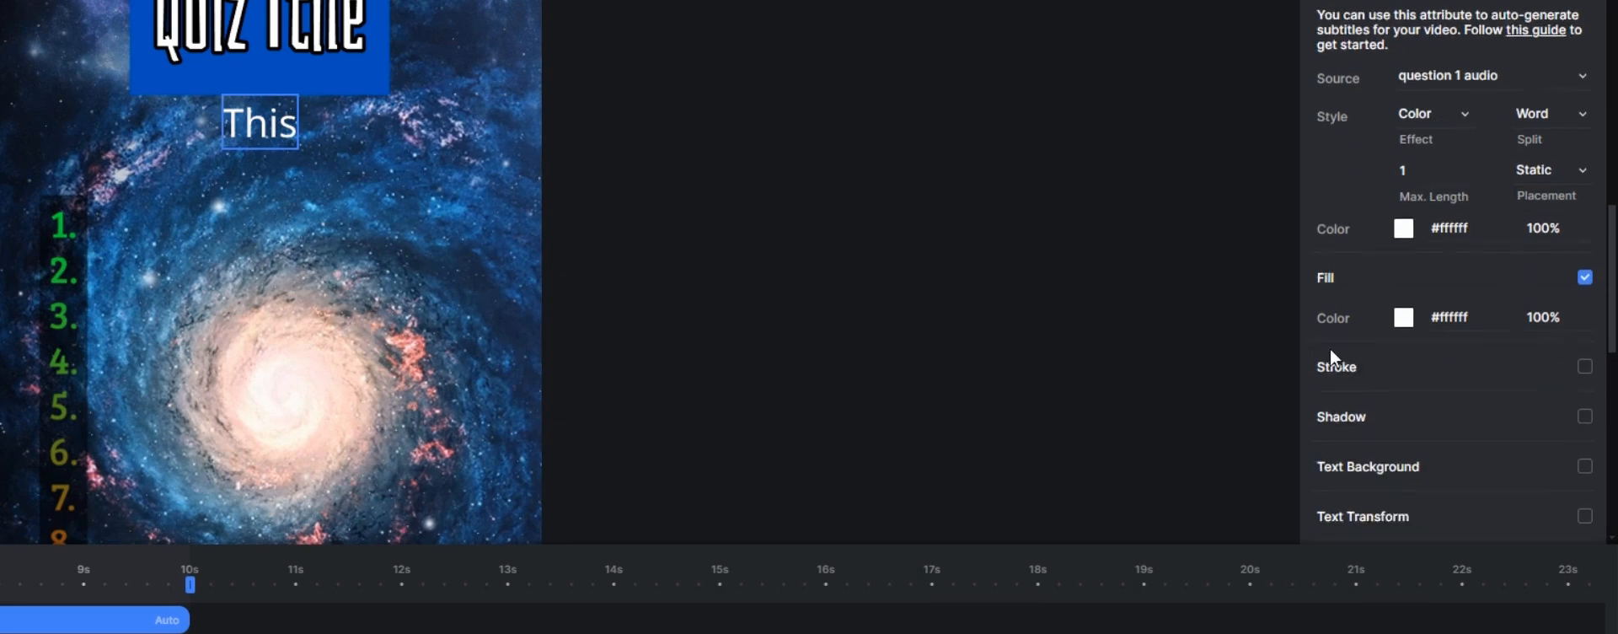
click(1584, 330)
click(1403, 369)
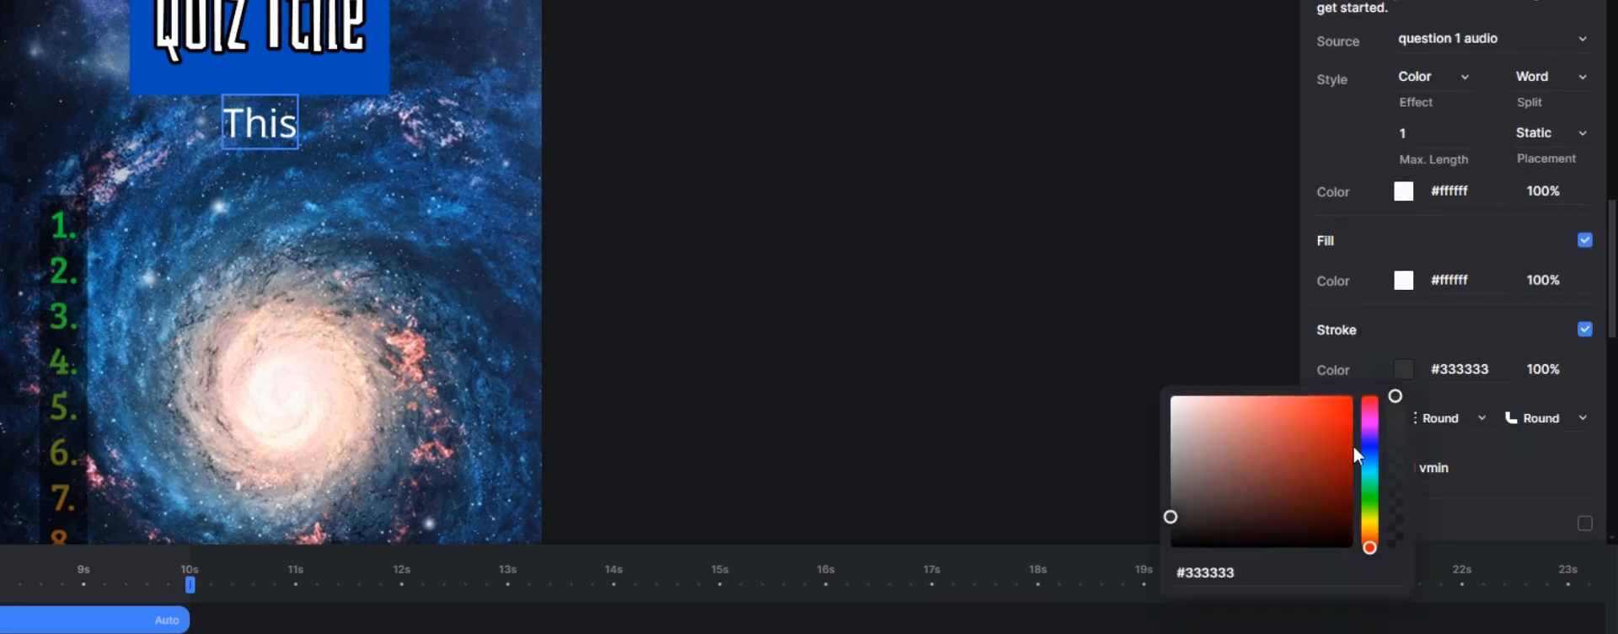
click(1283, 463)
drag(1307, 501, 1304, 546)
click(1424, 466)
Step: Change the subtitle font to Angkor from the Display category and centre-align the text
scroll(1343, 334, up, 10)
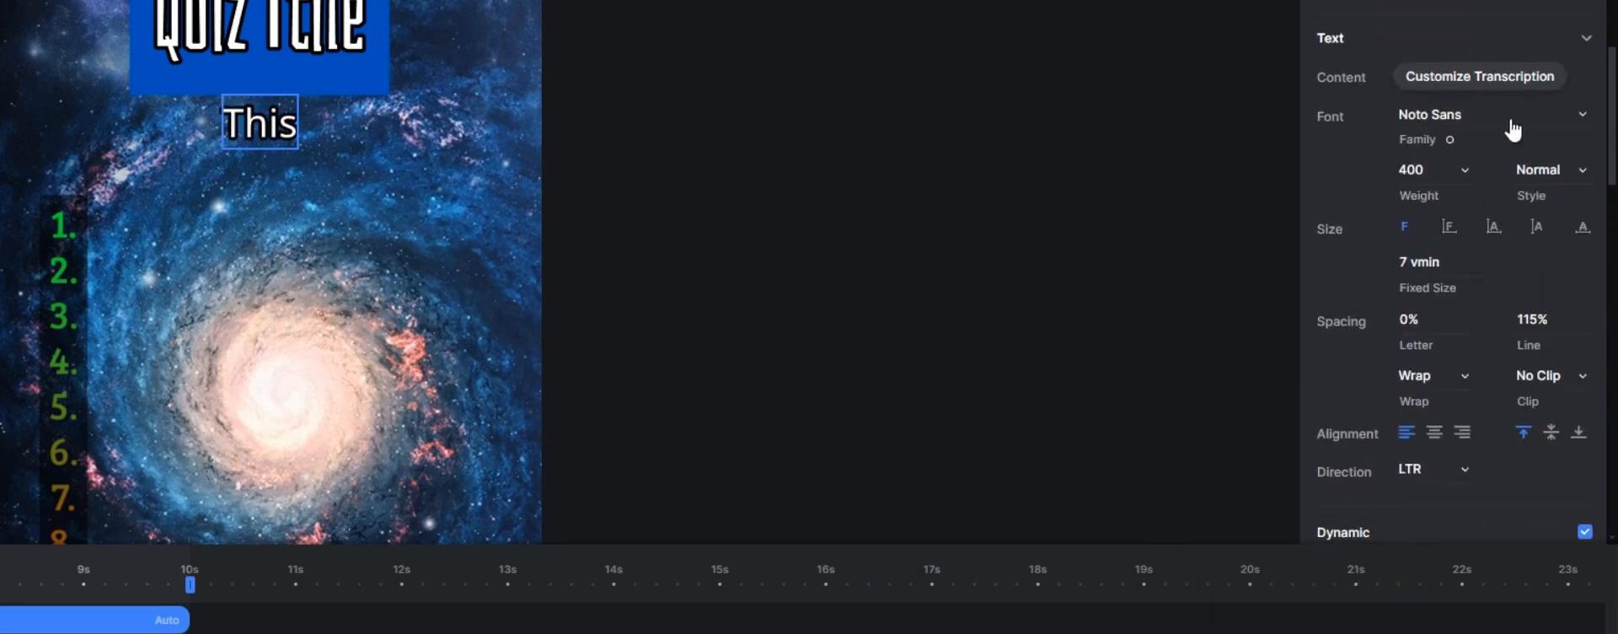
click(1576, 116)
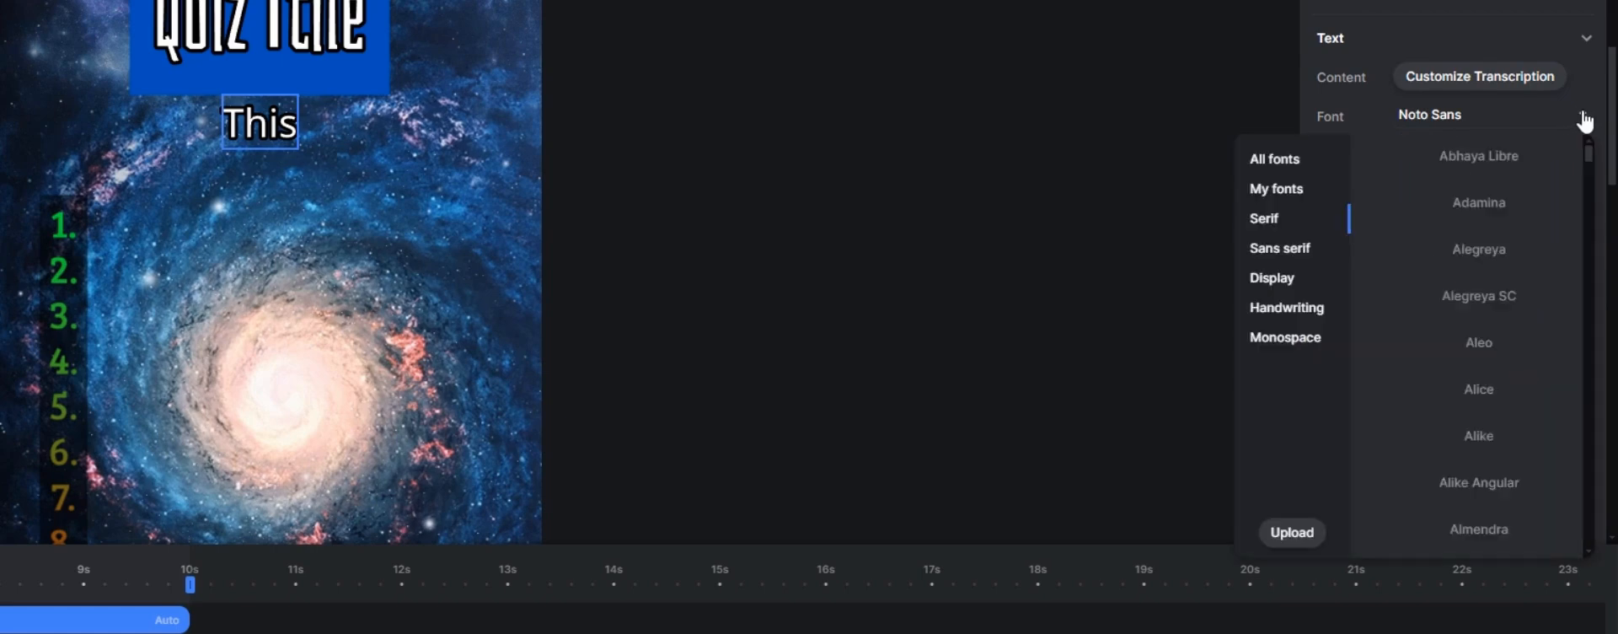
click(1279, 281)
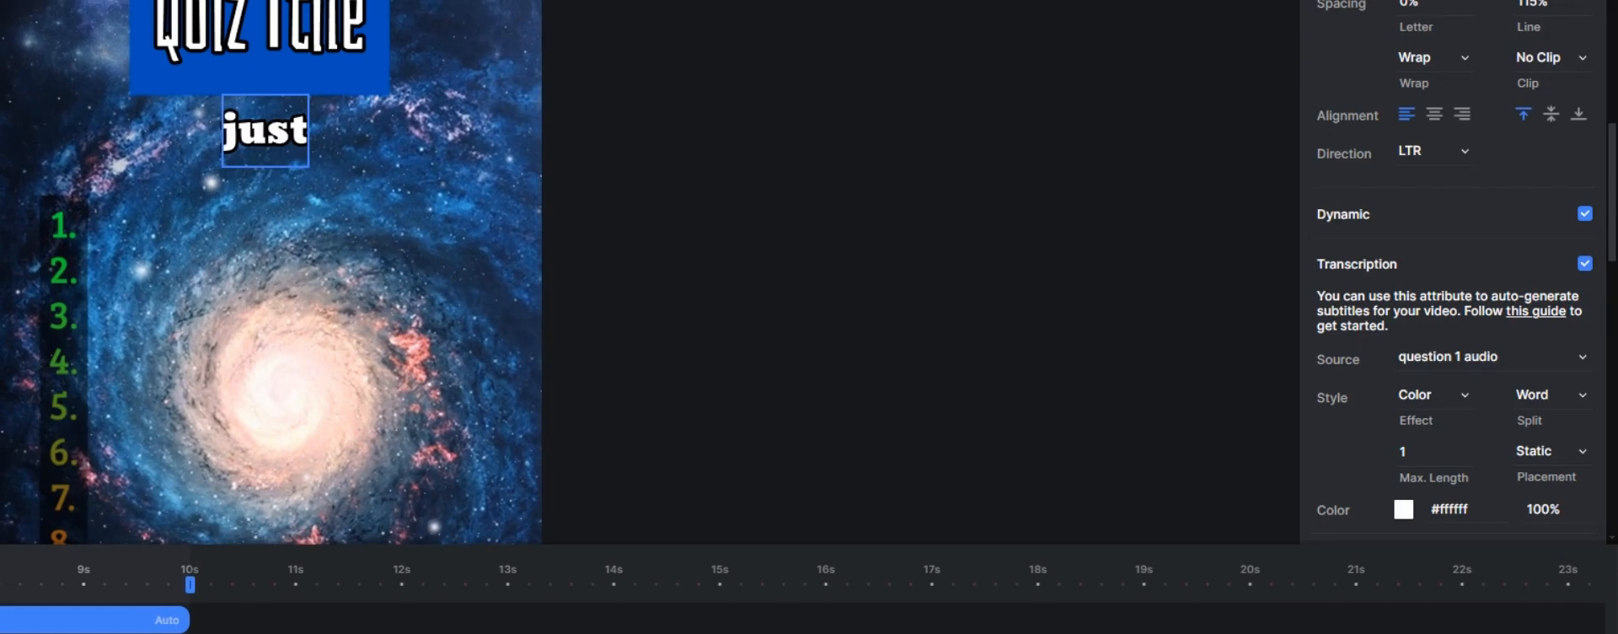
click(1437, 118)
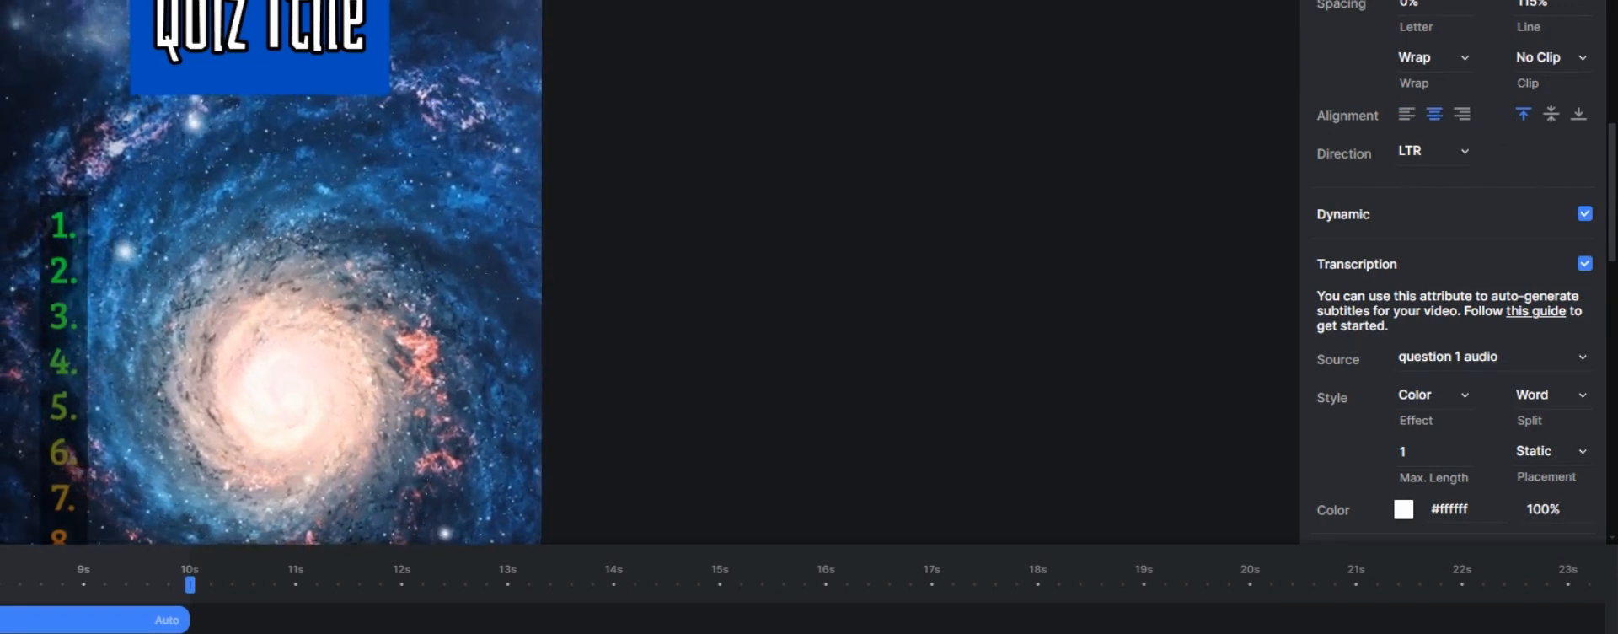
Step: Align the subtitle element to the horizontal centre of the canvas
click(380, 320)
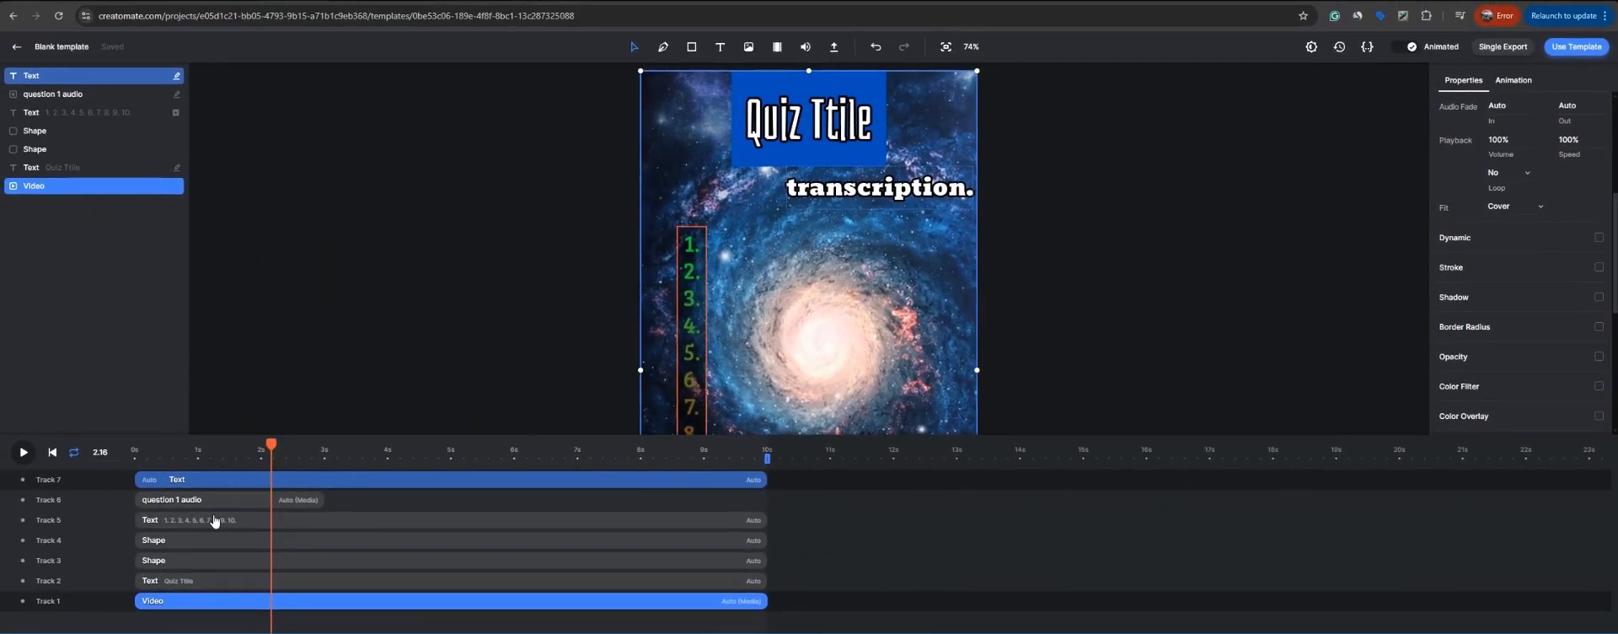
click(372, 480)
scroll(1529, 306, up, 5)
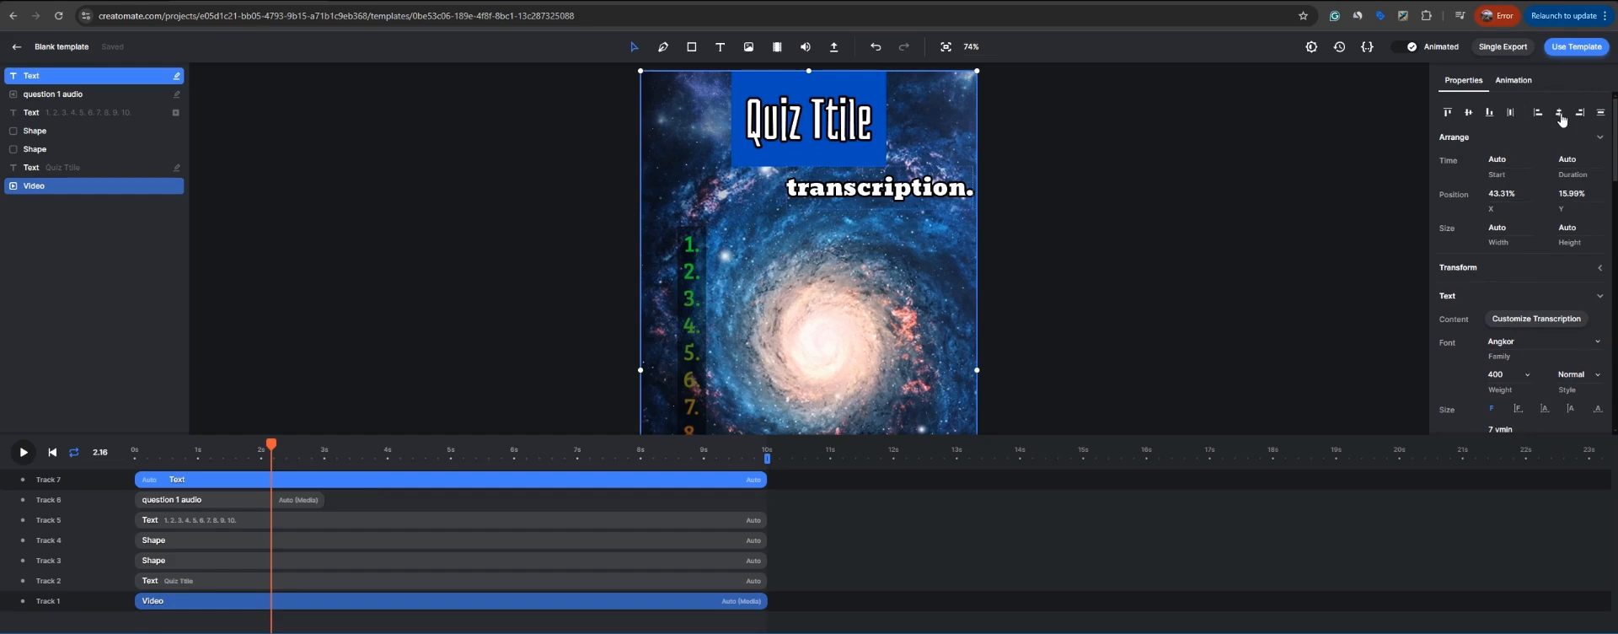
click(1560, 120)
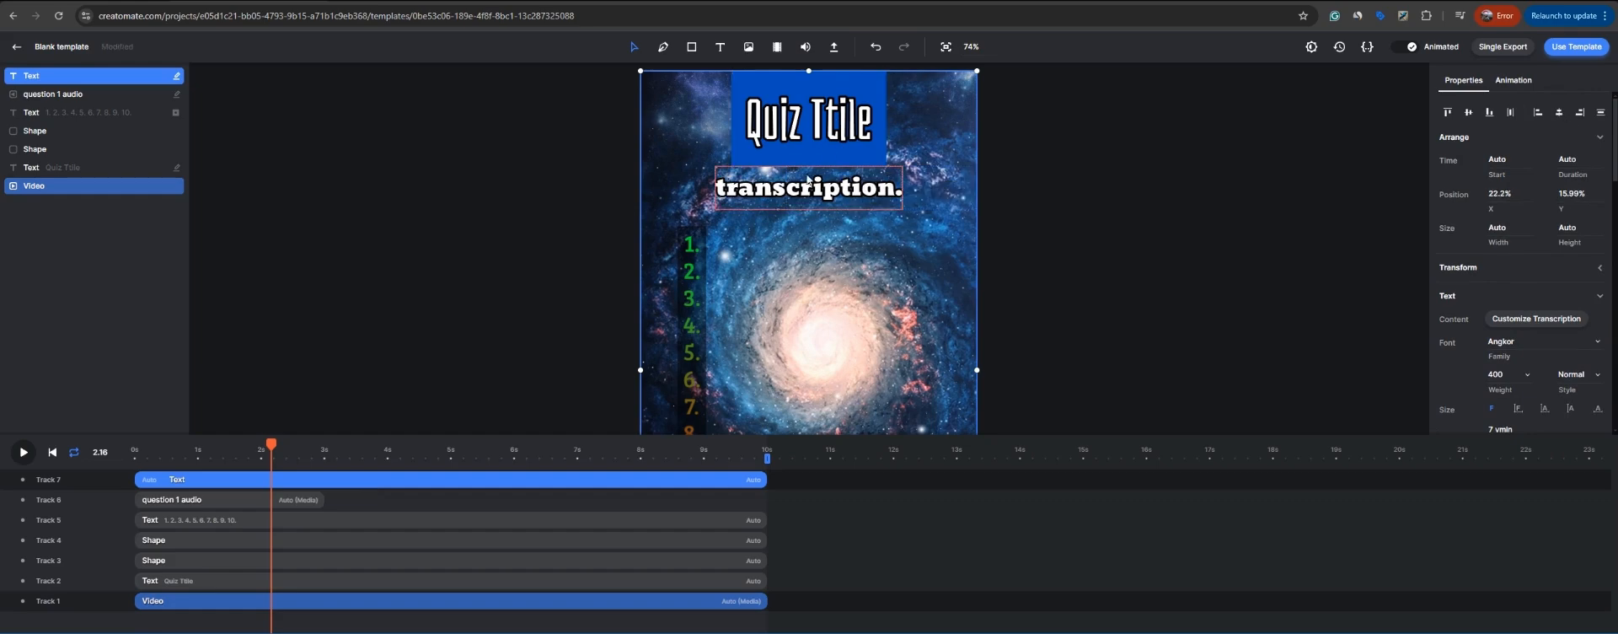
Step: Check the subtitle at other times, move it to about 36% X, and return the playhead to the start
click(278, 453)
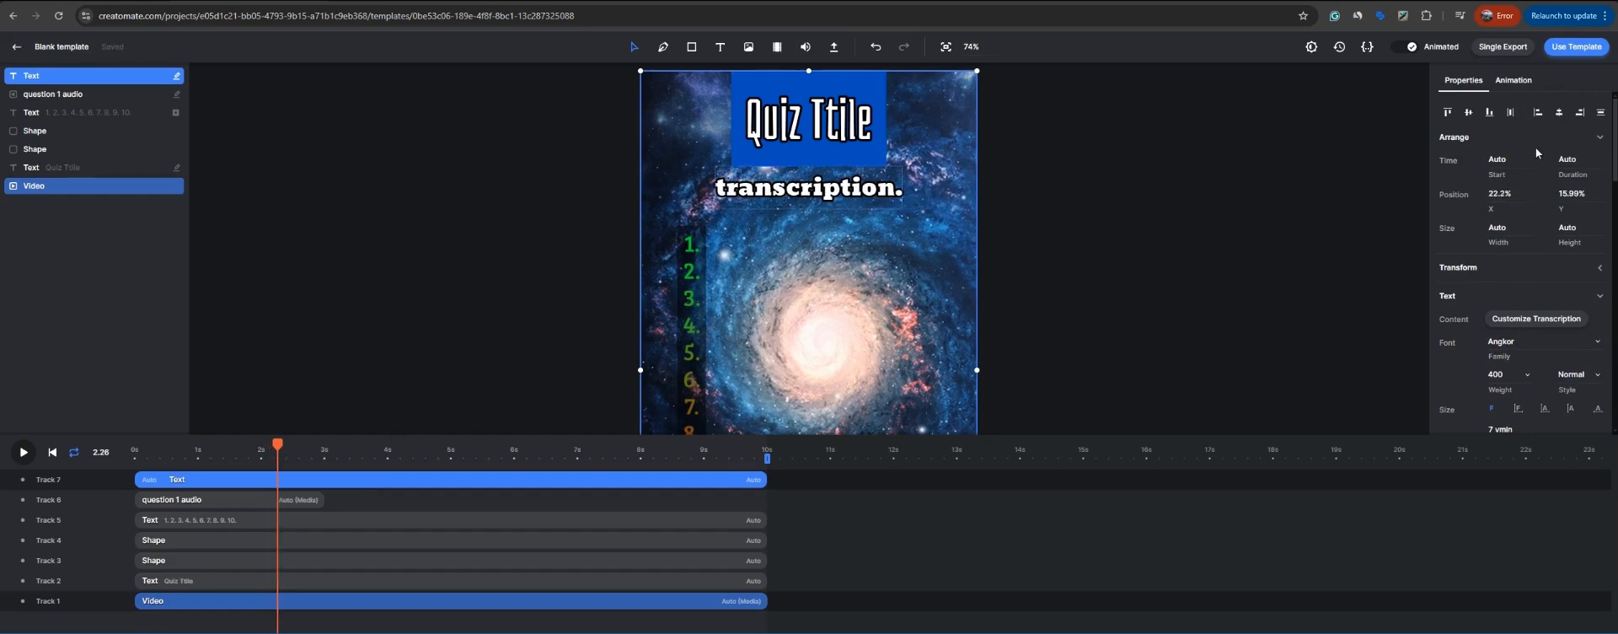
click(466, 453)
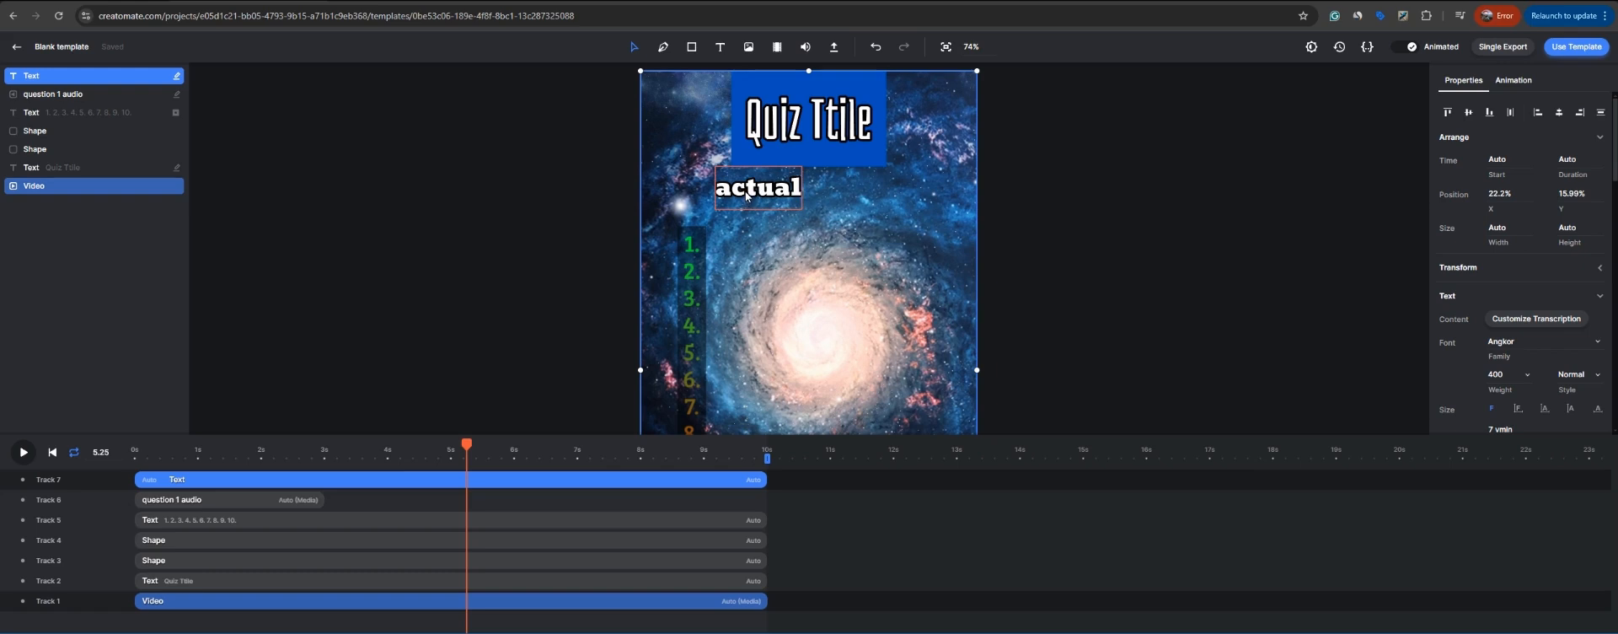
drag(746, 196, 798, 192)
key(Home)
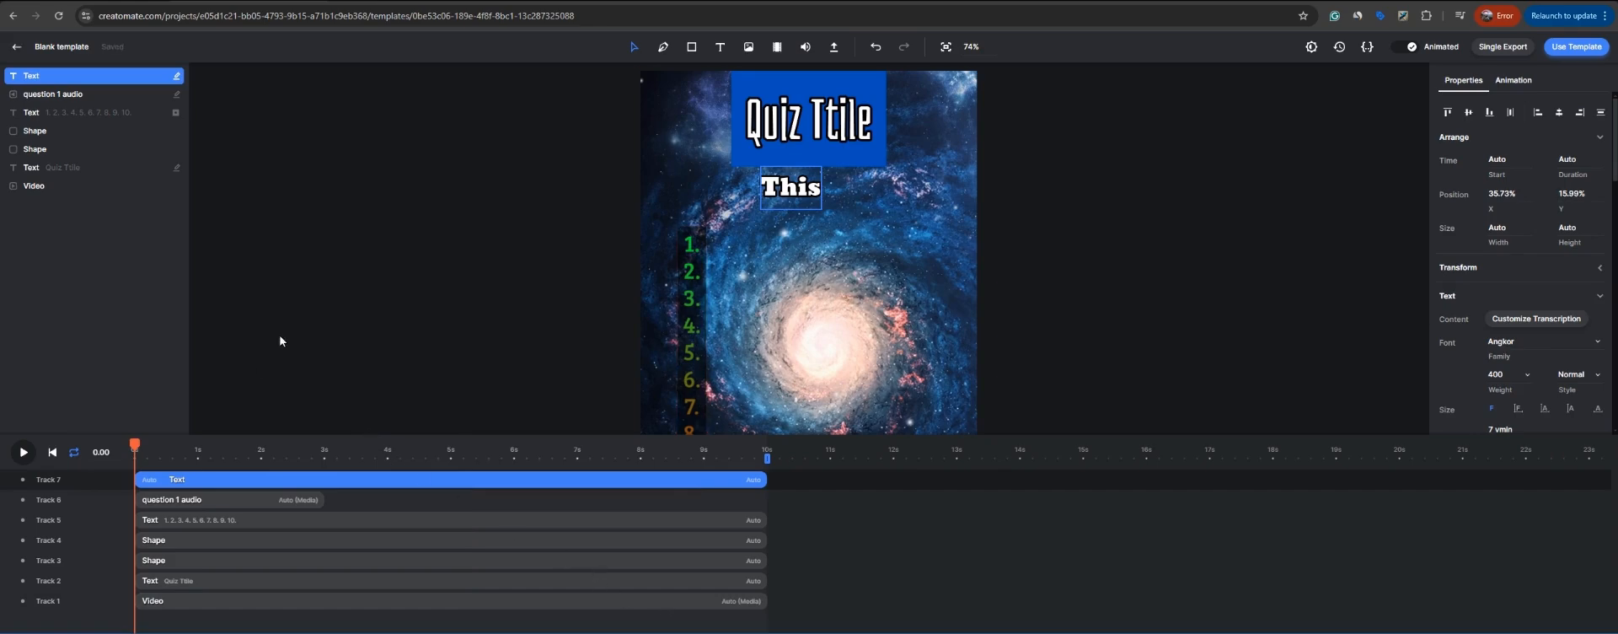
Step: Rename the subtitle text element as "question 1 text" and preview it at about 1.4 seconds
right_click(174, 477)
click(209, 326)
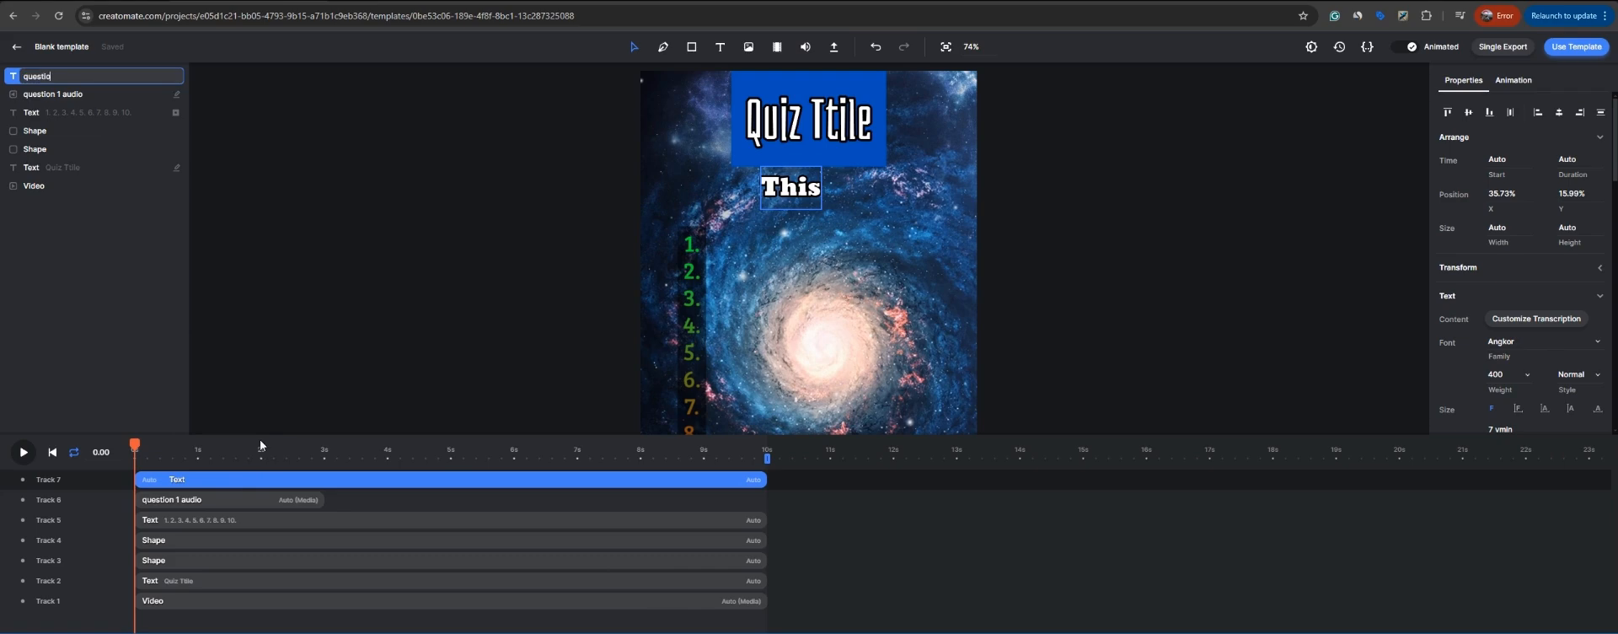
click(221, 444)
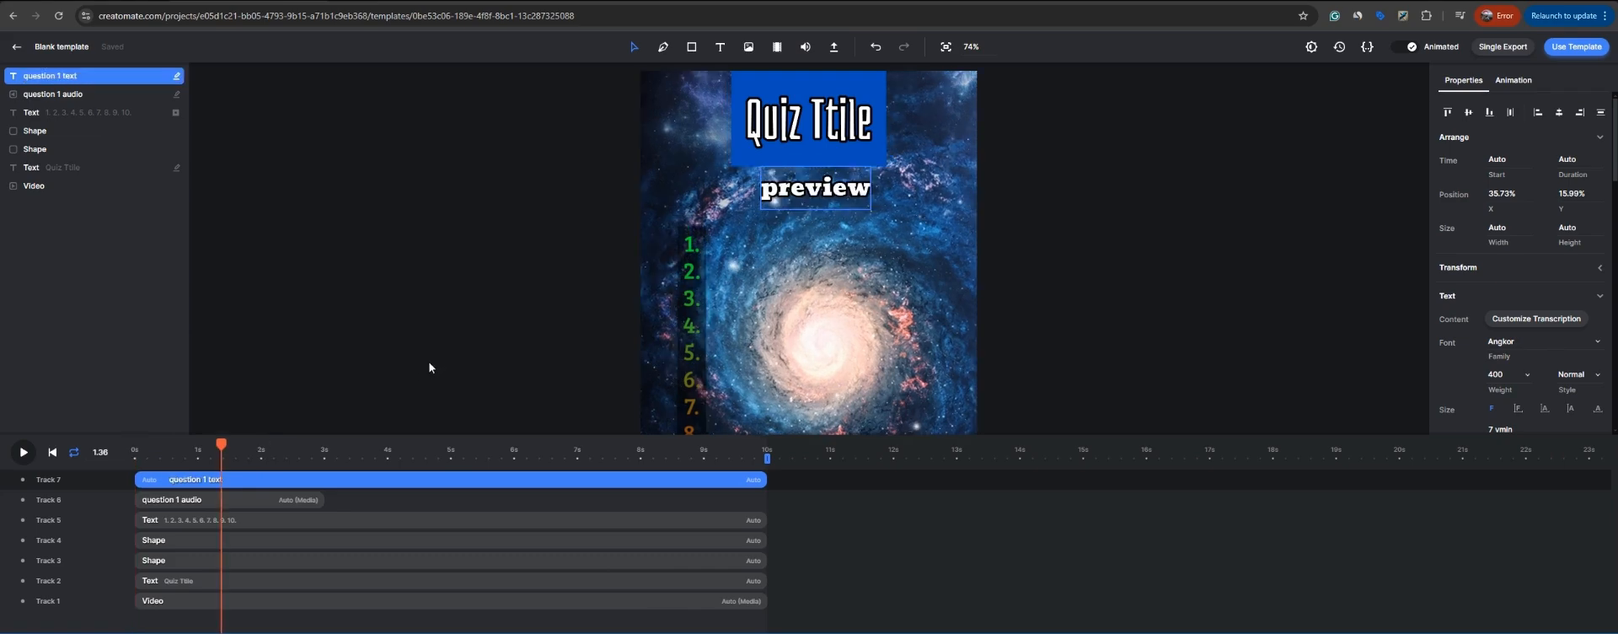
Step: Group the question 1 audio and question 1 text elements into one composition
click(256, 504)
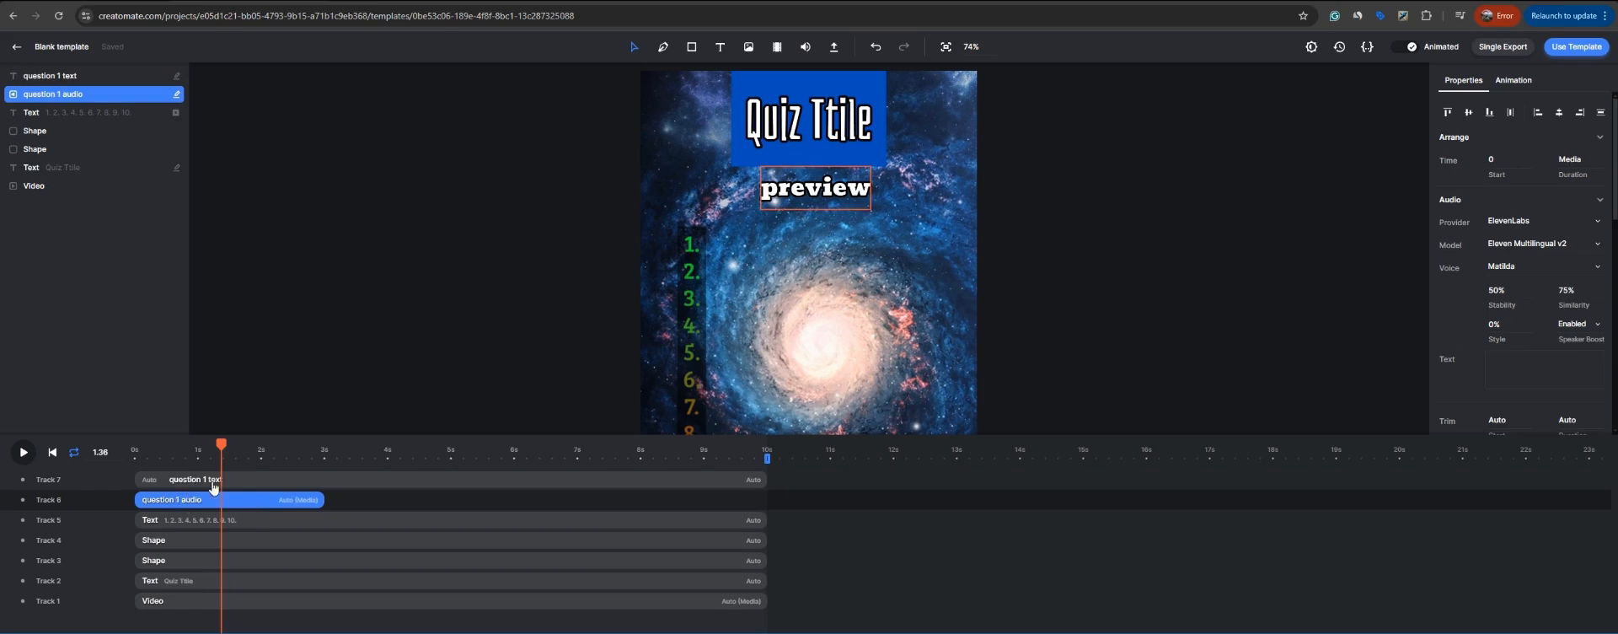
shift+click(266, 485)
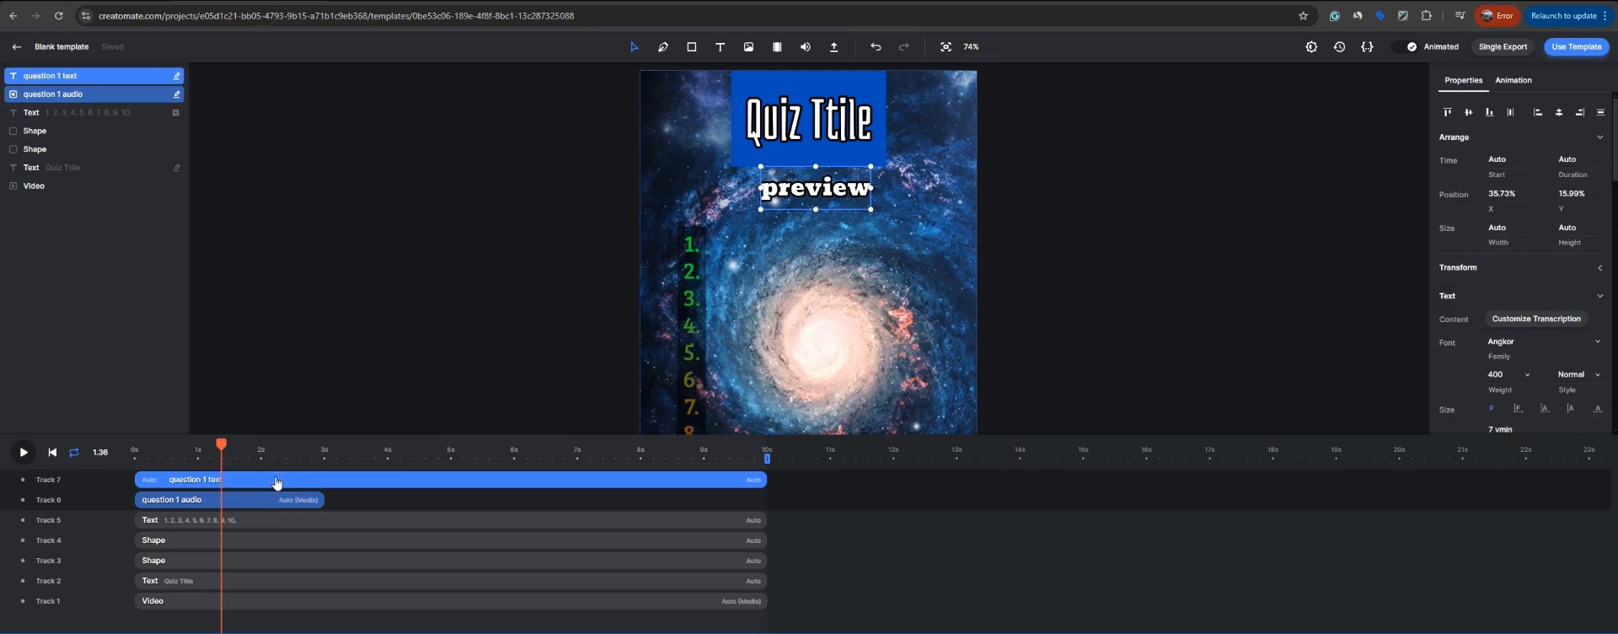
right_click(273, 482)
click(286, 464)
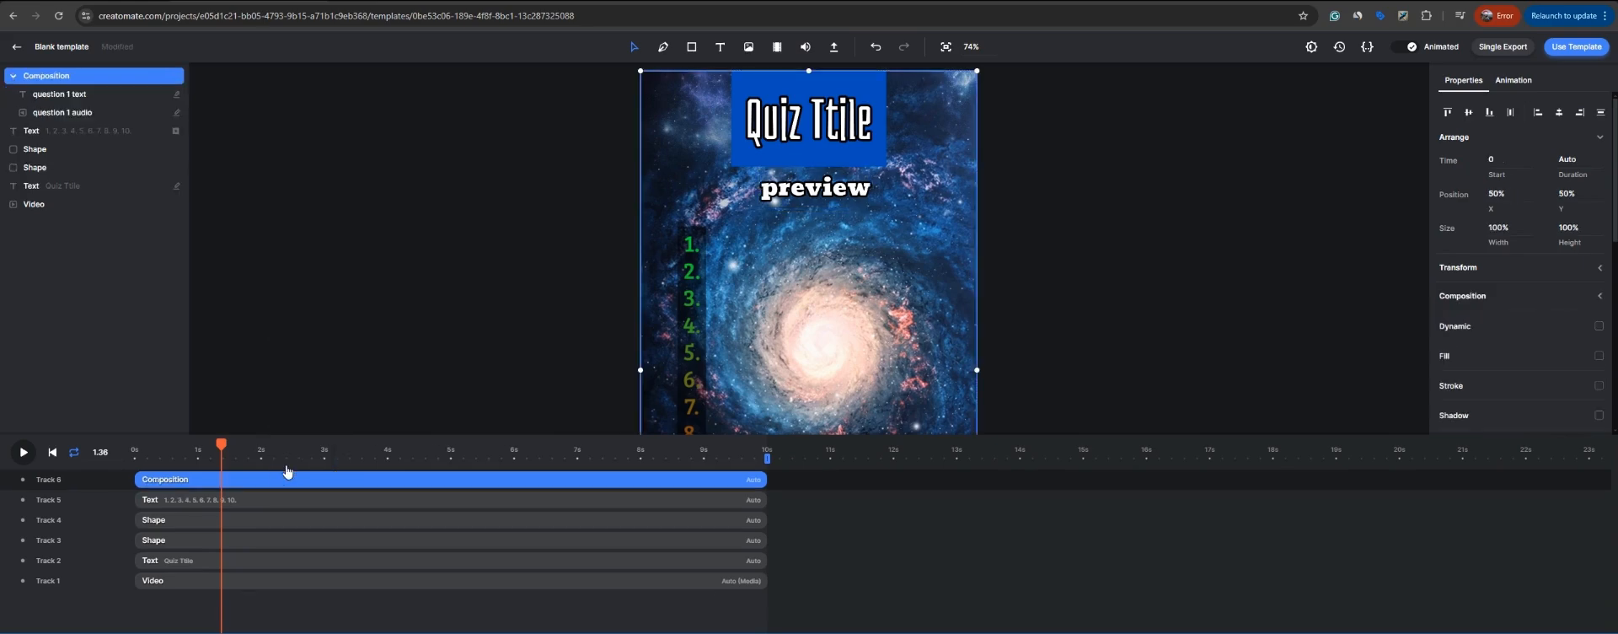
right_click(172, 480)
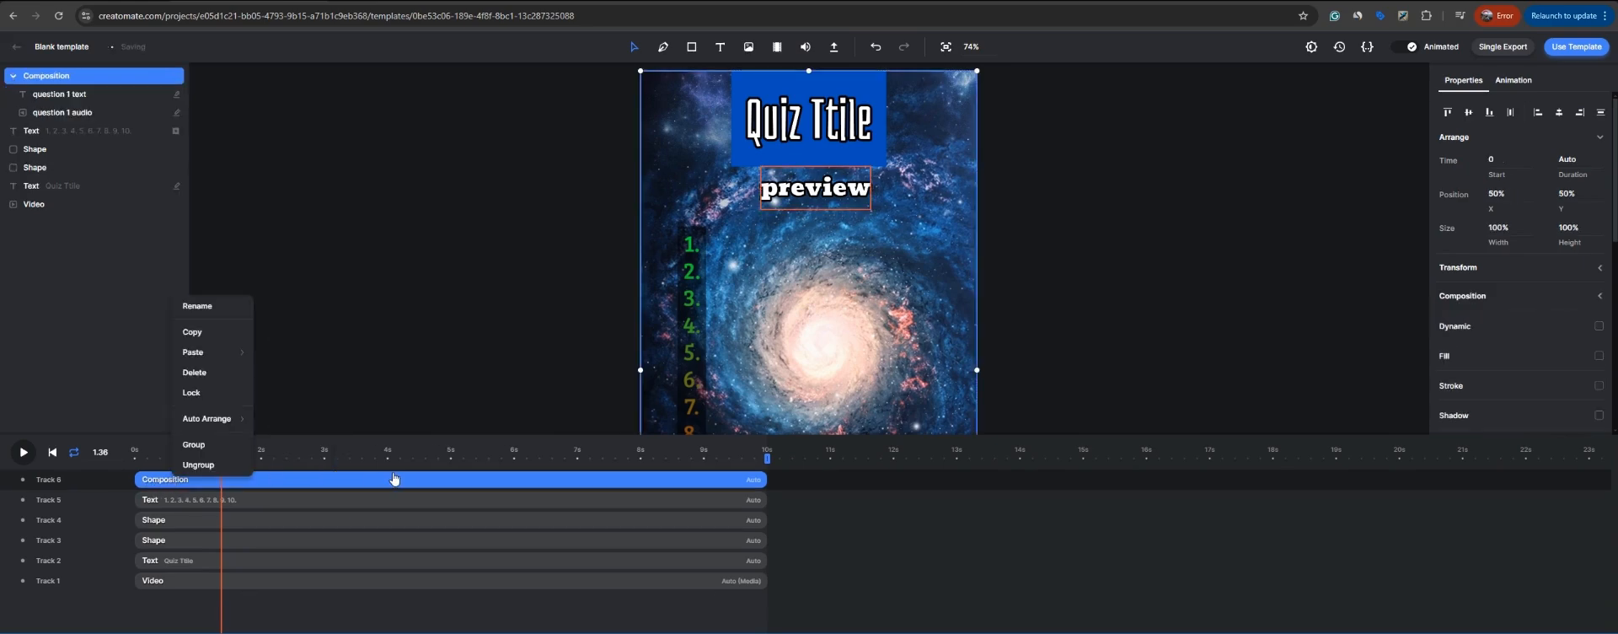
click(809, 542)
click(289, 482)
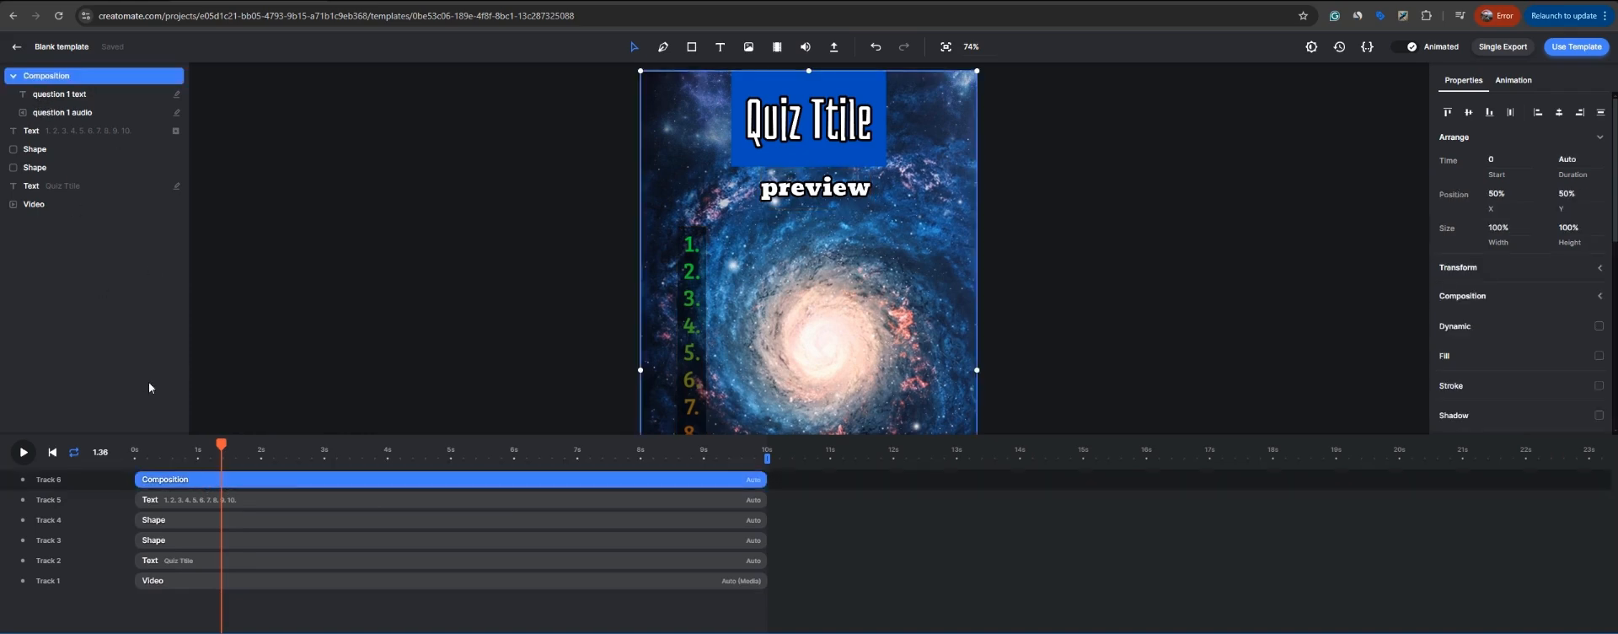
Step: Return the playhead to the start and open the composition containing the question 1 text and audio for editing
click(138, 449)
click(128, 113)
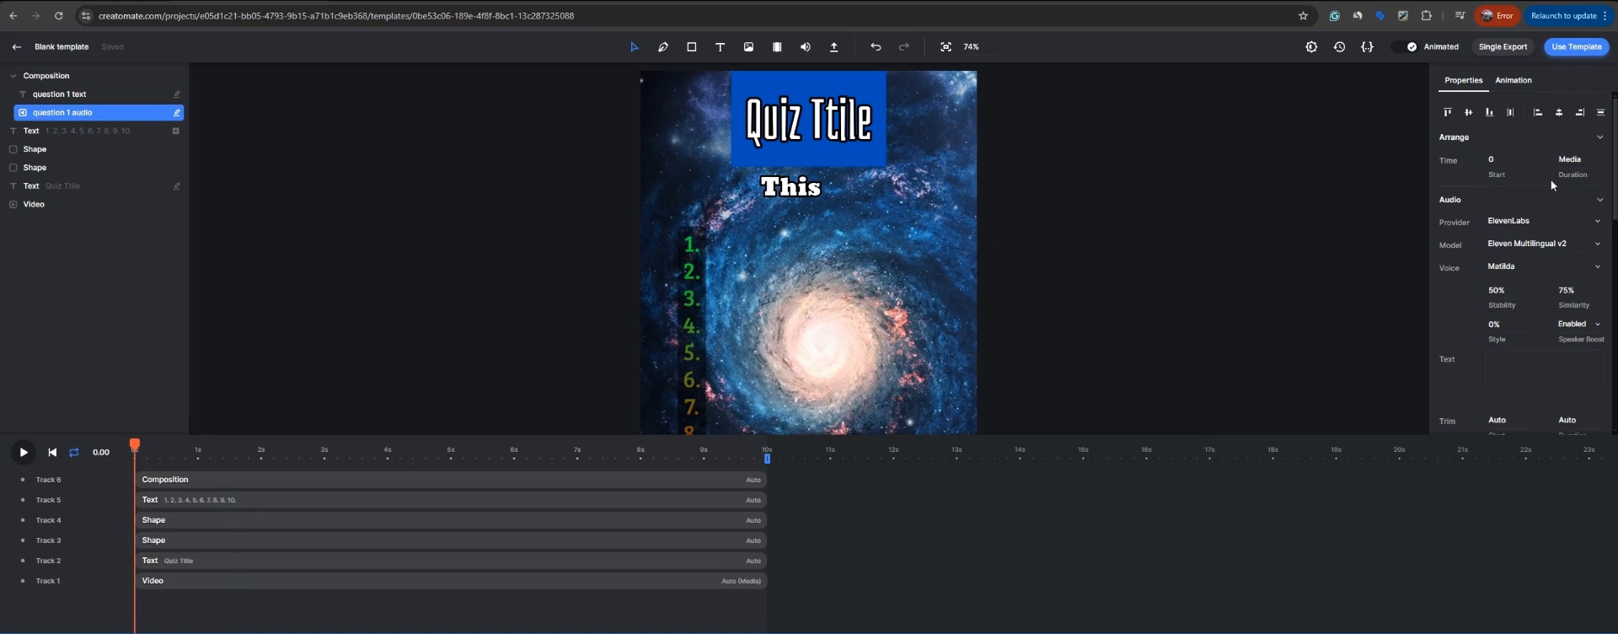
click(67, 96)
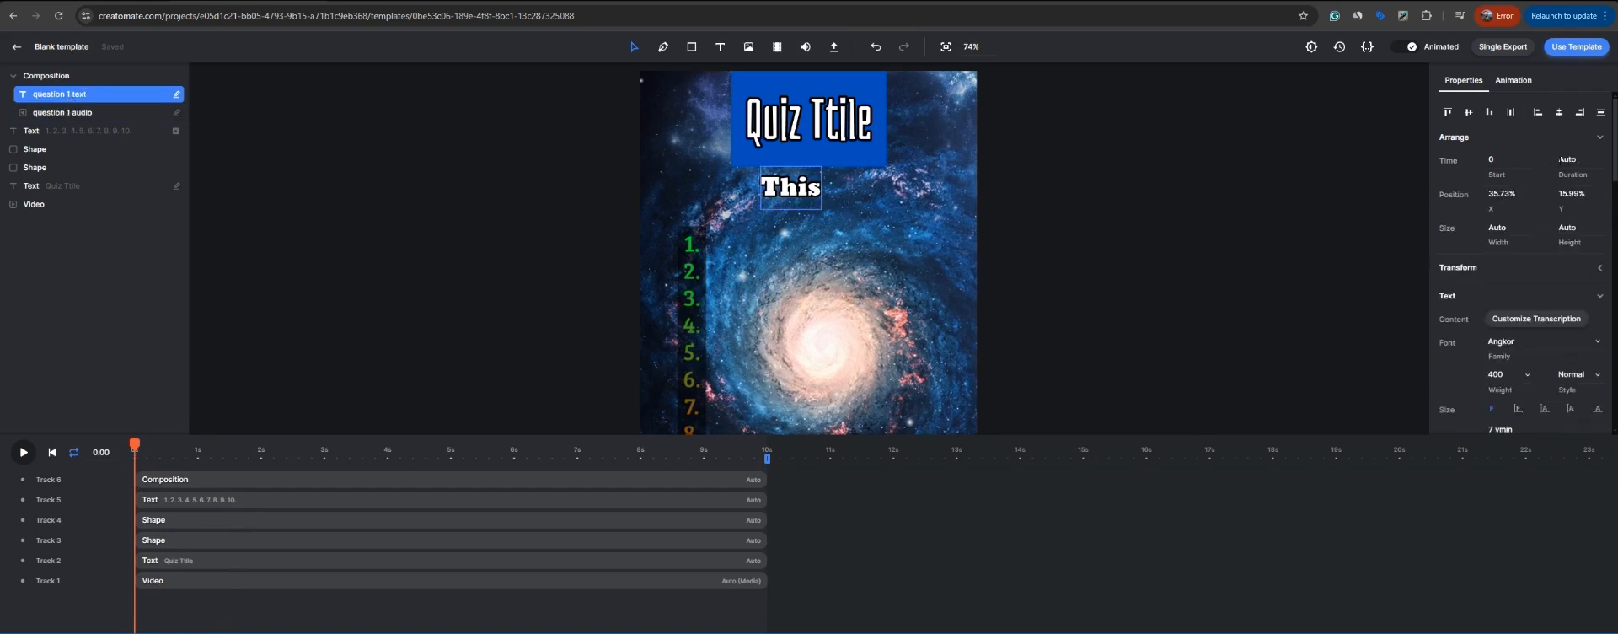
click(563, 482)
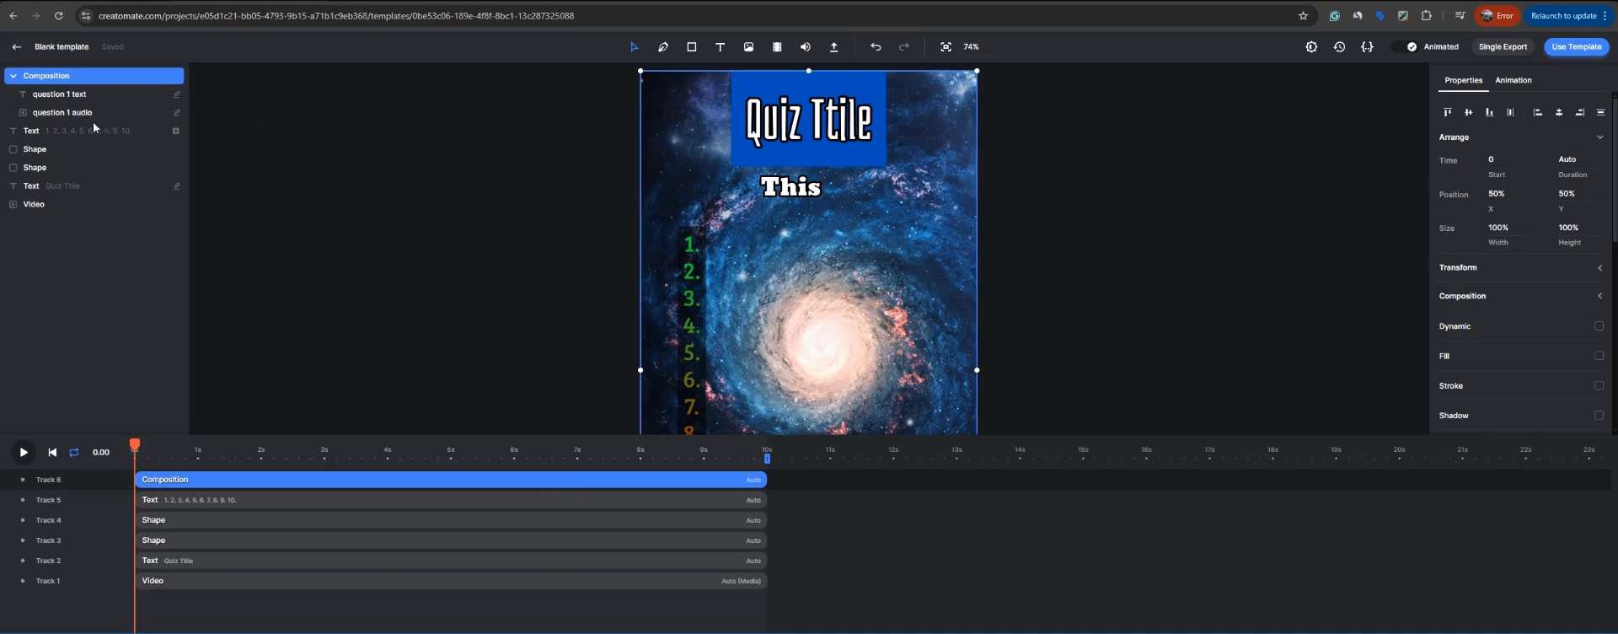
click(59, 95)
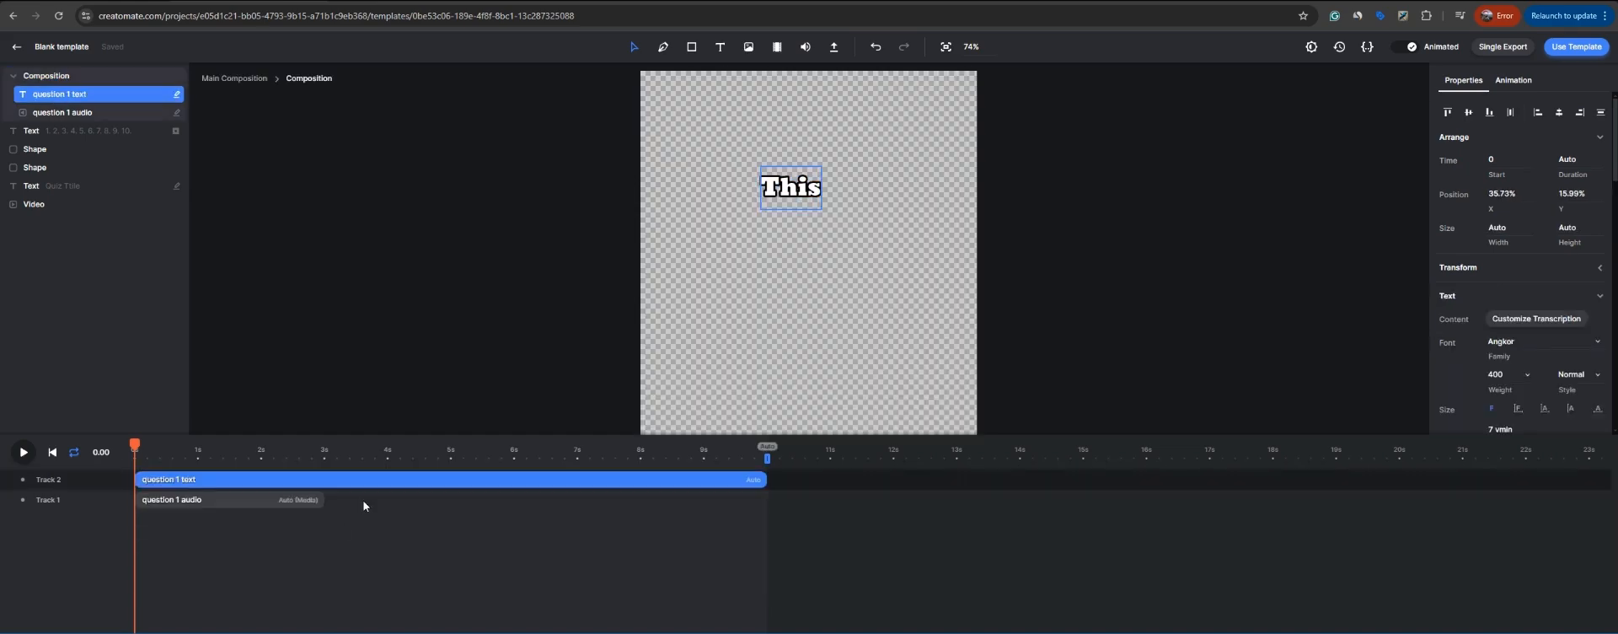
Step: Add an audio element to the open composition and place it directly after the question 1 audio on the same track
click(176, 543)
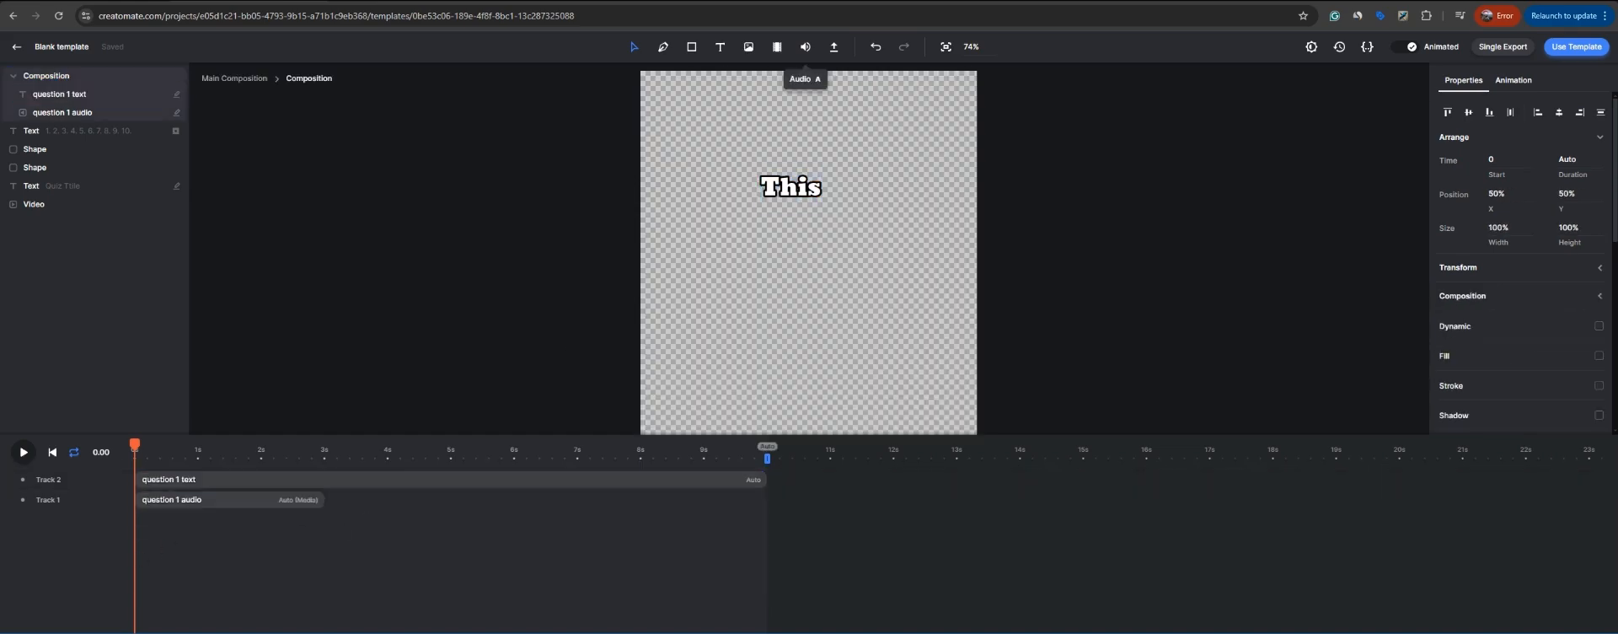
click(780, 48)
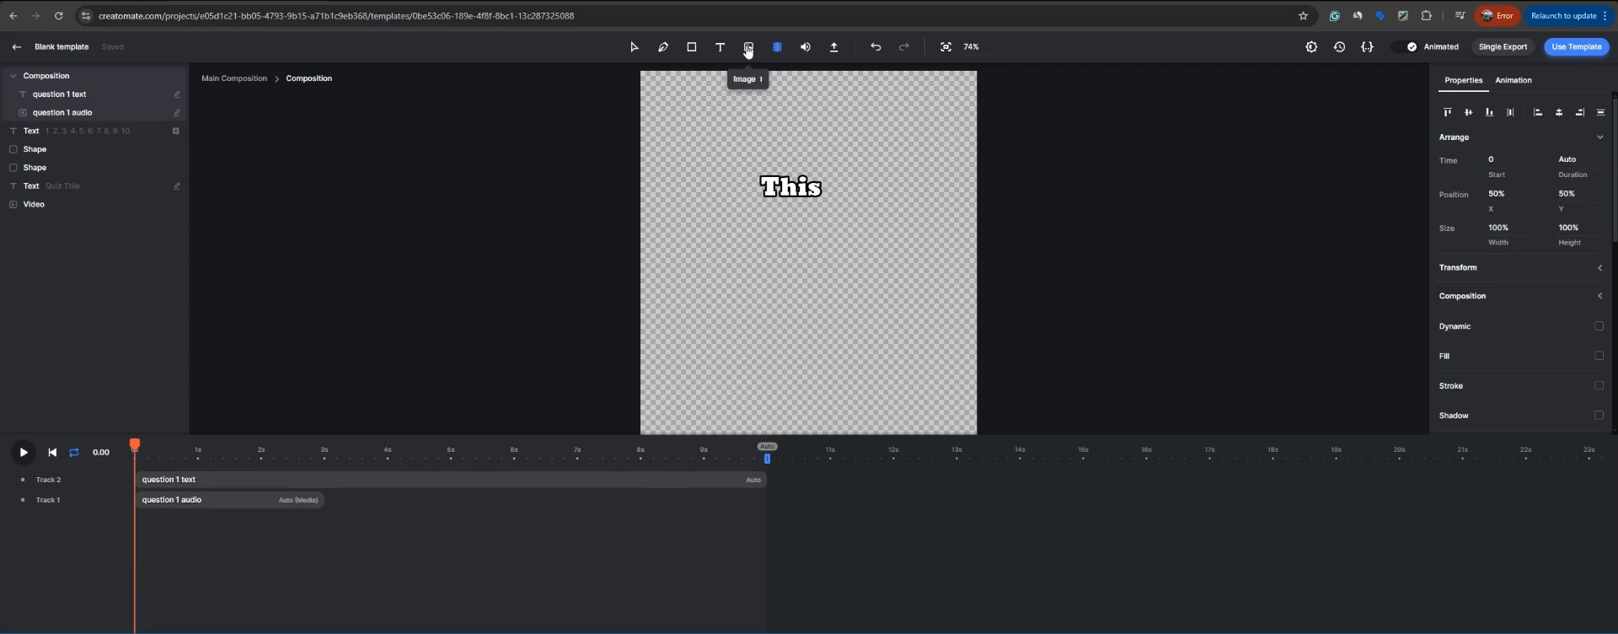
click(805, 47)
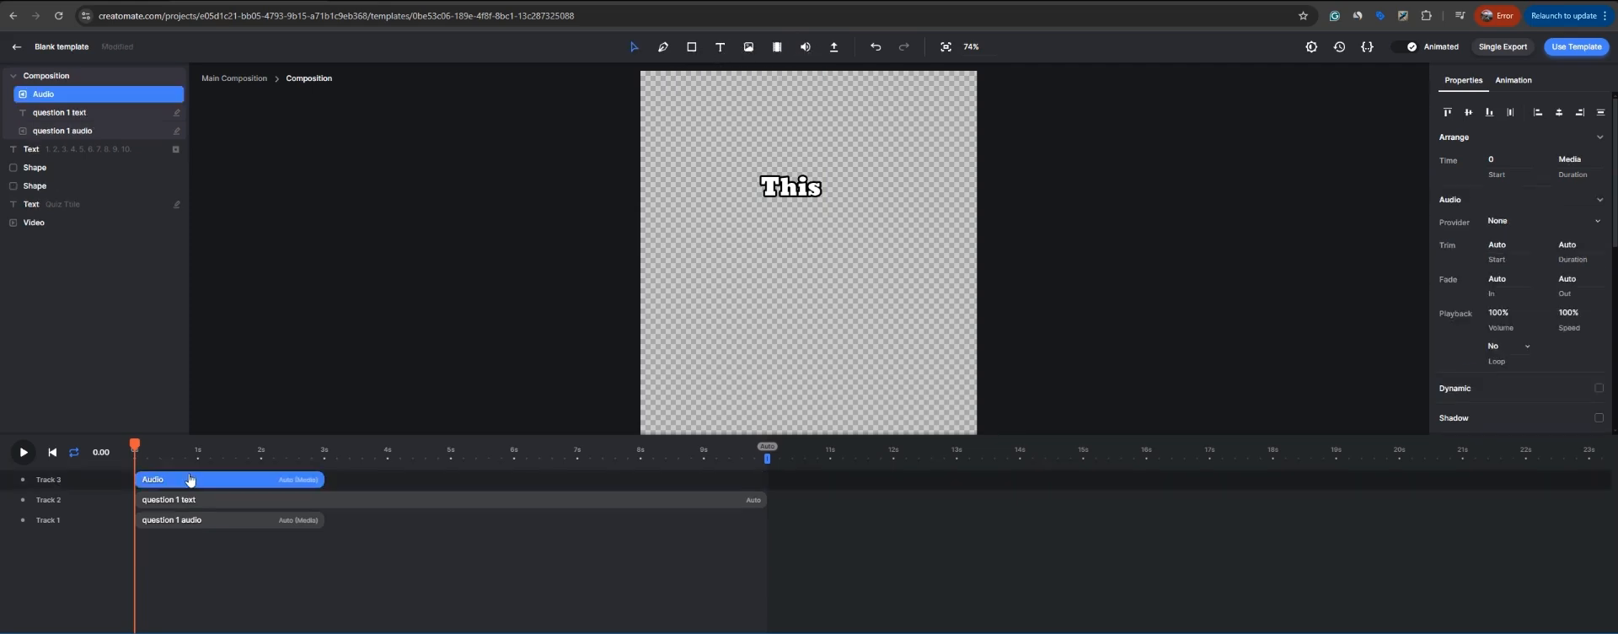
drag(188, 480, 378, 527)
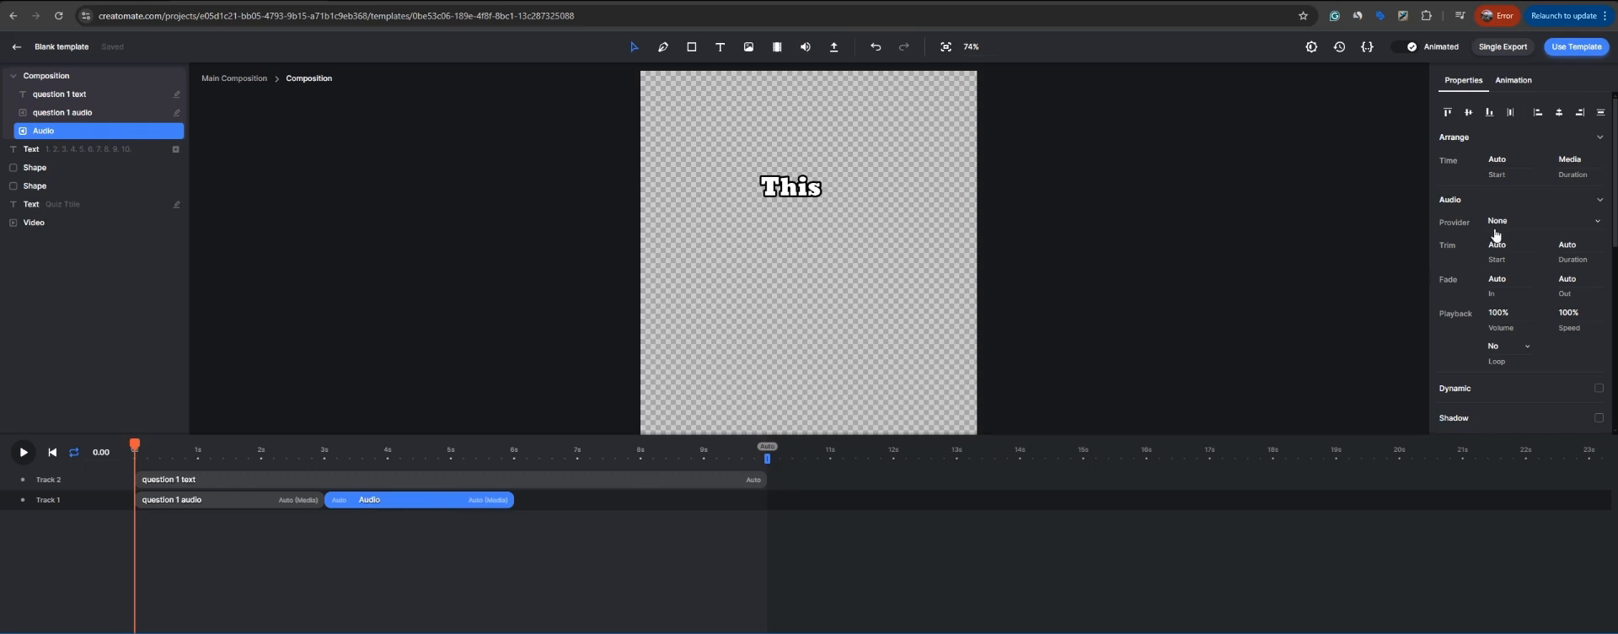
Step: Upload an audio file as the new audio element's source and preview it from the 3-second mark
click(1540, 222)
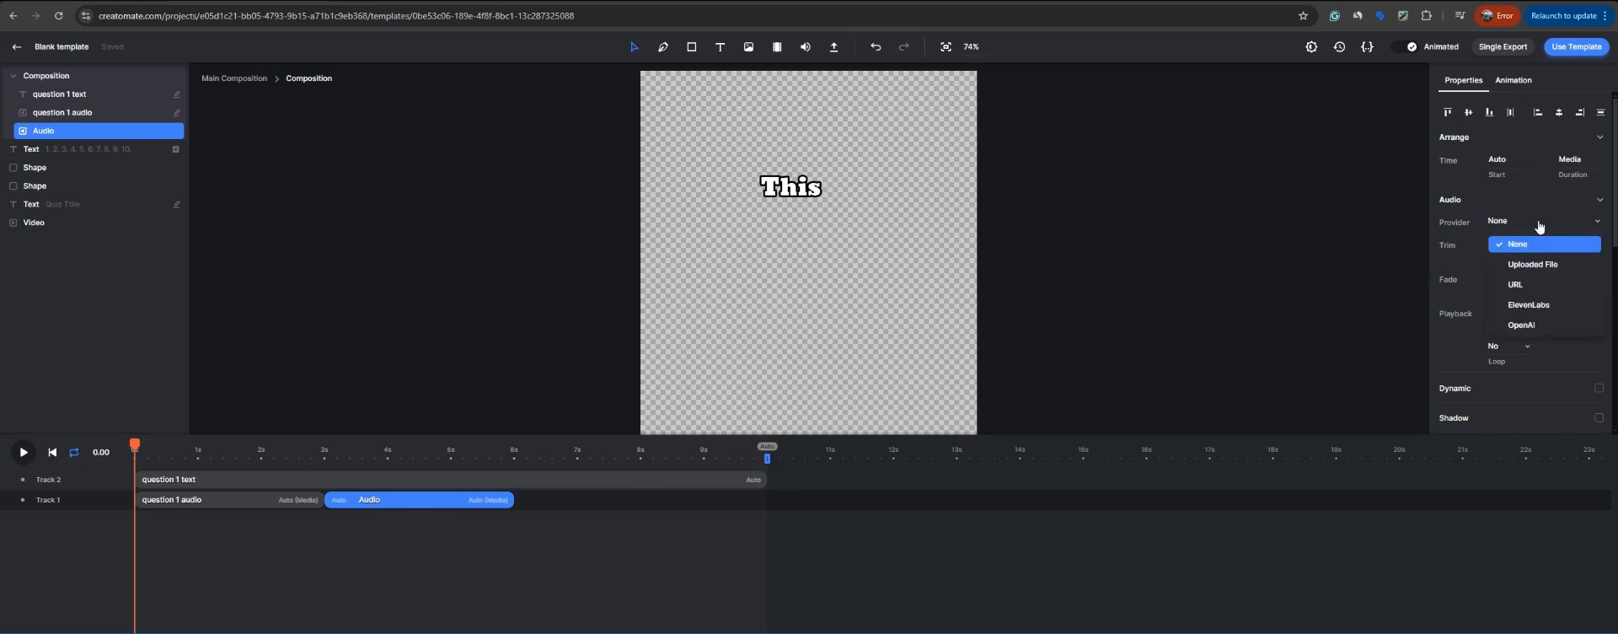
click(1544, 266)
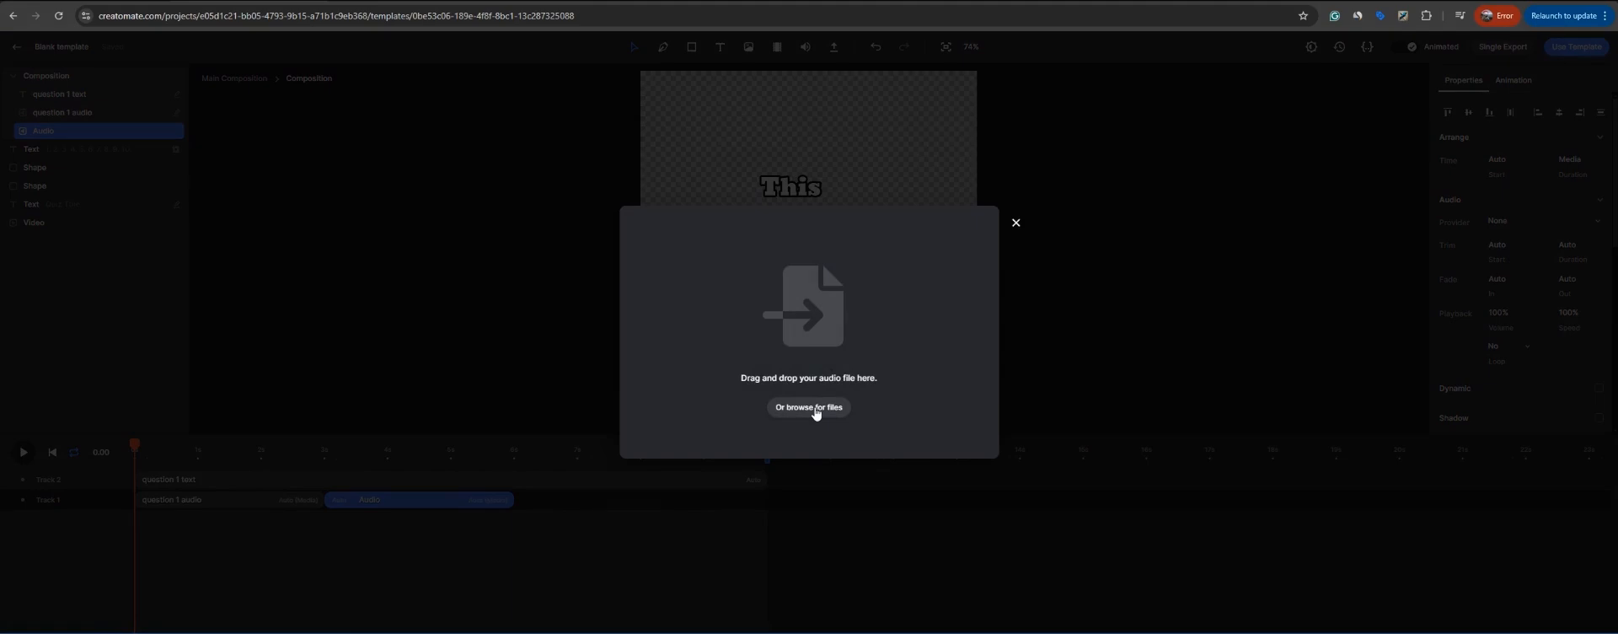
click(816, 410)
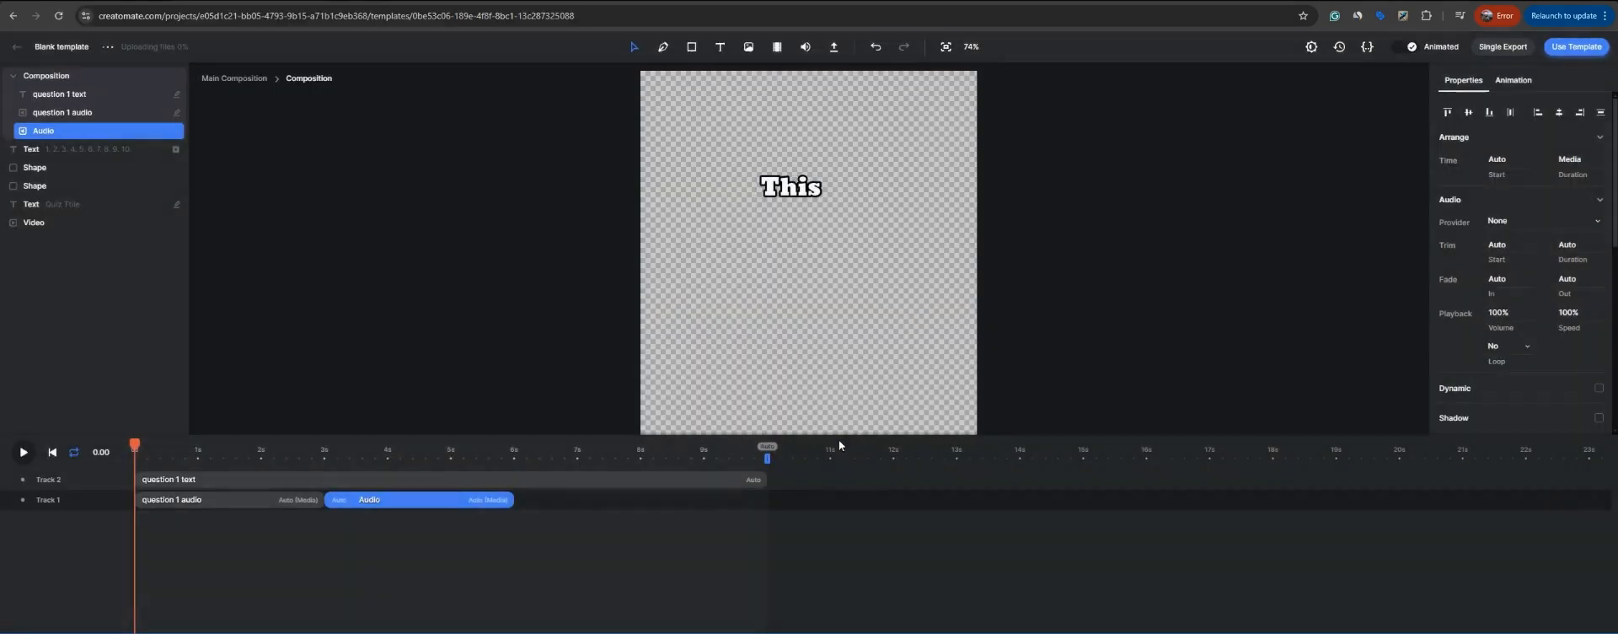
click(325, 459)
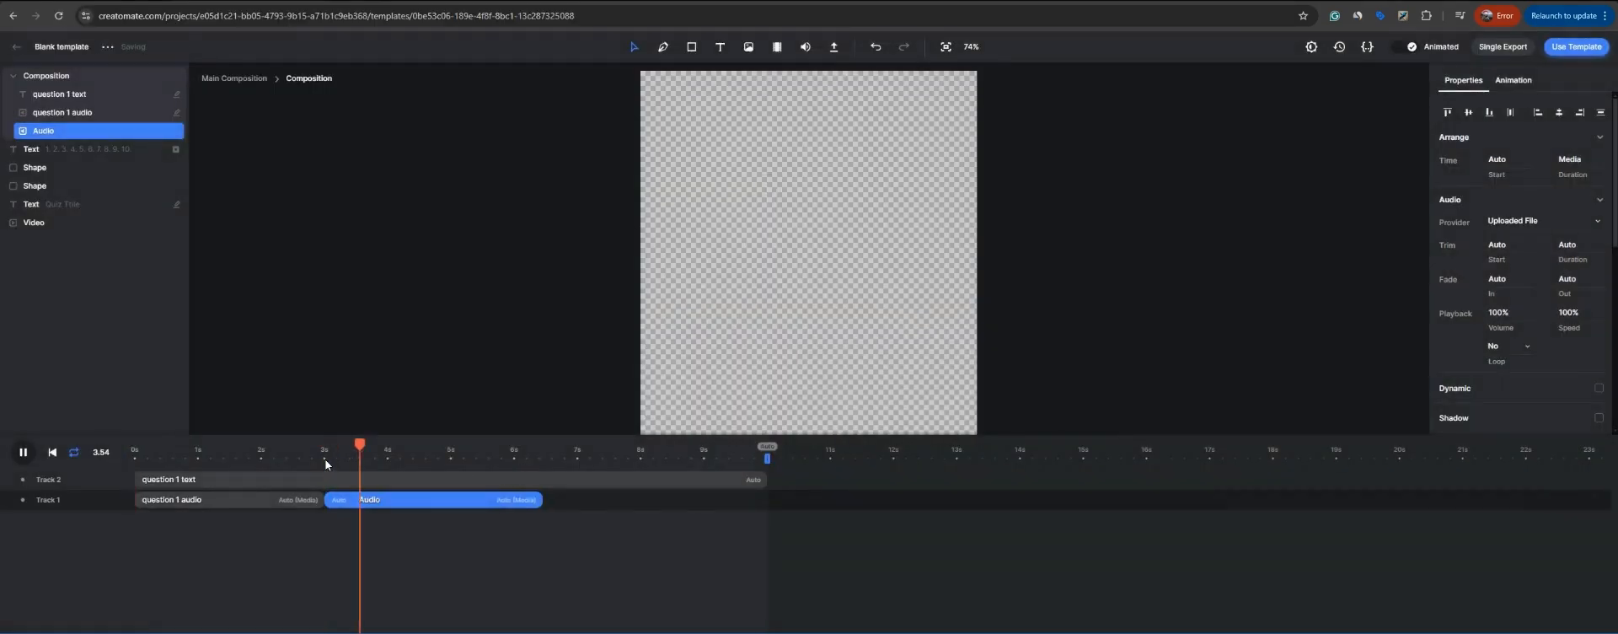
key(space)
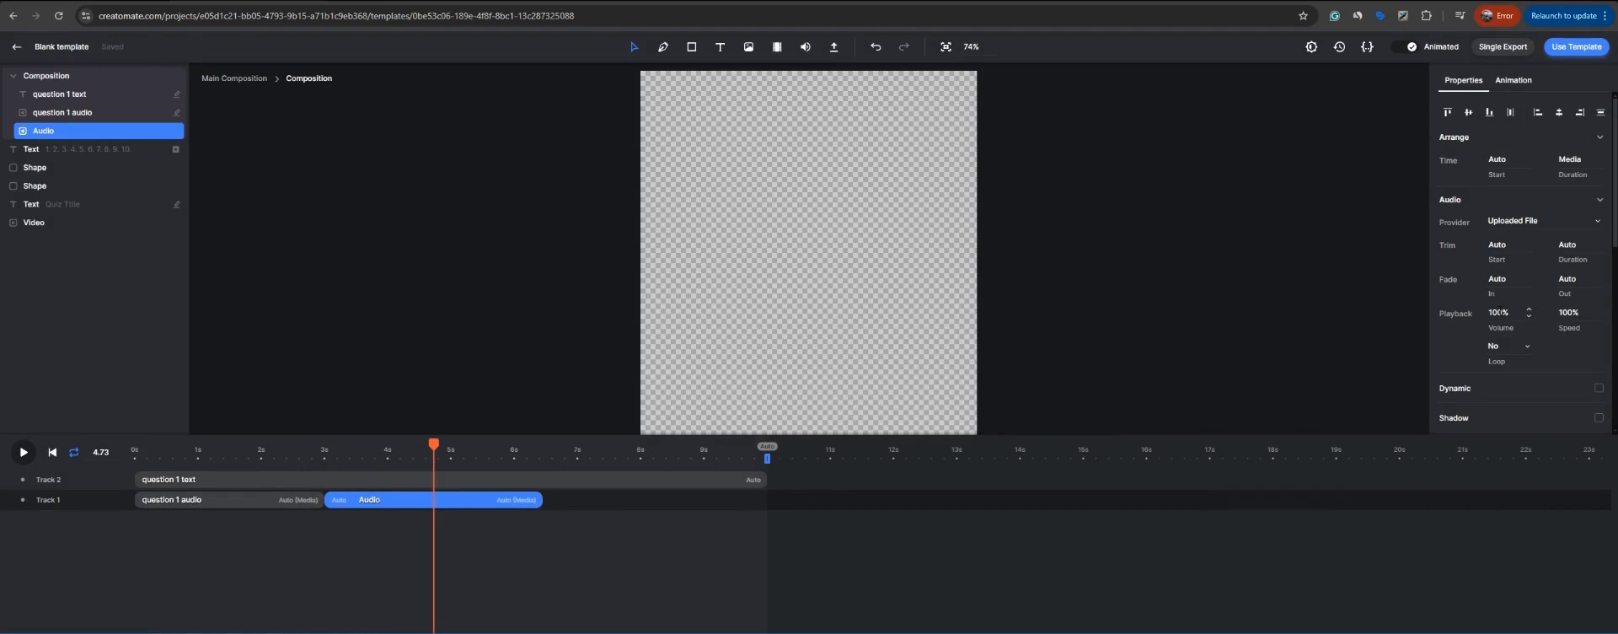
Step: Lower the uploaded audio's volume to 50% and move the playhead to about 6.41 seconds, near its end
click(1500, 310)
text(50)
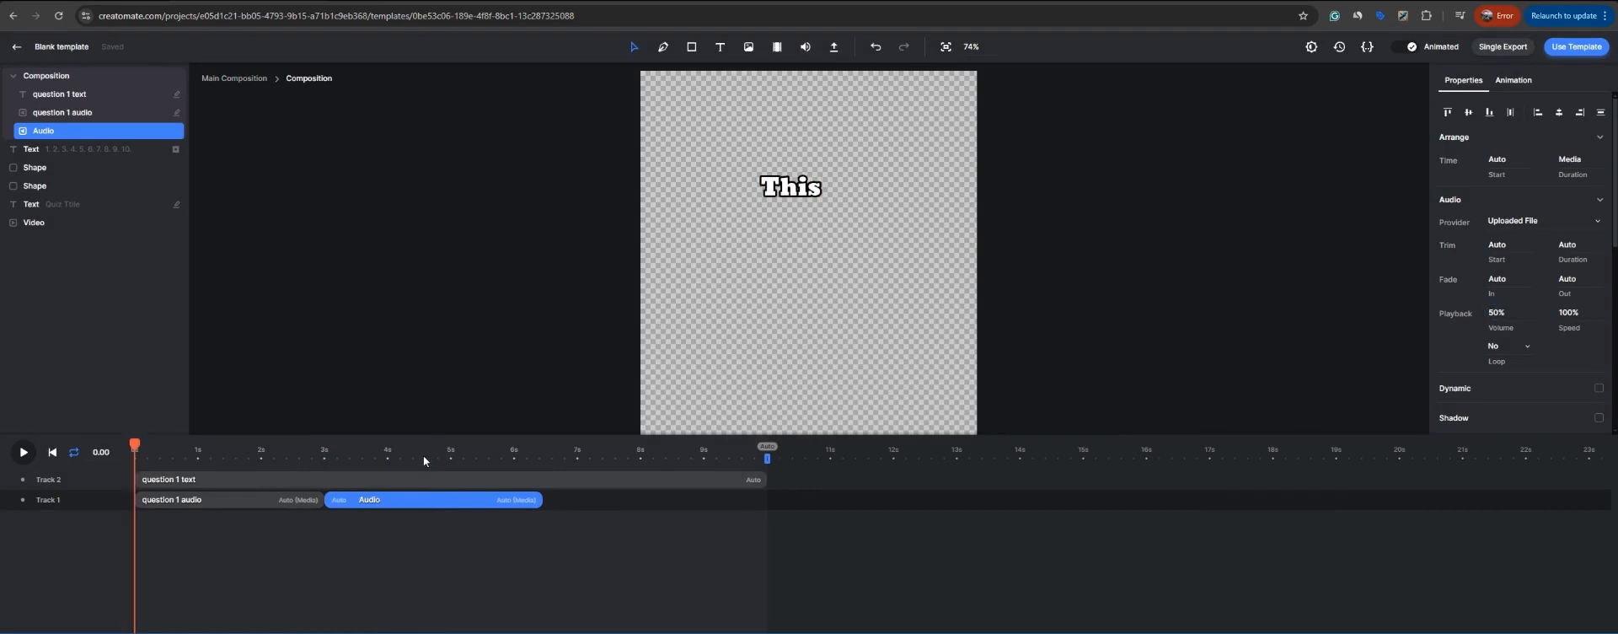
drag(426, 460, 540, 451)
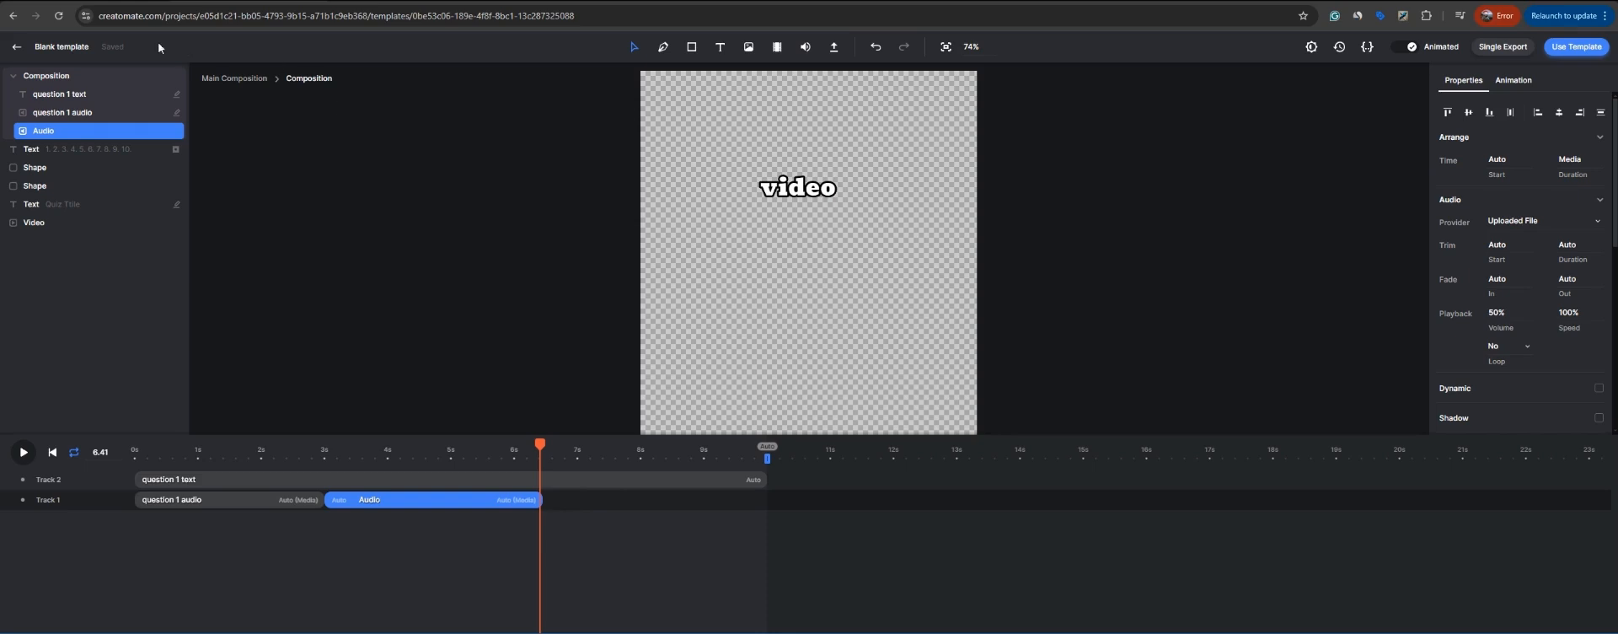
Step: Rename the uploaded audio element as "tiktock sfx"
right_click(375, 498)
click(407, 329)
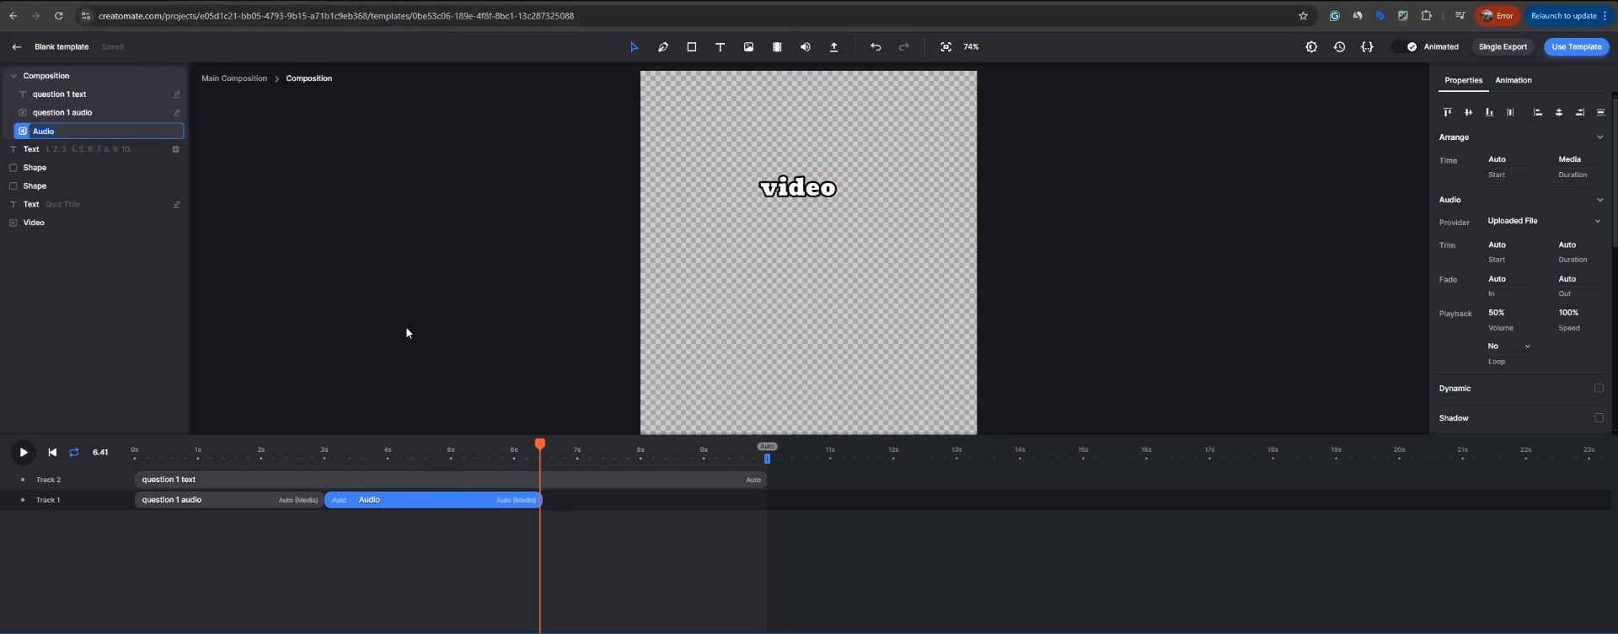
text(tiktock sfx)
key(Return)
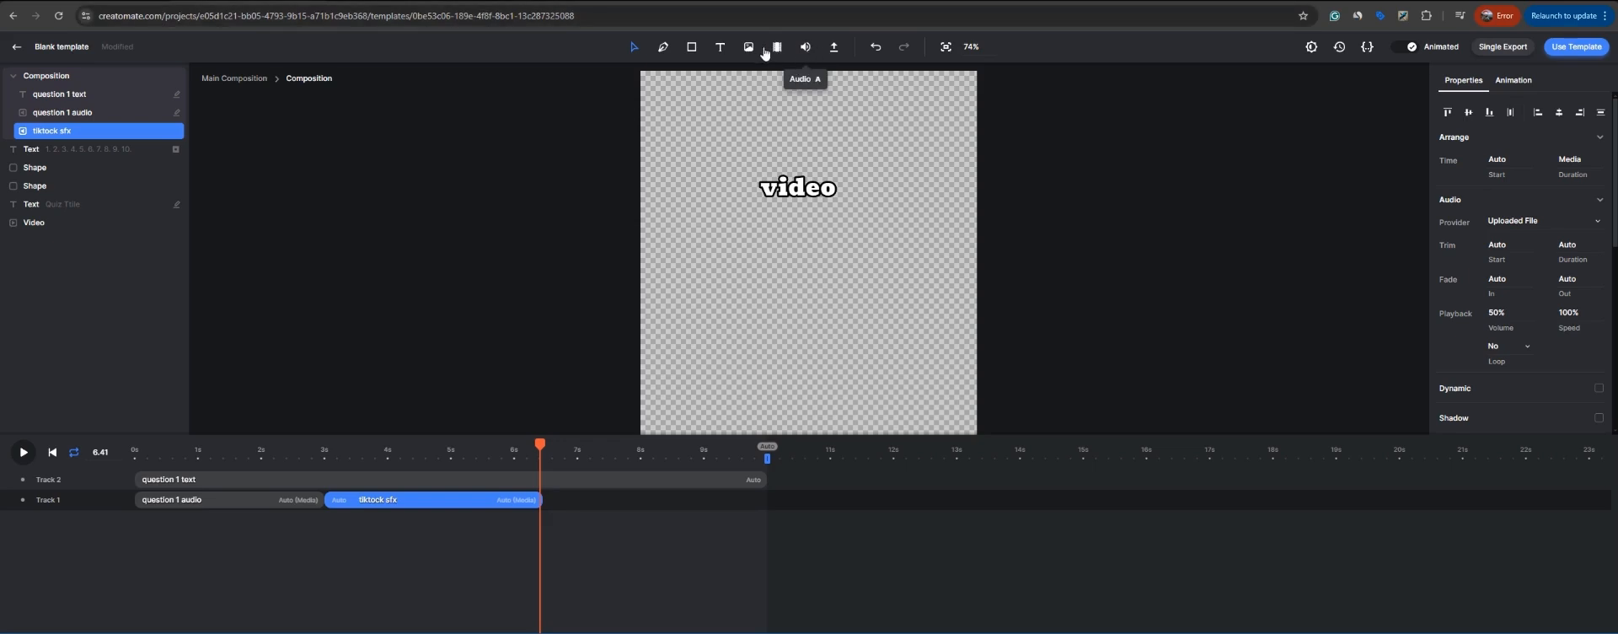
Step: Add another audio element right after tiktock sfx on the same track and name it "audio answer 1"
click(806, 46)
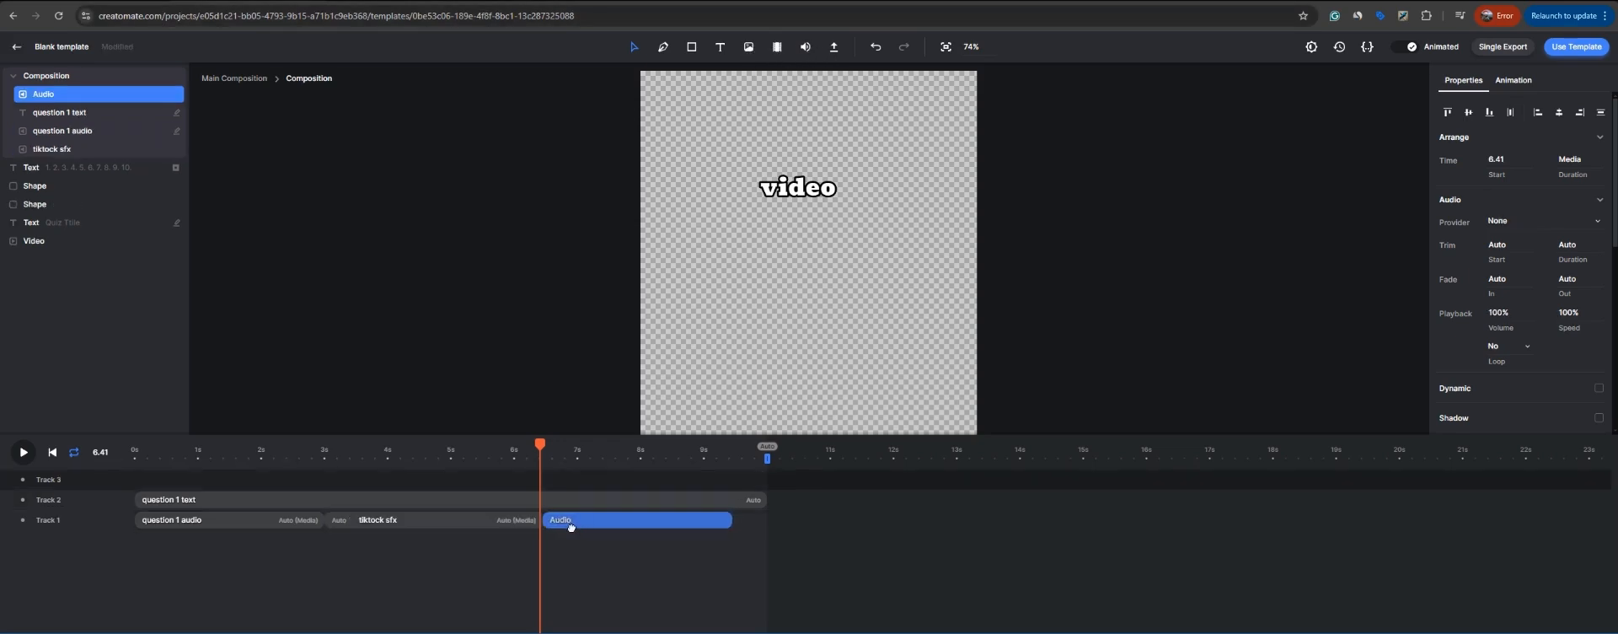
right_click(44, 150)
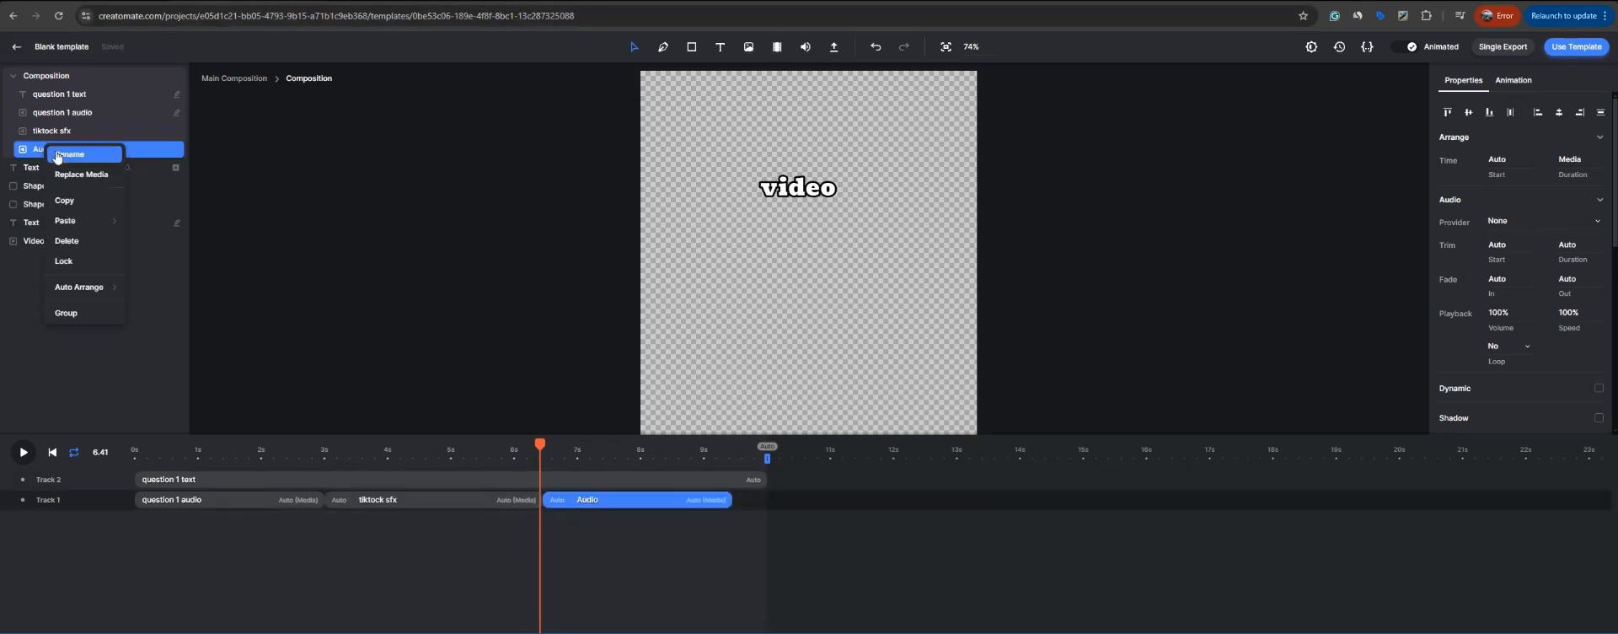
click(84, 159)
text(audio answer 1)
key(Return)
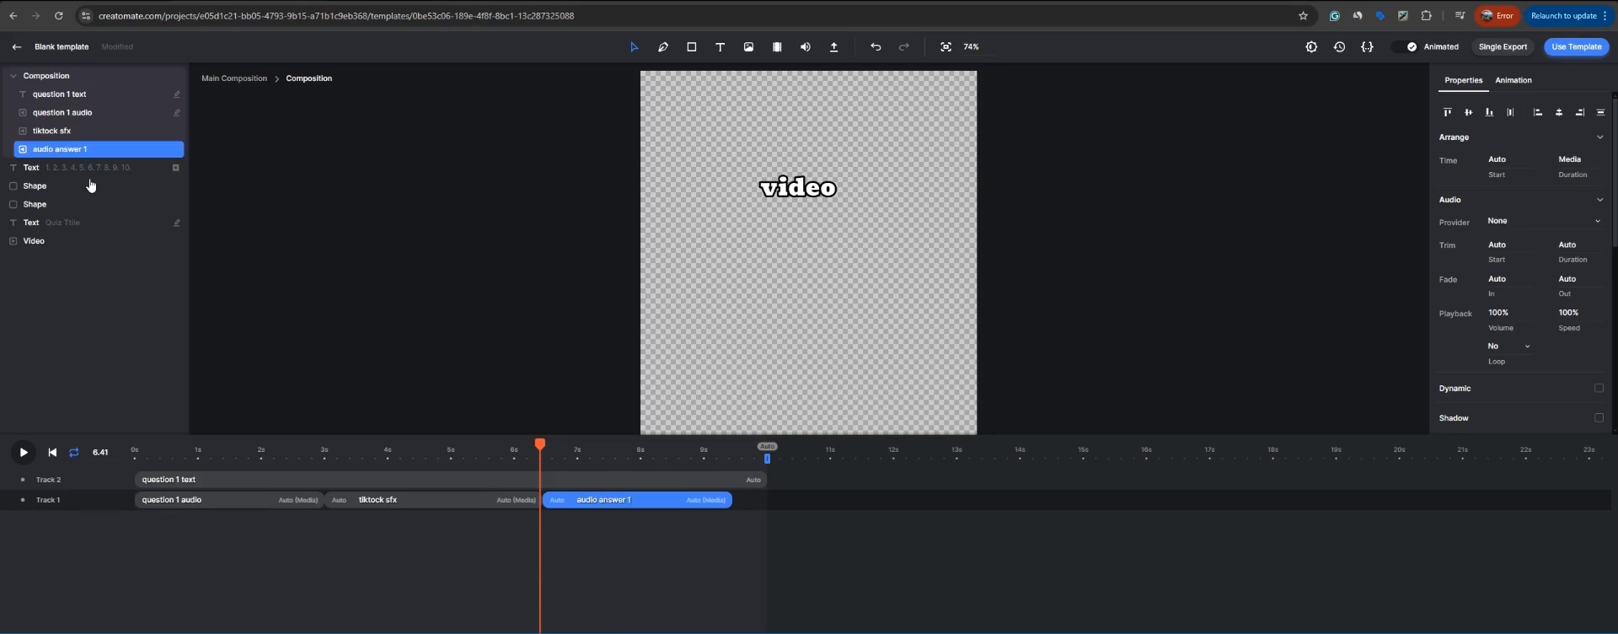
Step: Try the question 1 text at 9.39 seconds and at 3 seconds long, leaving it matched to the question 1 audio
click(606, 500)
click(730, 487)
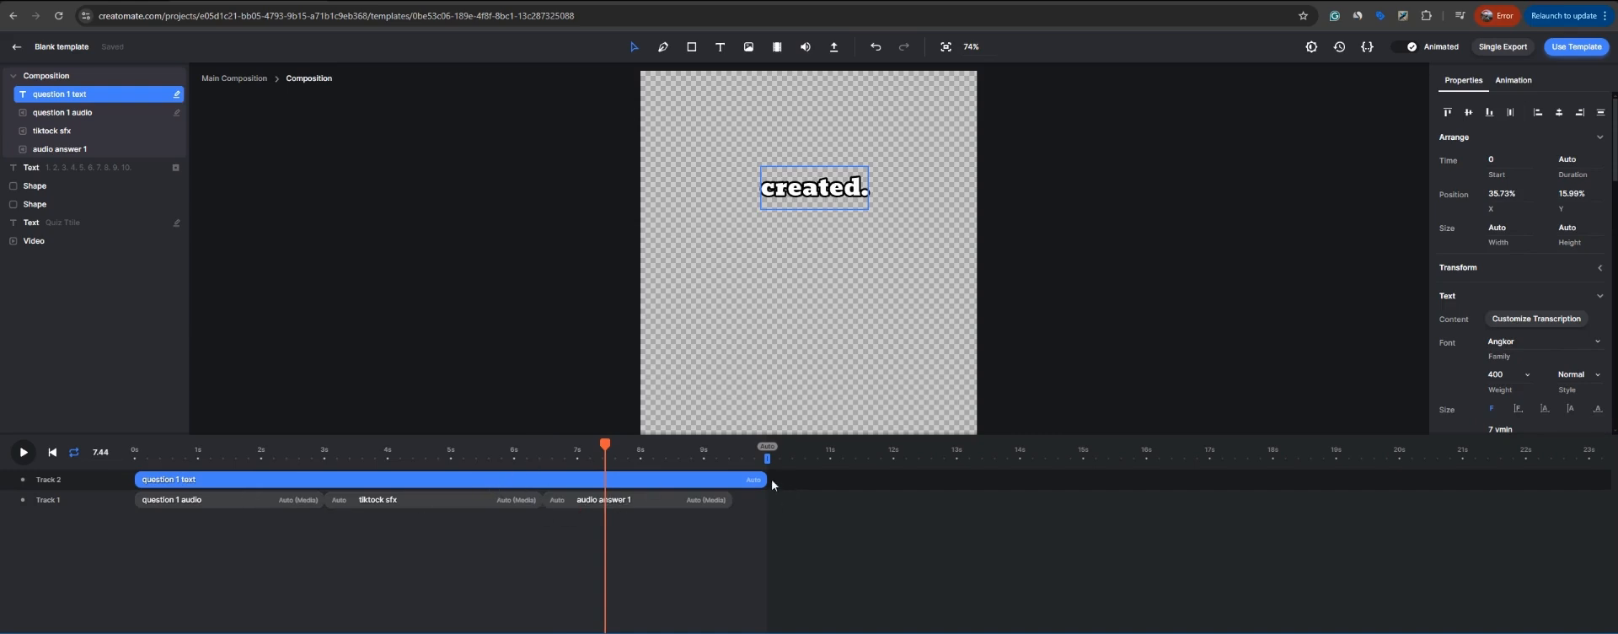
drag(763, 479, 324, 478)
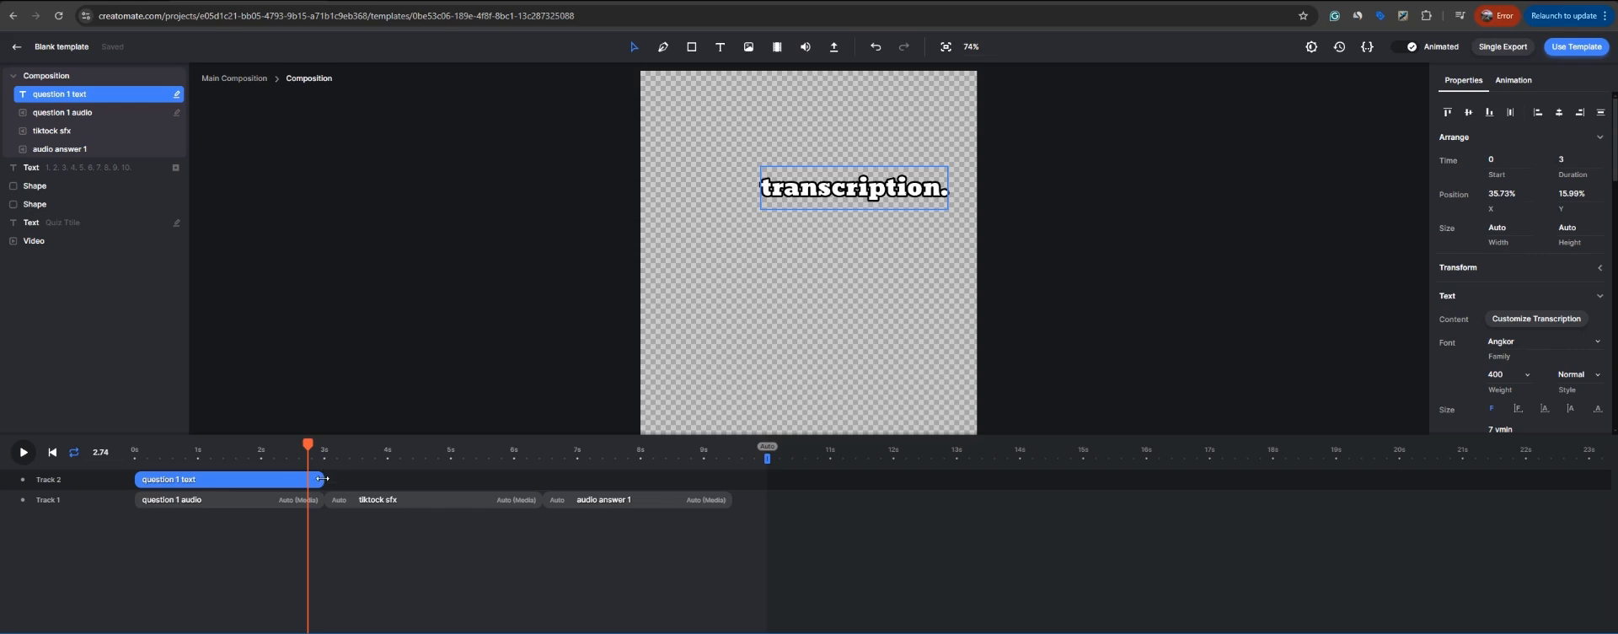
drag(322, 478, 728, 478)
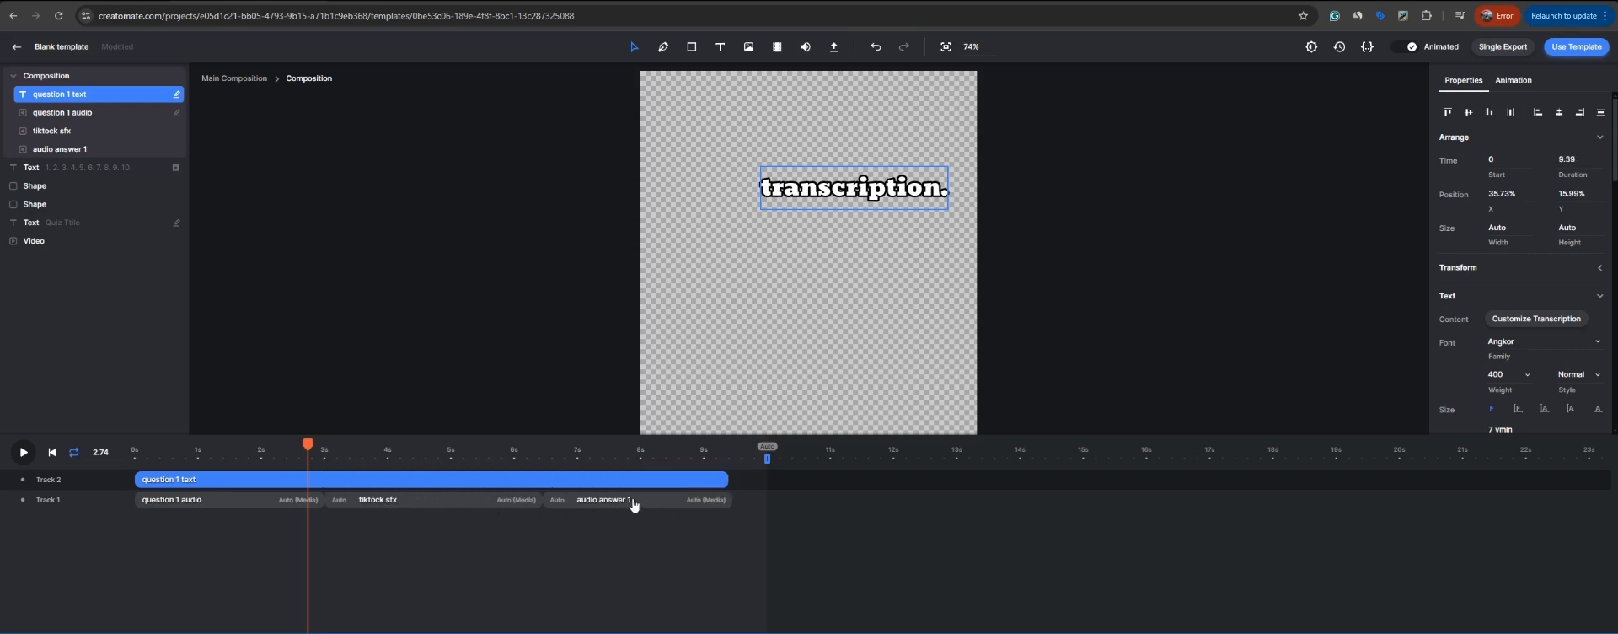
drag(726, 479, 323, 478)
Step: Group the question 1 text and question 1 audio into a nested composition and name it "question 1"
shift+click(210, 504)
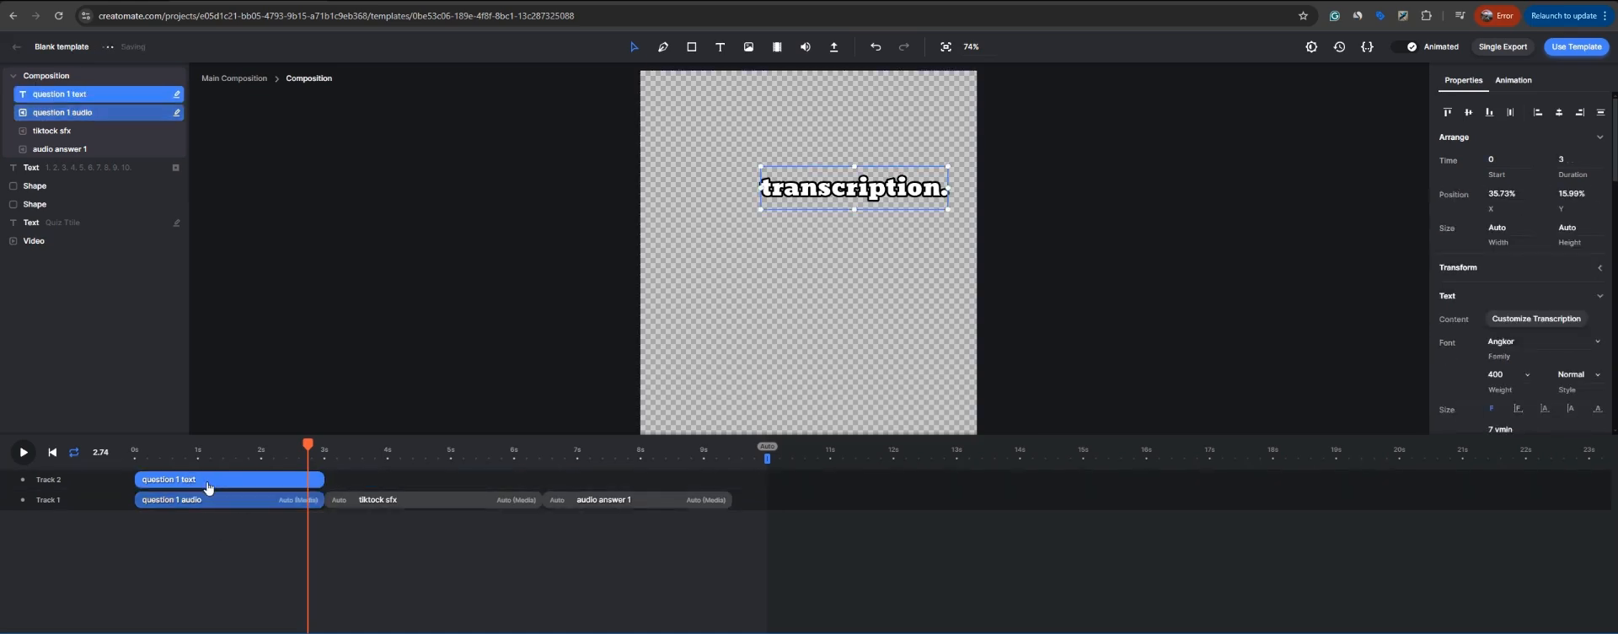
right_click(212, 482)
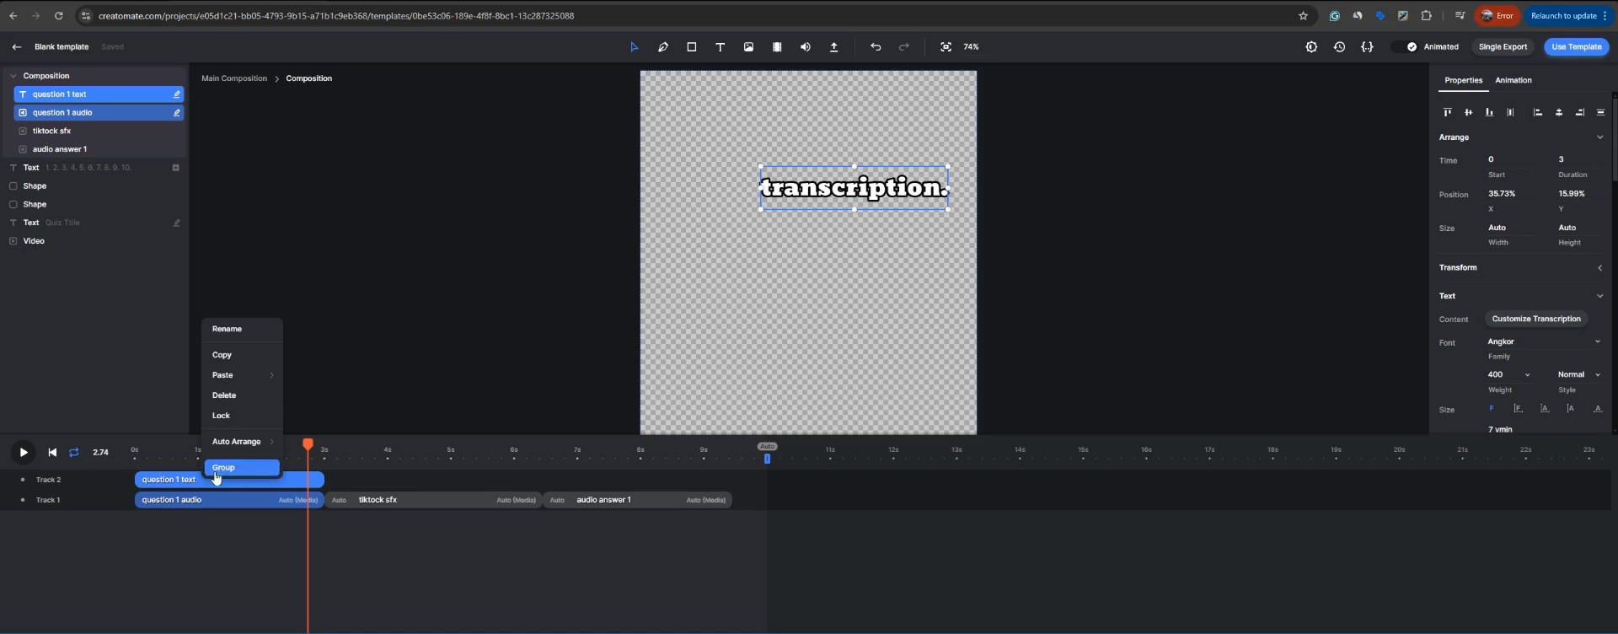
click(218, 462)
right_click(181, 480)
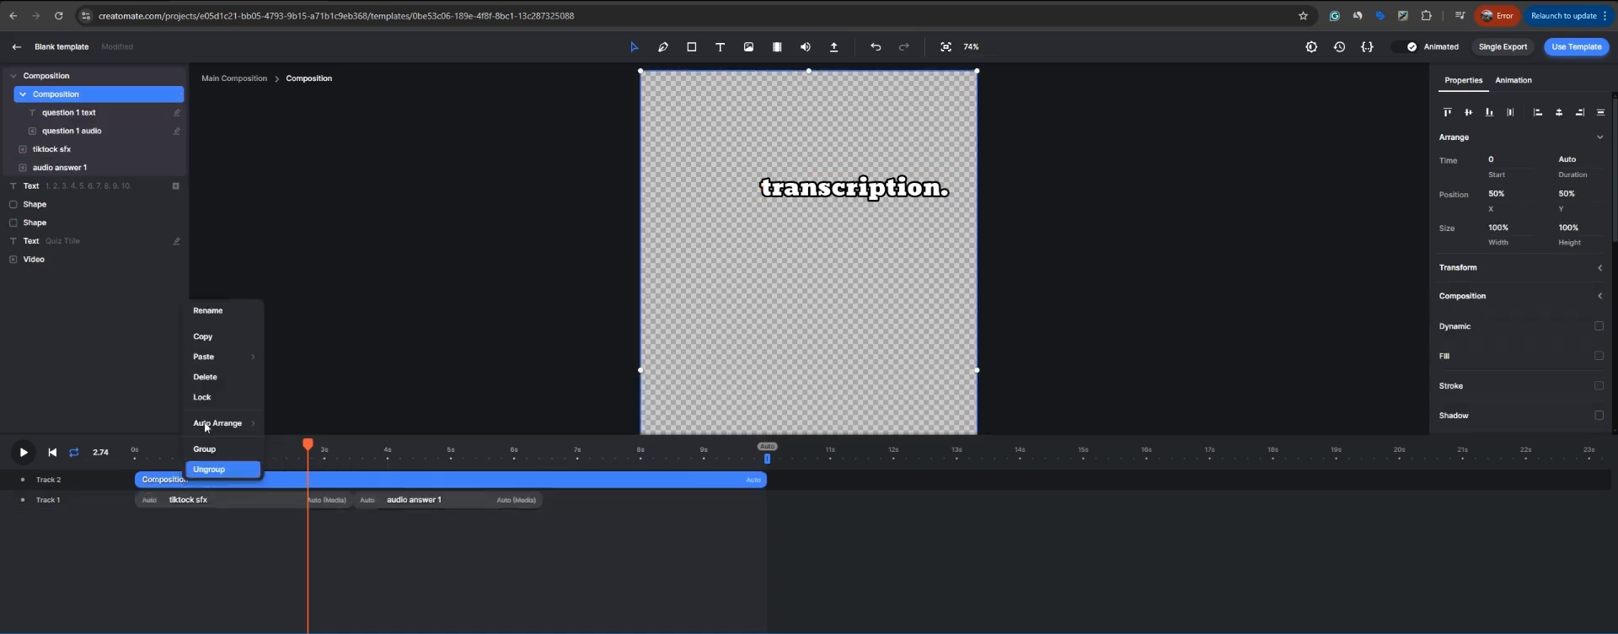
click(217, 311)
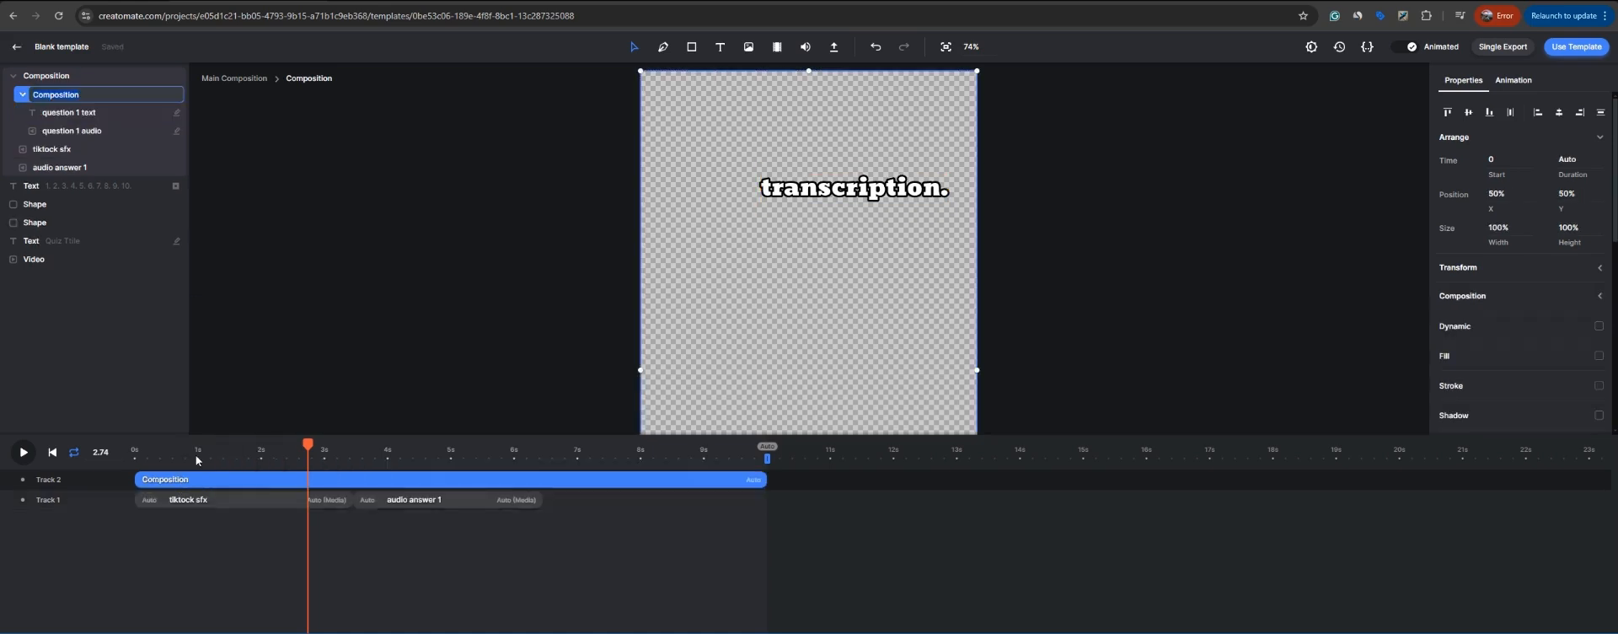
text(question 1)
key(Return)
Step: Set the question 1 text's duration to Auto inside the question 1 composition and return to the parent composition
double_click(198, 481)
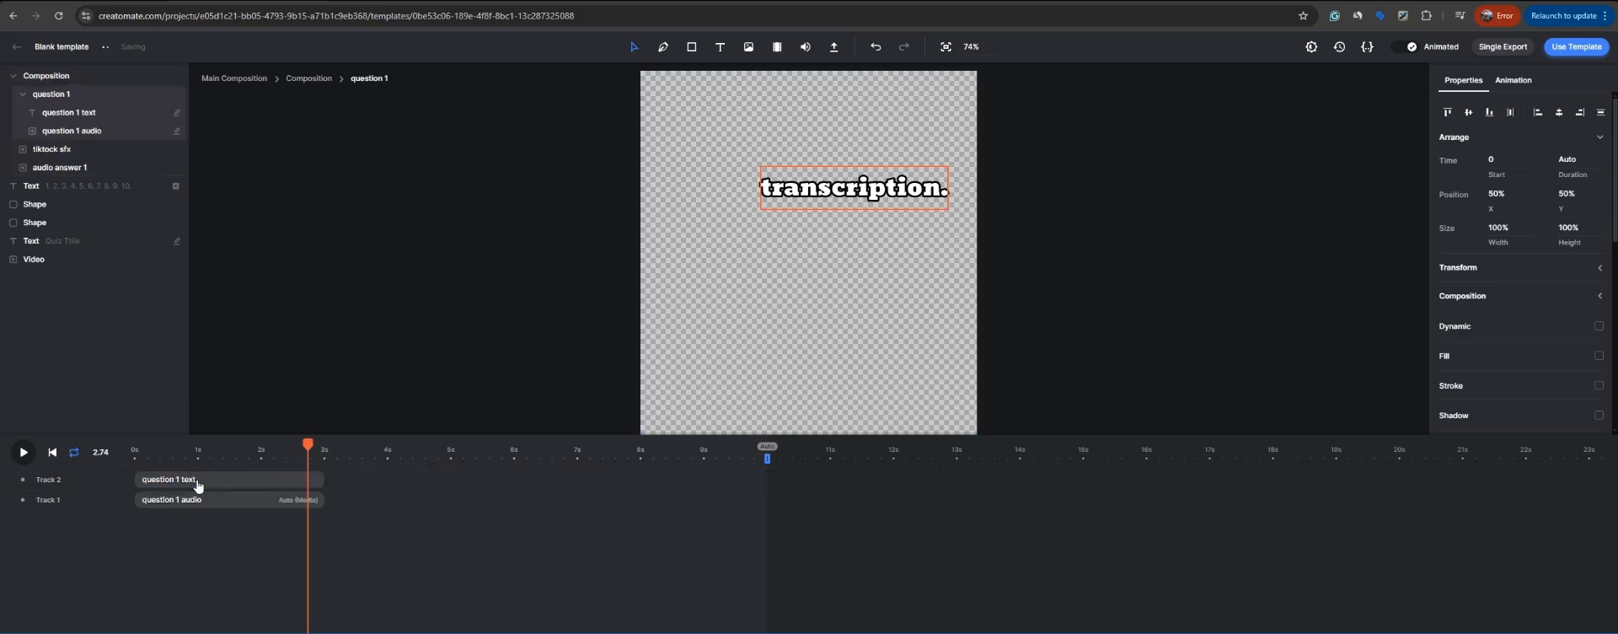
click(205, 482)
click(1575, 159)
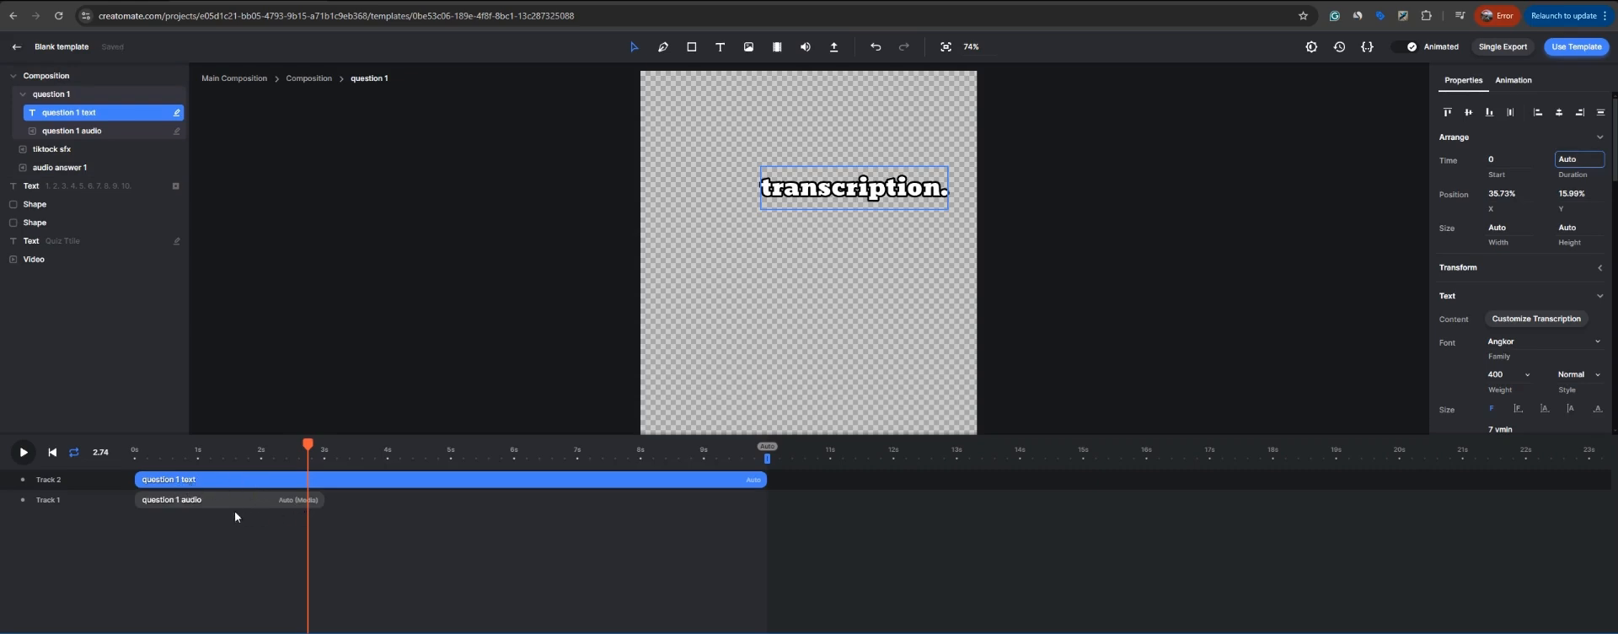
click(291, 505)
click(61, 96)
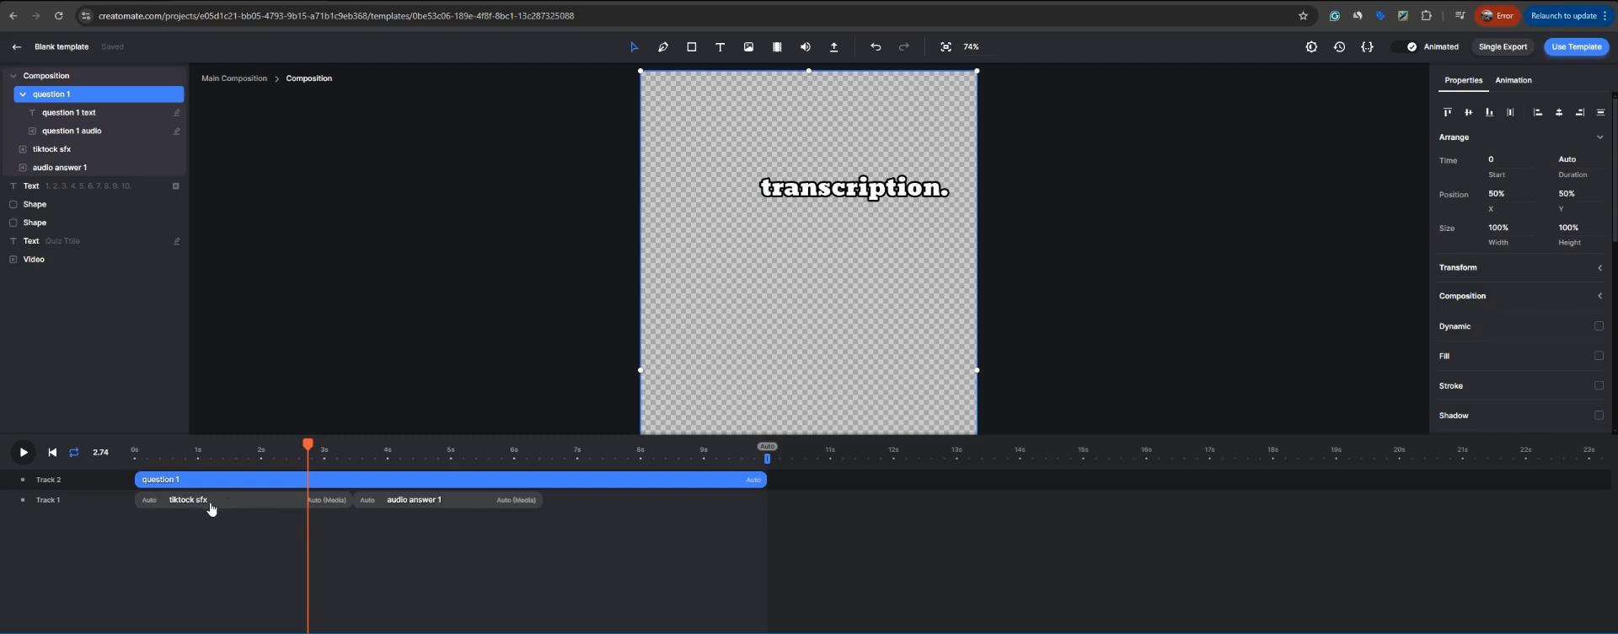
Step: Line up tiktock sfx and audio answer 1 after question 1 on one track, with the playhead where the answer starts
drag(209, 506, 336, 510)
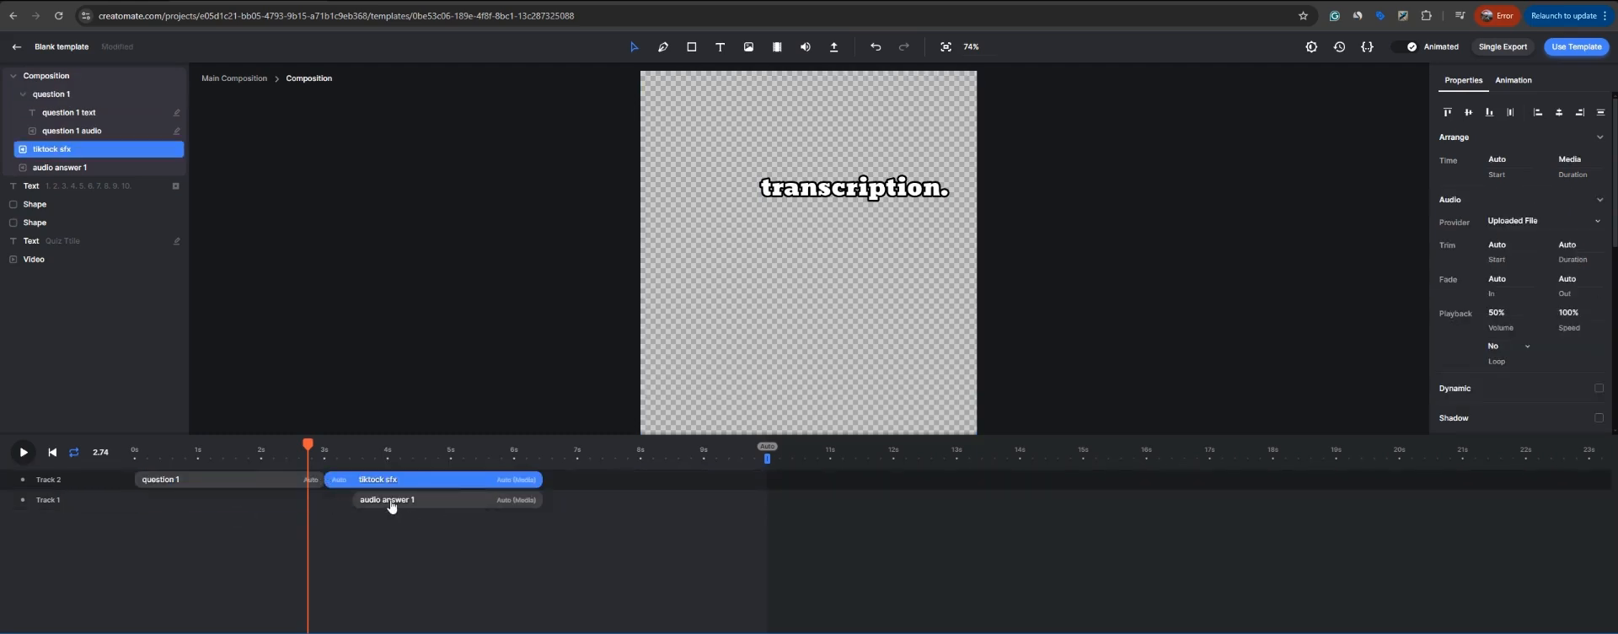
drag(375, 501, 563, 479)
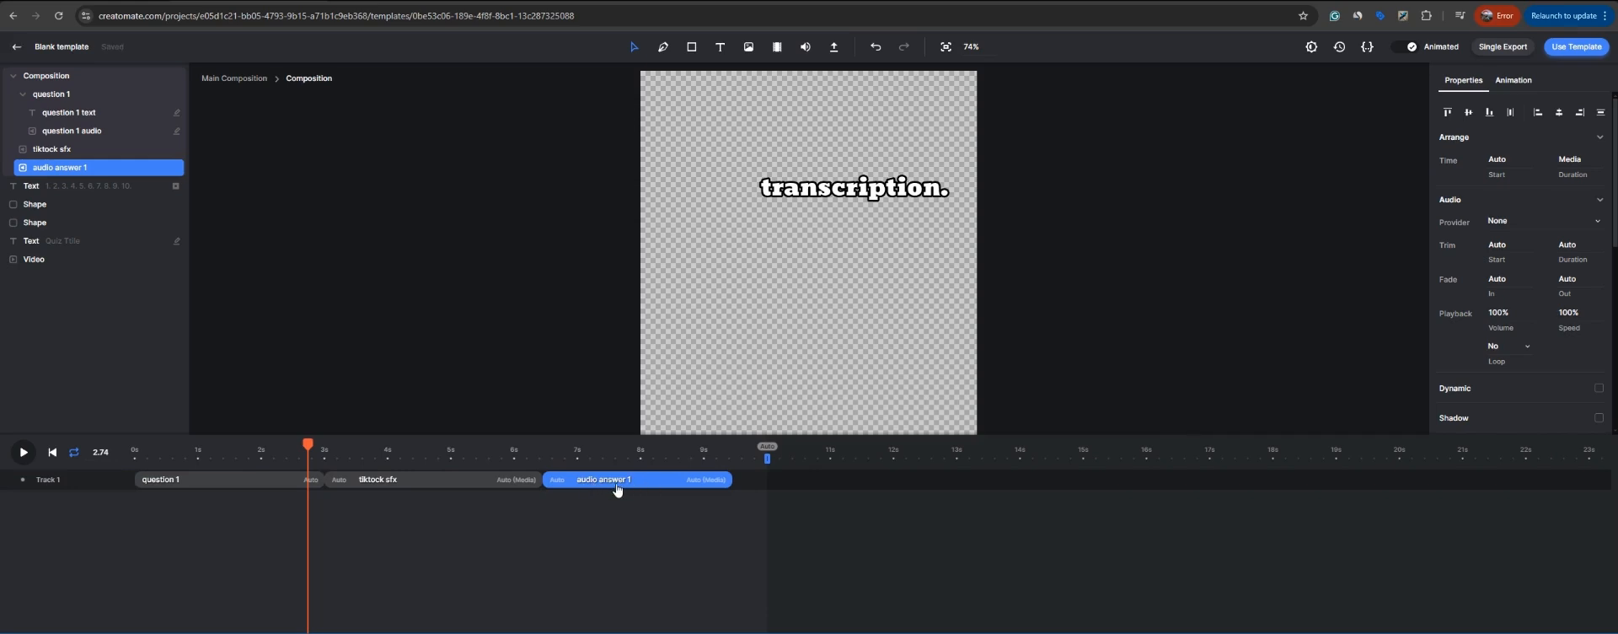
click(543, 455)
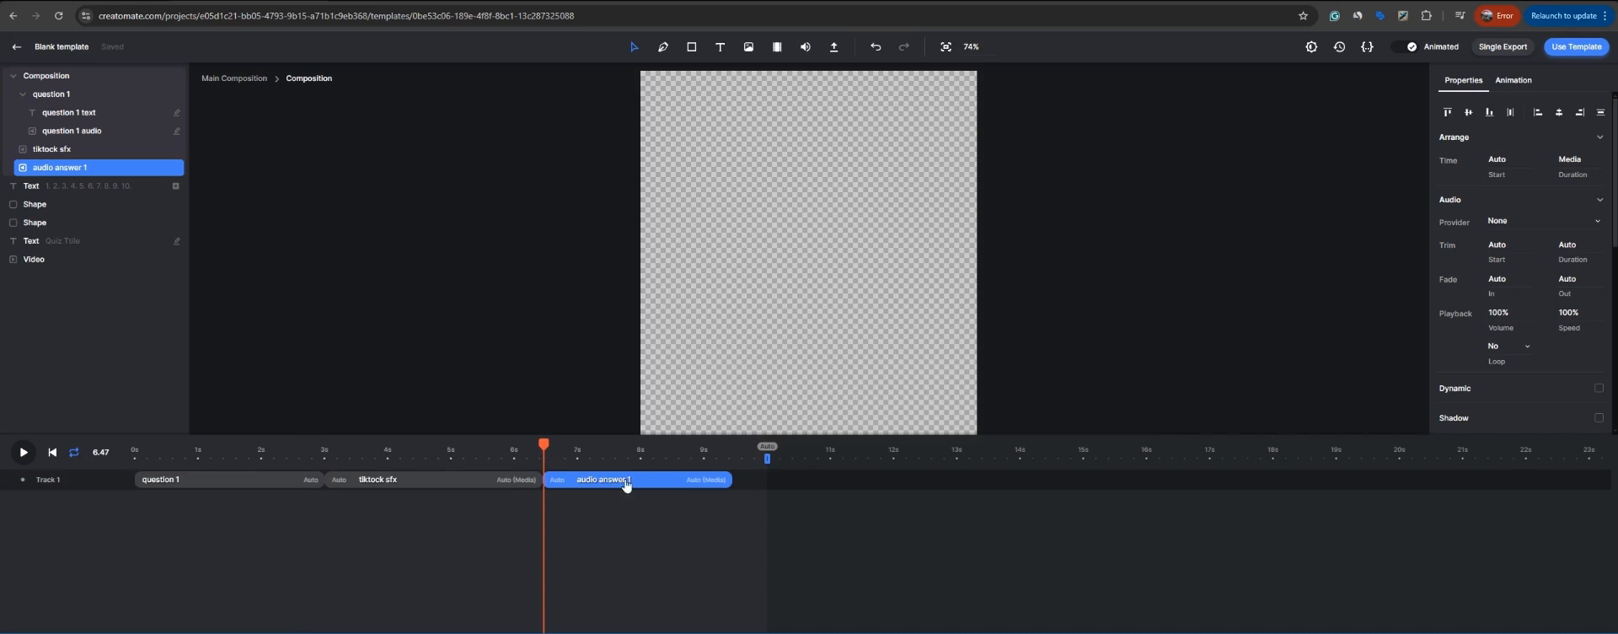
Step: Return to the main composition and add a text element reading "Answer 1" beside number 1 of the list
click(720, 47)
click(94, 309)
click(53, 77)
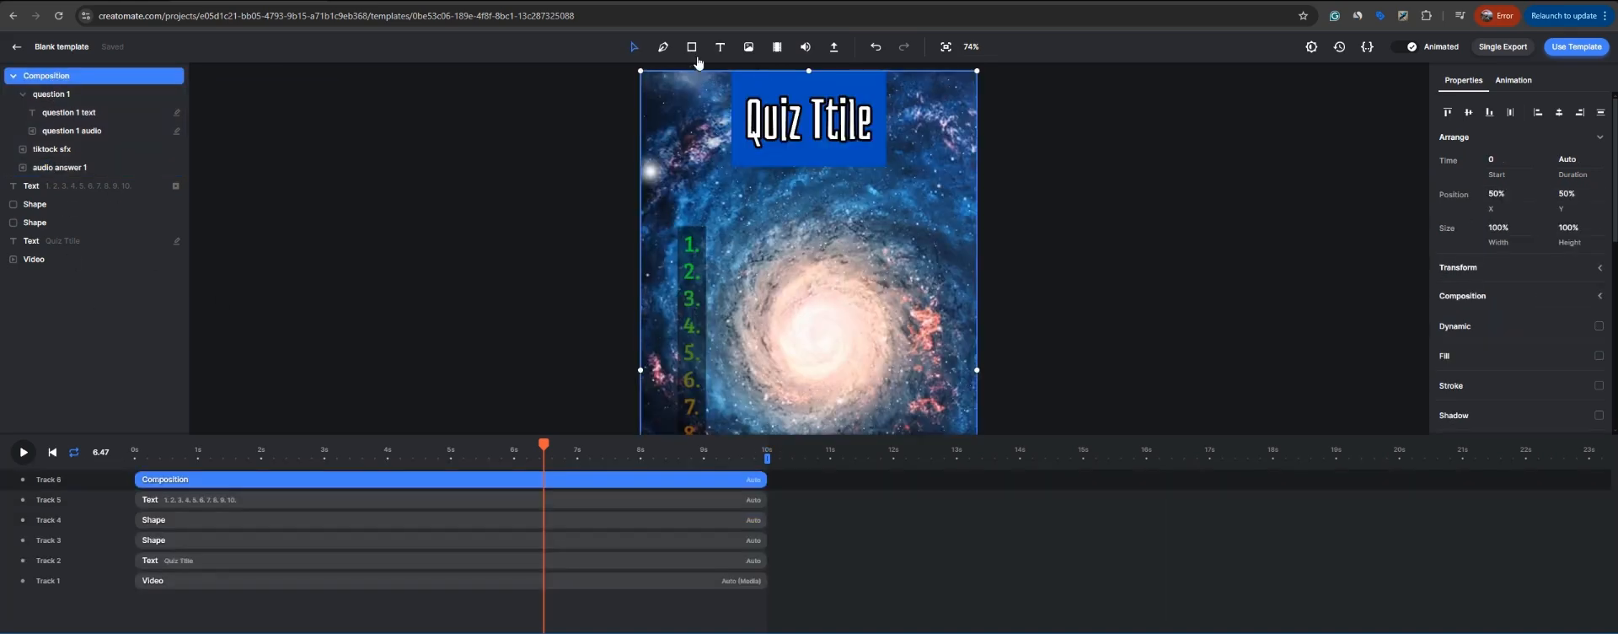
click(719, 47)
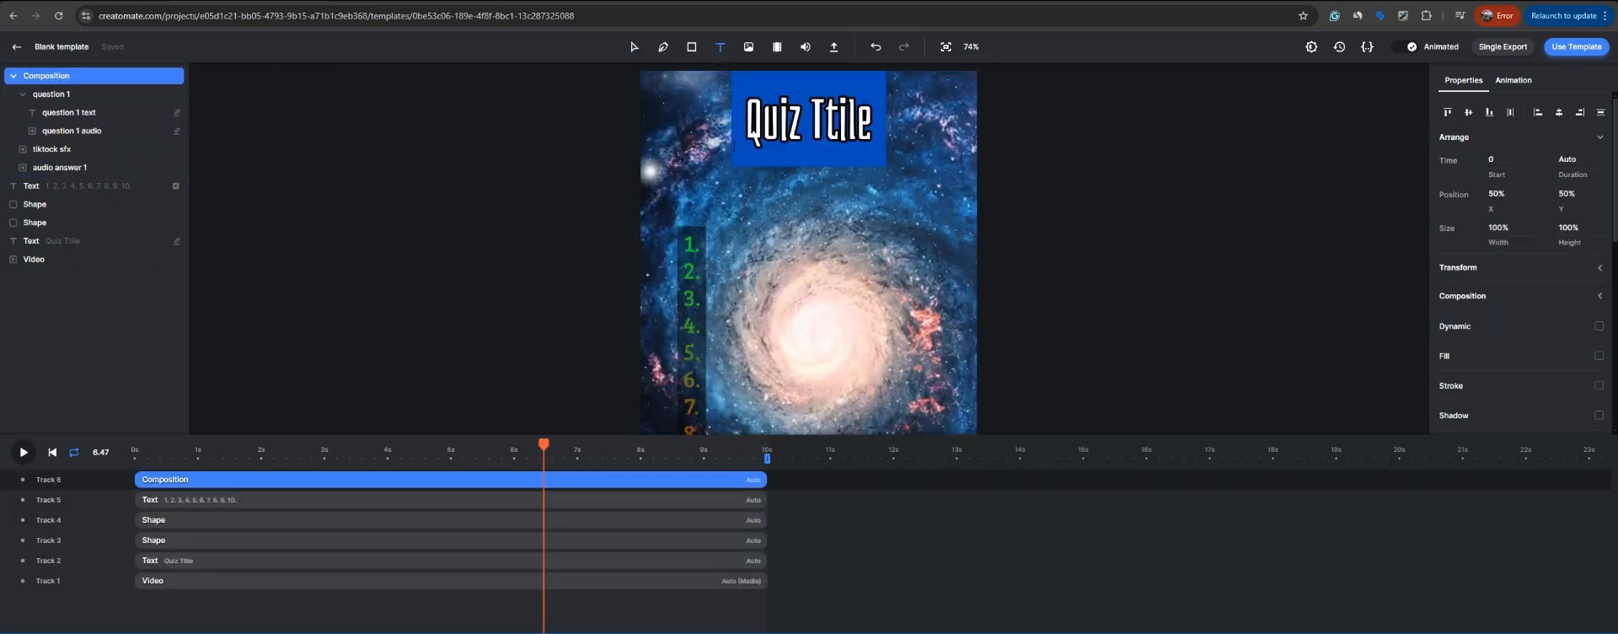
click(719, 241)
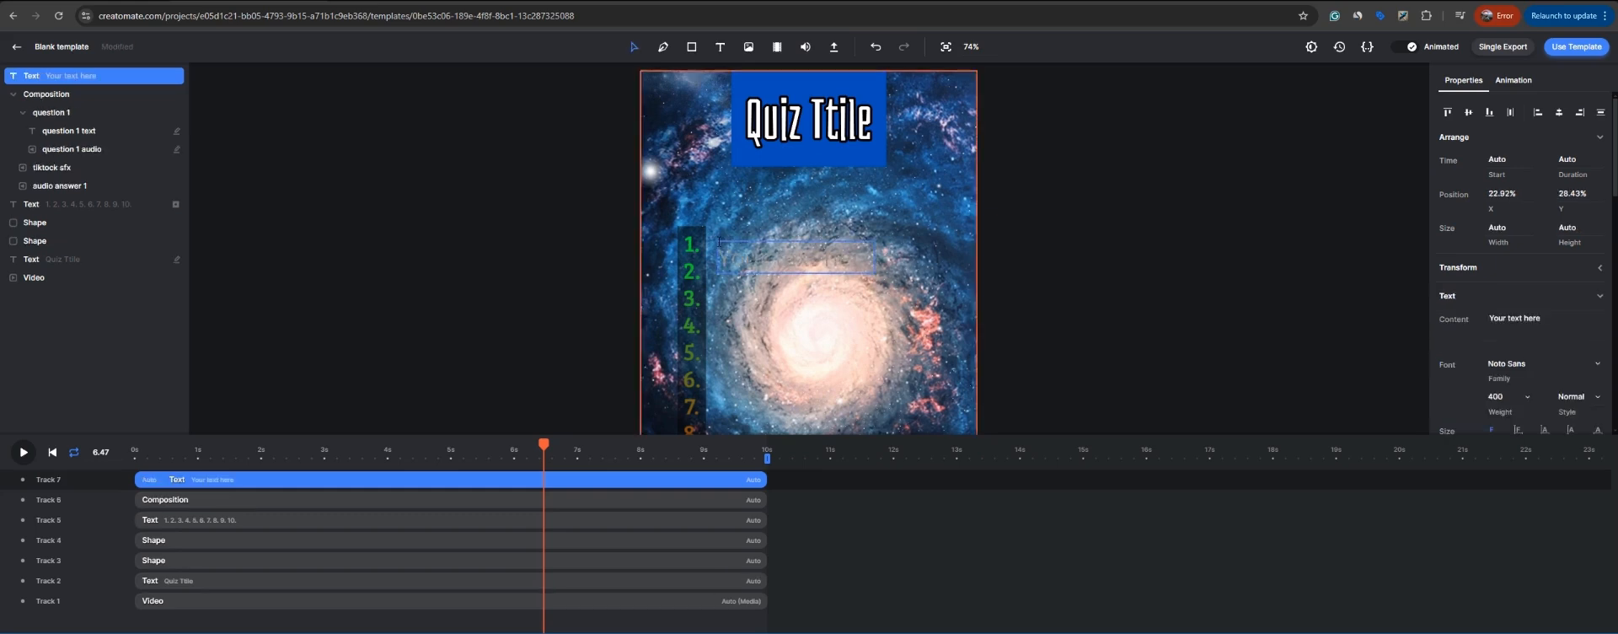
text(A)
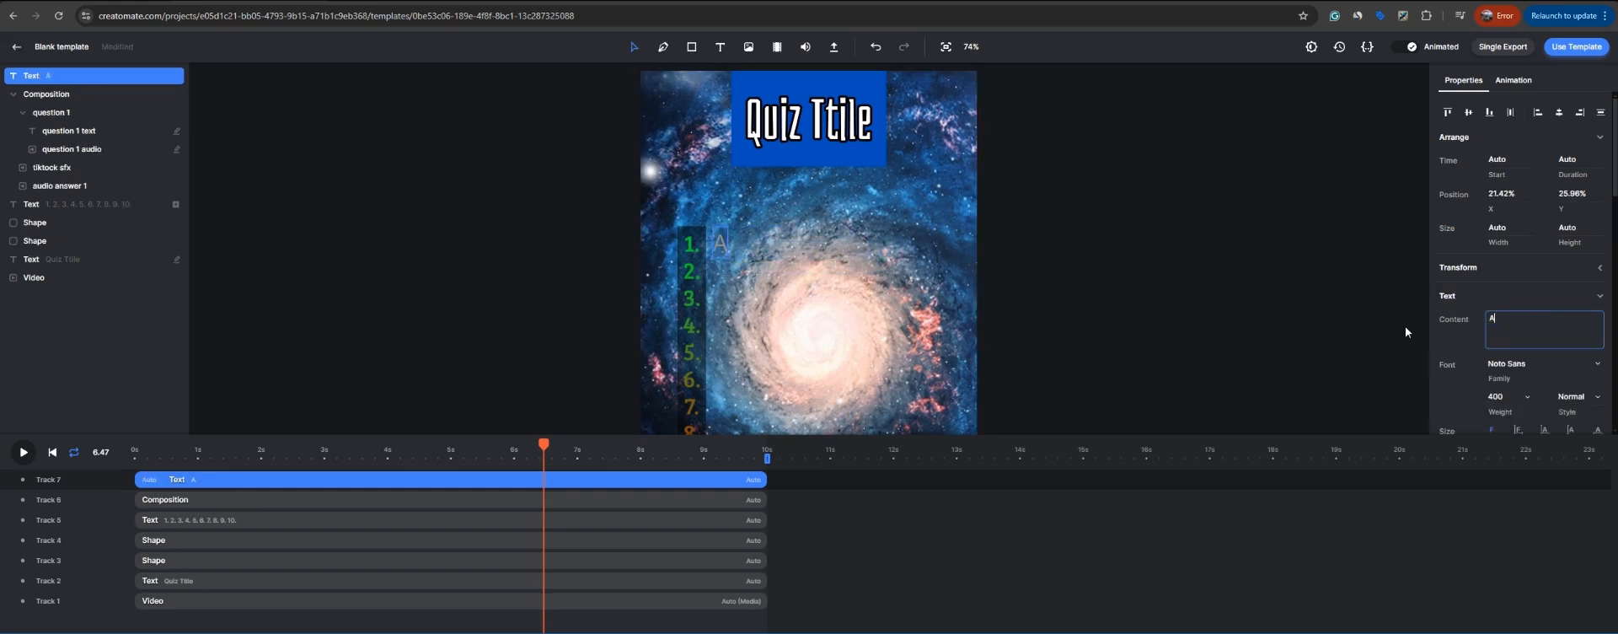
text(nswer 1)
Step: Set the Answer 1 text's font to Alfa Slab One and its fill colour to white (#ffffff)
click(1597, 365)
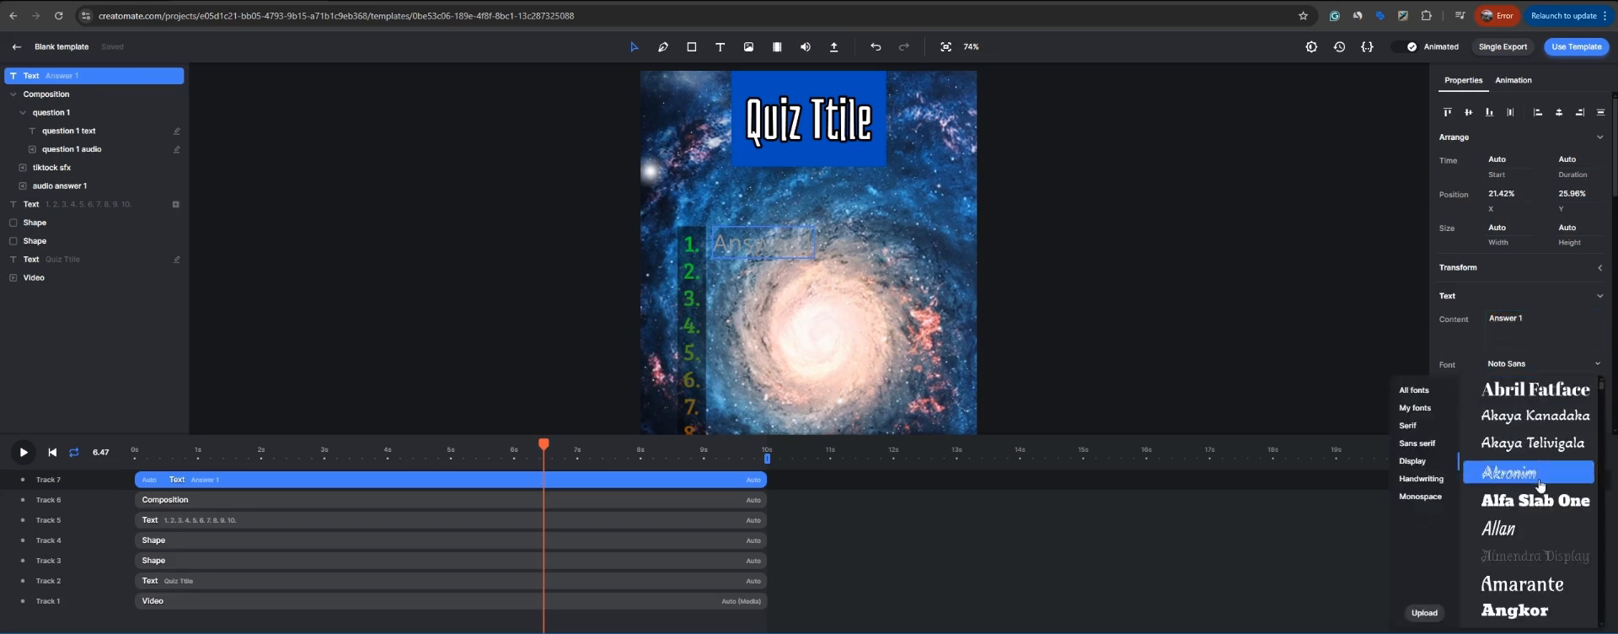
click(1534, 500)
scroll(1473, 383, down, 3)
scroll(1505, 384, down, 2)
click(1491, 378)
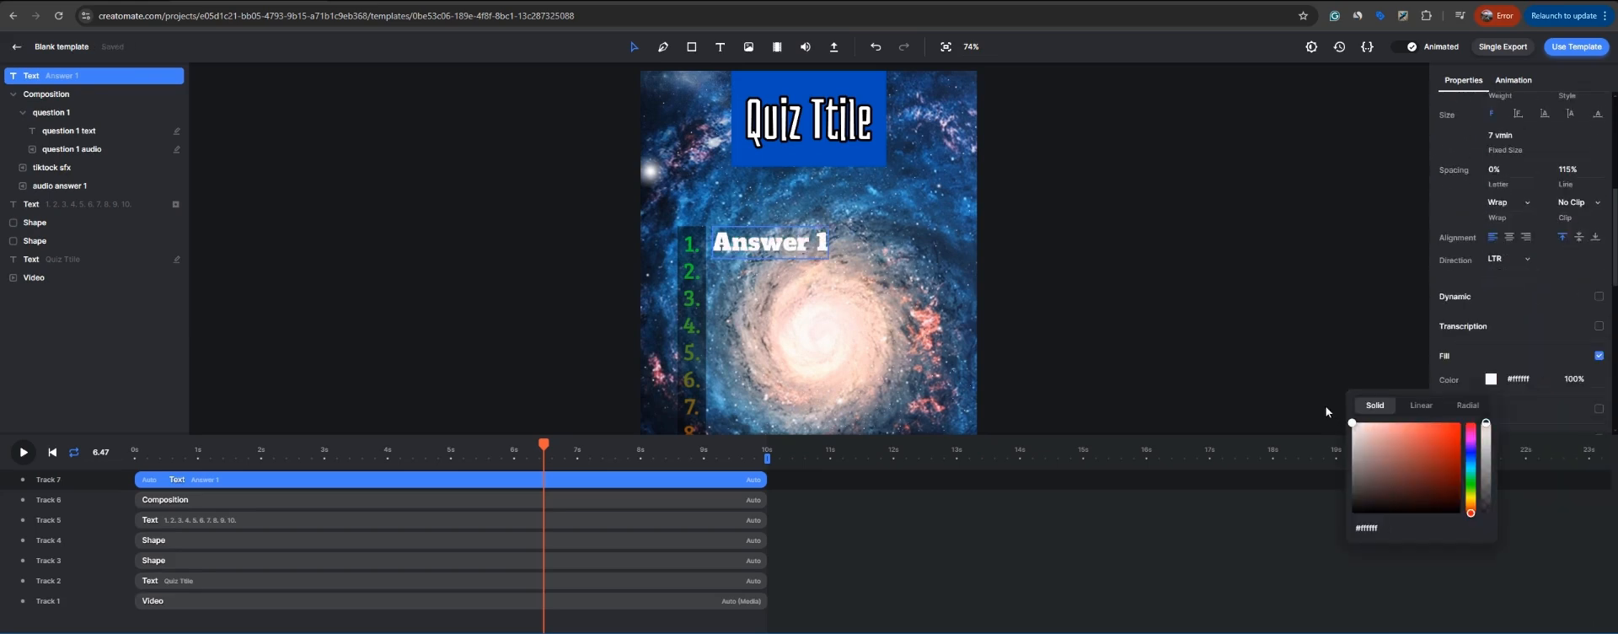
click(1474, 329)
Step: Make the Answer 1 text auto-size within a fixed width and height, and fit its box beside number 1
scroll(1477, 356, up, 2)
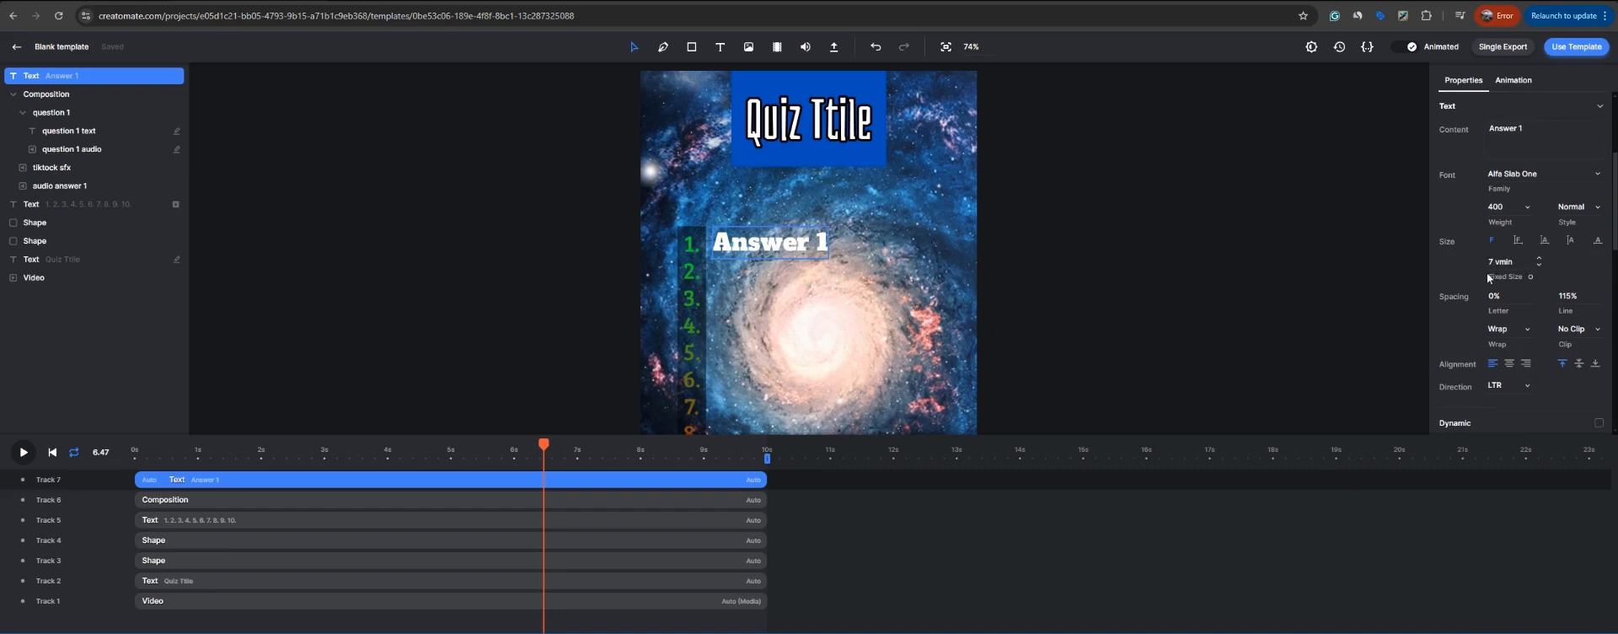
click(1546, 241)
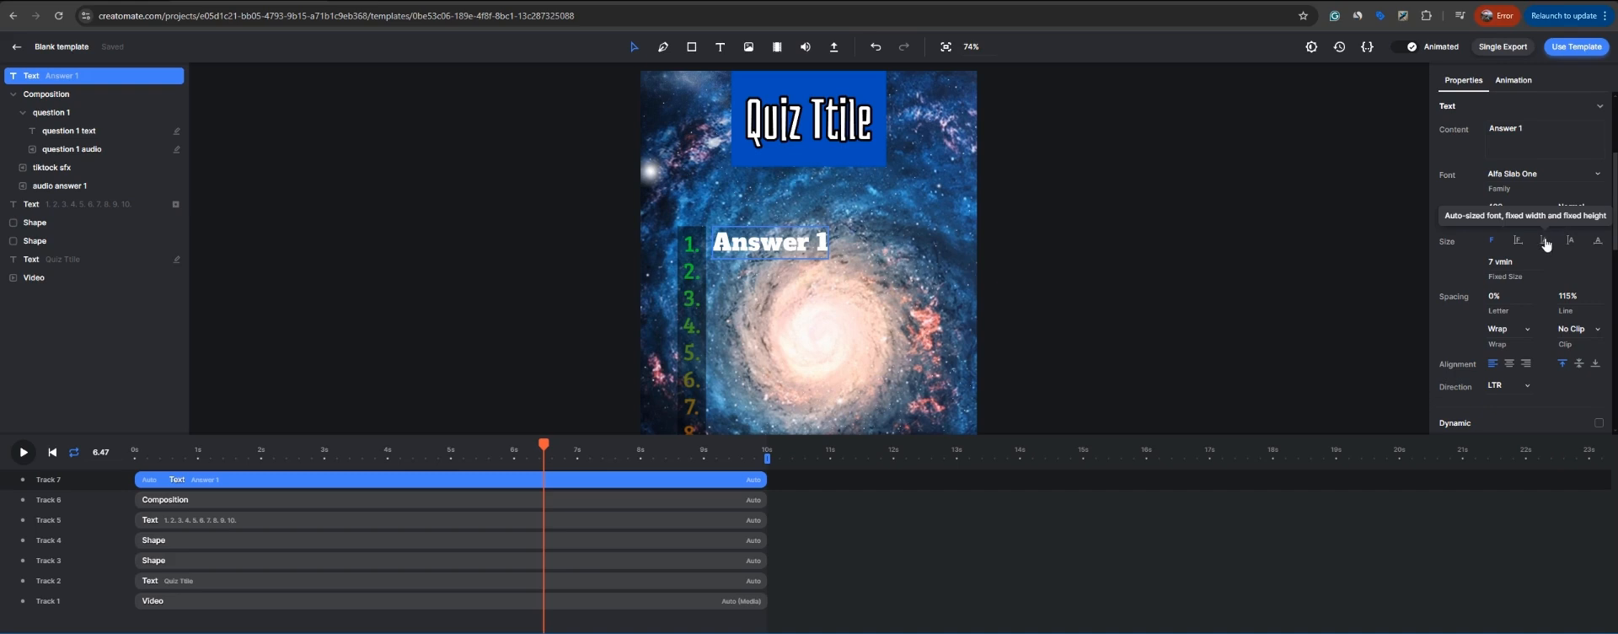
click(761, 242)
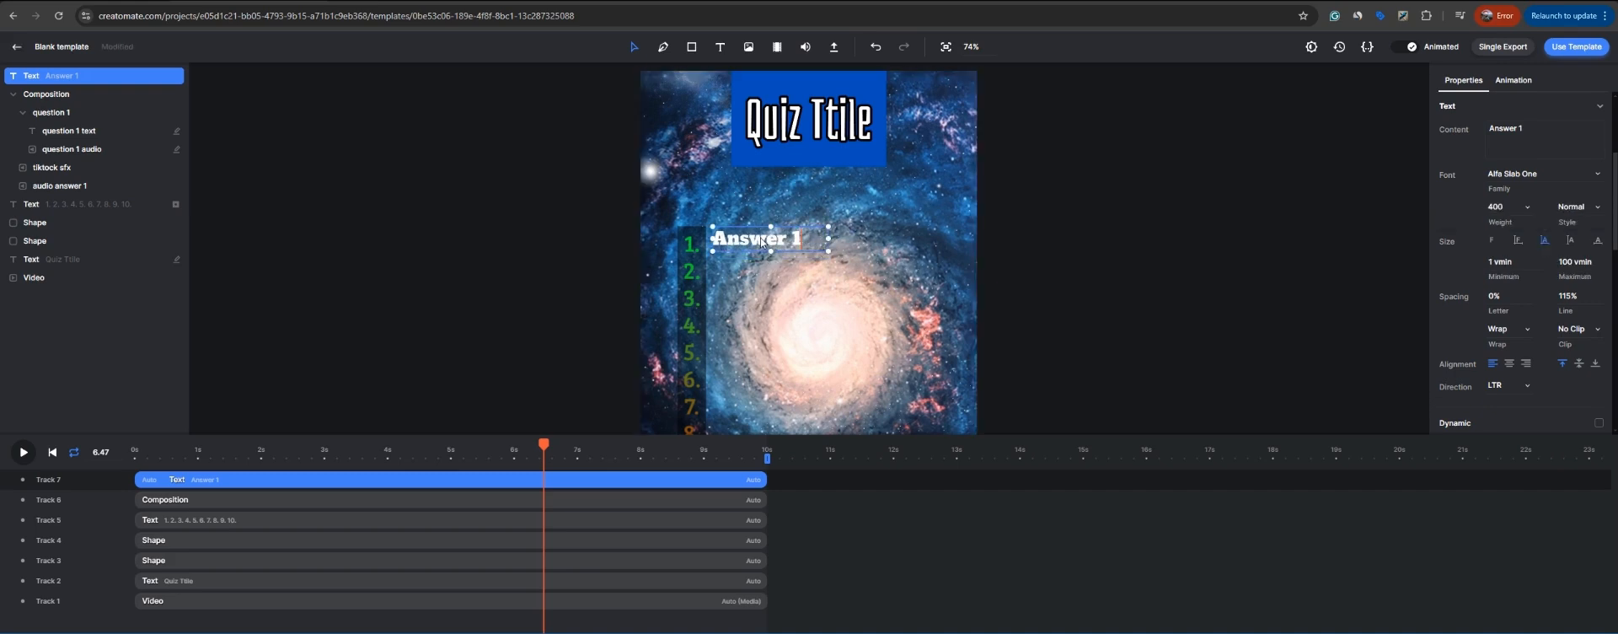
drag(759, 237, 757, 241)
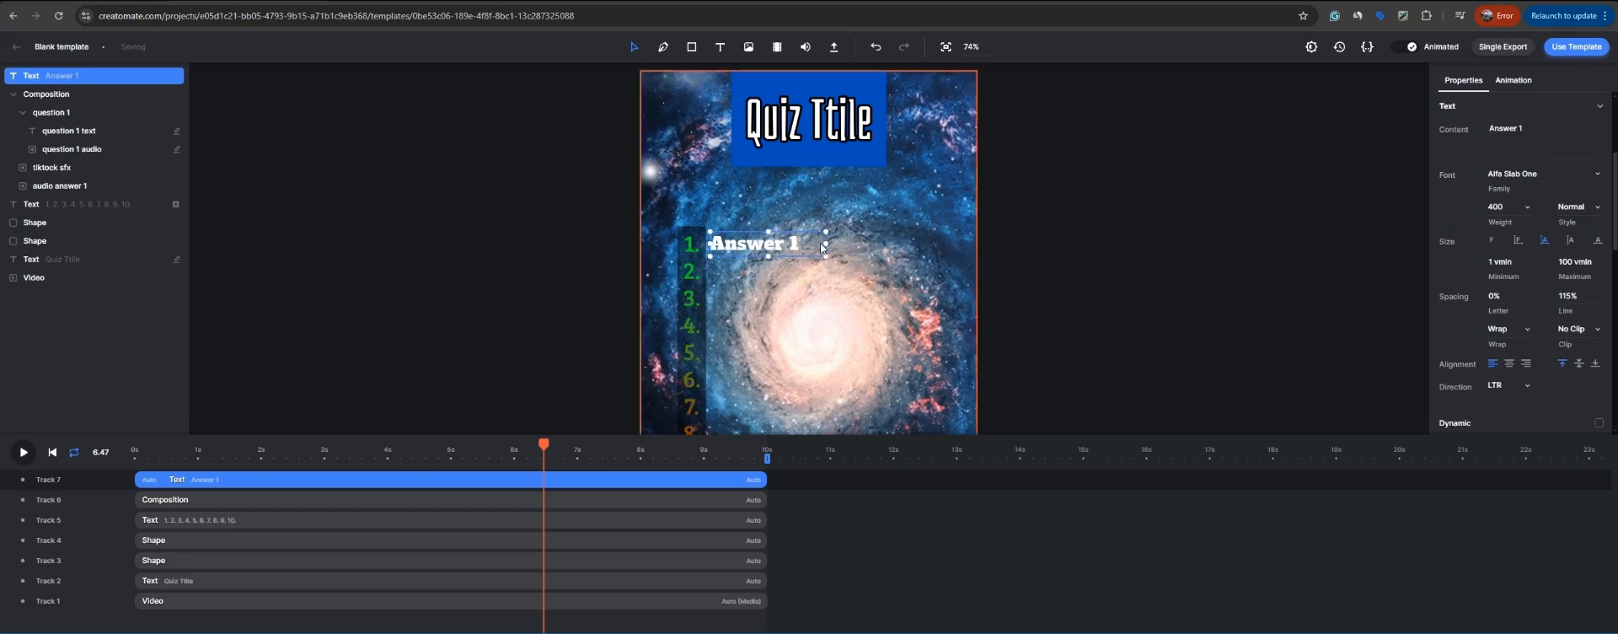
drag(768, 257, 758, 246)
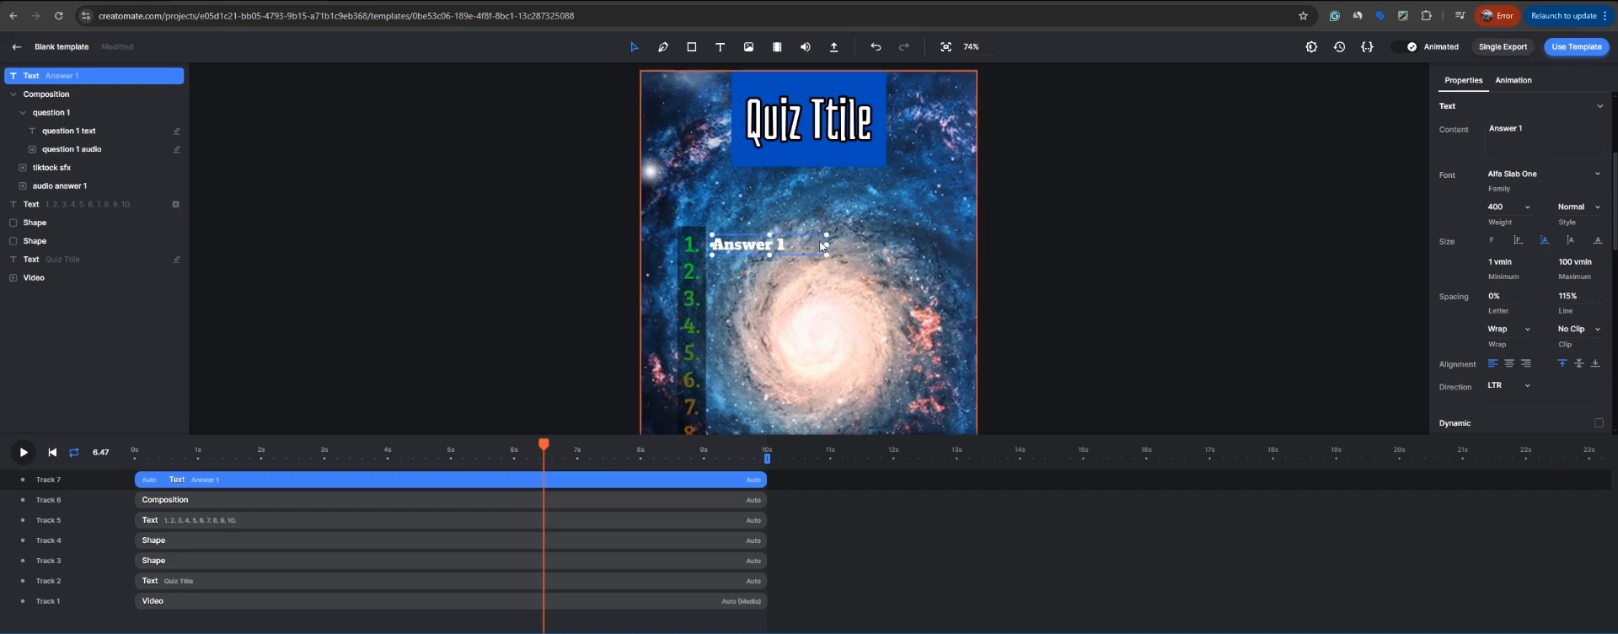
Step: Add a black (#000000) stroke to the background video
click(833, 252)
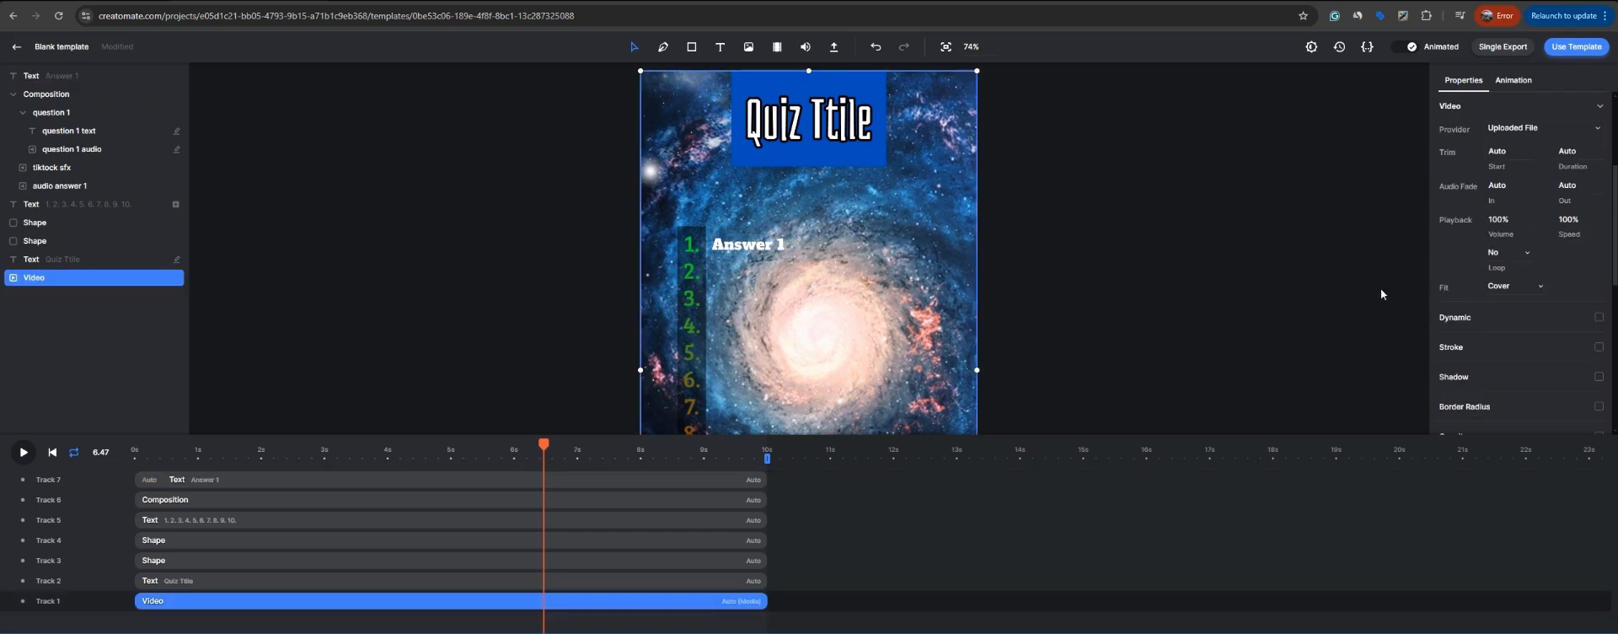
click(1599, 347)
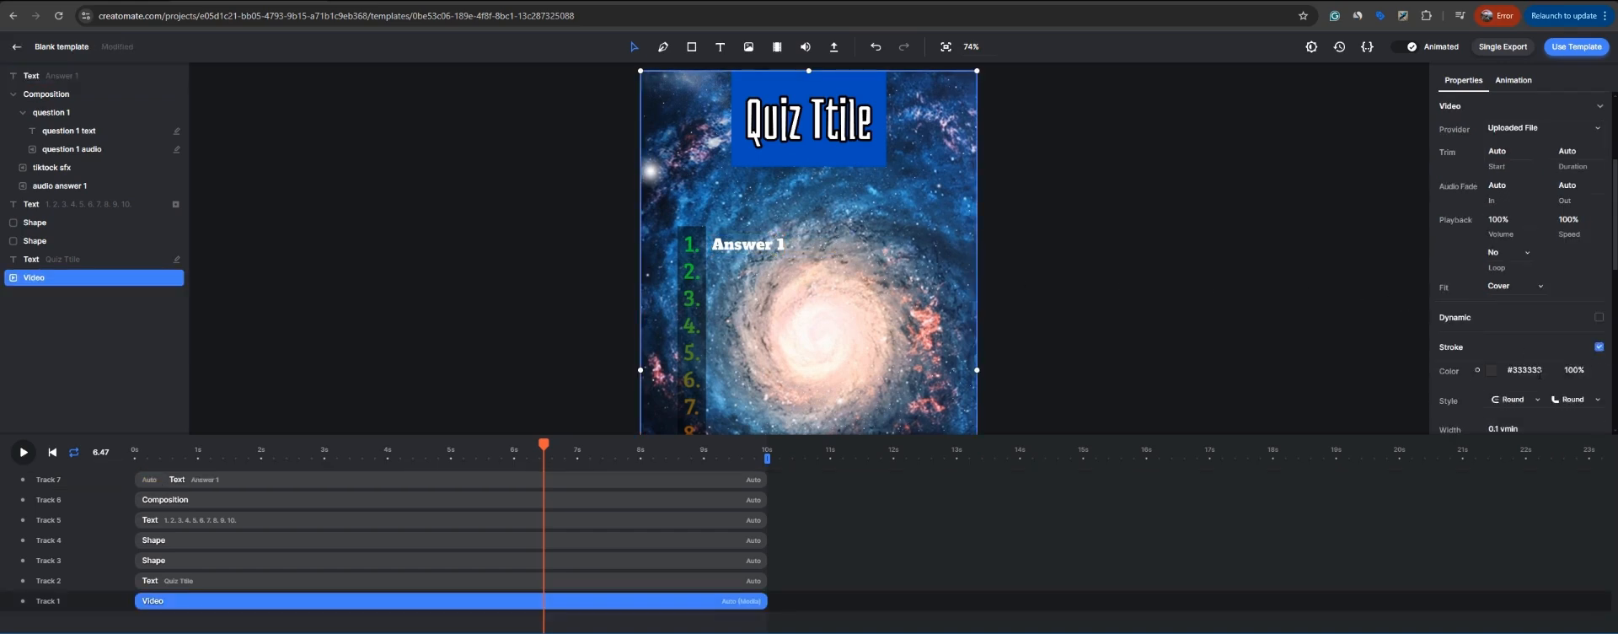
click(1492, 370)
drag(1424, 437, 1342, 493)
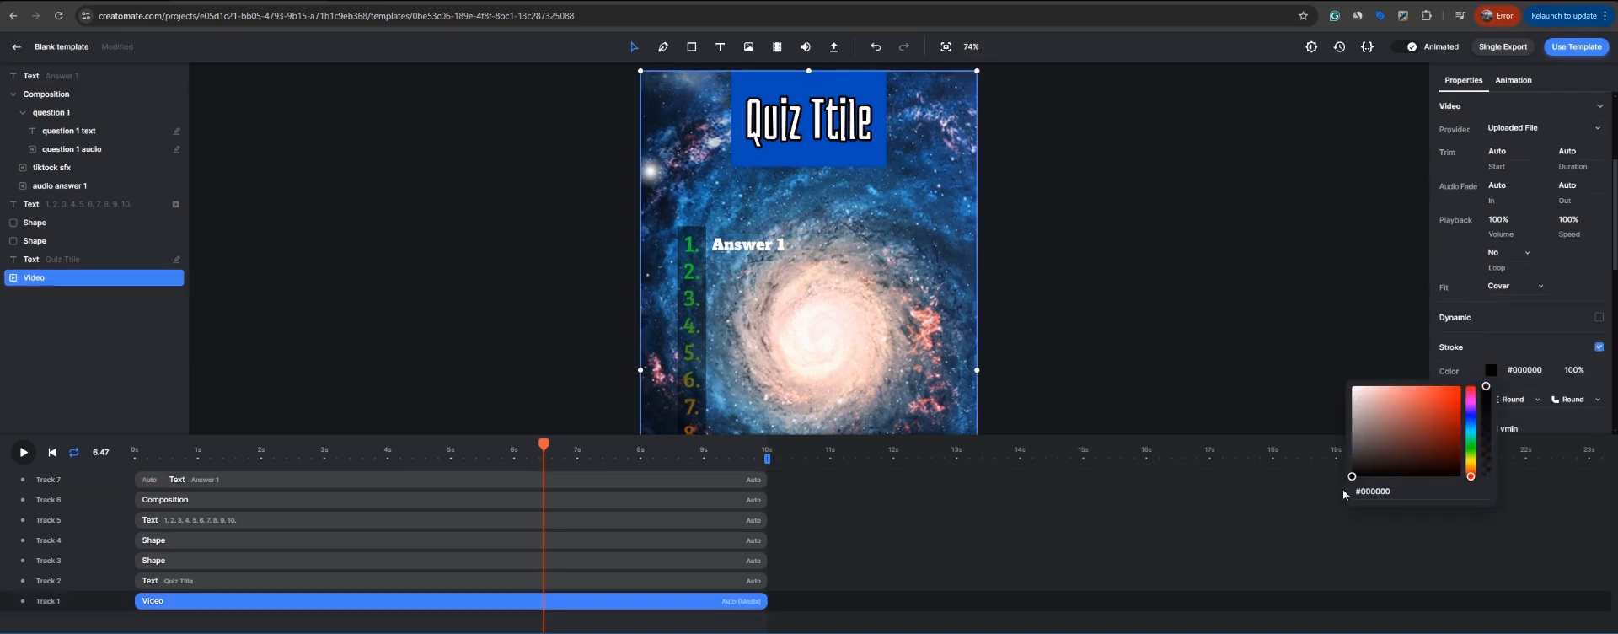
click(1434, 336)
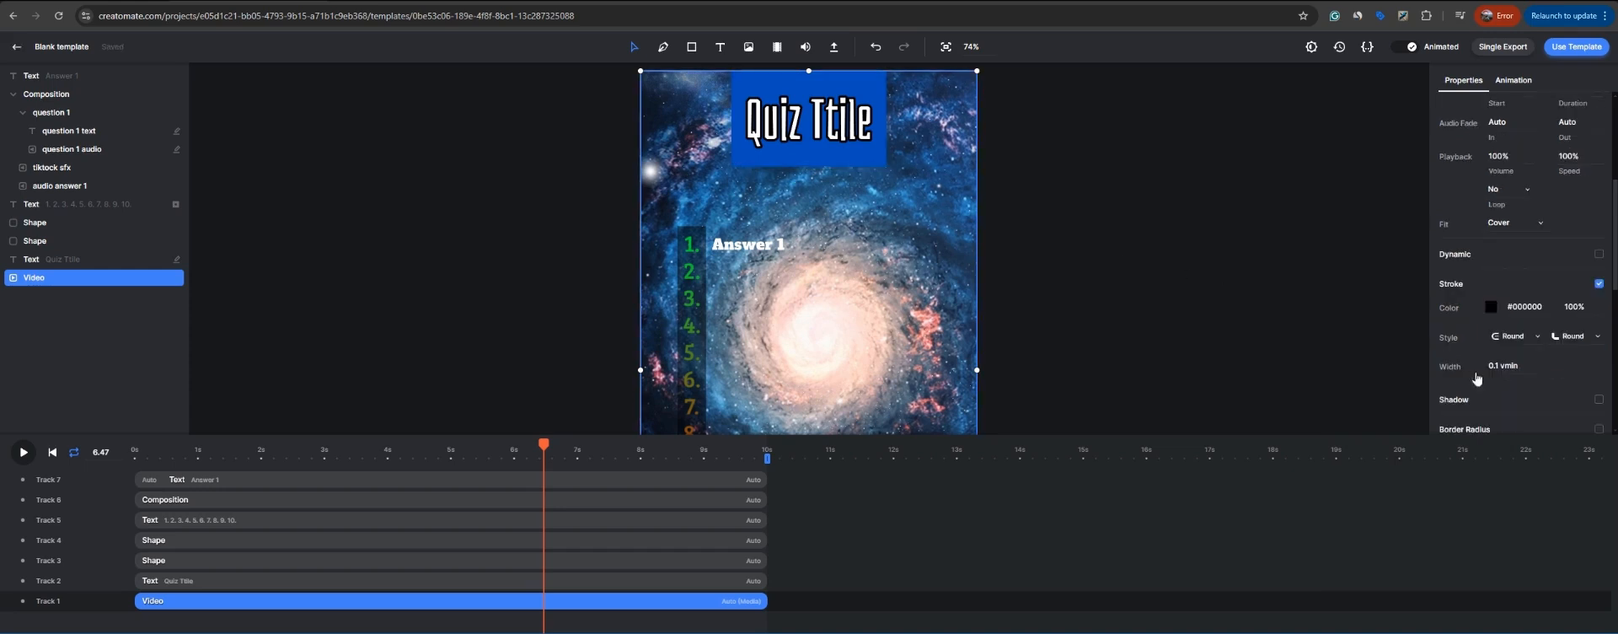
scroll(1546, 367, down, 1)
scroll(1538, 369, up, 9)
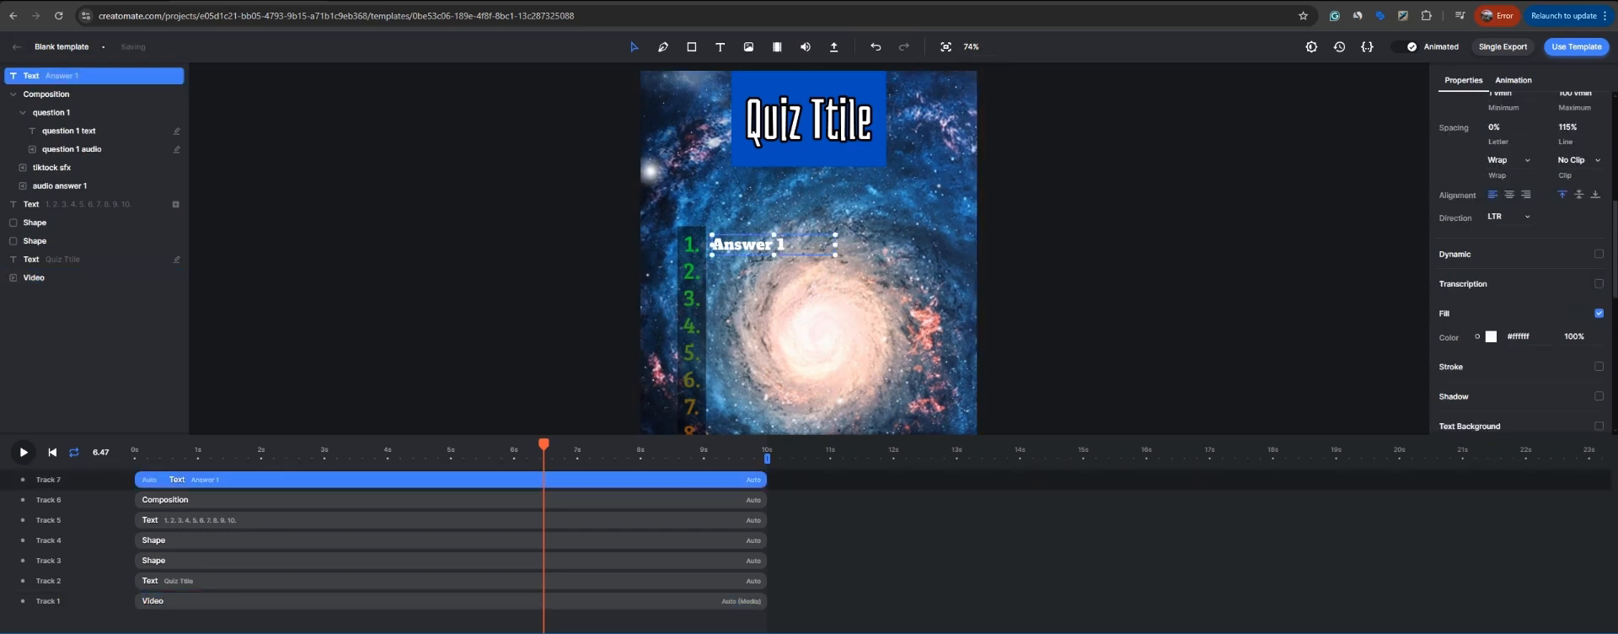
Step: Give the Answer 1 text a black (#000000) stroke 0.9 vmin wide and nudge it closer to number 1
click(1599, 366)
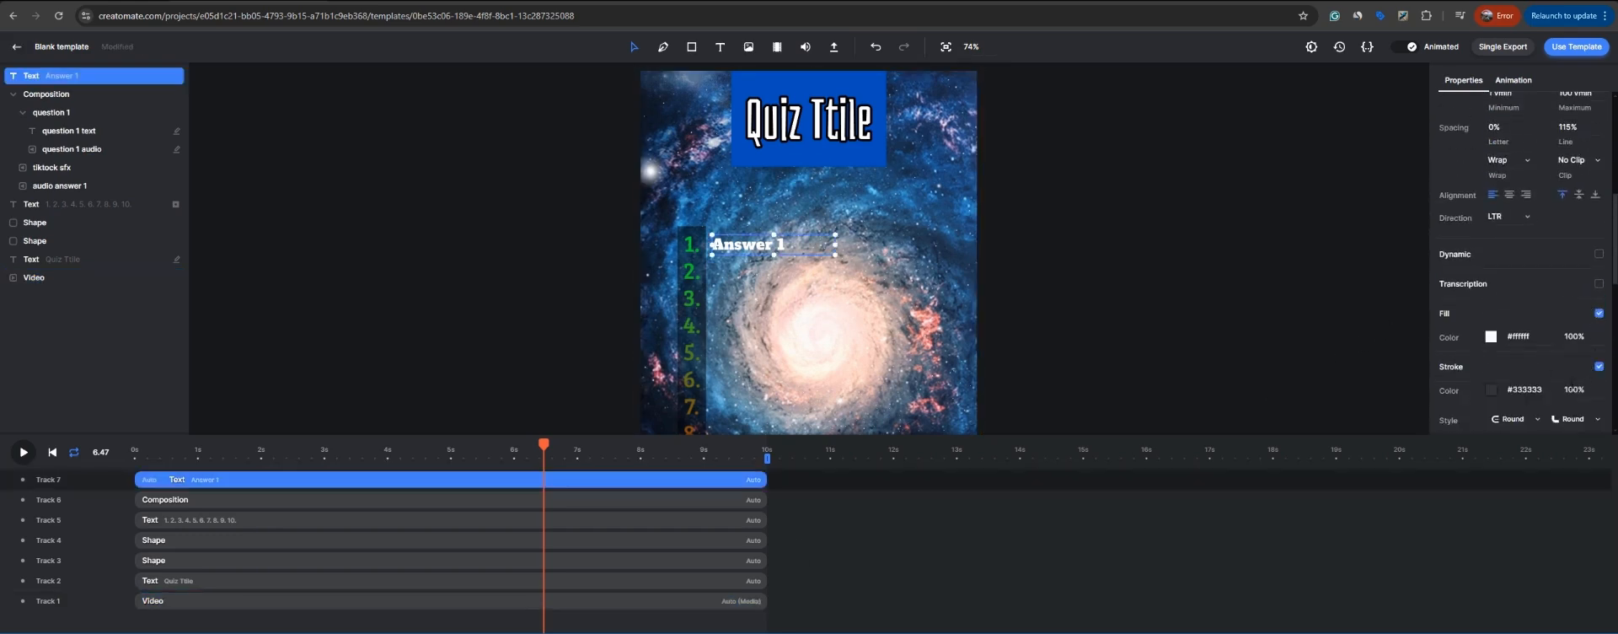
scroll(1538, 391, down, 1)
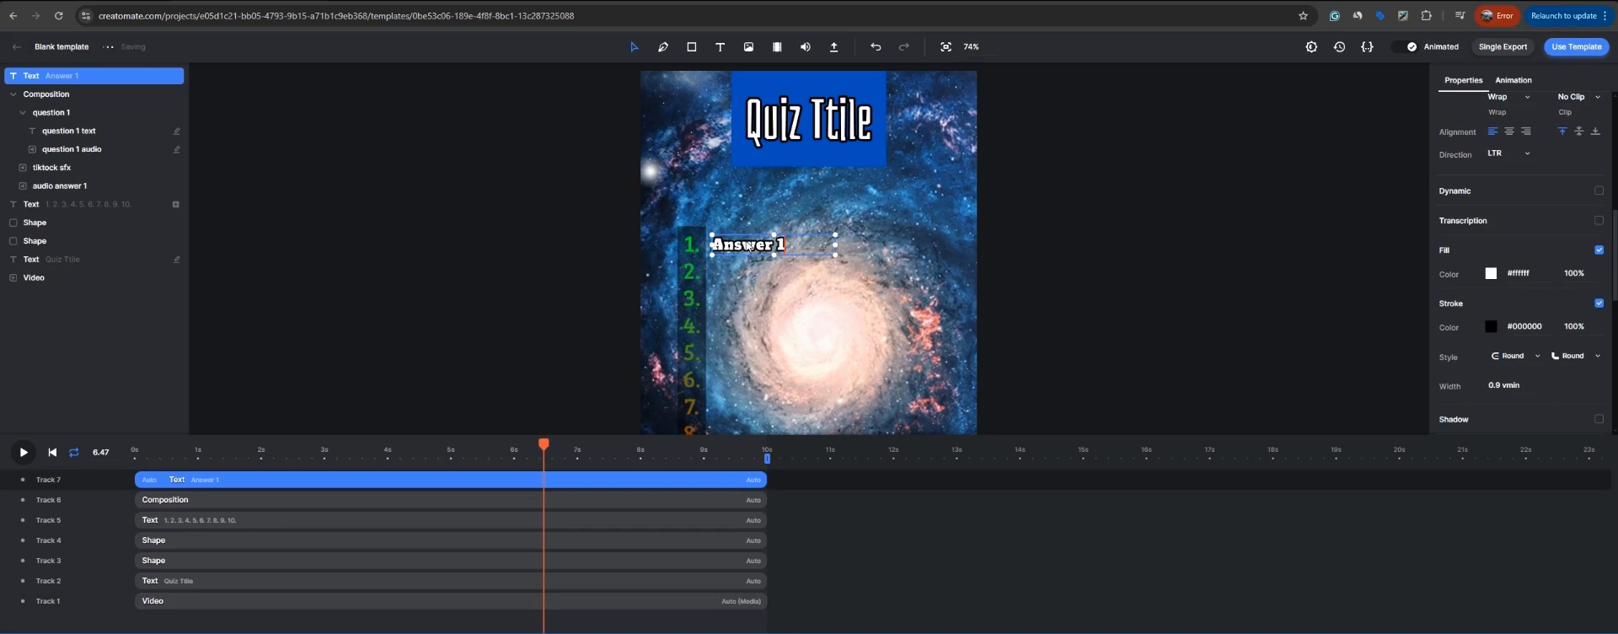
double_click(745, 246)
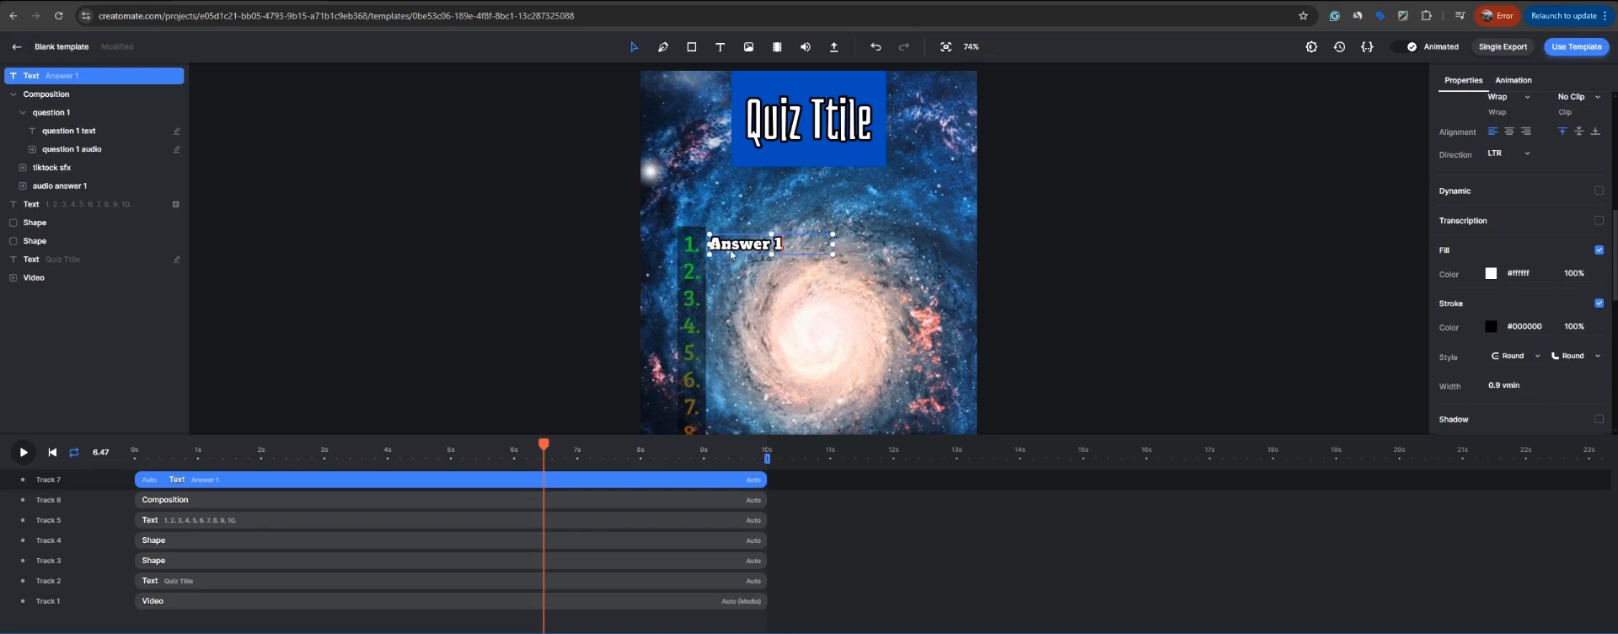
click(914, 245)
scroll(755, 282, down, 1)
scroll(756, 285, down, 1)
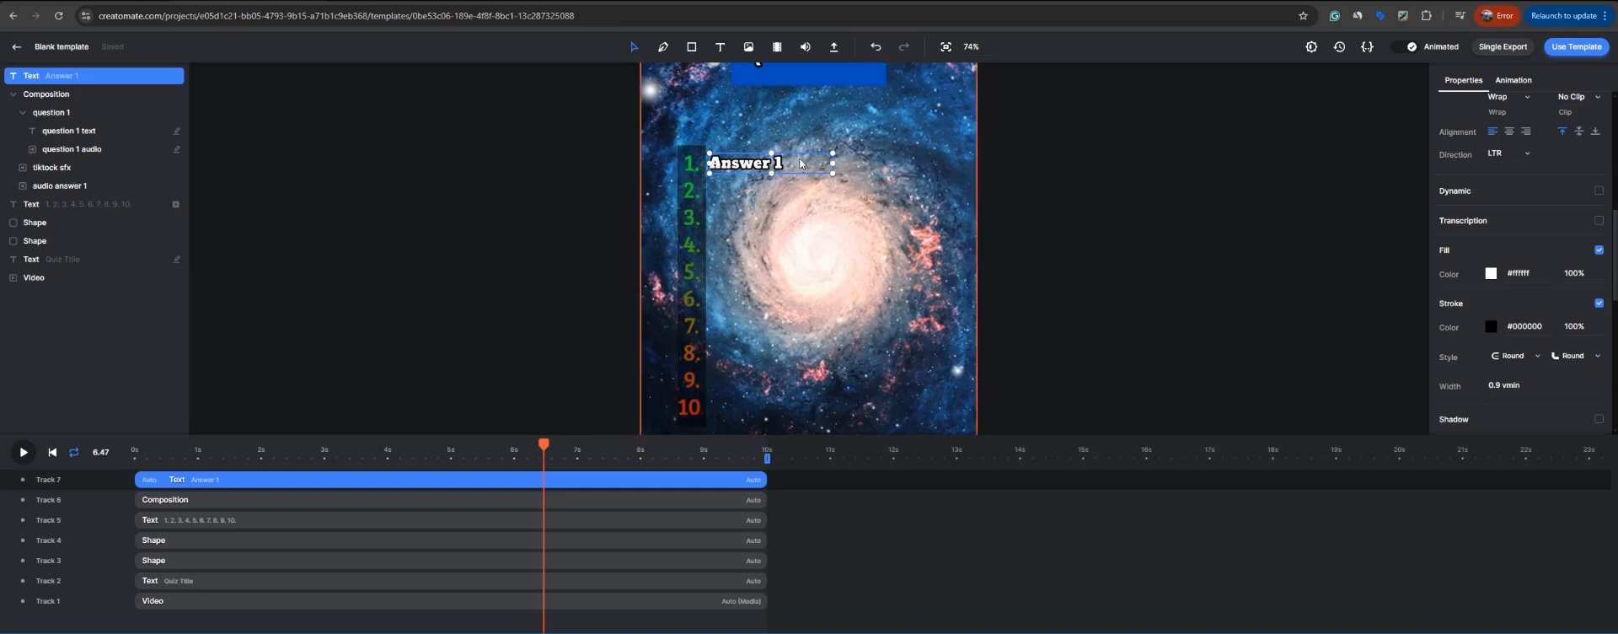
Step: Rename the answer text element as "Answer 1"
right_click(182, 477)
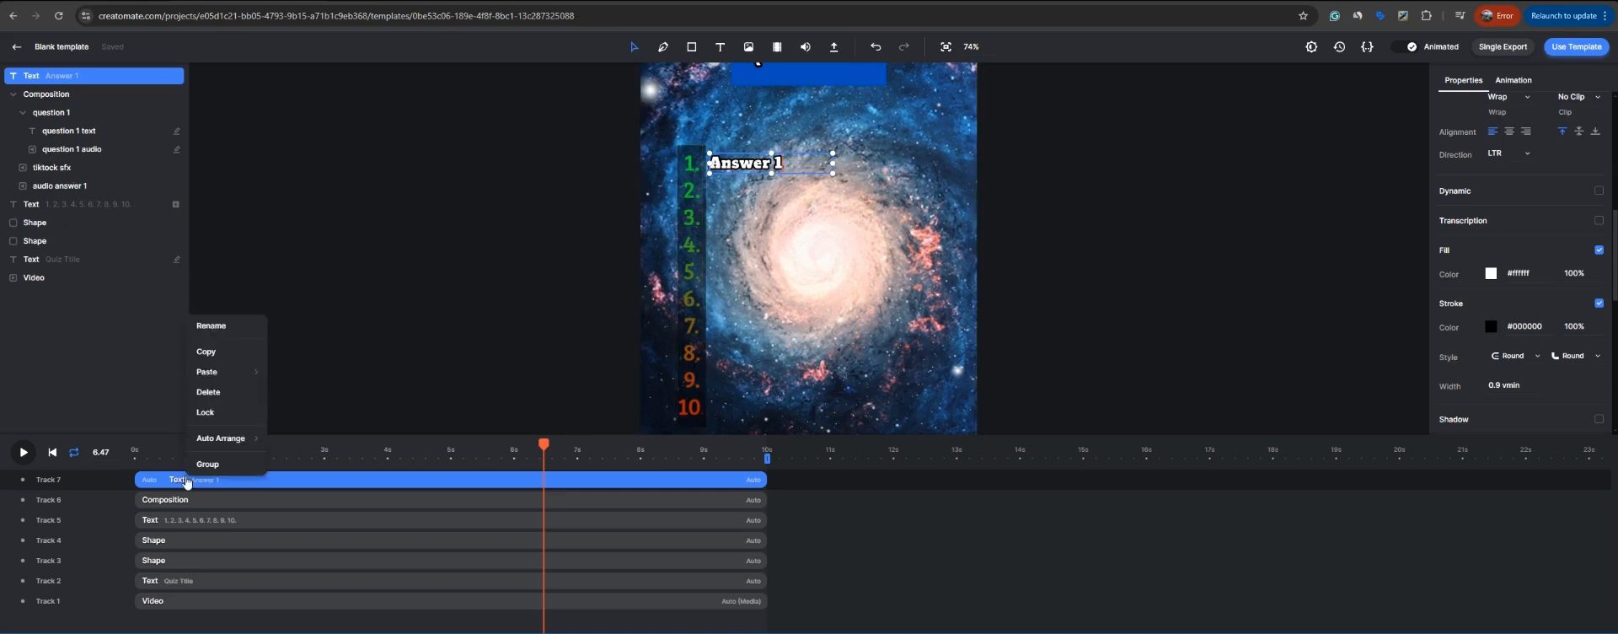
click(211, 325)
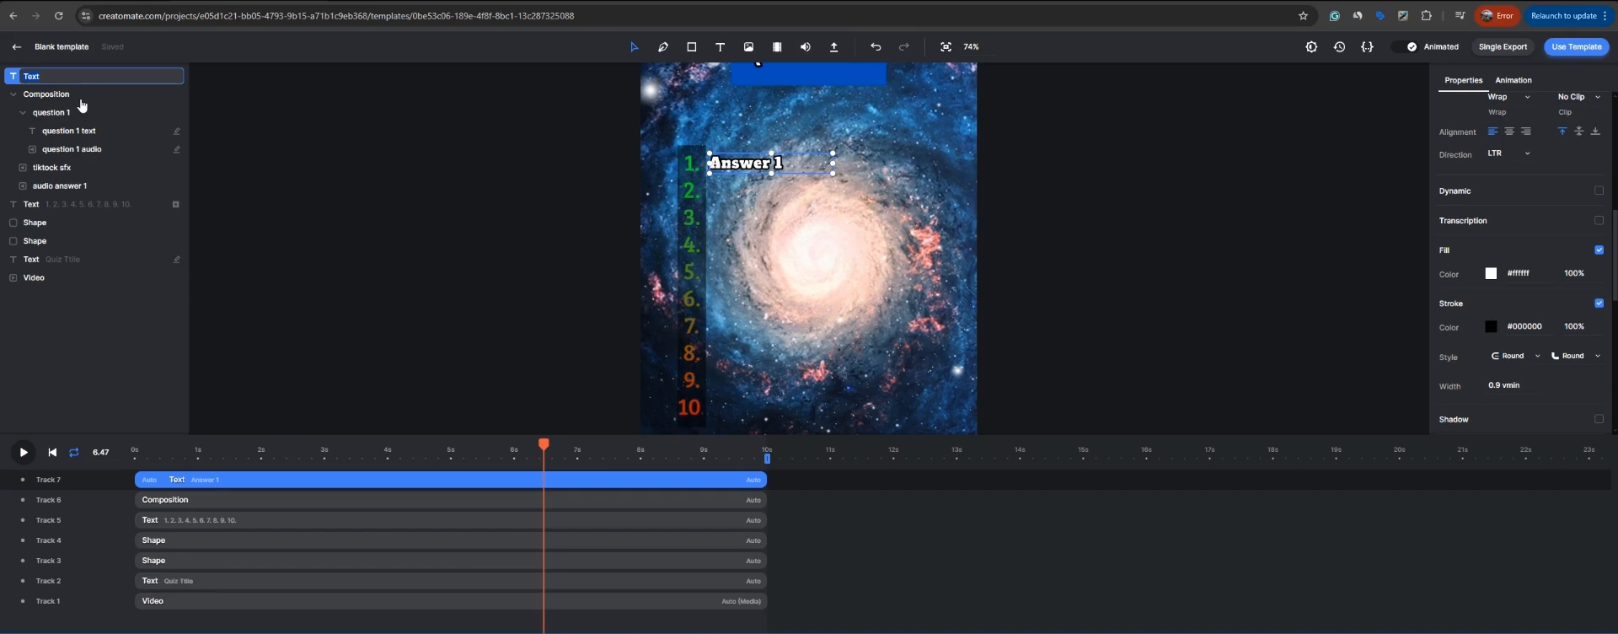
text(Answer 1)
key(Return)
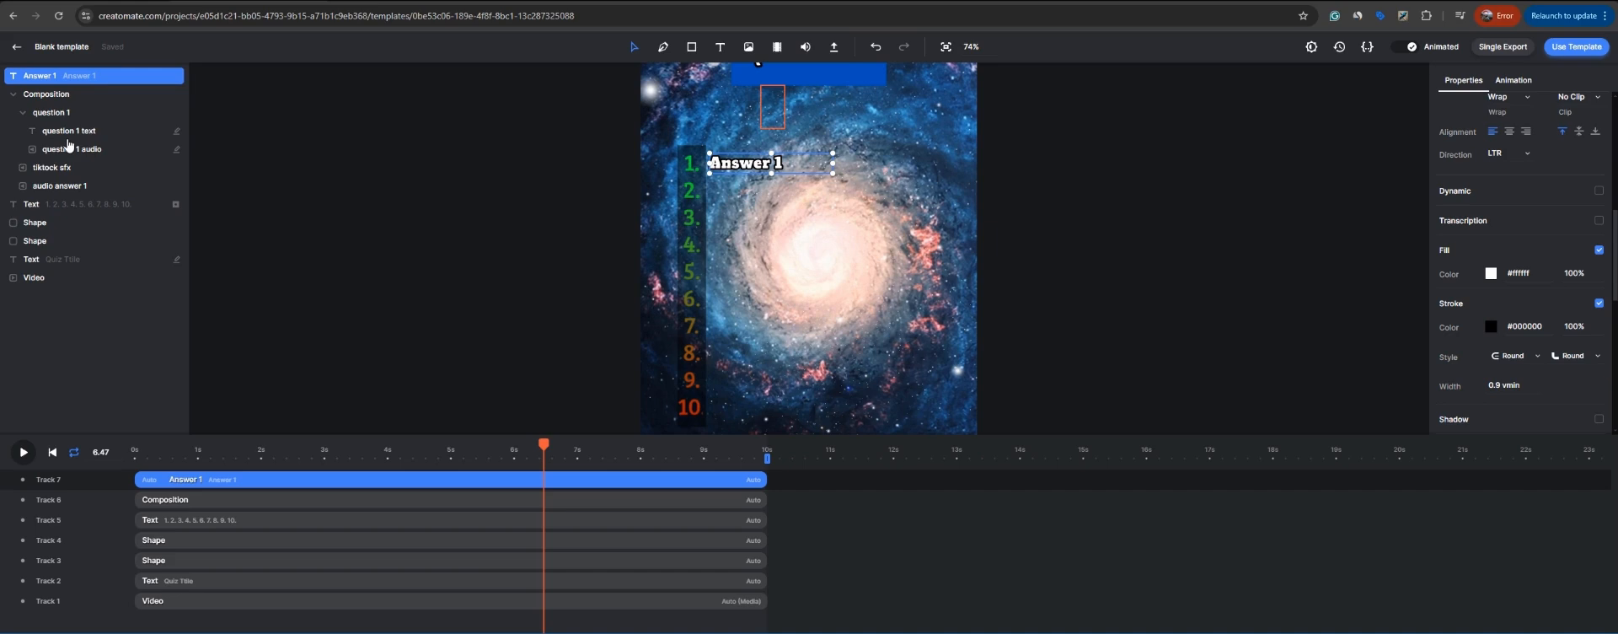
Step: Duplicate the Answer 1 text element nine times for the remaining list numbers
key(ctrl+v)
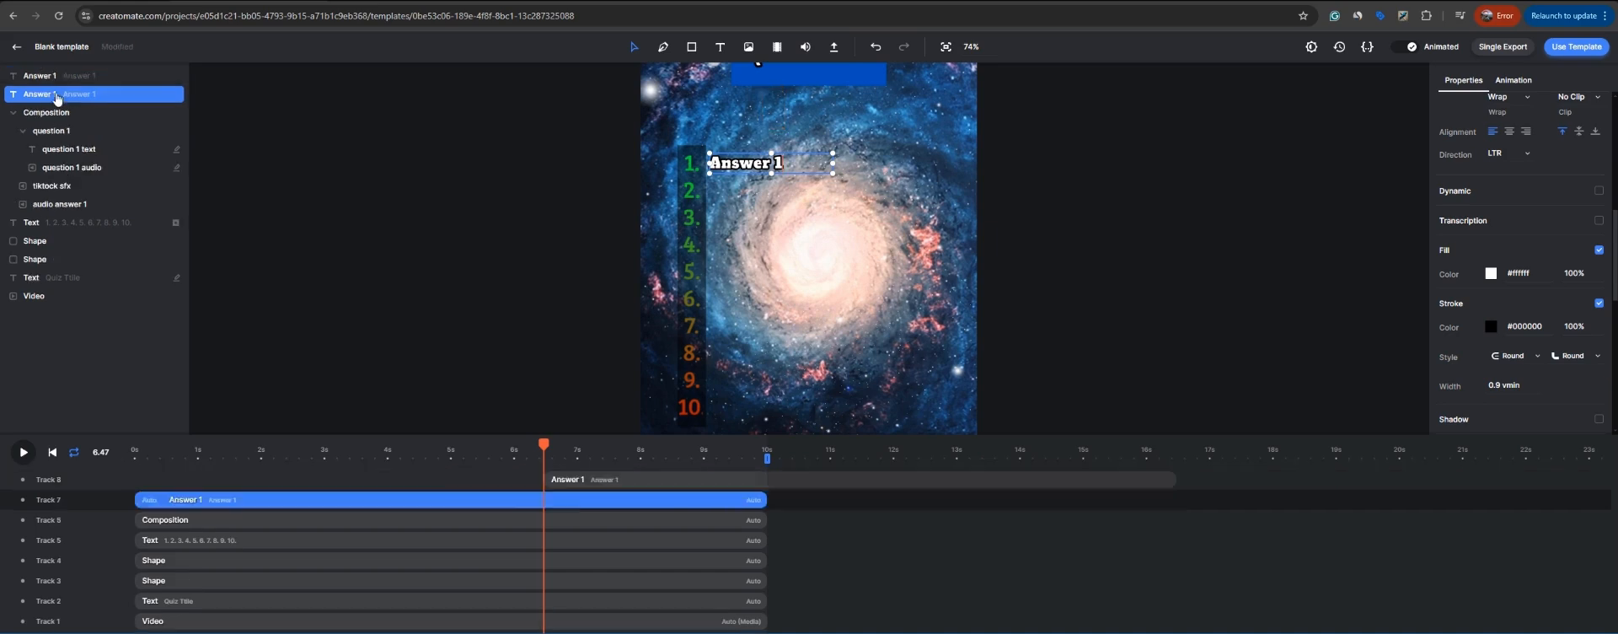
key(ctrl+v)
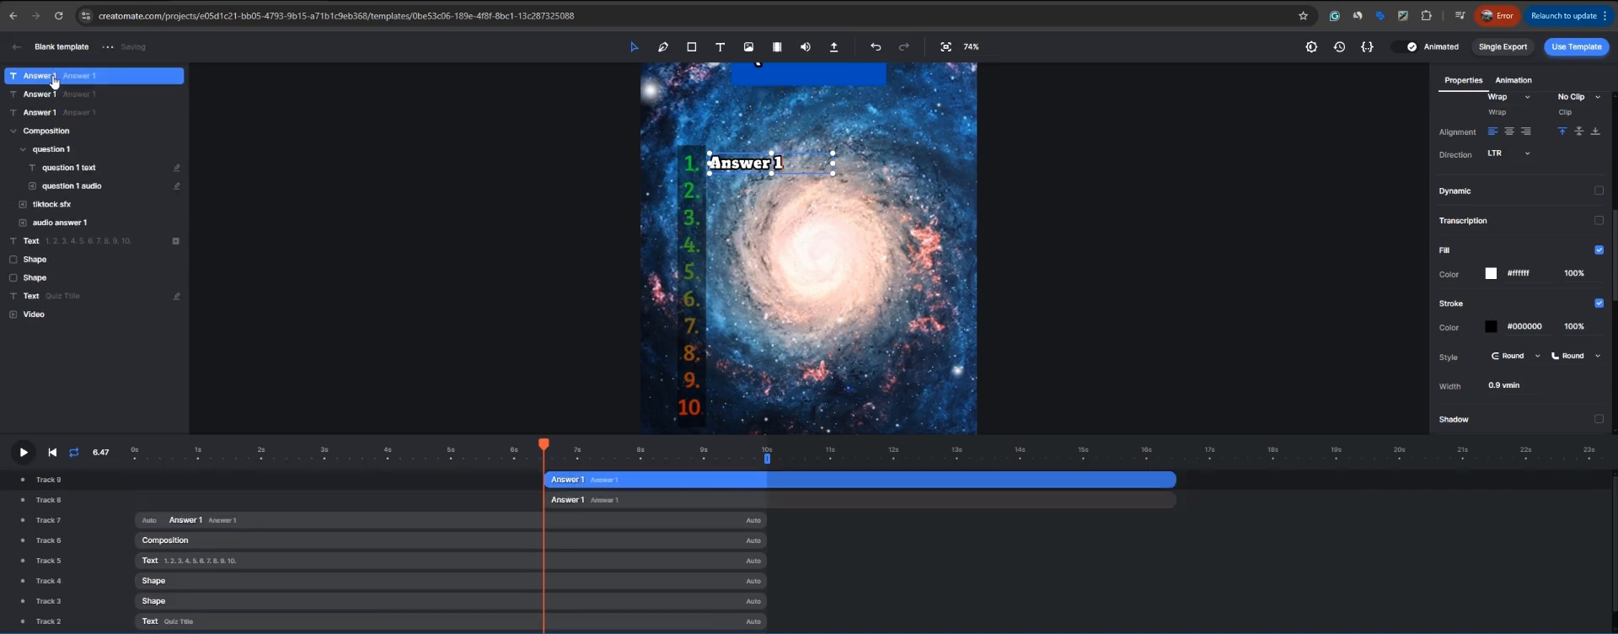
key(ctrl+v)
key(ctrl+v)
key(ctrl+v)
key(ctrl+v)
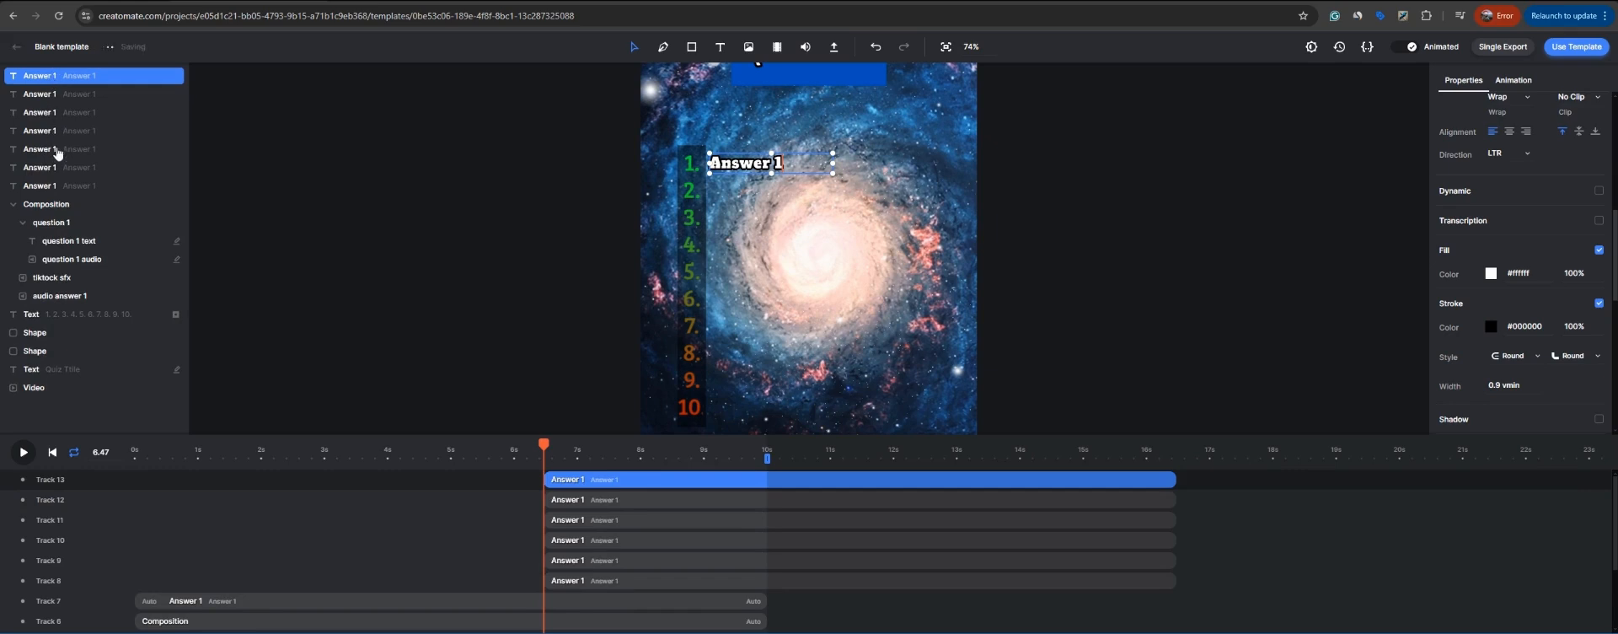
key(ctrl+v)
key(ctrl+v)
key(ctrl+v)
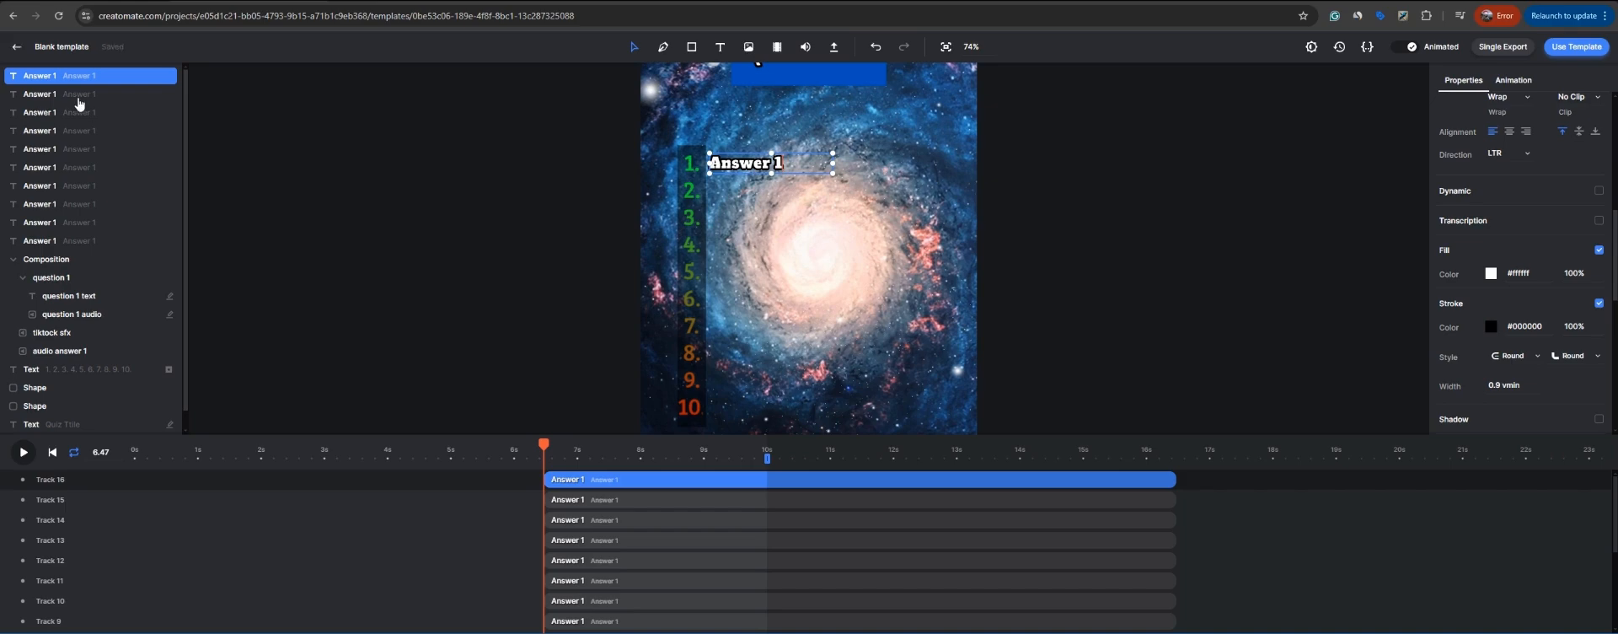
Step: Move one Answer 1 text element into the question composition, directly after audio answer 1 in the element list
drag(78, 82, 53, 354)
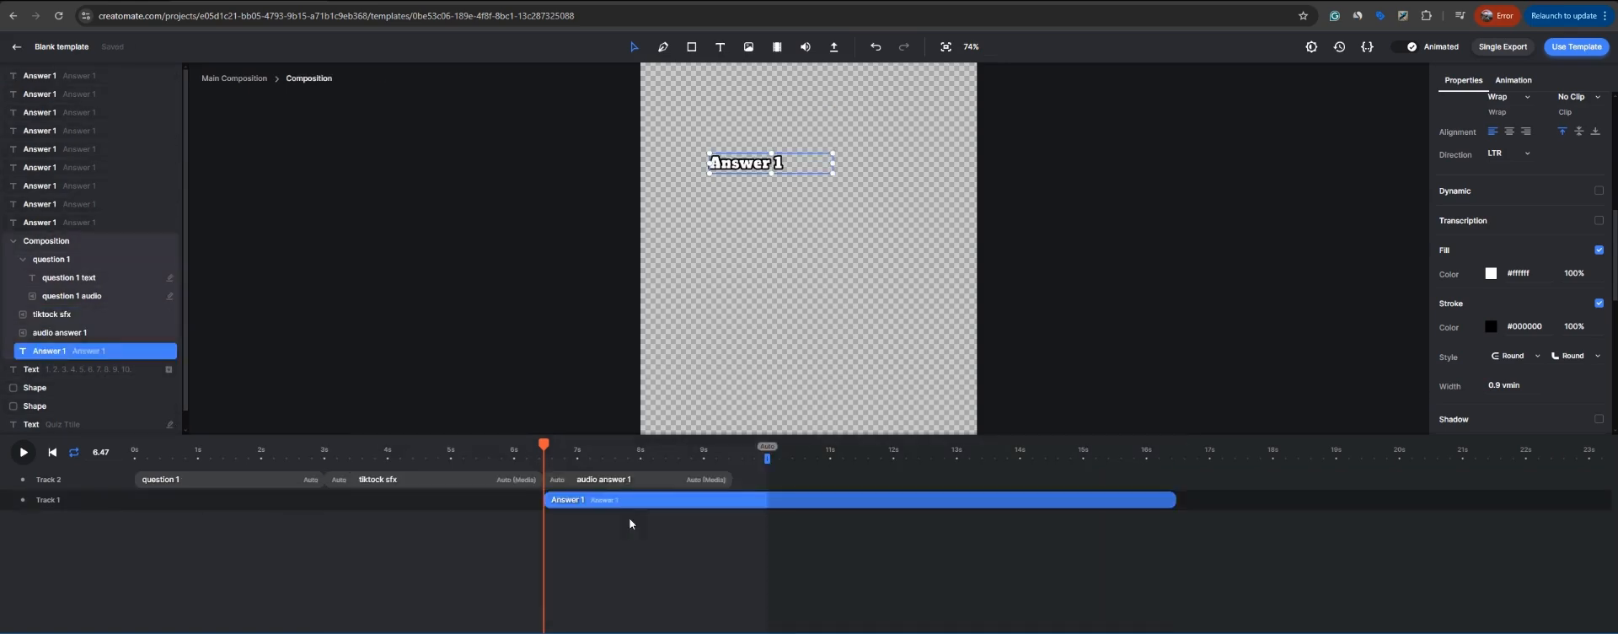
click(599, 482)
click(625, 503)
scroll(1549, 315, up, 1)
scroll(1549, 316, up, 5)
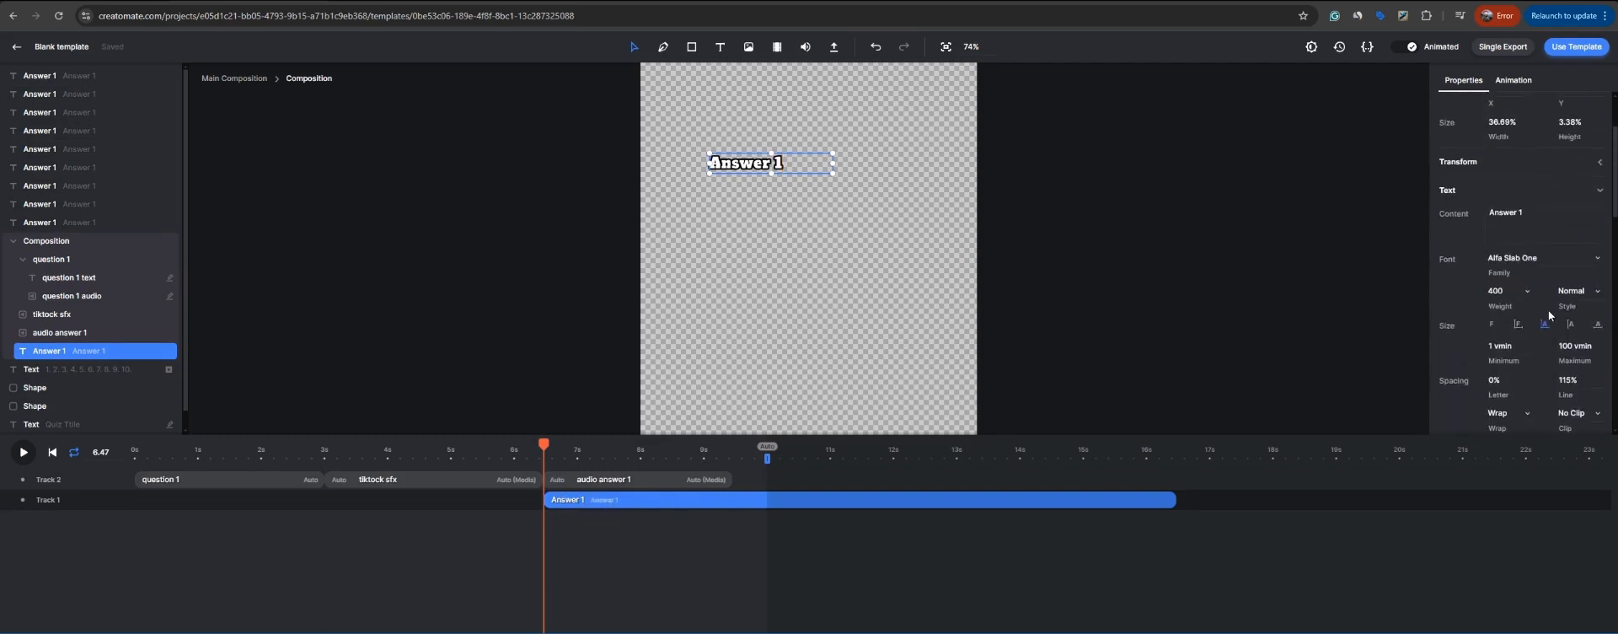
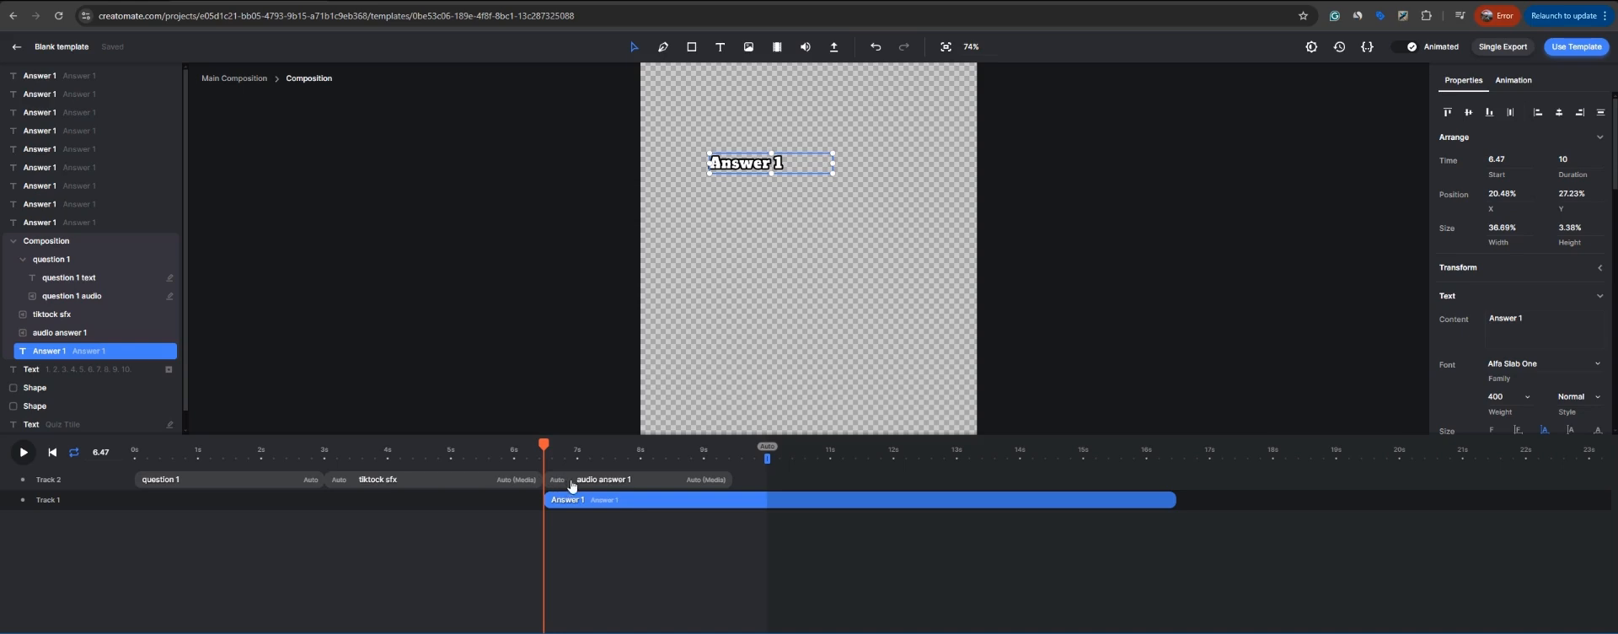
Step: Group audio answer 1 and the Answer 1 text into a nested composition and set its start time to Auto
click(577, 486)
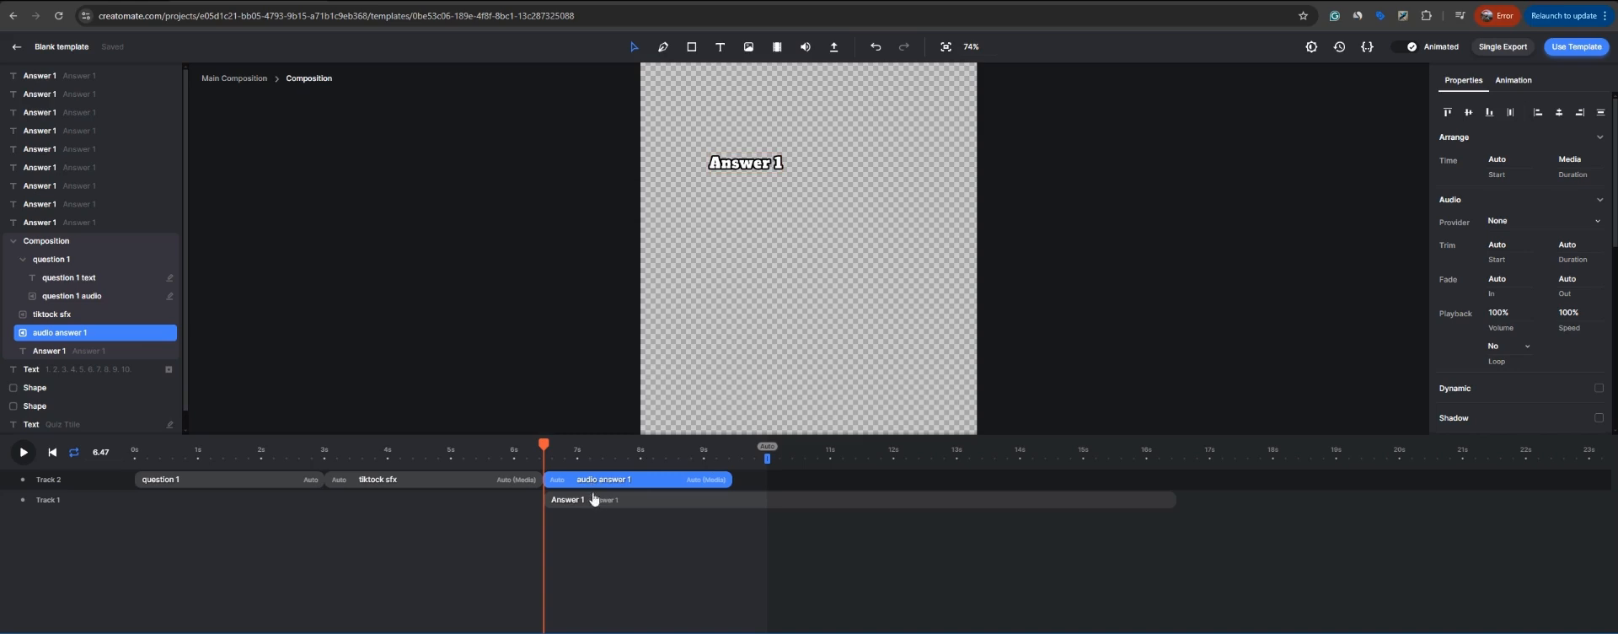
click(594, 506)
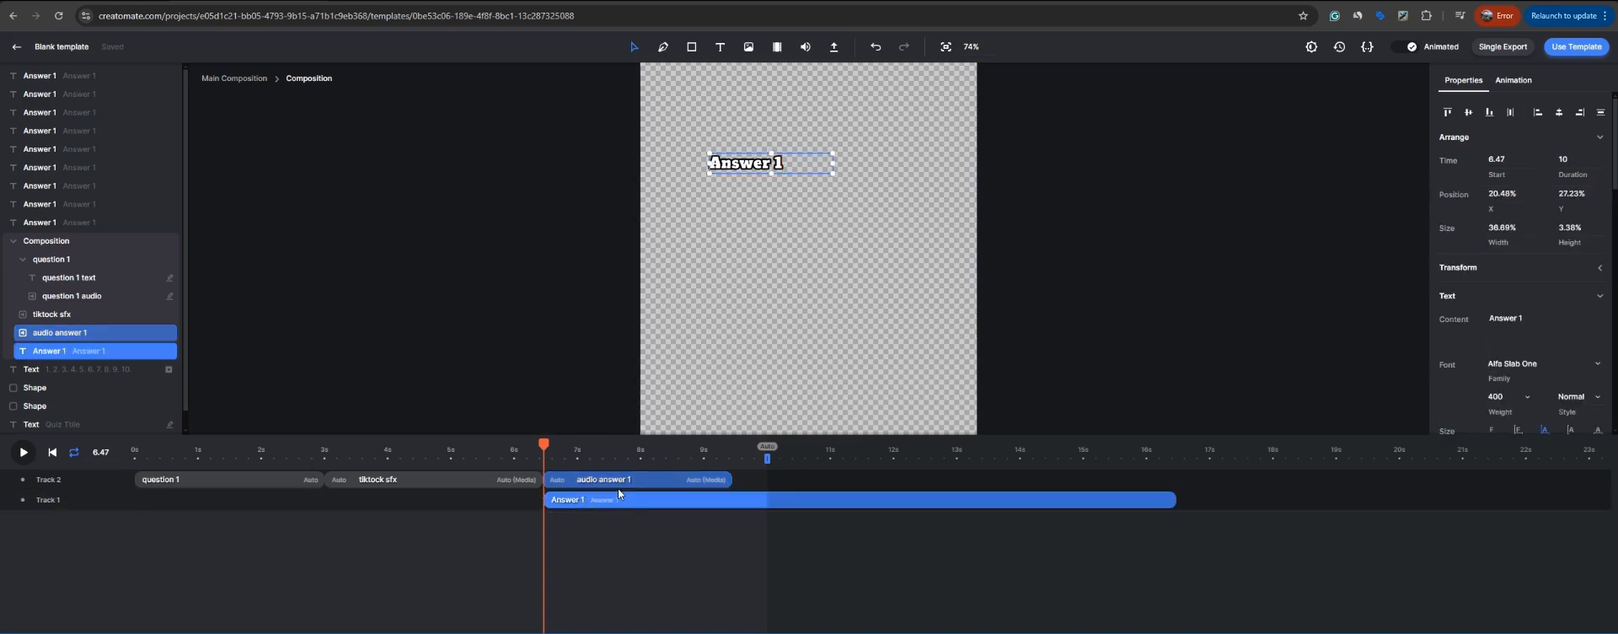
right_click(627, 482)
click(646, 470)
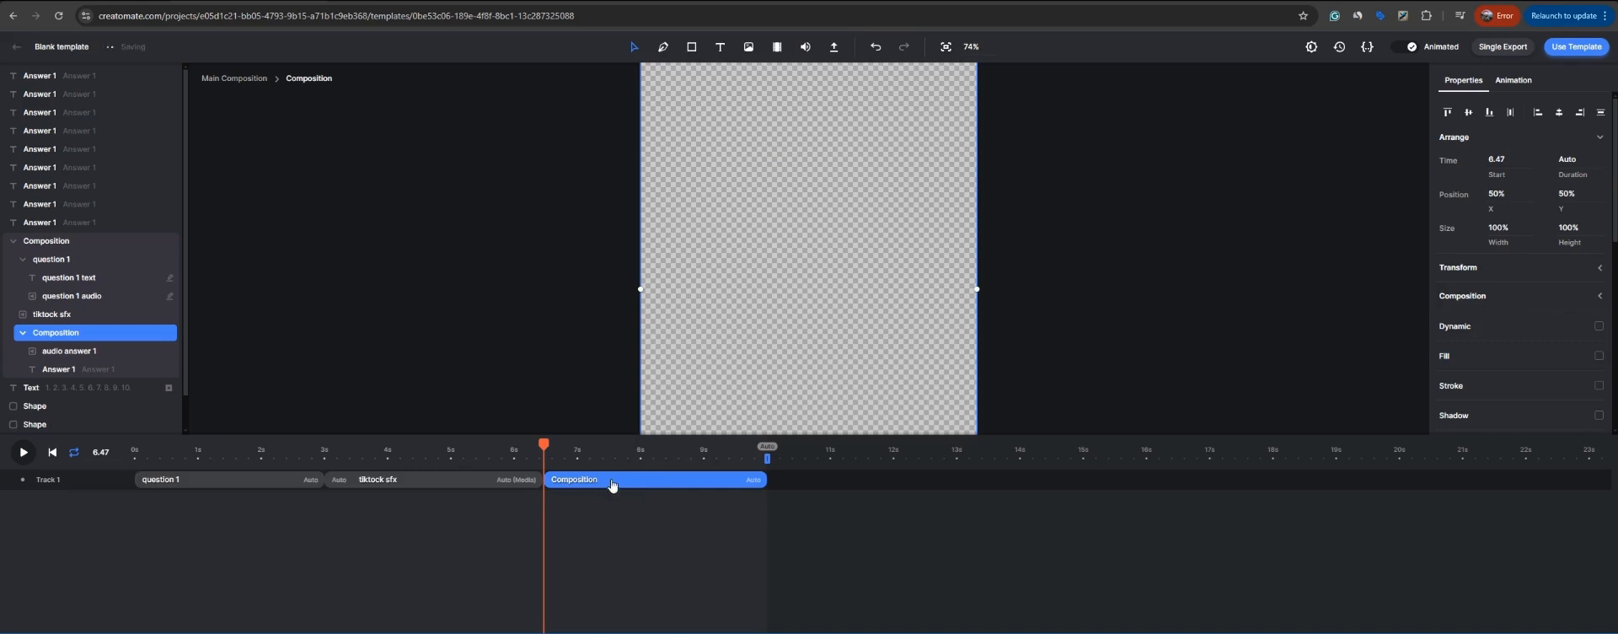
click(1505, 160)
text(auto)
key(Return)
Step: Inside the new nested composition, set the Answer 1 text's start to 0 and its duration to Auto
double_click(596, 480)
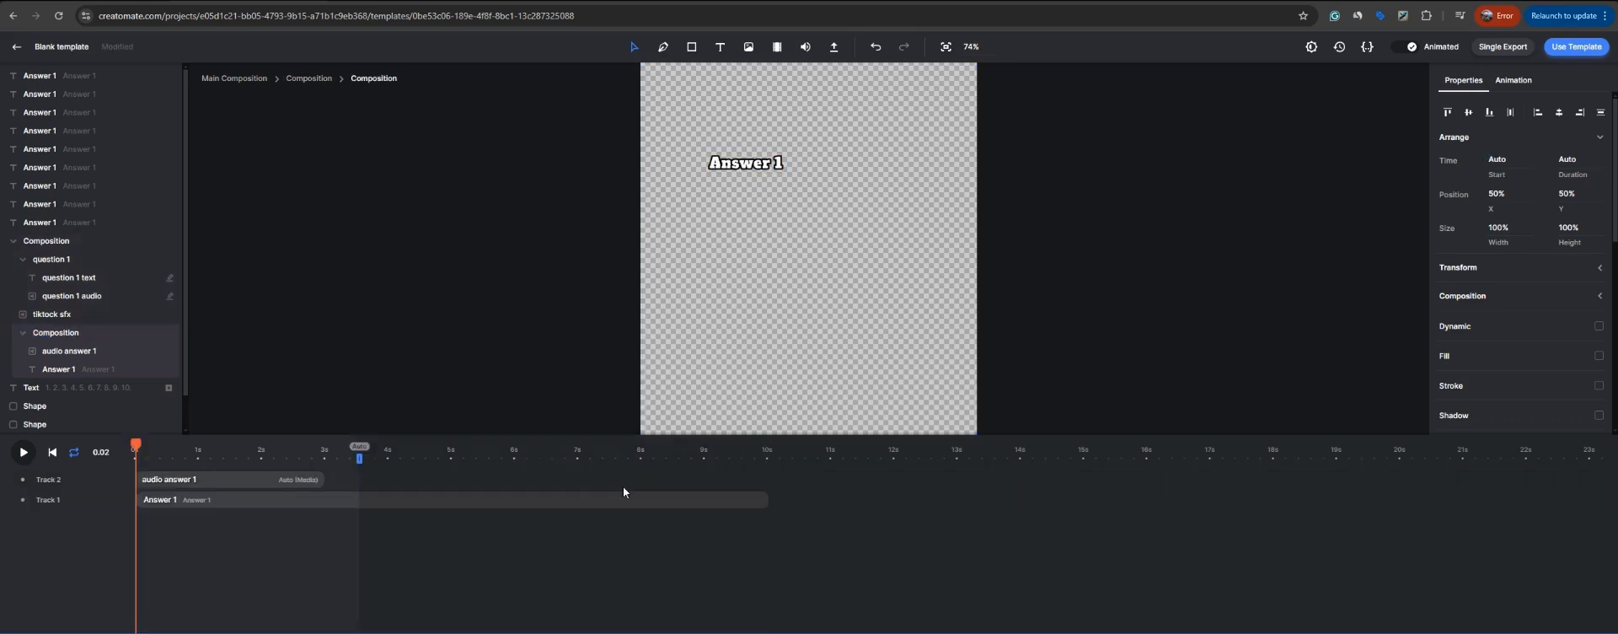
click(218, 483)
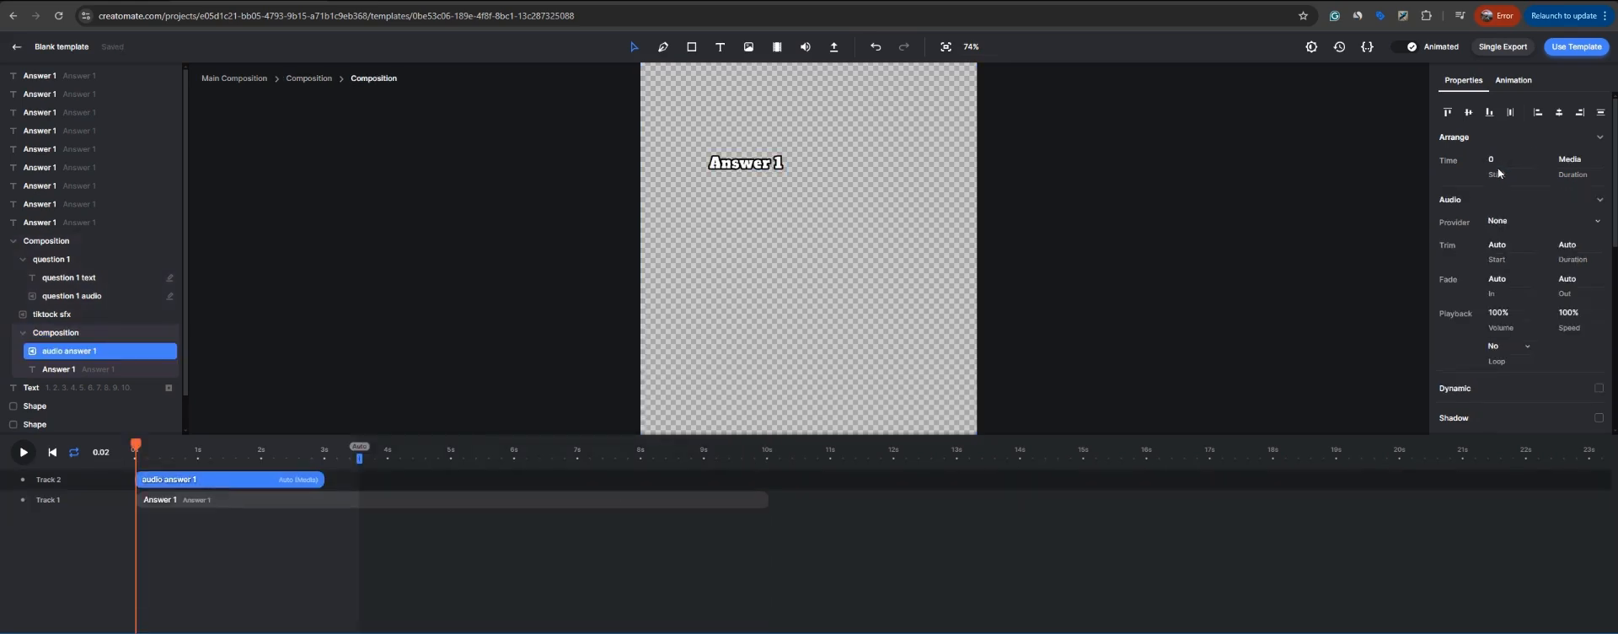
click(310, 503)
text(0)
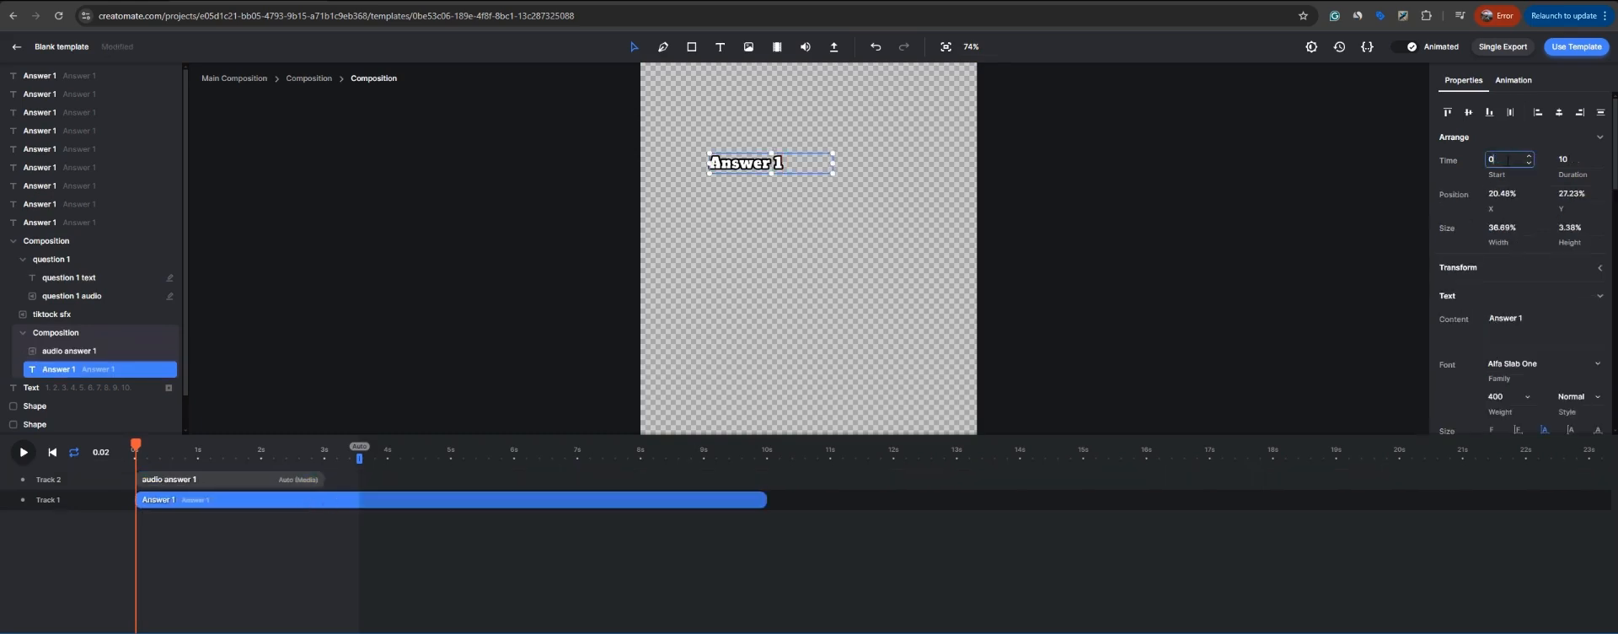
key(Tab)
text(auto)
key(Return)
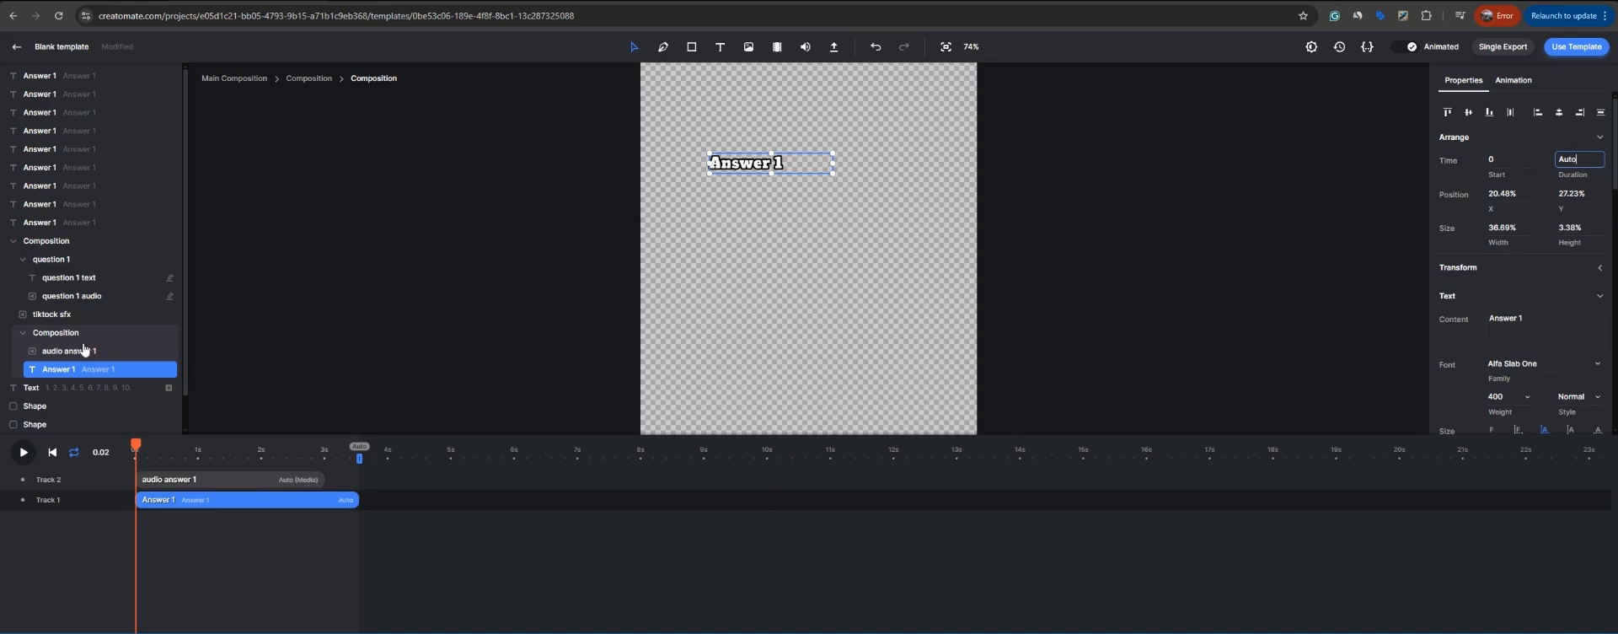
Step: Rename the nested composition holding the answer audio and text as "Answer"
click(70, 338)
right_click(71, 341)
click(81, 351)
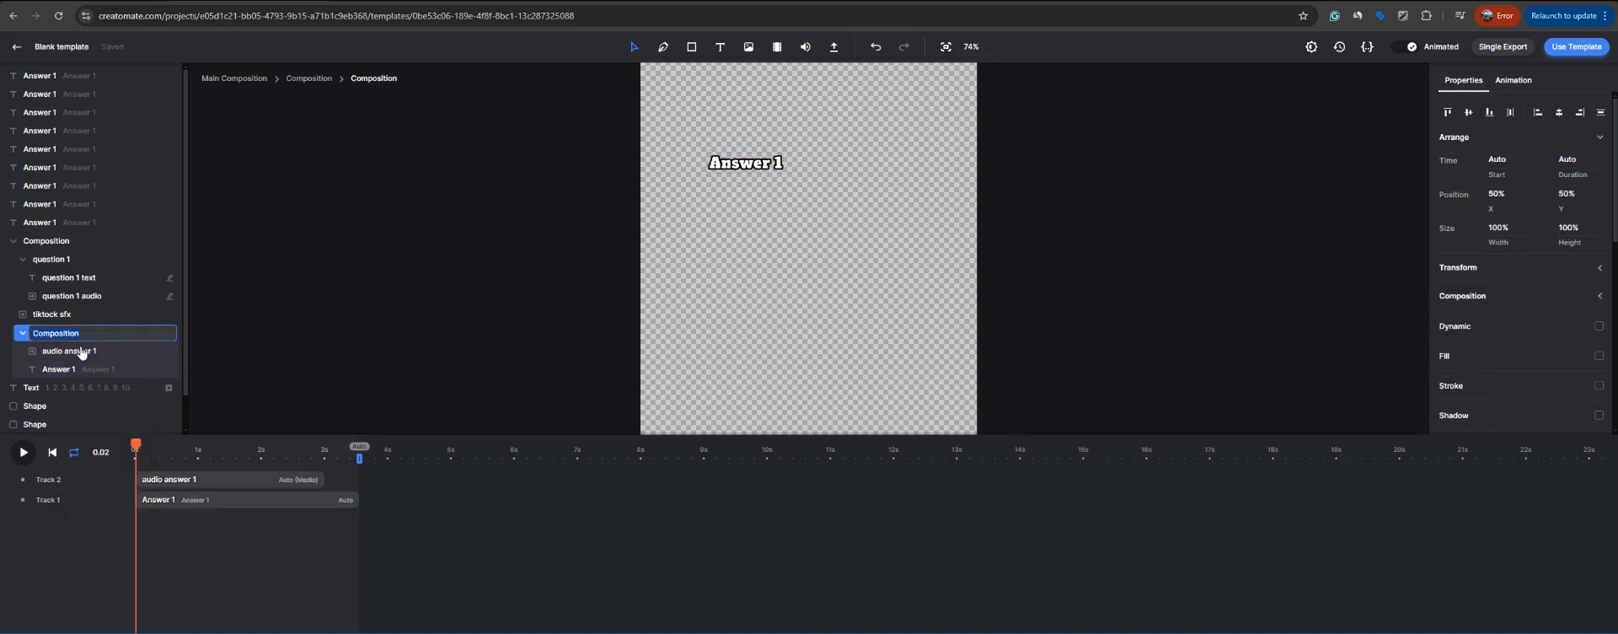
text(Answer)
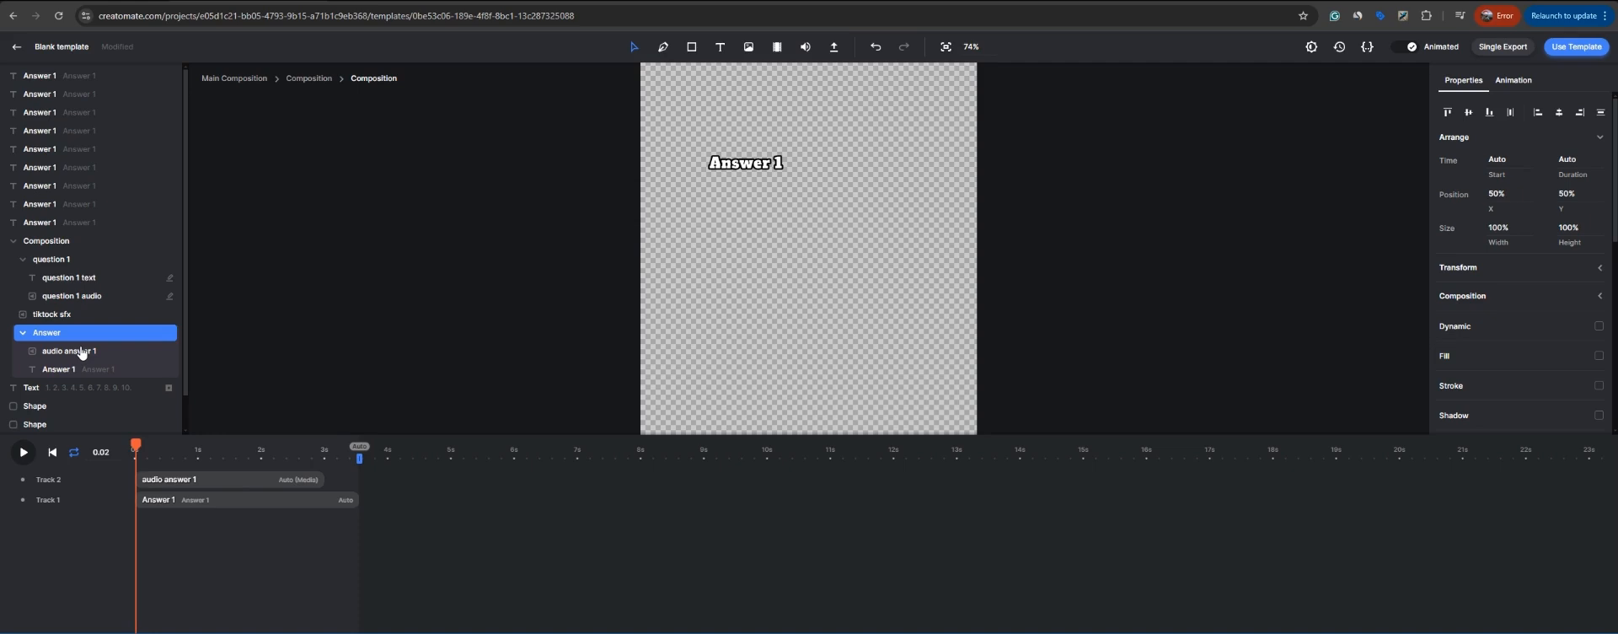
Step: Rename the outer composition containing question 1, tiktock sfx and Answer as "Set 1"
click(82, 369)
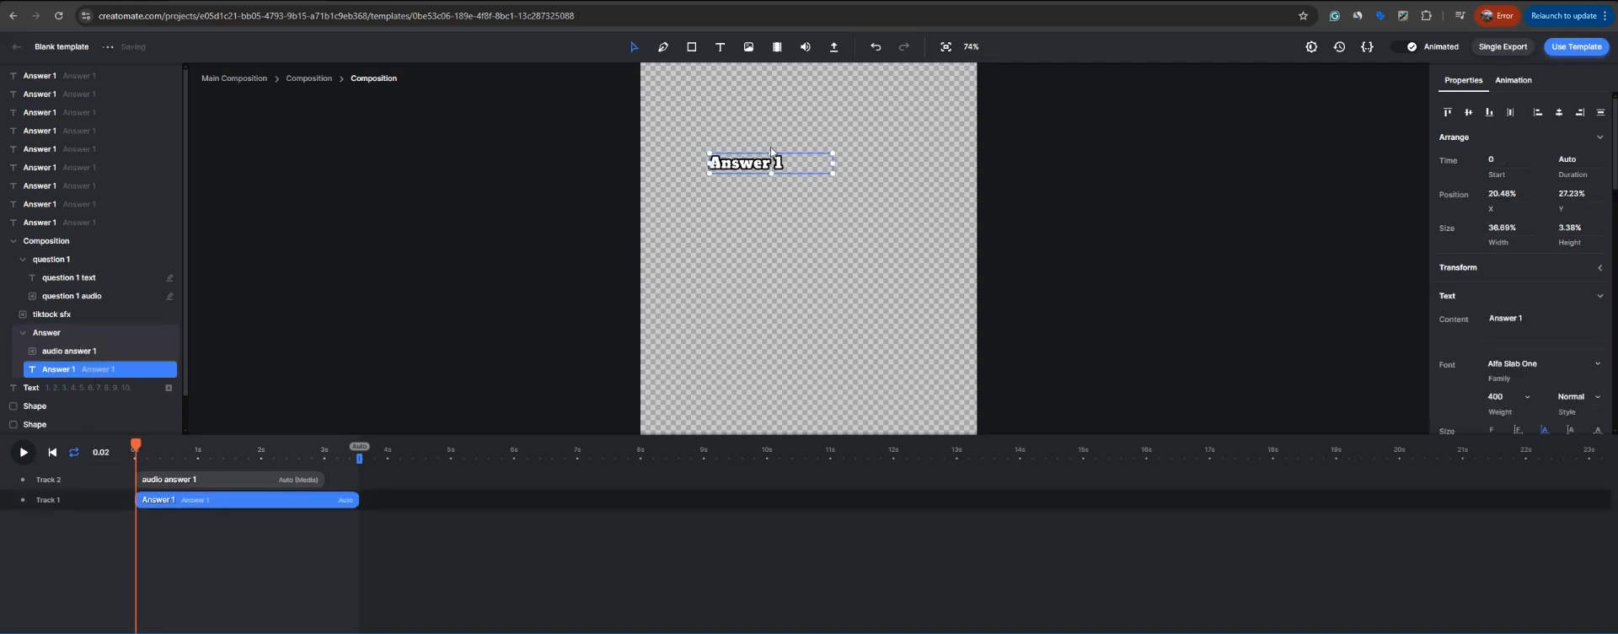
scroll(760, 231, down, 3)
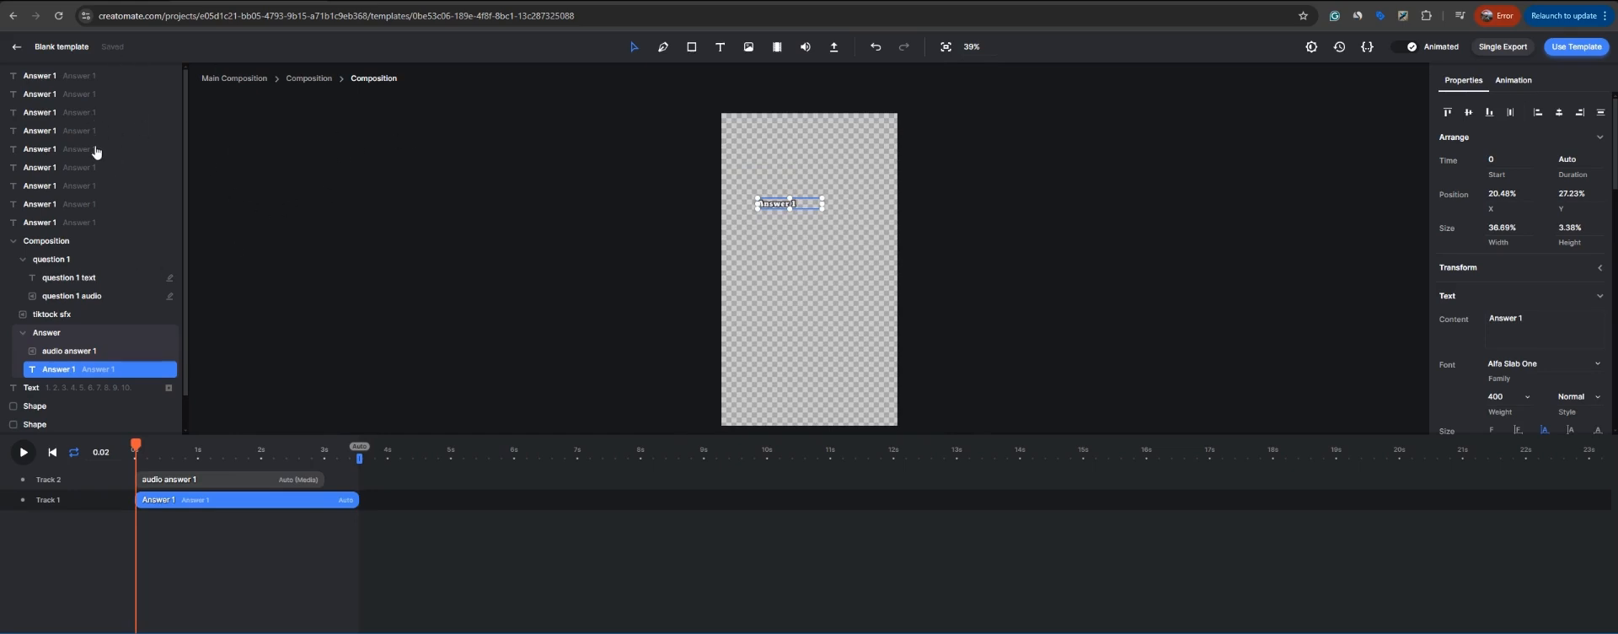
scroll(69, 364, down, 1)
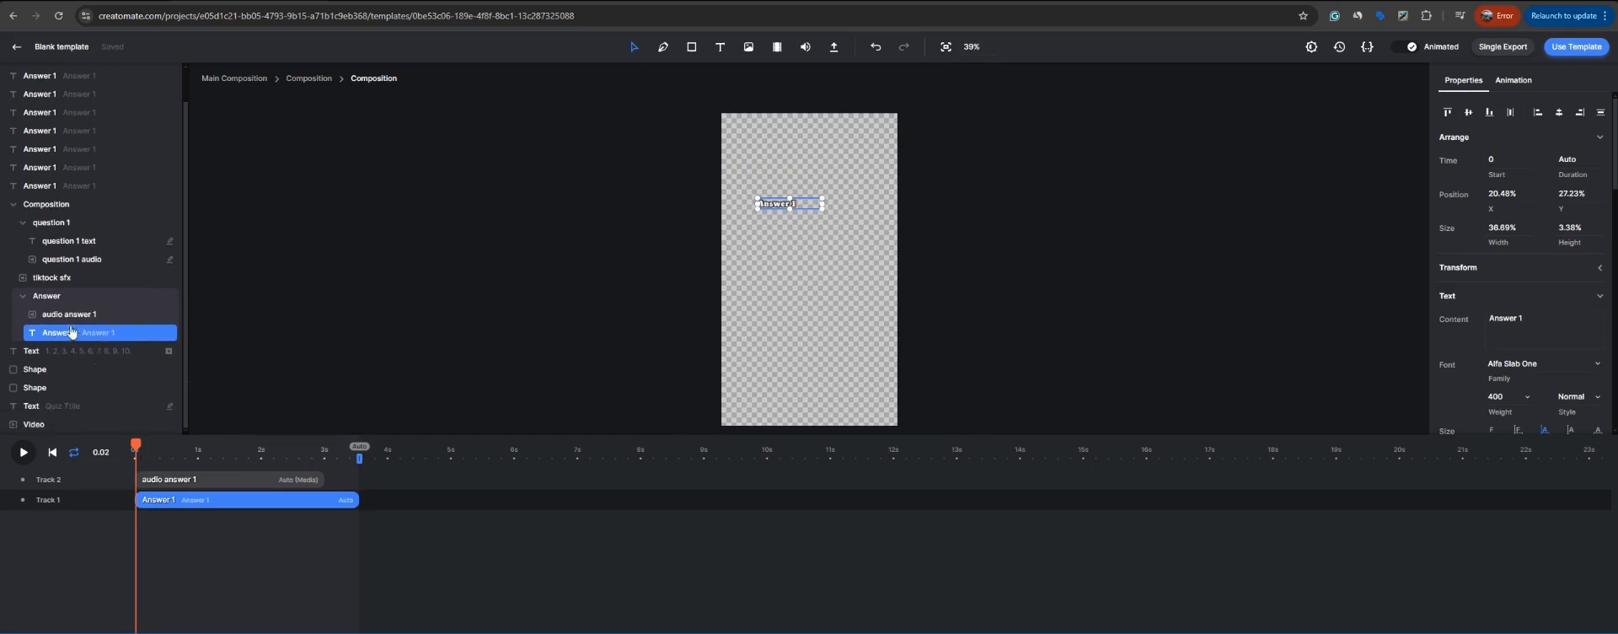
click(47, 208)
right_click(46, 209)
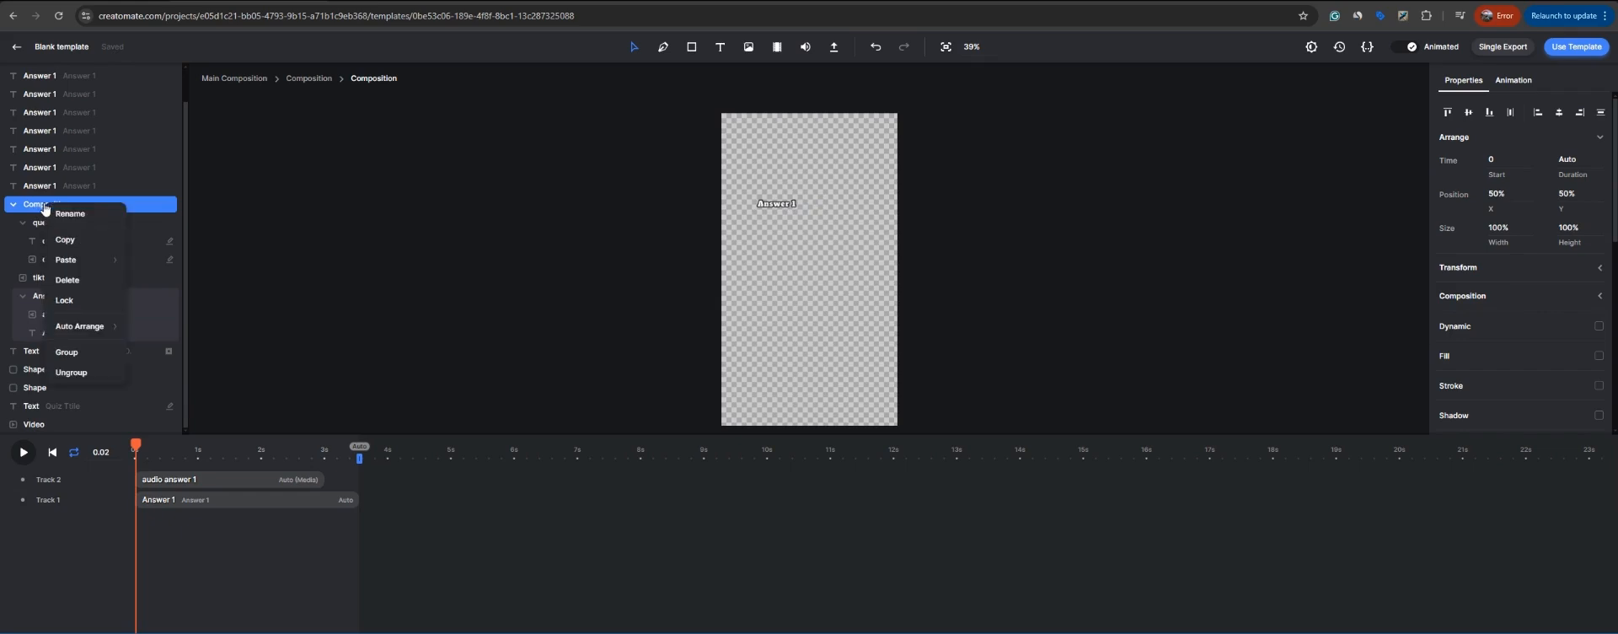
click(52, 212)
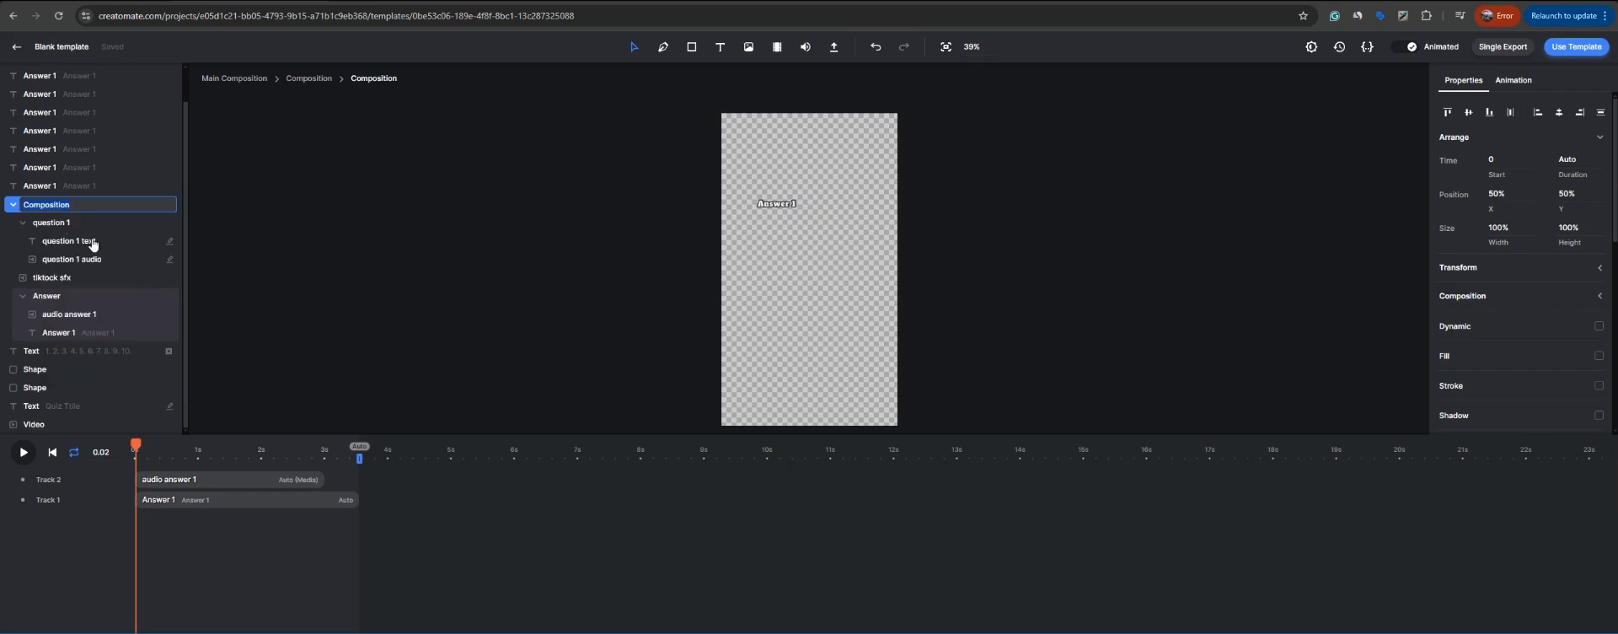
text(Set 1)
key(Return)
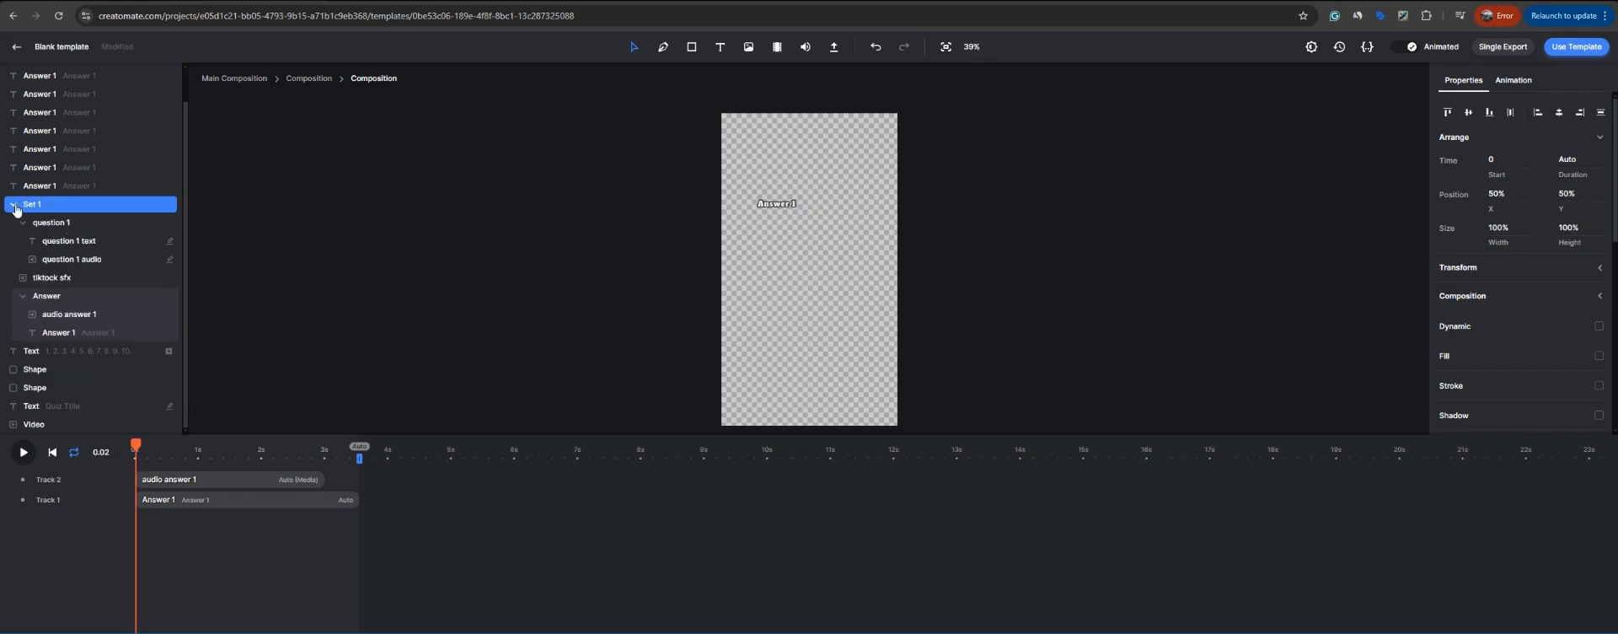
Step: Inside the question 1 composition, turn off the Dynamic setting of the question 1 text
click(59, 211)
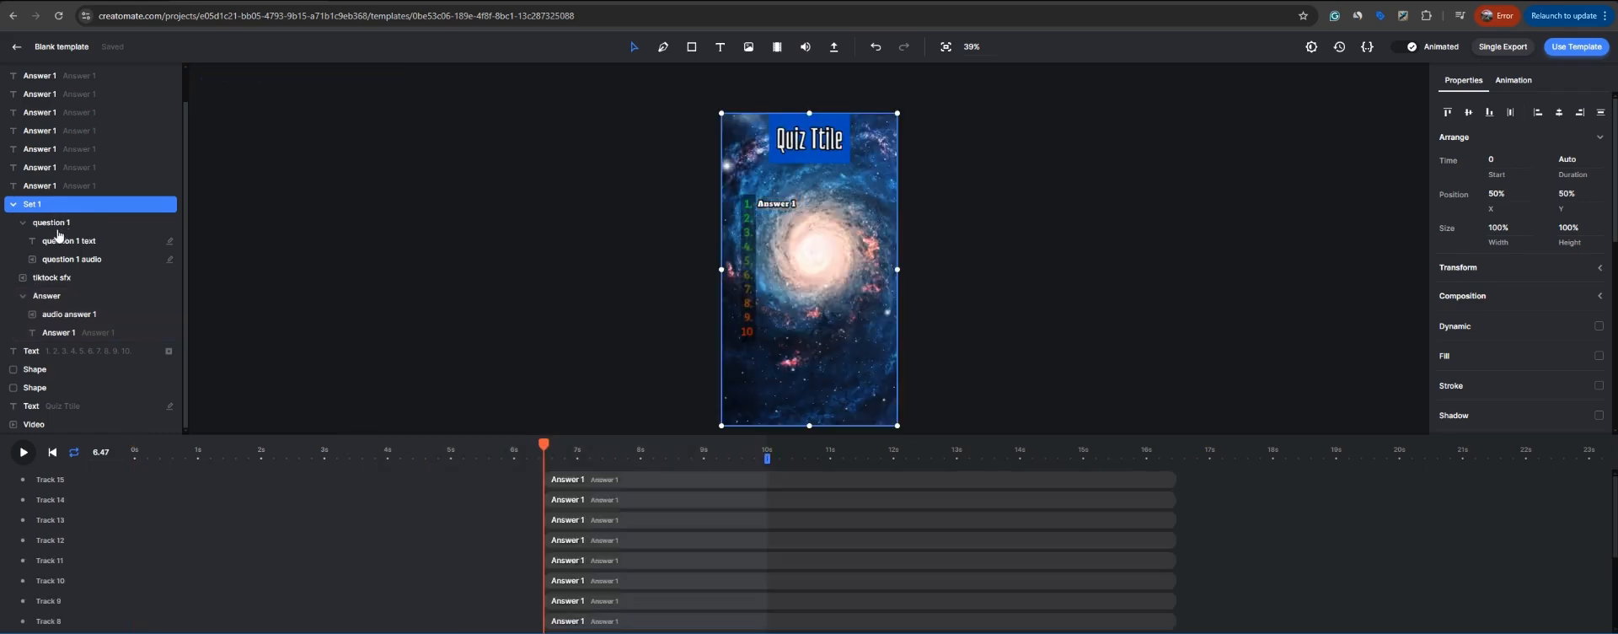
click(59, 223)
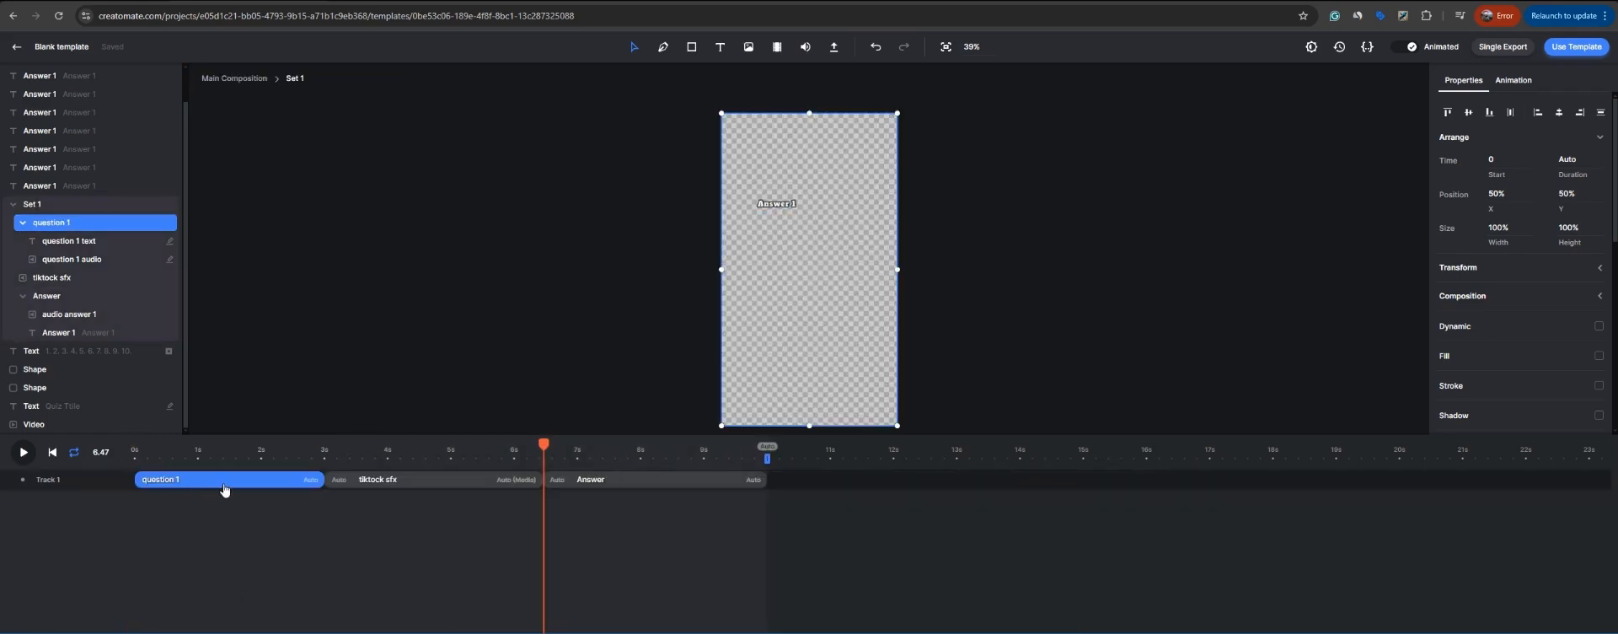
click(84, 244)
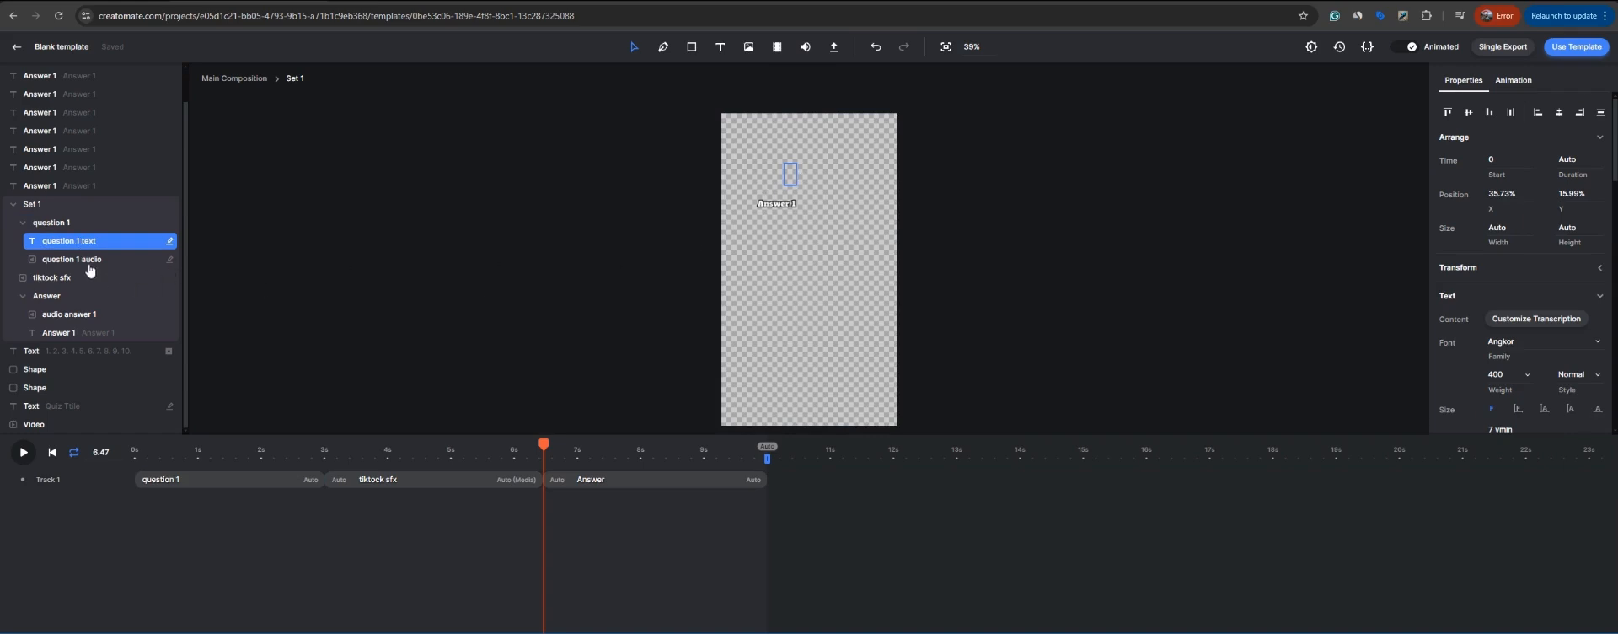
click(88, 261)
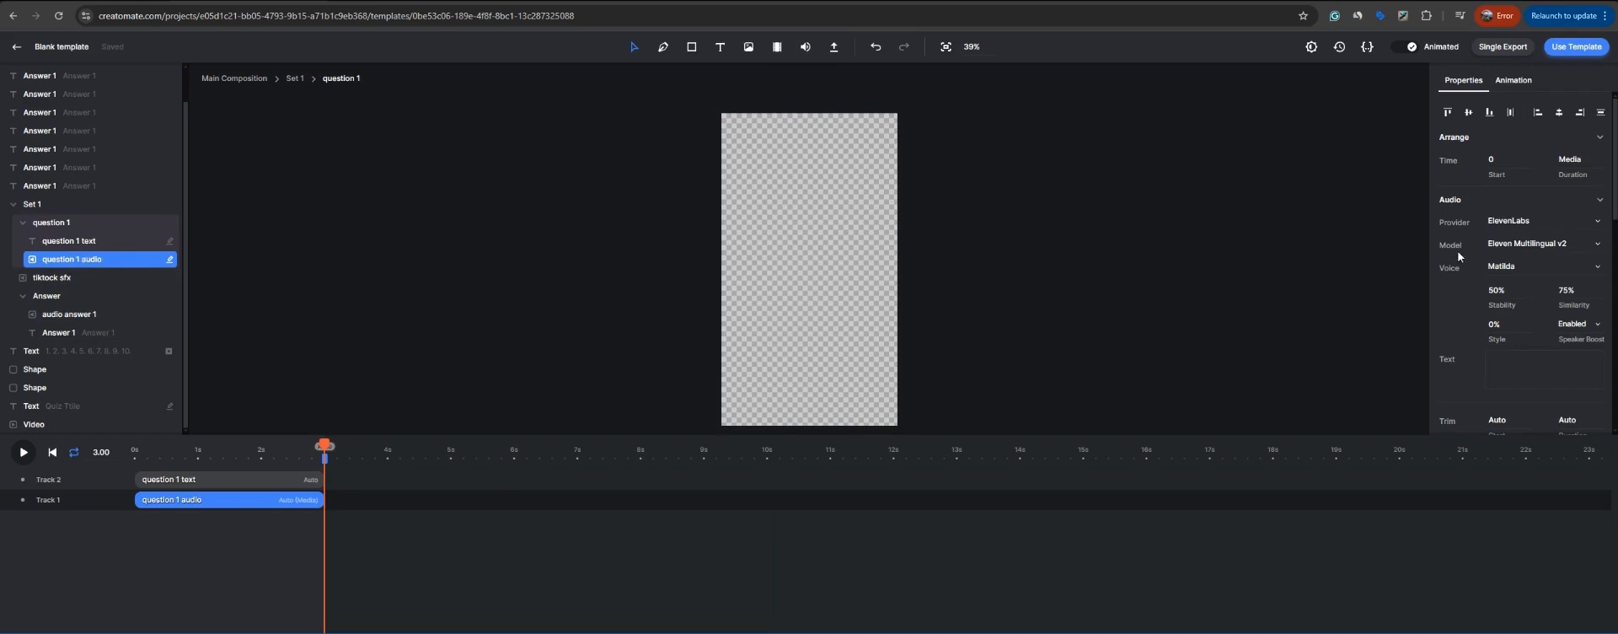
scroll(1458, 280, down, 4)
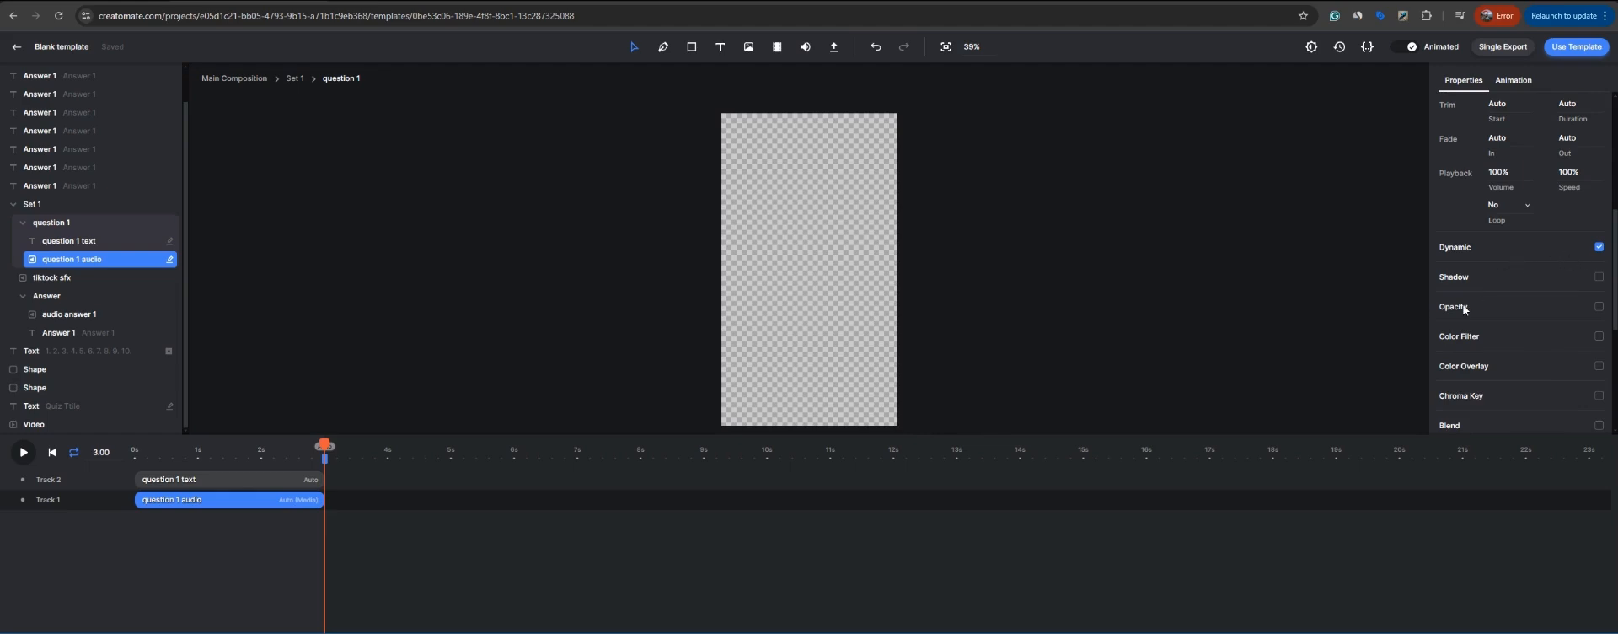
scroll(1474, 306, up, 5)
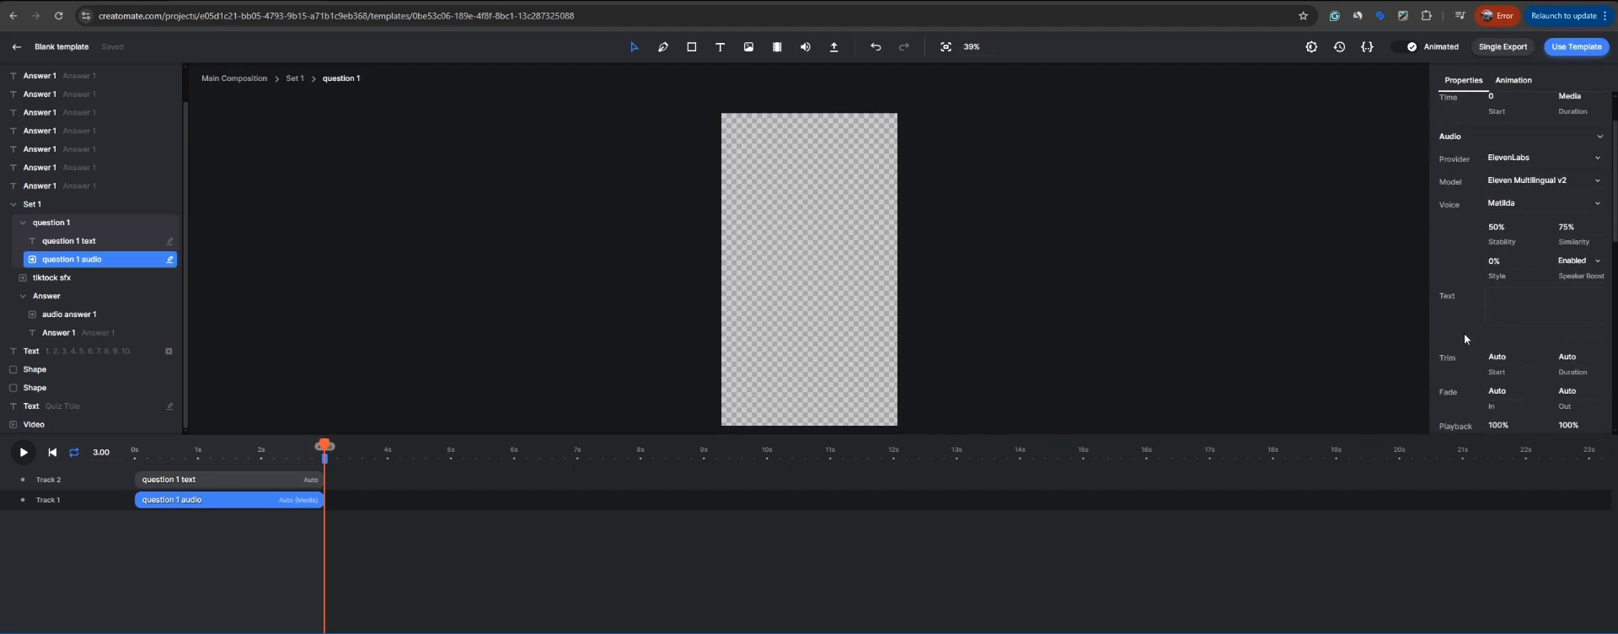
click(229, 485)
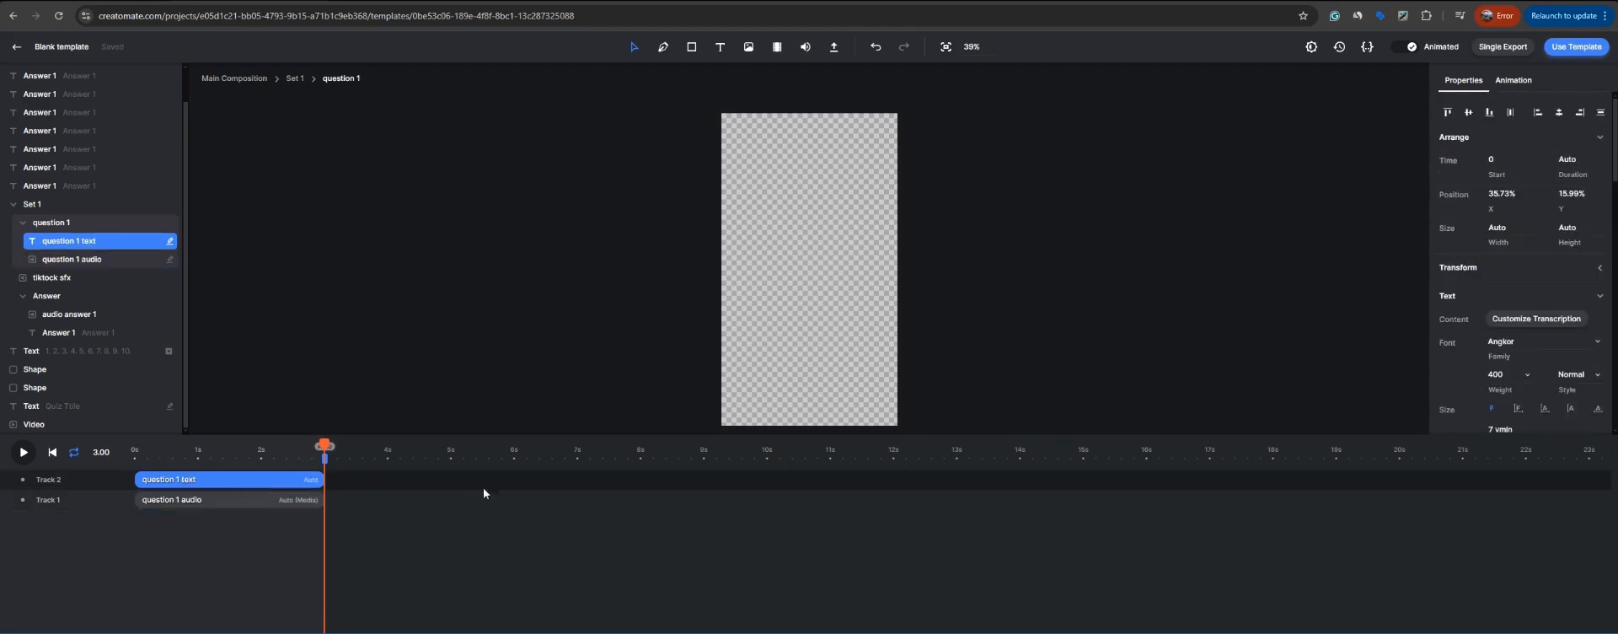
scroll(1454, 329, down, 4)
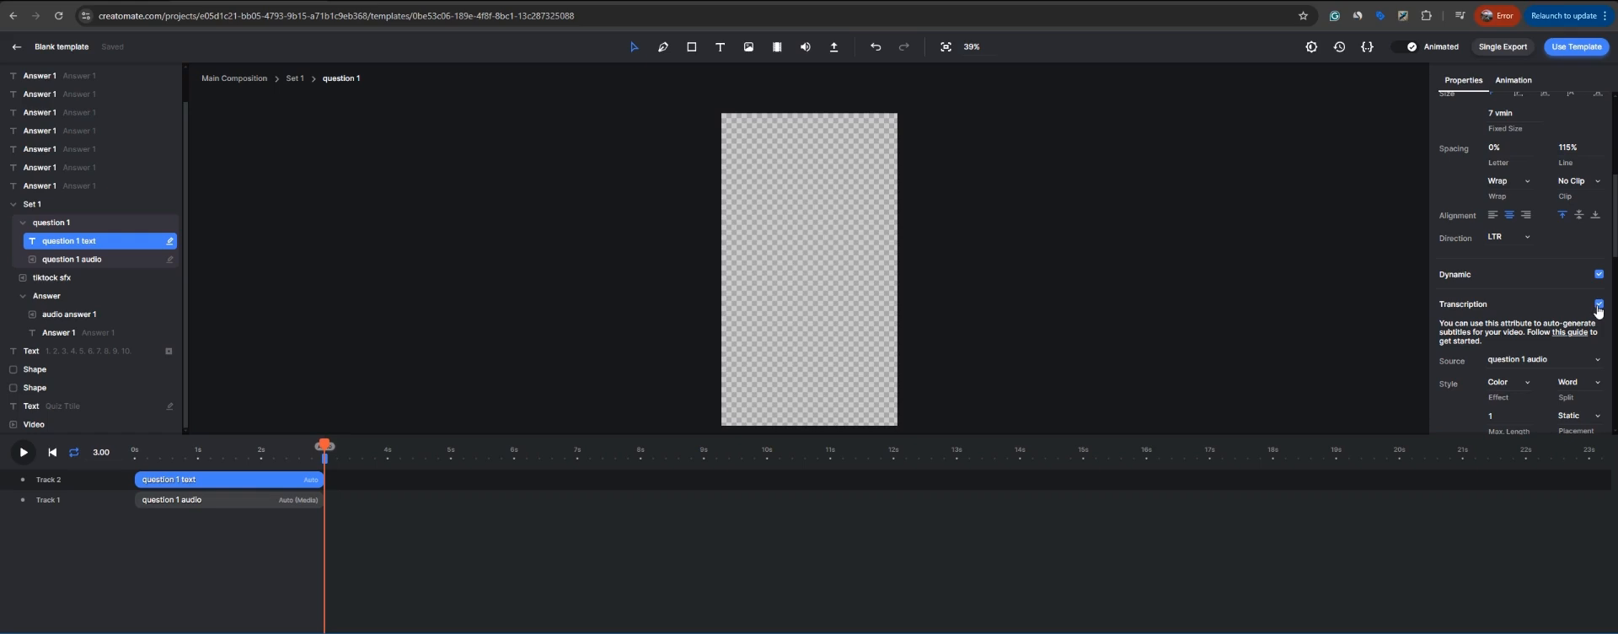
click(1599, 275)
scroll(1547, 303, down, 1)
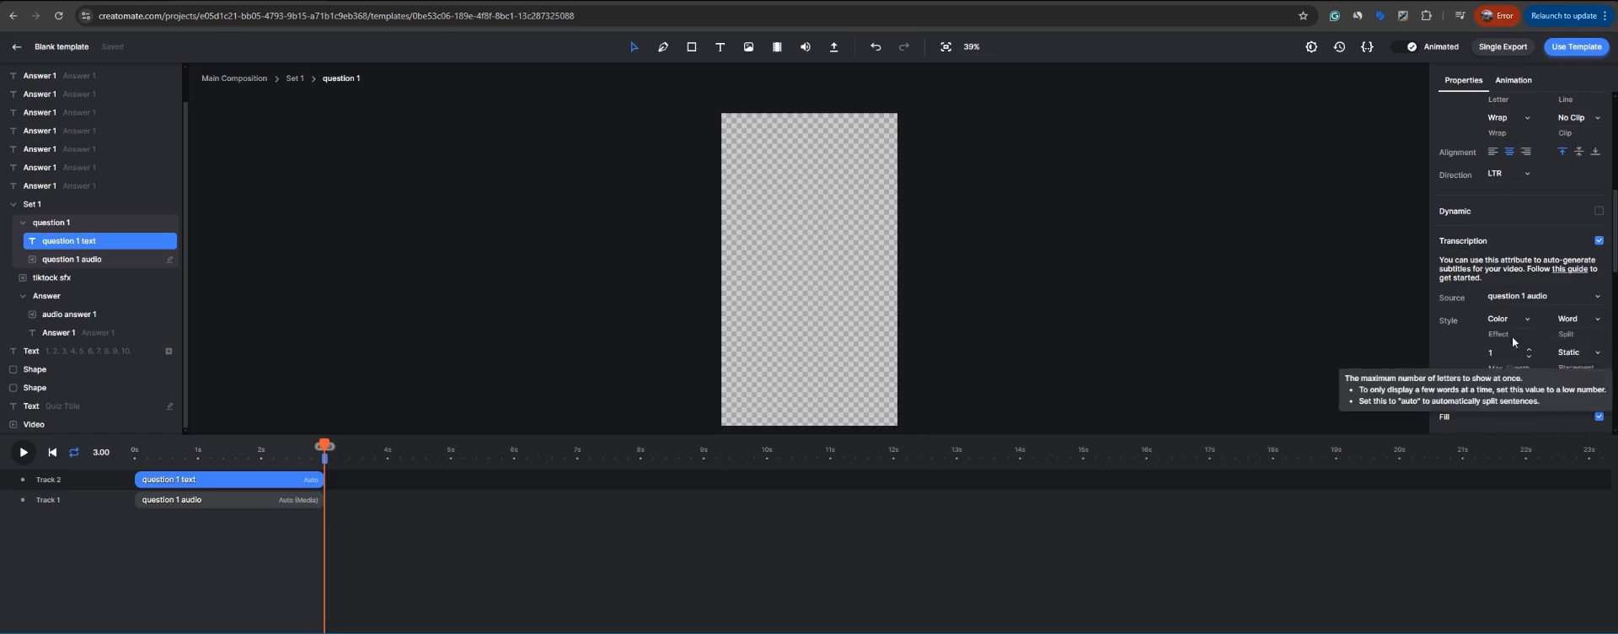
scroll(1492, 312, up, 3)
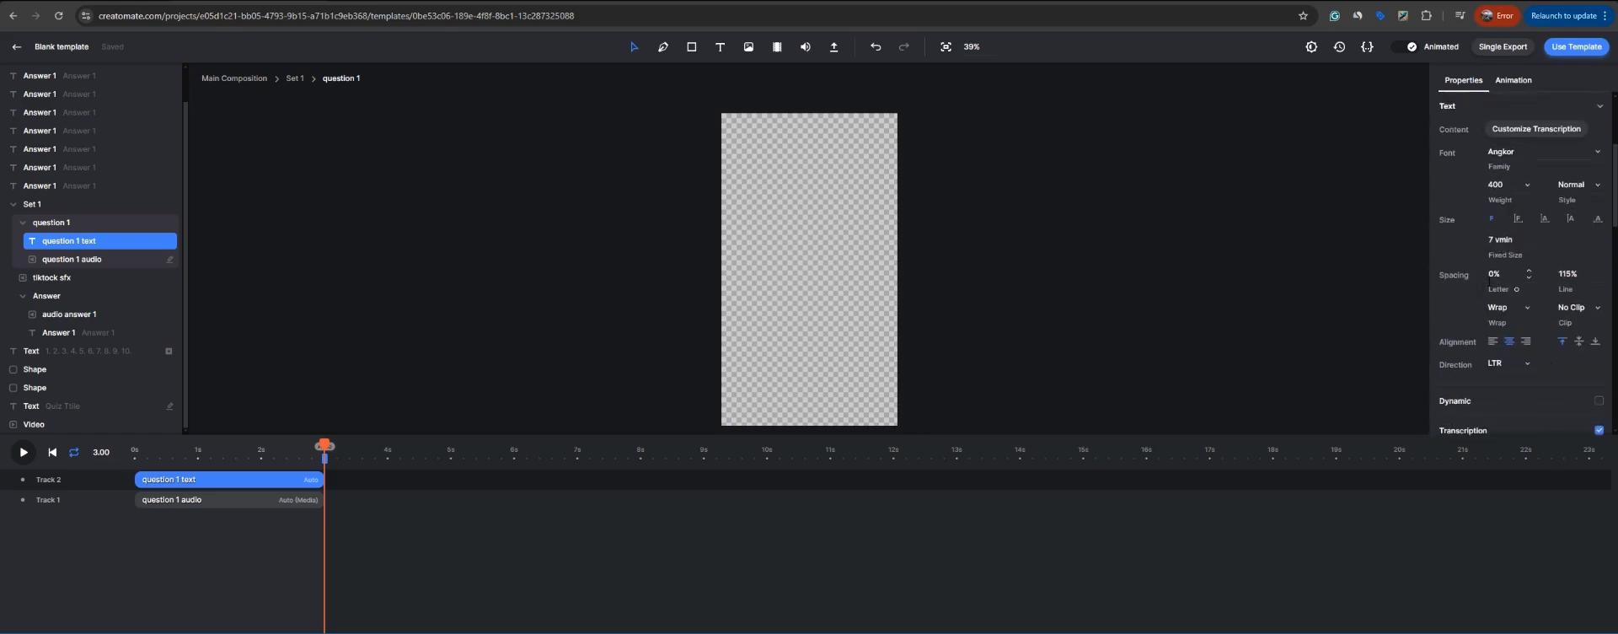
Step: Preview Set 1 from the tiktock sfx into the Answer composition
click(55, 224)
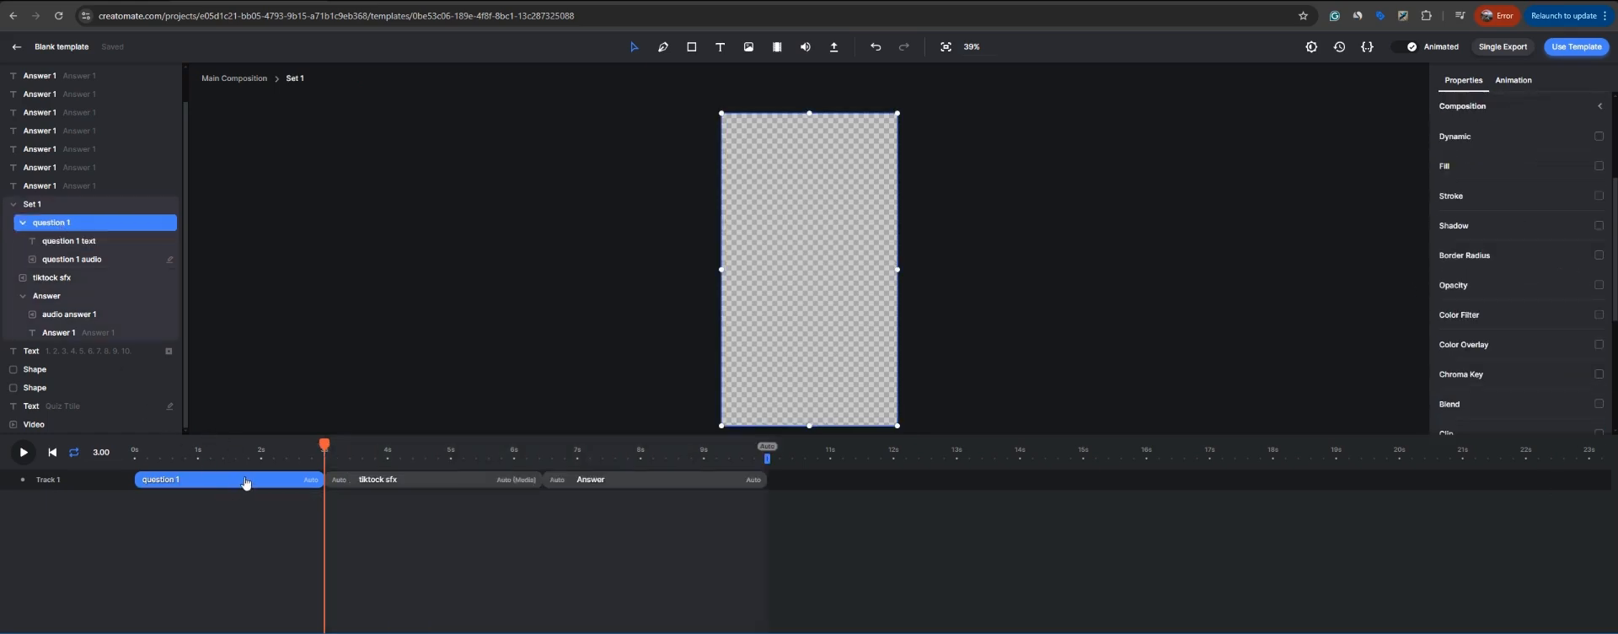
click(375, 489)
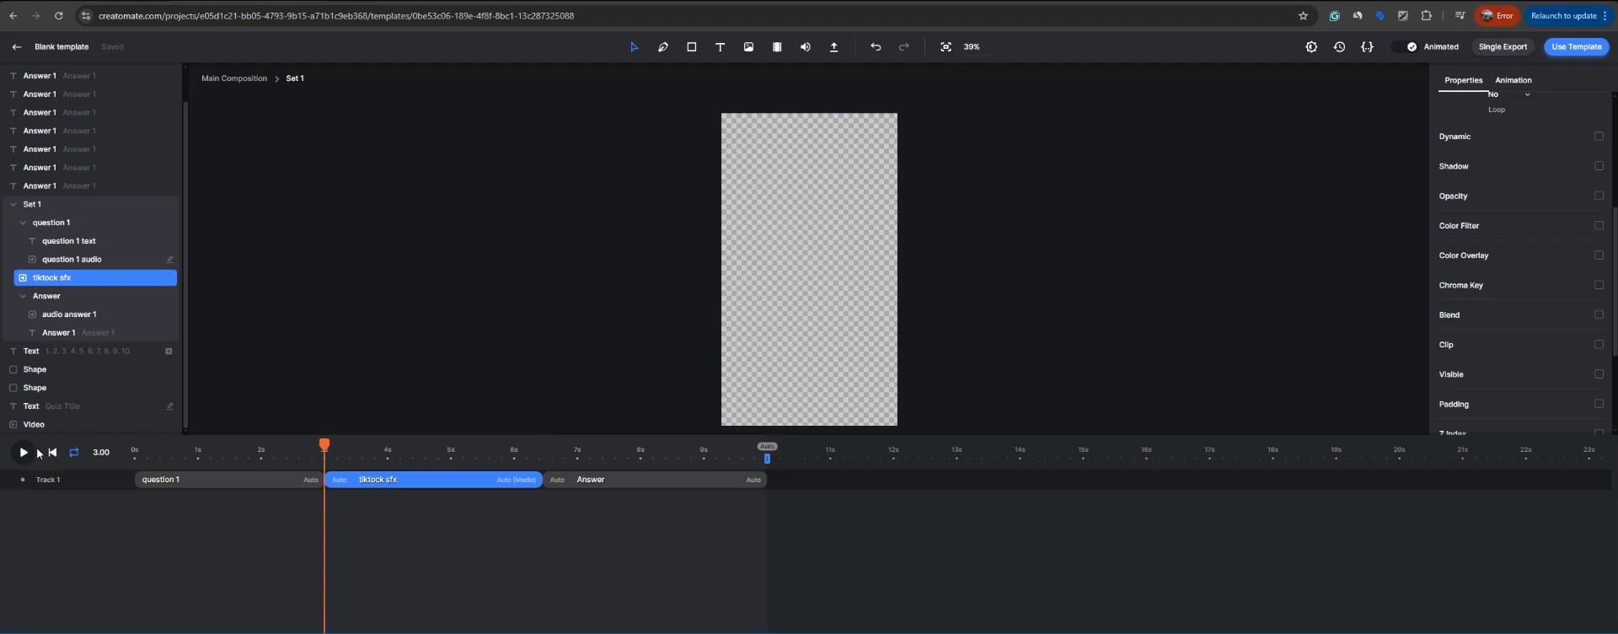
click(23, 453)
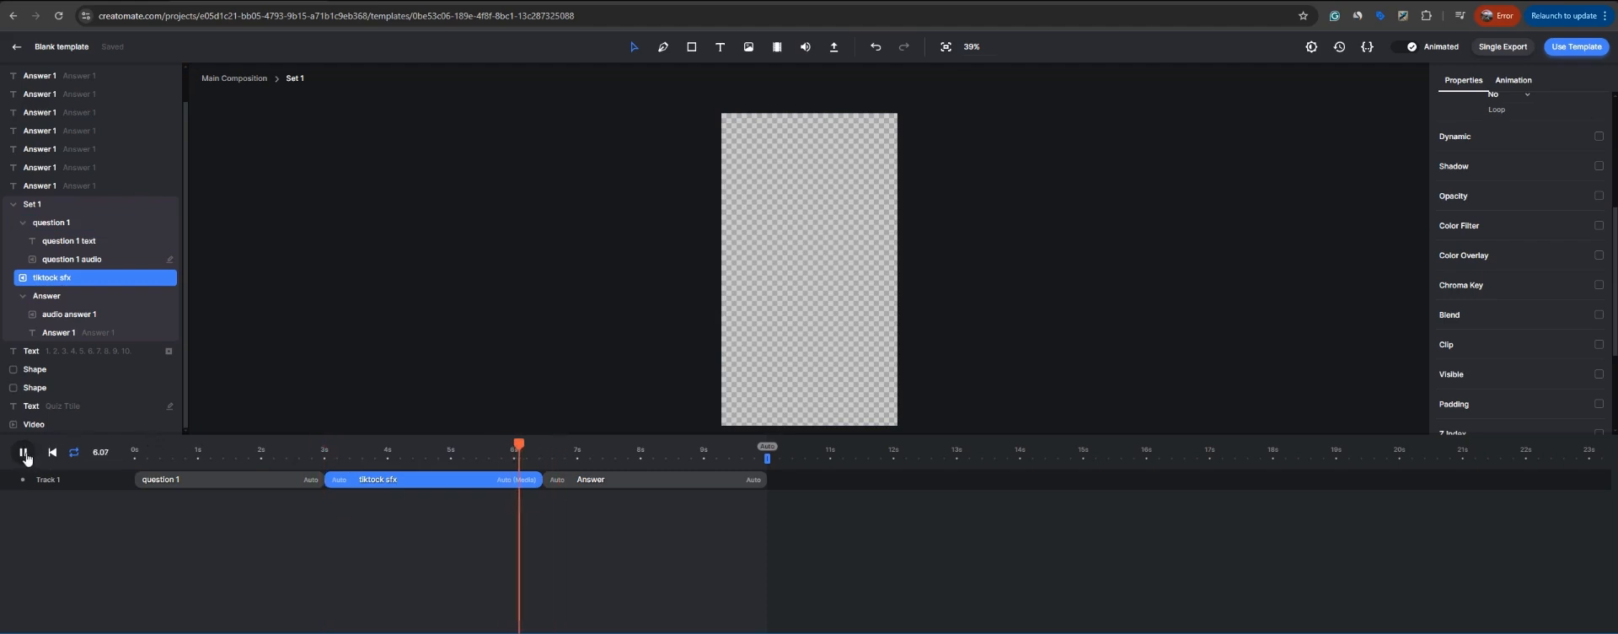
click(24, 455)
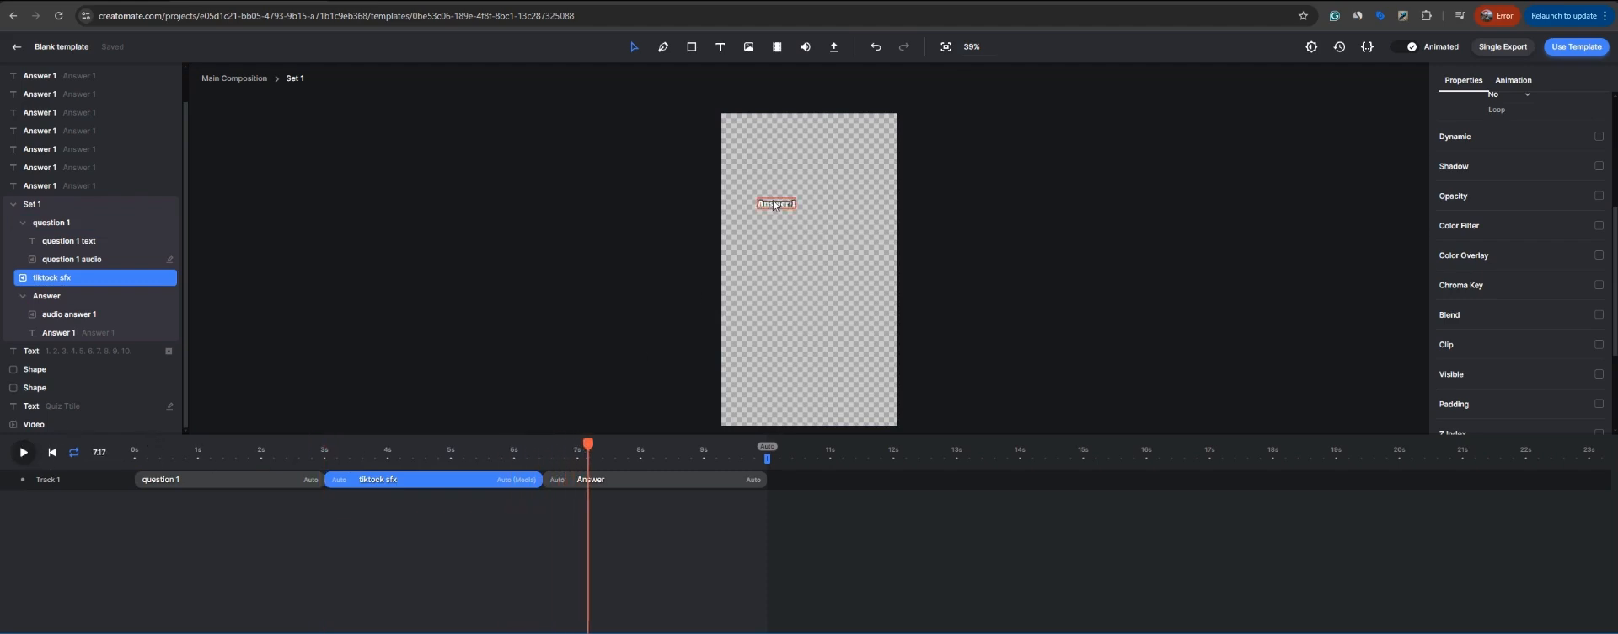
Step: Inside the Answer composition, try enabling Transcription on the Answer 1 text with audio answer 1 as its source
double_click(602, 482)
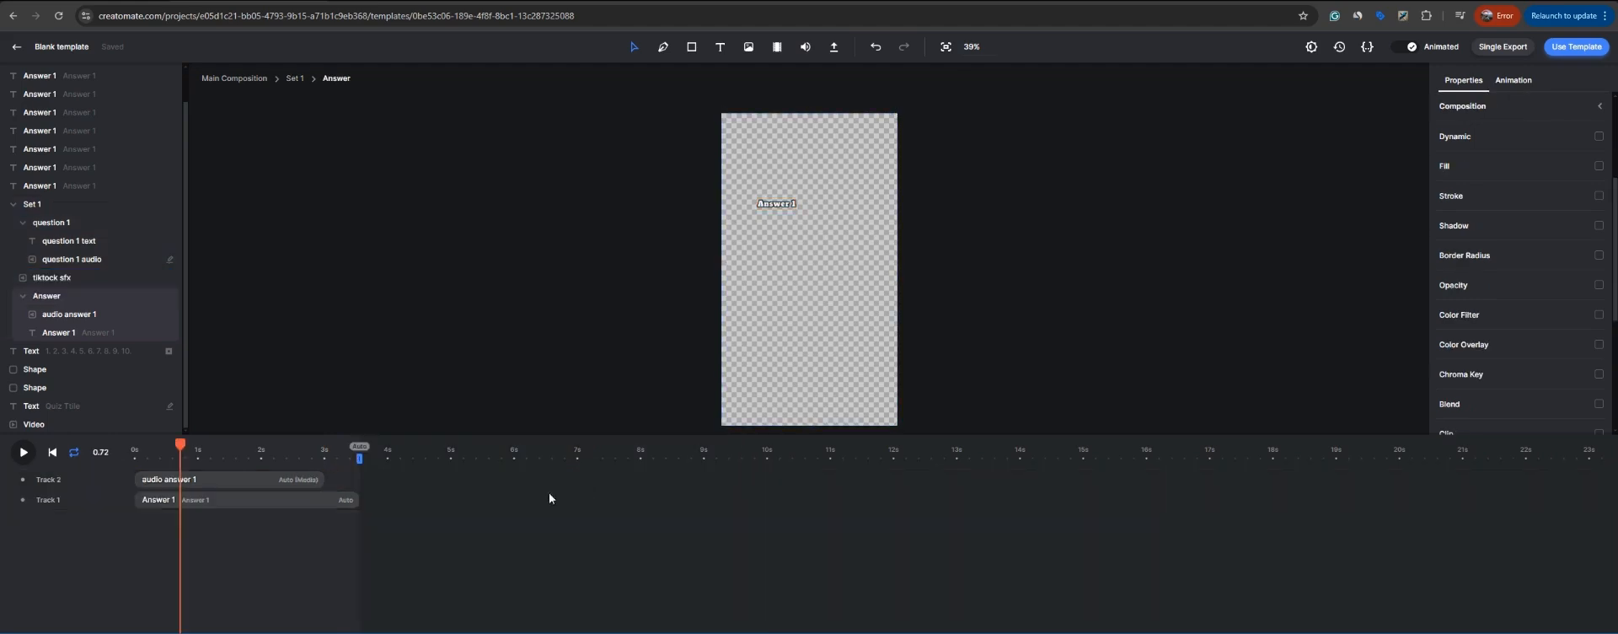
click(239, 503)
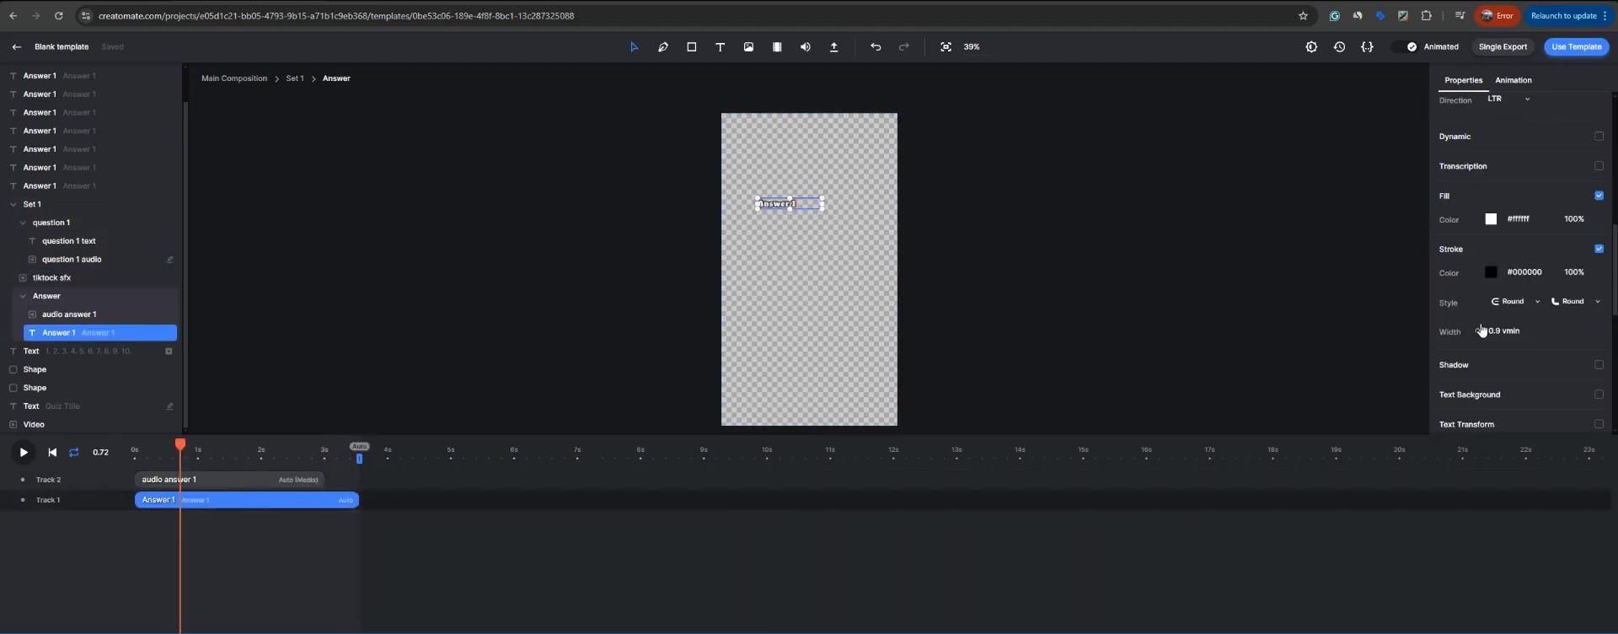
scroll(1485, 378, up, 2)
click(1600, 292)
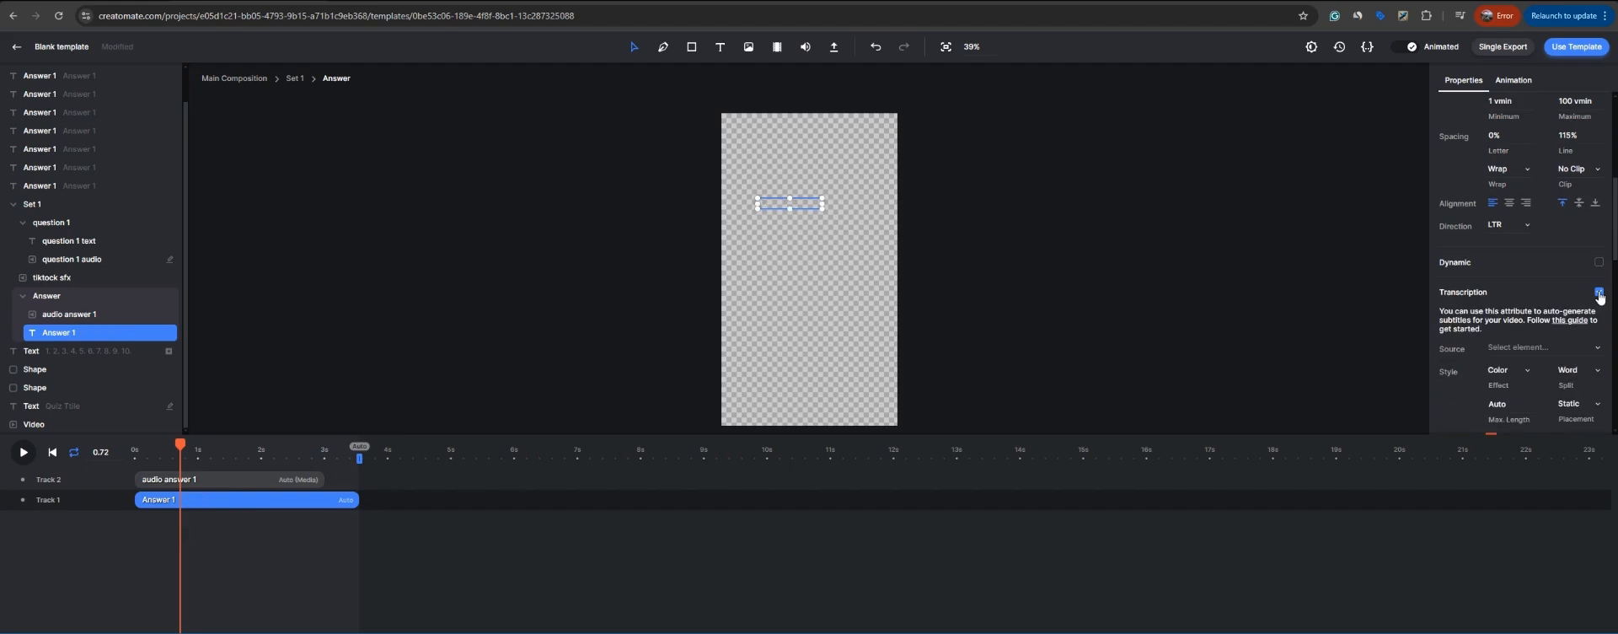
scroll(1550, 295, down, 1)
click(1532, 291)
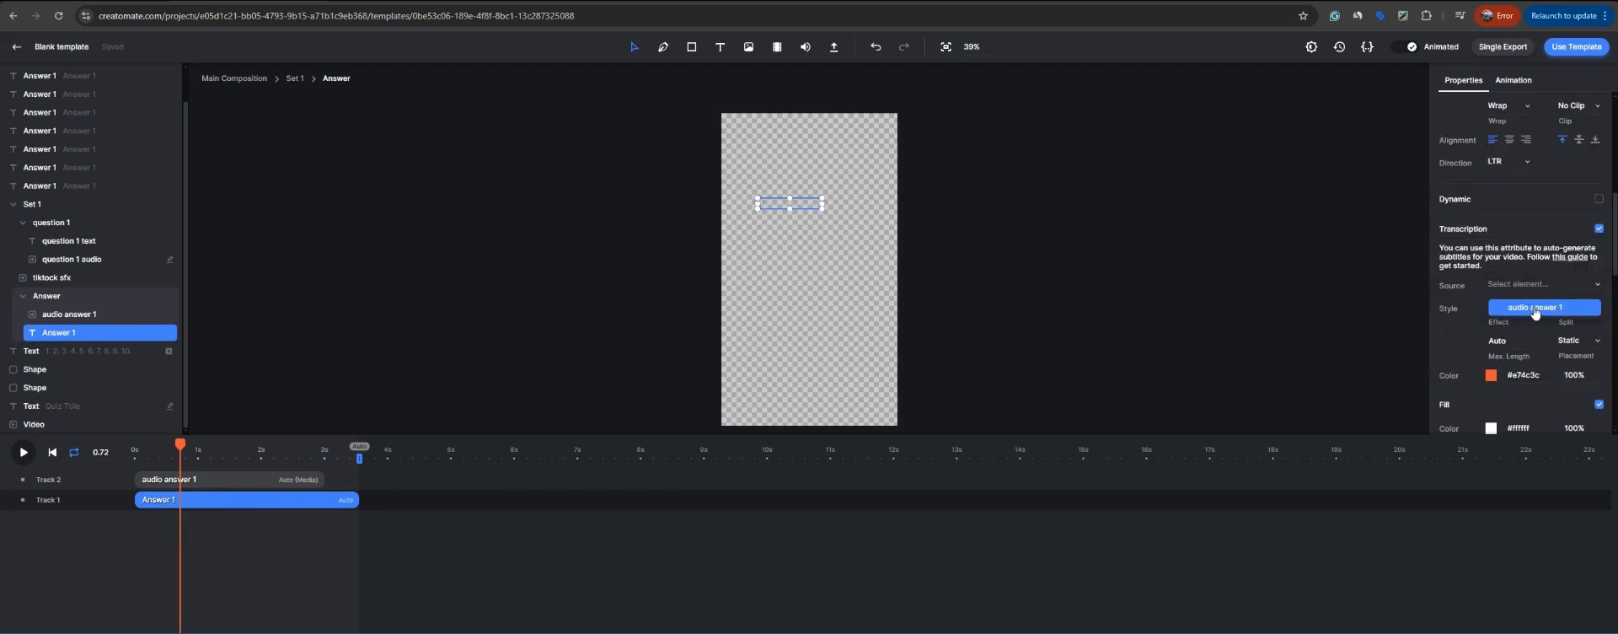
click(1535, 309)
scroll(808, 233, up, 5)
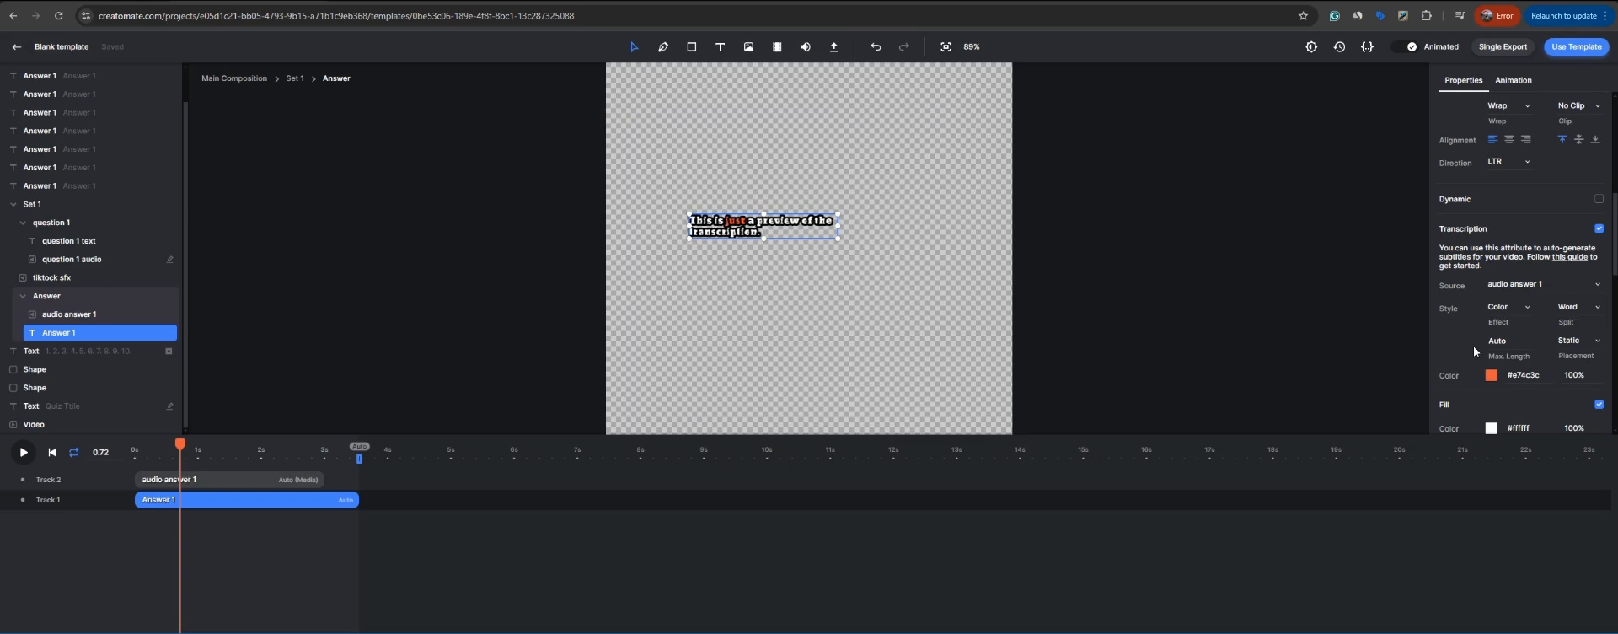
scroll(1475, 351, down, 3)
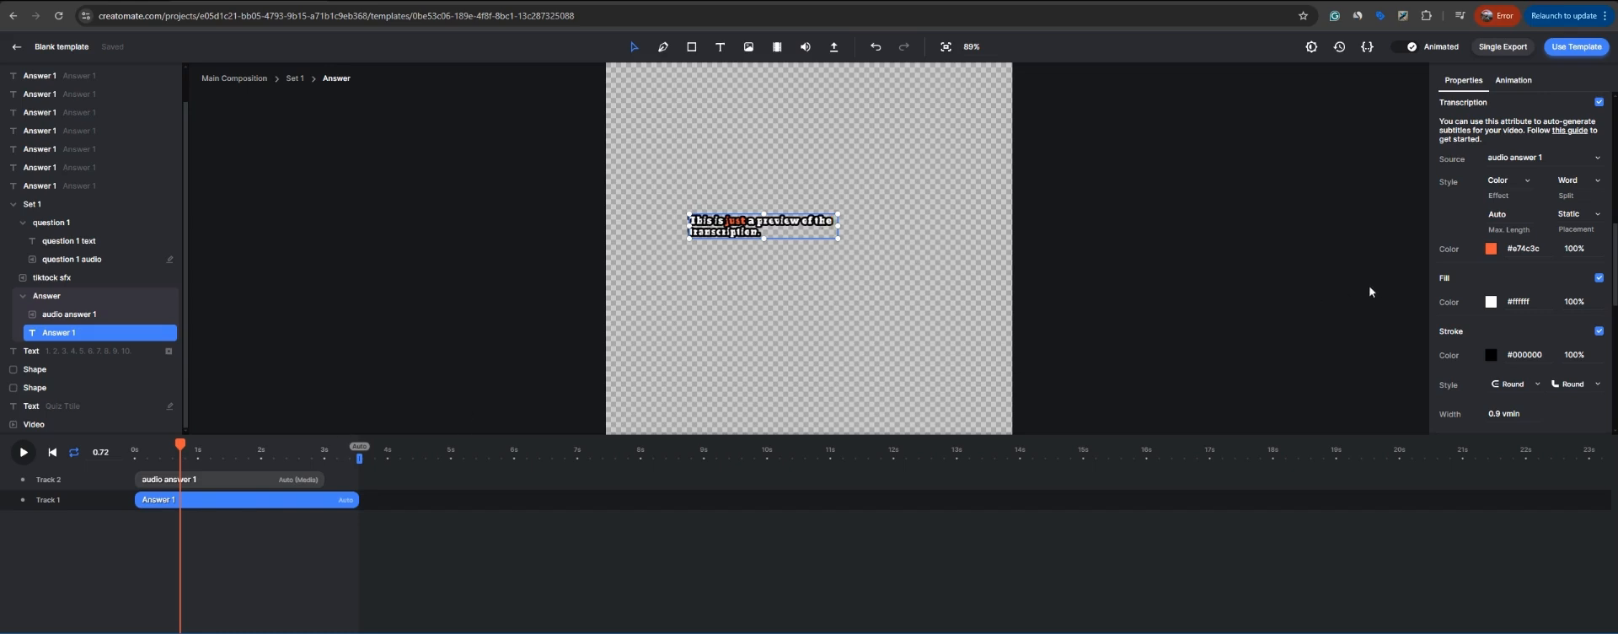
scroll(1500, 371, down, 2)
scroll(1502, 375, up, 5)
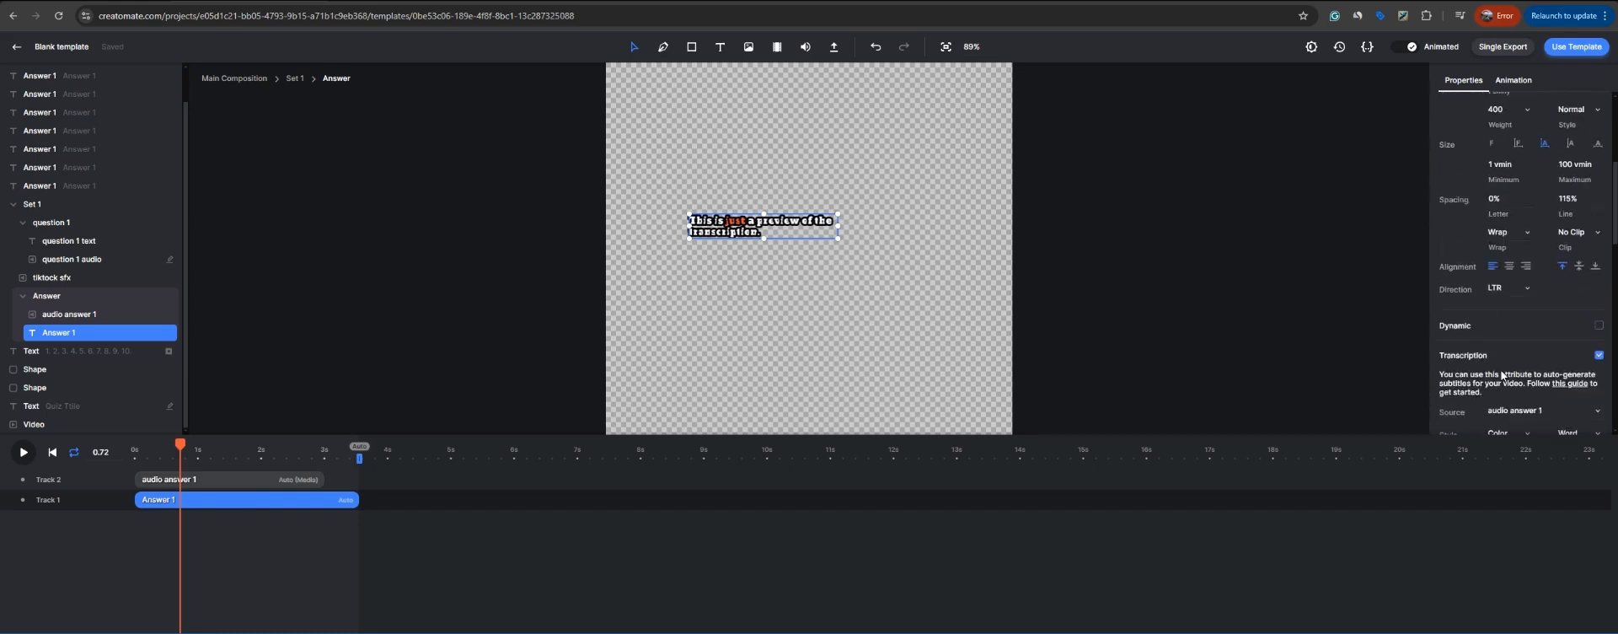
Step: Turn off Transcription for the Answer 1 text in the Answer composition and make the text Dynamic
scroll(1517, 354, down, 1)
click(1599, 292)
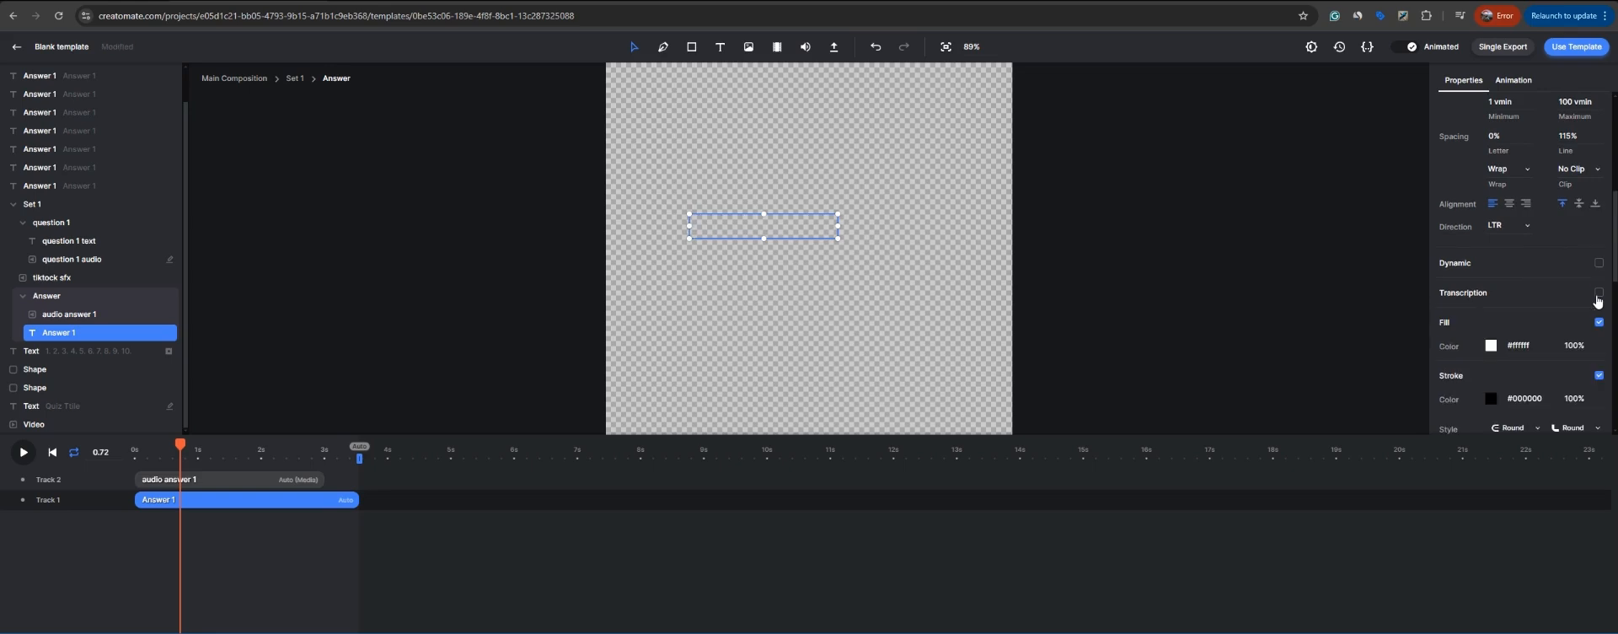
click(1595, 262)
Step: In the main composition, extend the remaining Answer 1 texts across the whole timeline, from 0 s to the 10 s mark
click(47, 296)
click(43, 211)
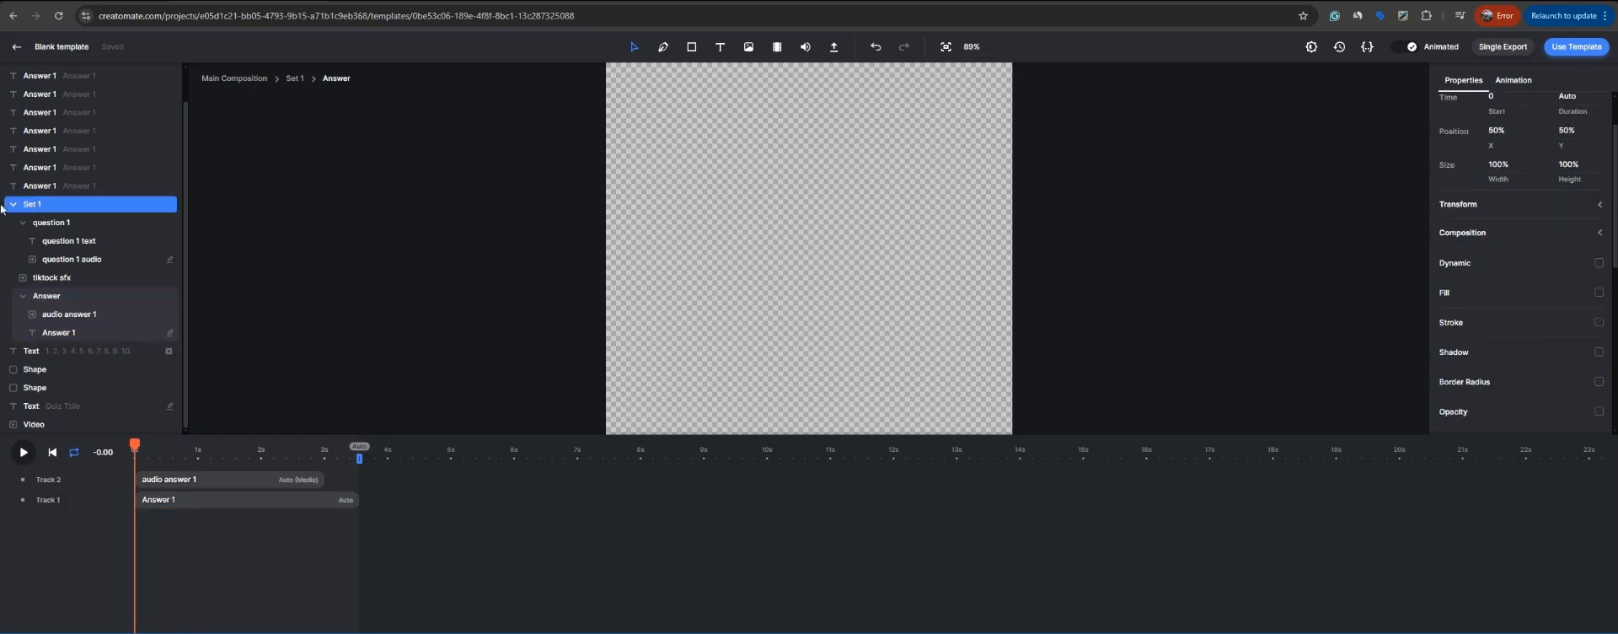
click(13, 204)
click(68, 387)
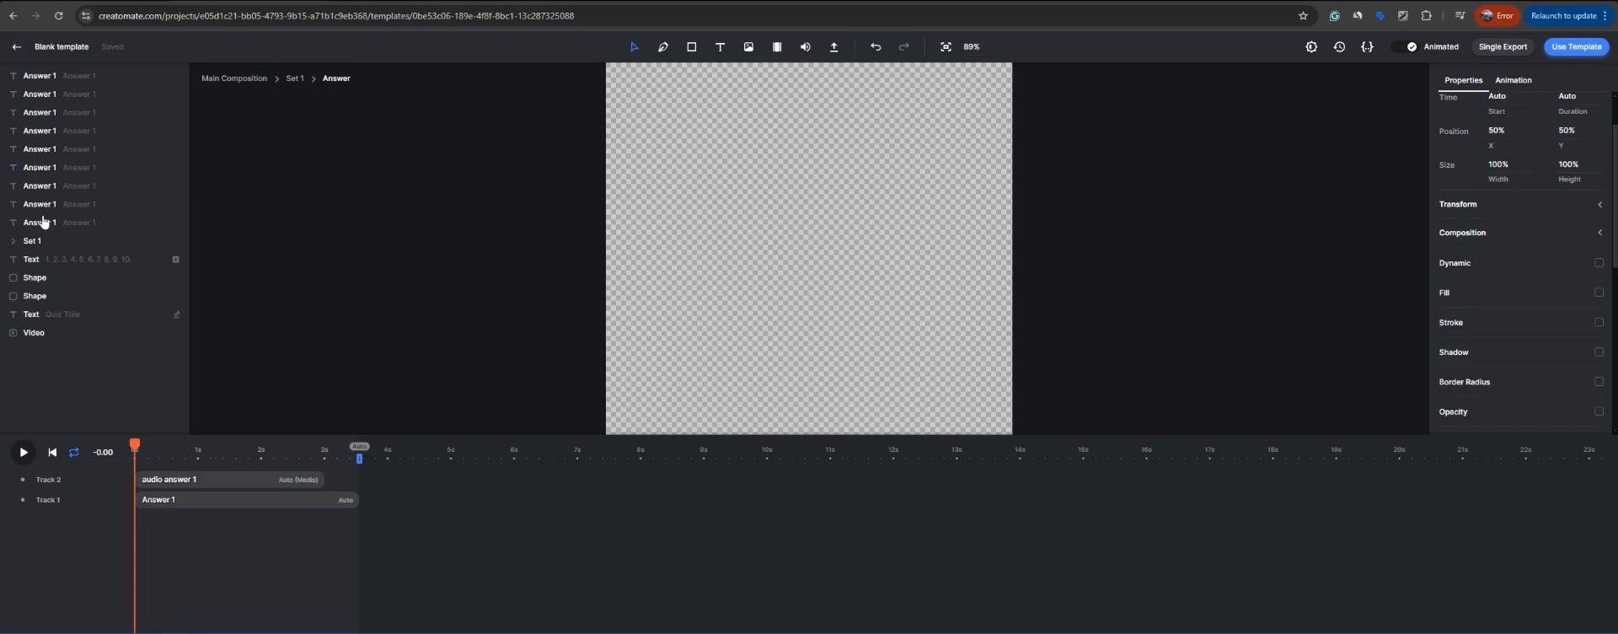
click(601, 480)
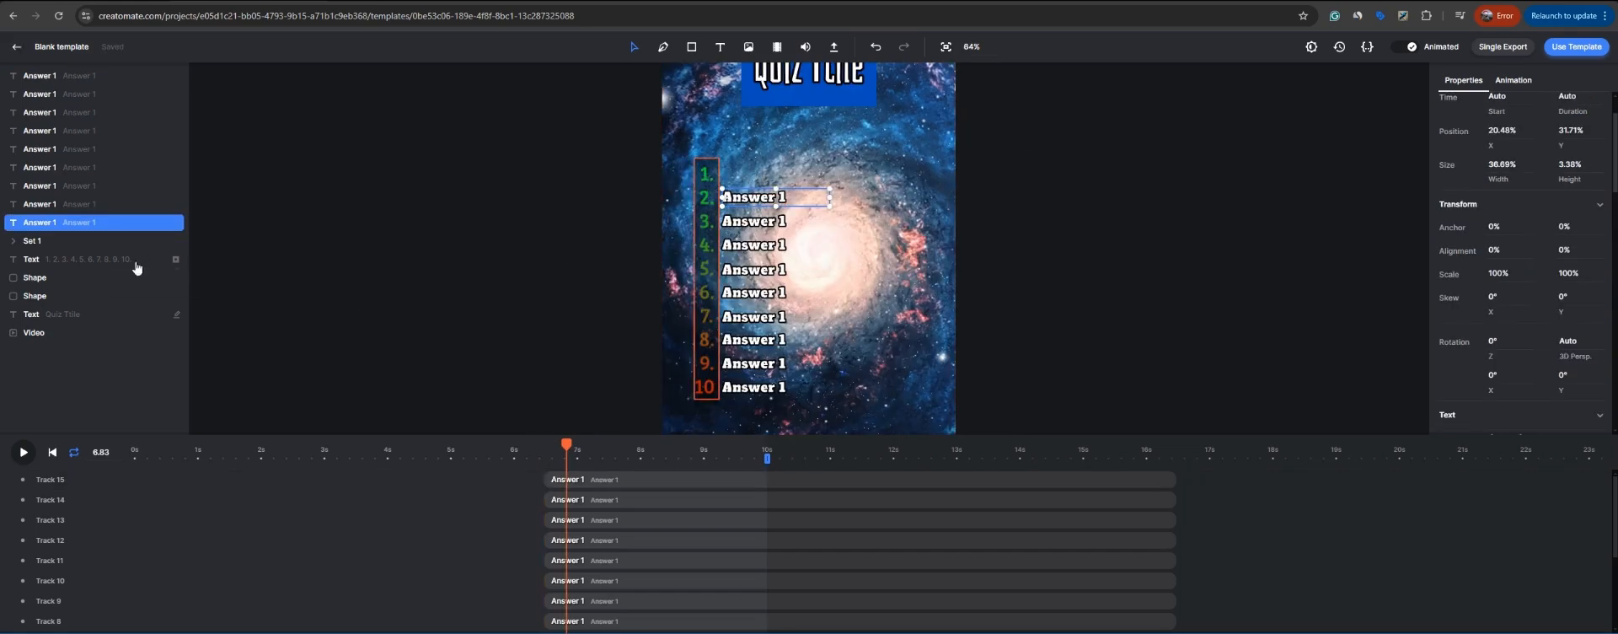
click(34, 242)
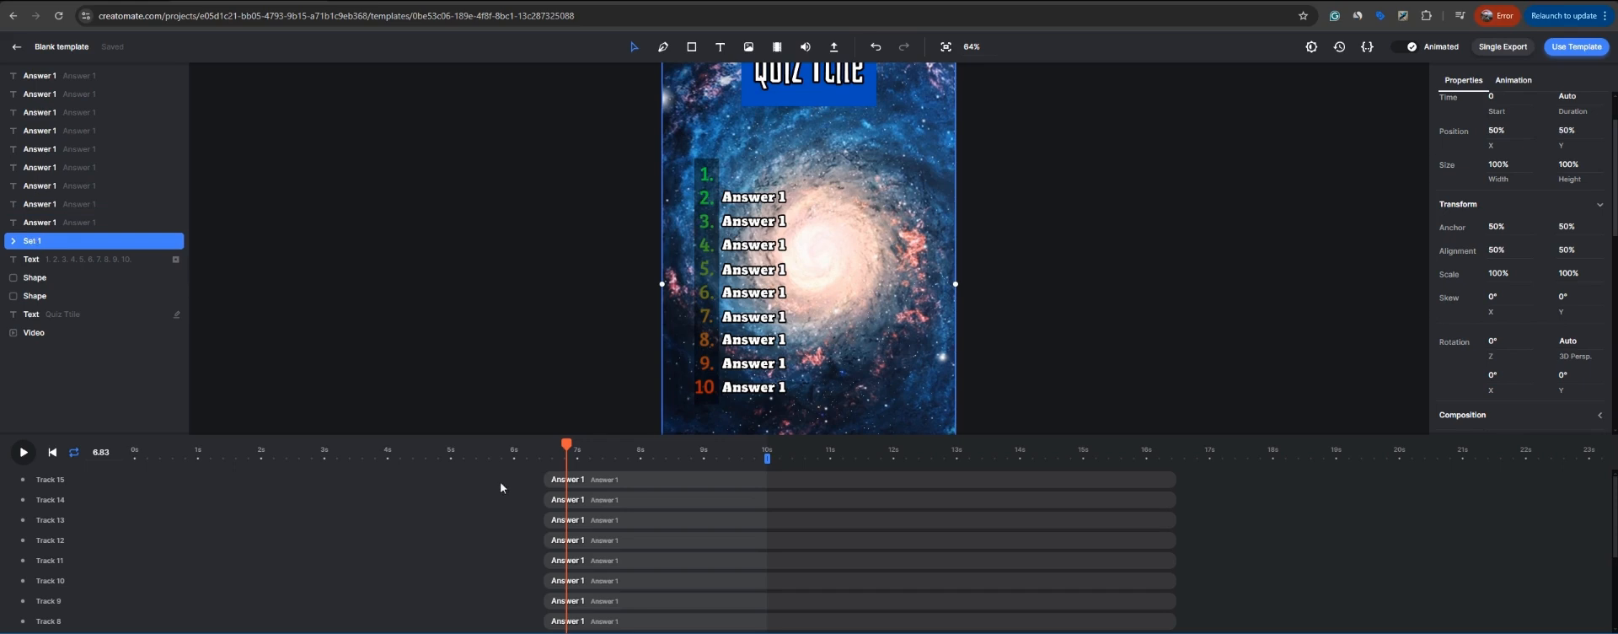
drag(528, 508, 234, 476)
drag(867, 526, 416, 473)
Step: Rename the answer text beside number 2 in the list as Answer 2
click(771, 198)
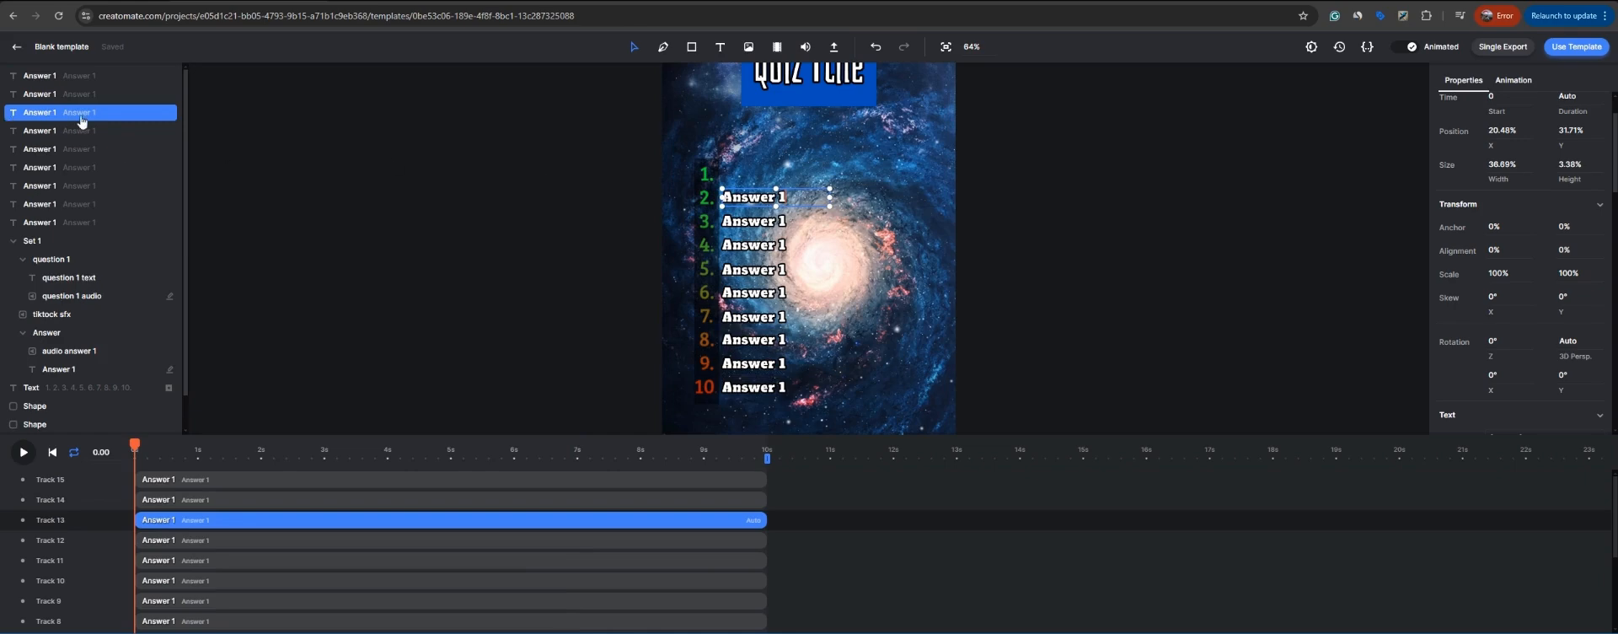
right_click(51, 119)
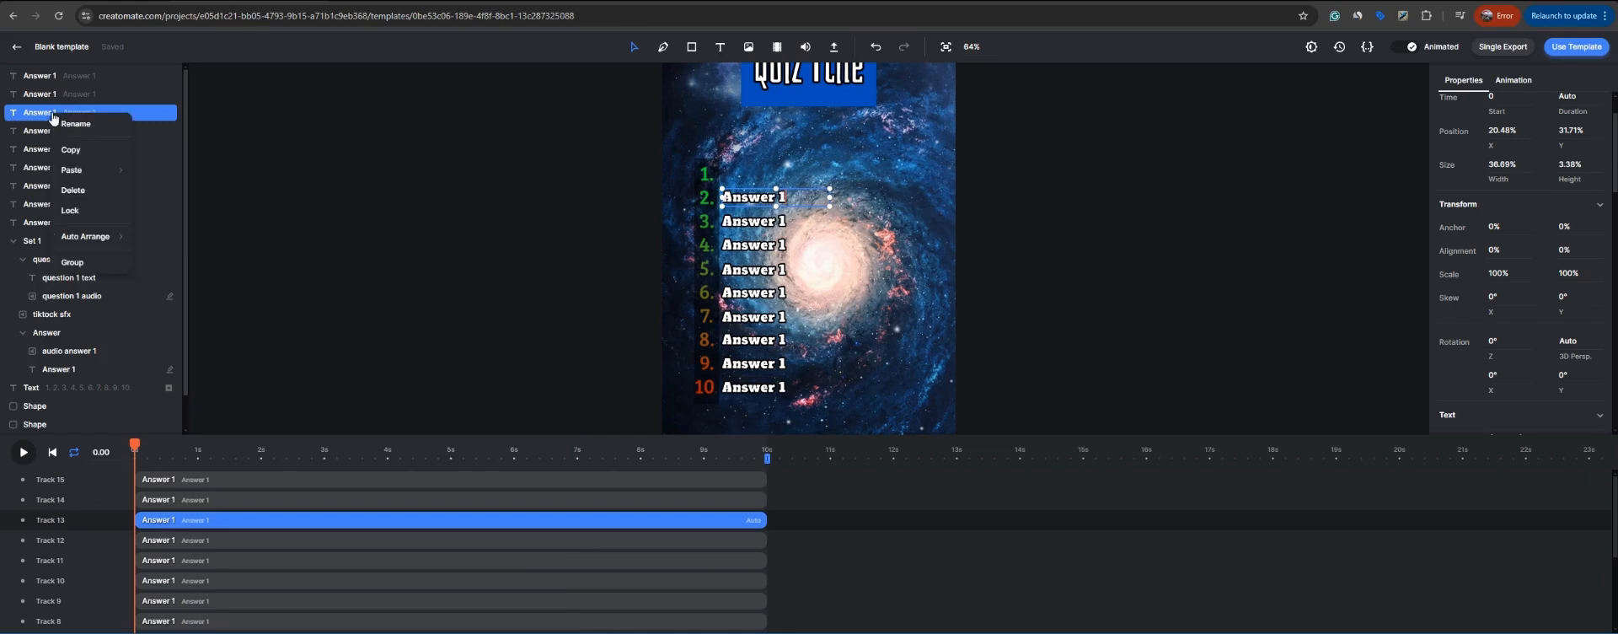
click(62, 120)
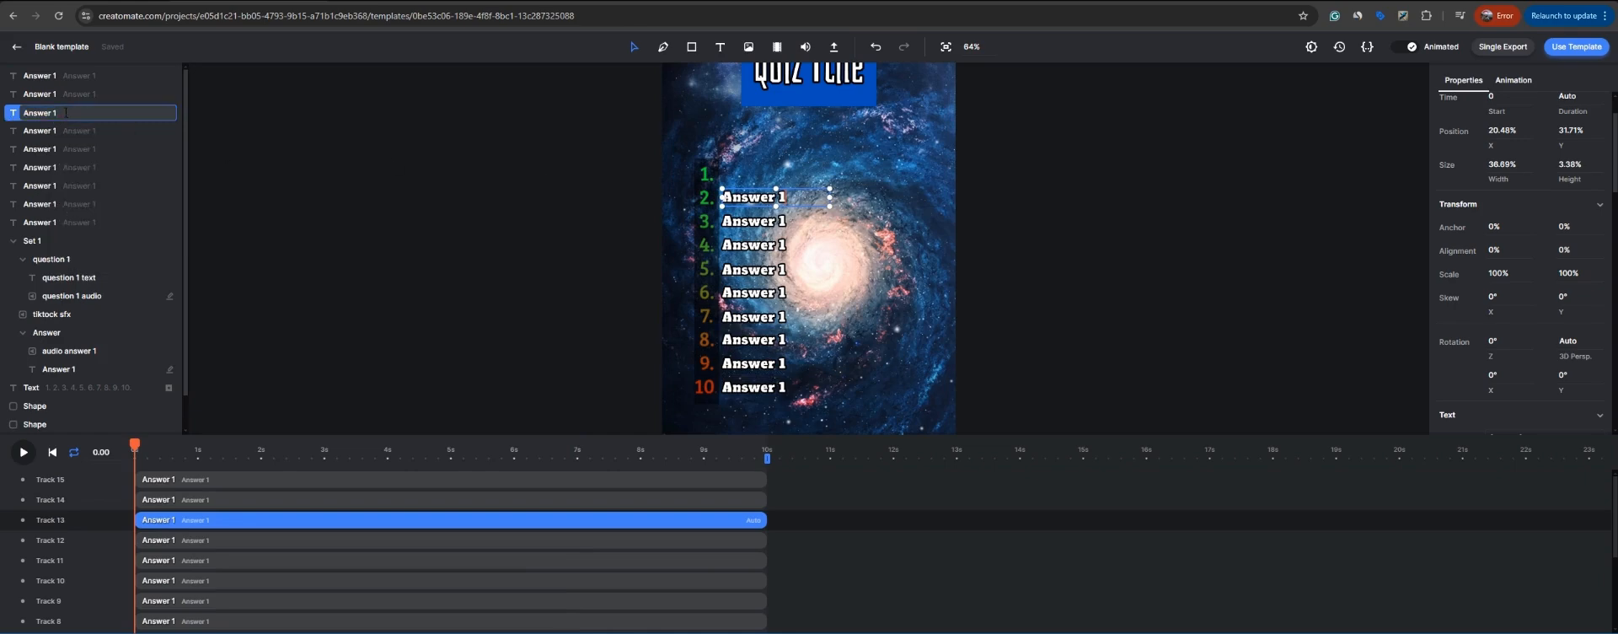
key(BackSpace)
text(2)
key(Return)
Step: Rename the remaining answer texts in the main composition Answer 3 through Answer 10 to match their list numbers
click(39, 223)
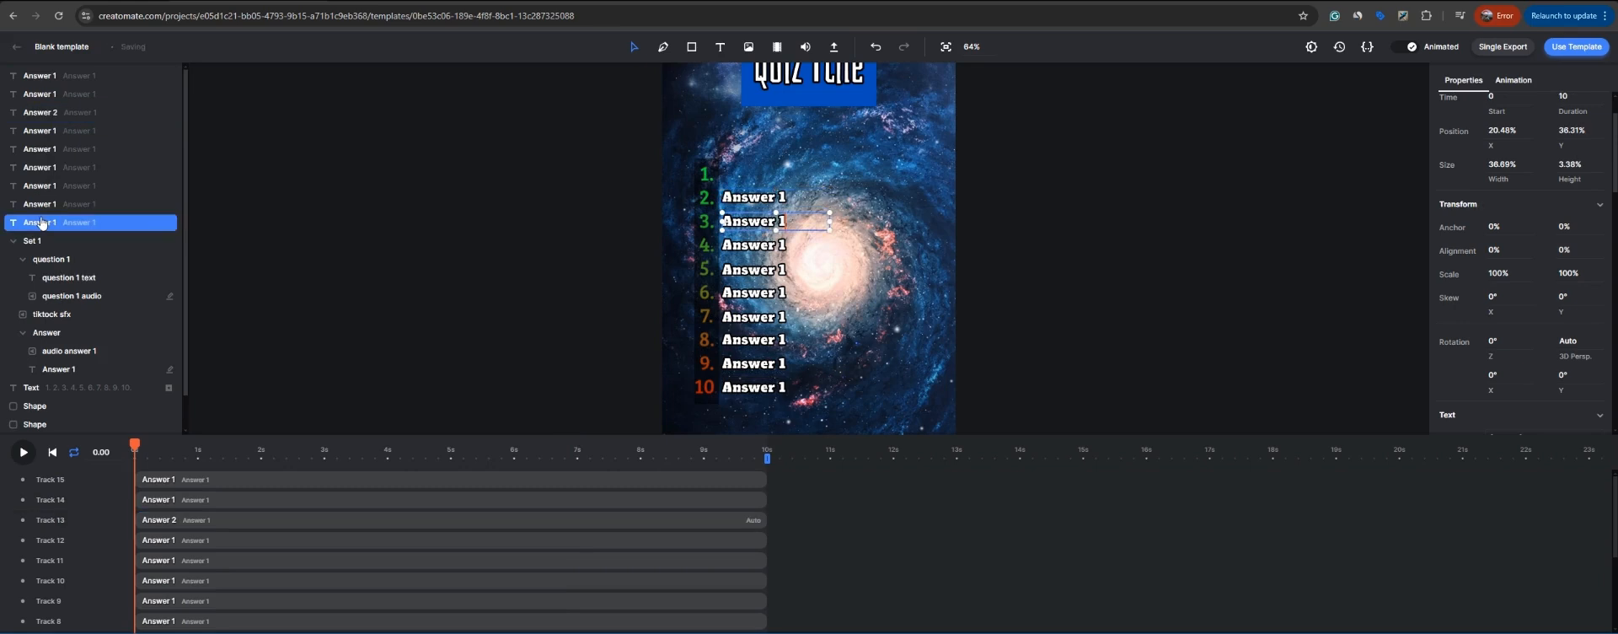
right_click(41, 223)
click(61, 230)
key(BackSpace)
text(3)
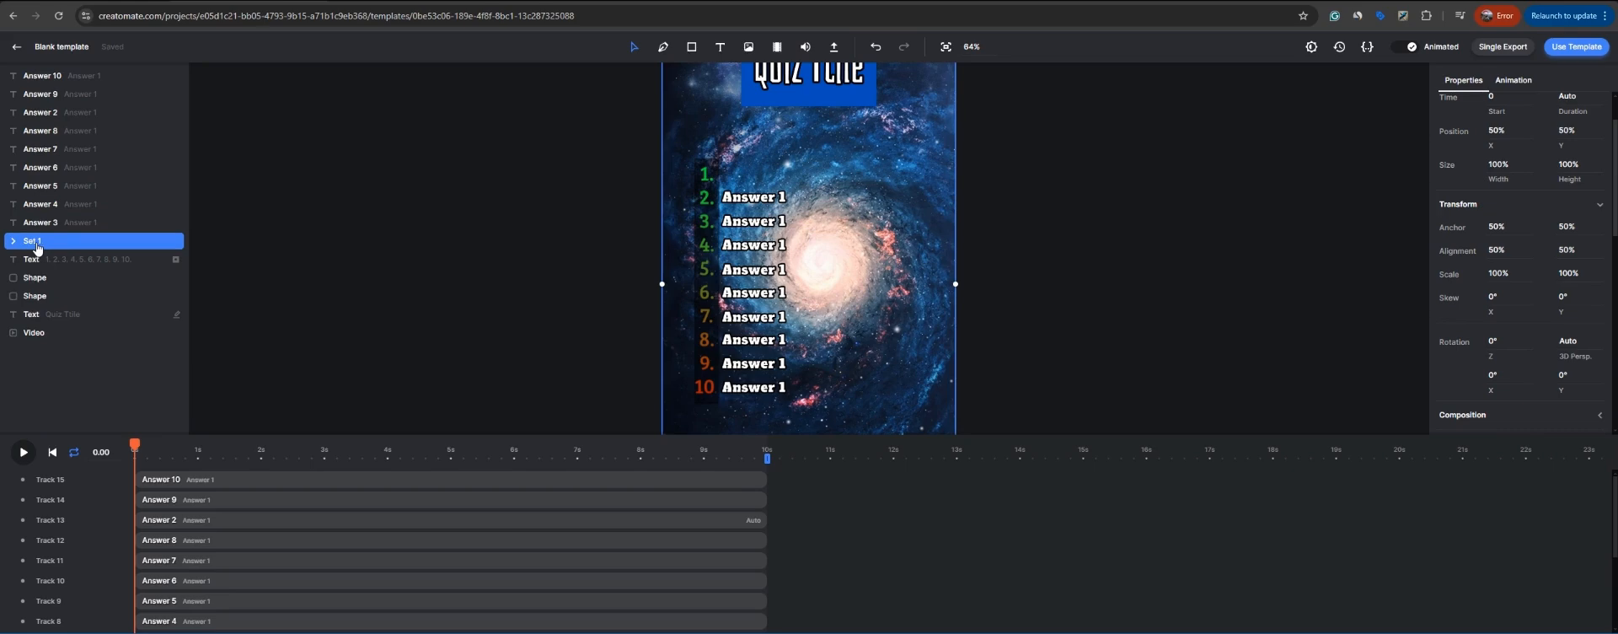
Step: Paste nine copies of the Set 1 composition onto new tracks, all starting at 0 s
key(ctrl+v)
key(ctrl+v)
key(ctrl+v)
key(ctrl+v)
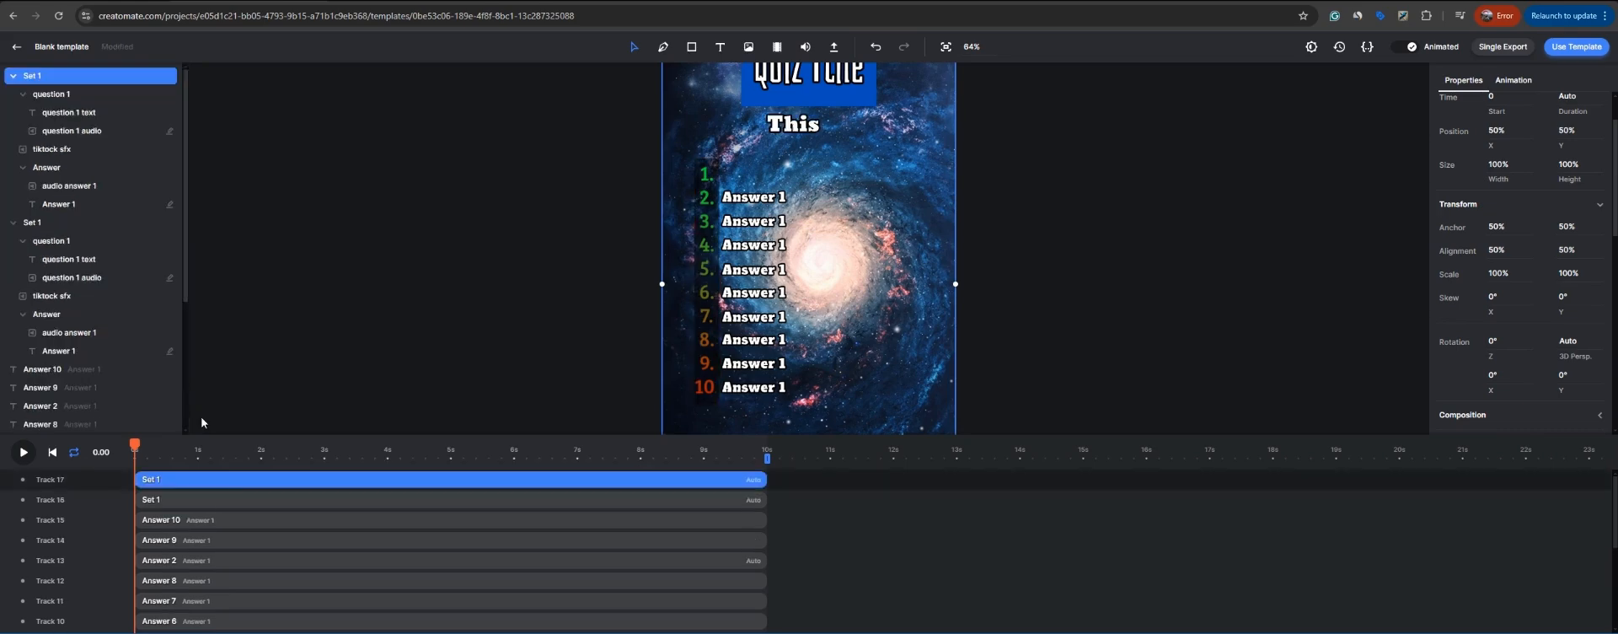
key(ctrl+v)
key(ctrl+v)
key(ctrl+v)
key(ctrl+v)
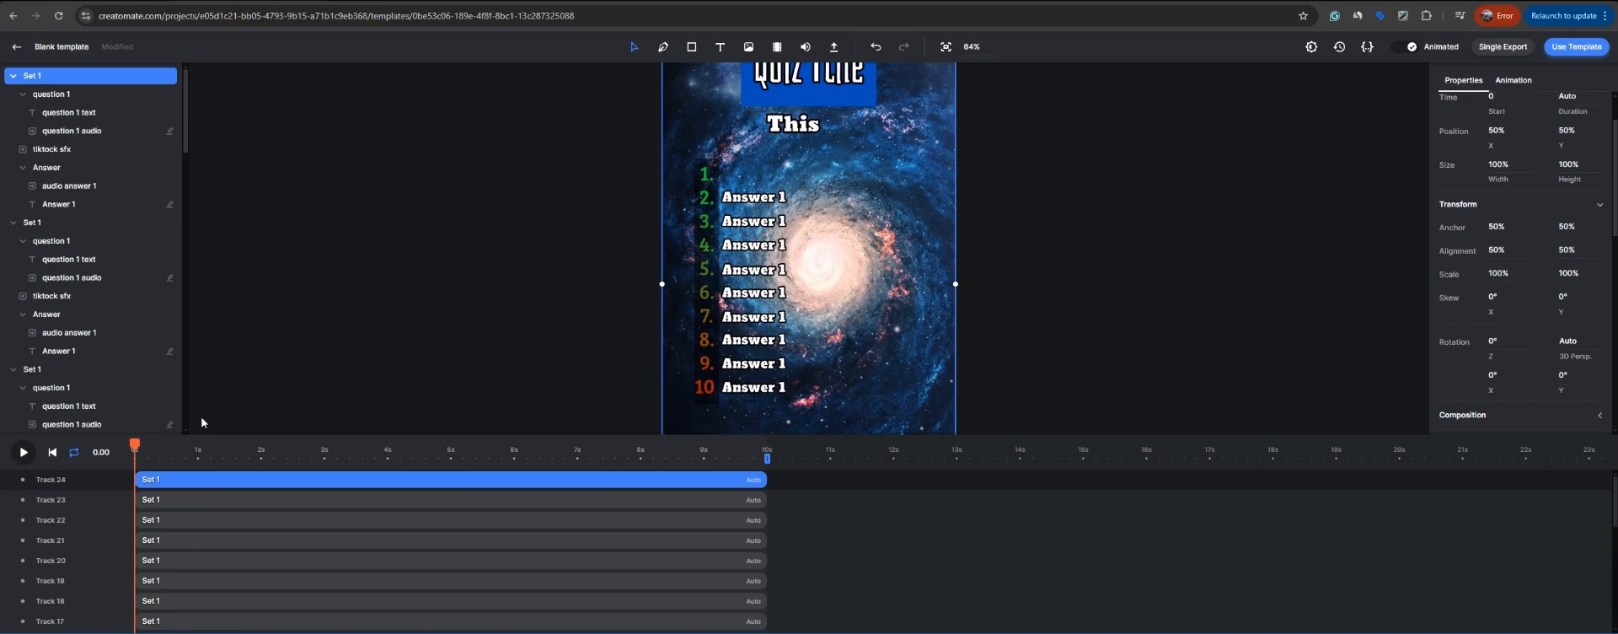
Step: Rename the nine copied compositions Set 2 through Set 10 in track order
scroll(179, 528, down, 5)
click(178, 526)
scroll(207, 541, up, 5)
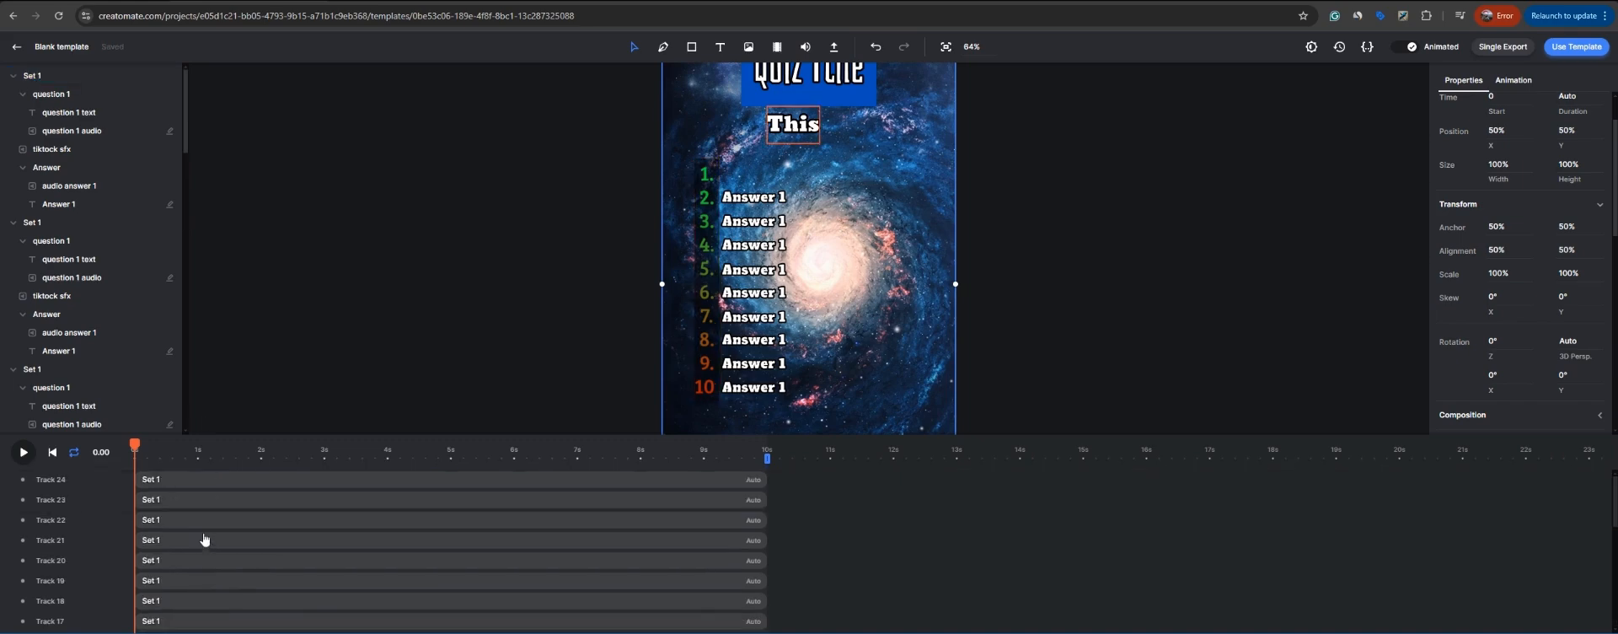
right_click(166, 482)
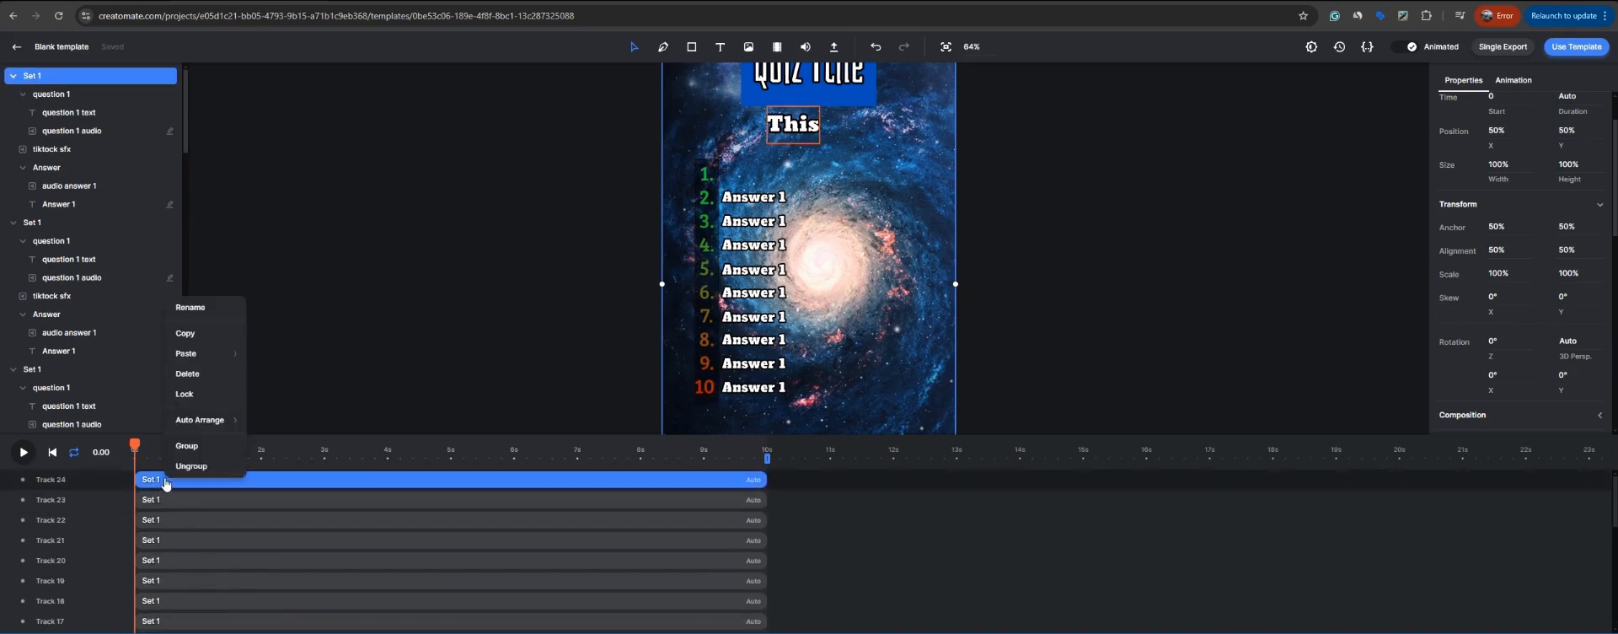
click(190, 307)
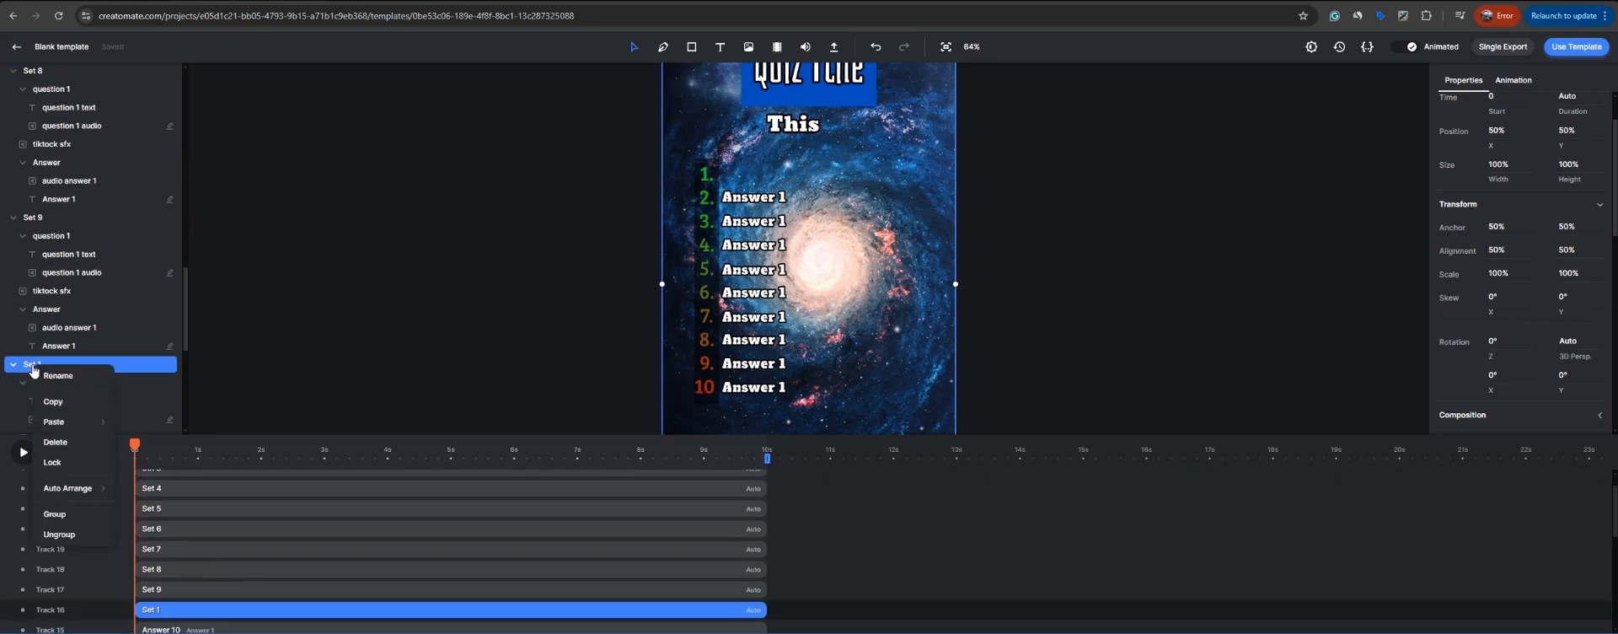
scroll(42, 346, down, 3)
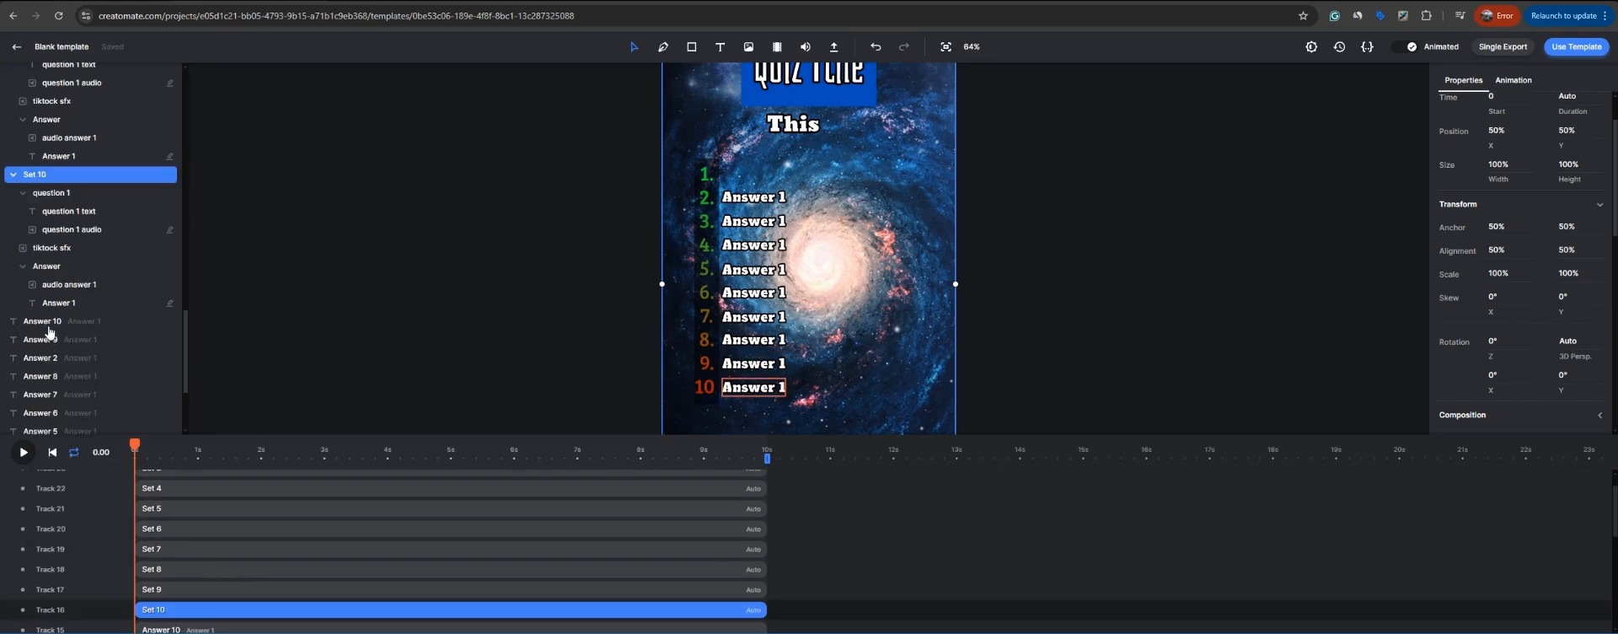
click(43, 321)
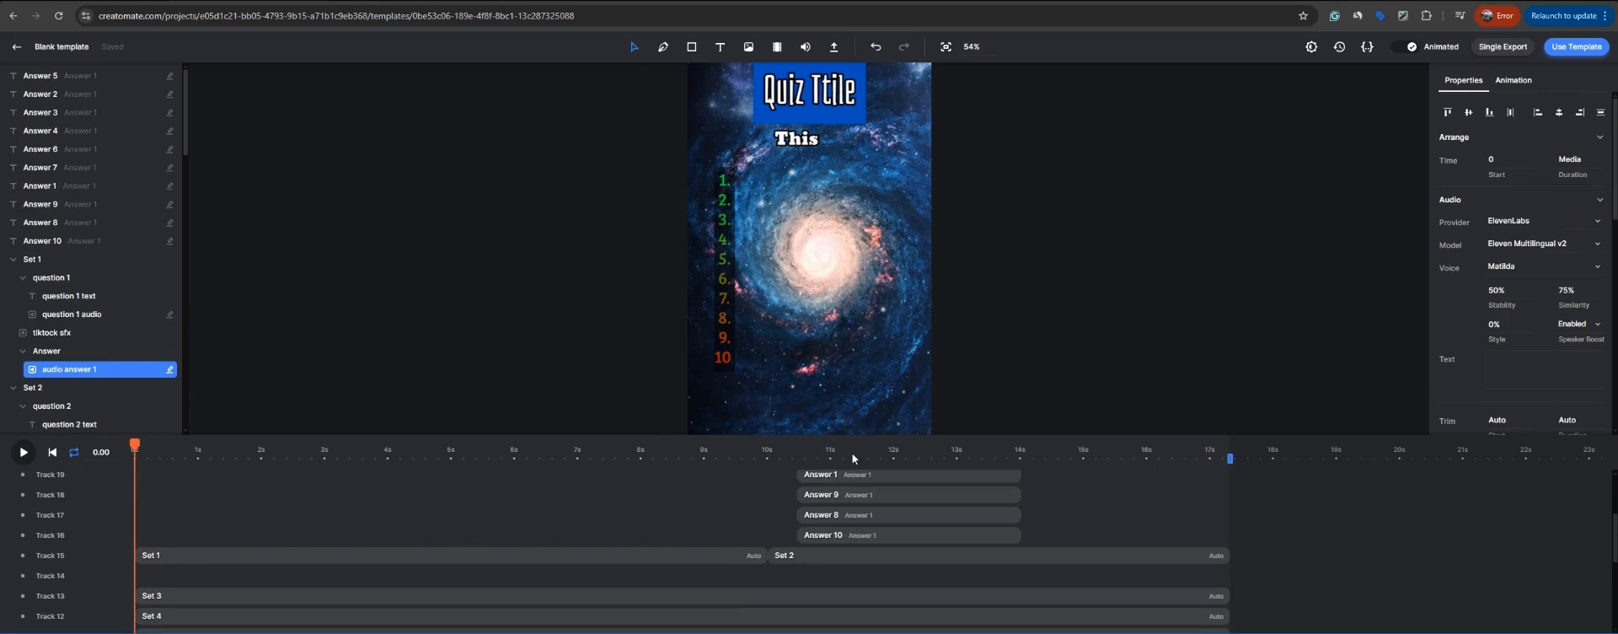
Step: Examine the answer list around 11 s and scrub through Set 1 from the start to about 6.4 s
click(852, 452)
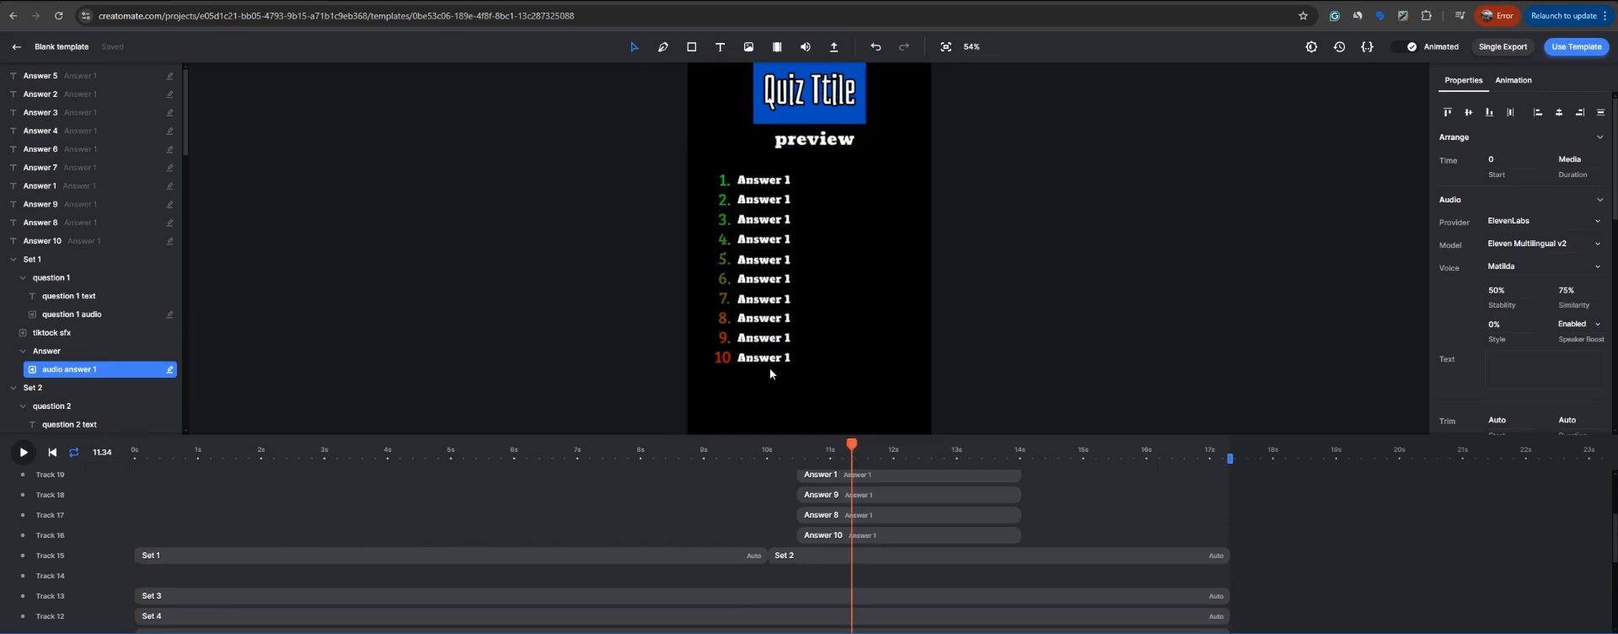
scroll(782, 495, up, 3)
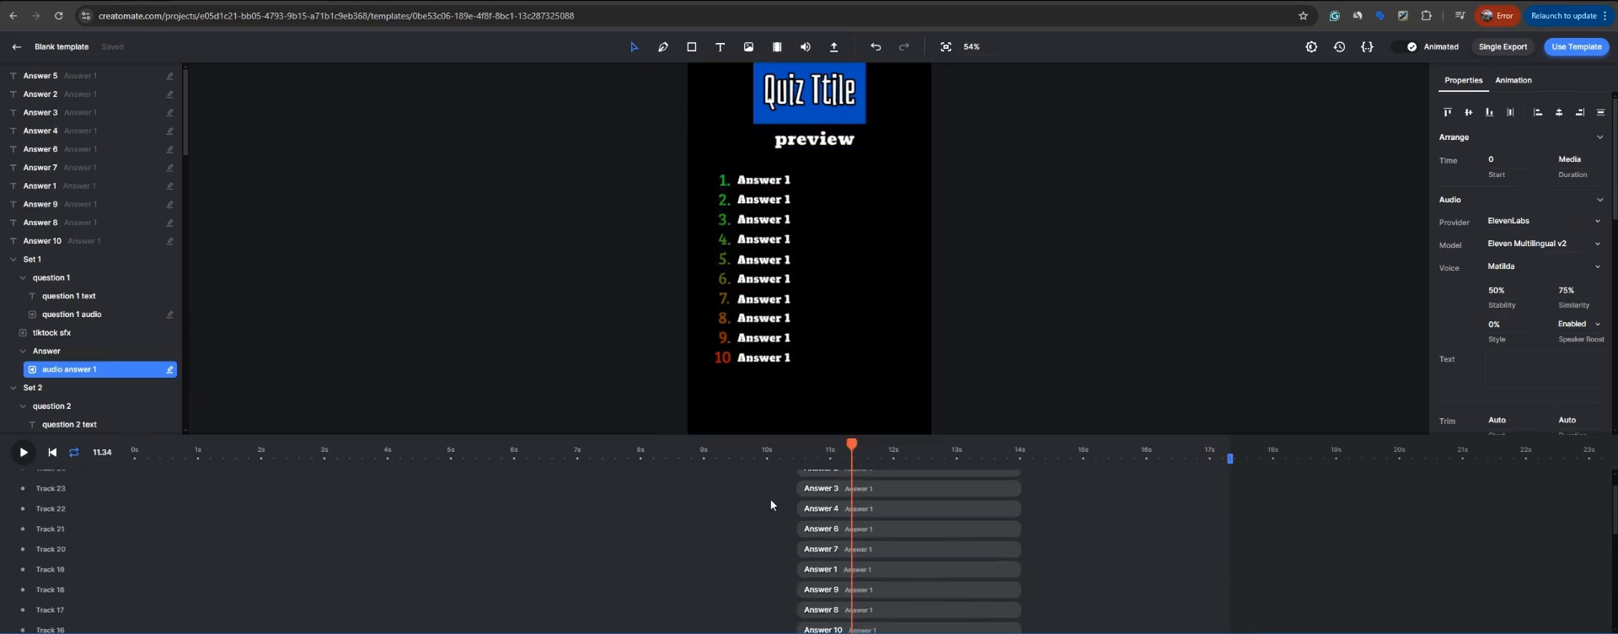
scroll(784, 510, down, 4)
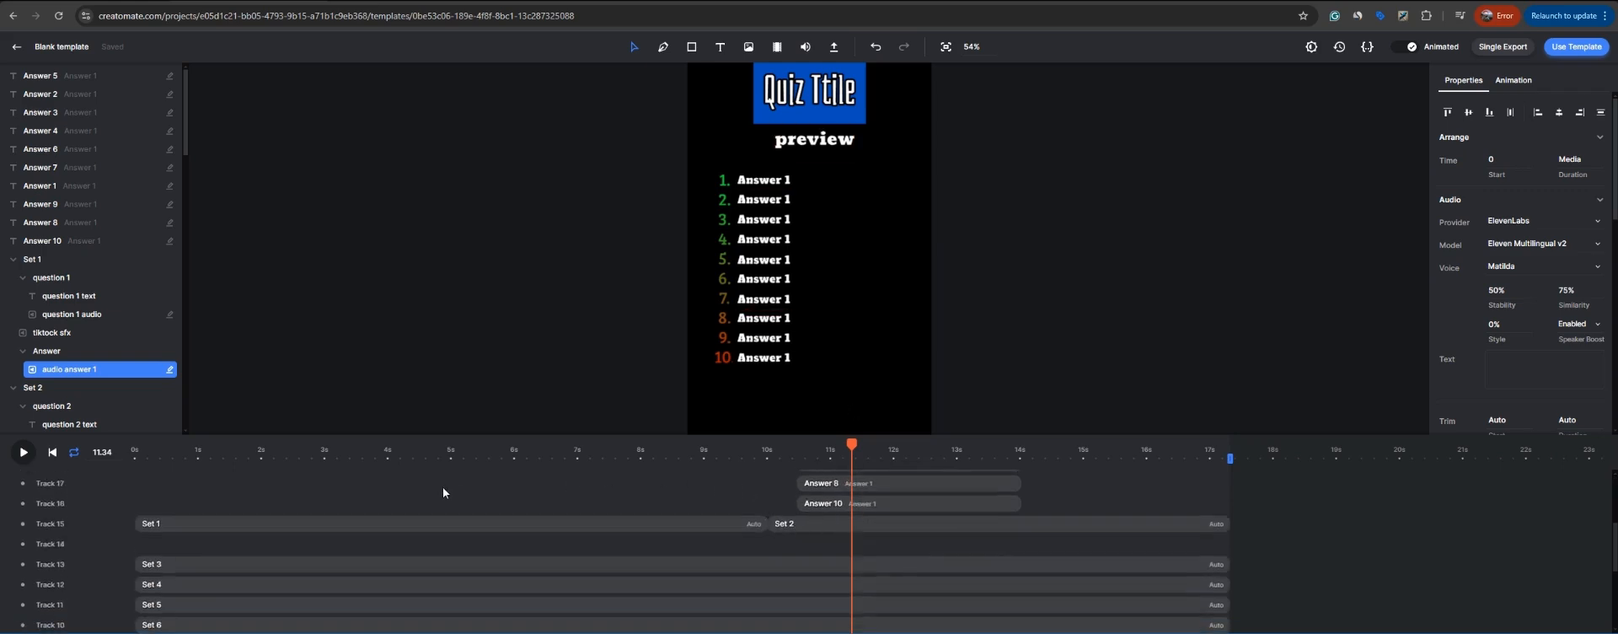
click(219, 530)
click(143, 462)
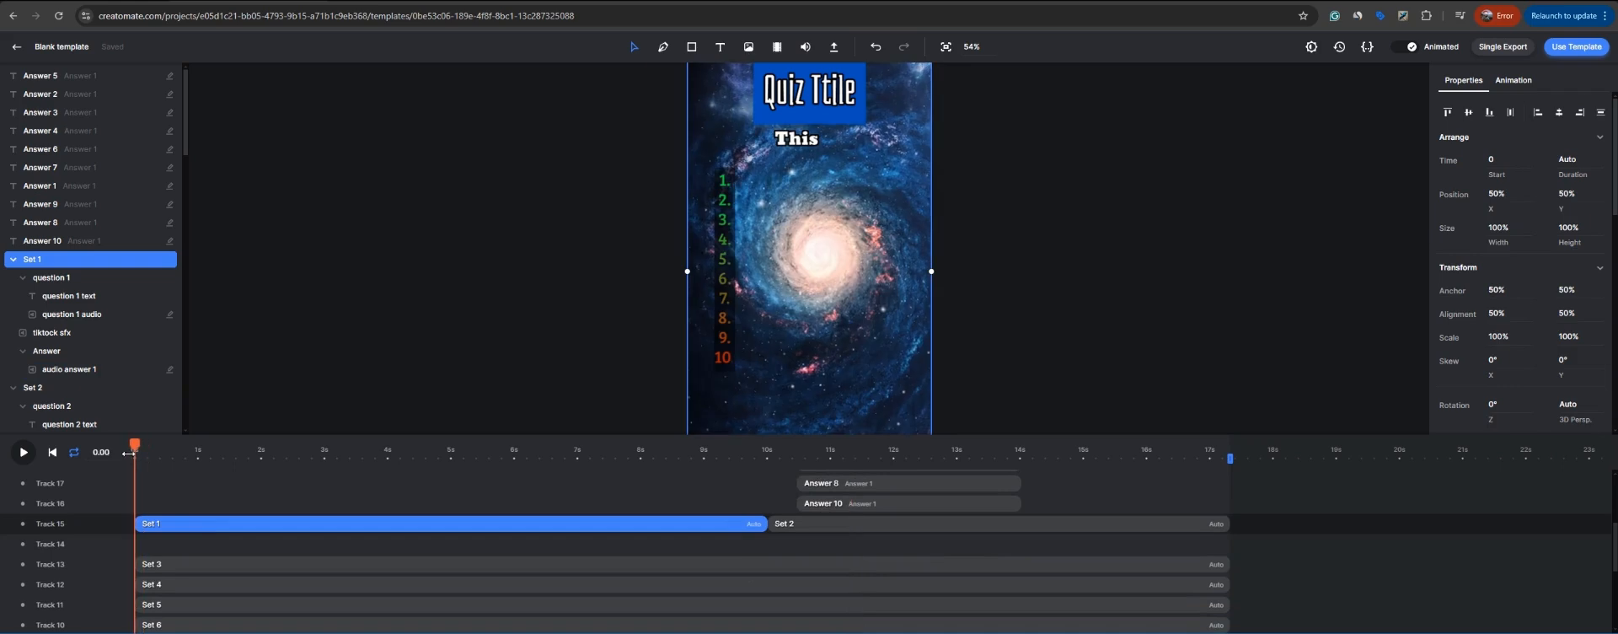
drag(140, 444, 540, 450)
scroll(561, 531, up, 3)
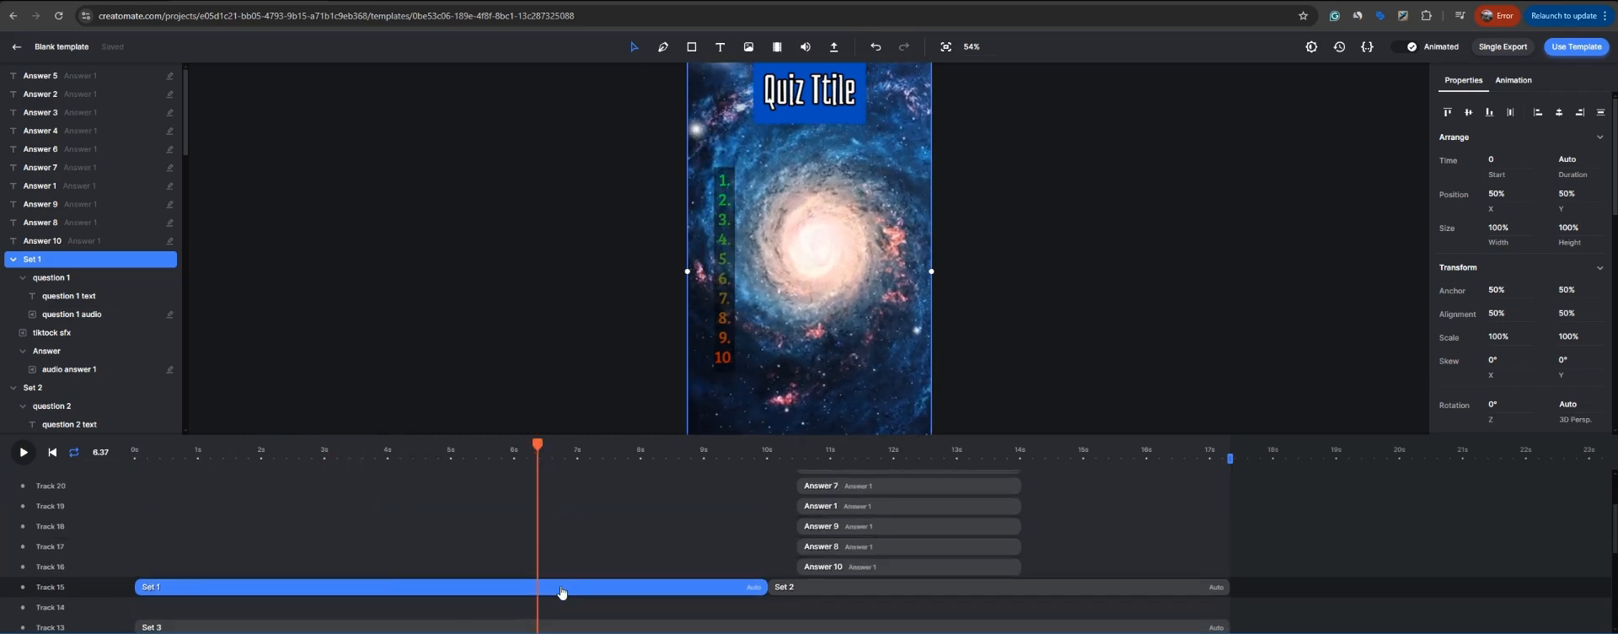
Step: Copy the Answer 1 text from the main composition into the Answer composition inside Set 1
click(866, 509)
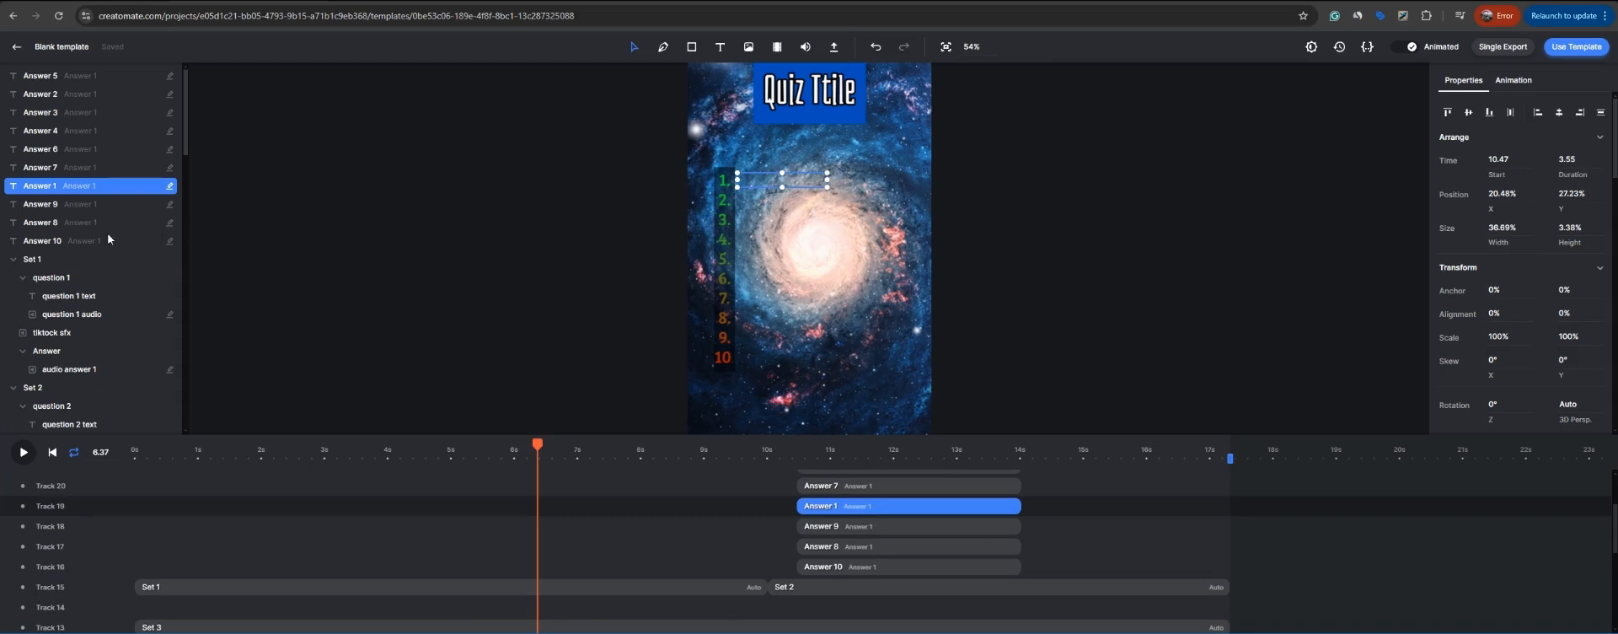
click(51, 371)
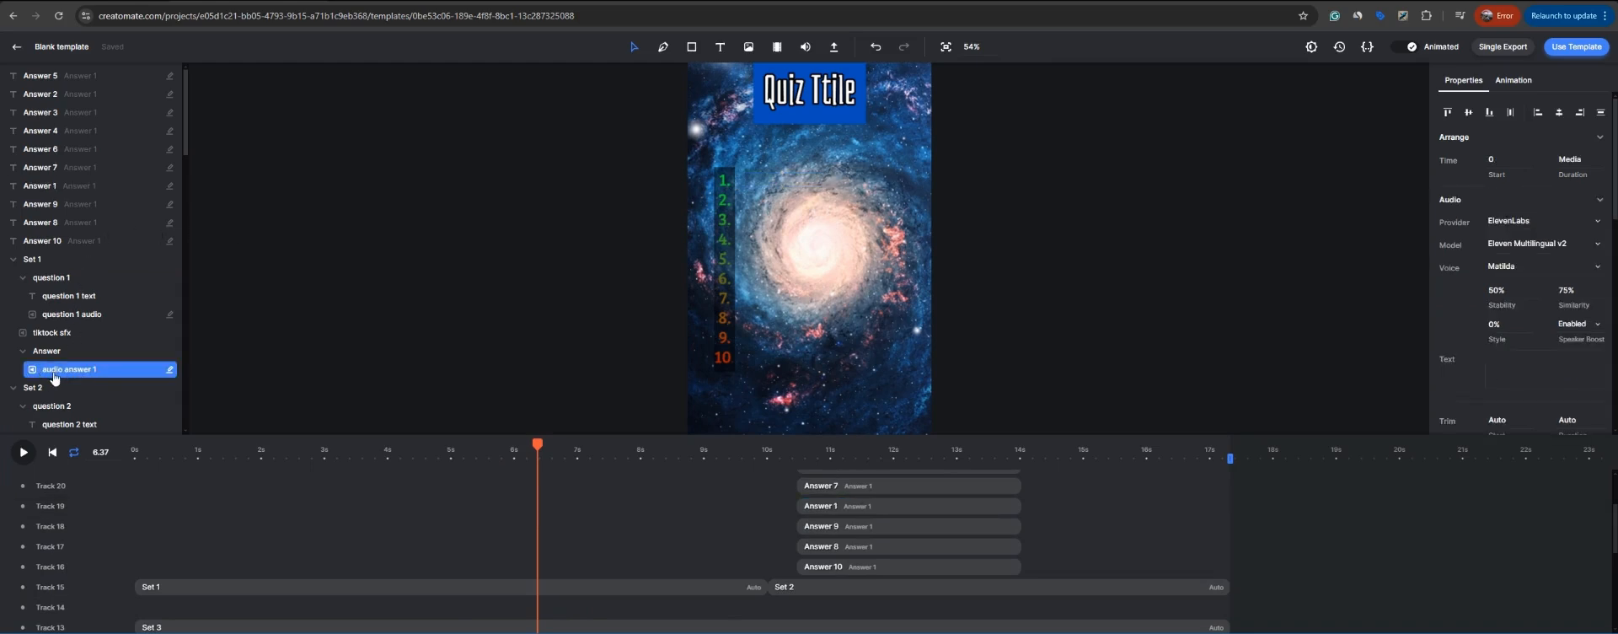
double_click(69, 375)
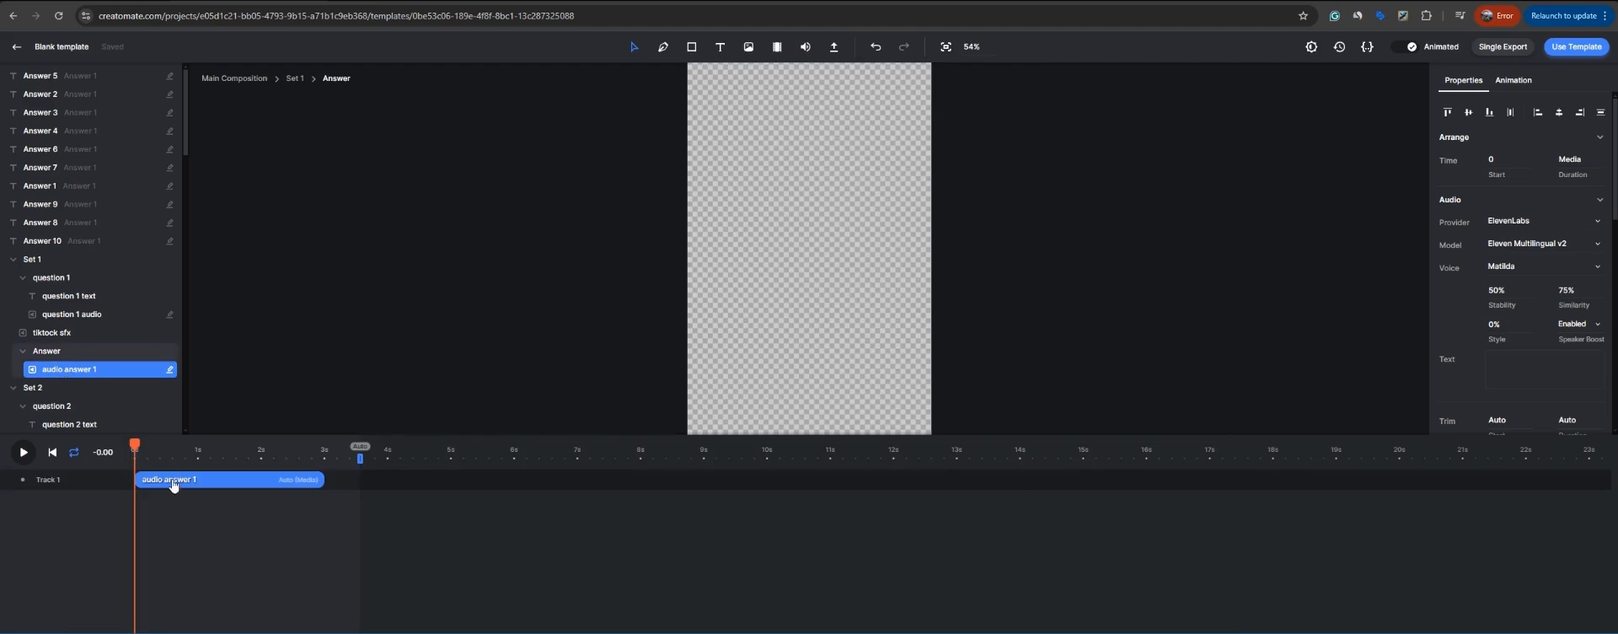
key(ctrl+v)
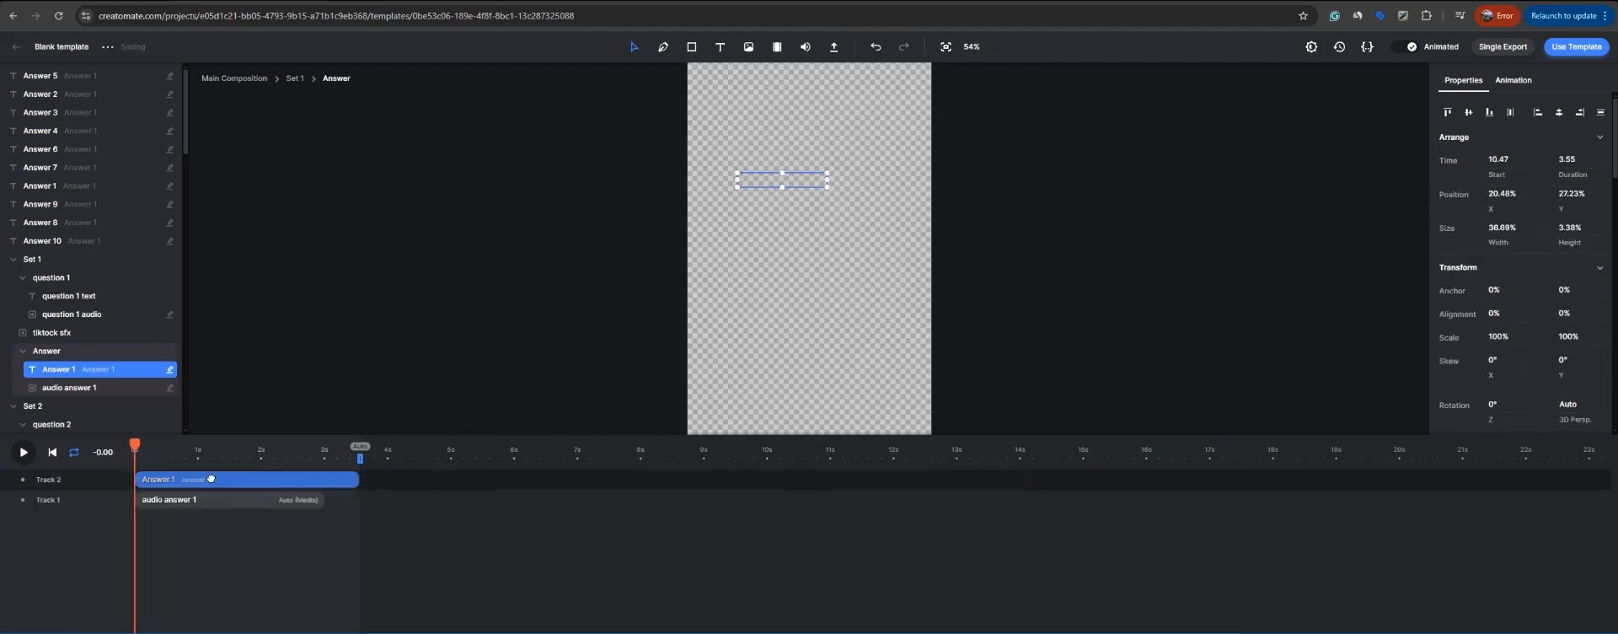
Step: Start the pasted Answer 1 text at 0 s and set its duration to Auto
click(1573, 159)
text(4)
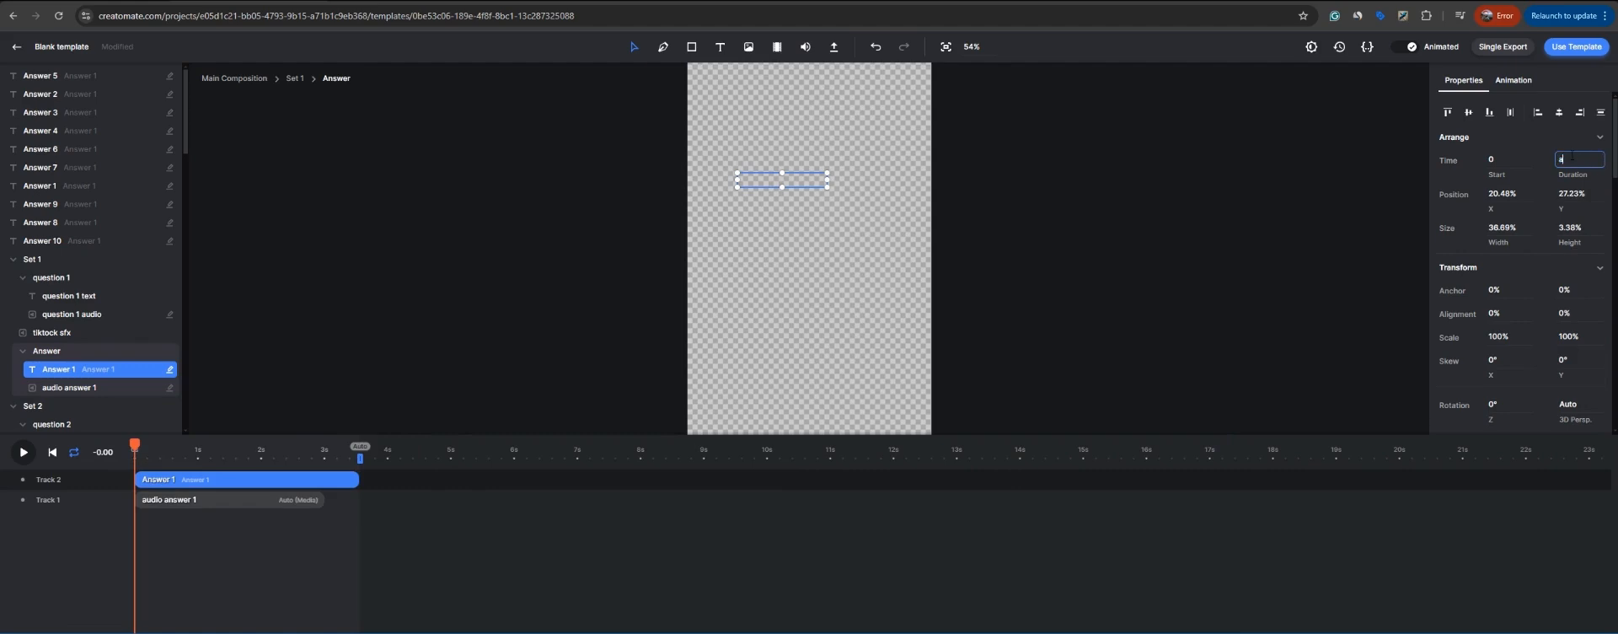
text(uto)
key(Escape)
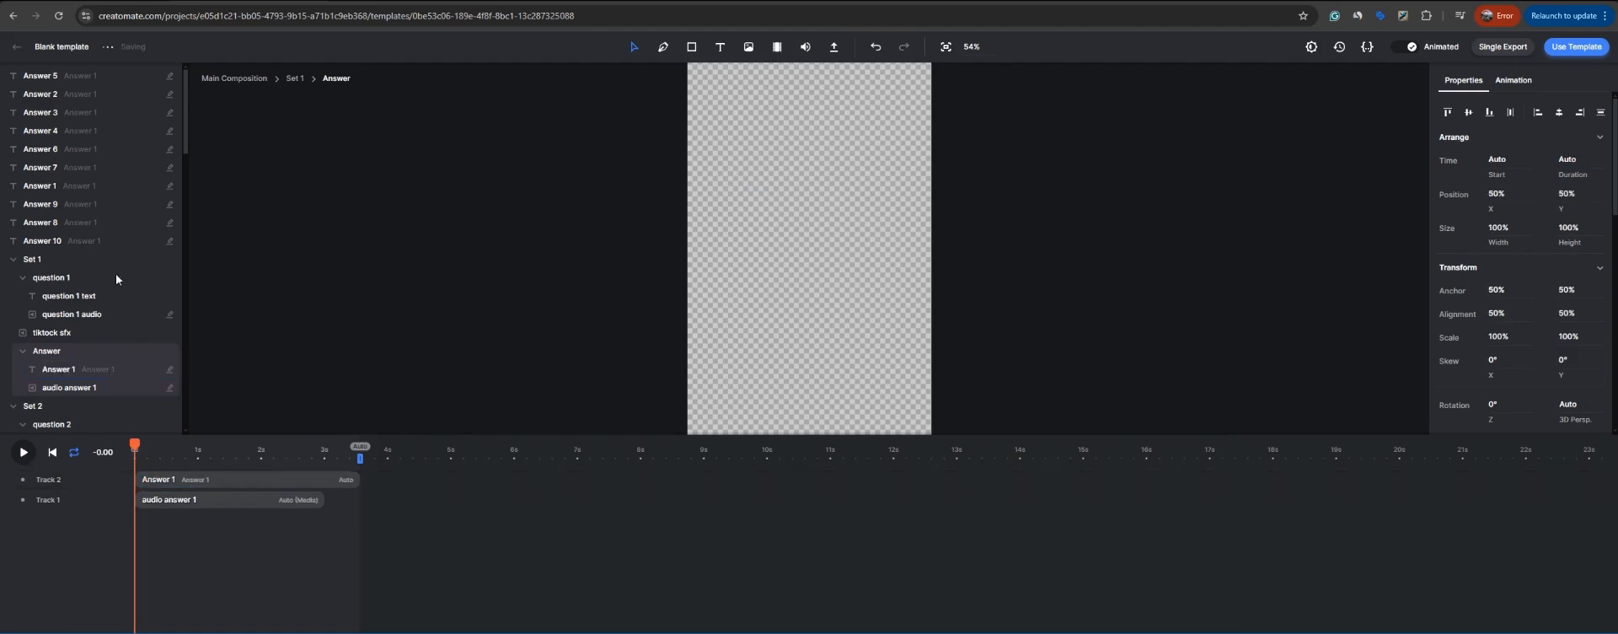
Step: Return to the main composition and check how the Answer 1 text behaves across the transition from Set 1 to Set 2
click(69, 243)
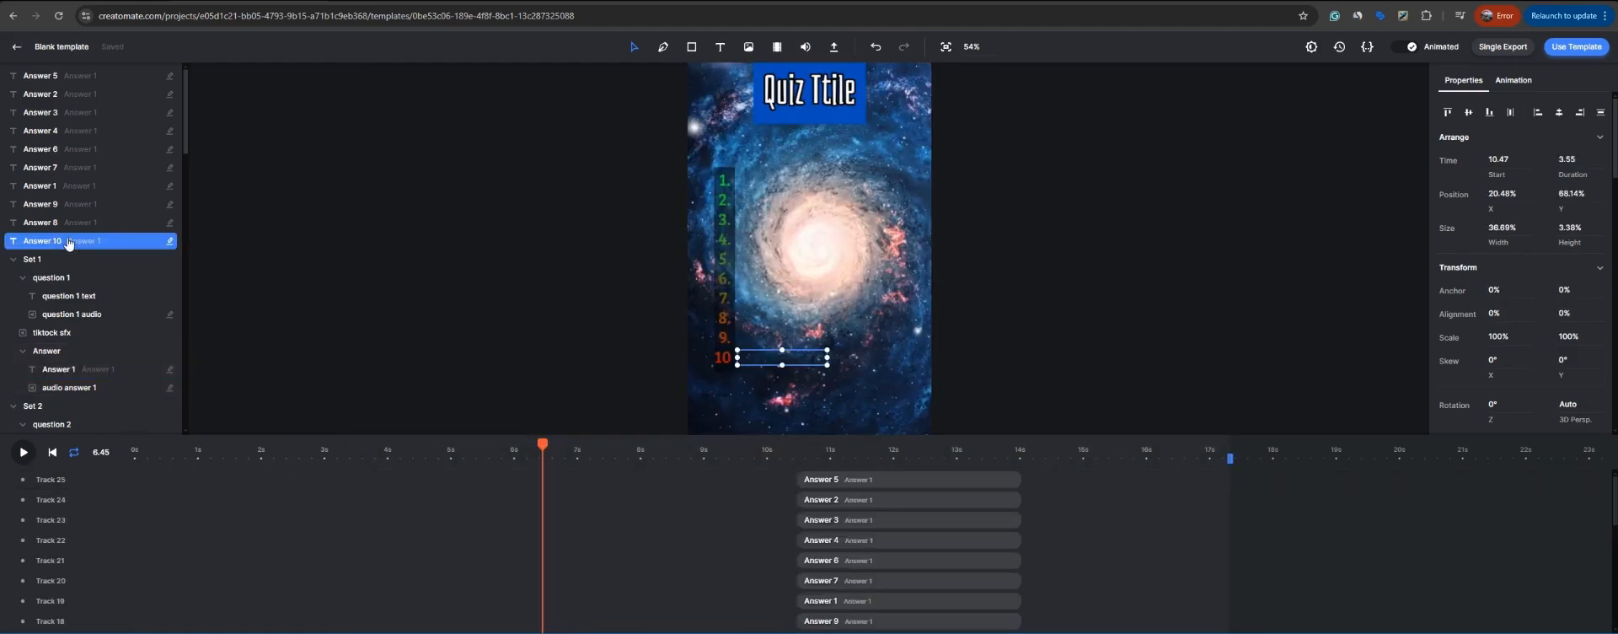
scroll(310, 546, down, 3)
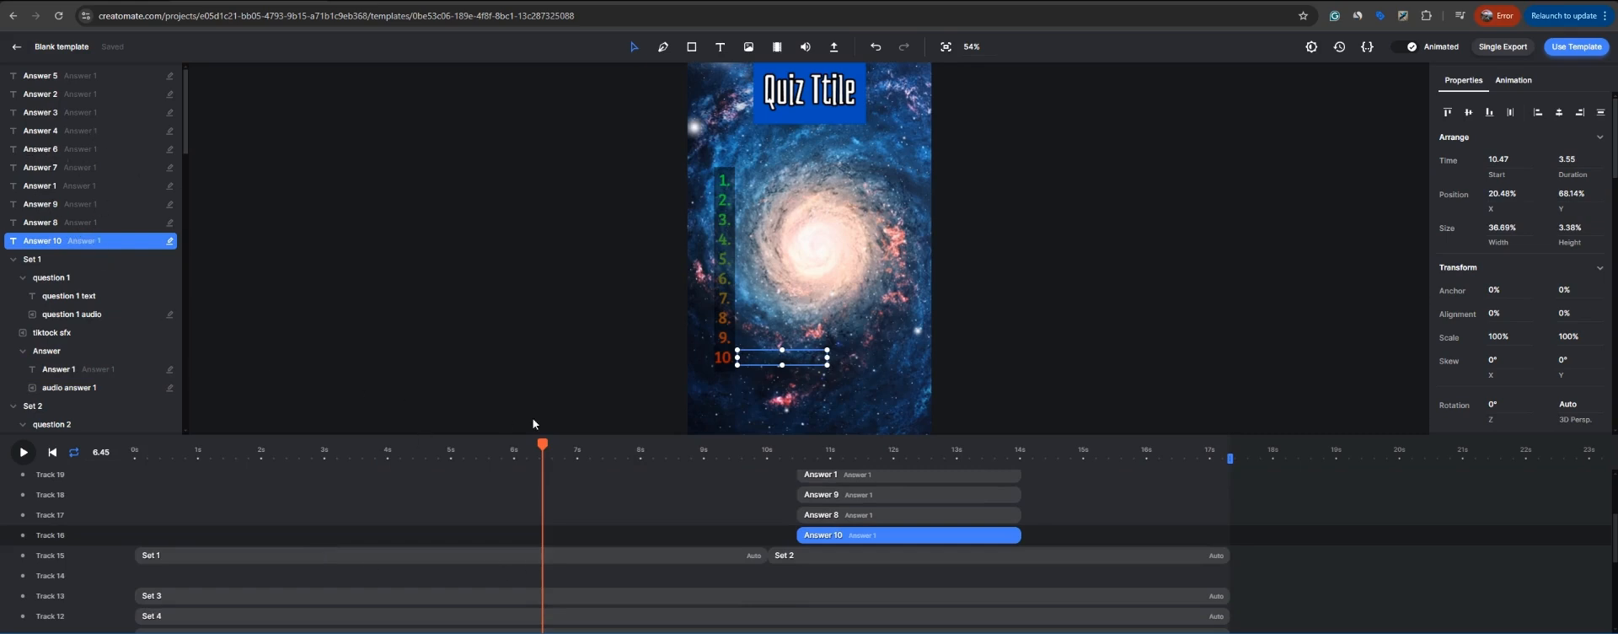
click(382, 560)
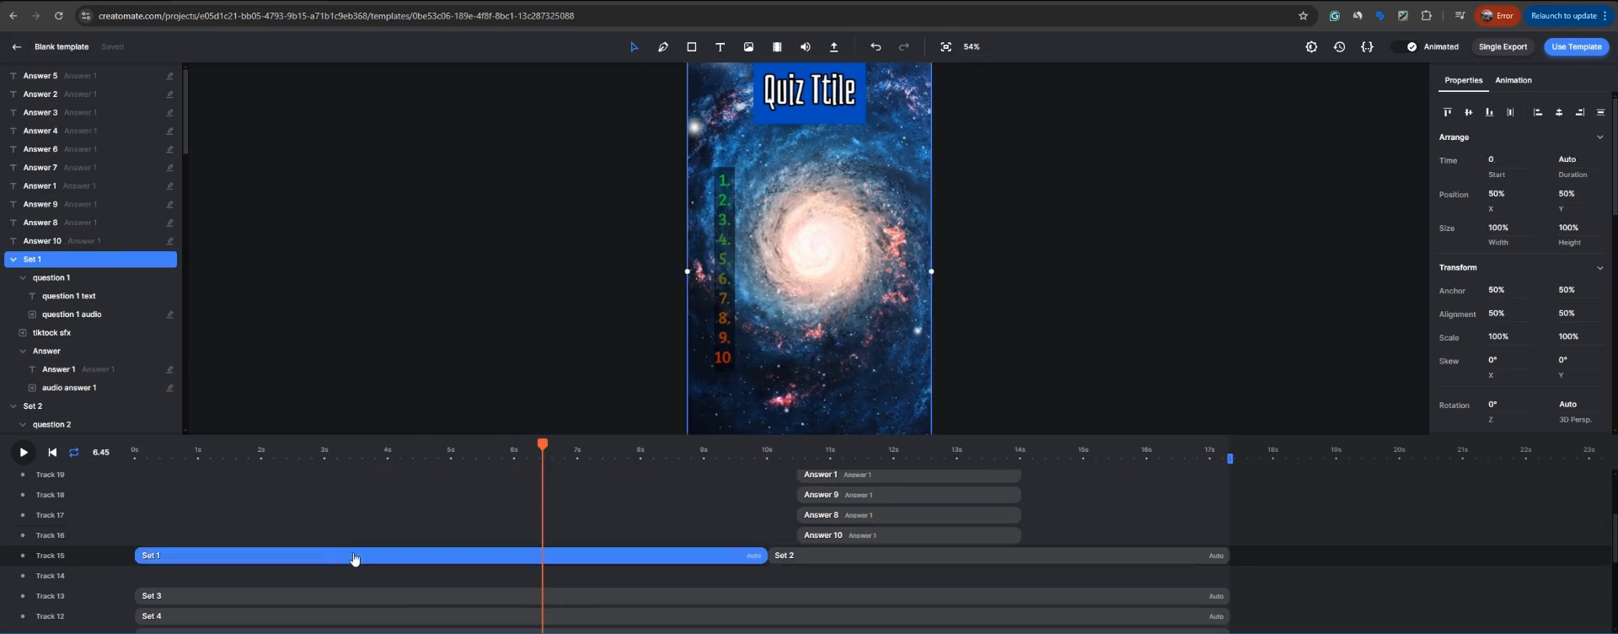
click(616, 449)
drag(668, 450, 777, 456)
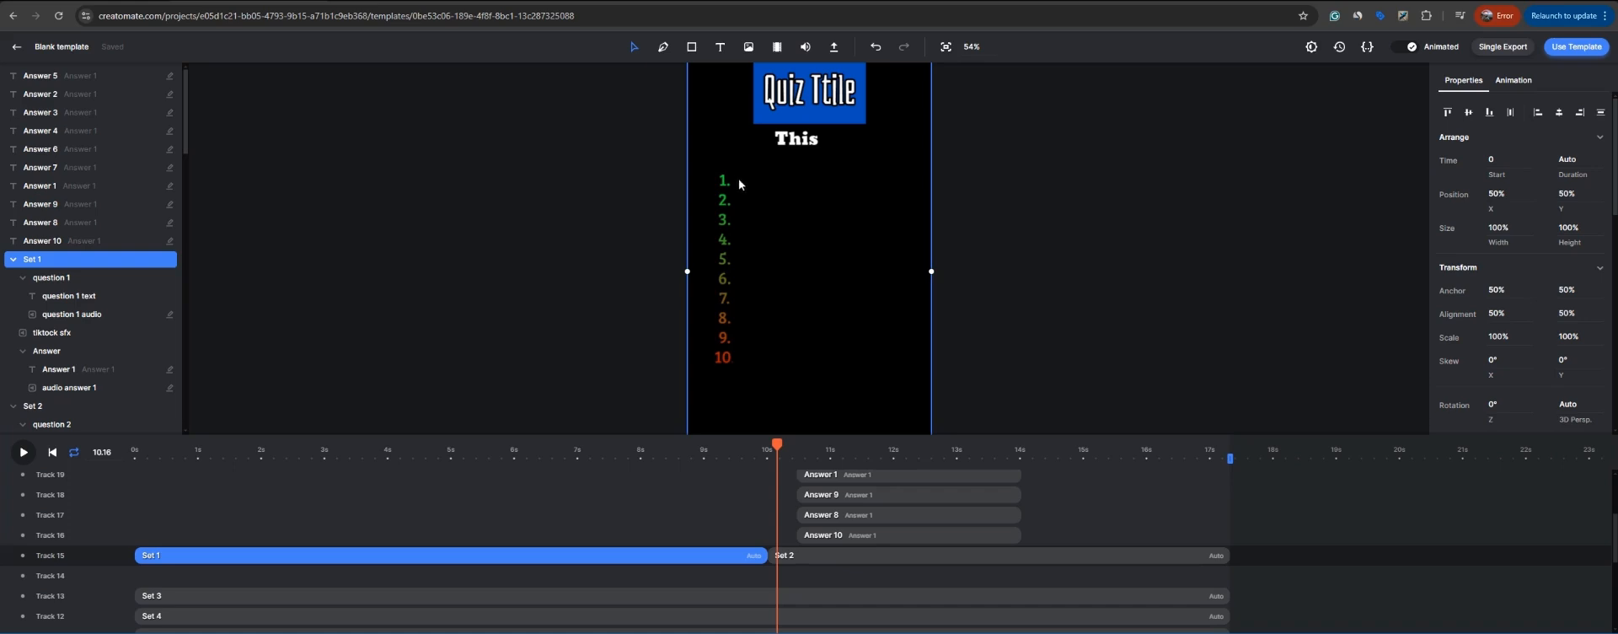
click(800, 560)
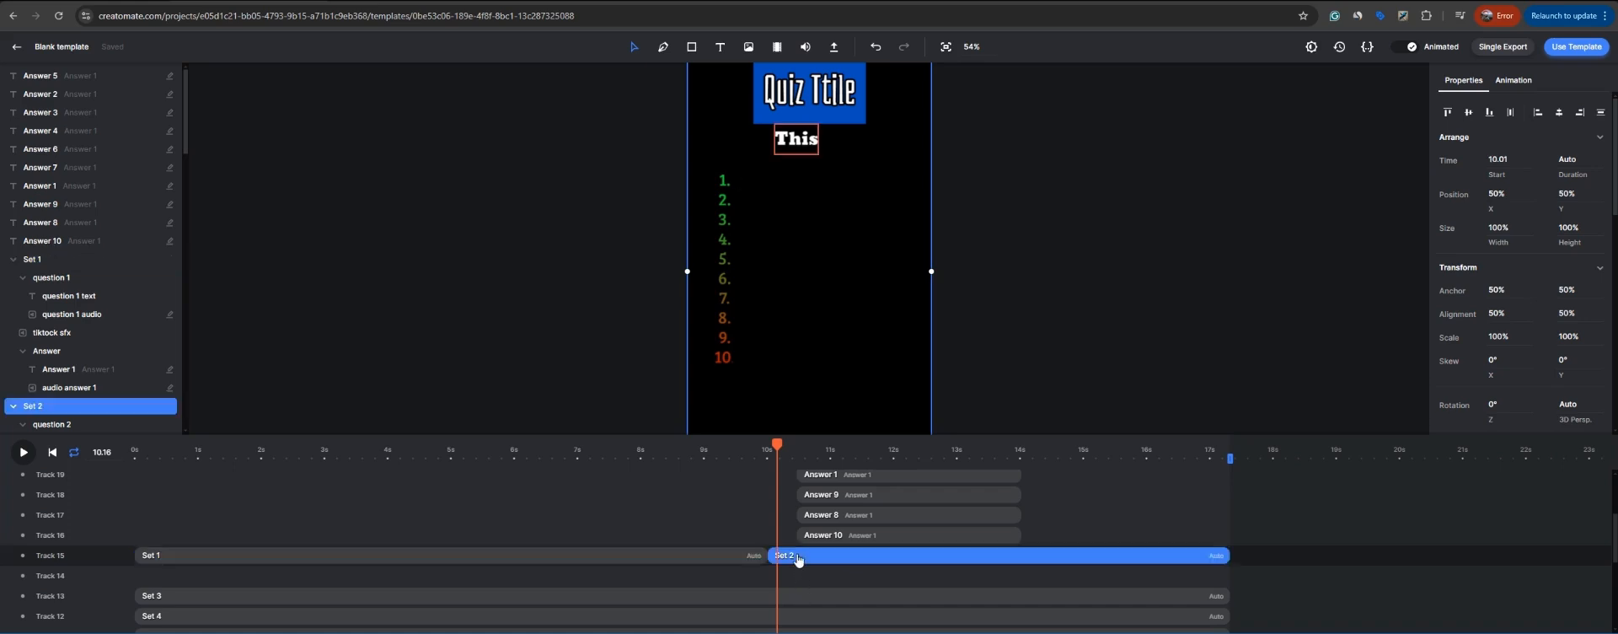
scroll(51, 337, down, 2)
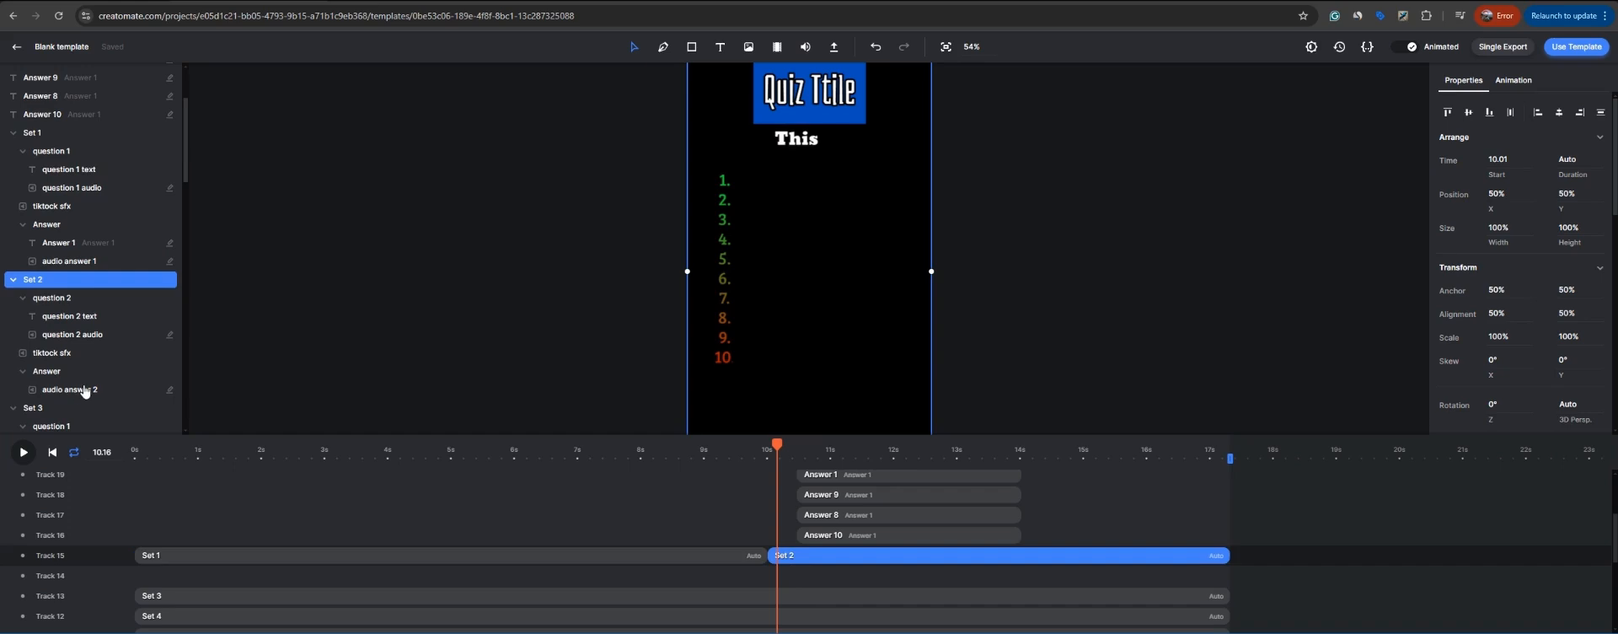
click(718, 455)
click(721, 556)
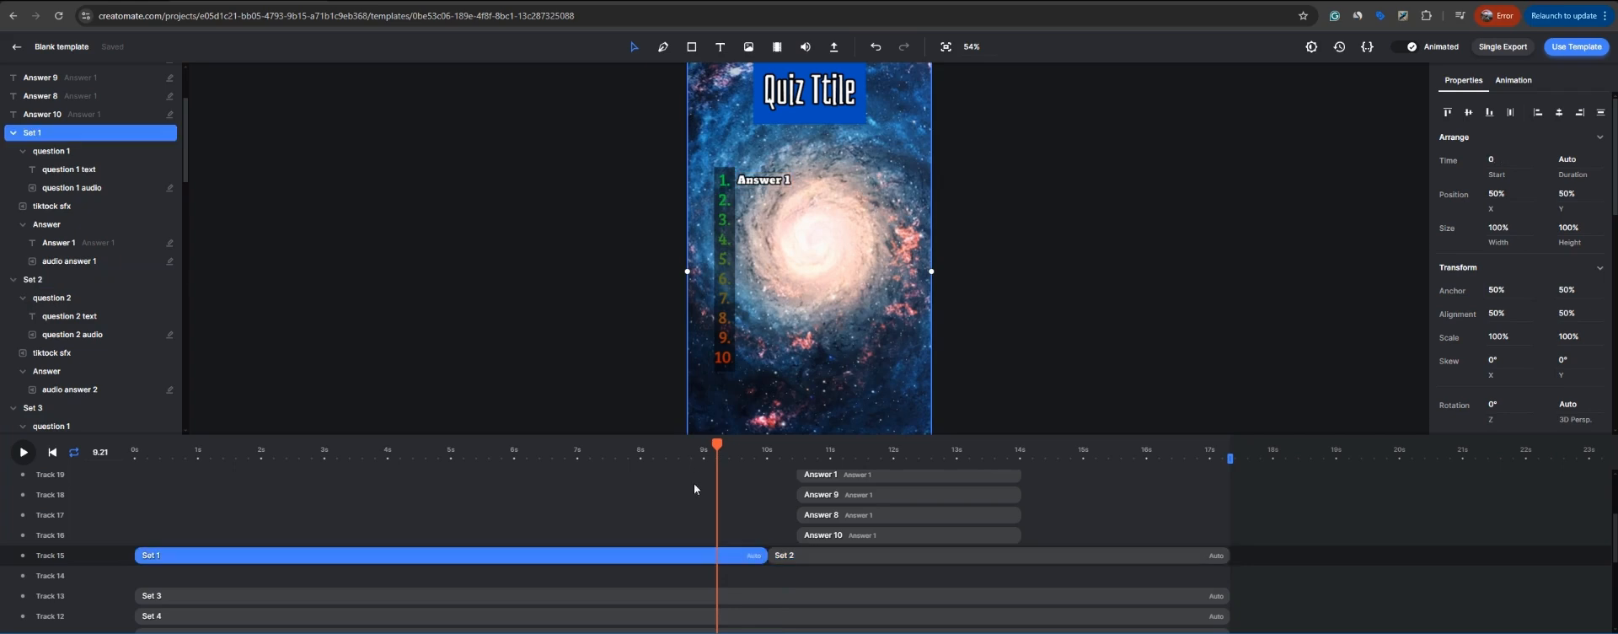
key(space)
click(808, 559)
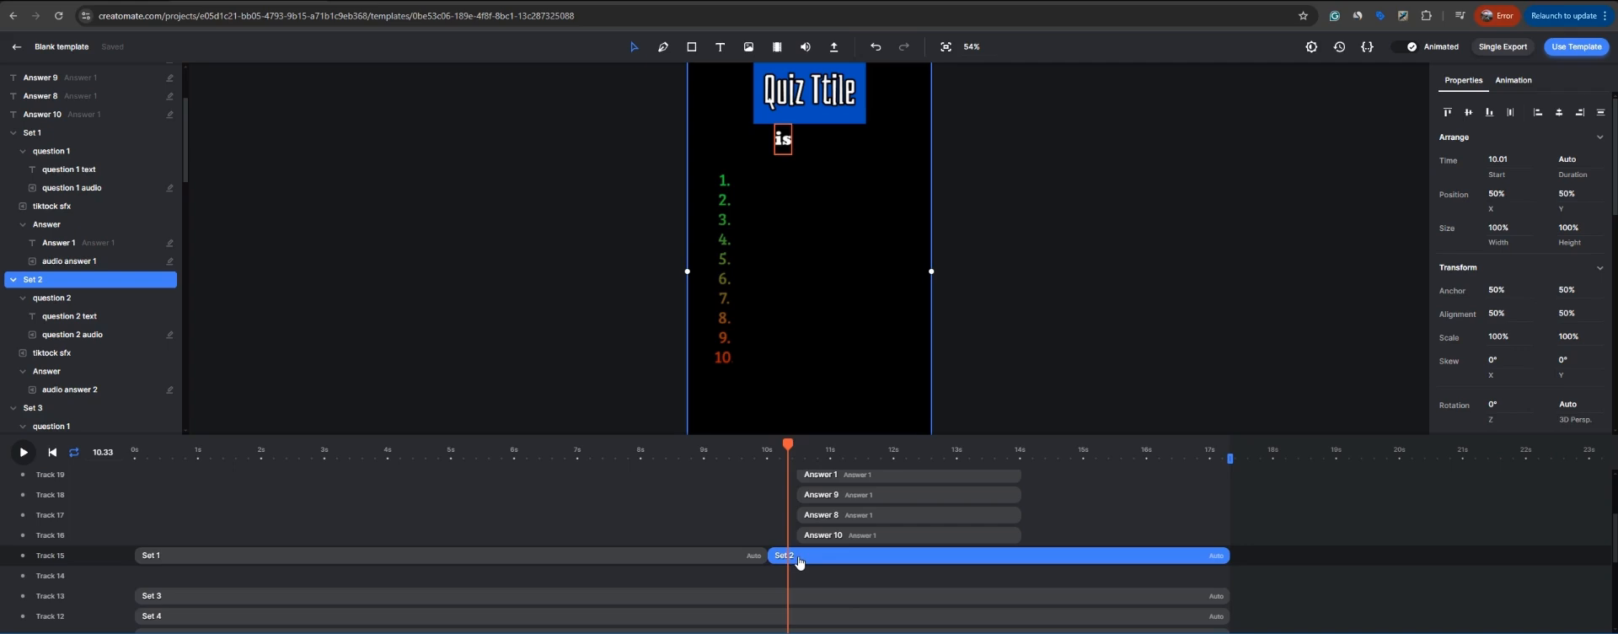
Step: Copy the Answer 1 text from Set 1's Answer composition into Set 2 at 0 s and set its duration to Auto
click(67, 244)
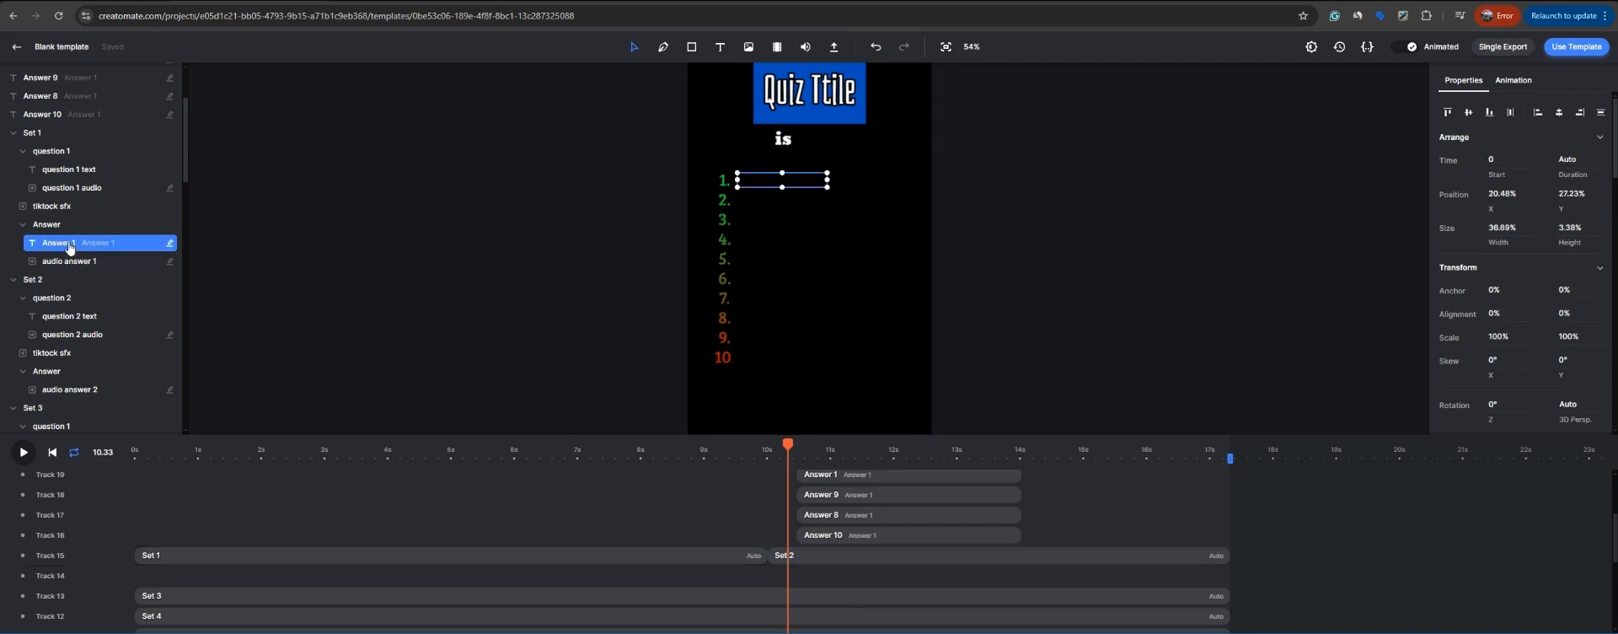
click(34, 281)
double_click(776, 134)
key(ctrl+v)
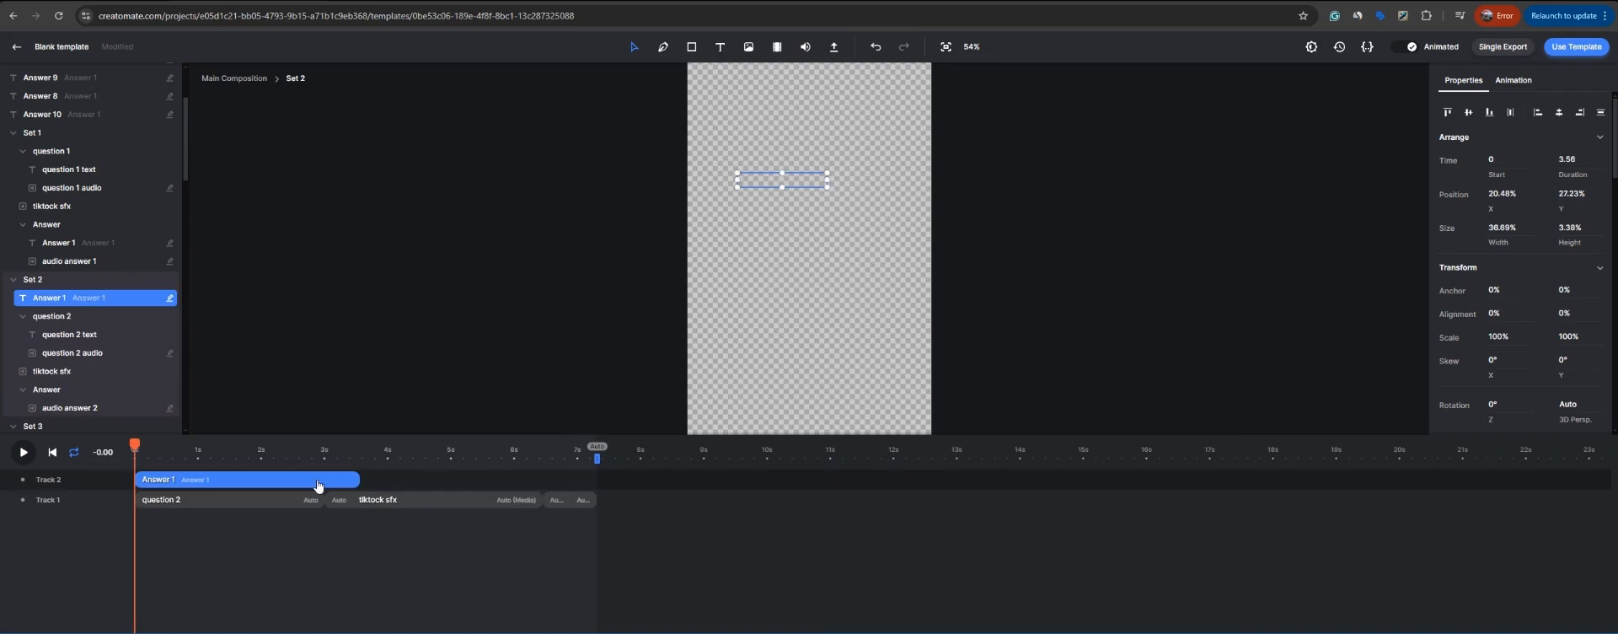
click(1572, 159)
key(BackSpace)
key(Escape)
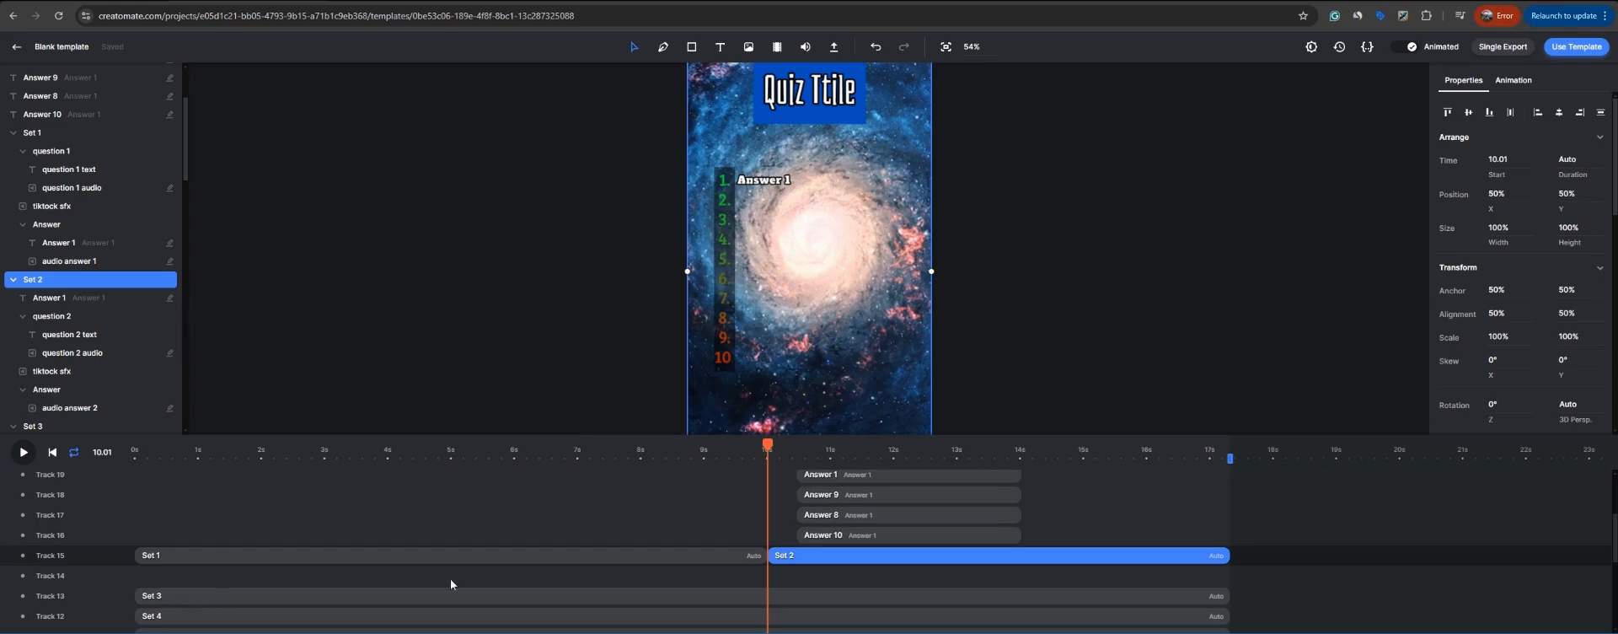
Step: Copy the Answer 2 text from the main composition into Set 2's Answer composition and align its start to 0 s
scroll(927, 543, up, 3)
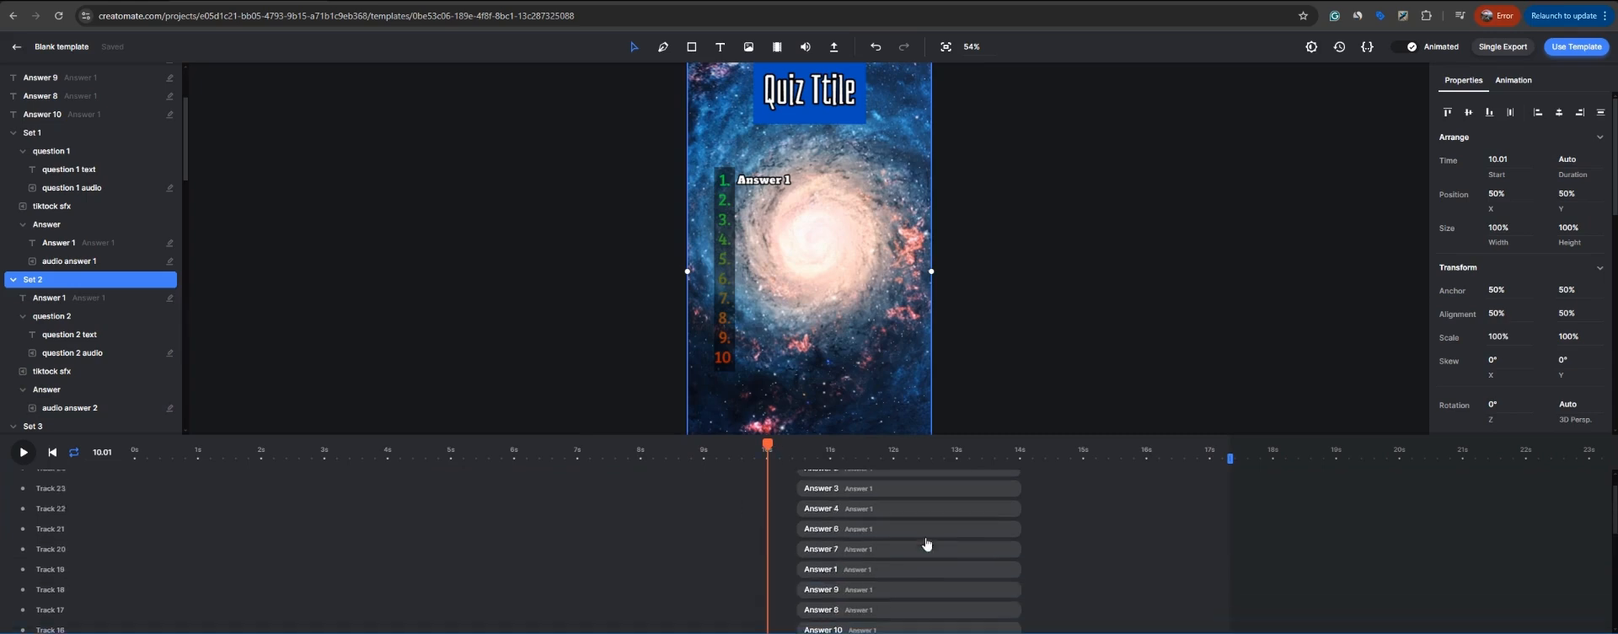
click(900, 505)
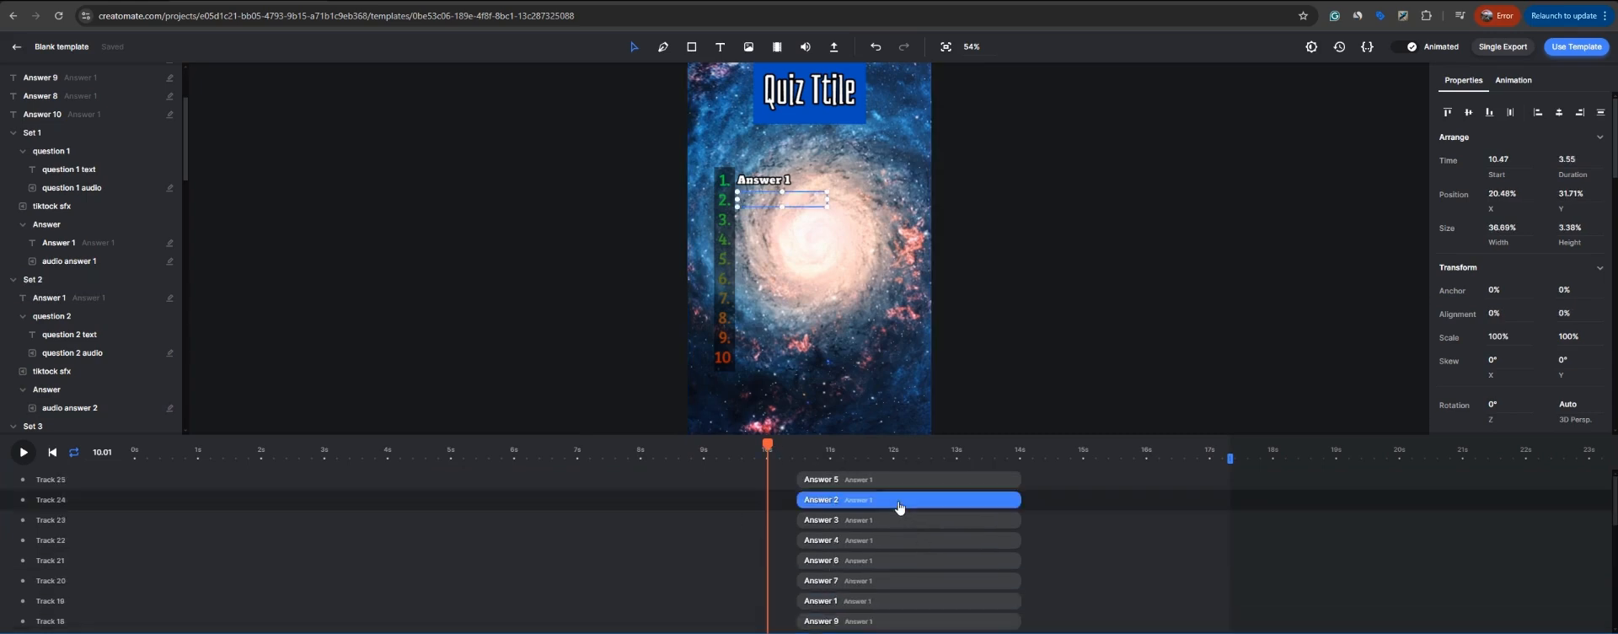
scroll(901, 539, down, 3)
double_click(845, 590)
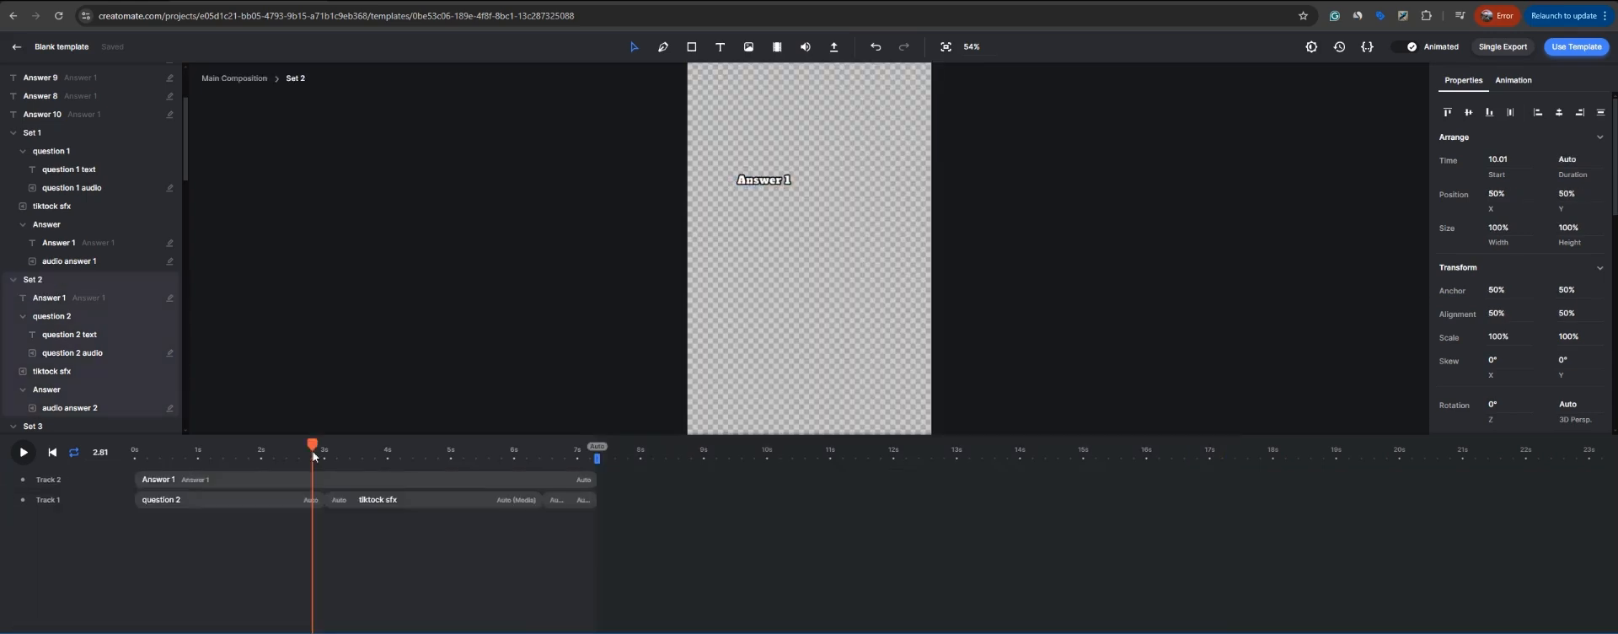
click(563, 502)
click(84, 282)
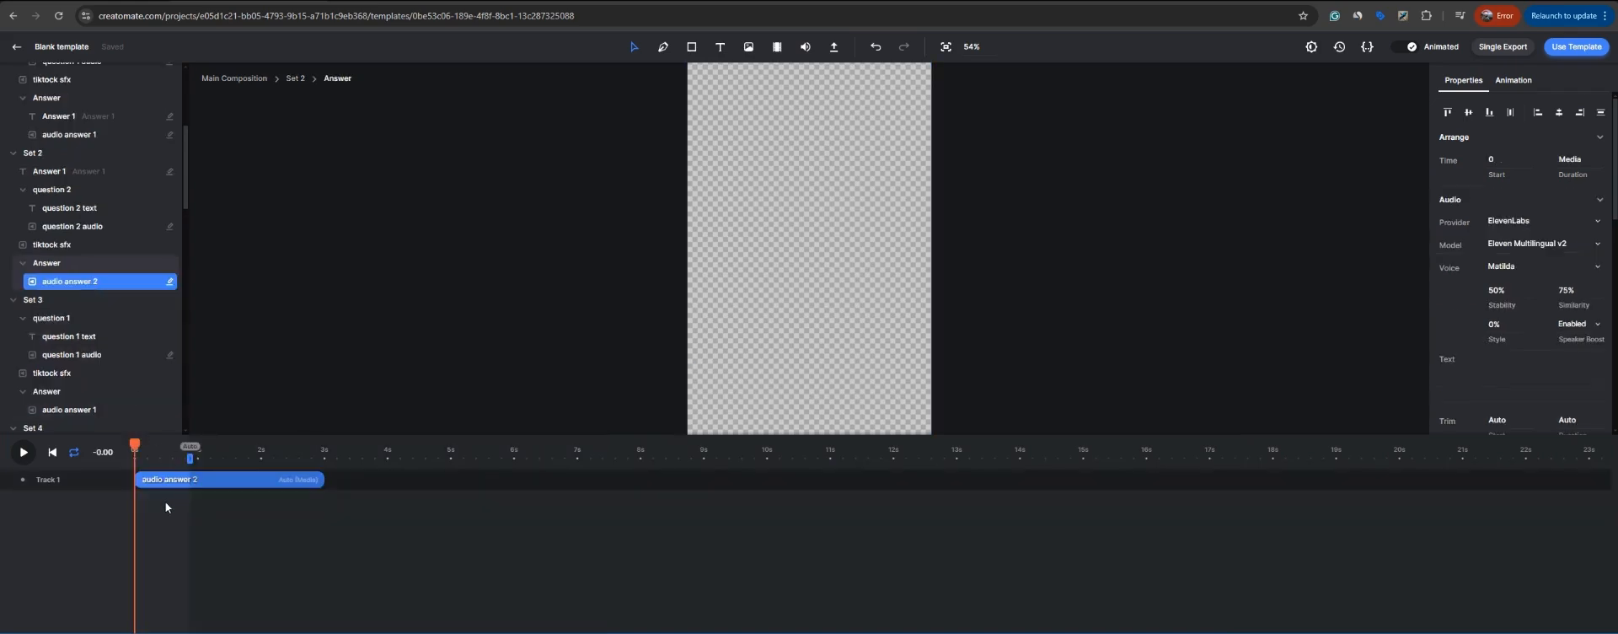
key(ctrl+v)
drag(854, 482, 182, 480)
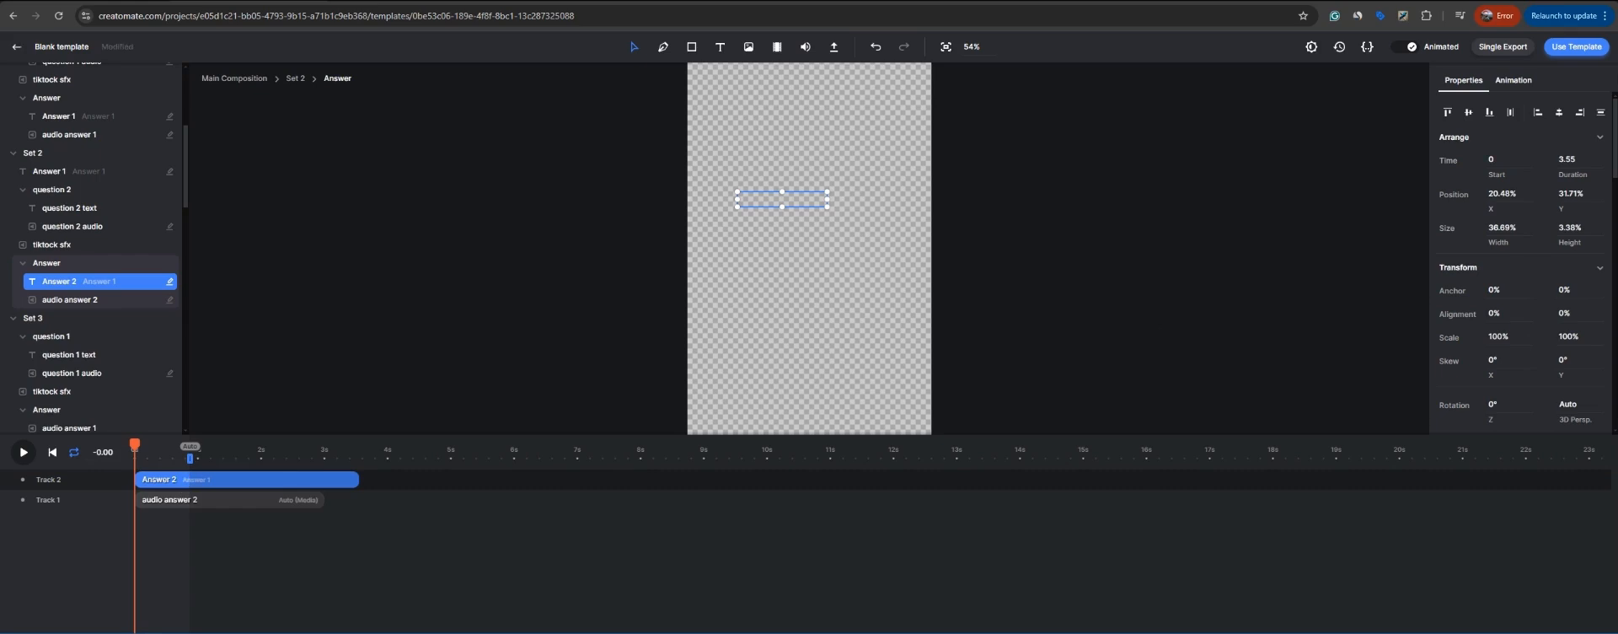
Step: Set the duration of the Answer 2 text in Set 2 to Auto
click(1573, 159)
key(BackSpace)
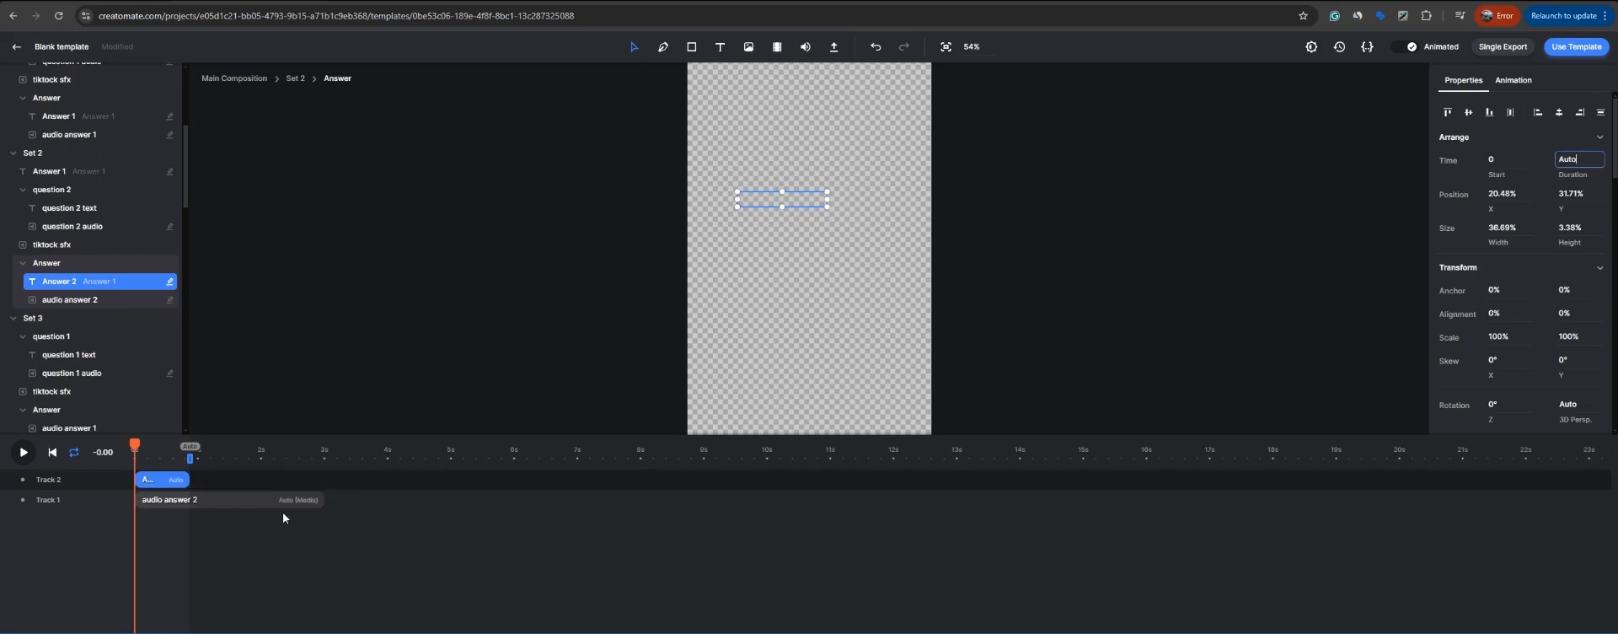
Step: Check the dynamic and transcription settings of the question and answer text and audio elements in Set 2
click(196, 503)
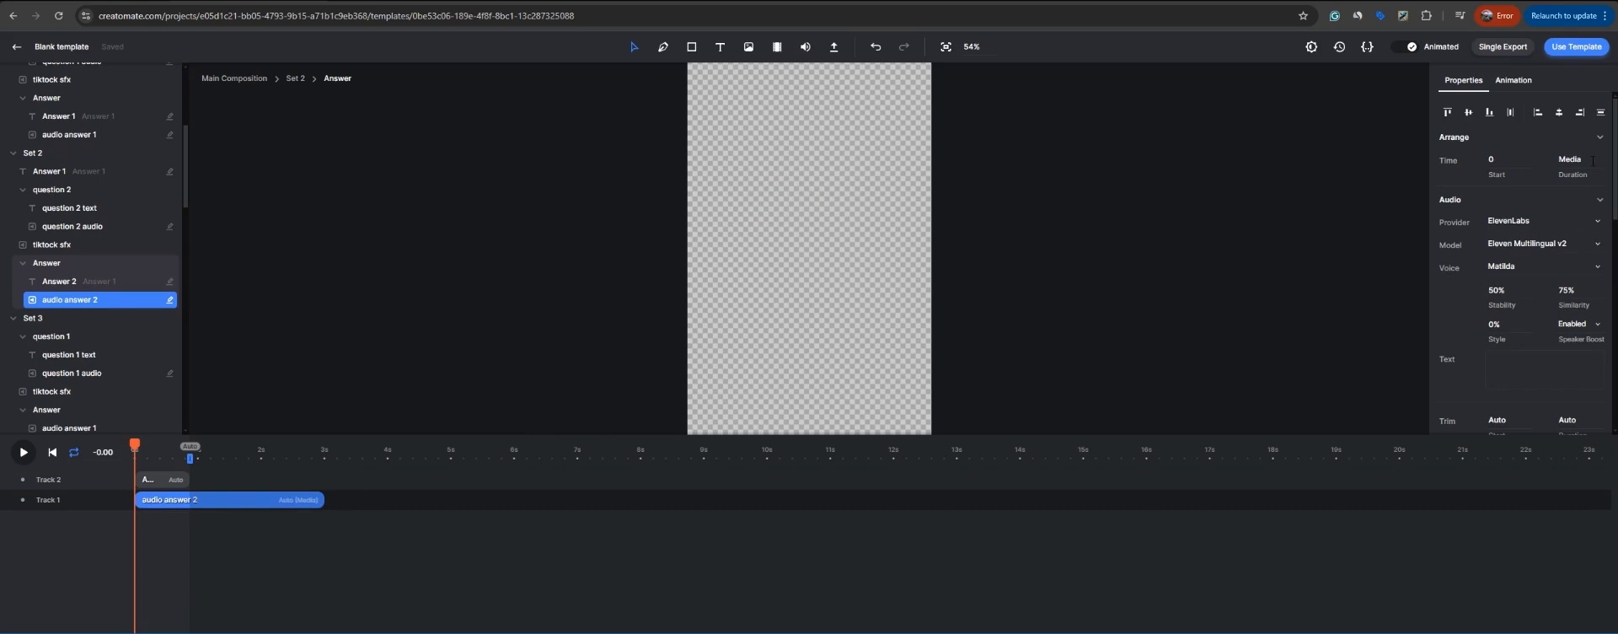
scroll(1468, 254, down, 3)
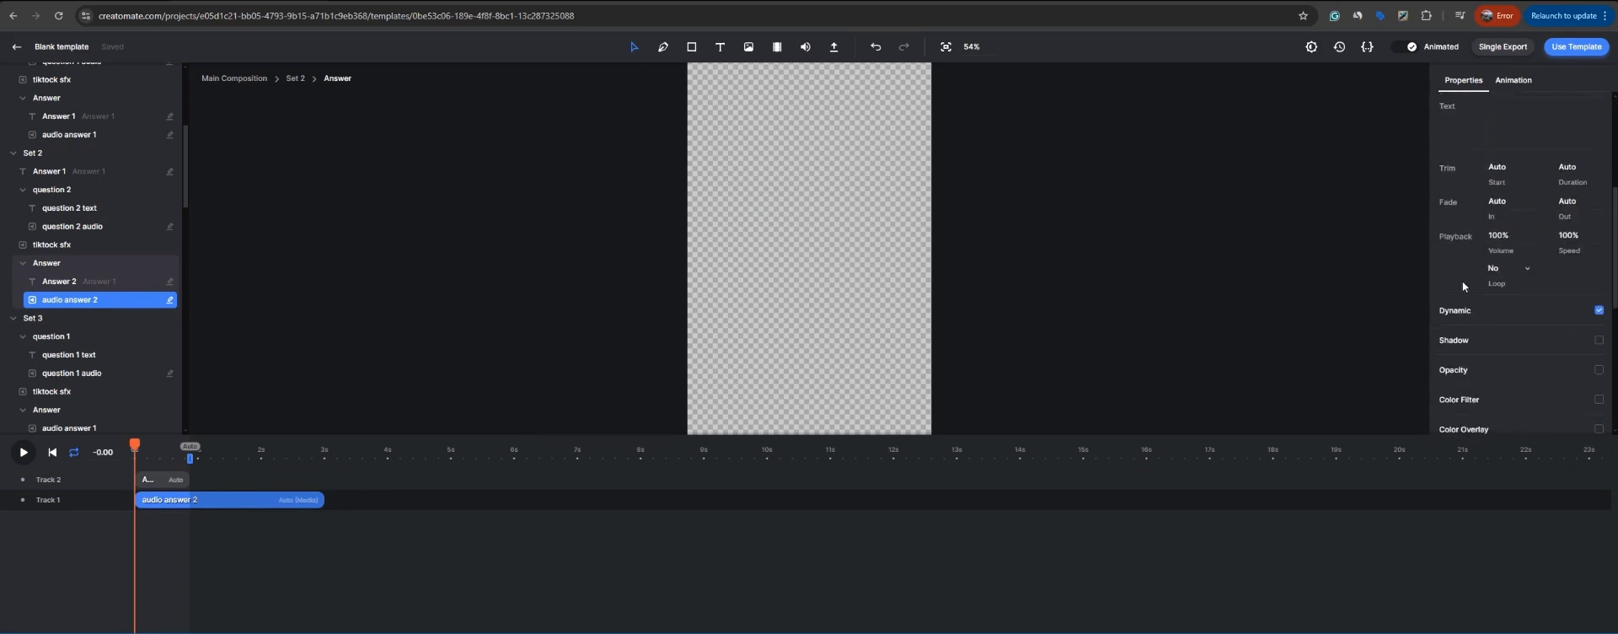
click(66, 282)
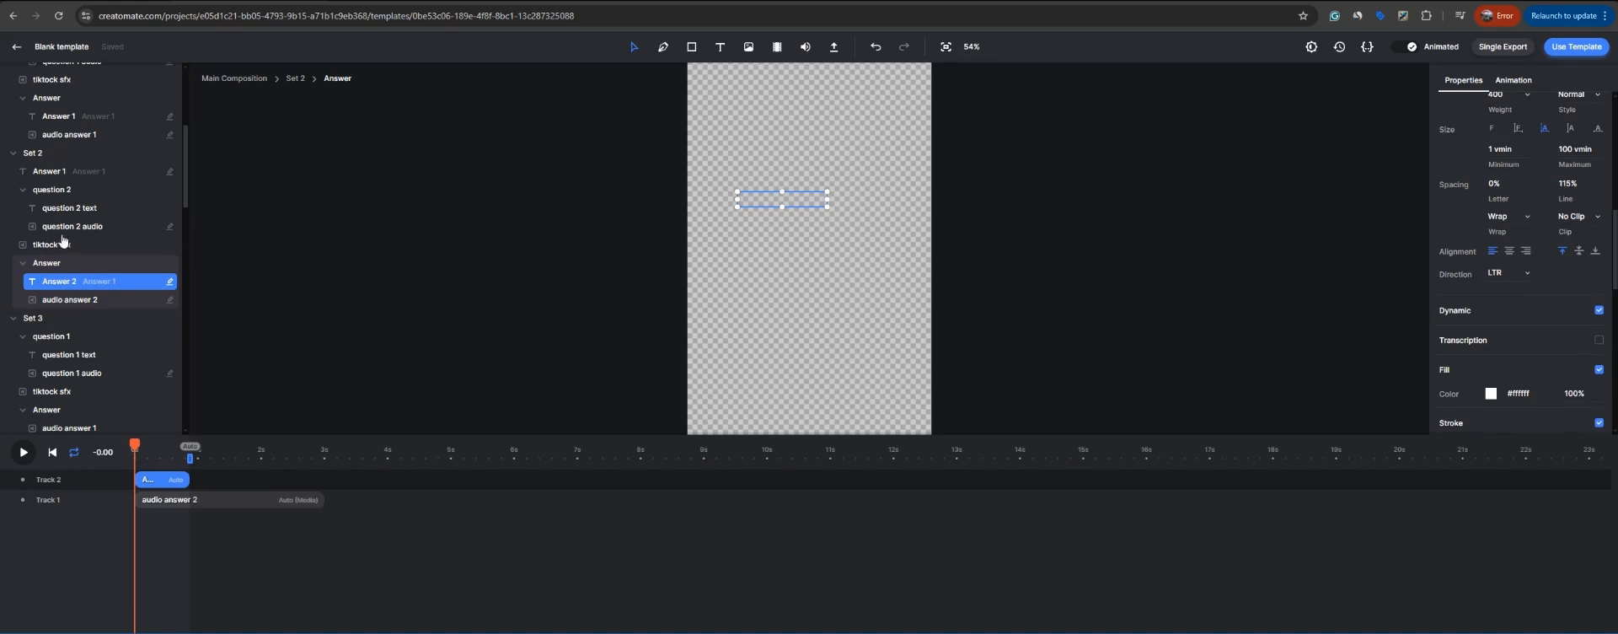
click(73, 227)
scroll(1522, 340, up, 2)
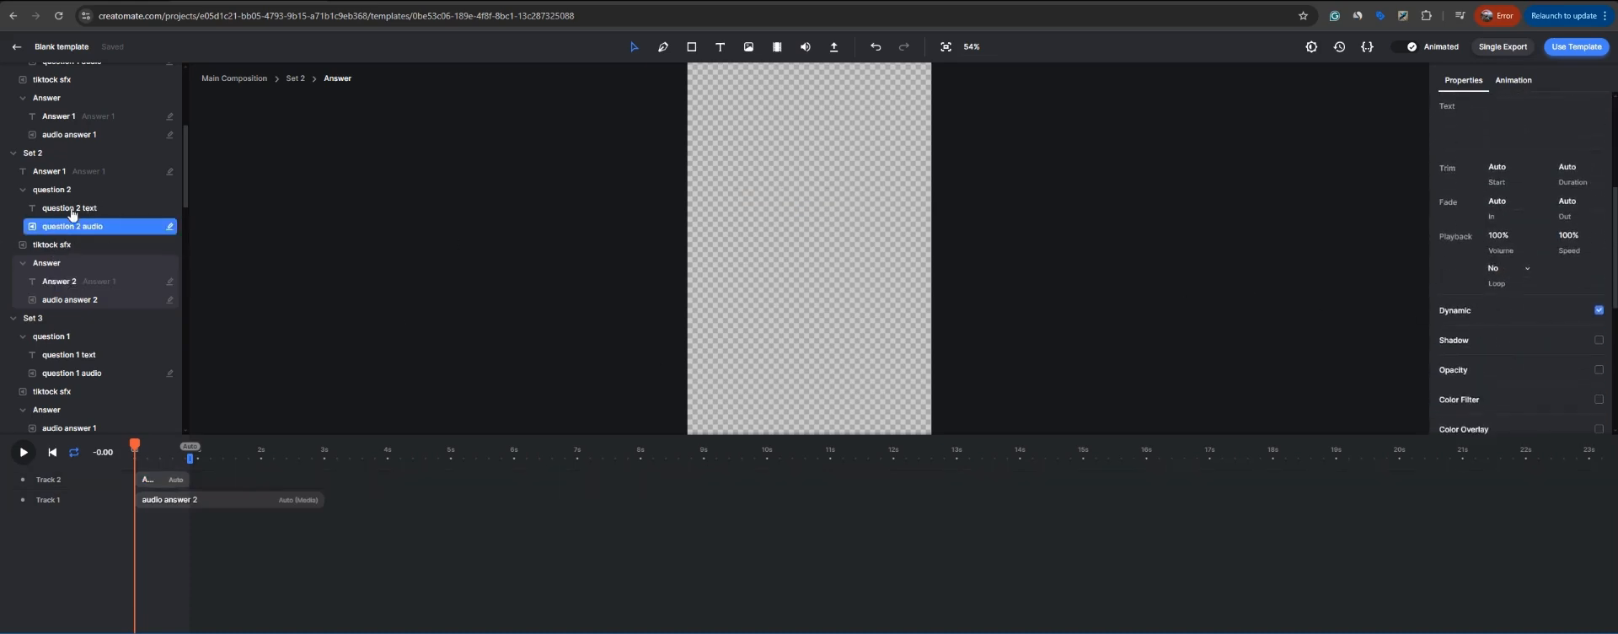
click(72, 209)
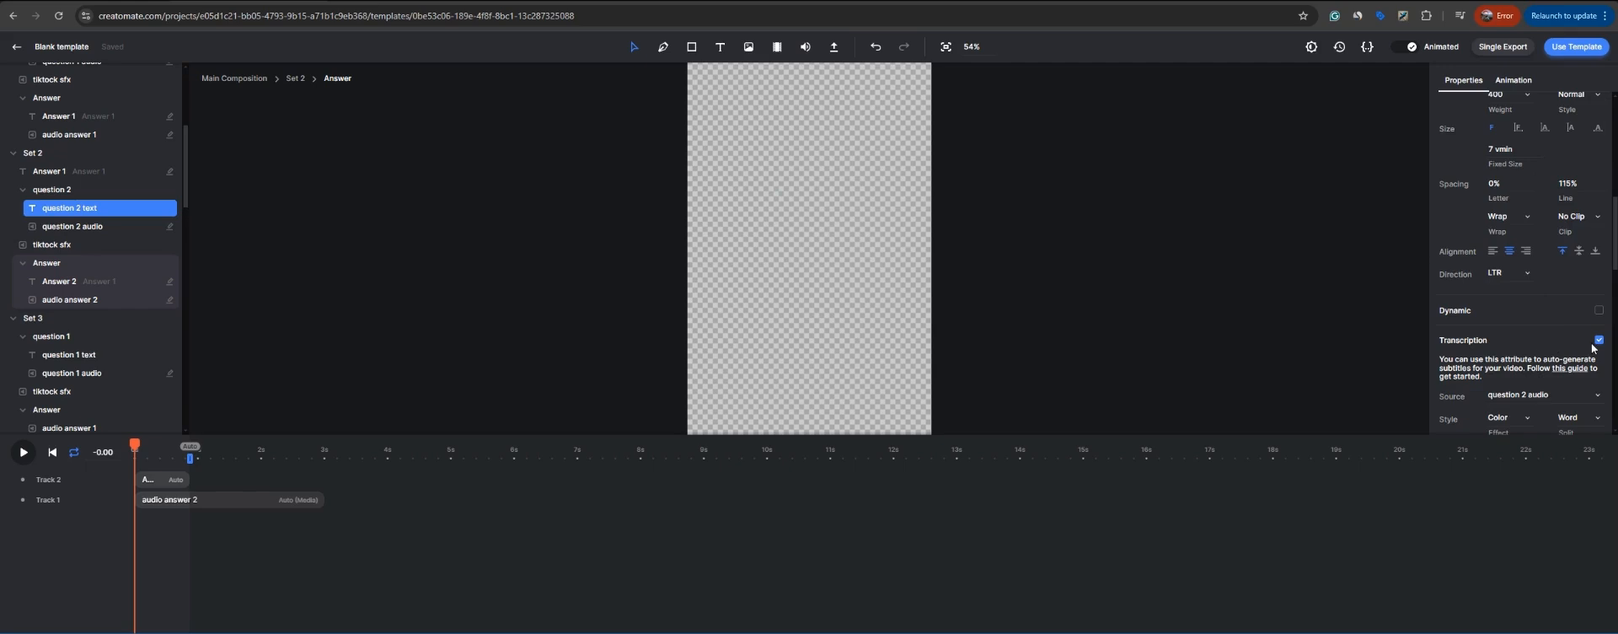
click(57, 227)
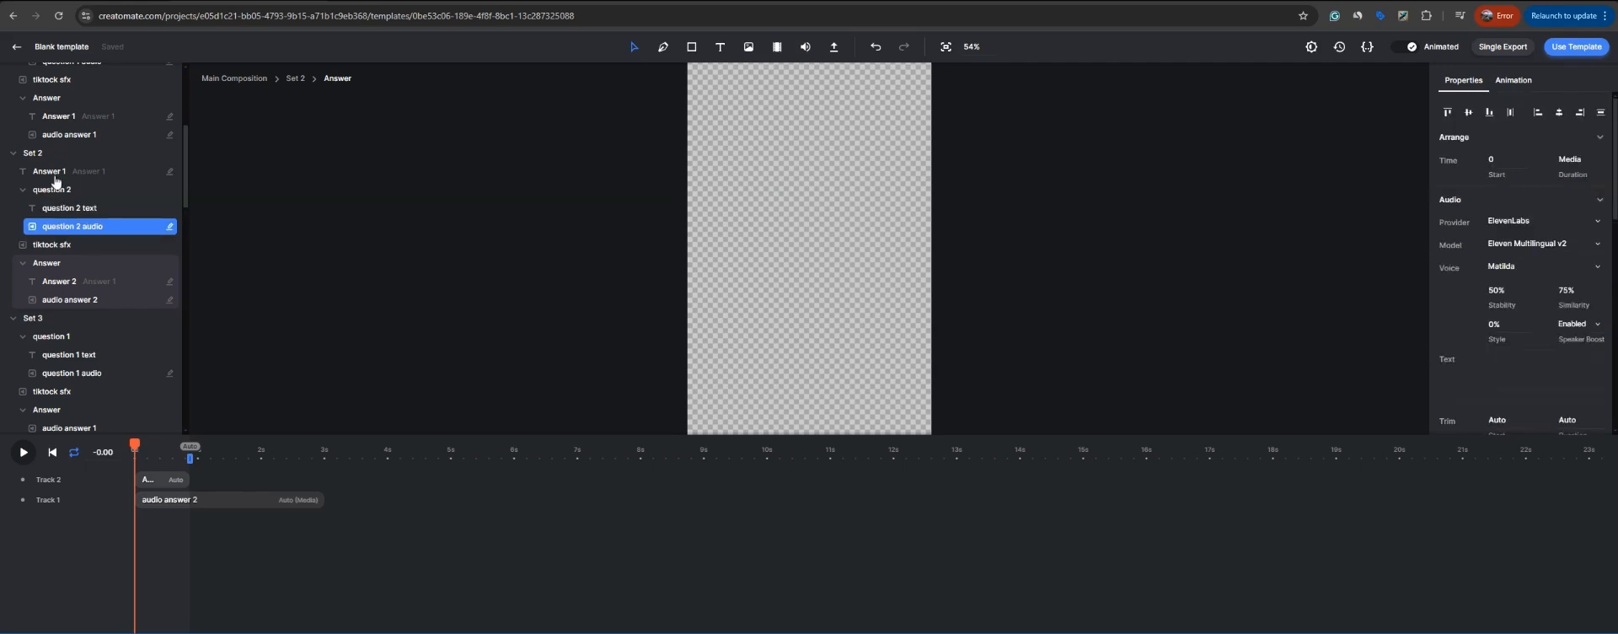
click(56, 173)
scroll(1496, 312, down, 5)
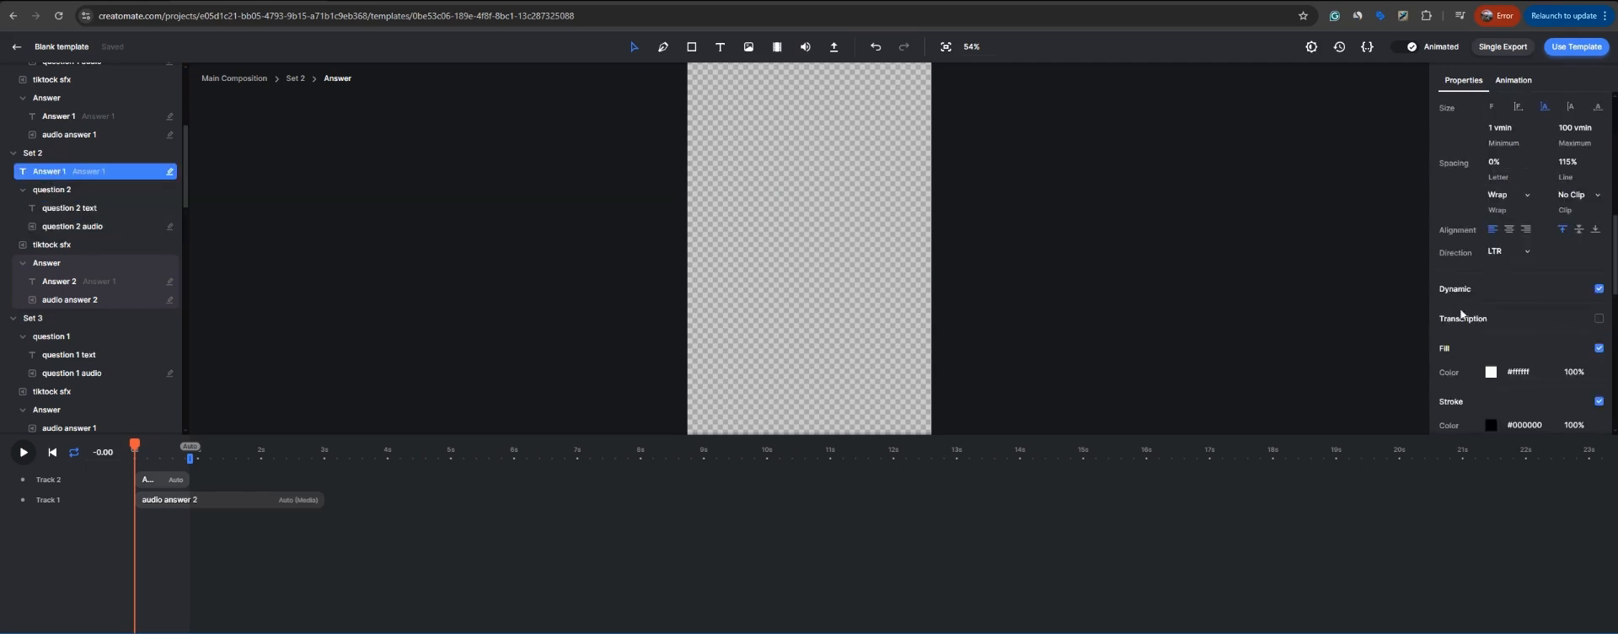
Step: In the main composition, turn on looping for the background video on Track 1 and set its duration to Auto
click(47, 154)
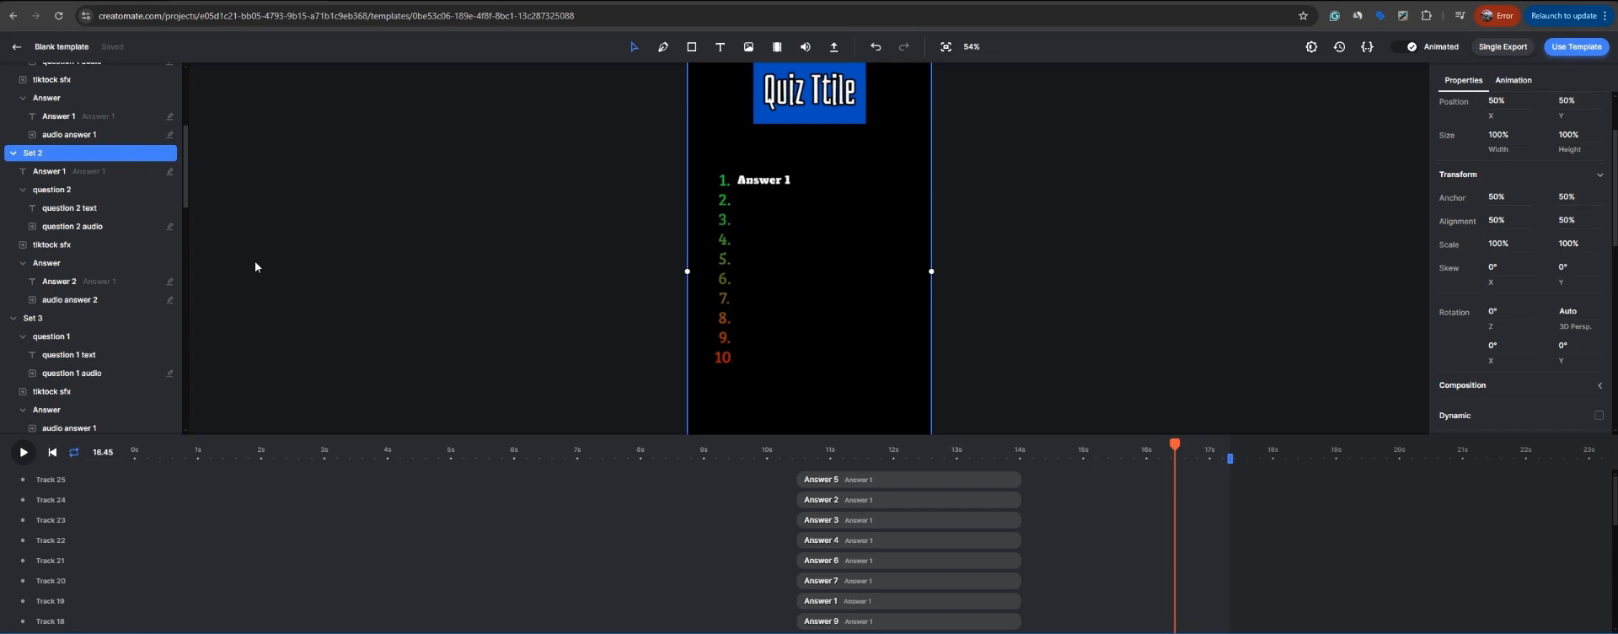
scroll(735, 268, up, 2)
scroll(721, 228, down, 6)
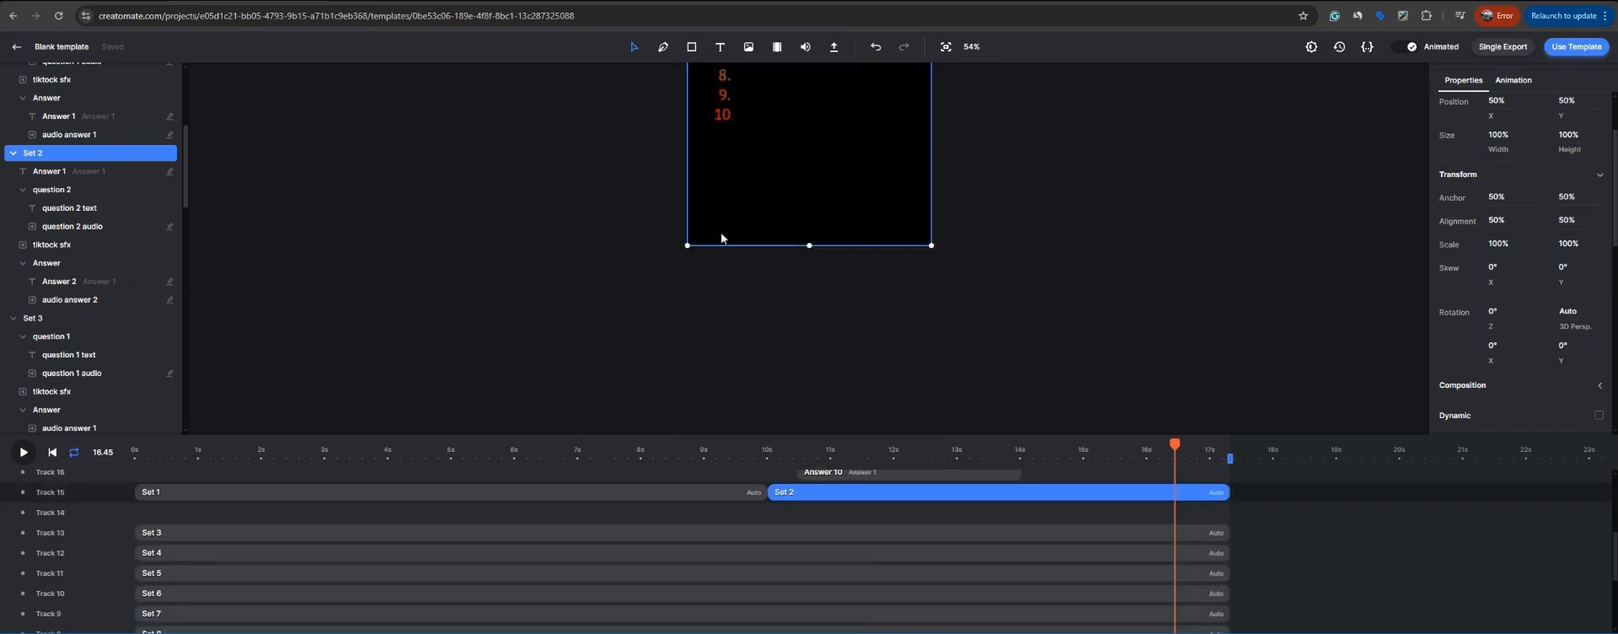
scroll(1102, 564, down, 5)
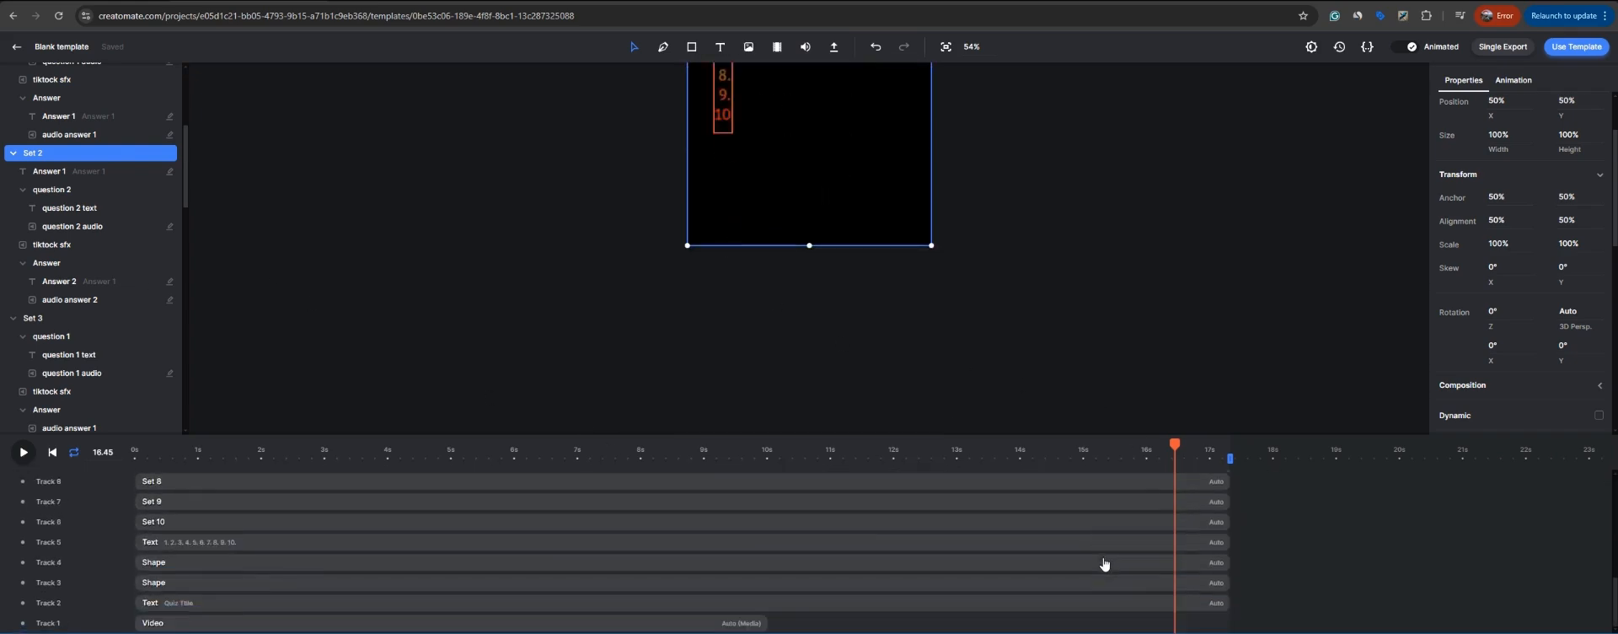
click(709, 623)
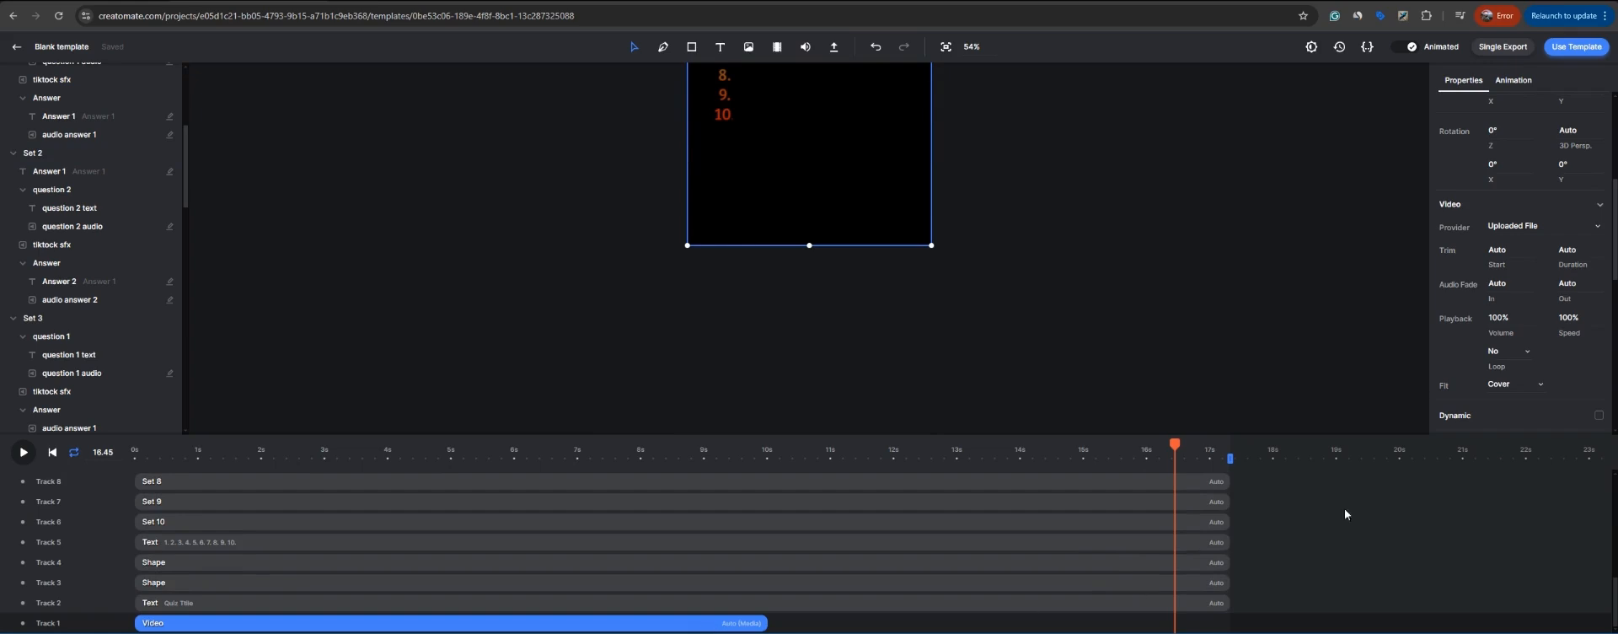
click(1507, 351)
click(1515, 383)
scroll(1458, 374, up, 3)
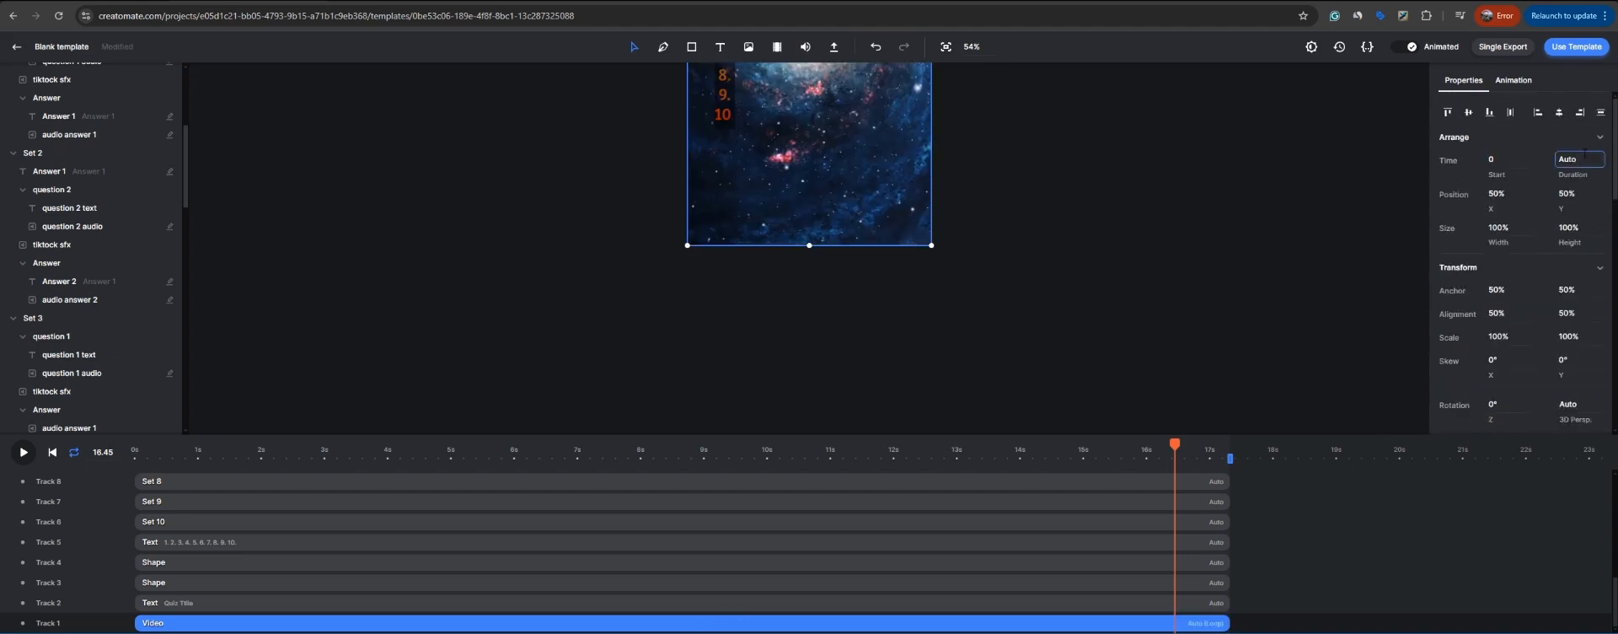
key(Return)
Step: Preview the main composition at about 13 s and review how the answer texts and sets are arranged on the timeline
click(571, 455)
drag(589, 456, 970, 456)
scroll(1226, 564, up, 3)
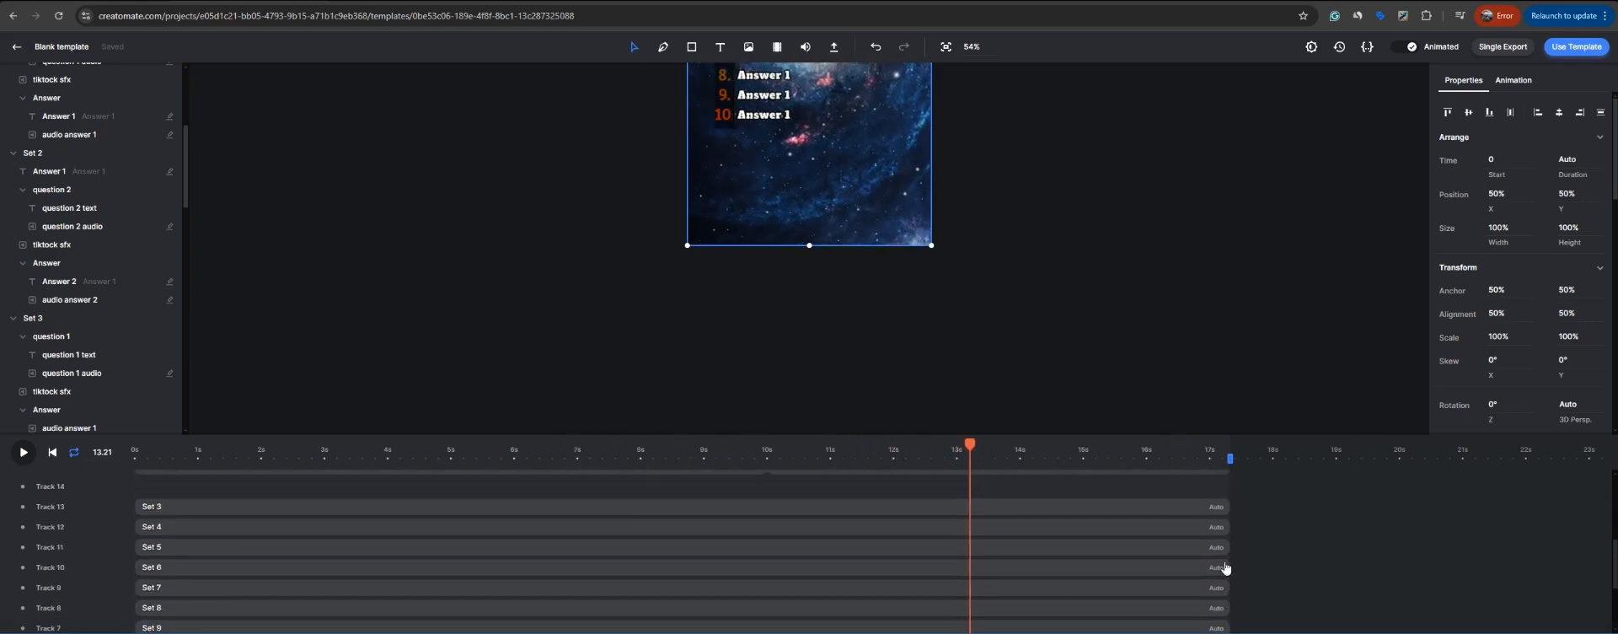
scroll(1096, 556, up, 3)
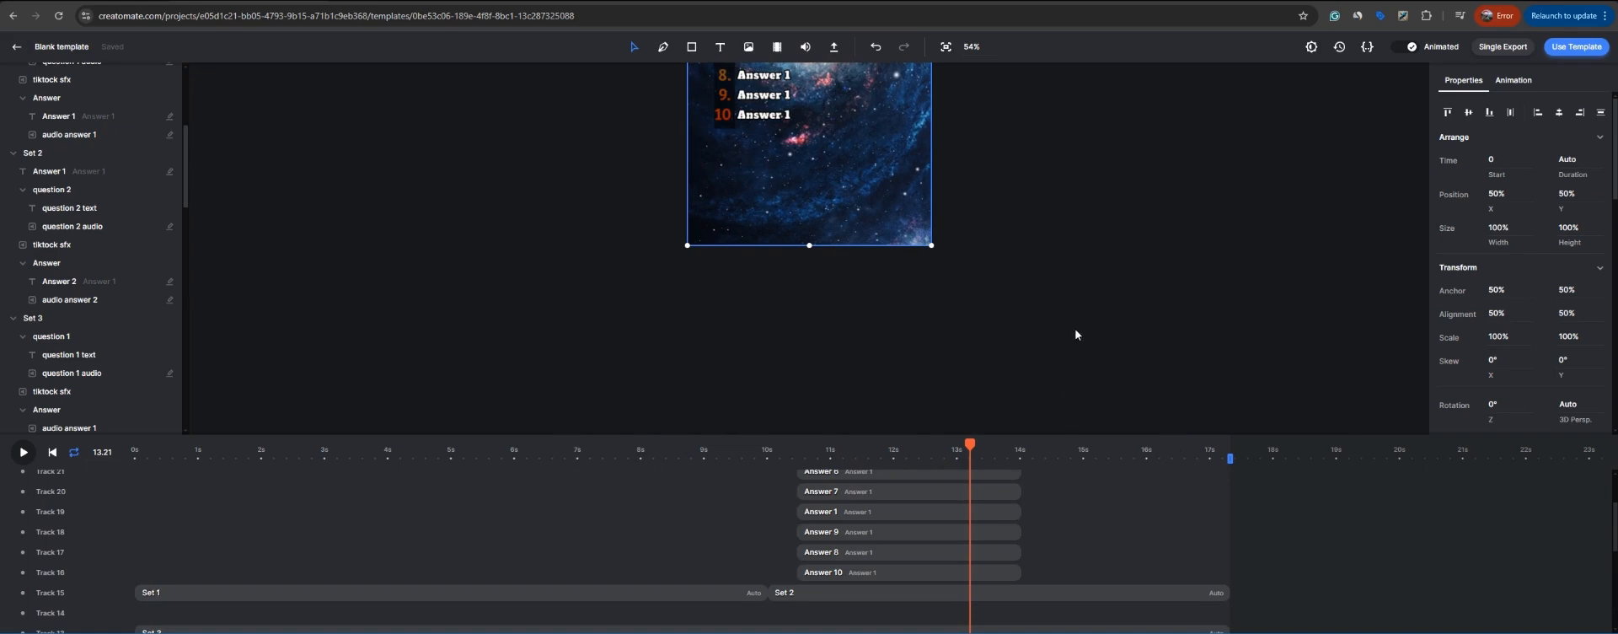
scroll(1079, 316, up, 3)
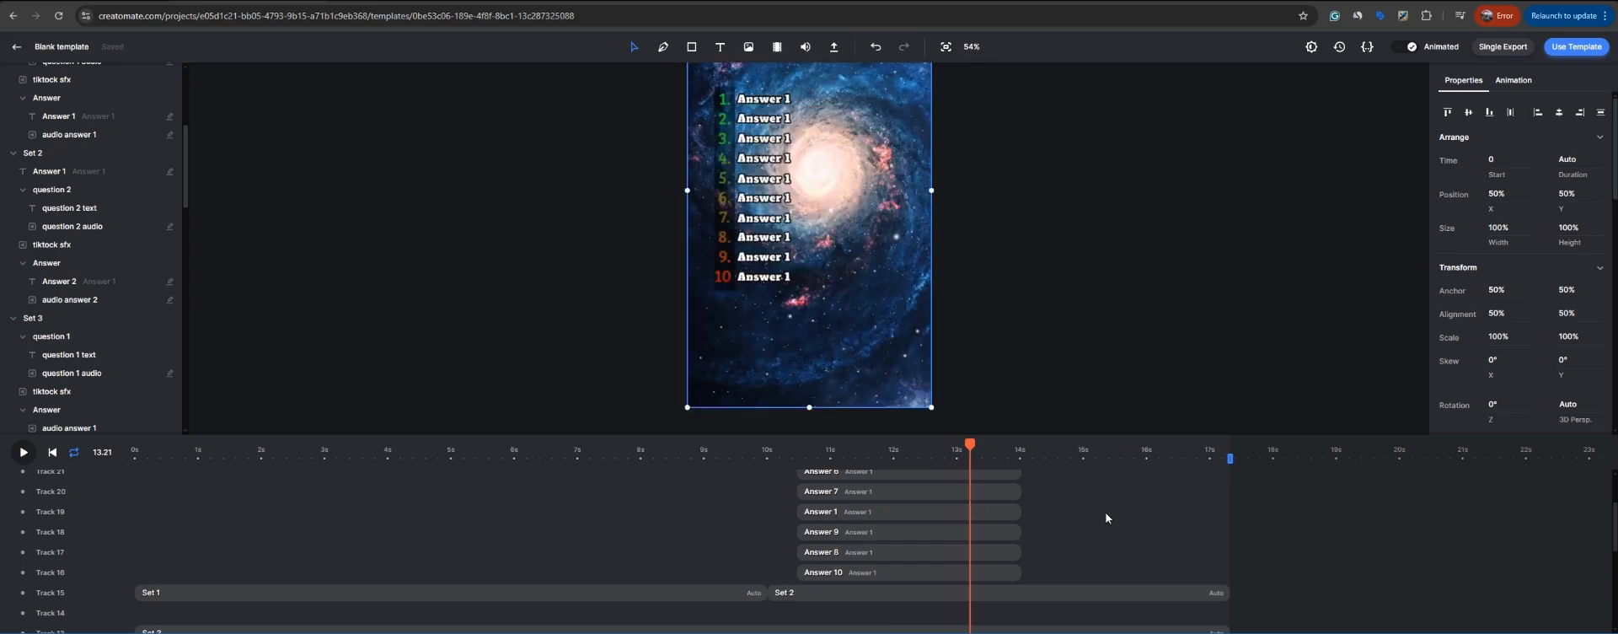
scroll(1094, 549, down, 2)
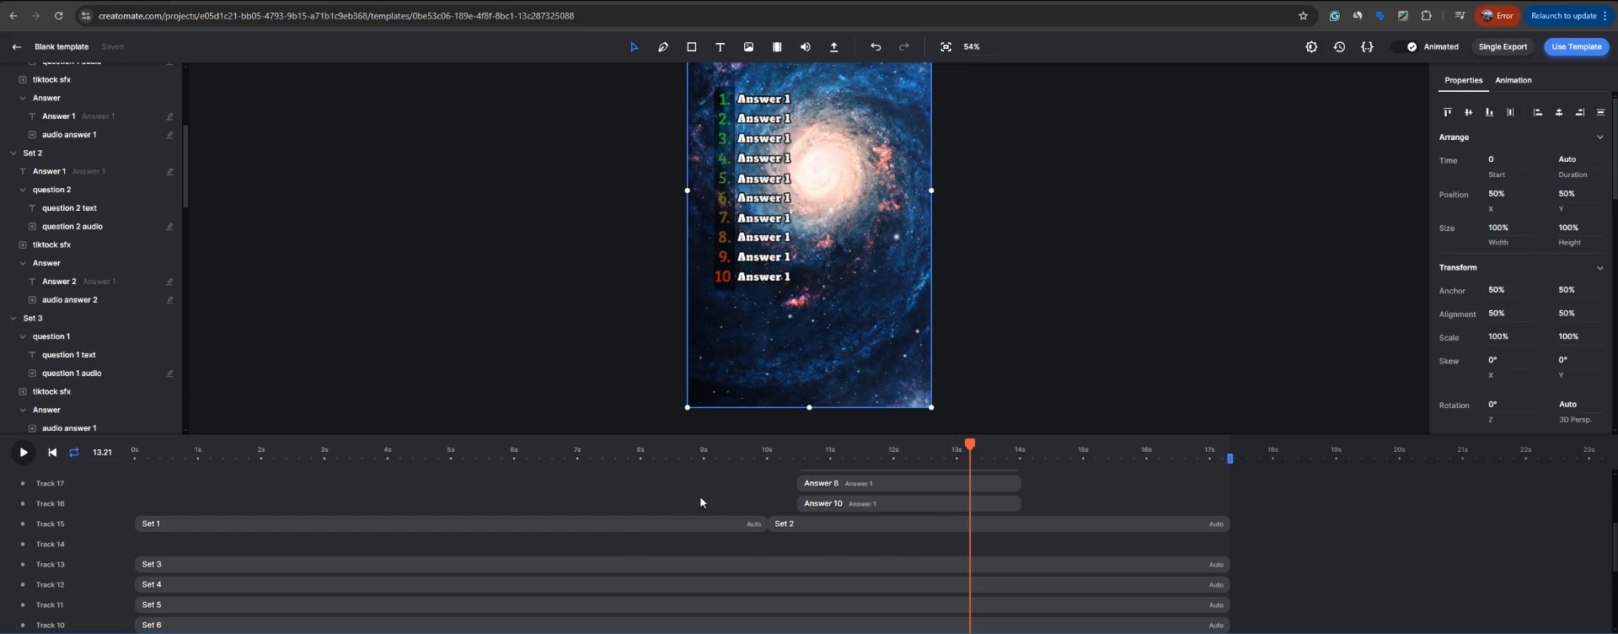
scroll(939, 578, up, 2)
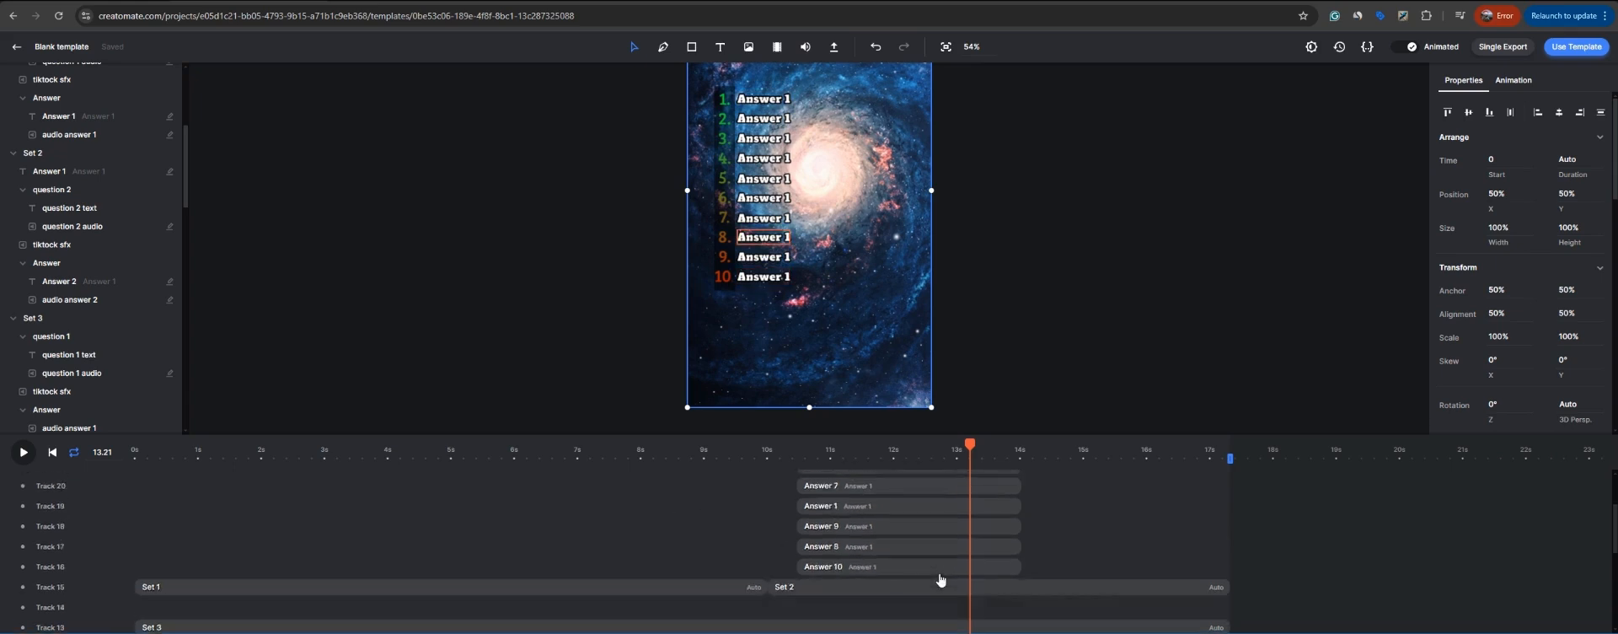
Step: Scrub through Set 1 into the start of Set 2 and examine which answer text elements appear there
click(756, 448)
drag(756, 445, 797, 447)
scroll(868, 547, up, 2)
scroll(873, 547, down, 4)
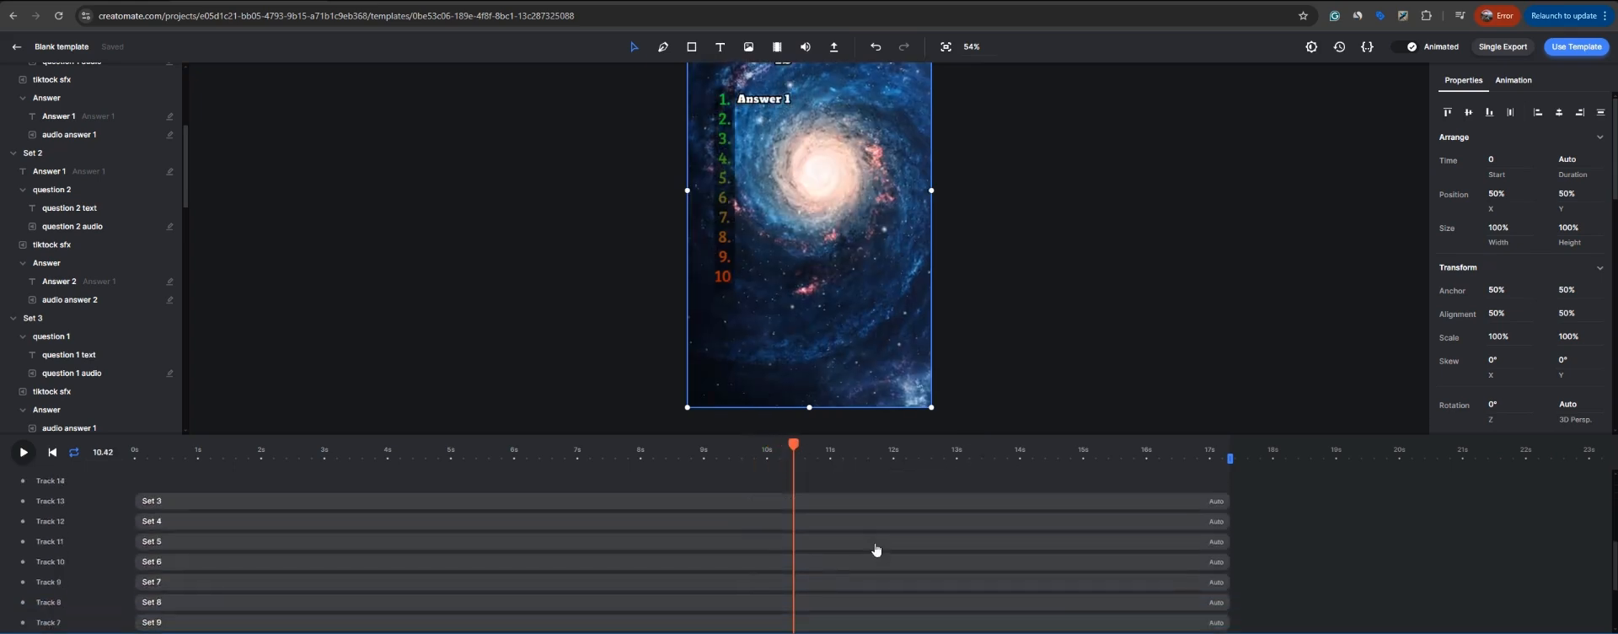
scroll(876, 550, up, 4)
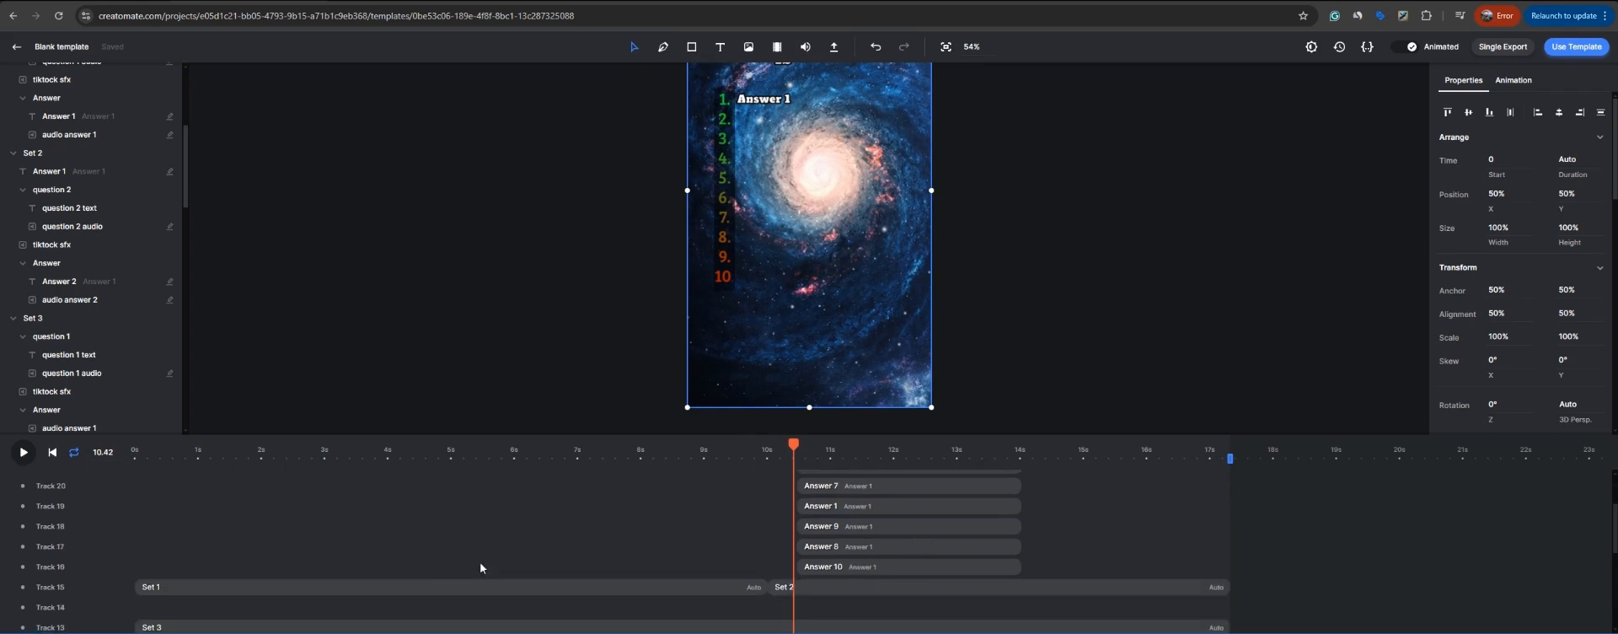
click(412, 454)
click(431, 592)
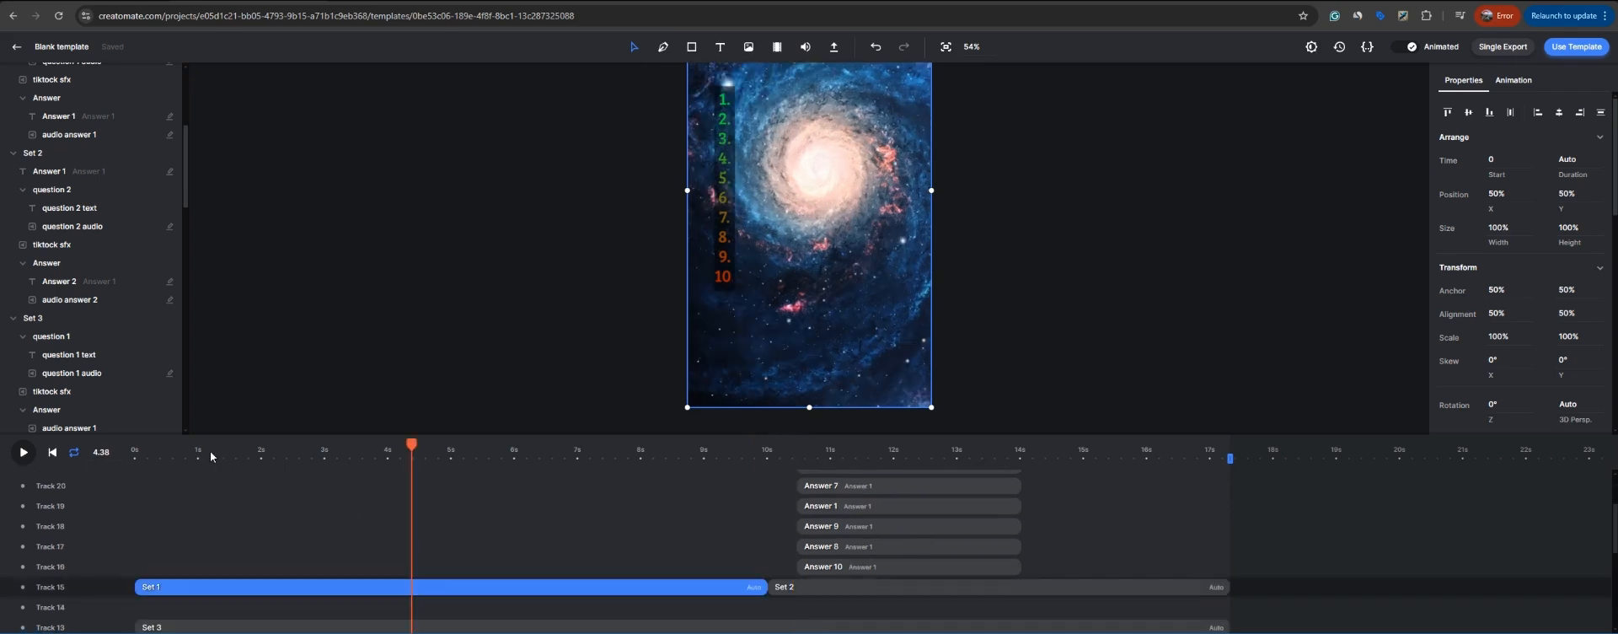
drag(210, 452, 786, 459)
click(749, 98)
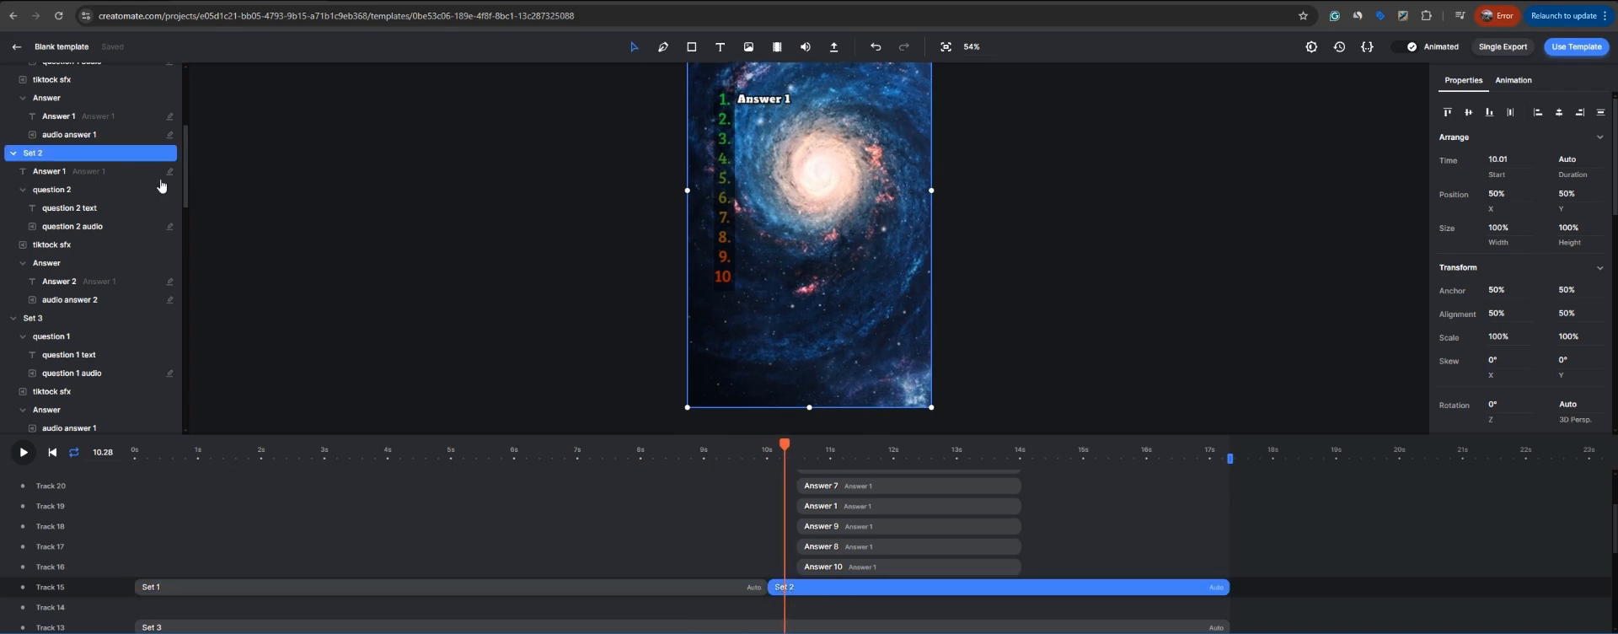
click(78, 176)
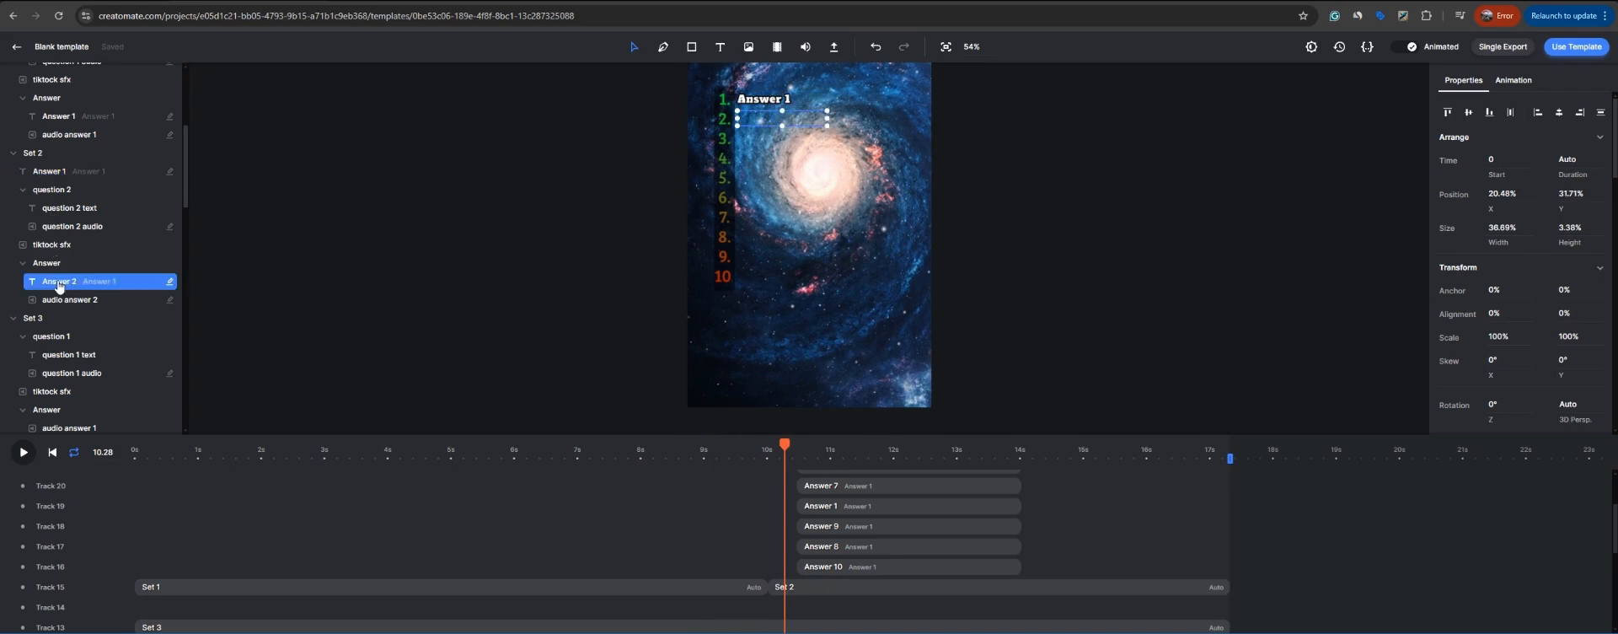
Step: Select all the standalone answer text clips and move them beyond the end of Set 2, starting at 17.85 s
click(890, 570)
scroll(889, 569, up, 2)
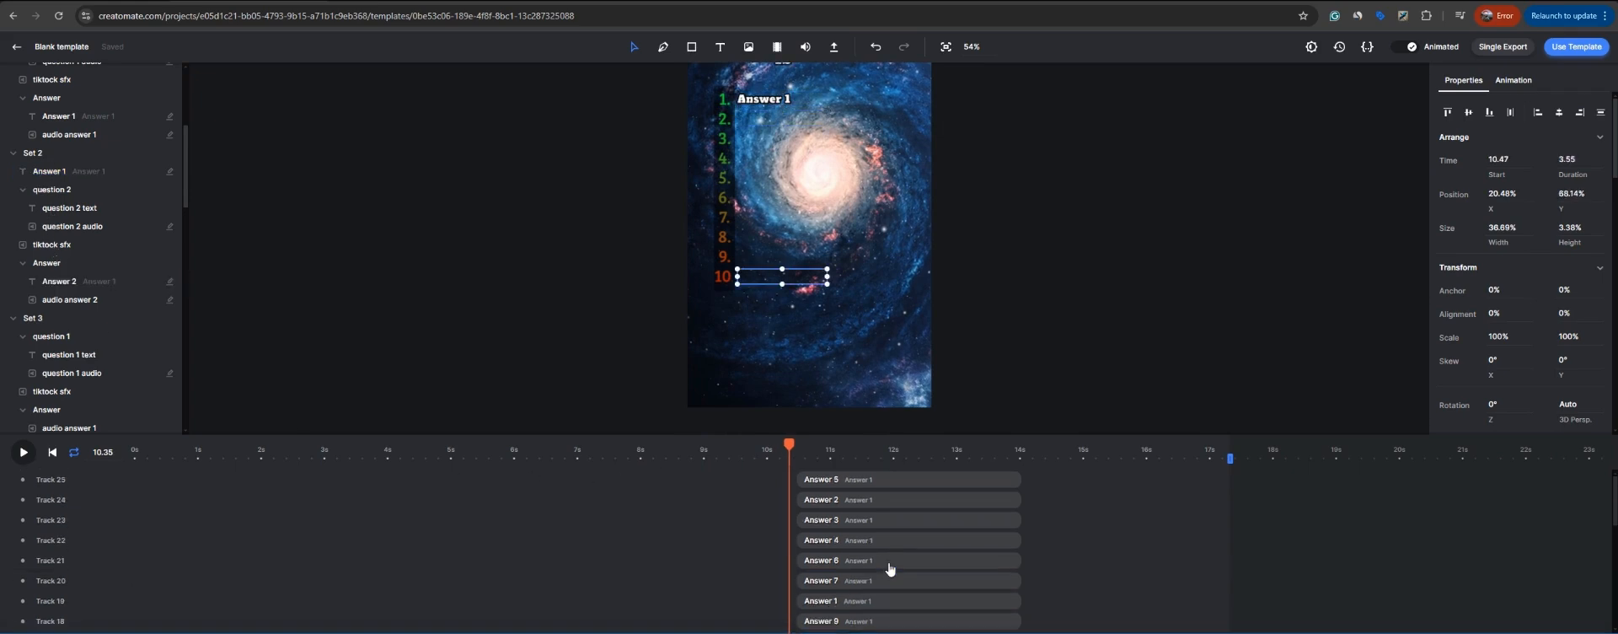
click(891, 481)
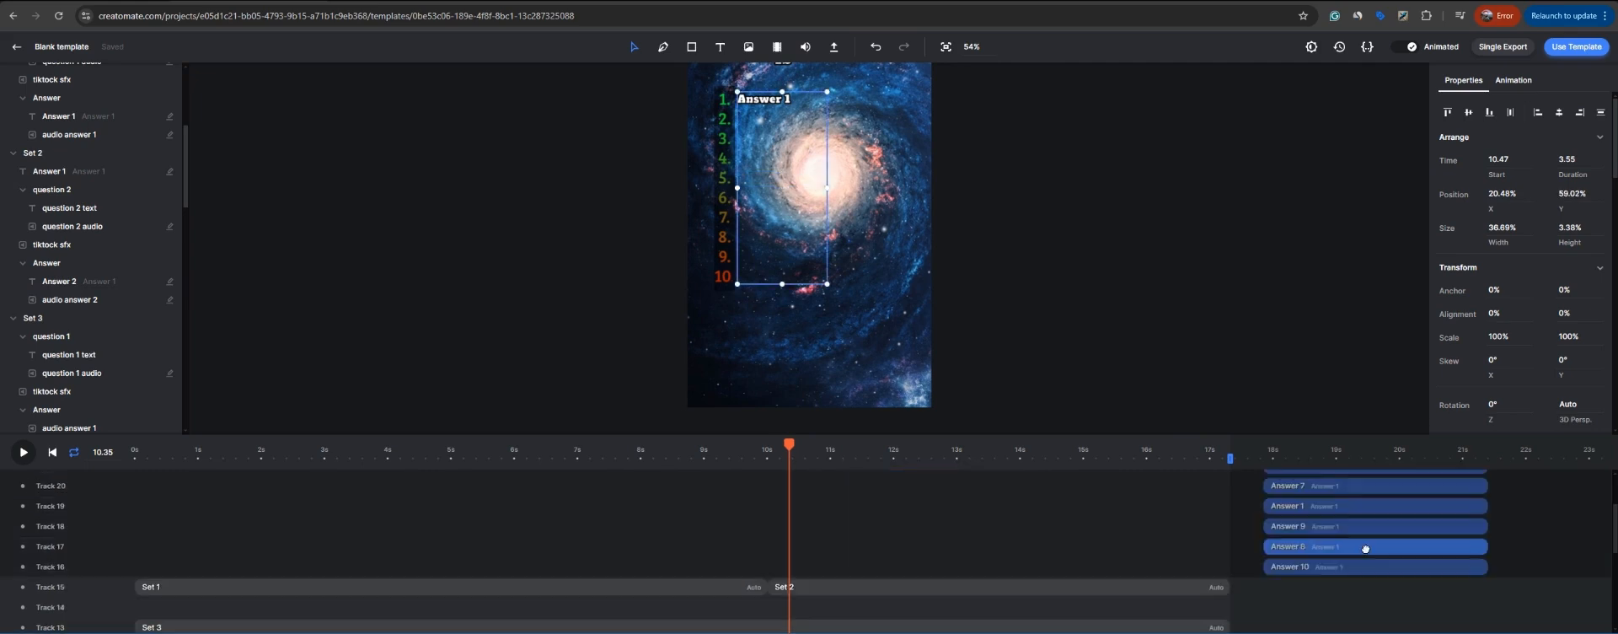
Step: Move Set 3 onto Track 15 directly after Set 2
drag(1012, 453, 1201, 455)
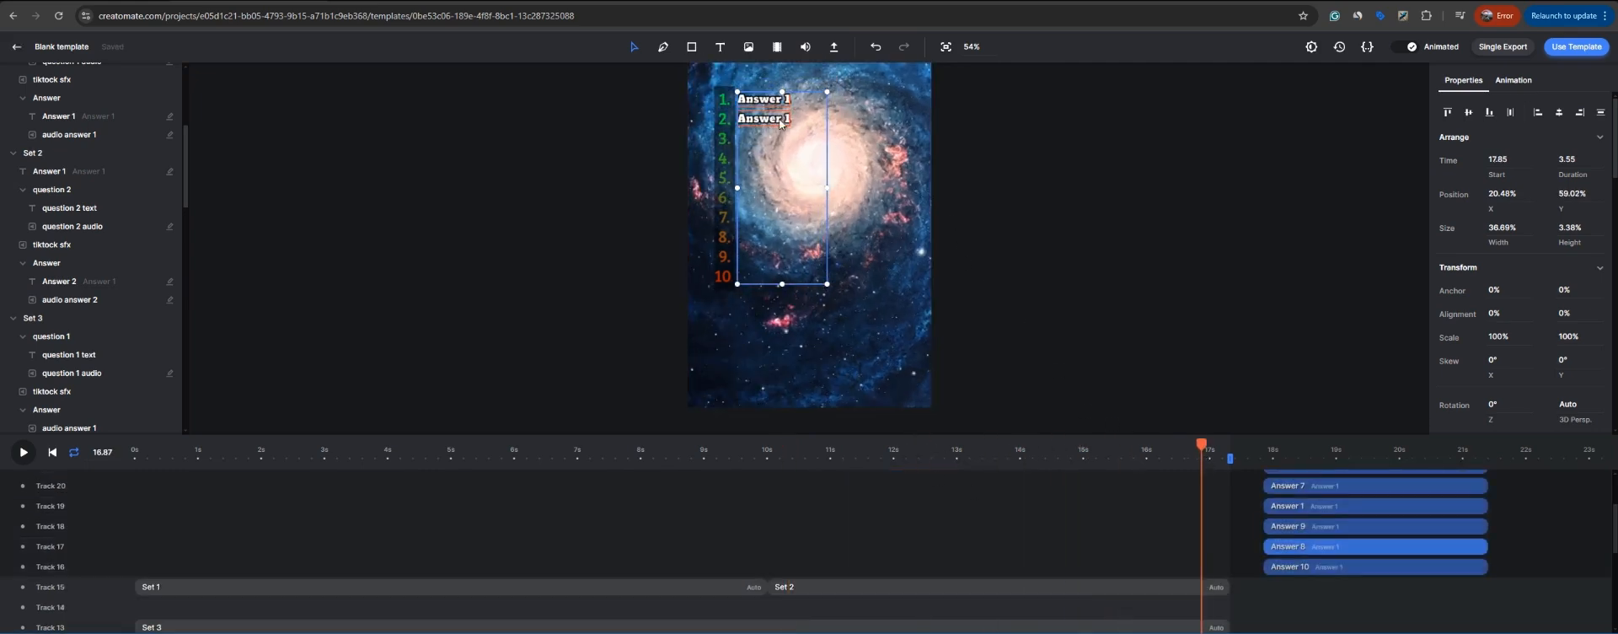
scroll(1529, 243, down, 3)
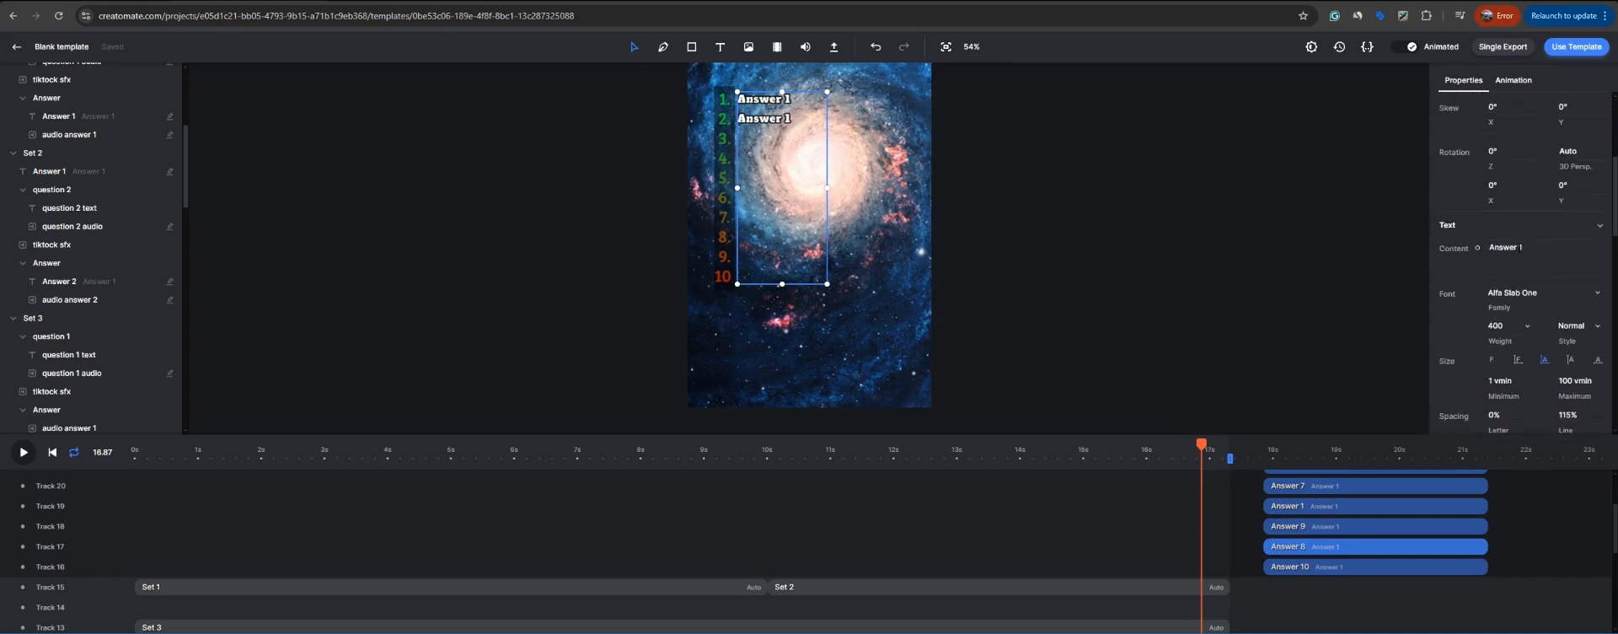
scroll(1573, 358, down, 3)
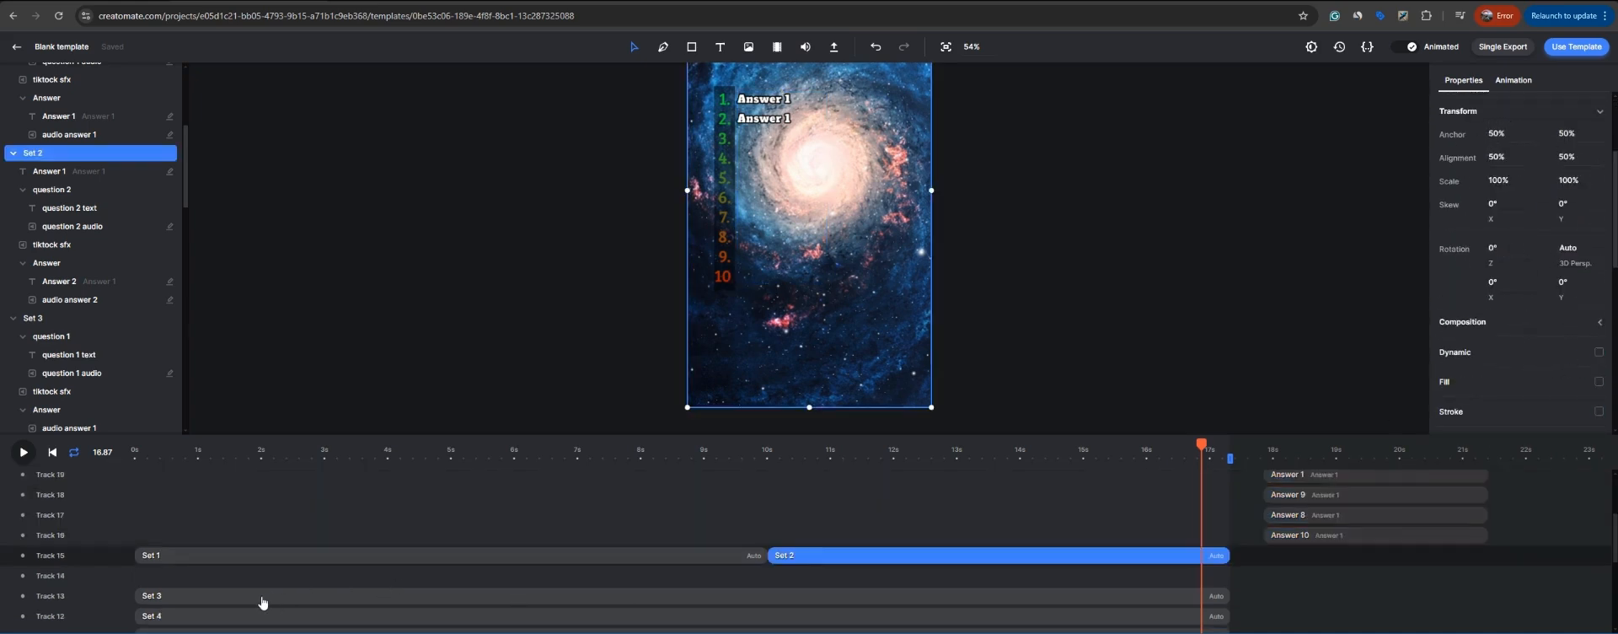
drag(262, 598, 1205, 598)
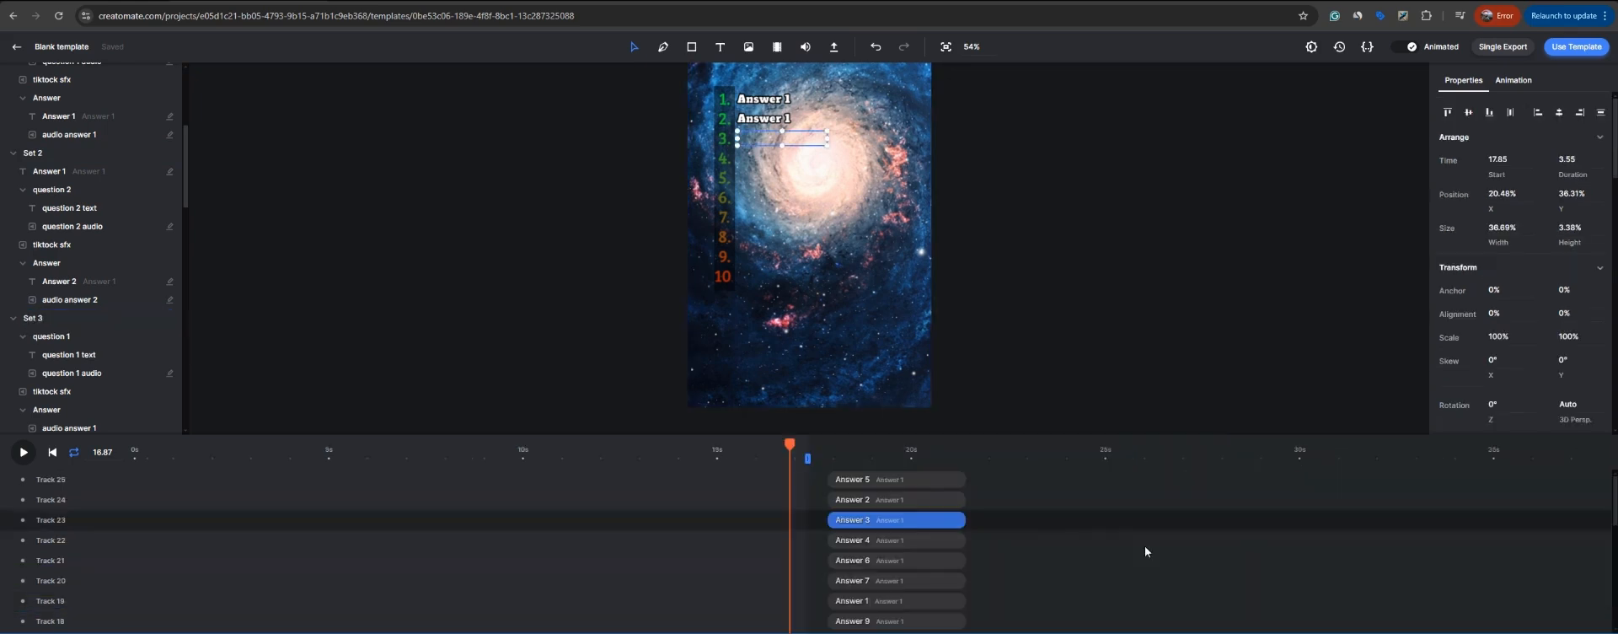
Step: Move the Answer 3 text clip to Track 20, starting at 21.92 s above Set 3
scroll(1145, 546, down, 1)
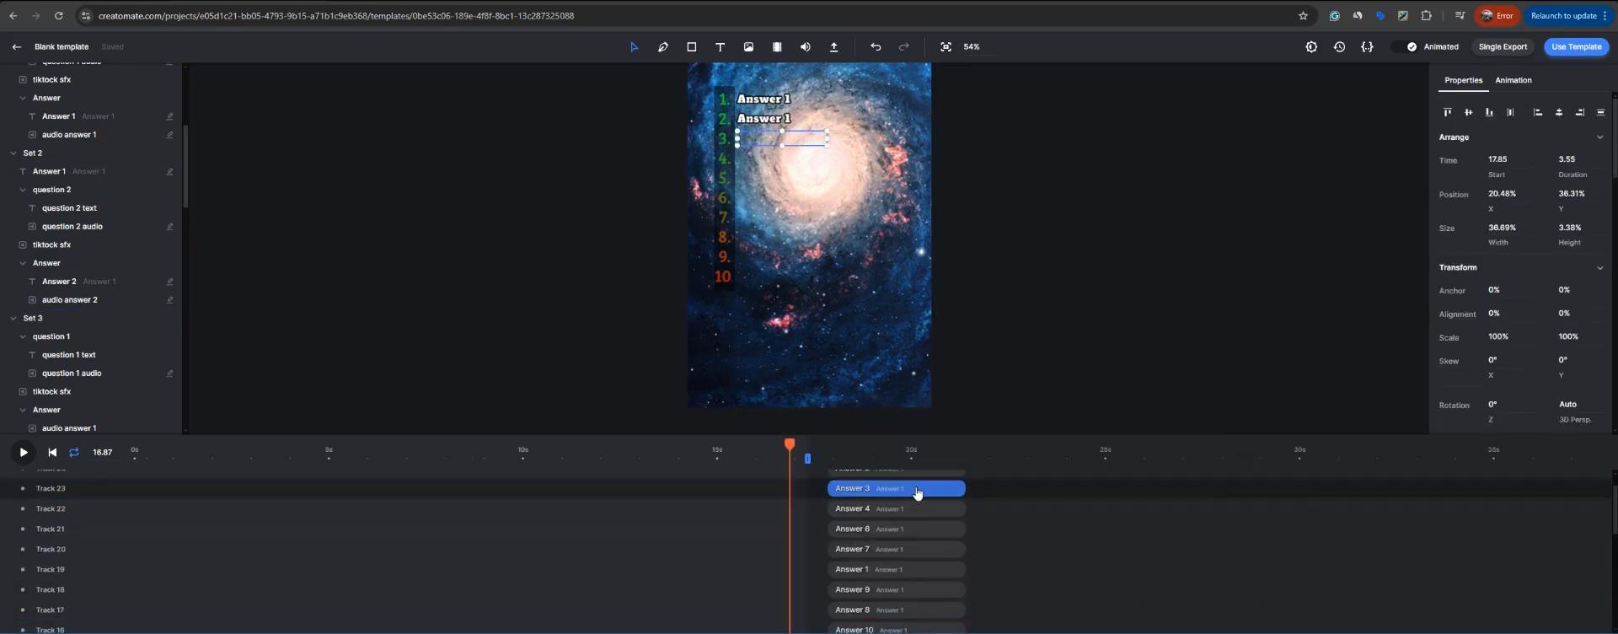
drag(918, 493, 1028, 549)
scroll(1028, 492, down, 2)
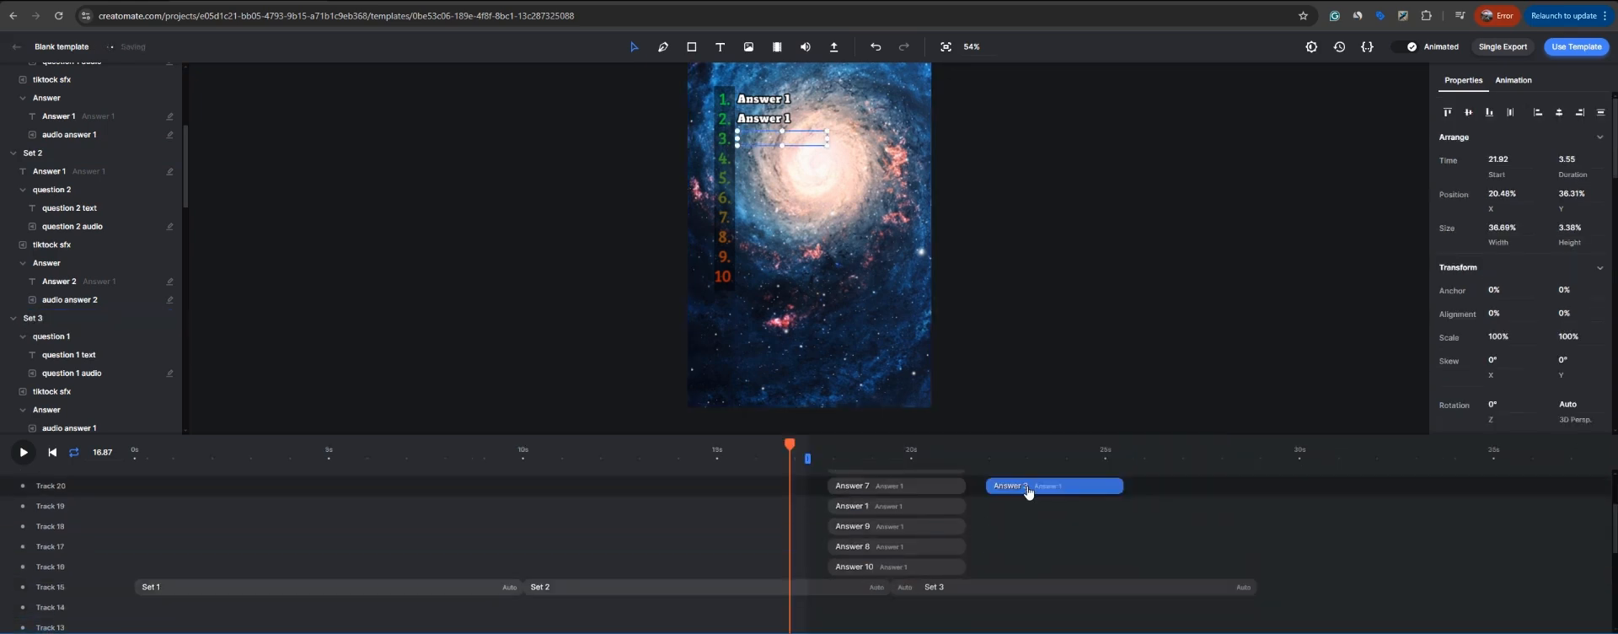
Step: Paste the Answer 3 text into the Answer composition of Set 3 and set its duration to Auto
double_click(973, 592)
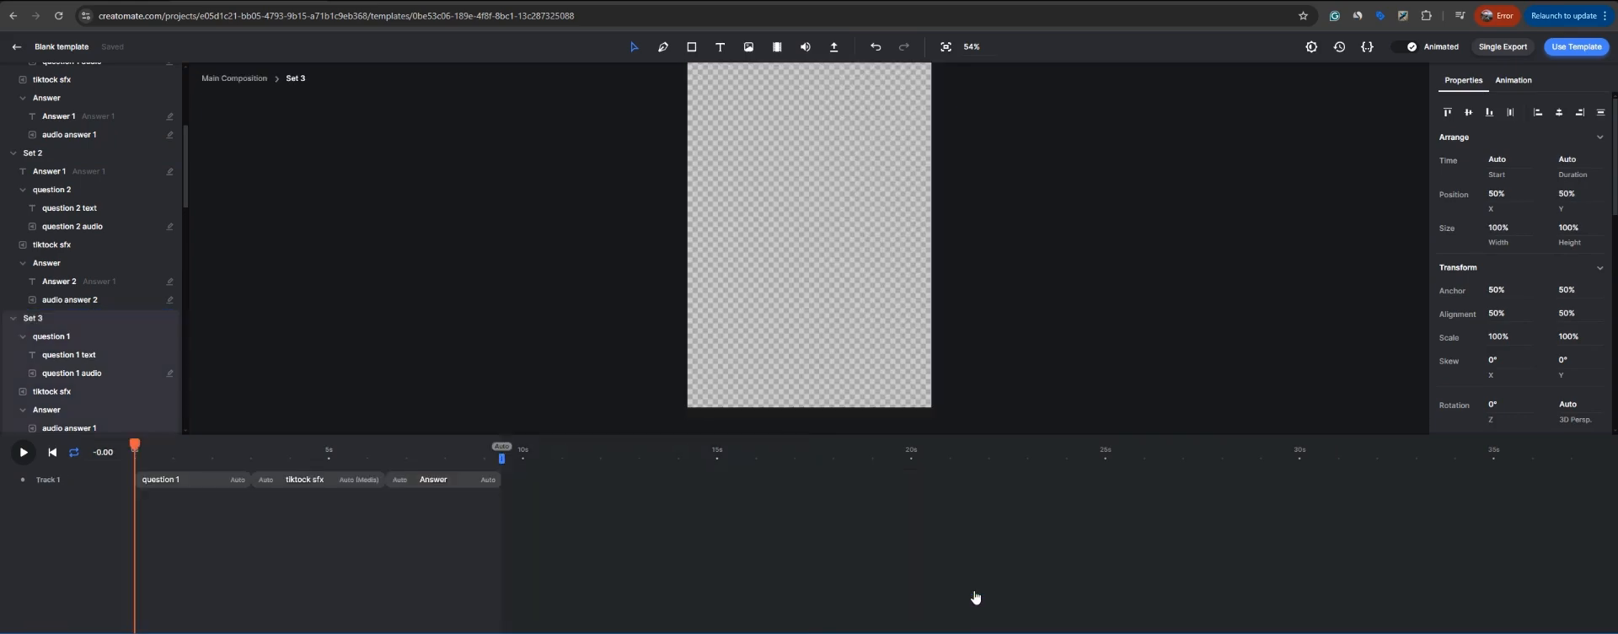
double_click(419, 482)
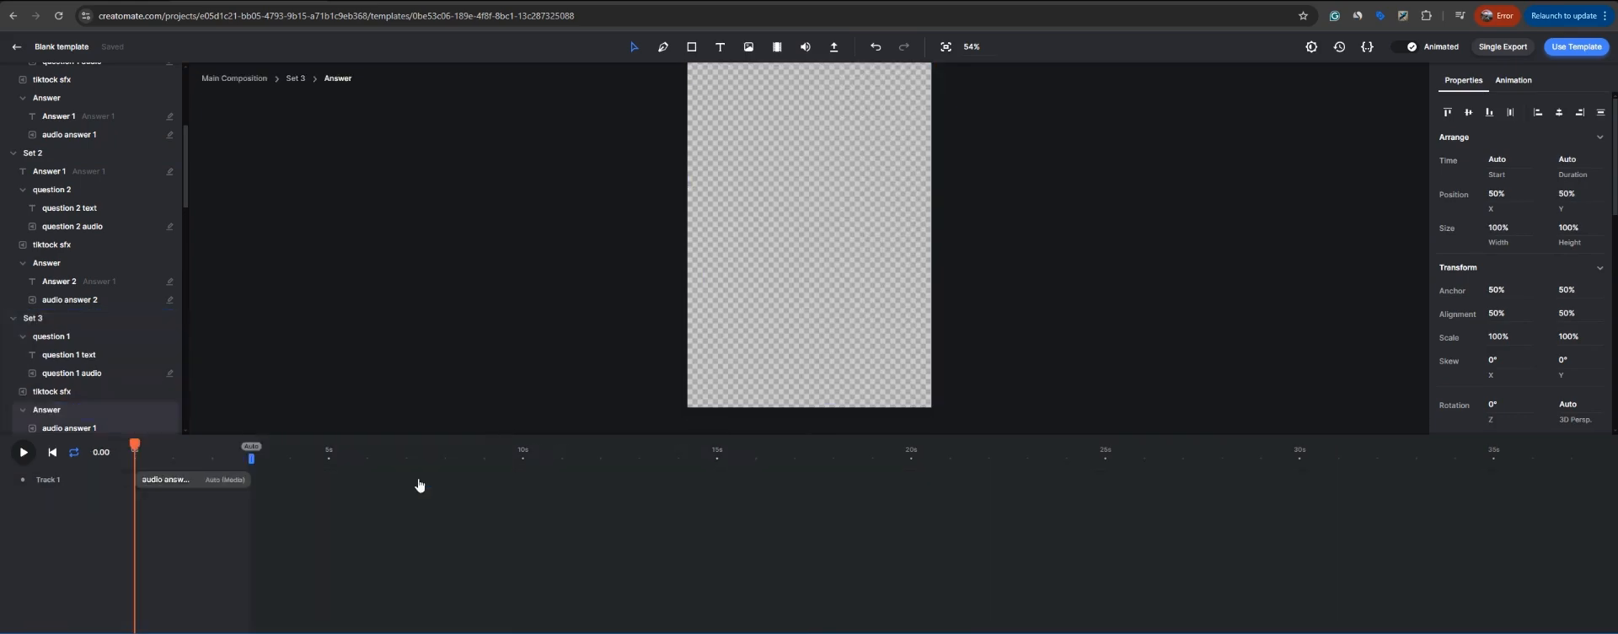
key(ctrl+v)
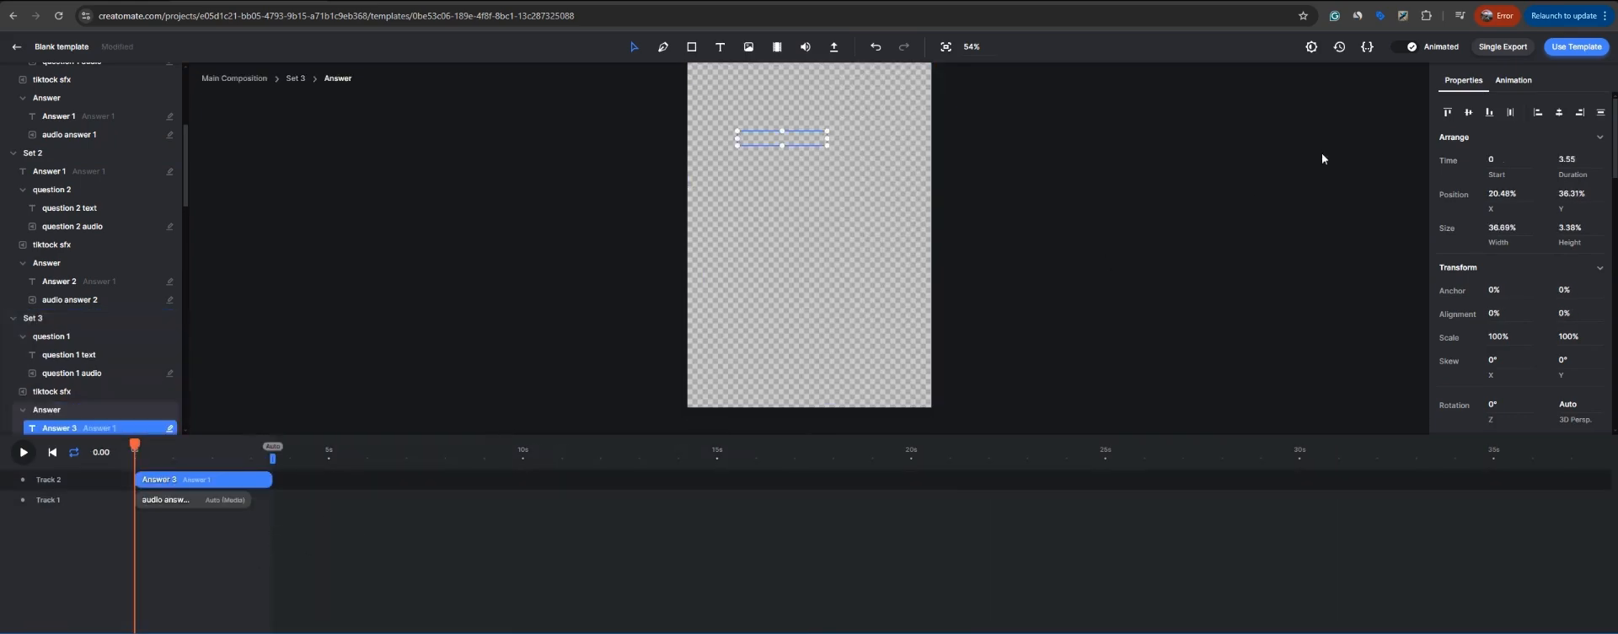
click(1571, 159)
text(Auto)
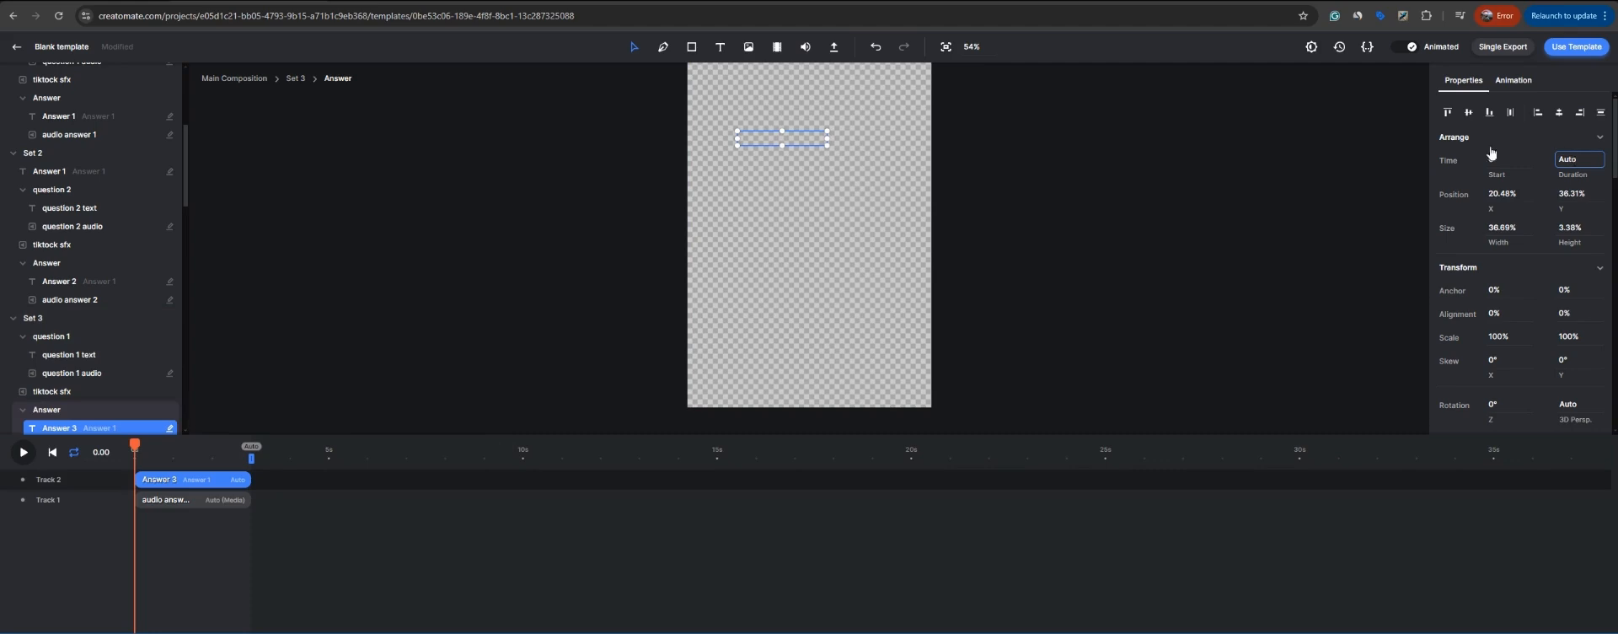
Step: Move the standalone answer text clips together past the end of Set 3, starting at 30.44 s
click(67, 324)
click(927, 452)
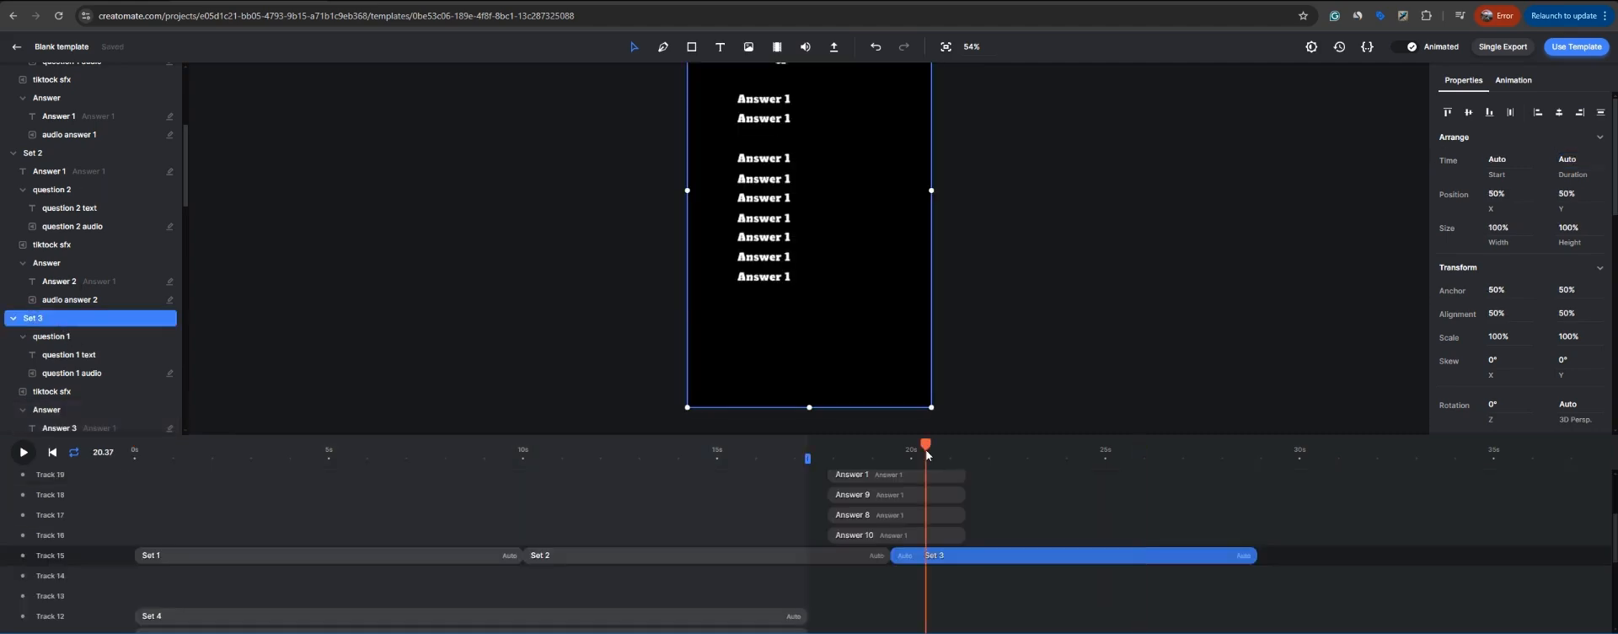
scroll(969, 548, up, 3)
drag(987, 597, 895, 502)
key(Escape)
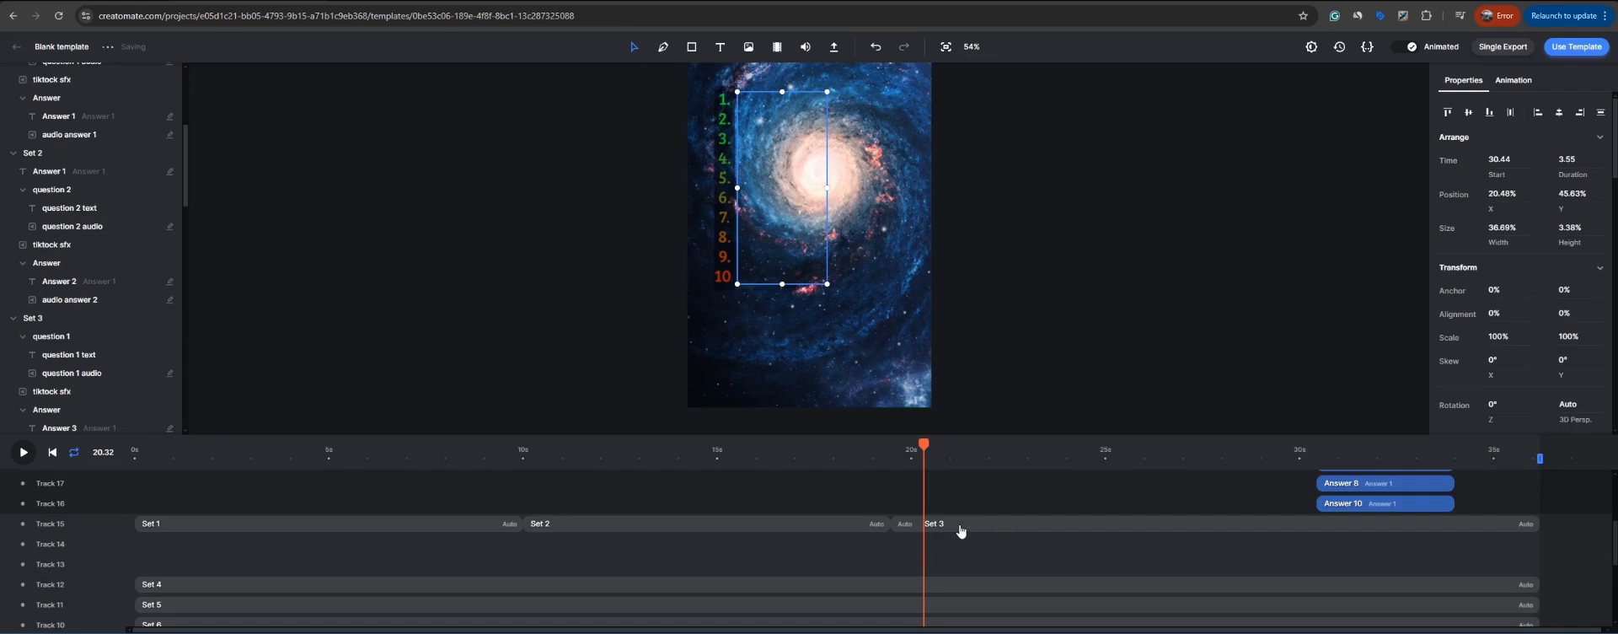
Step: Copy the Answer 2 text from Set 2 to the start of the Set 3 composition and set its duration to Auto
click(942, 524)
scroll(935, 531, up, 1)
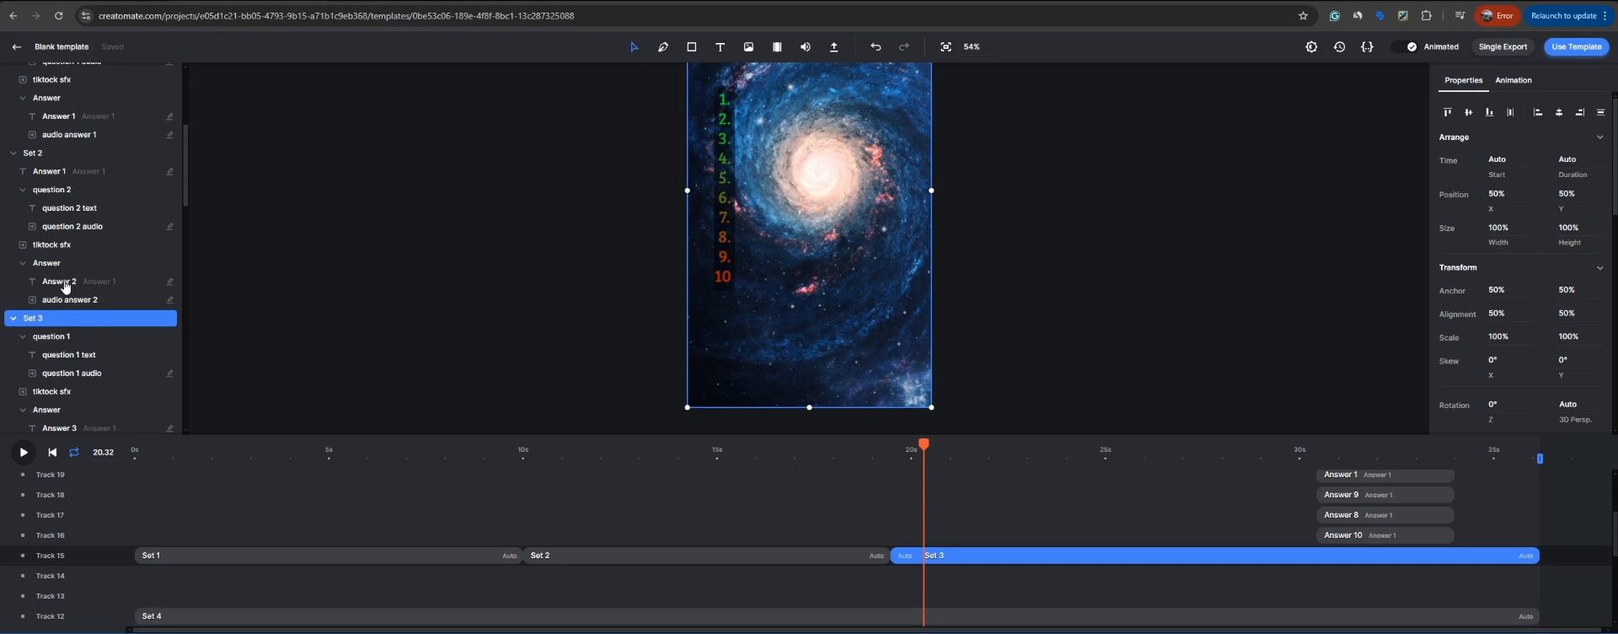
click(65, 285)
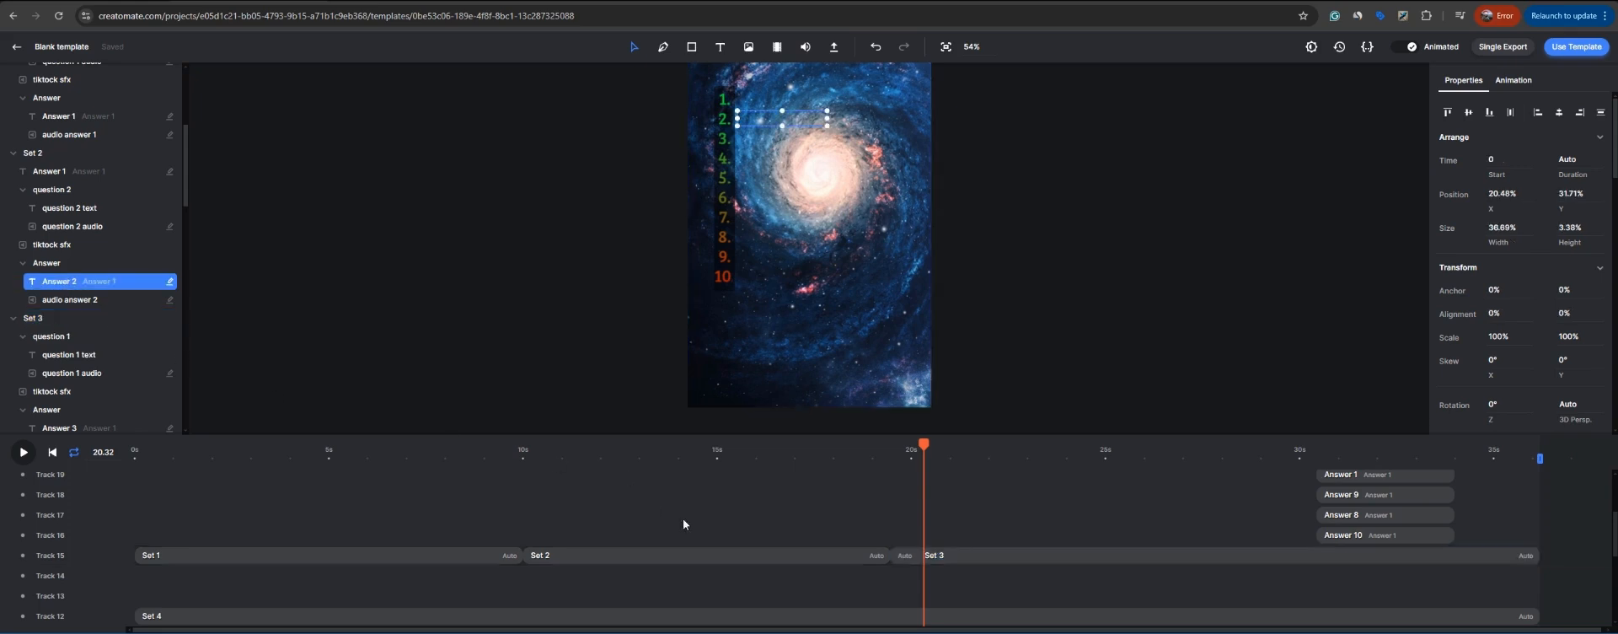
double_click(974, 556)
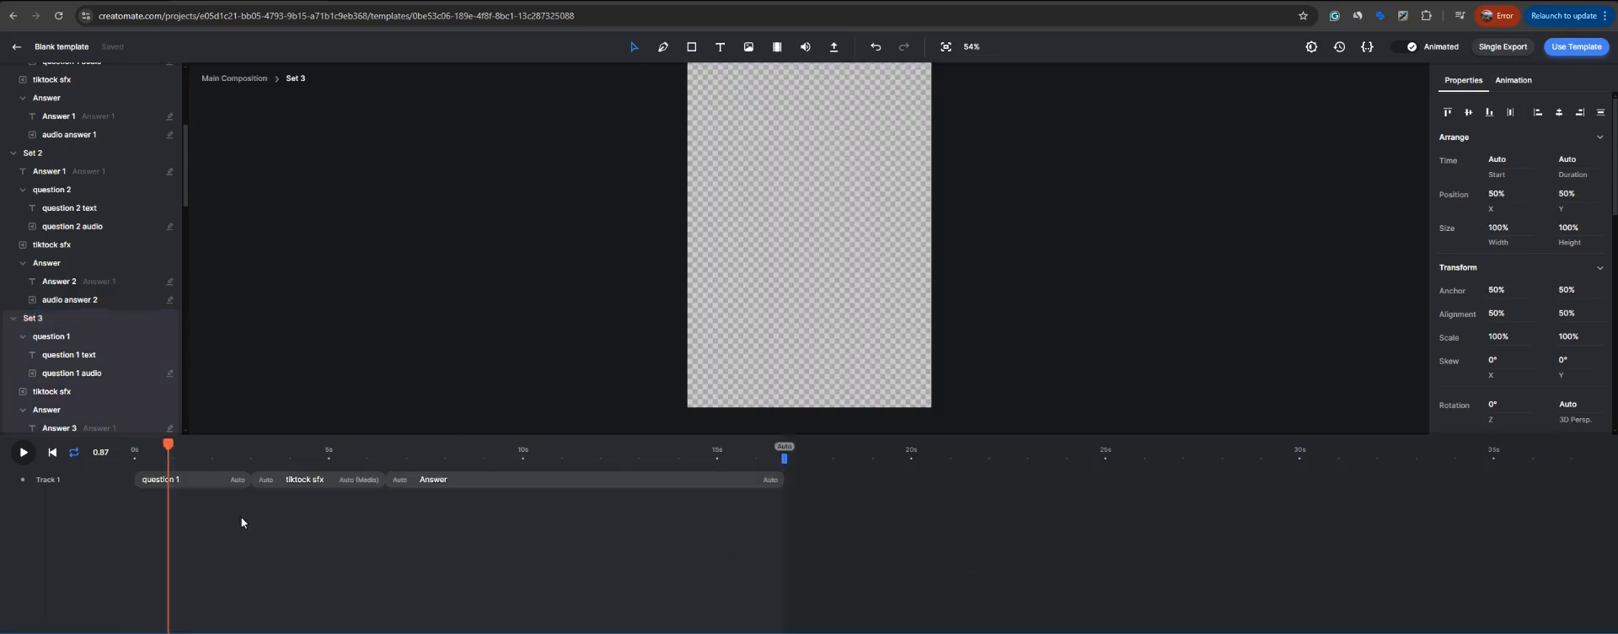
drag(155, 453, 131, 454)
key(ctrl+v)
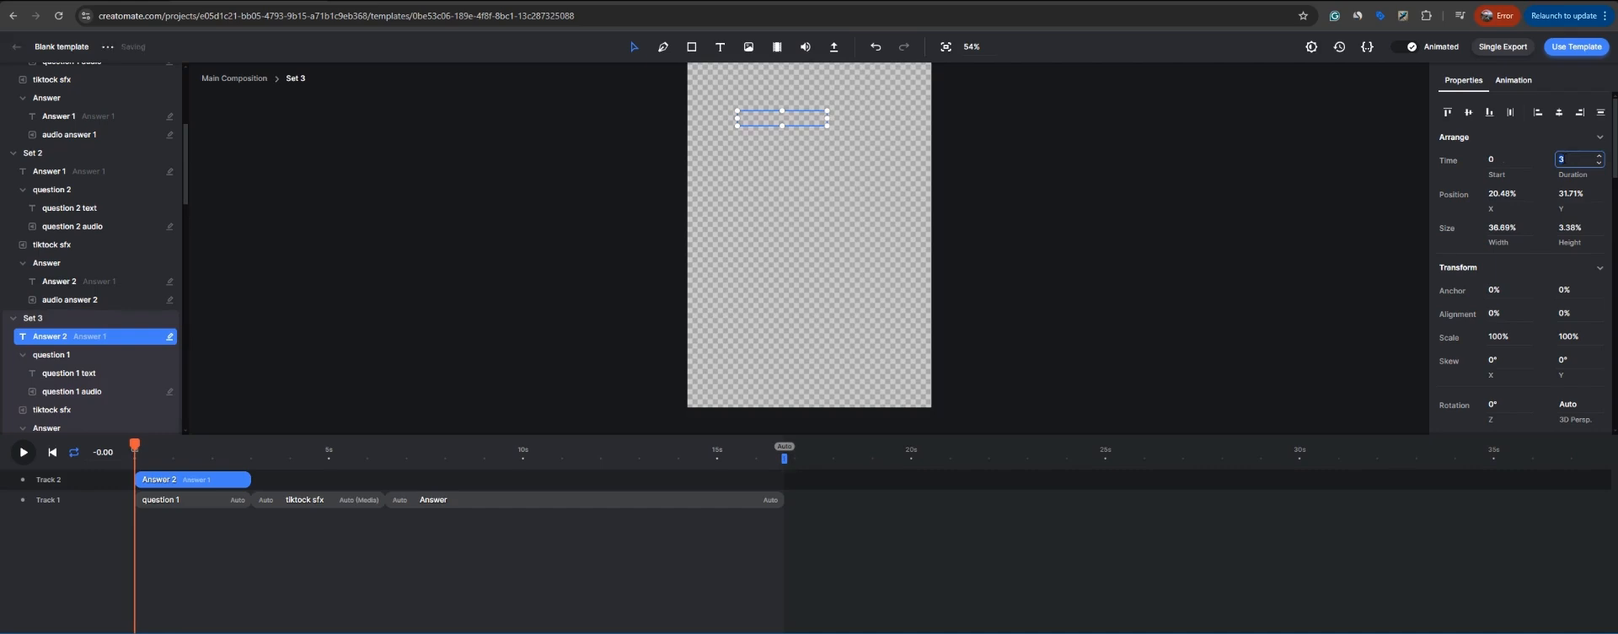
text(auto)
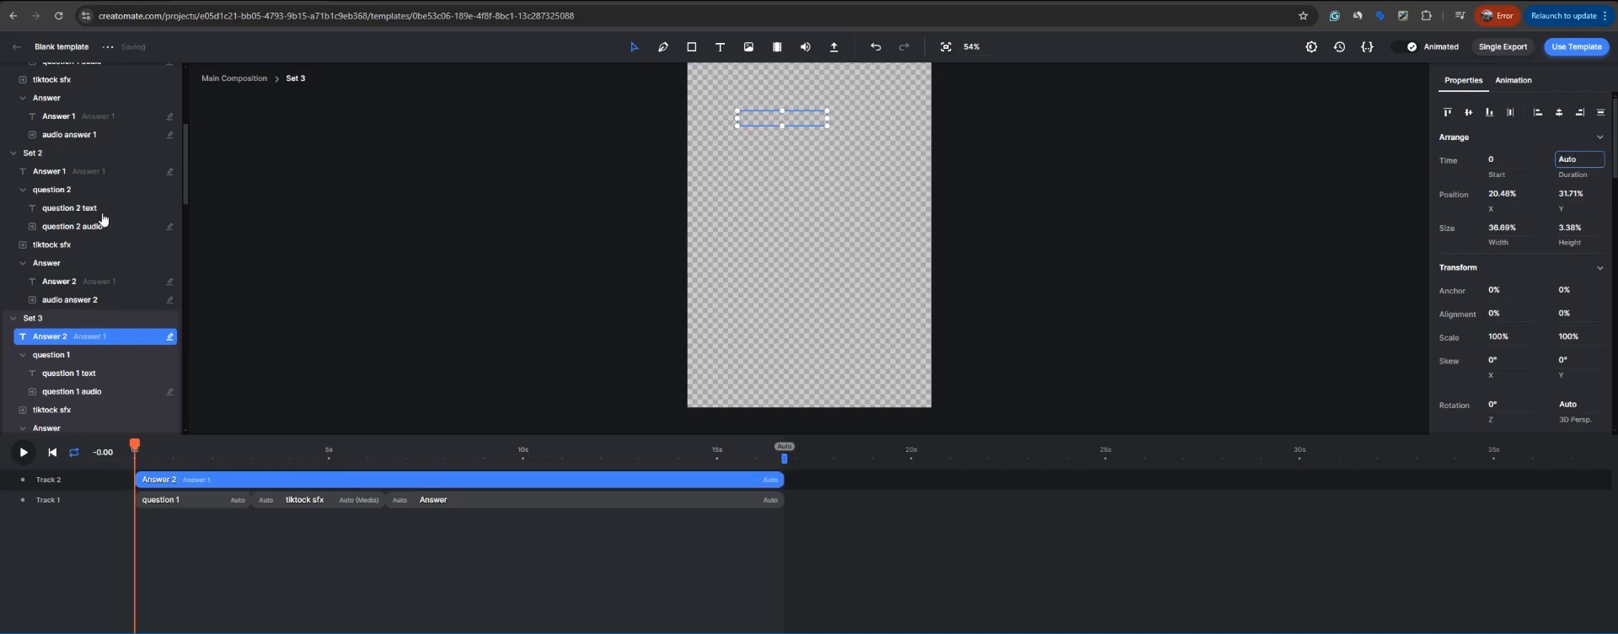
Step: Copy the Answer 1 text from Set 1 to the start of the Set 3 composition and set its duration to Auto
click(61, 117)
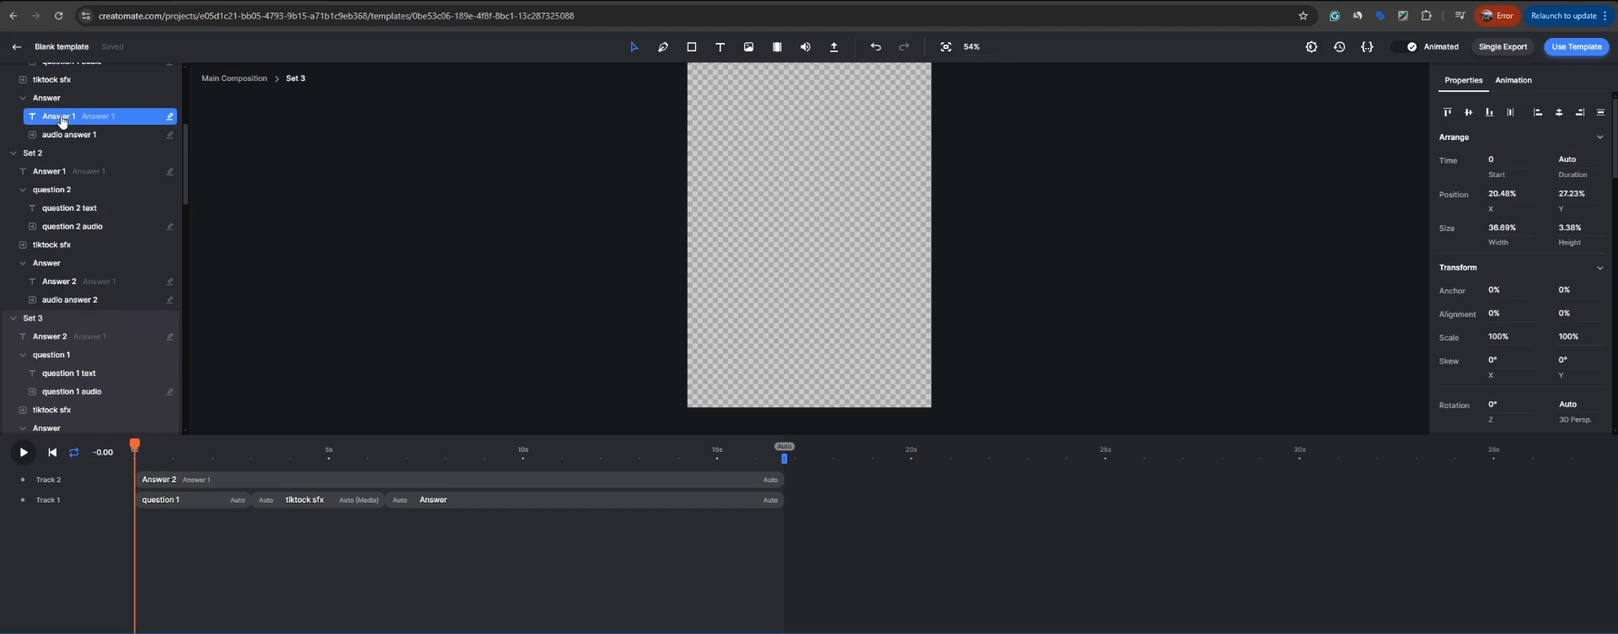
key(ctrl+c)
key(ctrl+v)
click(1583, 158)
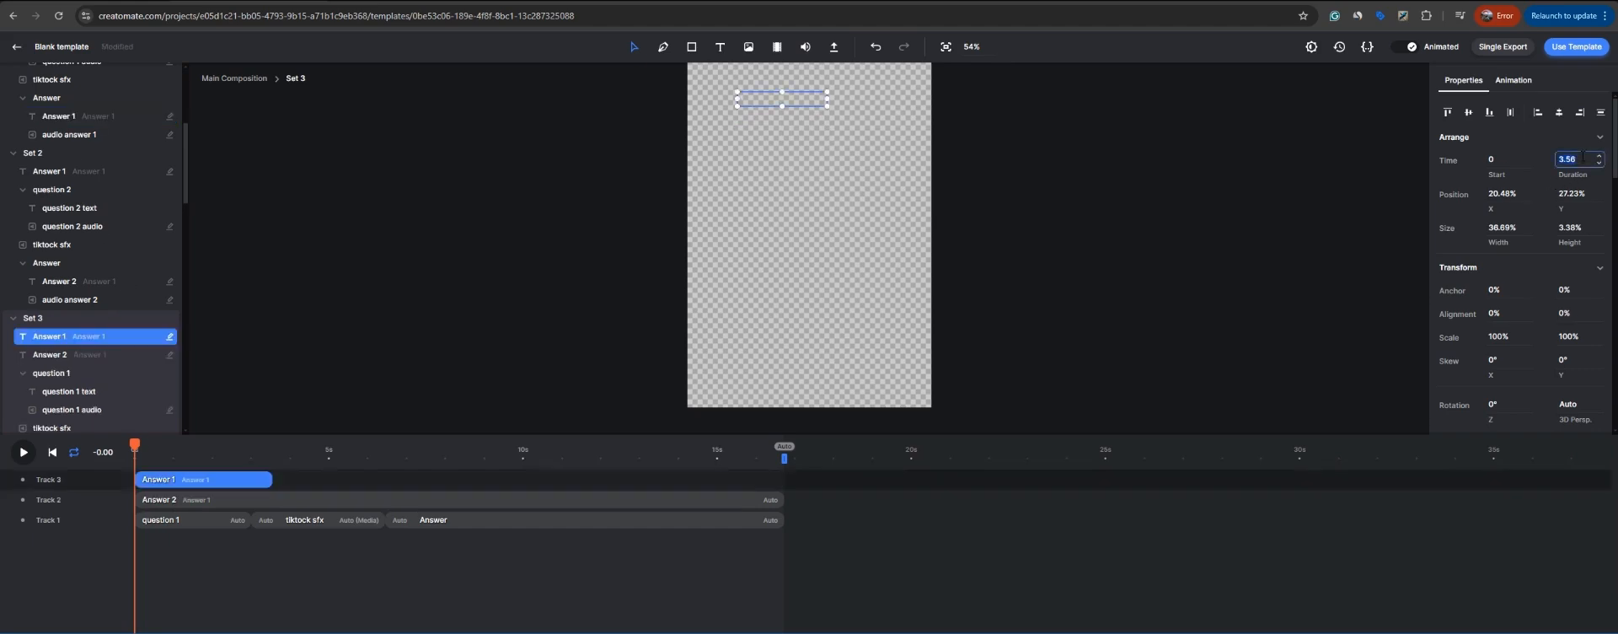
text(auto)
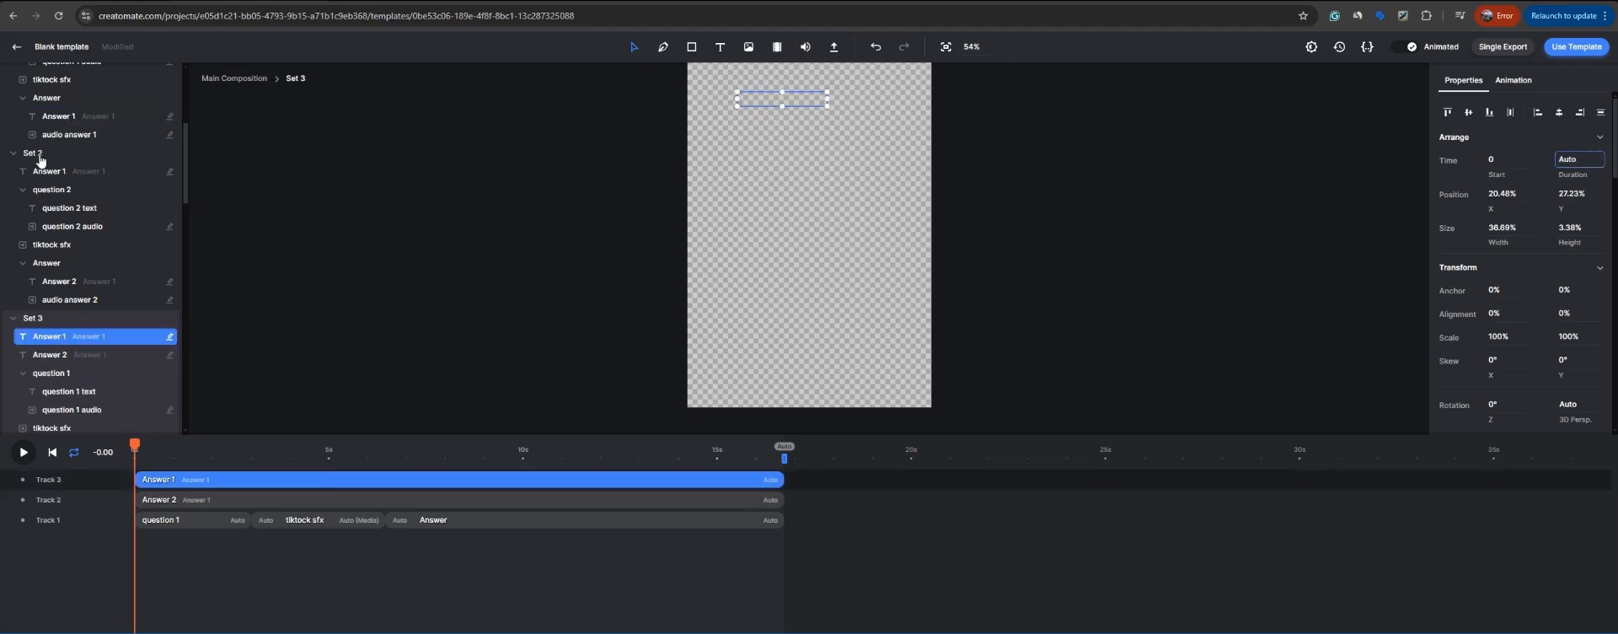
Step: Return to the main composition and scrub through Set 3 to check the timing of its answer texts
key(Escape)
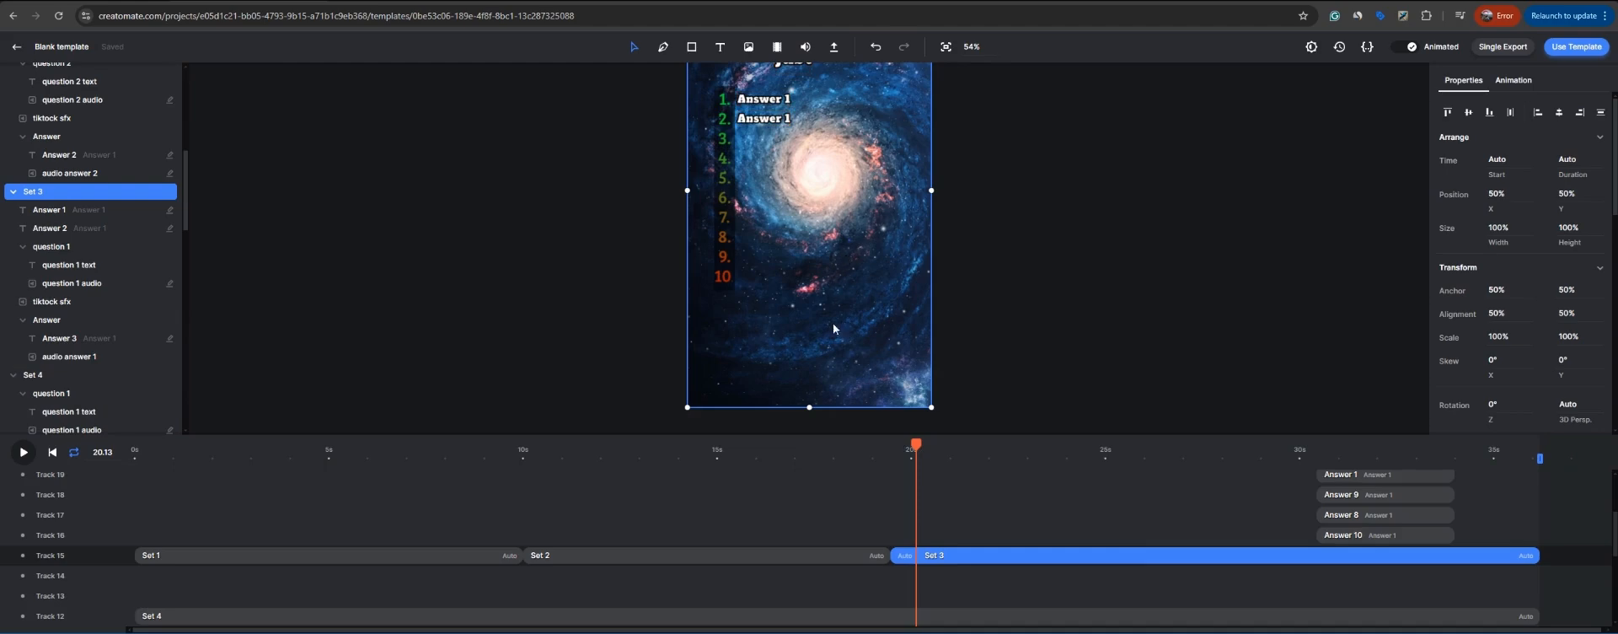
drag(917, 444, 1236, 444)
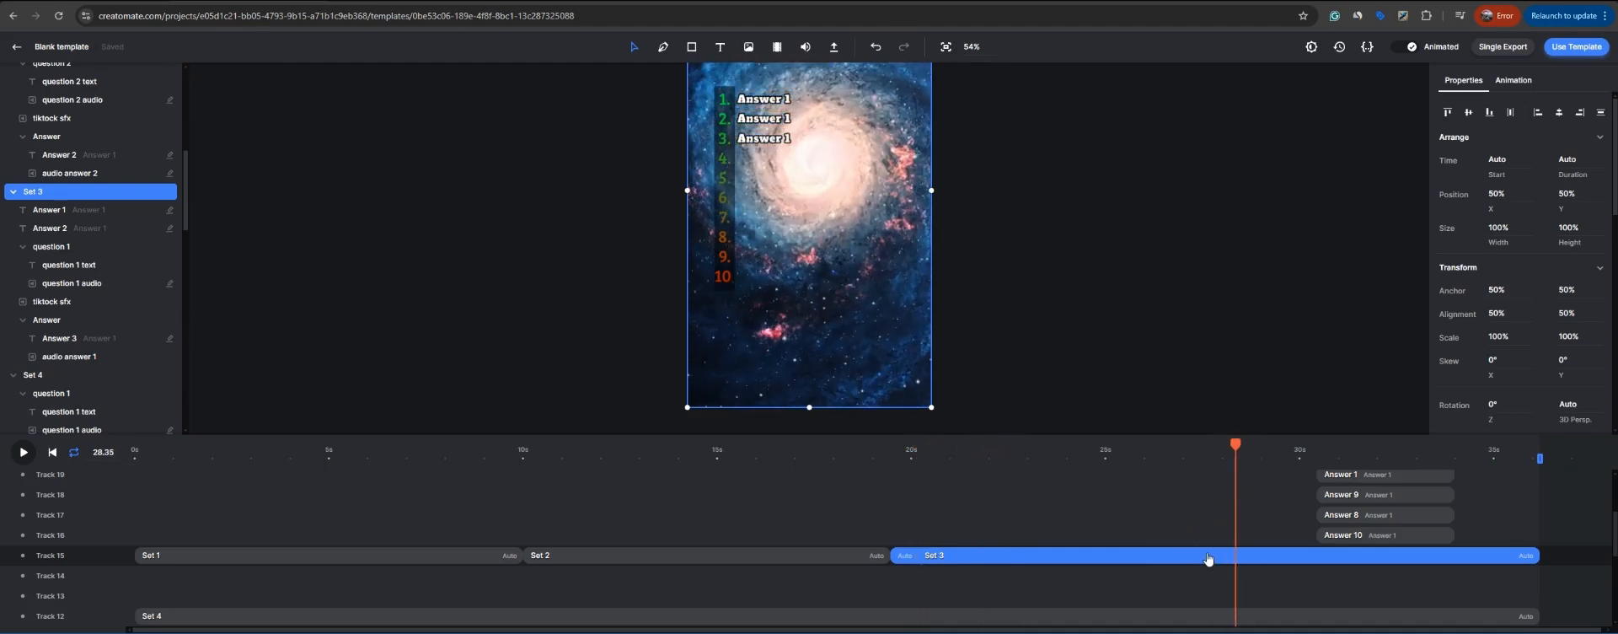
double_click(739, 140)
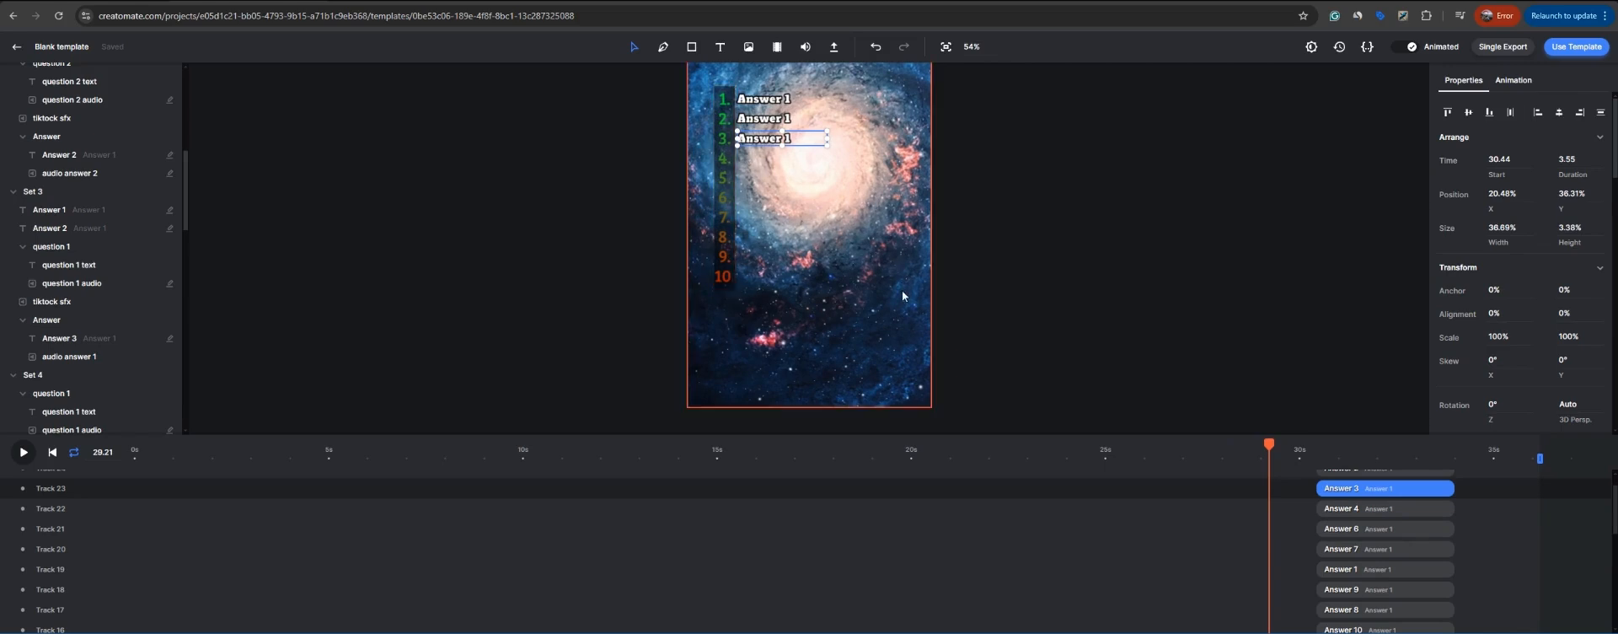
scroll(902, 290, down, 1)
scroll(893, 252, up, 1)
scroll(112, 267, down, 3)
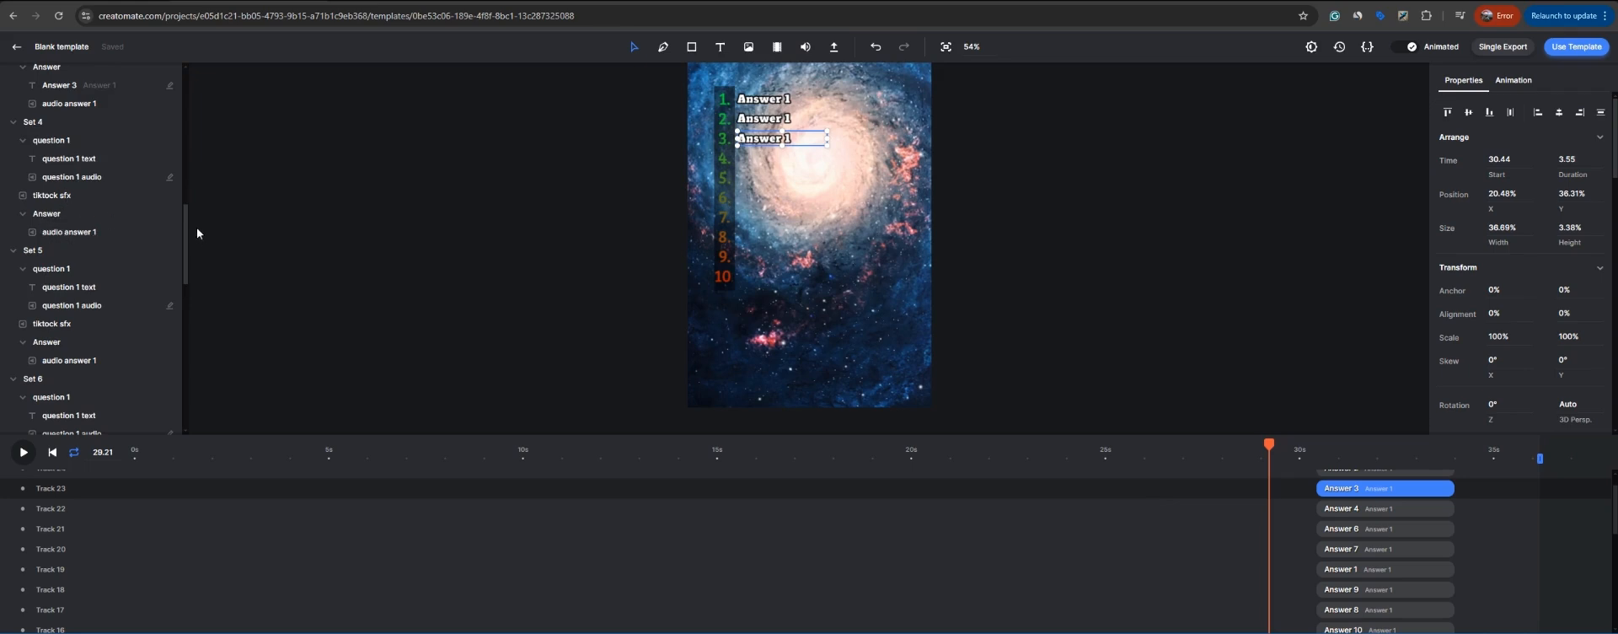
Step: Arrange Sets 4 to 10 one after another on Track 15, directly after Set 3
scroll(1239, 541, down, 1)
click(1117, 556)
scroll(1047, 516, down, 3)
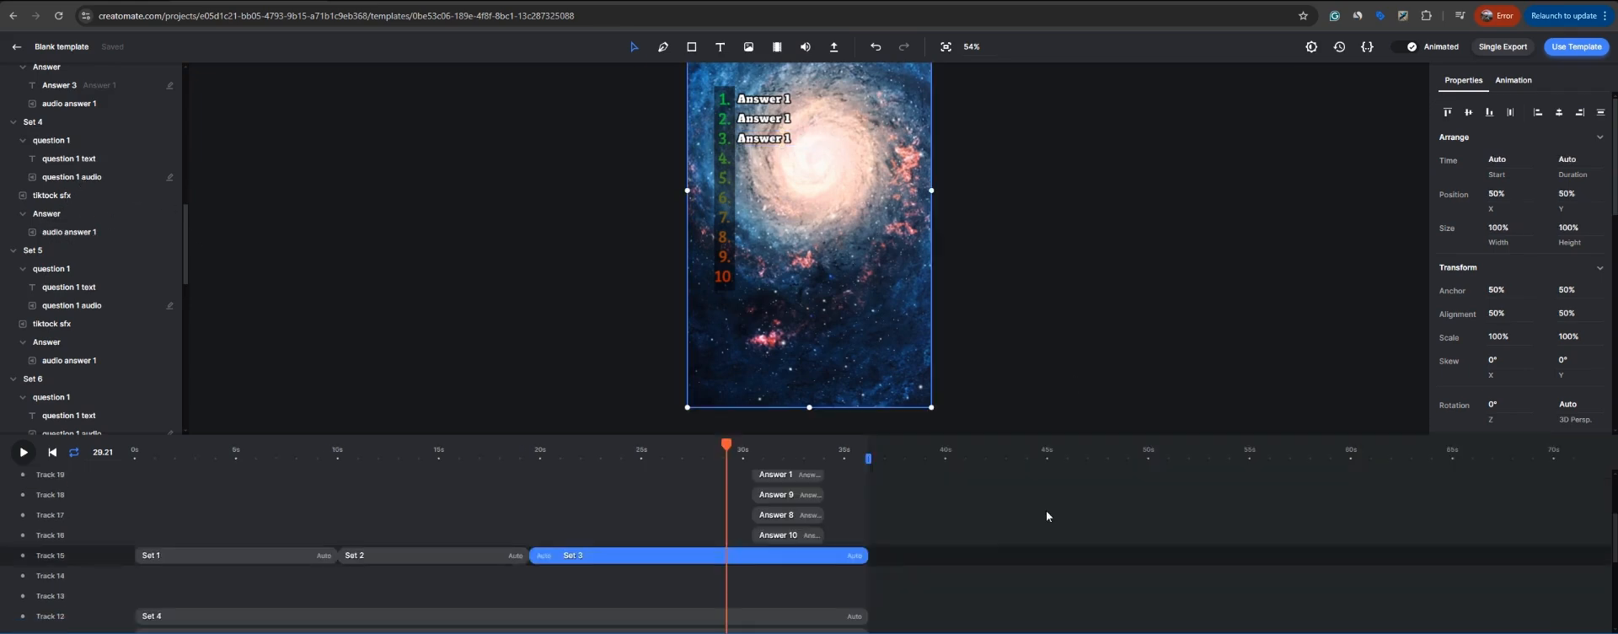
drag(232, 621, 770, 566)
scroll(615, 567, down, 2)
scroll(367, 588, down, 1)
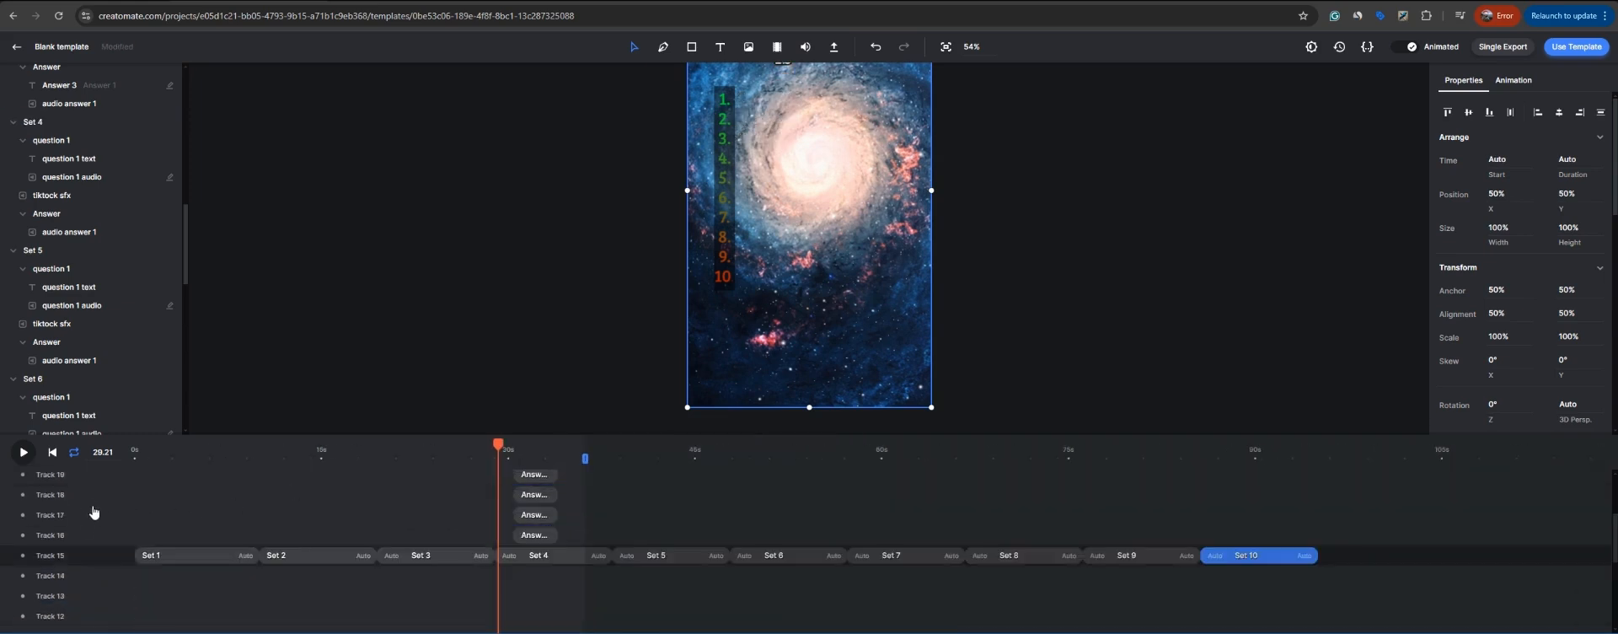
Step: Delete all empty tracks from the timeline
right_click(93, 559)
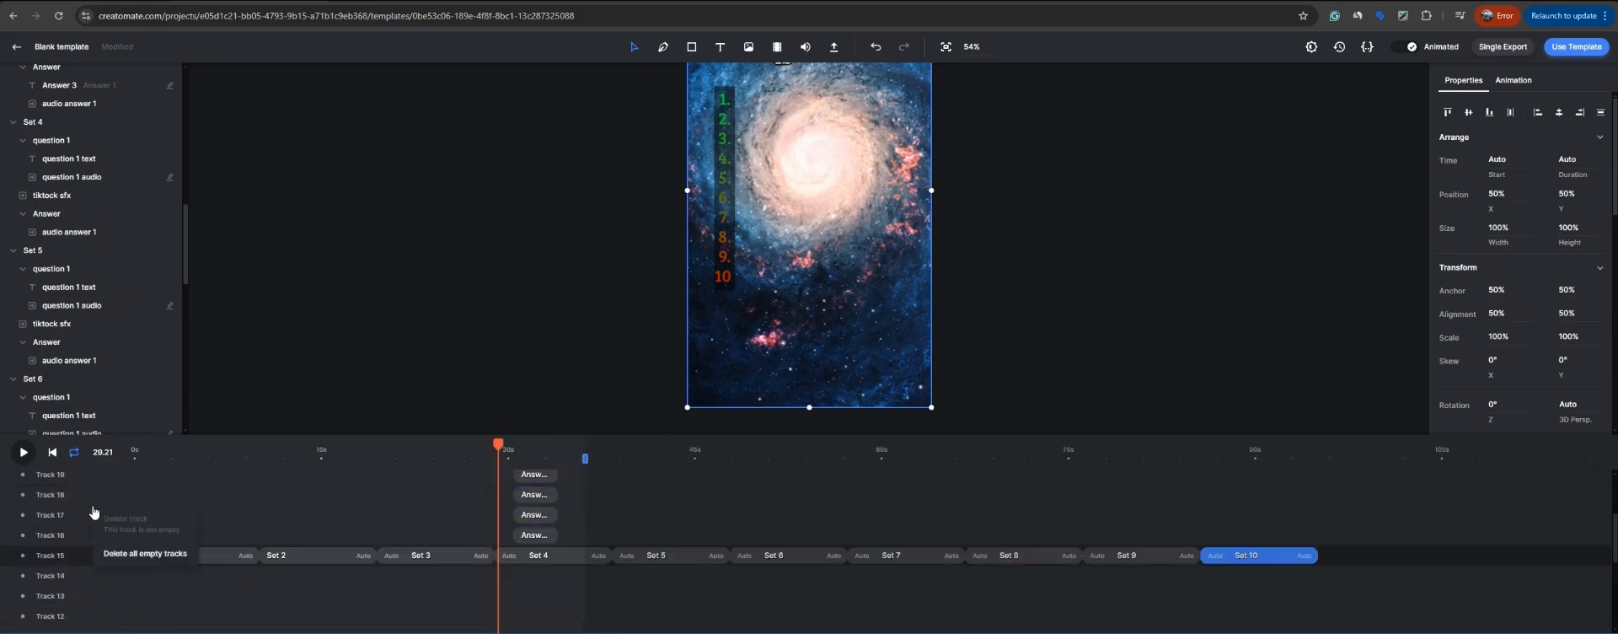
click(125, 558)
scroll(636, 619, down, 2)
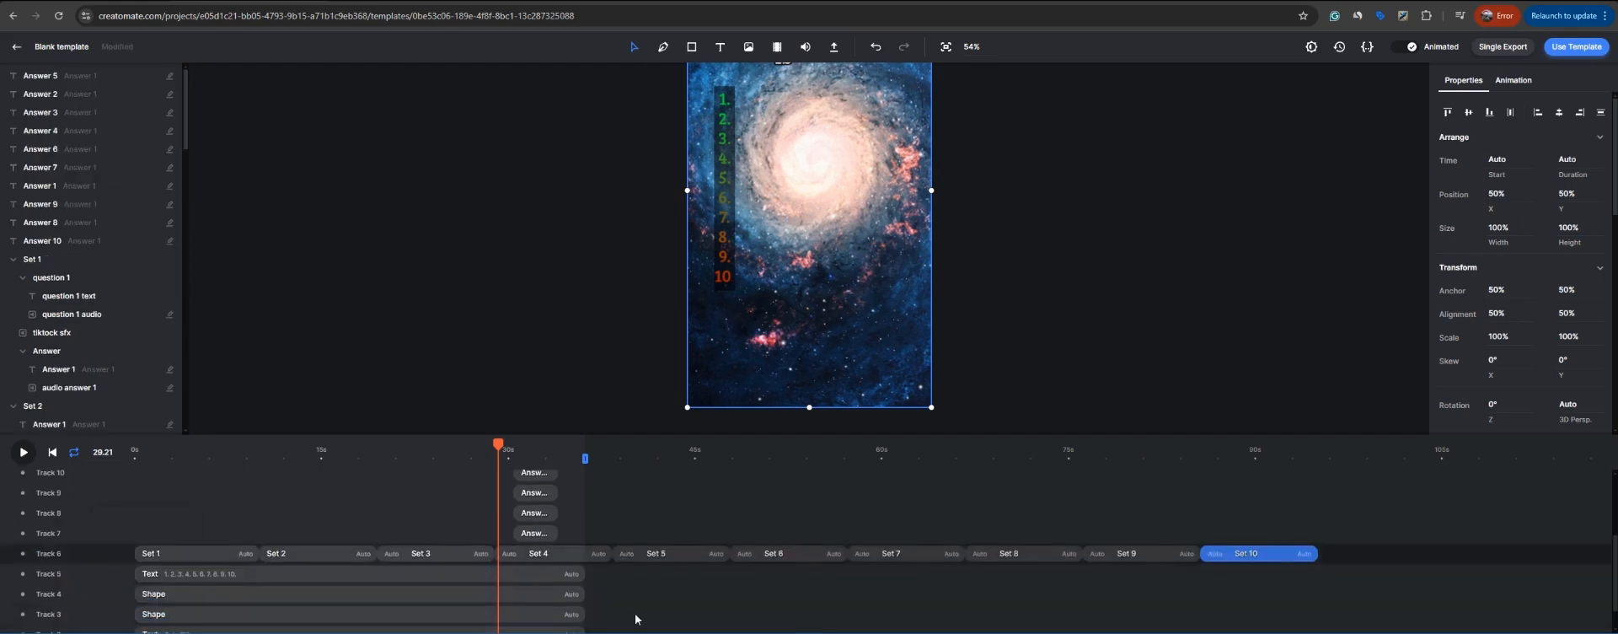
Step: Check how far the number text, shape, quiz title and background video layers extend beneath the ten sets
scroll(636, 620, down, 1)
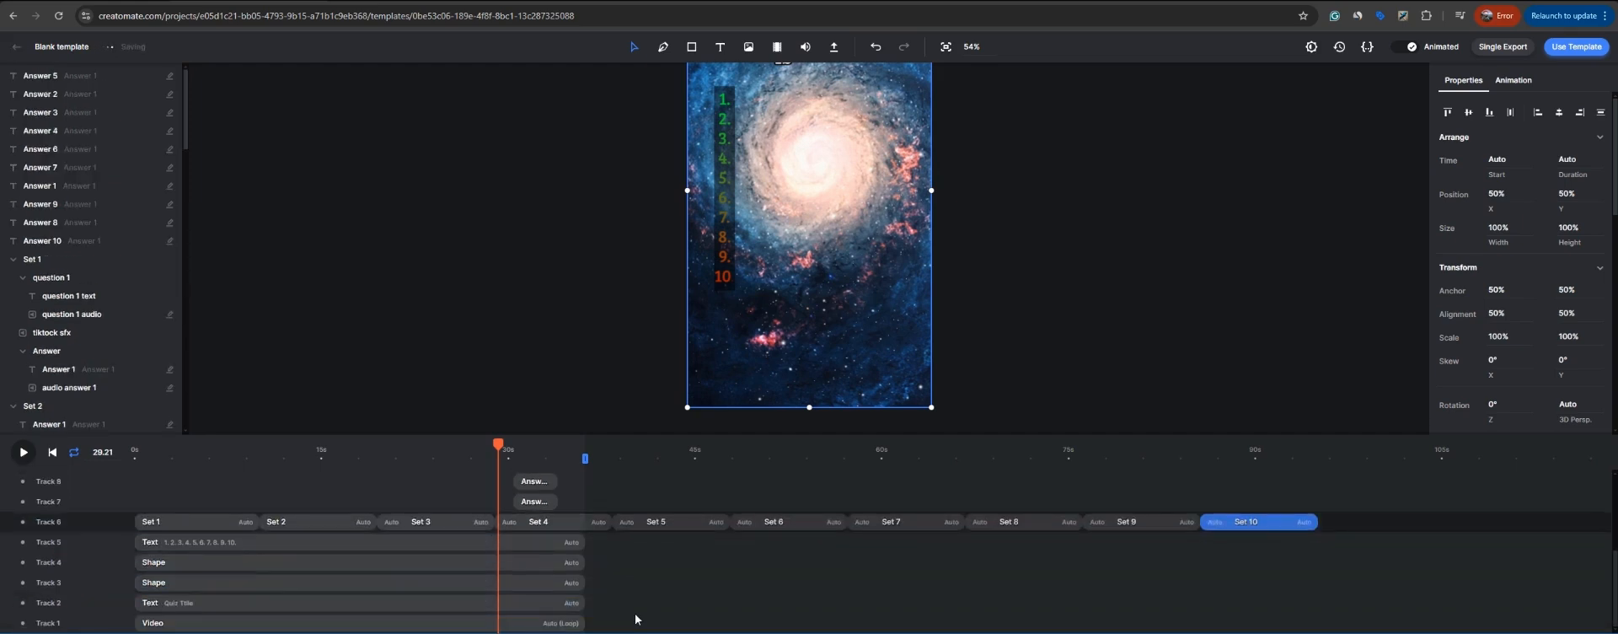
click(270, 543)
click(416, 562)
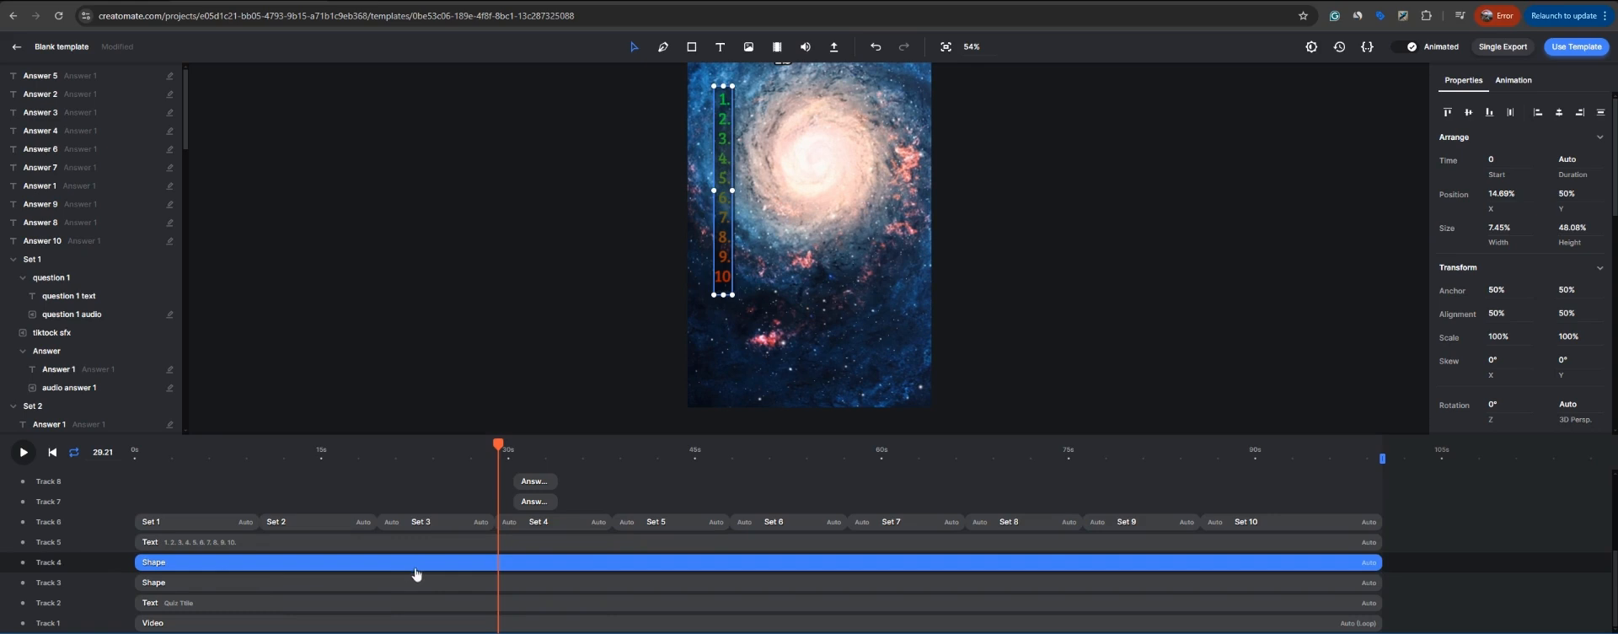
click(412, 603)
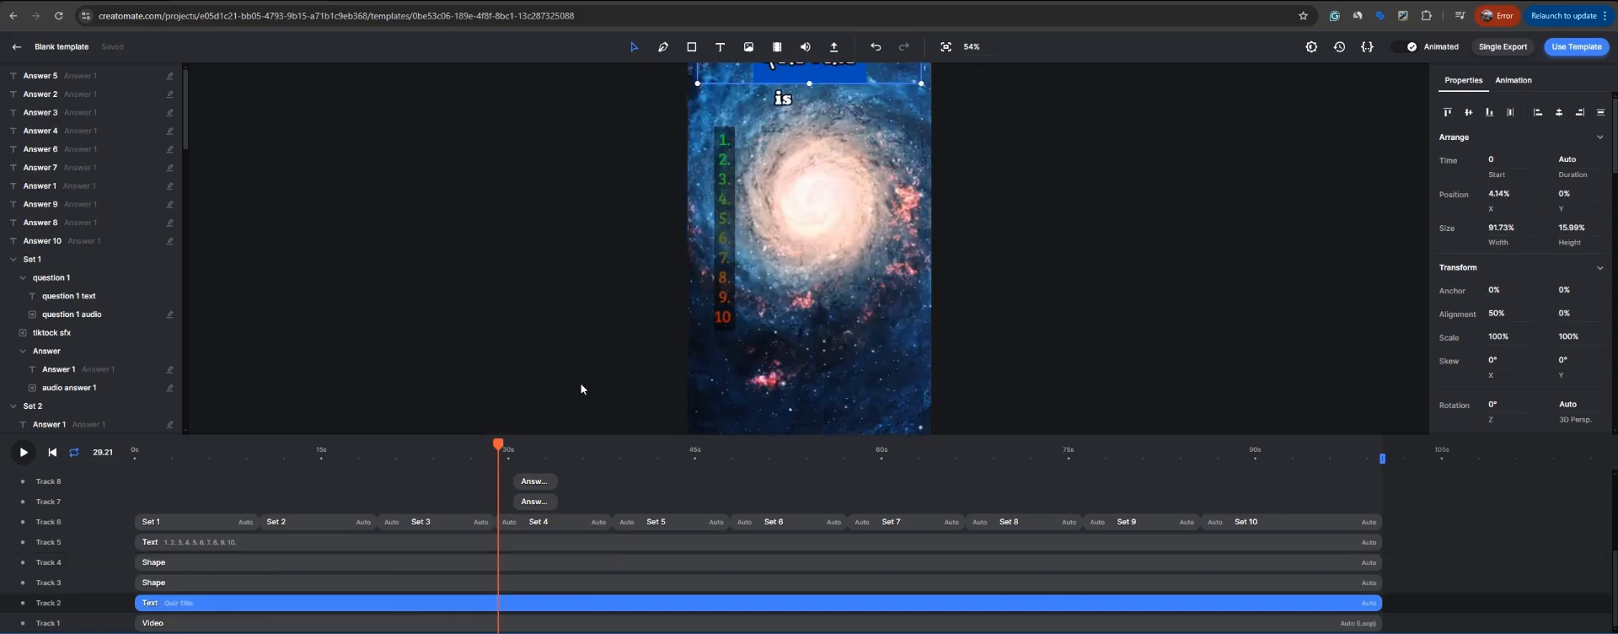
scroll(292, 577, up, 1)
scroll(337, 573, down, 1)
click(289, 626)
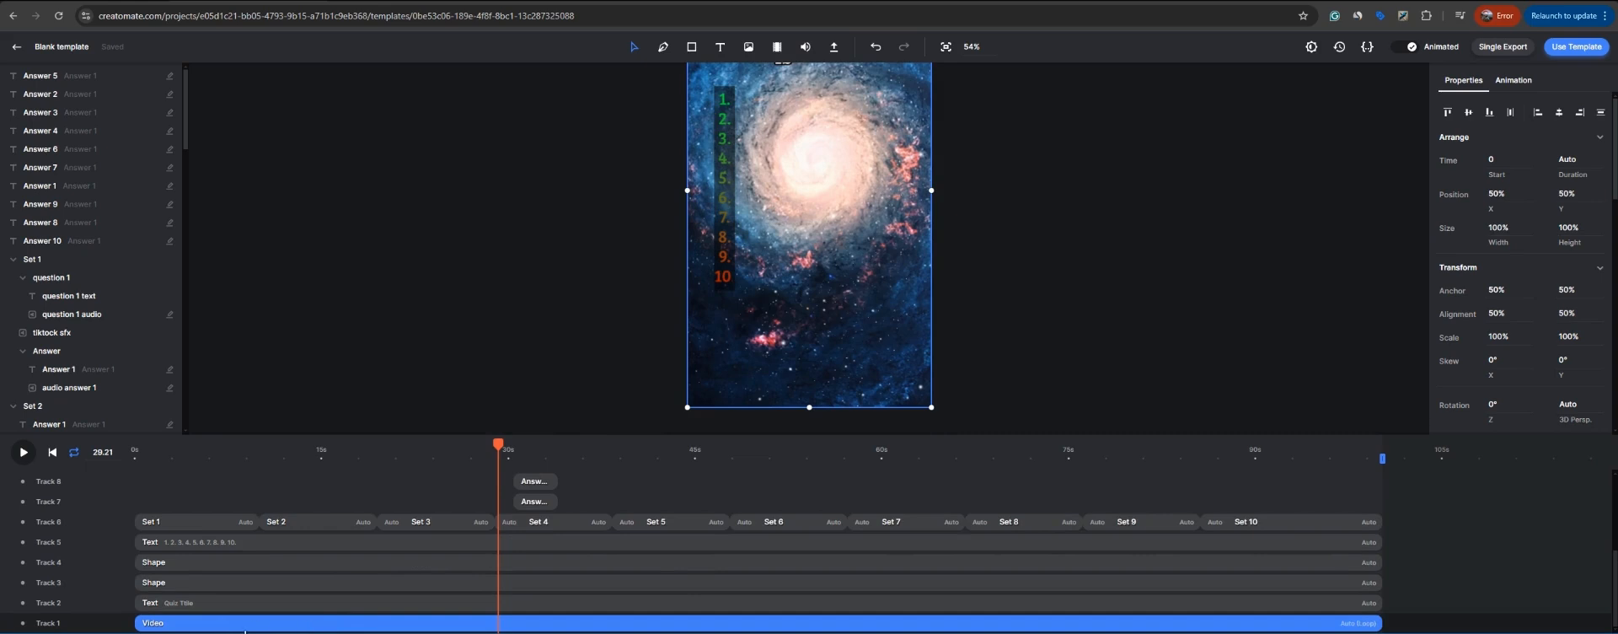
Step: Remove the leftover standalone answer text clips and their tracks above the sets
scroll(418, 499, up, 5)
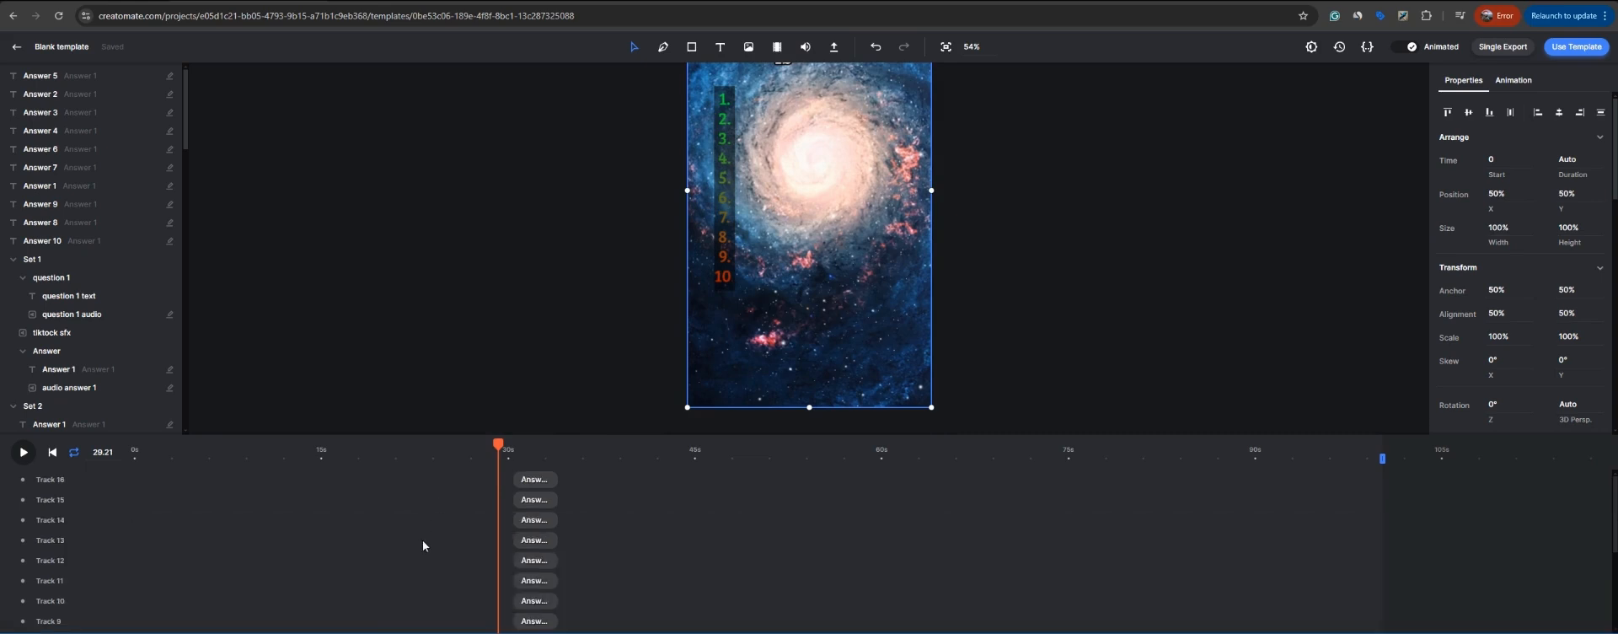
scroll(423, 545, down, 4)
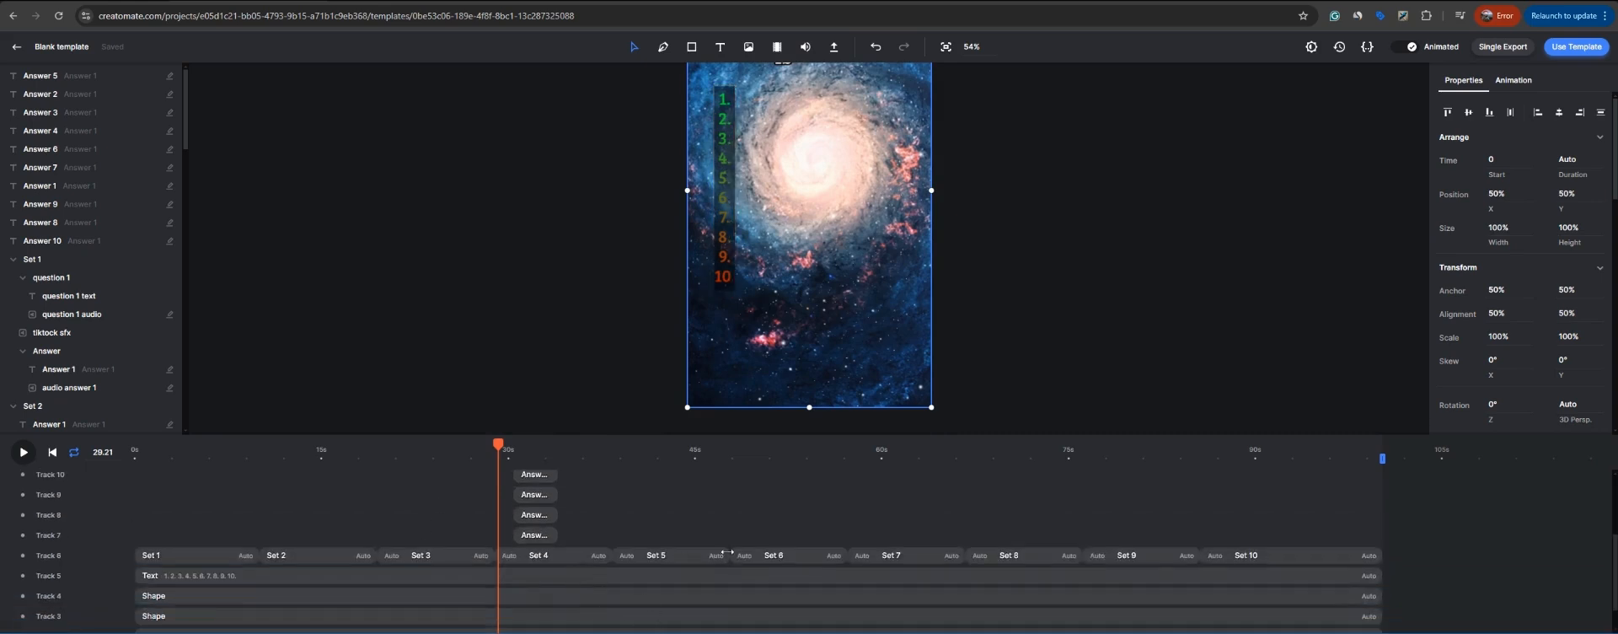
scroll(536, 530, down, 3)
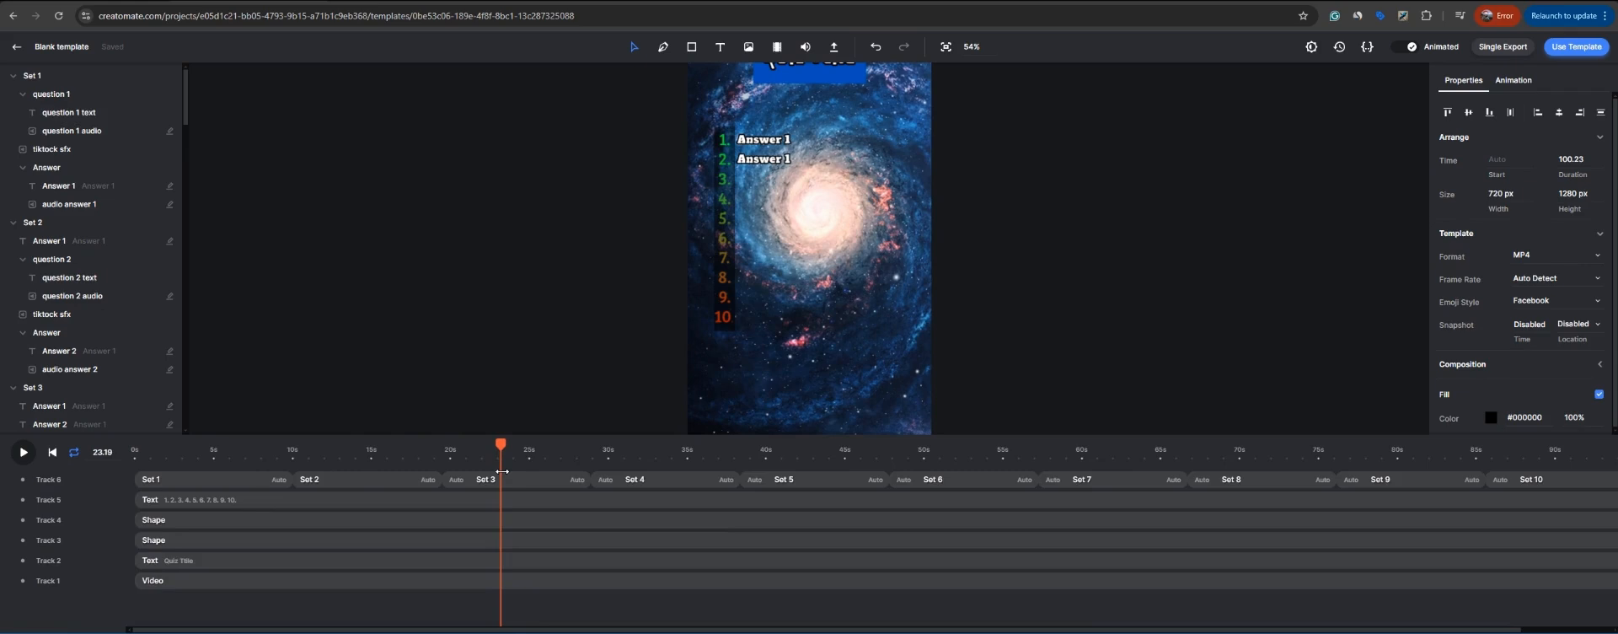
Step: Scrub the main timeline from Set 3 to the start of Set 6 to check the answer texts
drag(502, 471, 572, 465)
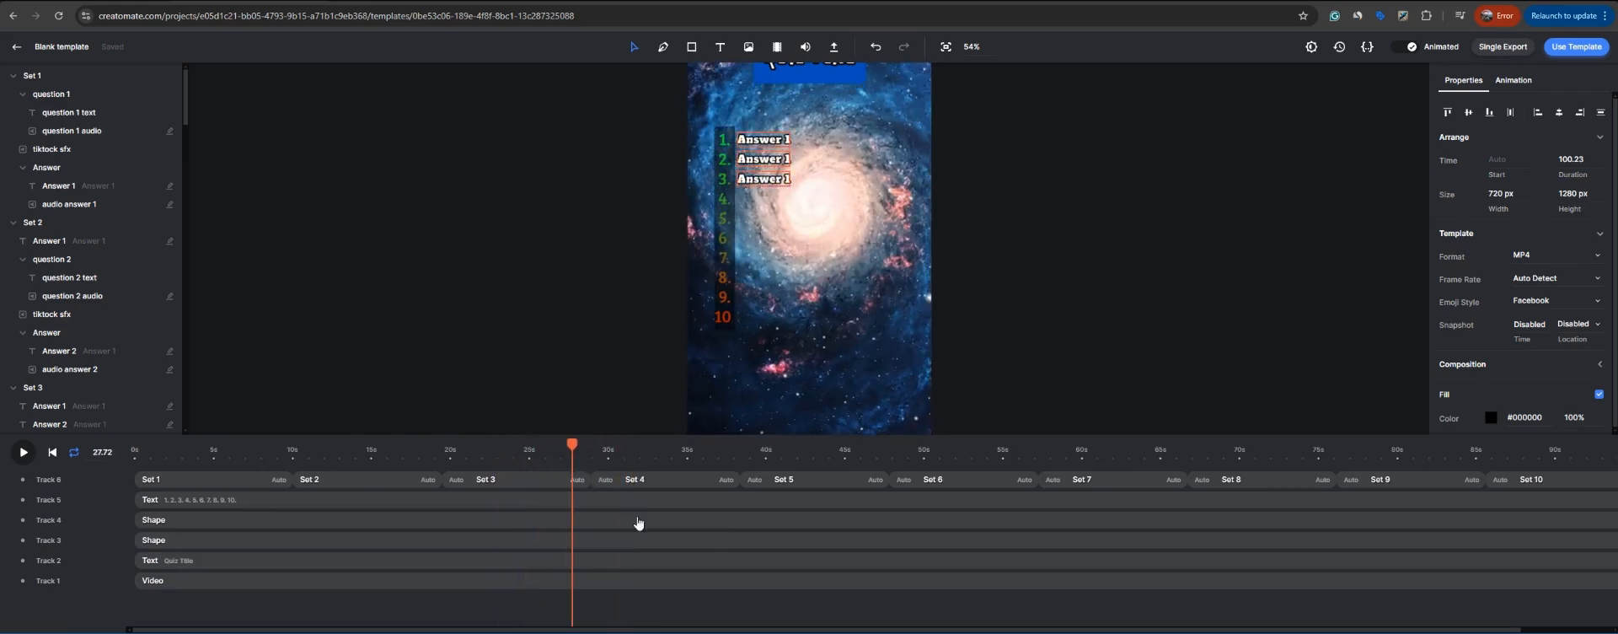
scroll(740, 553, down, 2)
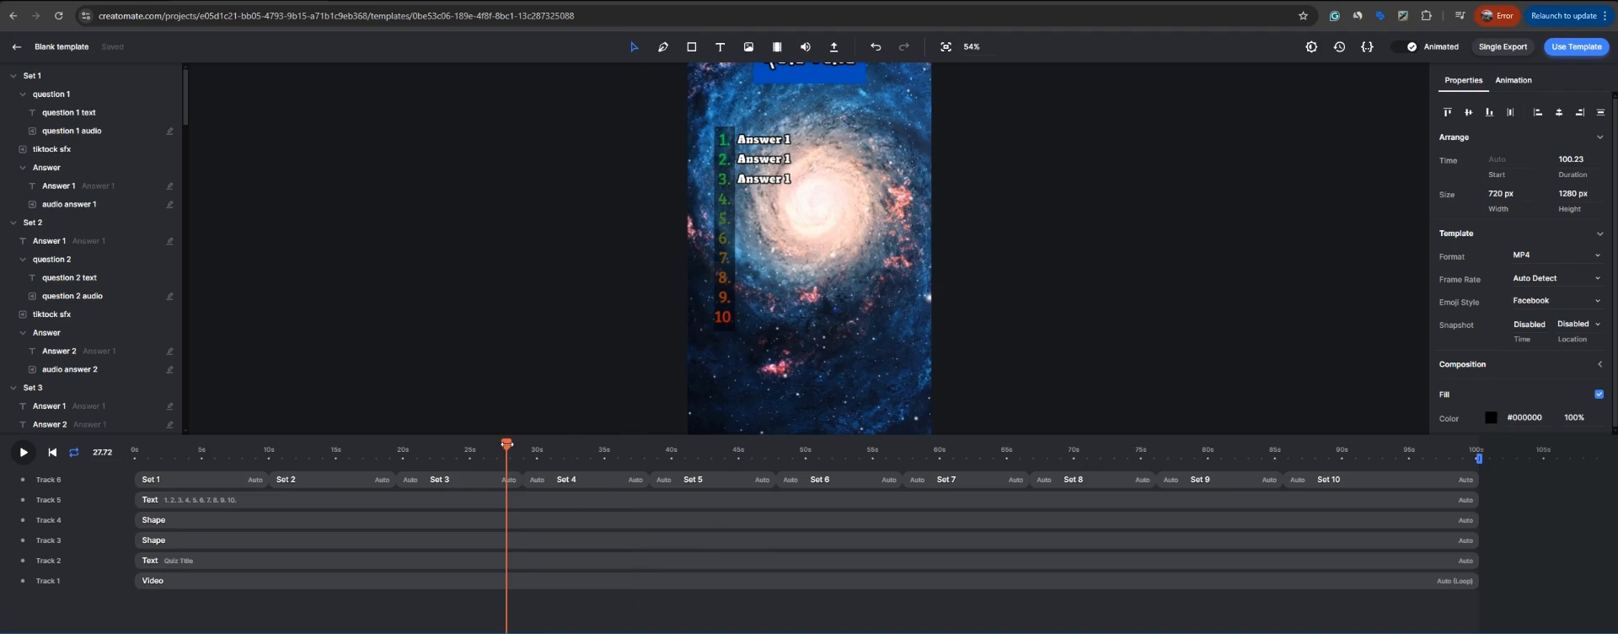
drag(509, 444, 787, 455)
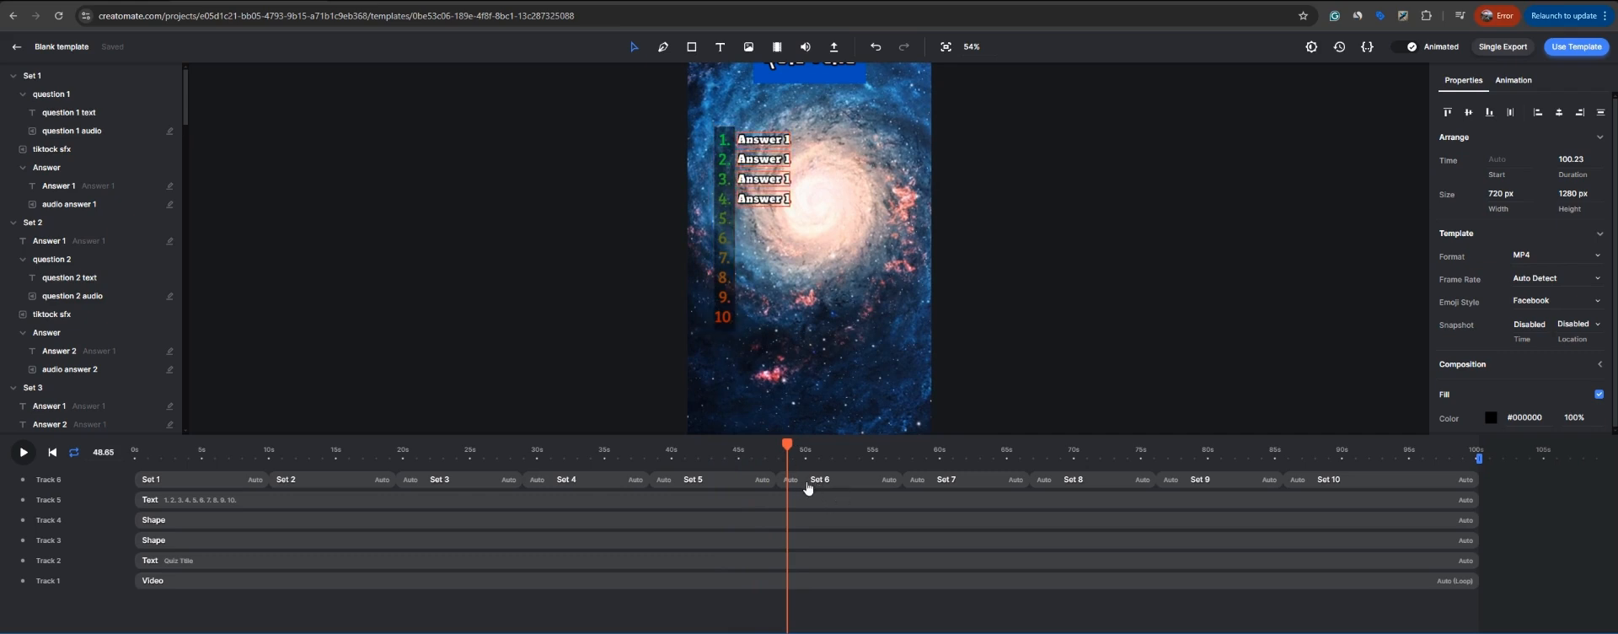
Step: Copy the Answer 5 text from Set 5 and paste it at the start of the Set 6 composition
double_click(806, 487)
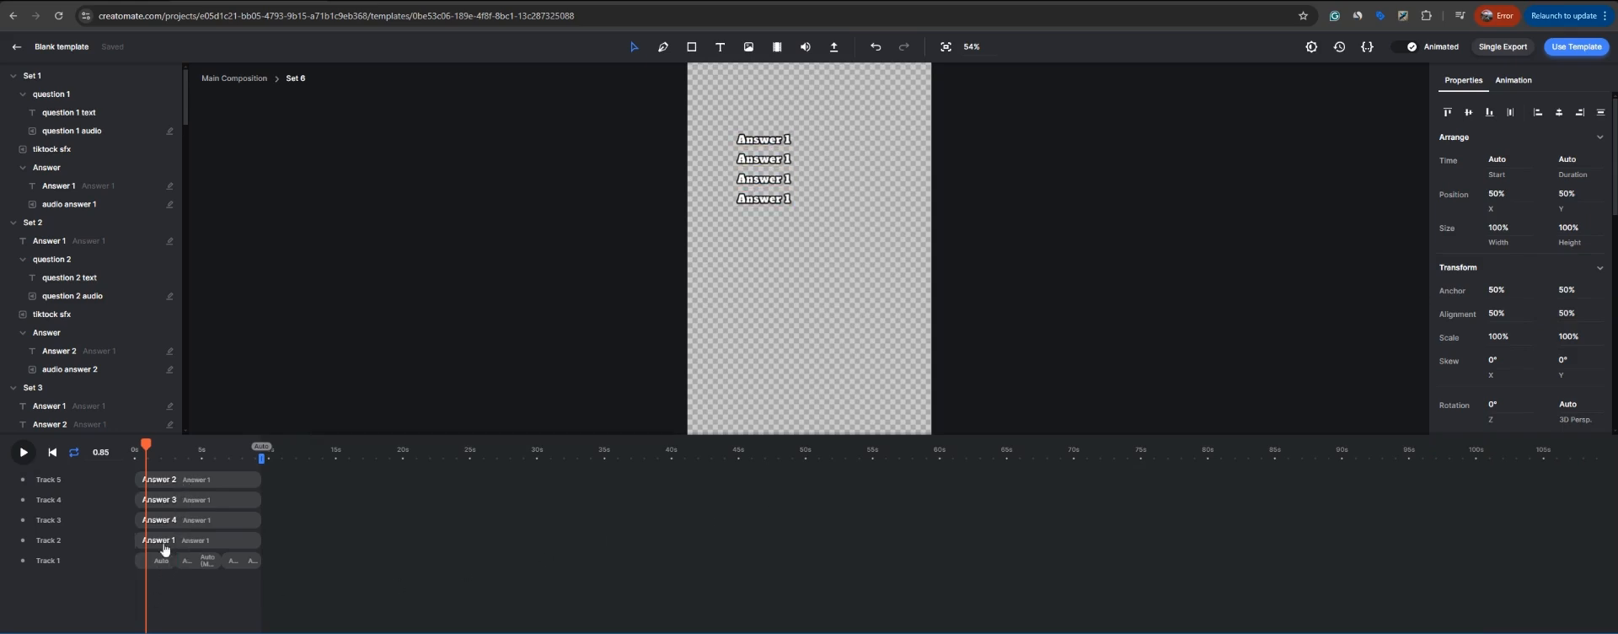
scroll(87, 358, down, 5)
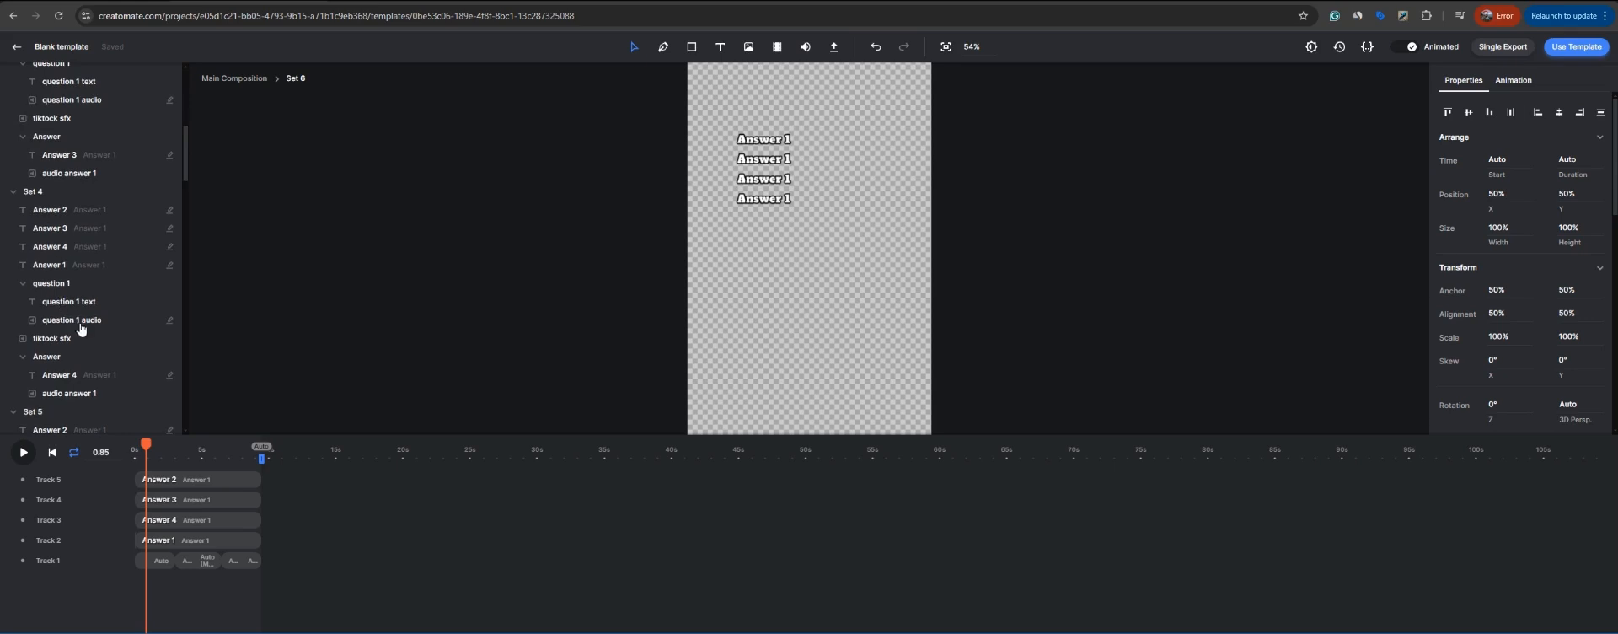
scroll(106, 275, down, 3)
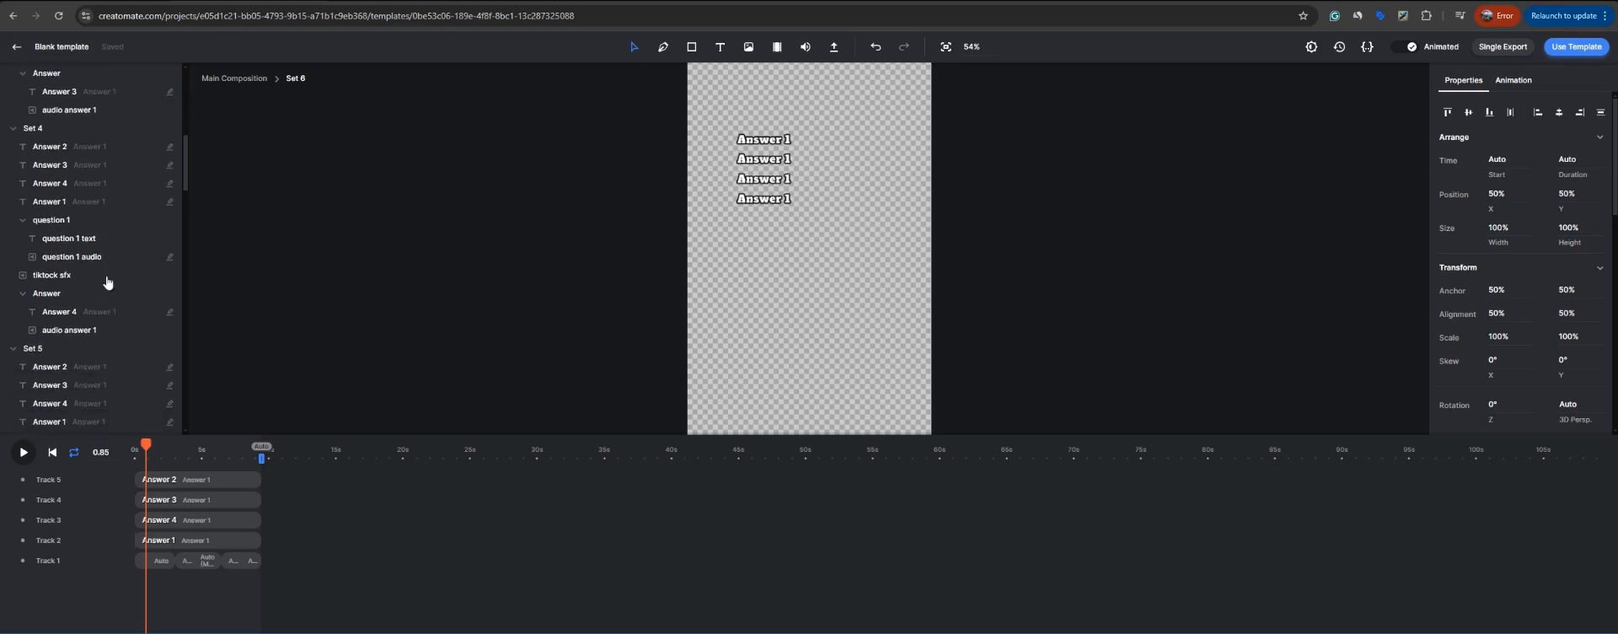
scroll(107, 354, down, 2)
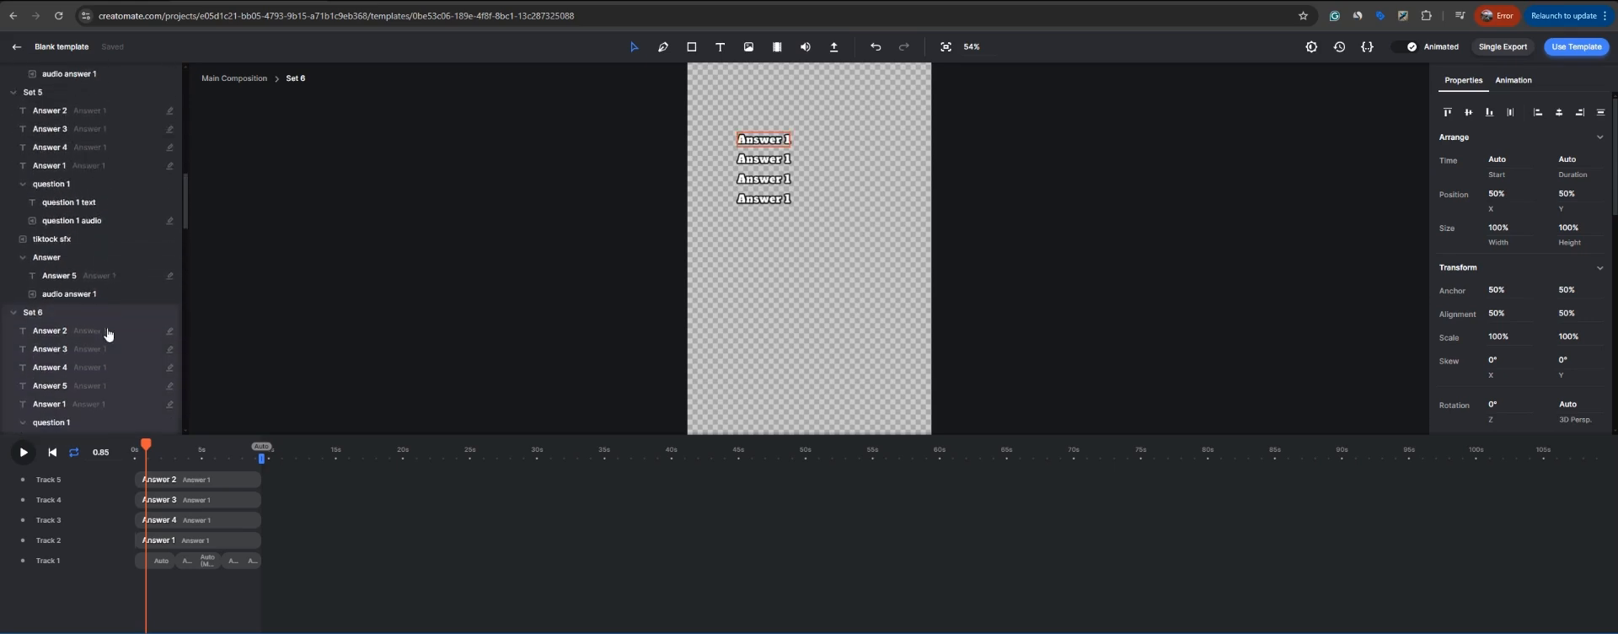
click(61, 283)
key(ctrl+c)
click(171, 596)
key(ctrl+v)
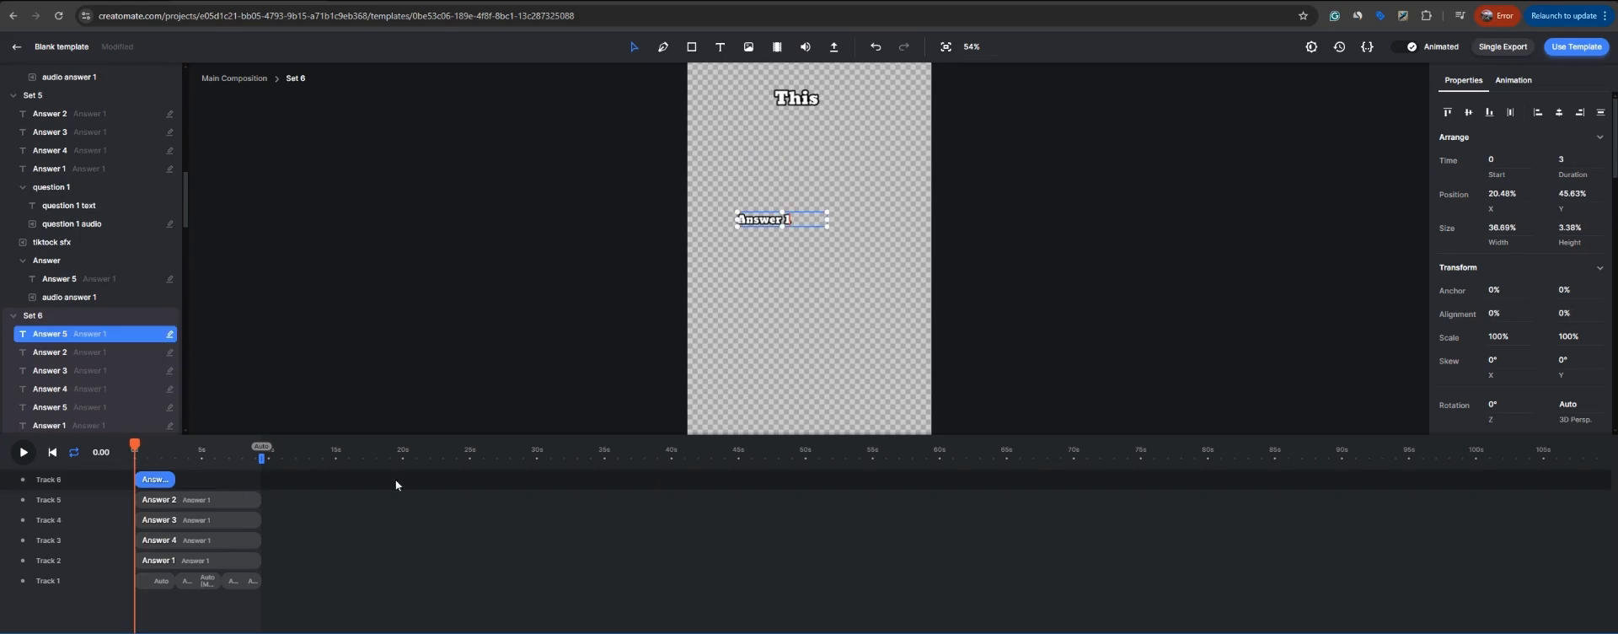
Step: Return to the main composition, scrub through Set 6 into Set 7 to check the answer texts, and select Set 7
click(74, 321)
click(877, 449)
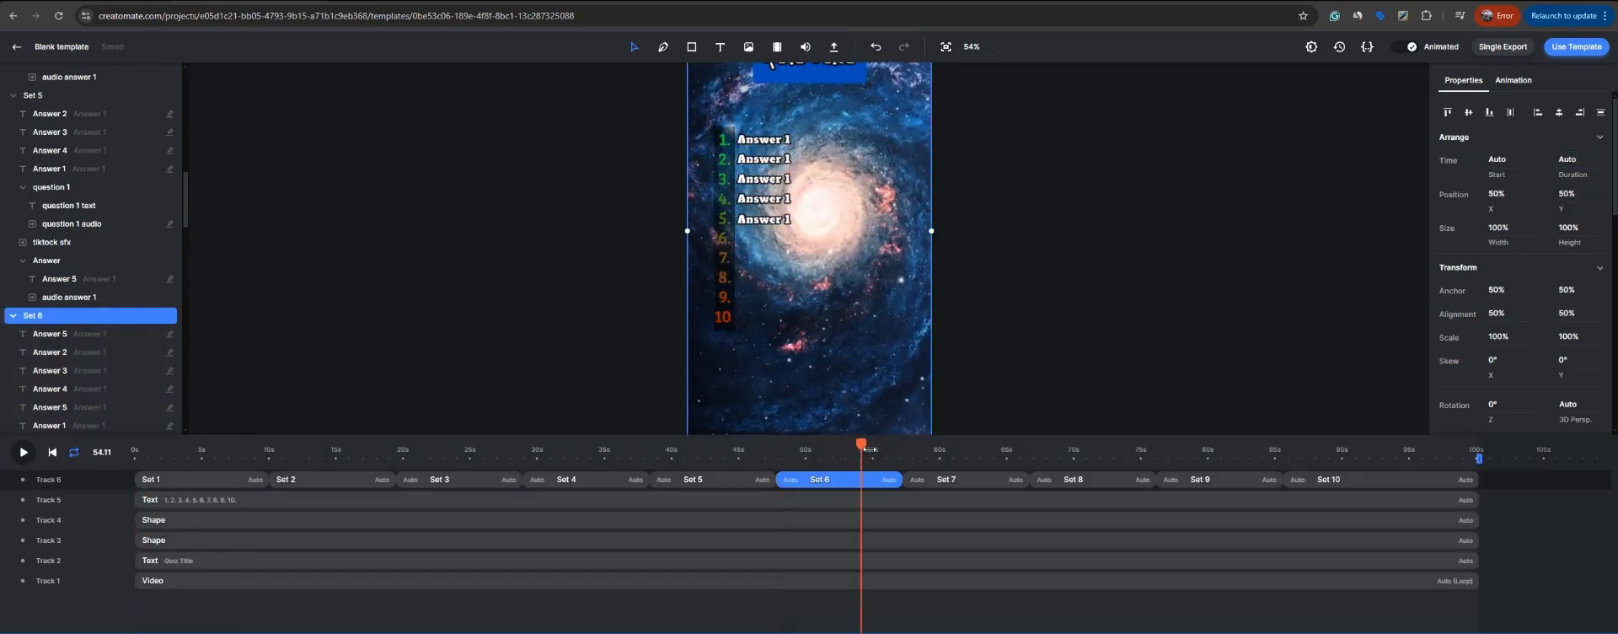
drag(877, 450, 917, 450)
click(942, 487)
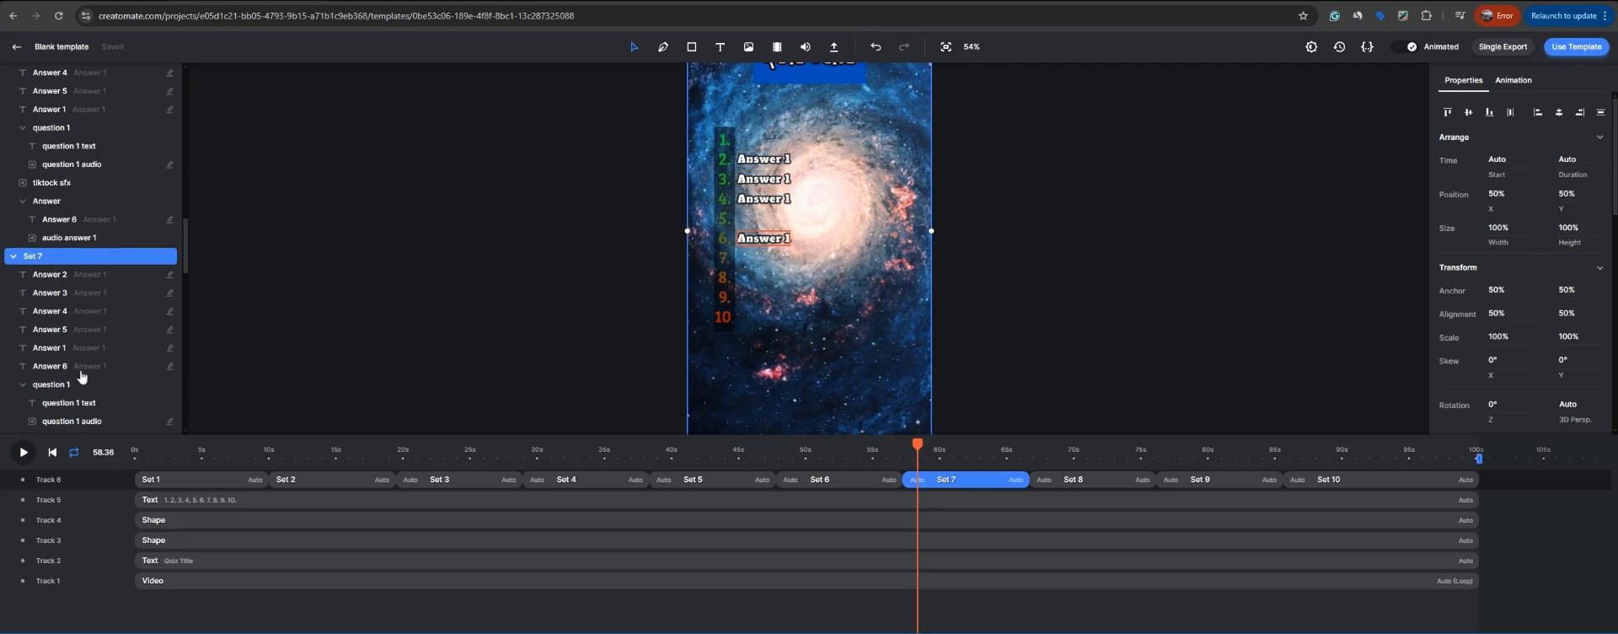
Step: Paste the Answer 5 text at the start of the Set 7 composition and scrub its timeline to check the answers
click(81, 369)
click(80, 366)
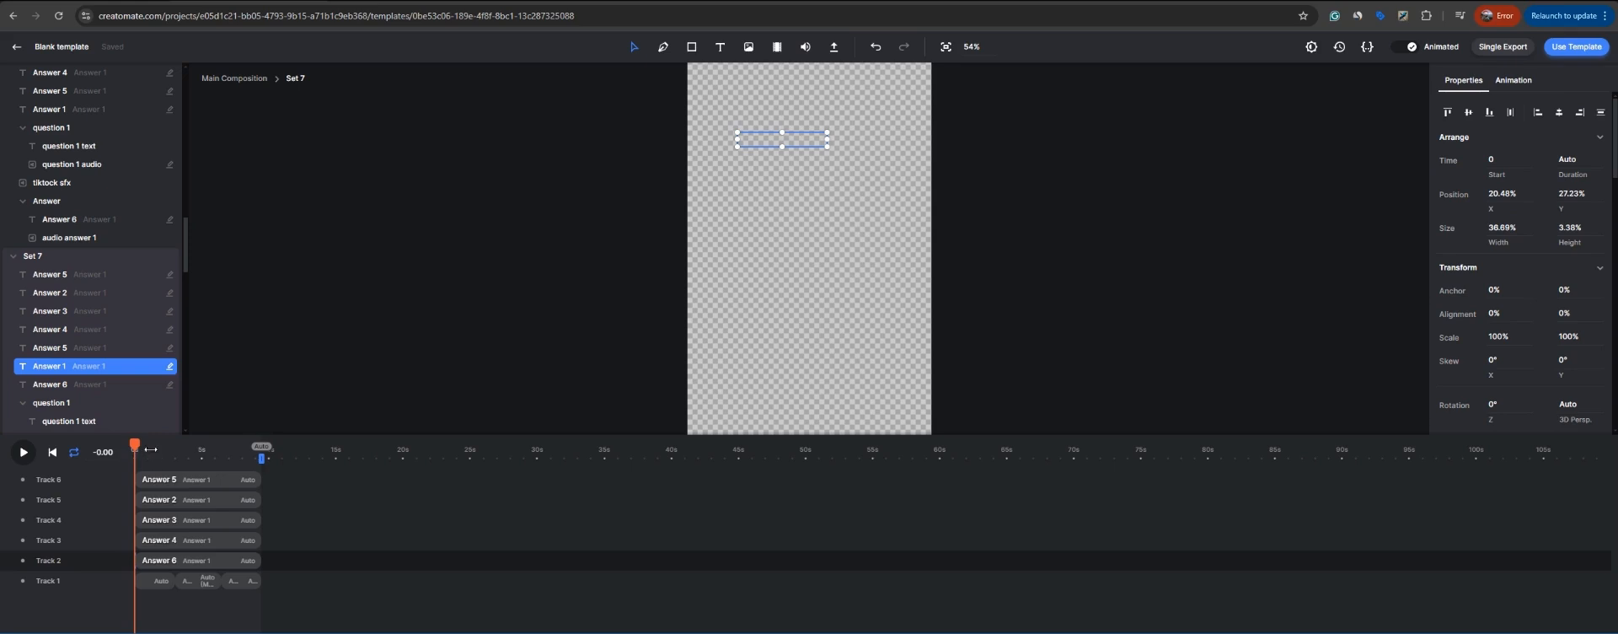
drag(135, 444, 184, 449)
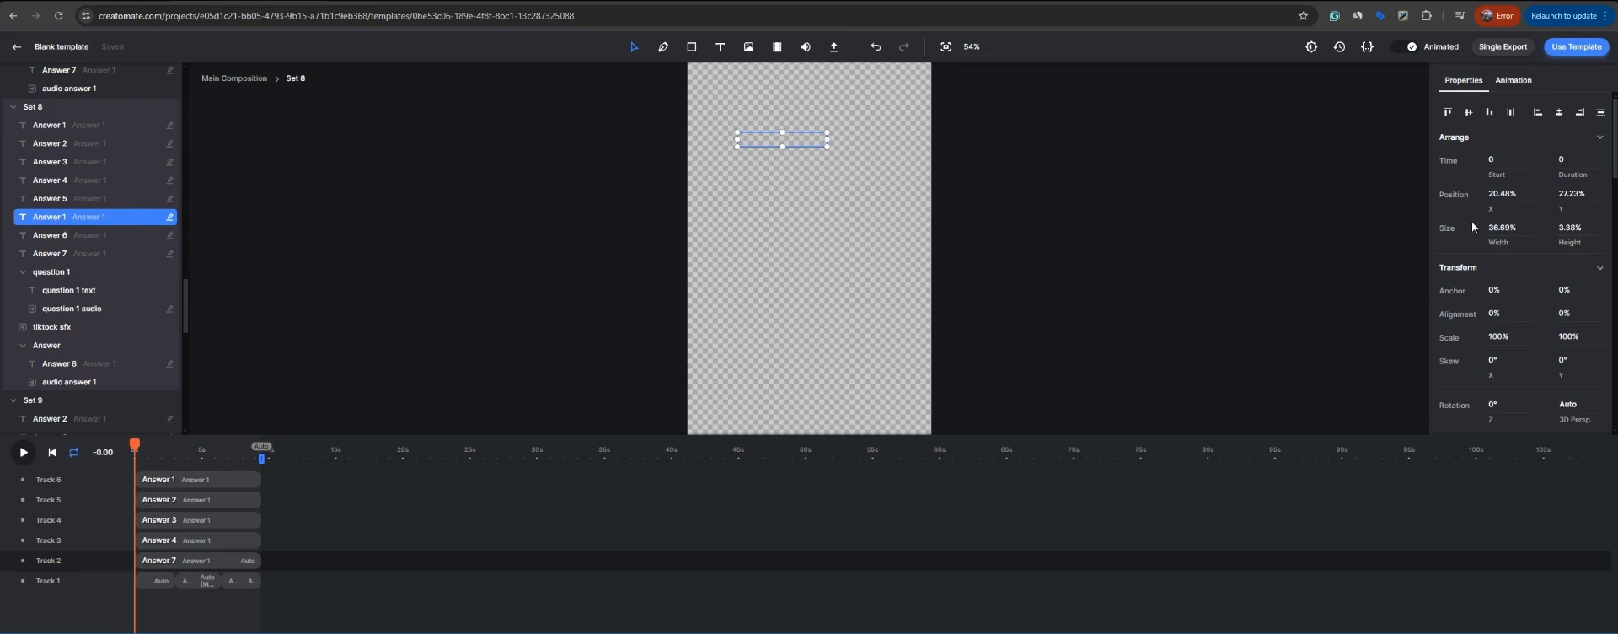
Step: Set the duration of Set 8's Answer 1 text to Auto and check the answers at about 2 seconds
click(1573, 157)
key(BackSpace)
text(Auto)
click(163, 455)
click(758, 221)
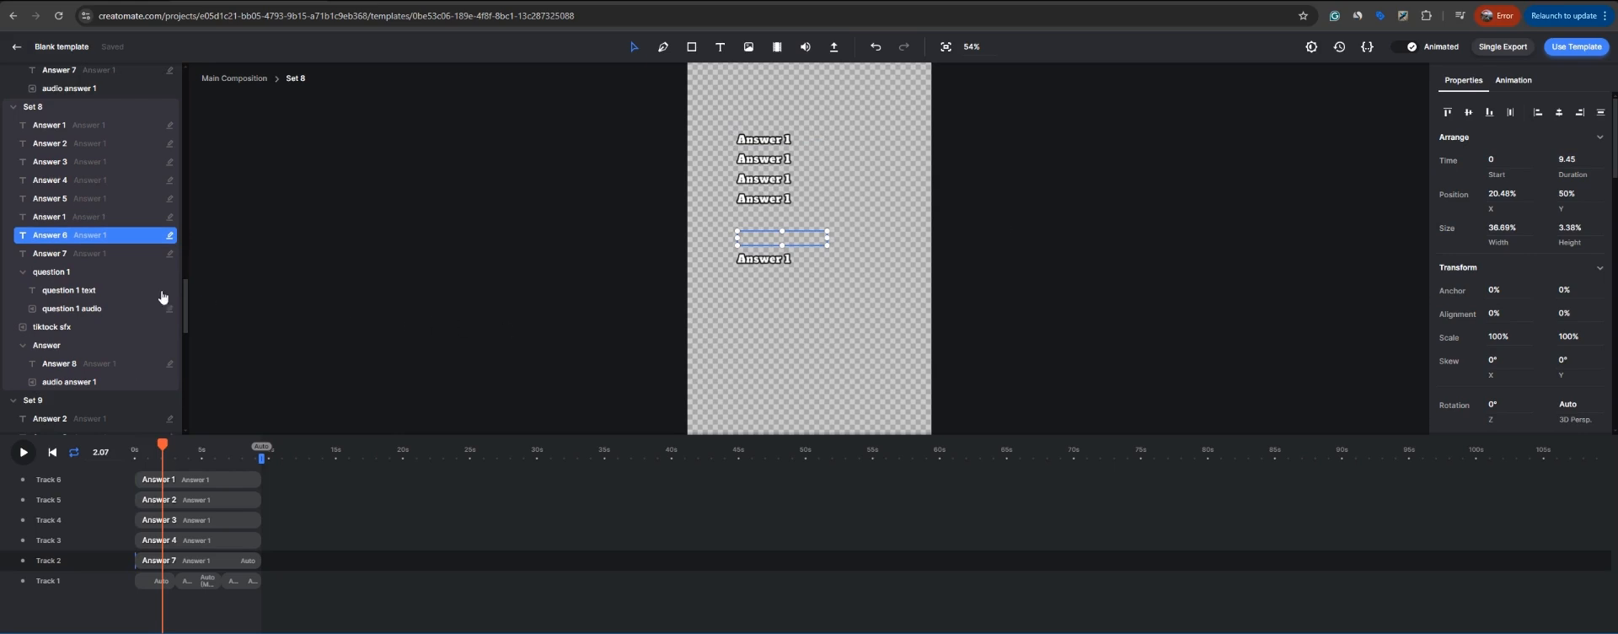
Step: Select all eight answer texts at the start of Set 8 and set their duration to Auto
shift+click(80, 252)
shift+click(88, 217)
shift+click(87, 201)
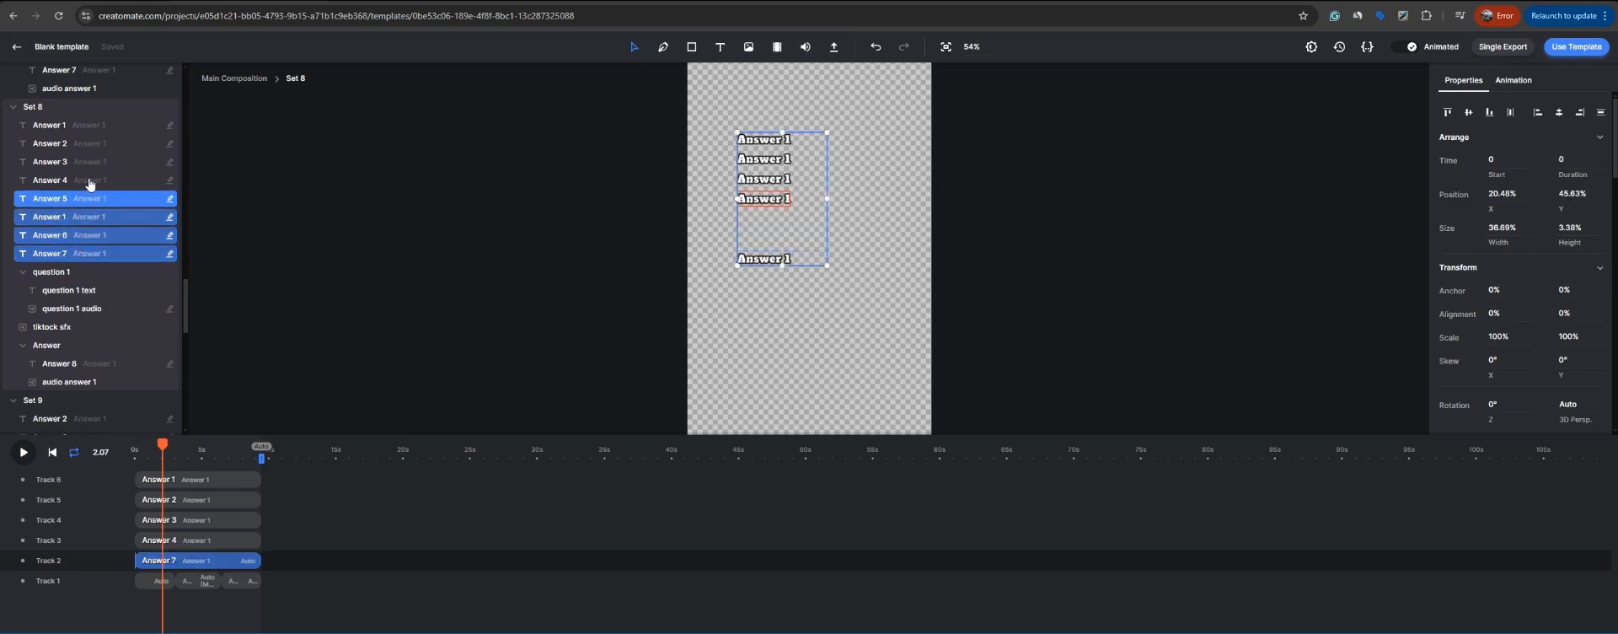
shift+click(89, 179)
shift+click(91, 161)
shift+click(92, 144)
shift+click(93, 126)
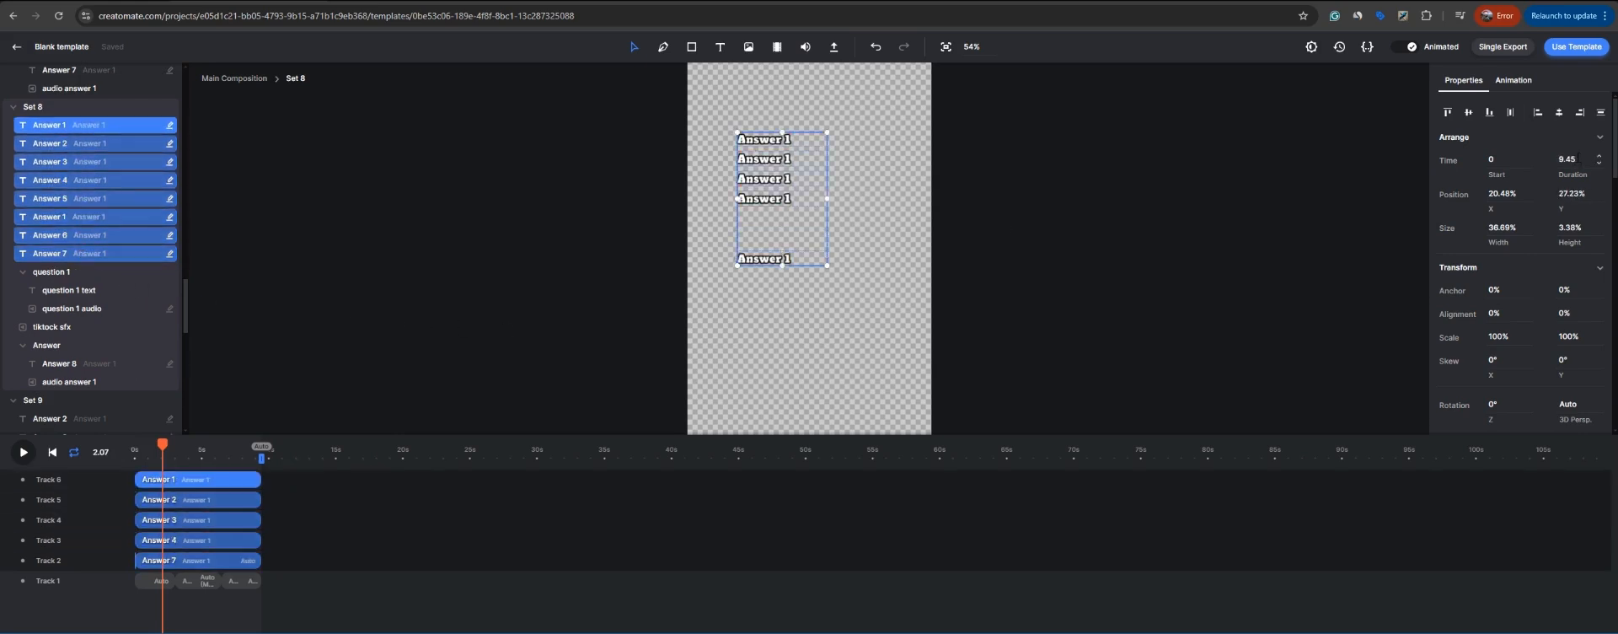
click(1572, 159)
text(auto)
key(Return)
click(266, 540)
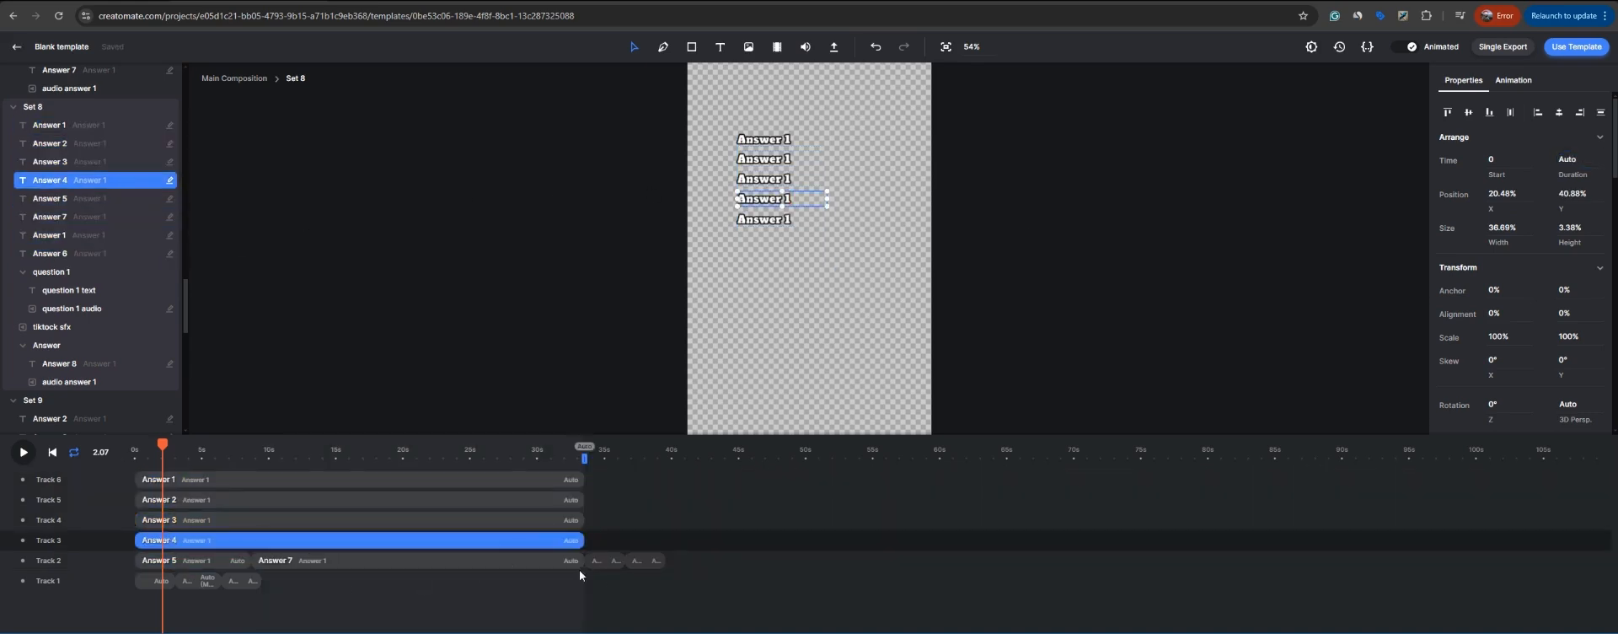
click(607, 565)
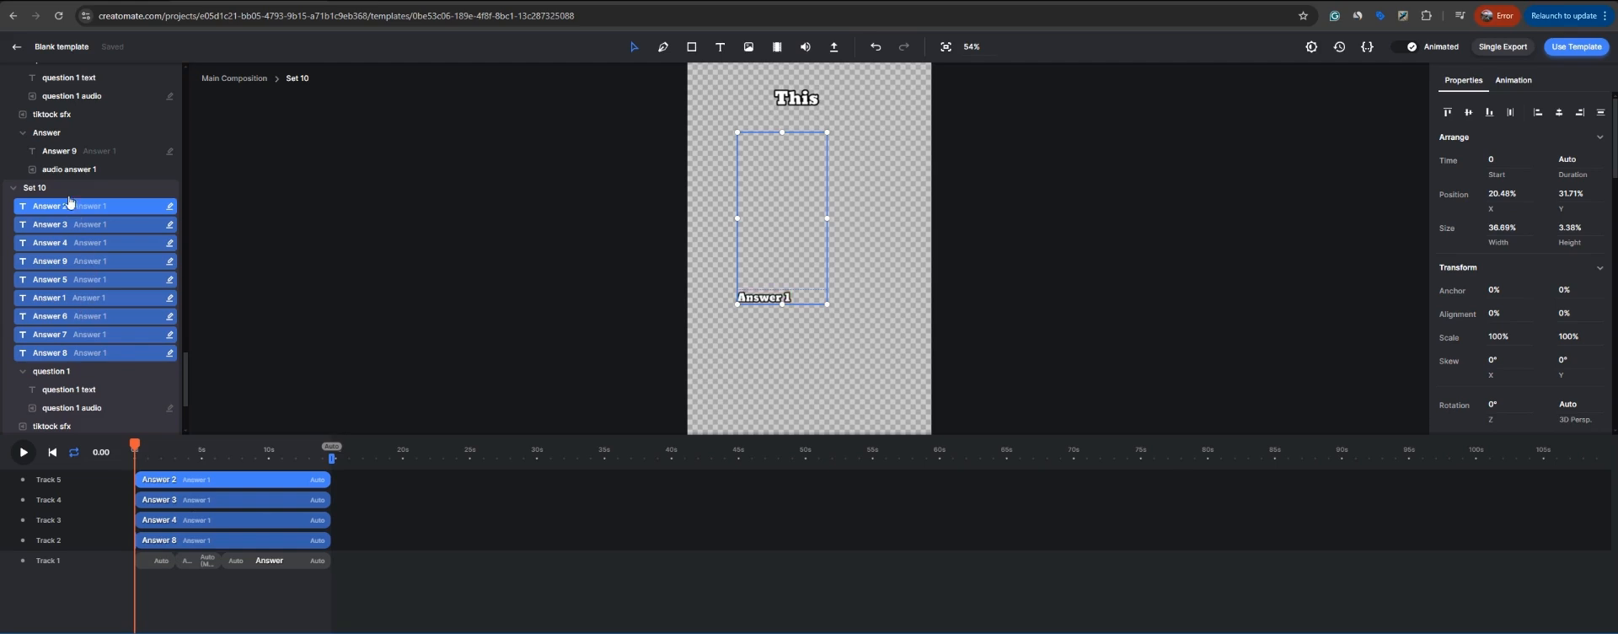
Step: Set the duration of all nine selected answer texts in Set 10 to 3 seconds
scroll(71, 248, down, 1)
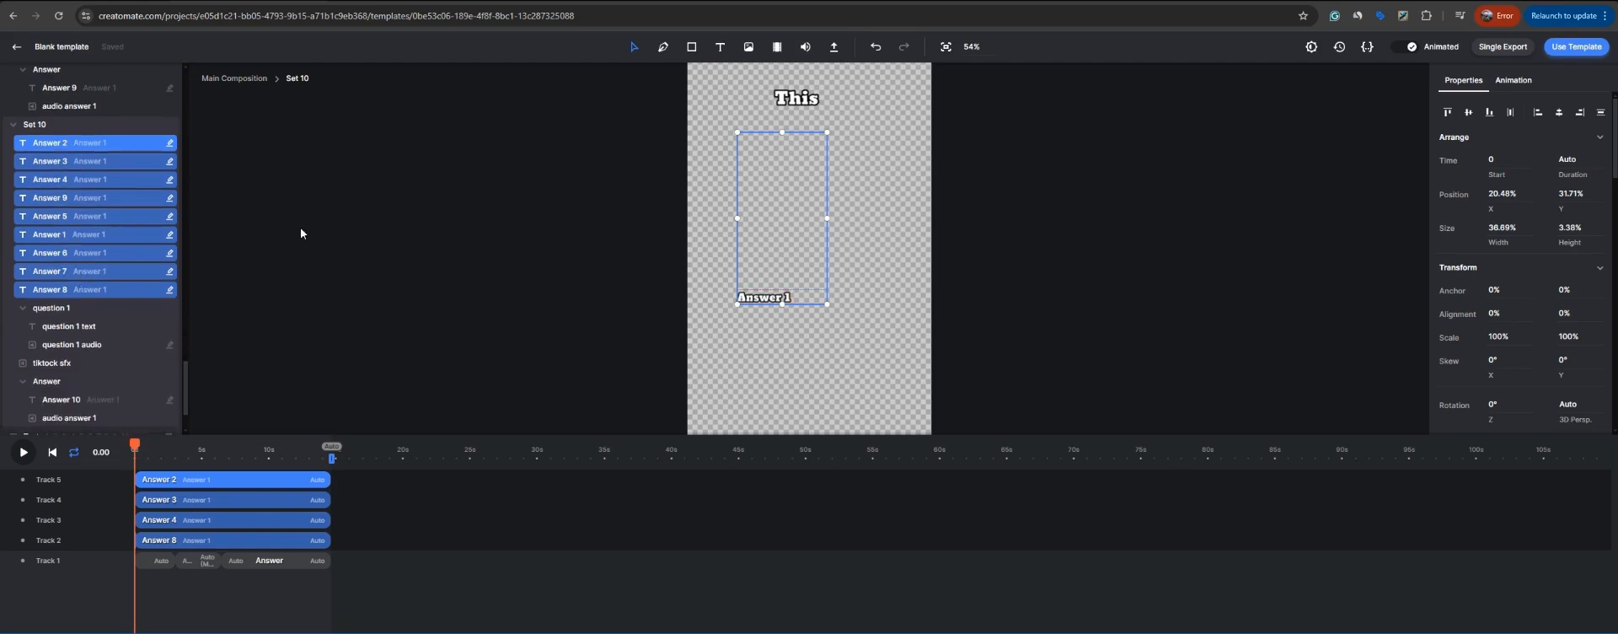
click(1583, 156)
text(3)
key(Return)
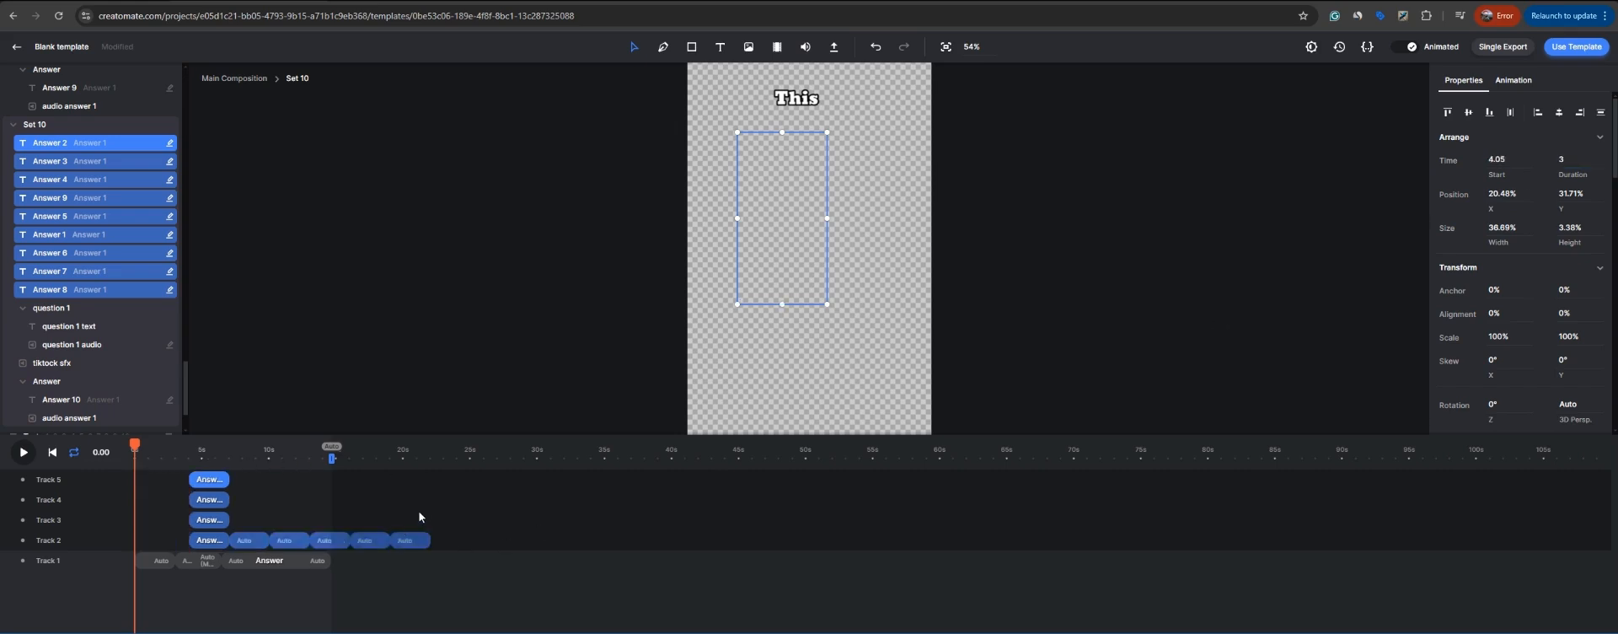
Step: Move the answer clips that follow one another on Set 10's Track 2 onto separate tracks of their own
click(252, 539)
drag(247, 542, 228, 460)
drag(250, 600, 227, 460)
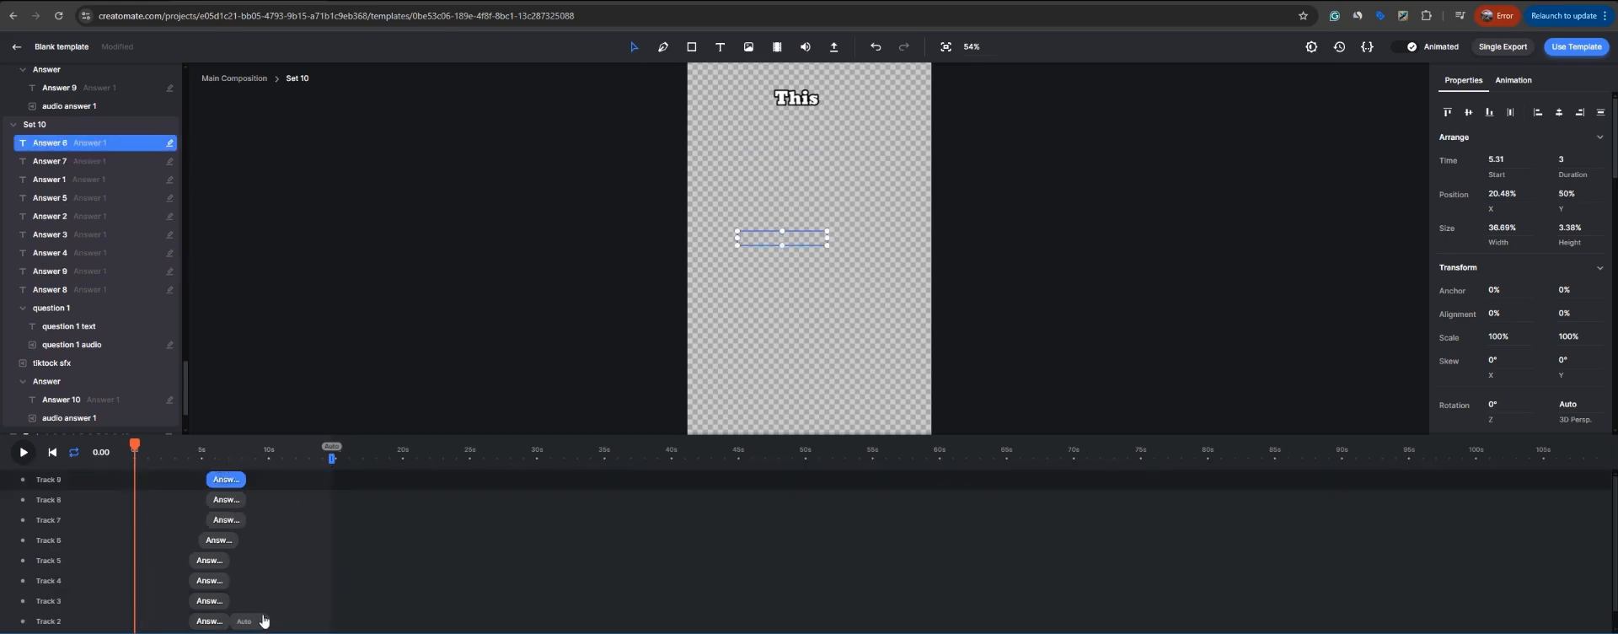
drag(274, 628, 170, 462)
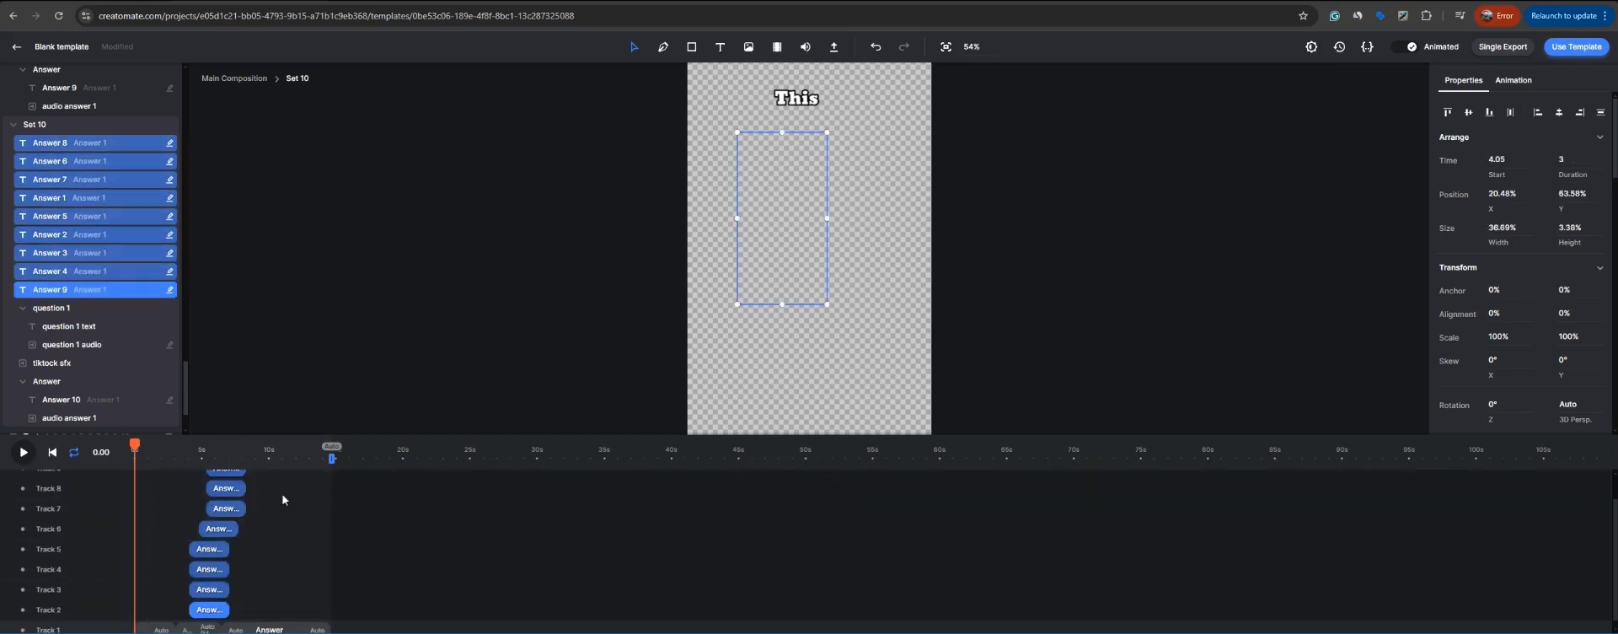
Step: Set the start time of all nine answer texts in Set 10 to 0 and their duration to Auto
scroll(290, 499, up, 1)
click(1507, 159)
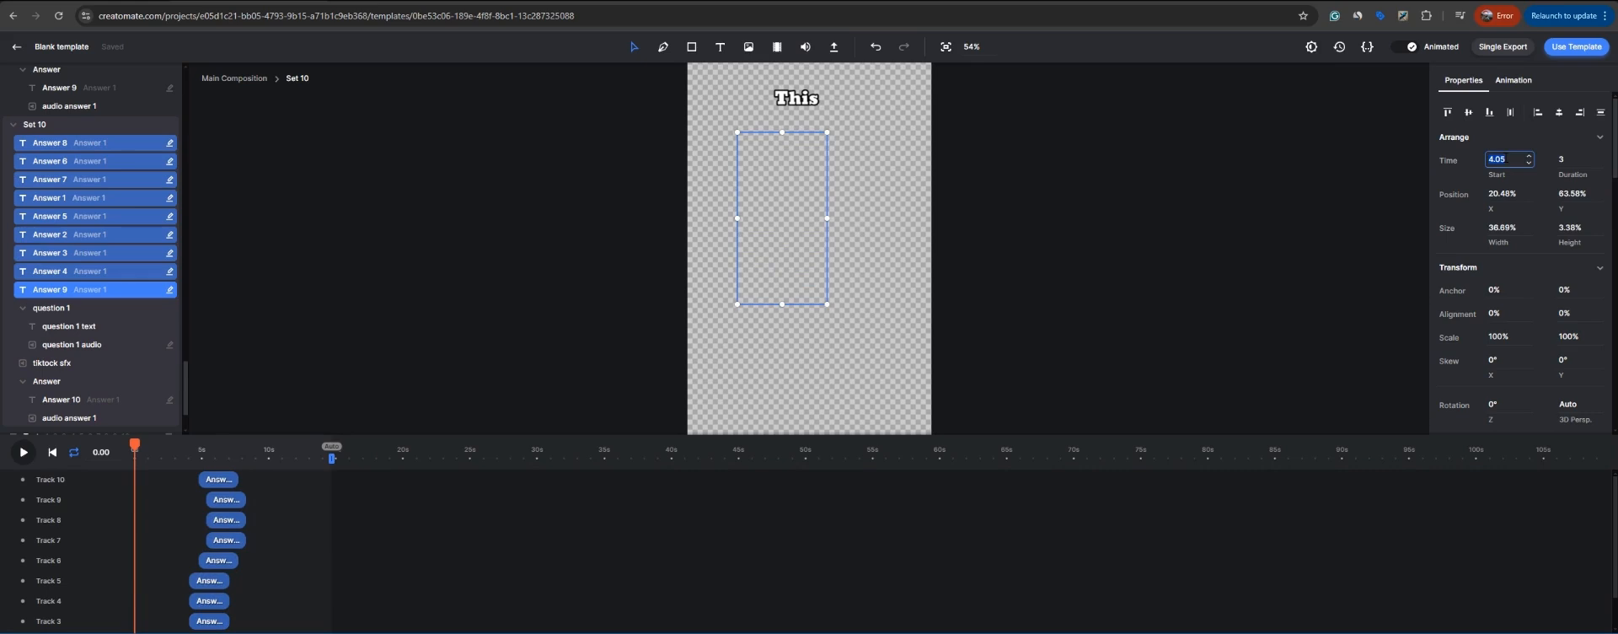
key(Tab)
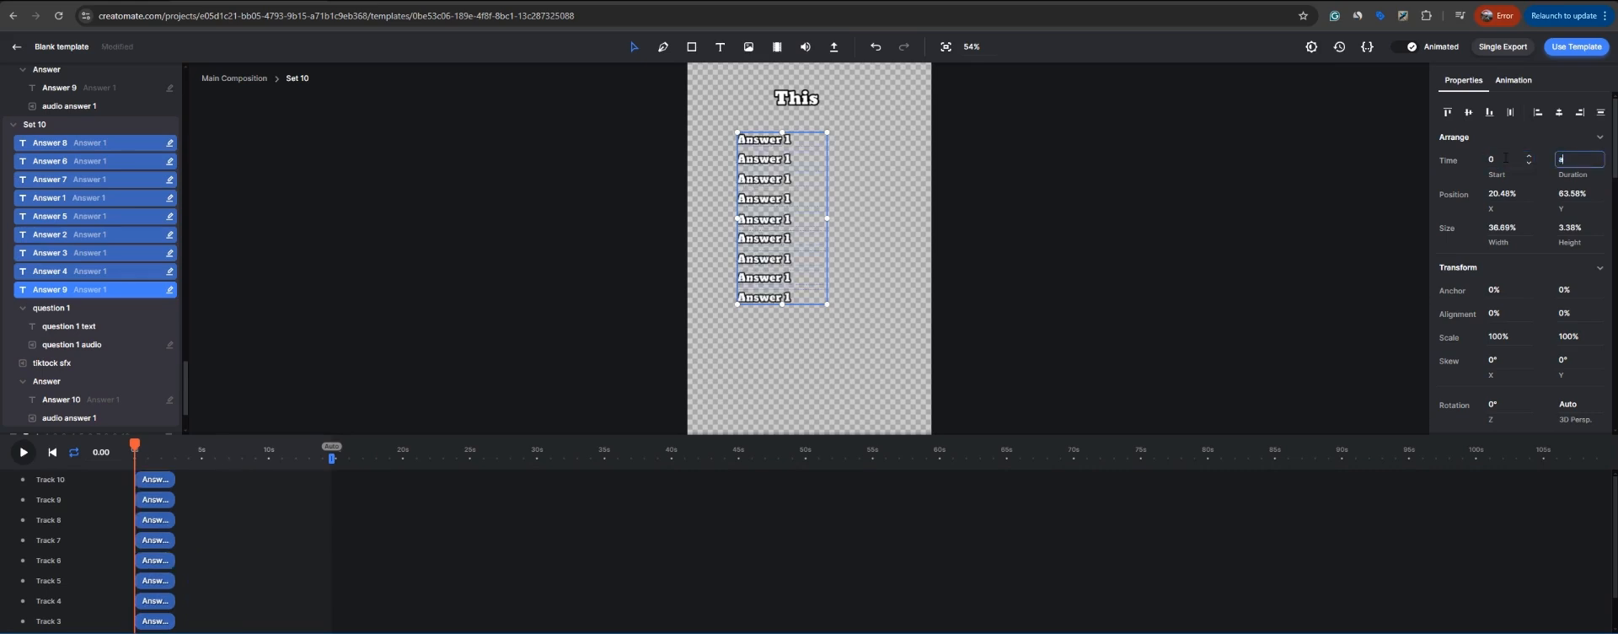
key(Return)
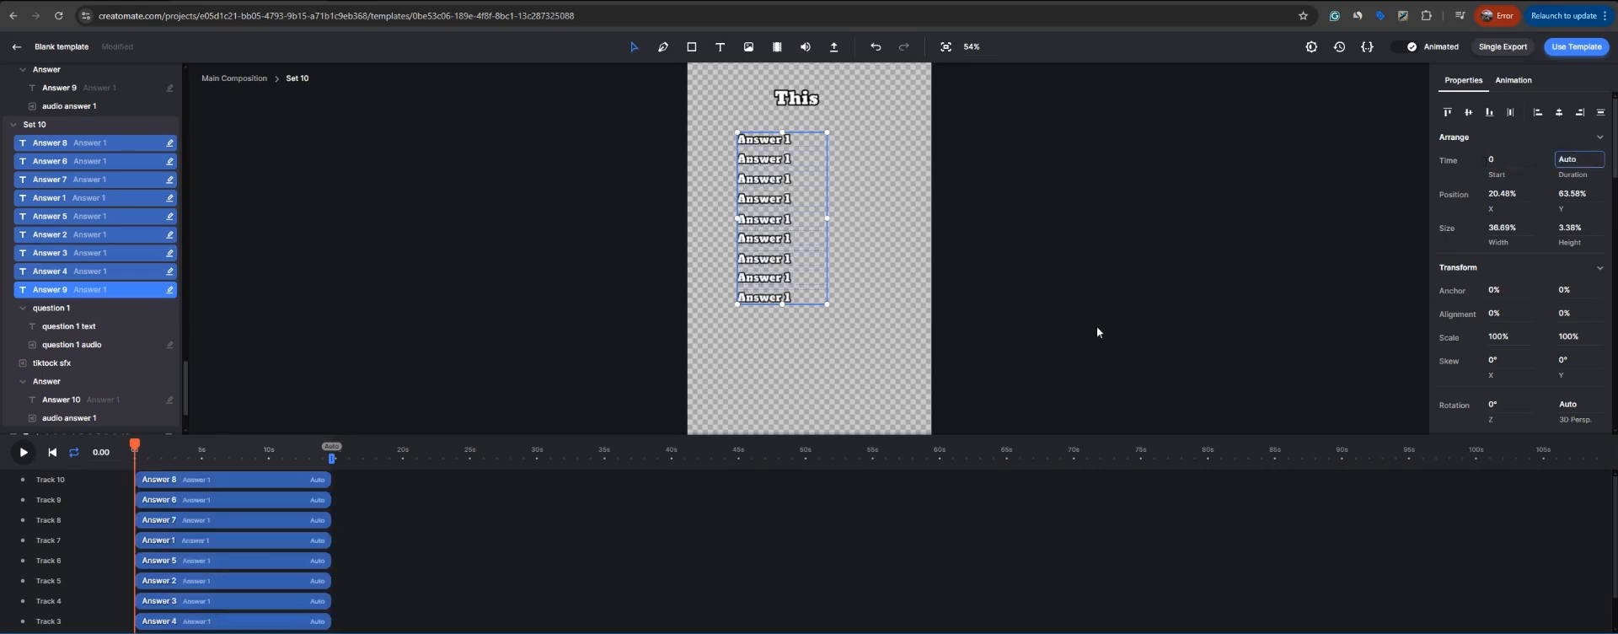
Step: Return to the main composition and scrub back through the sets from Set 10 to check the answer texts
click(377, 531)
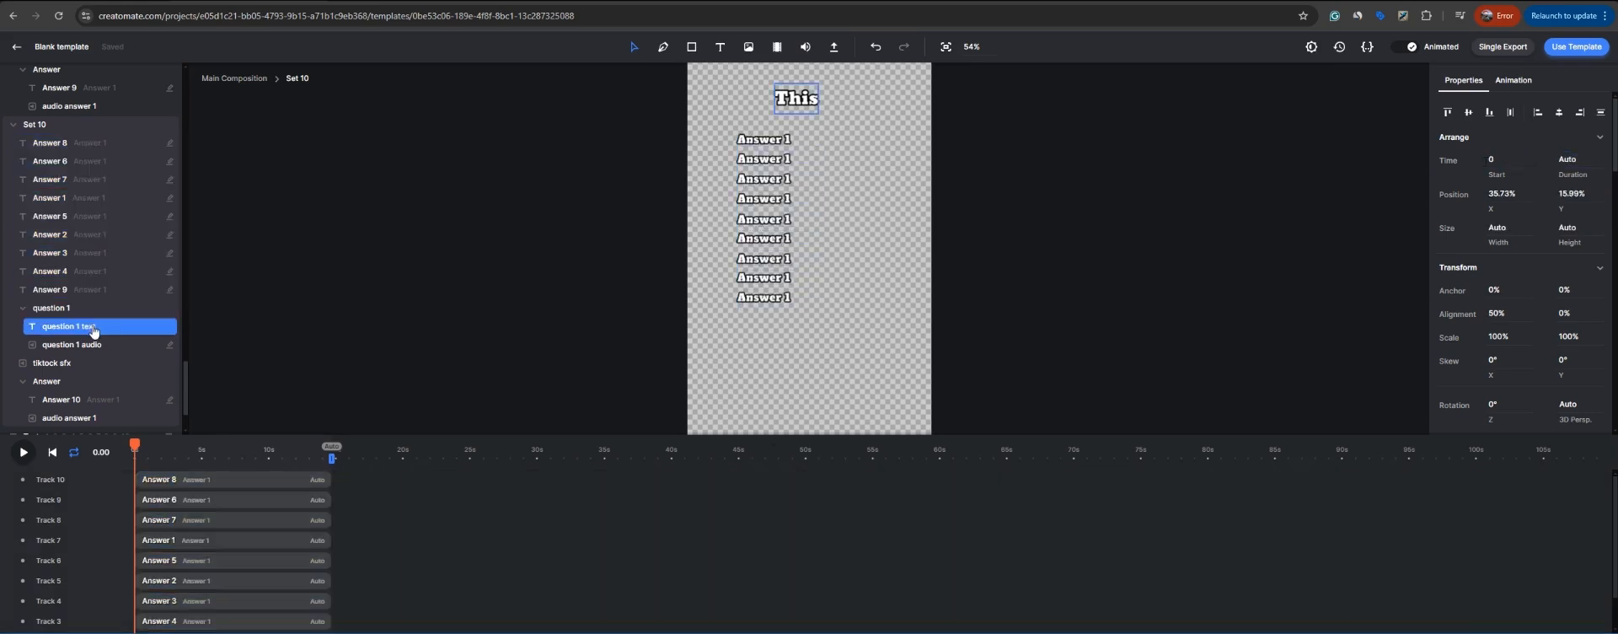
click(33, 127)
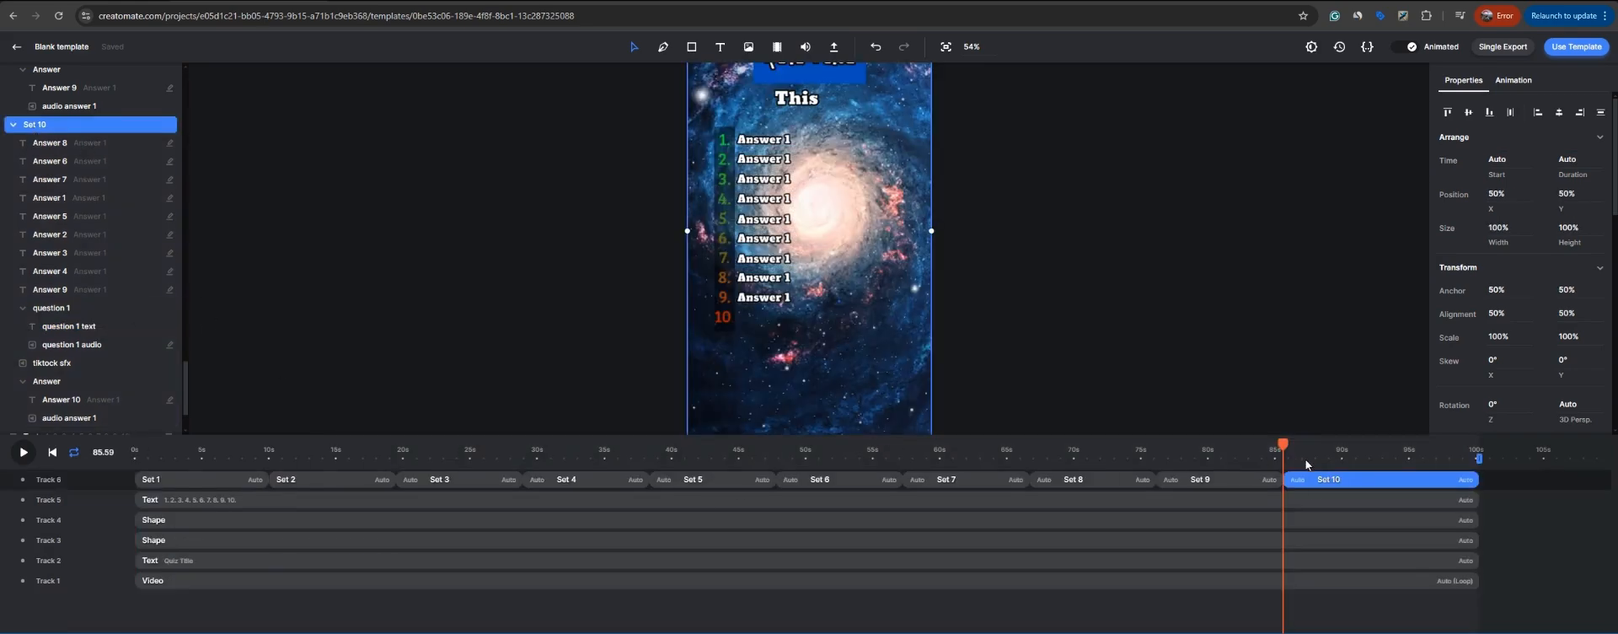
drag(1329, 454, 664, 460)
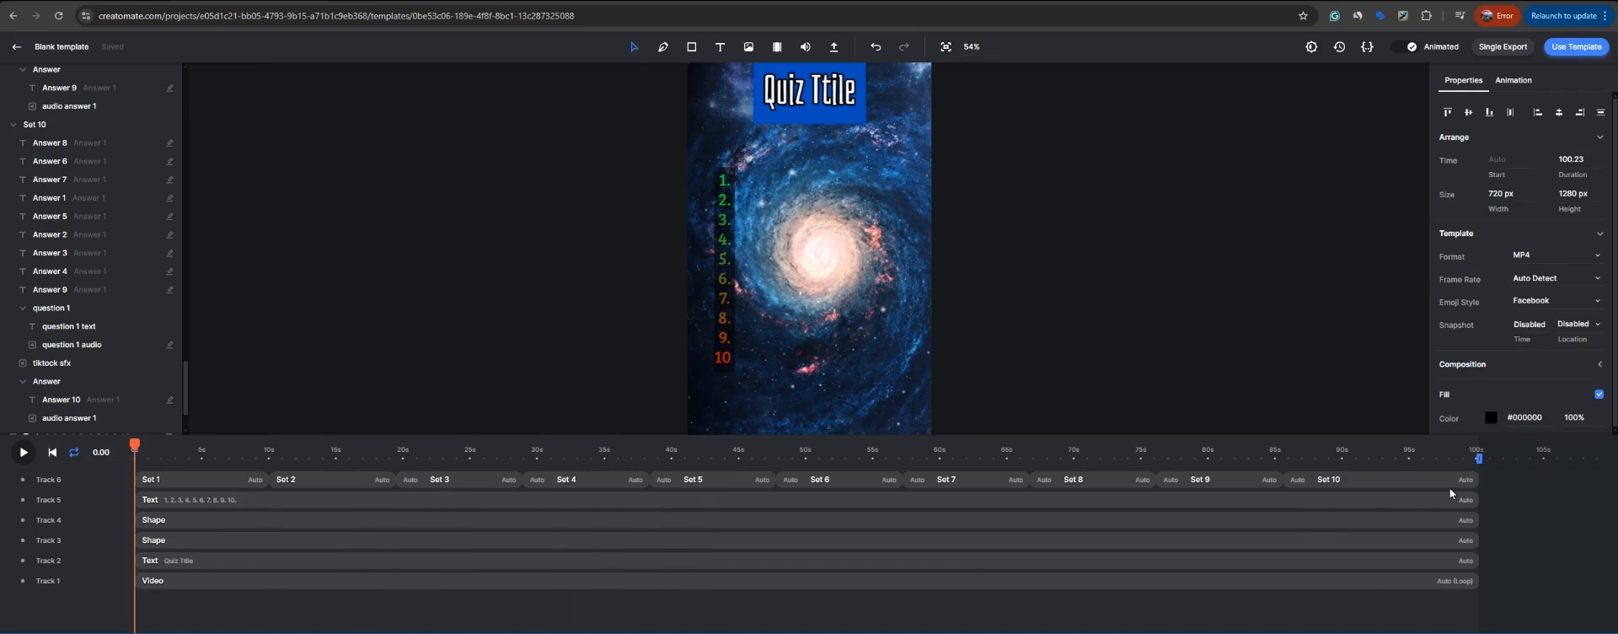
Step: Add an audio element directly after Set 10 on Track 6 and place the playhead over it
click(1494, 455)
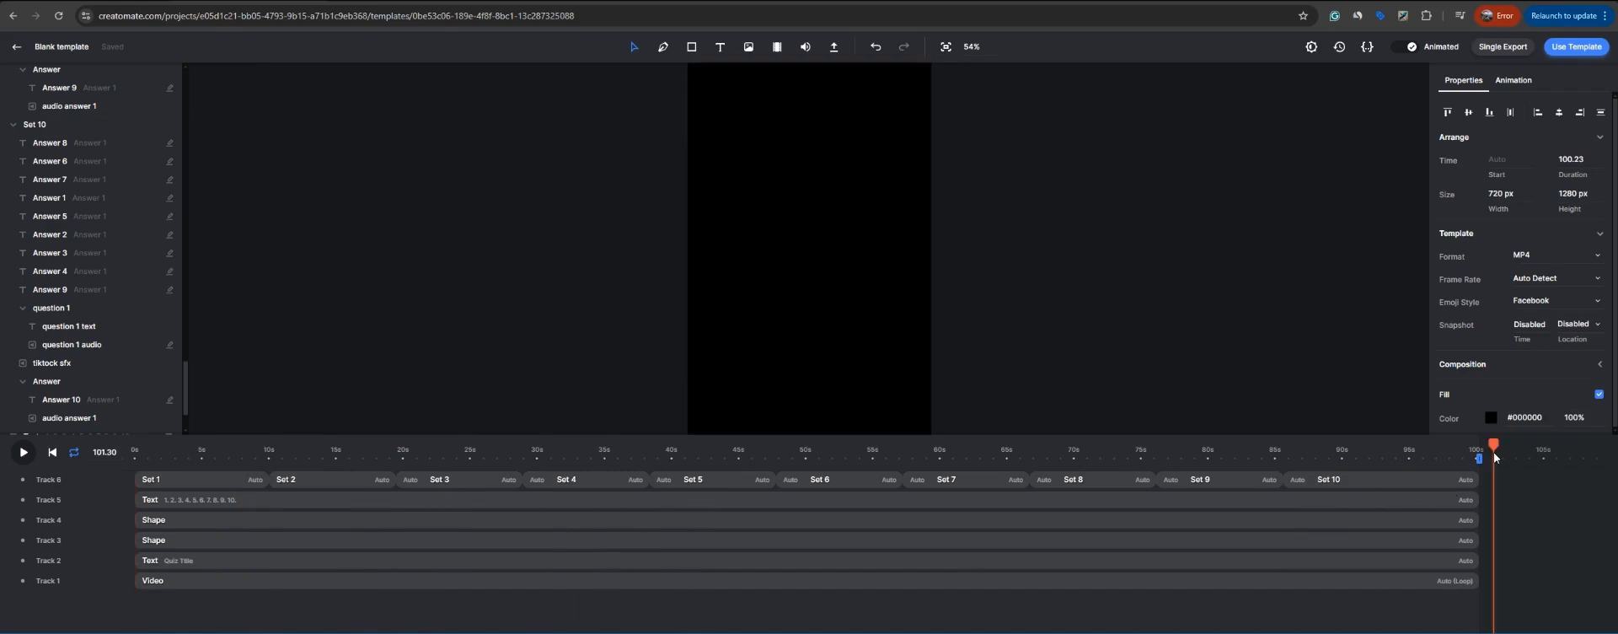
click(805, 48)
drag(1522, 483, 1437, 482)
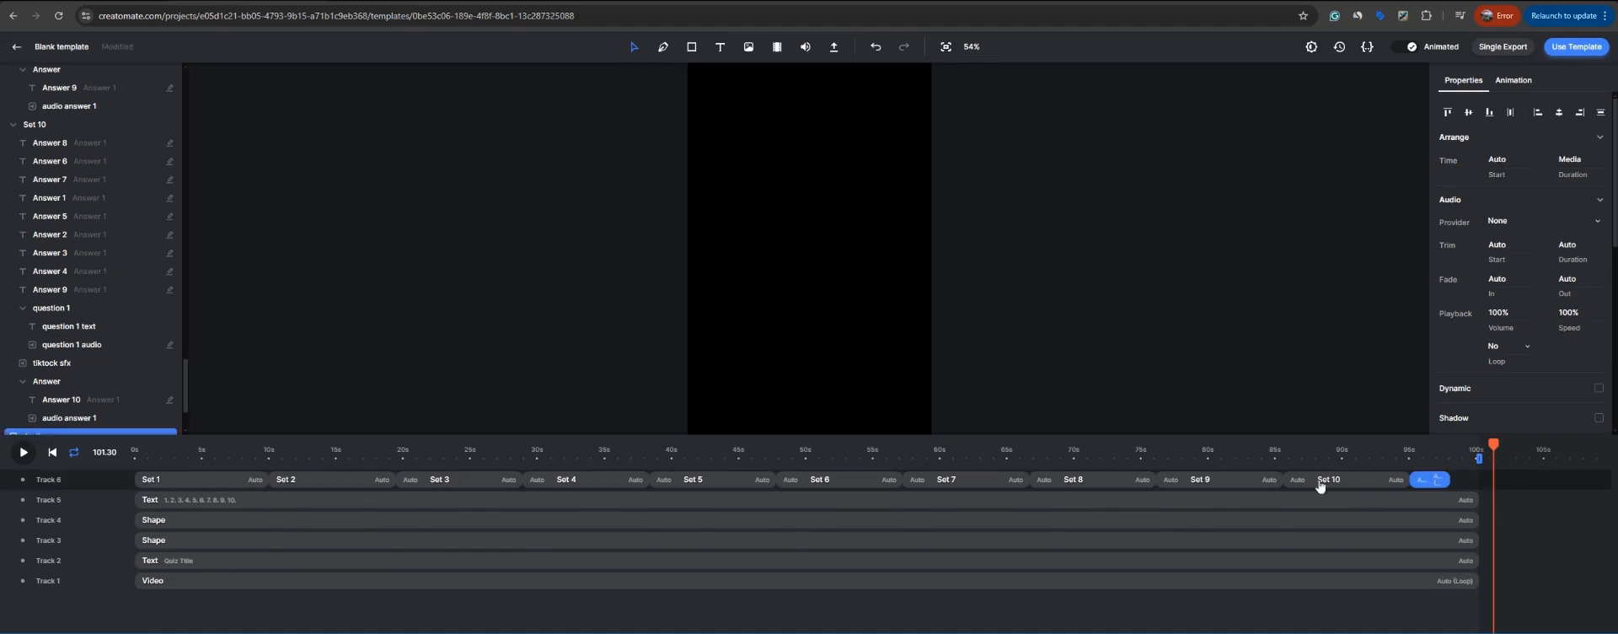
click(1322, 480)
click(1369, 452)
click(1427, 452)
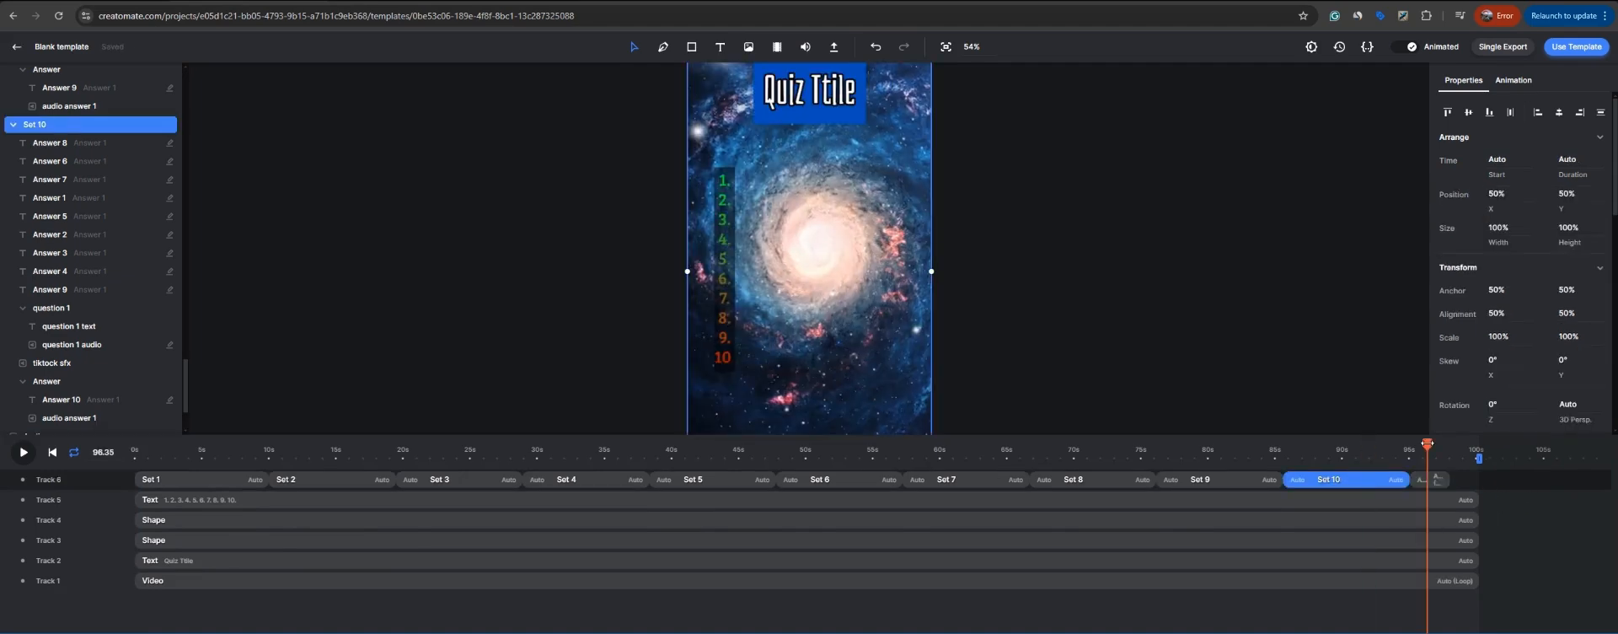
Step: Set the new audio element's provider to ElevenLabs and make it dynamic
click(1436, 480)
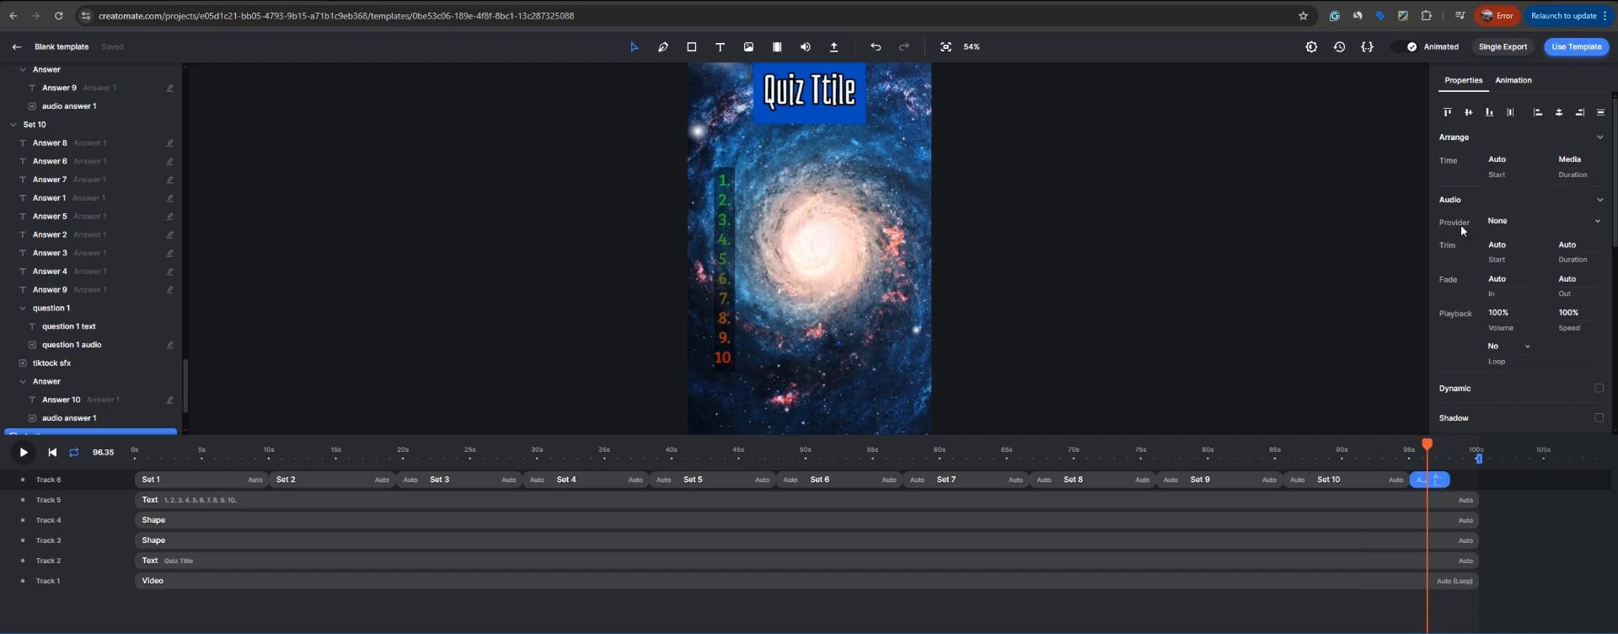
click(1572, 221)
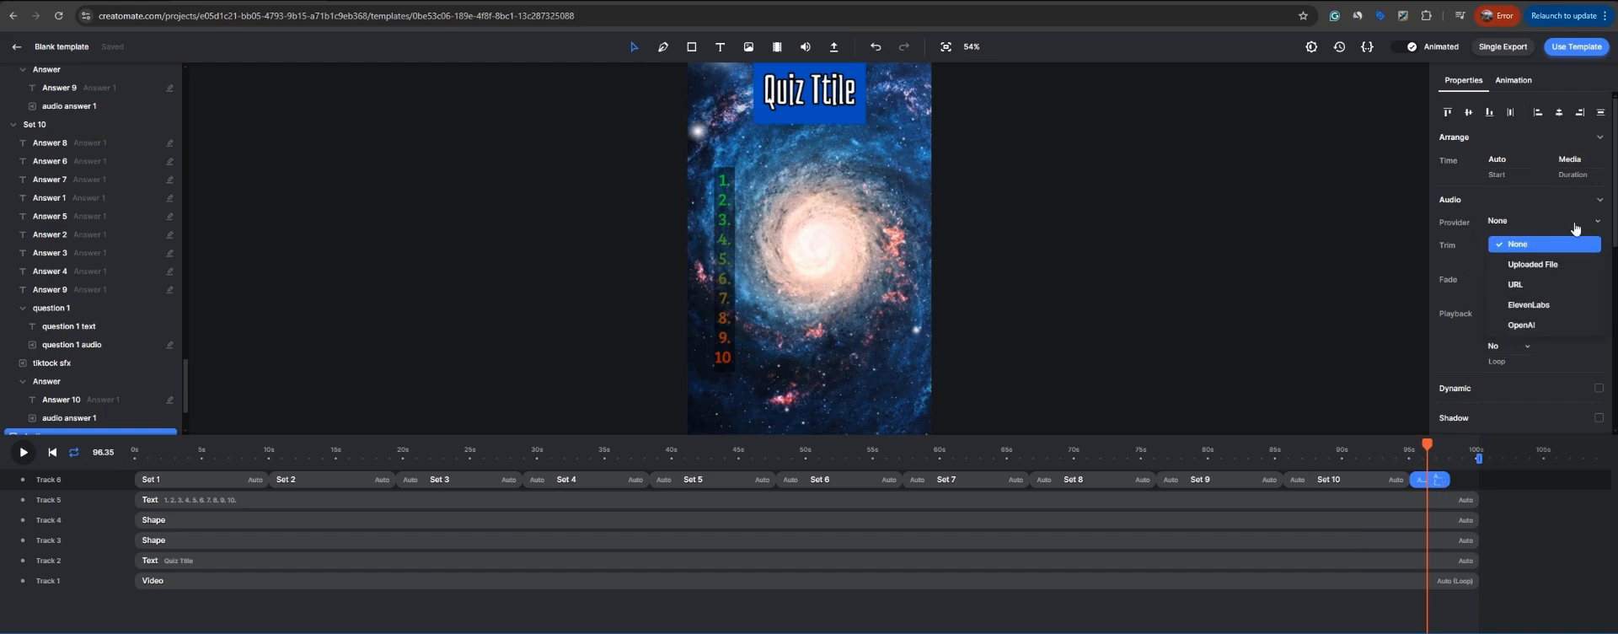
click(1546, 305)
scroll(1467, 274, down, 3)
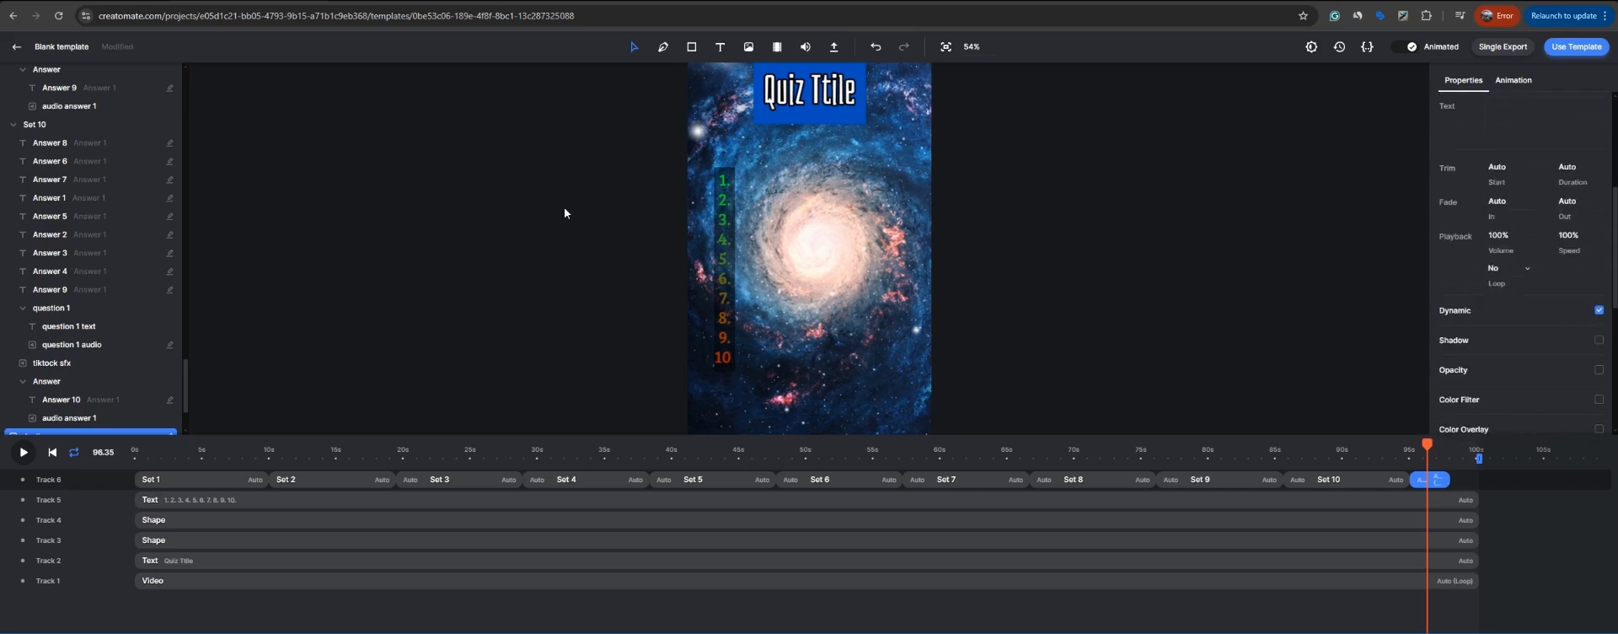
Step: Add a text element just below the quiz title and set its font to Alfa Slab One
click(720, 46)
click(780, 157)
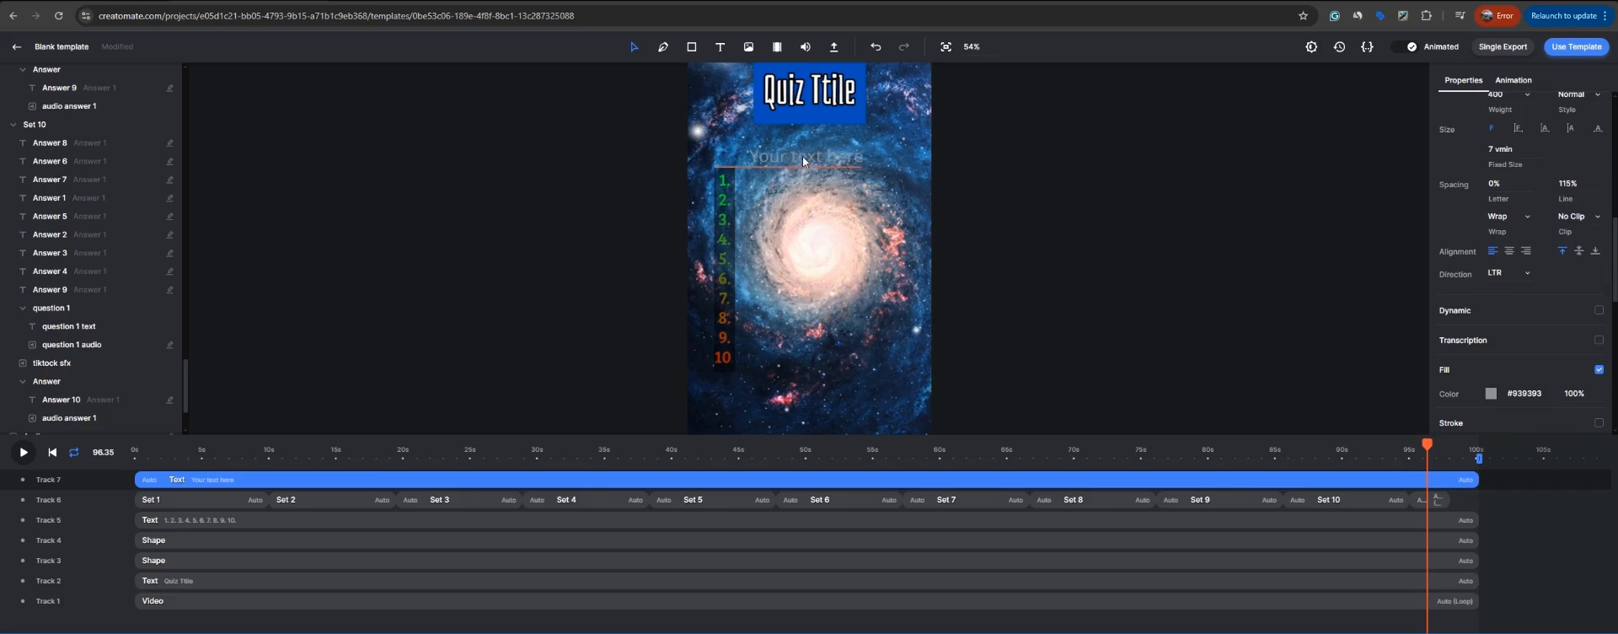
scroll(1473, 352, down, 3)
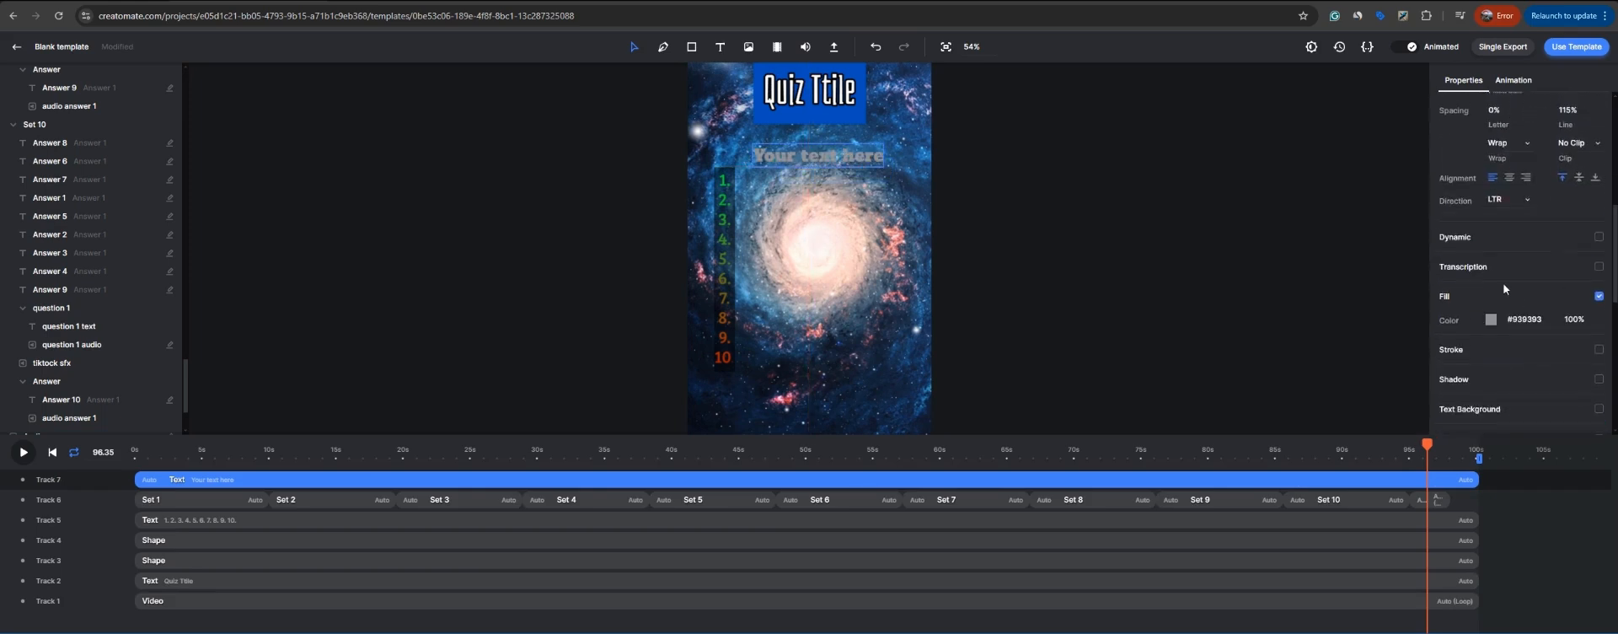
Step: Style the new text with a white fill and a 2 vmin #1e1e1e stroke, and enable its transcription
click(1454, 349)
scroll(1463, 330, down, 3)
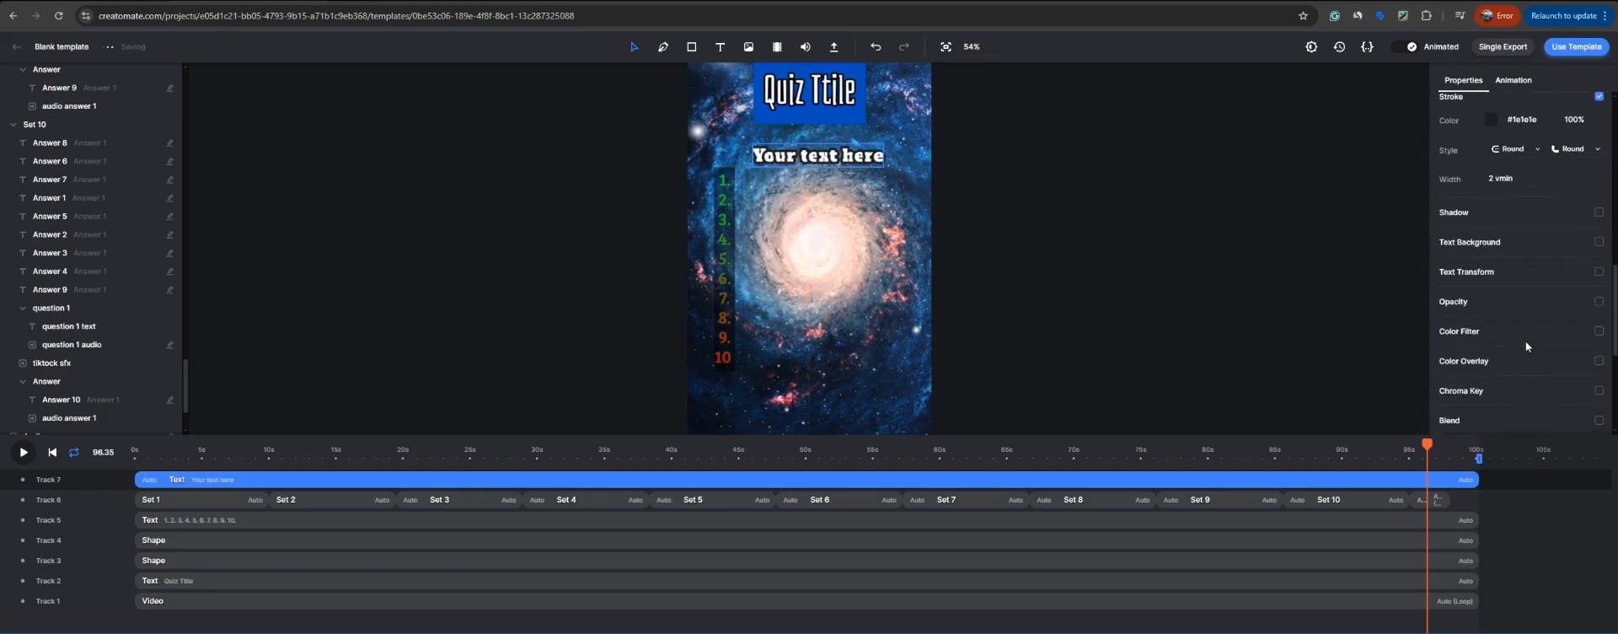
scroll(1602, 335, up, 4)
click(1600, 331)
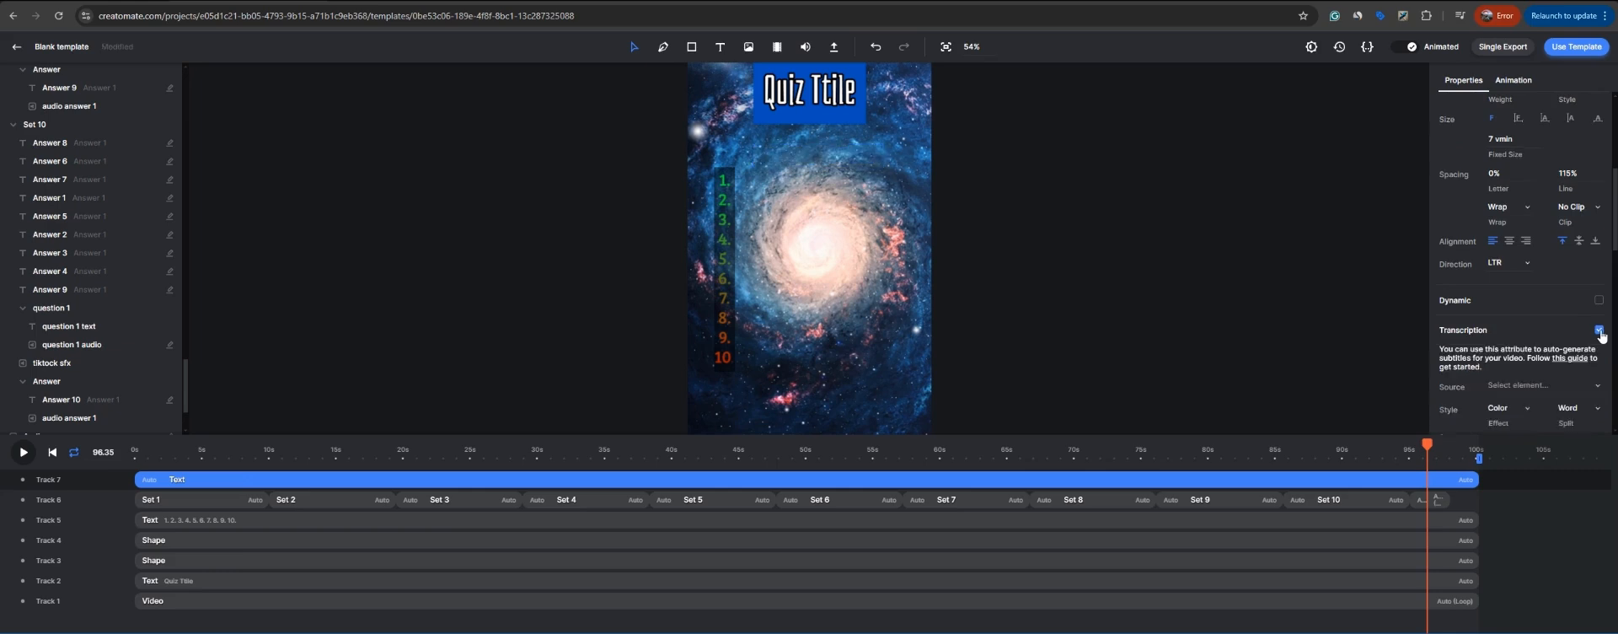
Step: Rename the audio element after Set 10 to "outro audio"
click(1437, 502)
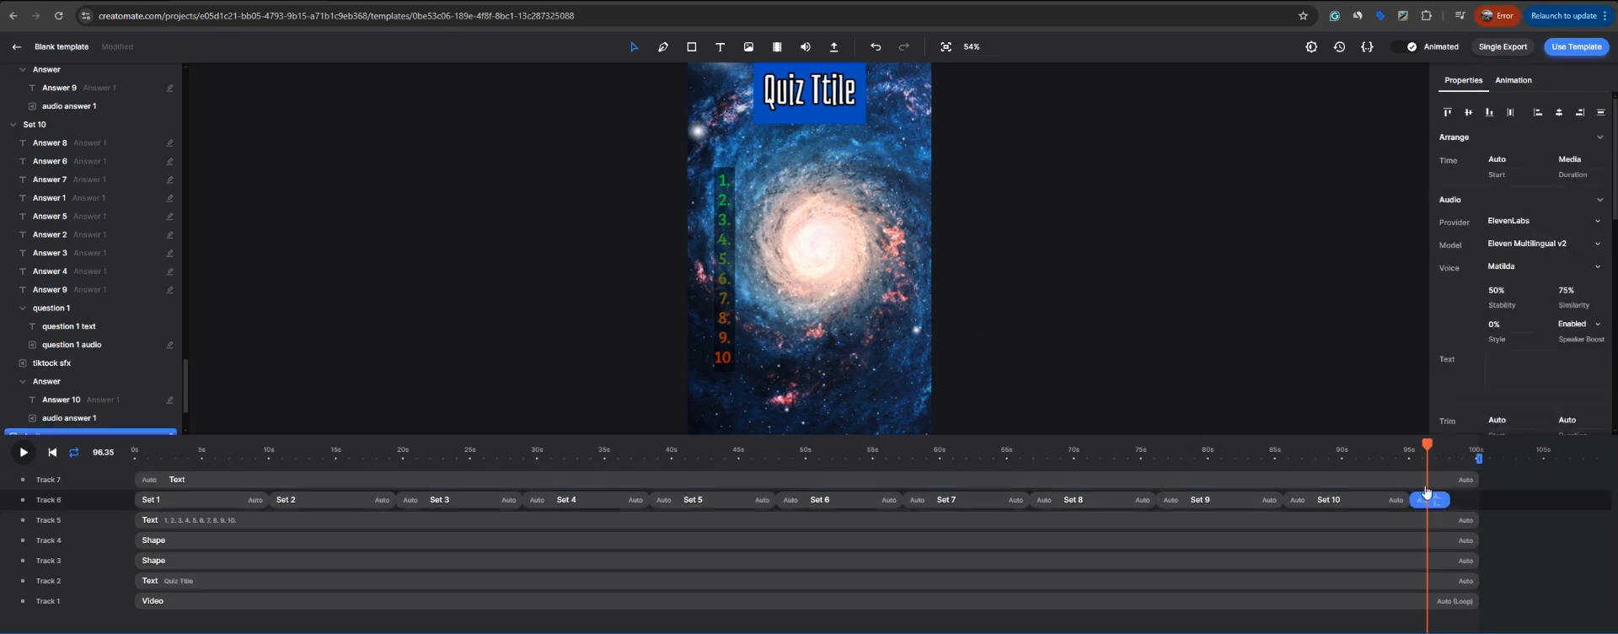
scroll(51, 347, down, 2)
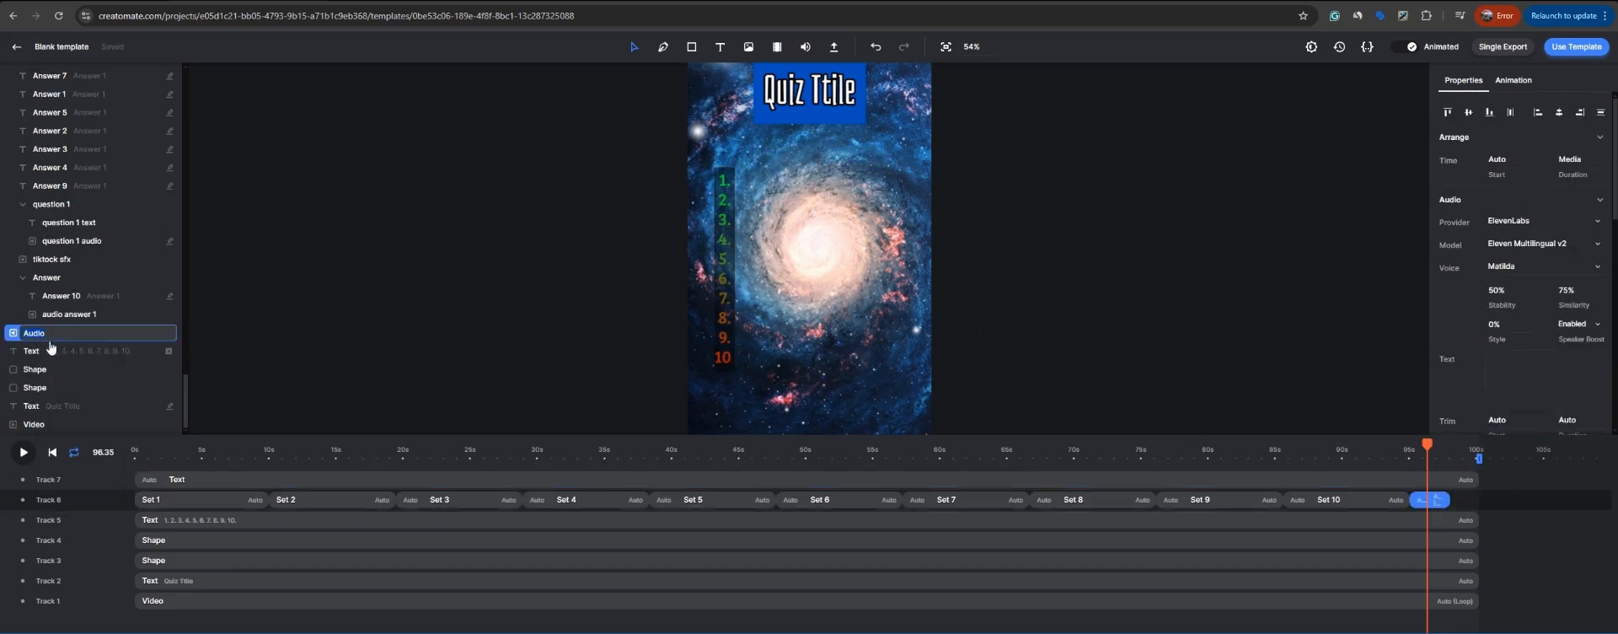
text(outro audio)
key(Return)
click(1433, 504)
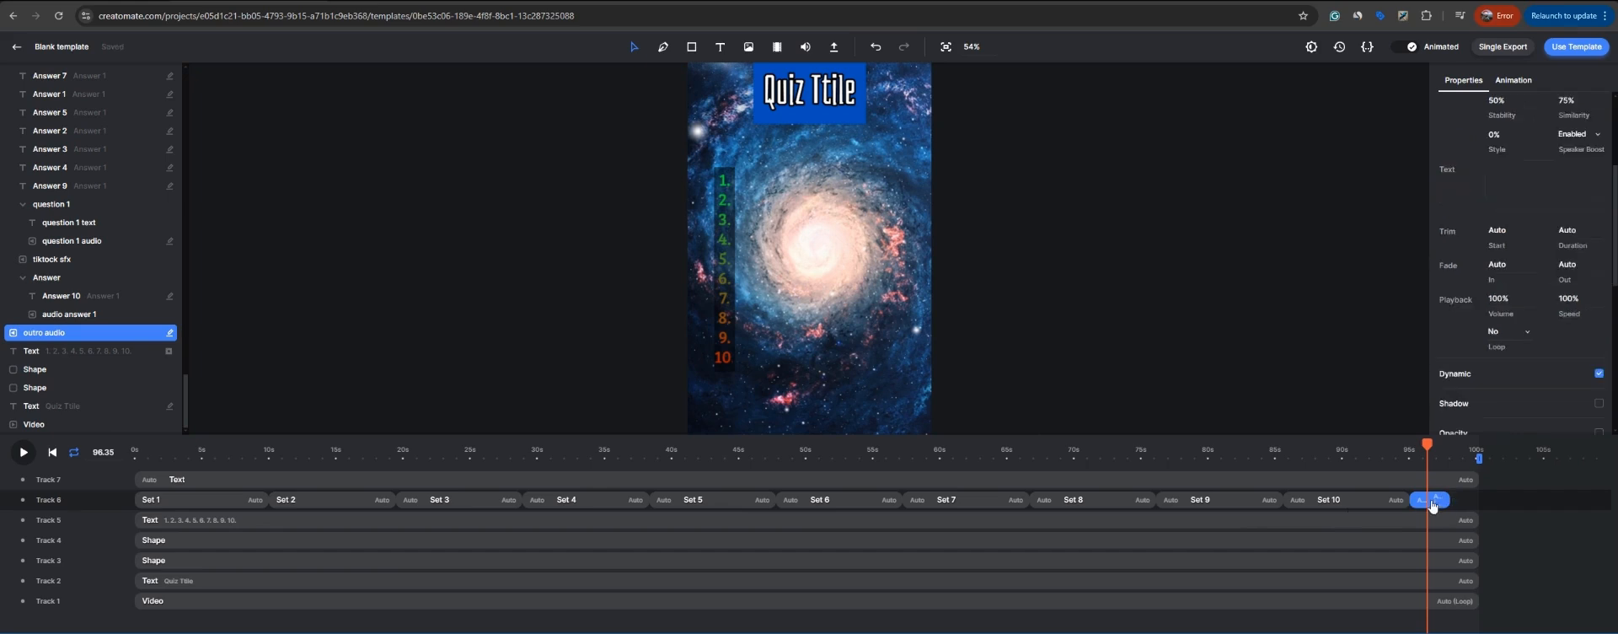
Step: Shorten the transcription text clip to start at 95.04 seconds above the outro audio, and select the outro audio
click(447, 481)
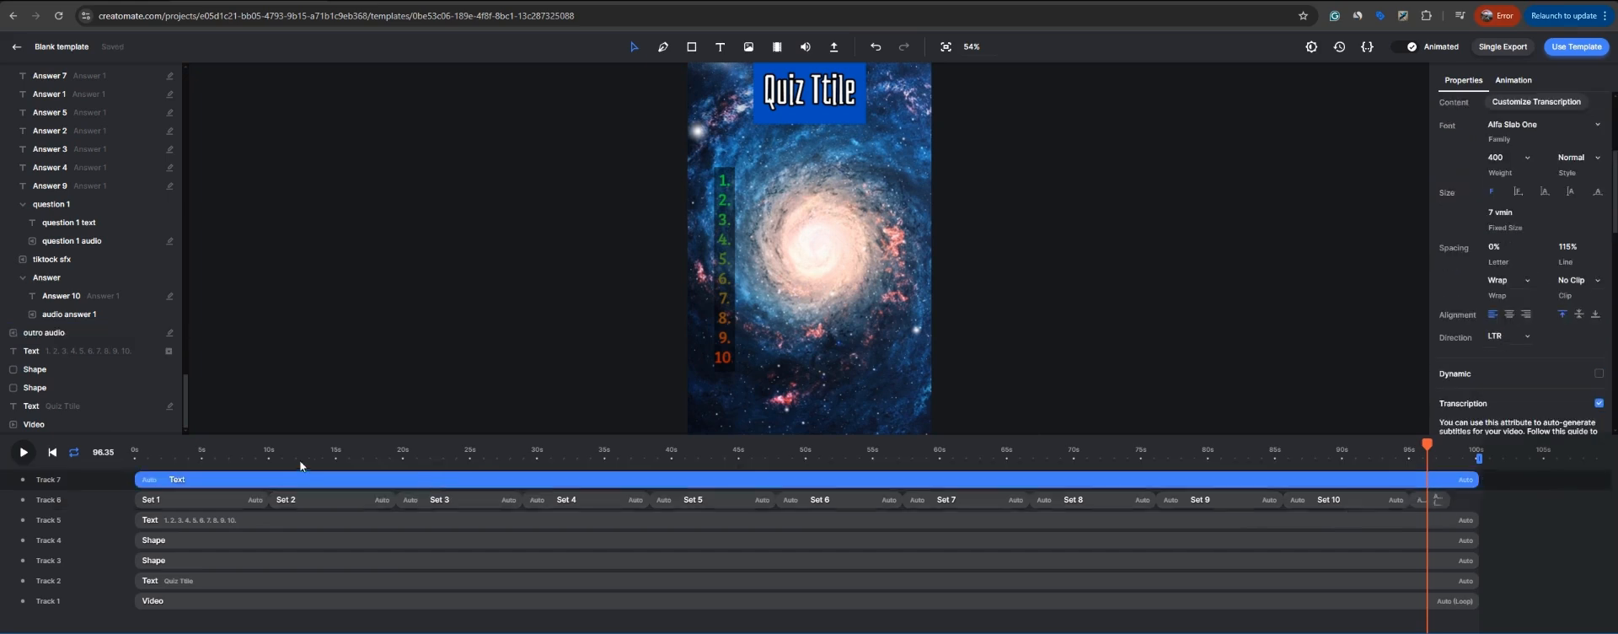
drag(155, 485, 1437, 514)
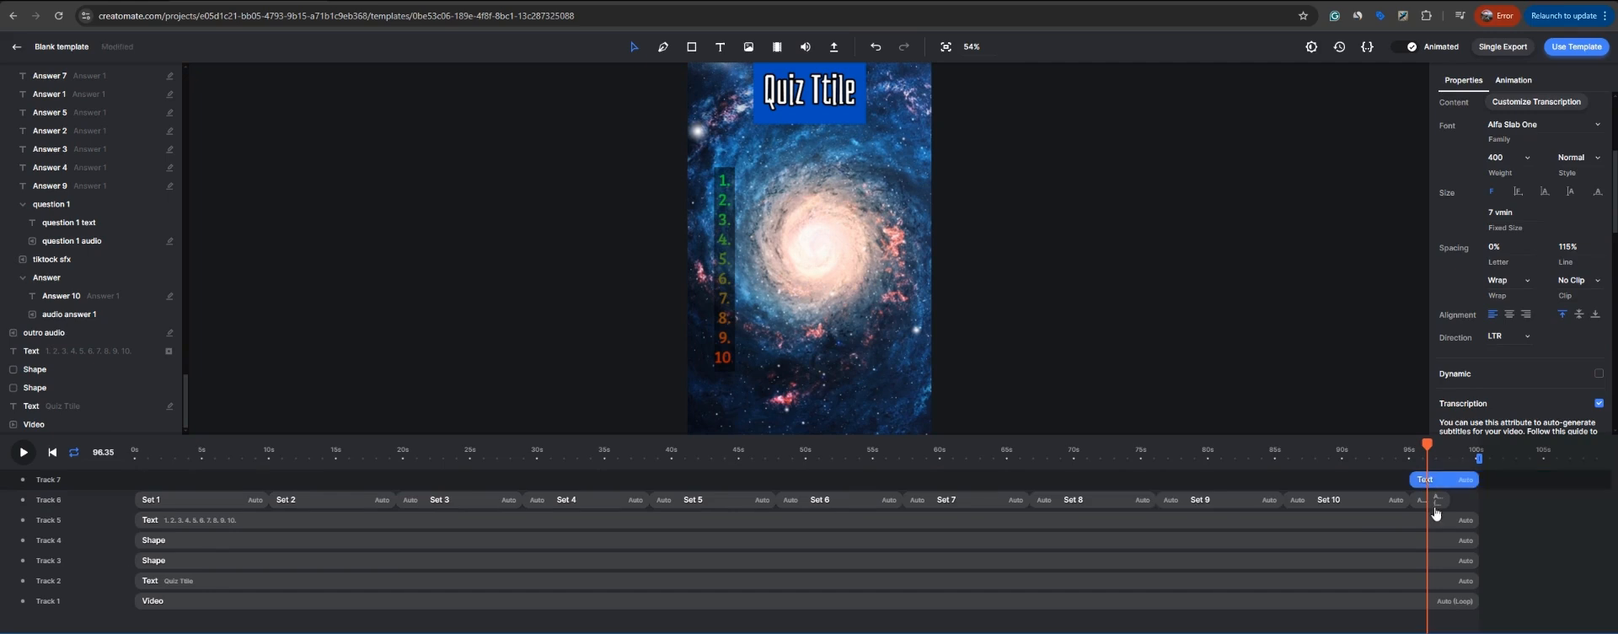
click(1428, 504)
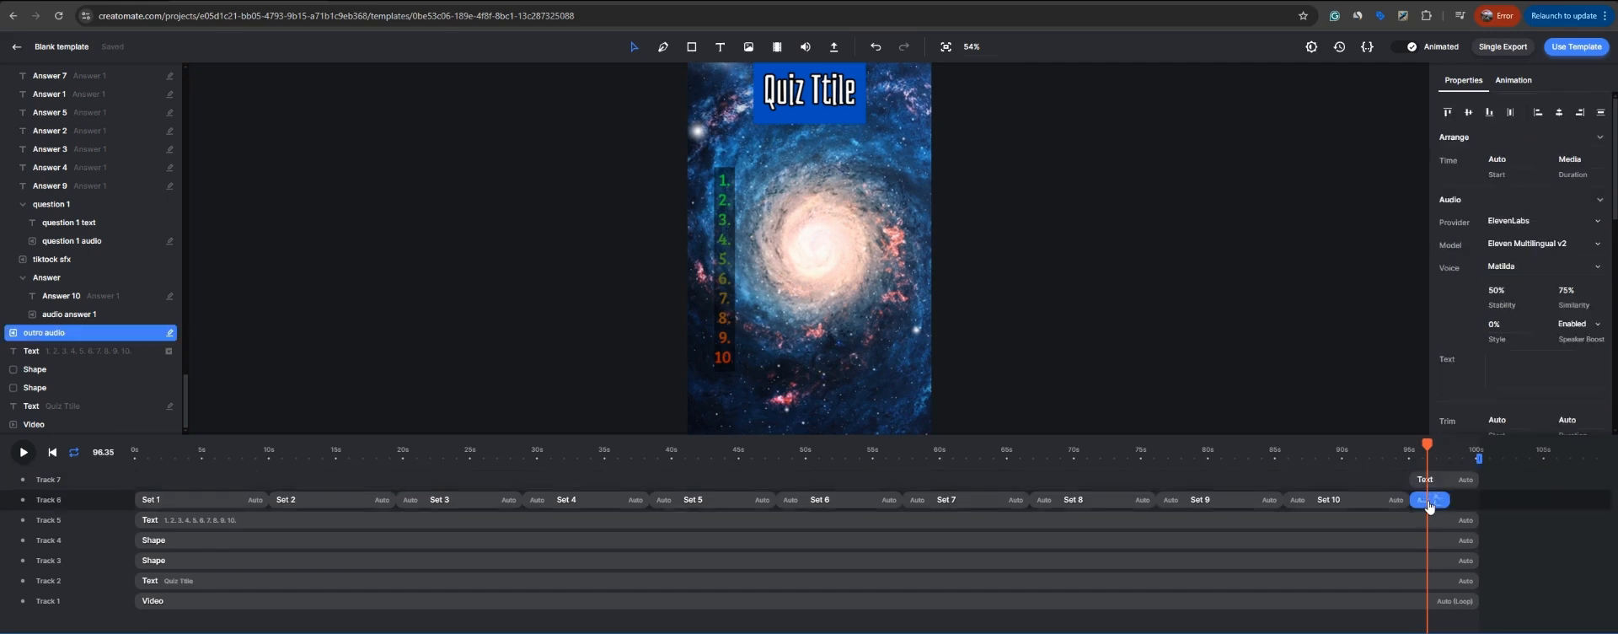
click(1433, 480)
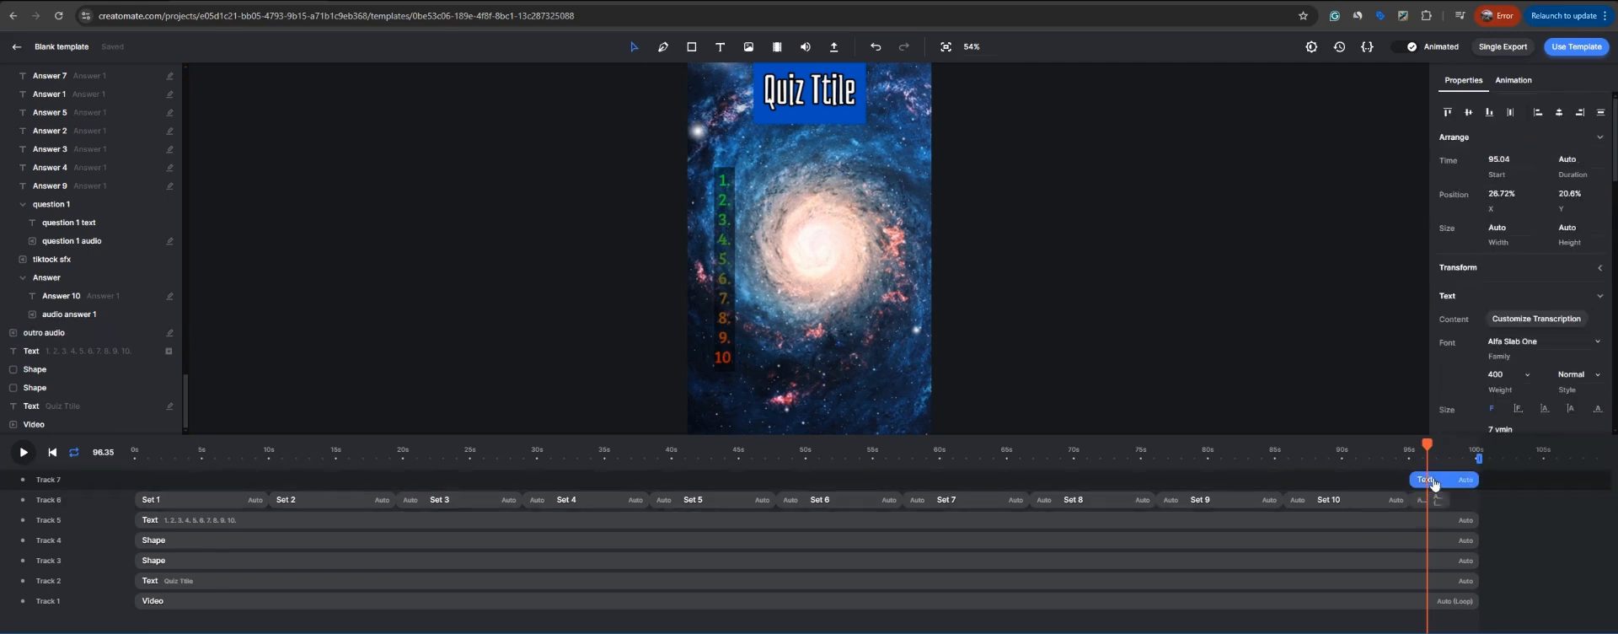
click(1439, 507)
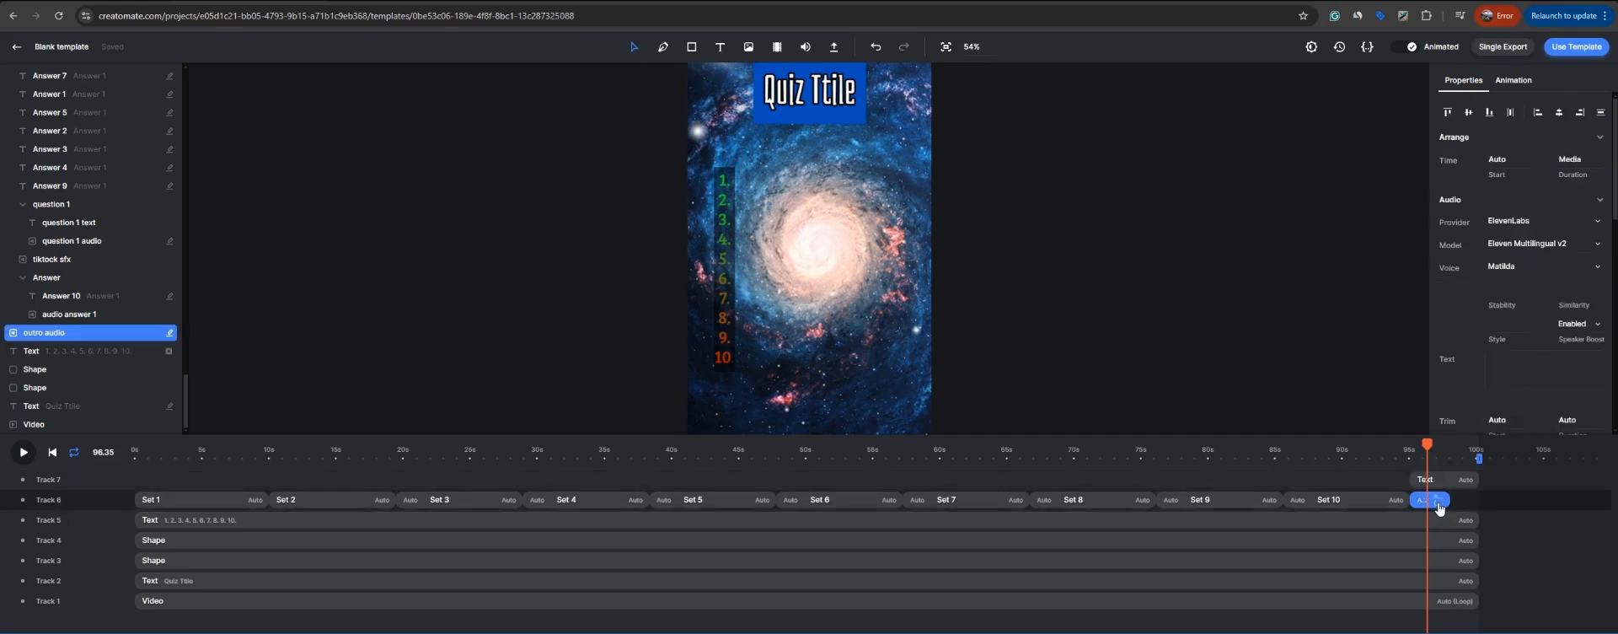
Step: Group the outro audio and its transcription text under the name "outro", and place the group directly after Set 10
drag(1449, 482, 1448, 481)
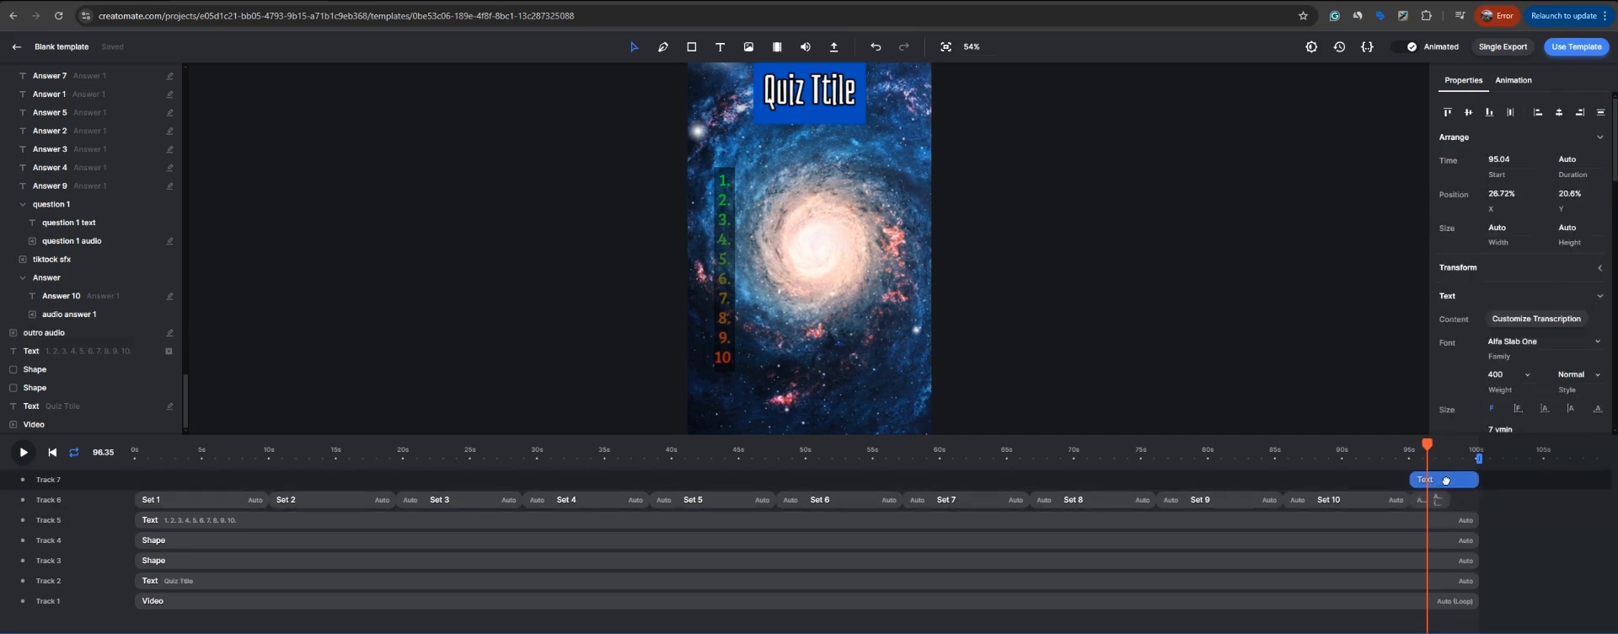
click(1410, 453)
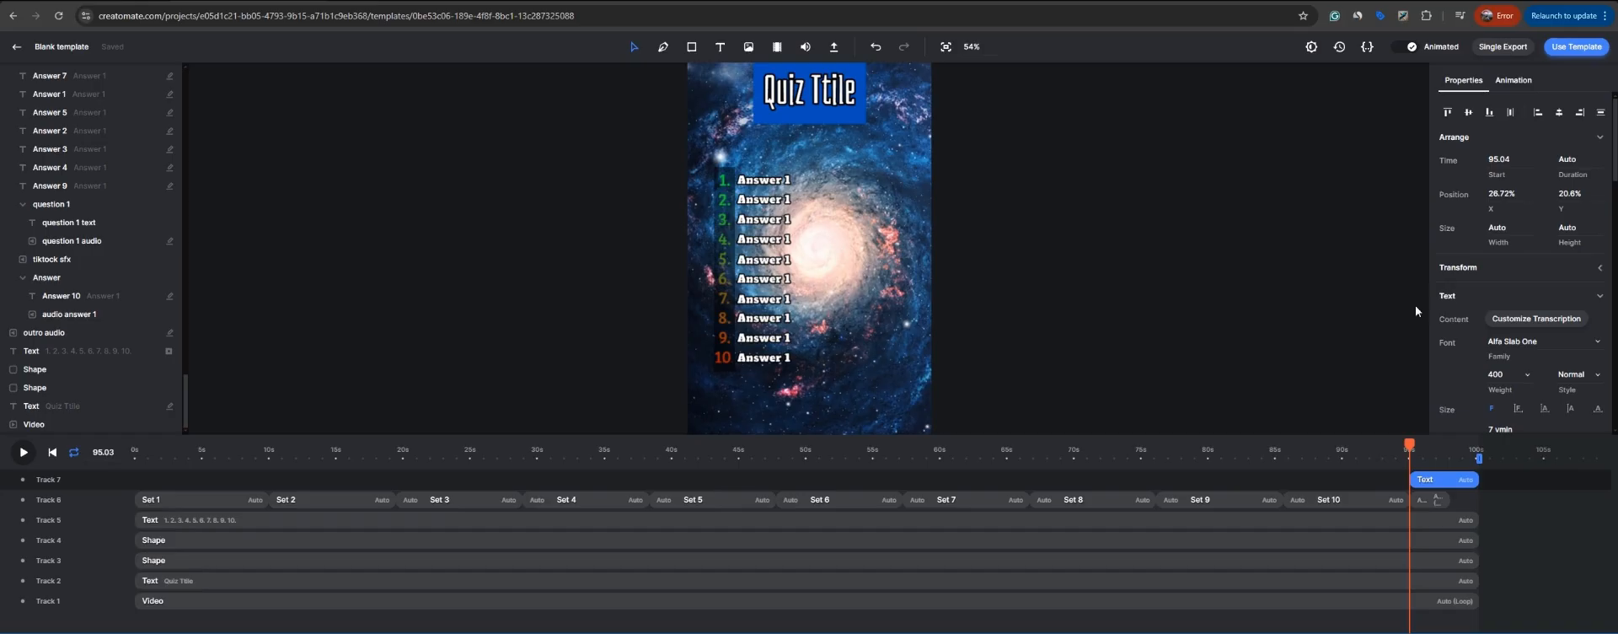
click(1430, 500)
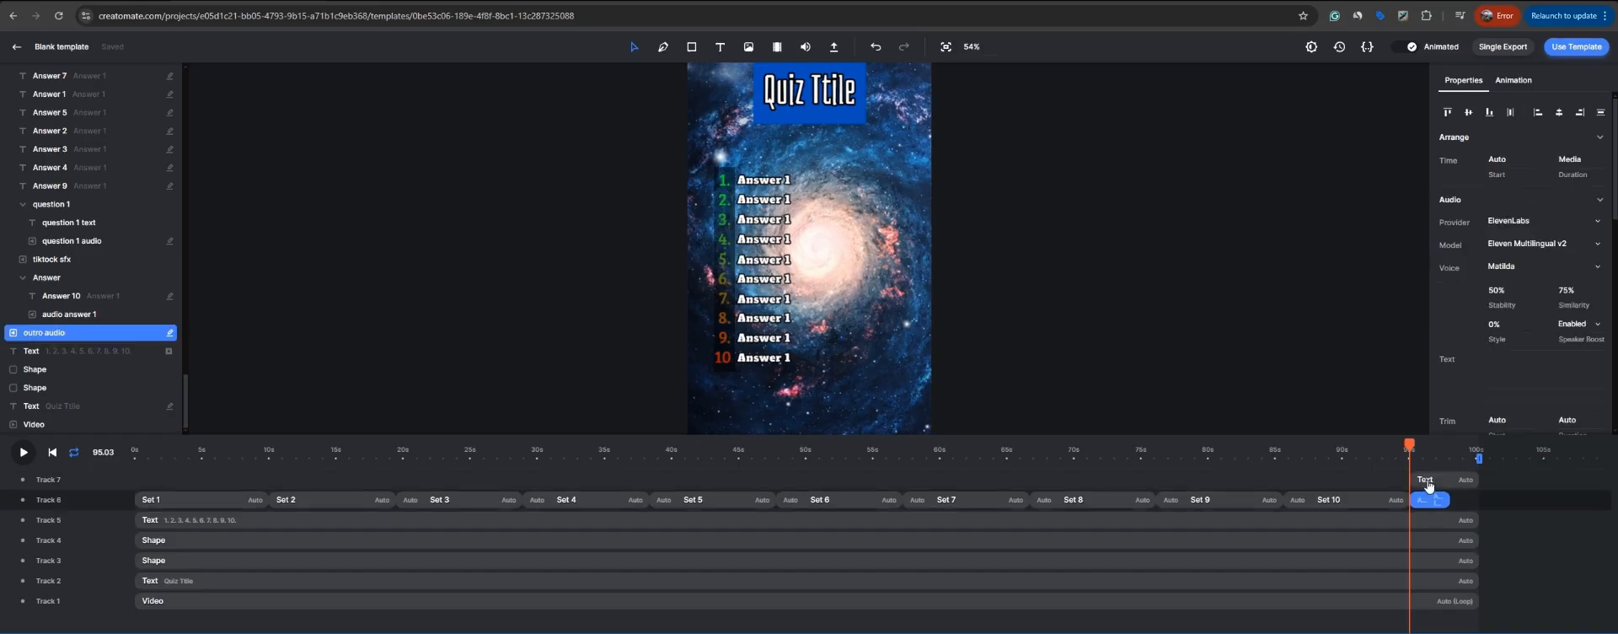
click(1433, 481)
click(1429, 498)
click(1335, 504)
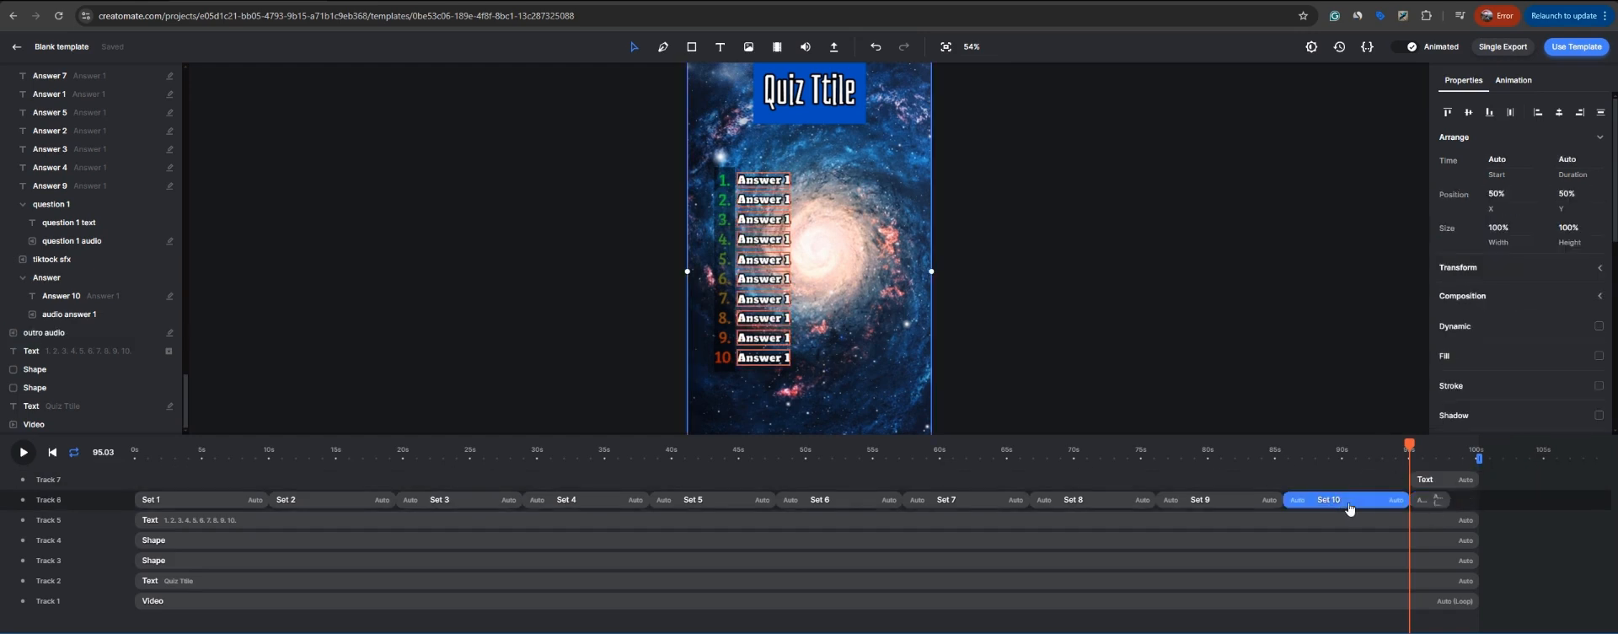
click(1420, 504)
click(1430, 481)
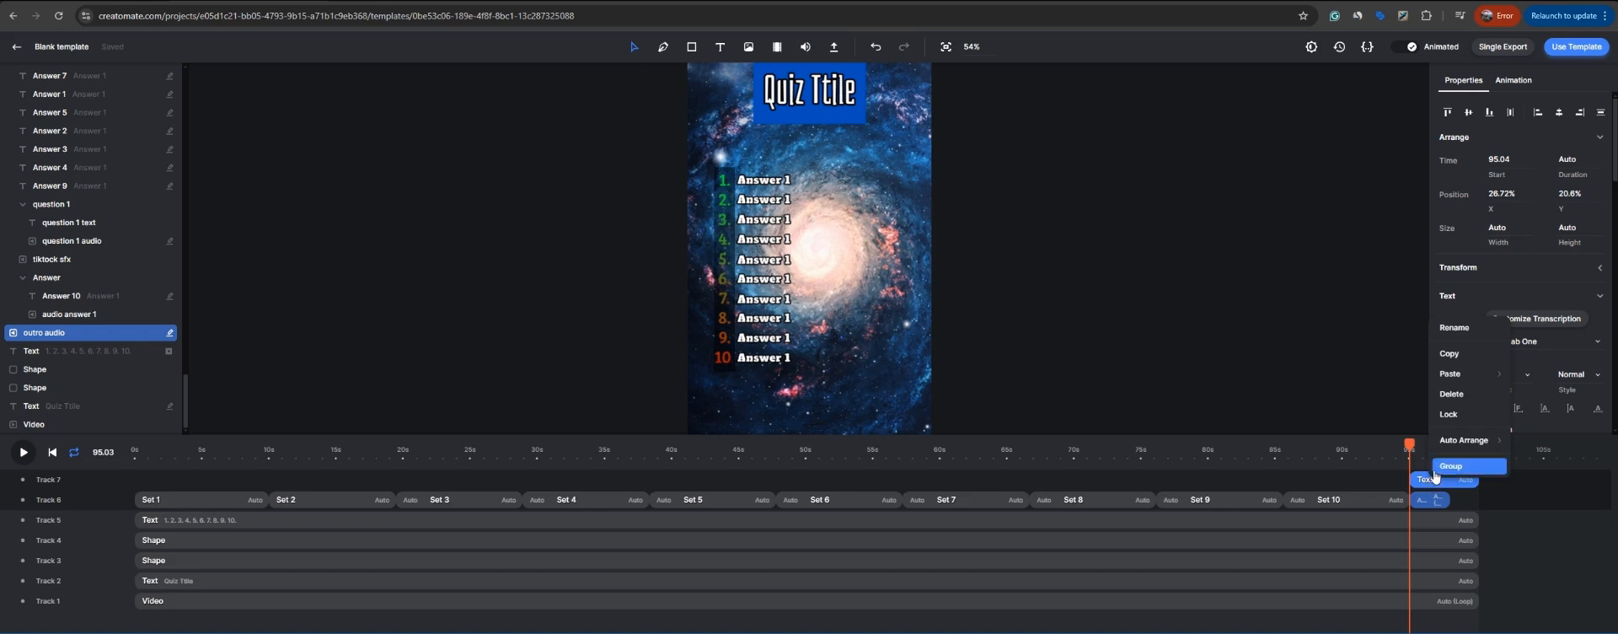
key(ctrl+g)
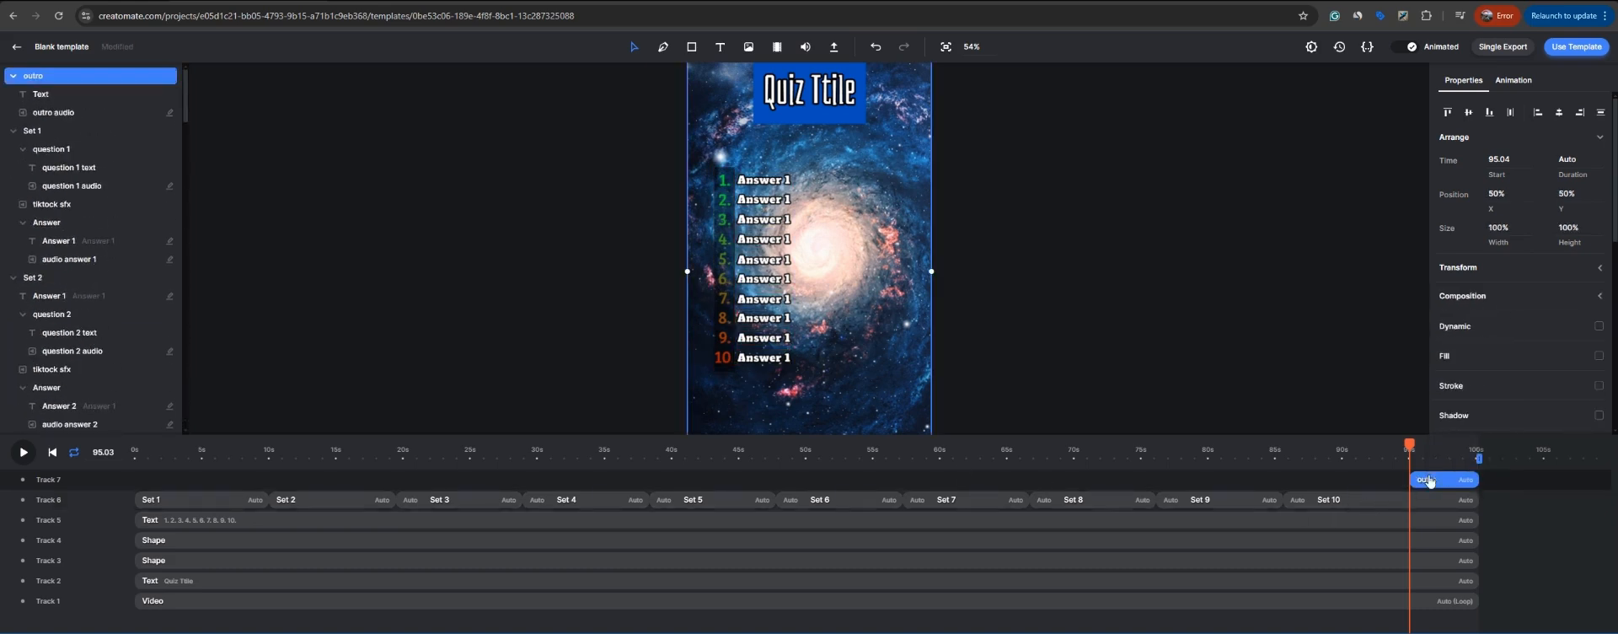
drag(1430, 481, 1499, 497)
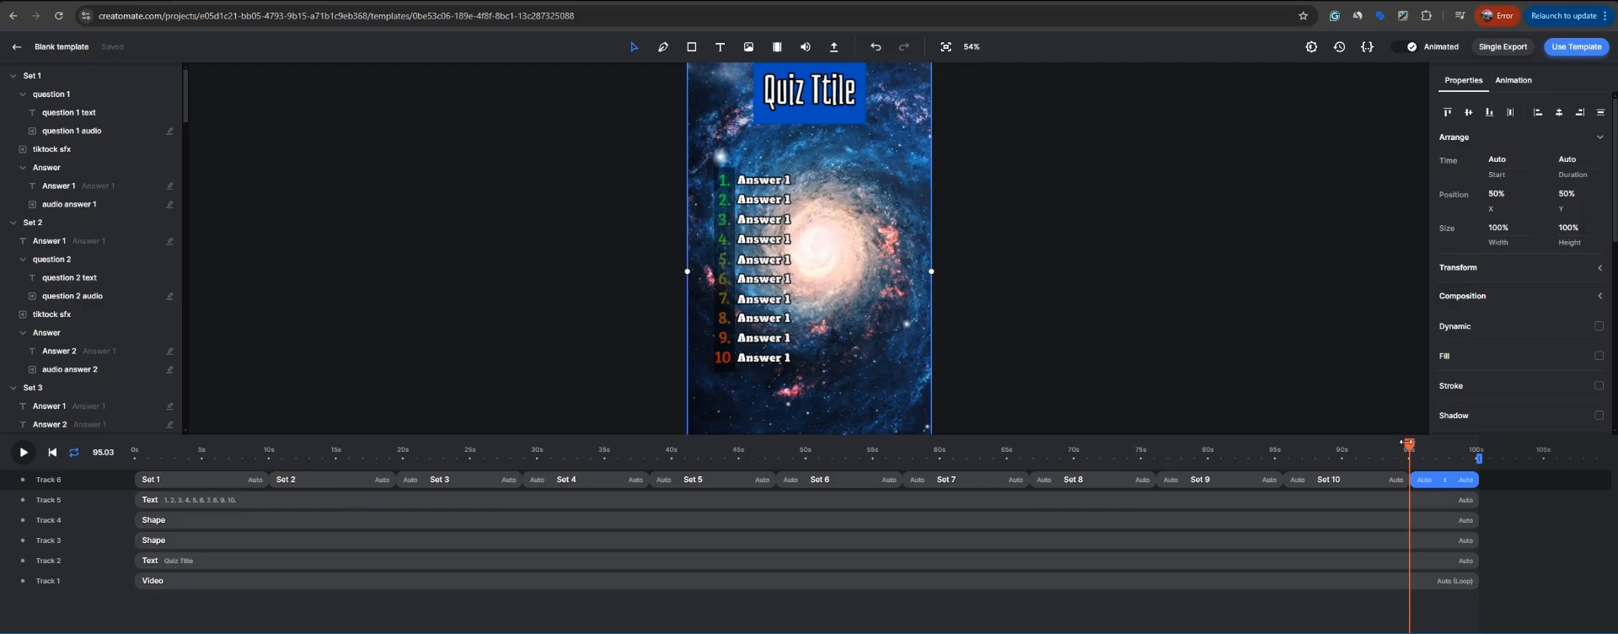
Step: Copy the answer texts from Set 10 into the outro group, and set their duration to Auto
drag(1407, 442, 1422, 443)
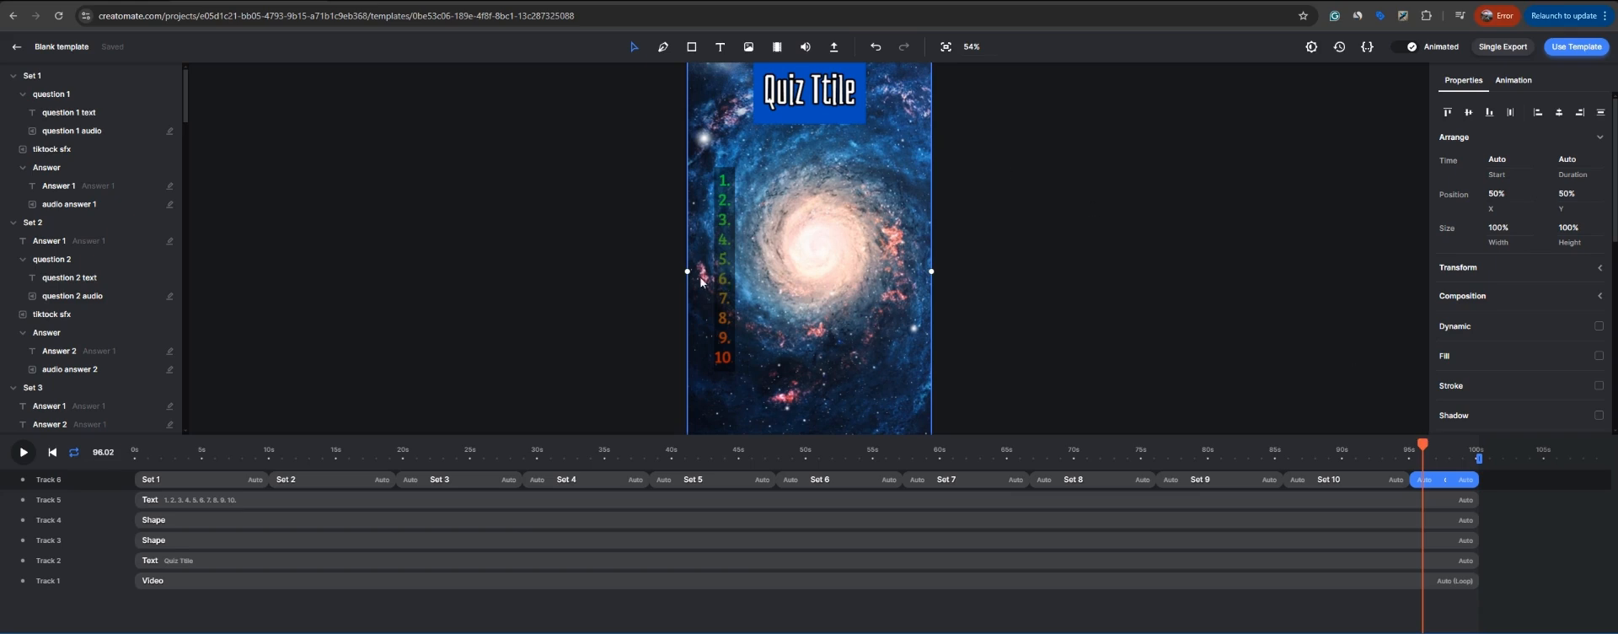
click(1383, 472)
double_click(1373, 477)
drag(278, 487, 241, 628)
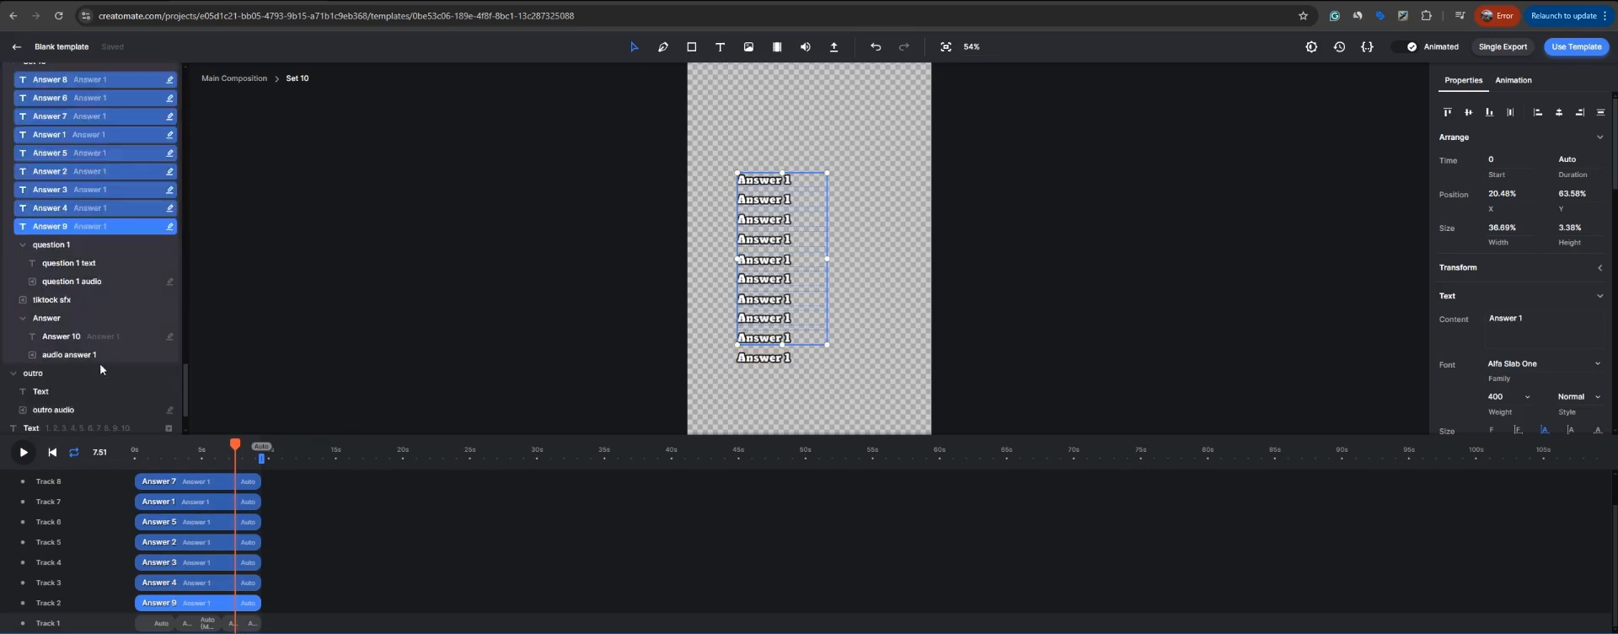
scroll(59, 337, down, 1)
click(42, 313)
key(ctrl+v)
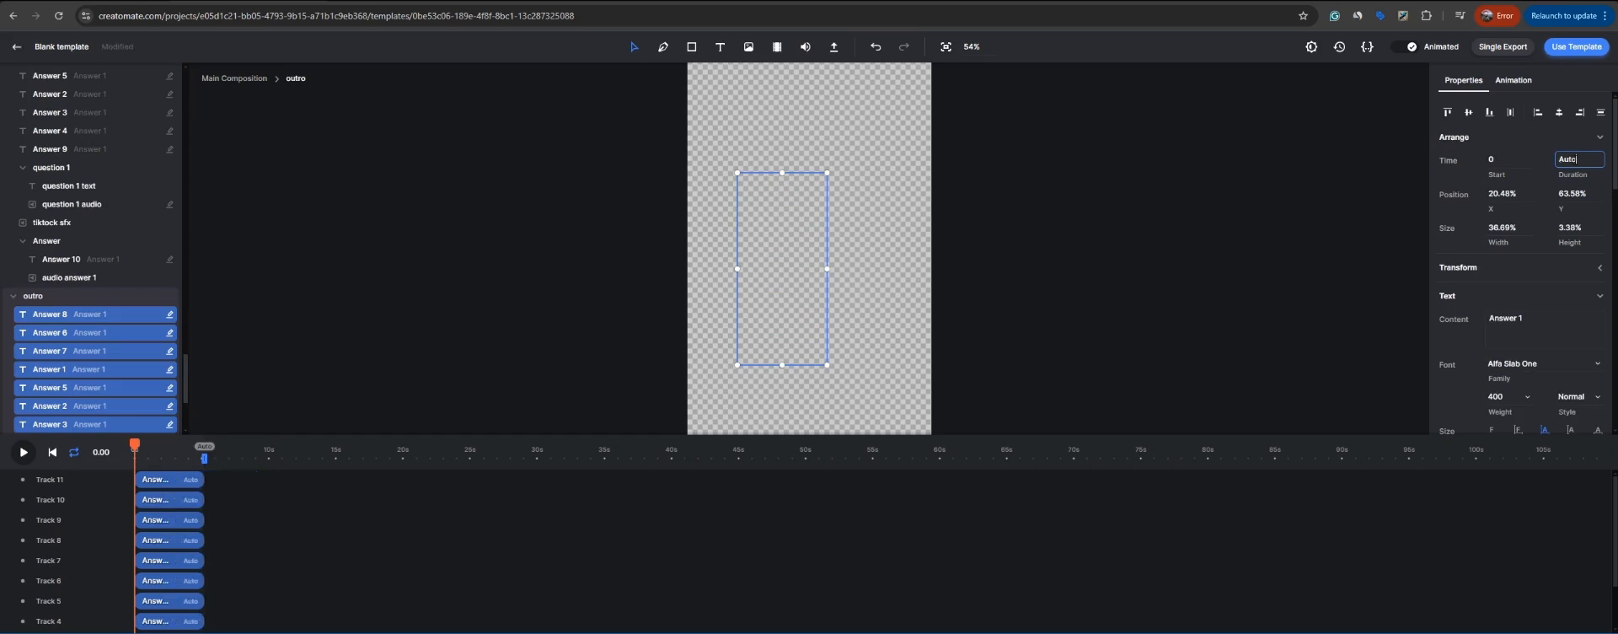
click(496, 202)
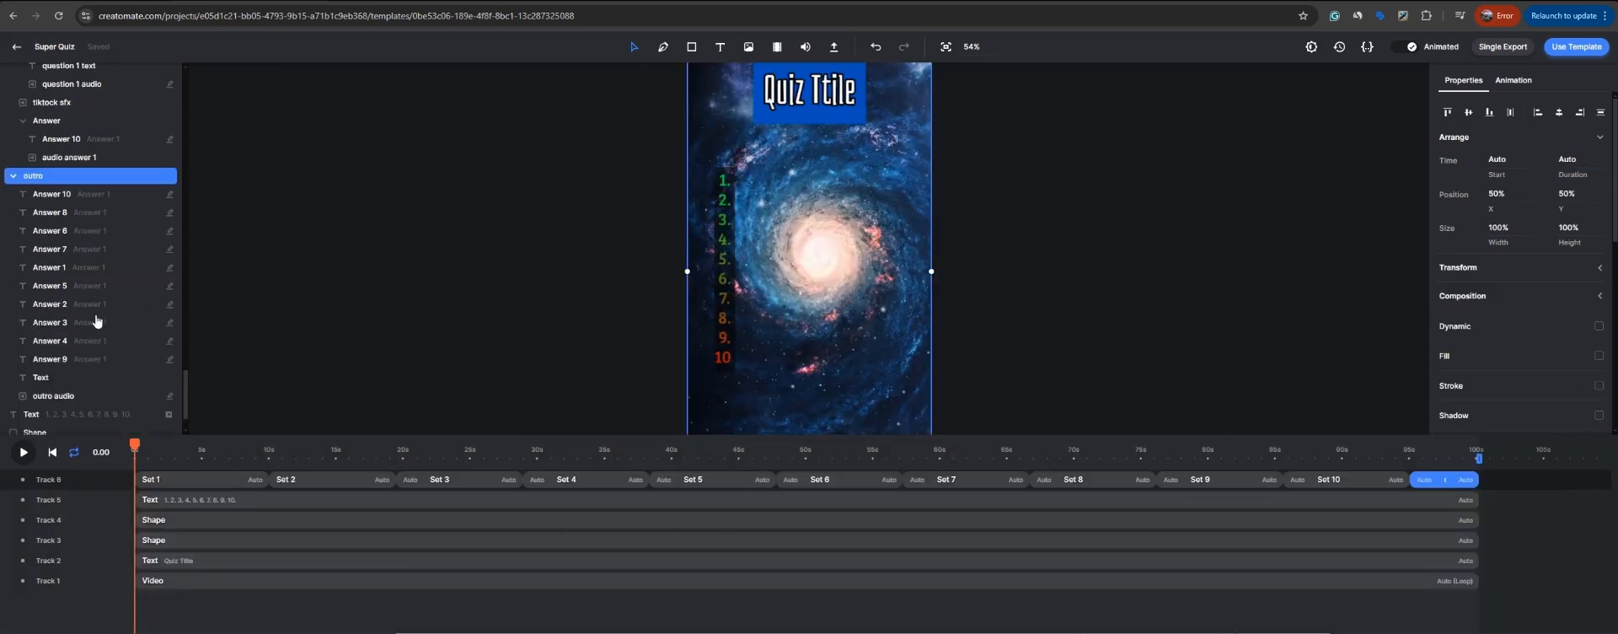
Step: Switch to the Make scenario and review how the Creatomate module's question and answer fields are named and mapped
scroll(98, 326, up, 15)
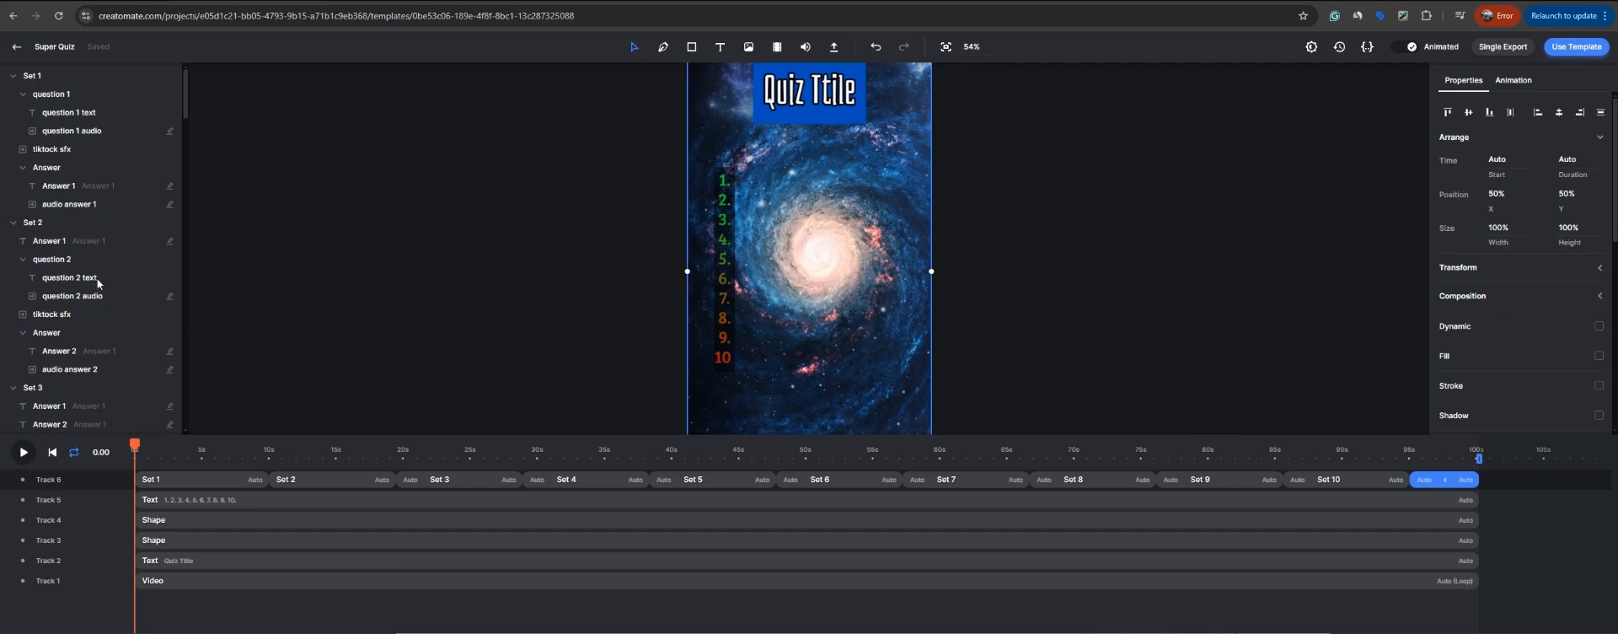
click(53, 98)
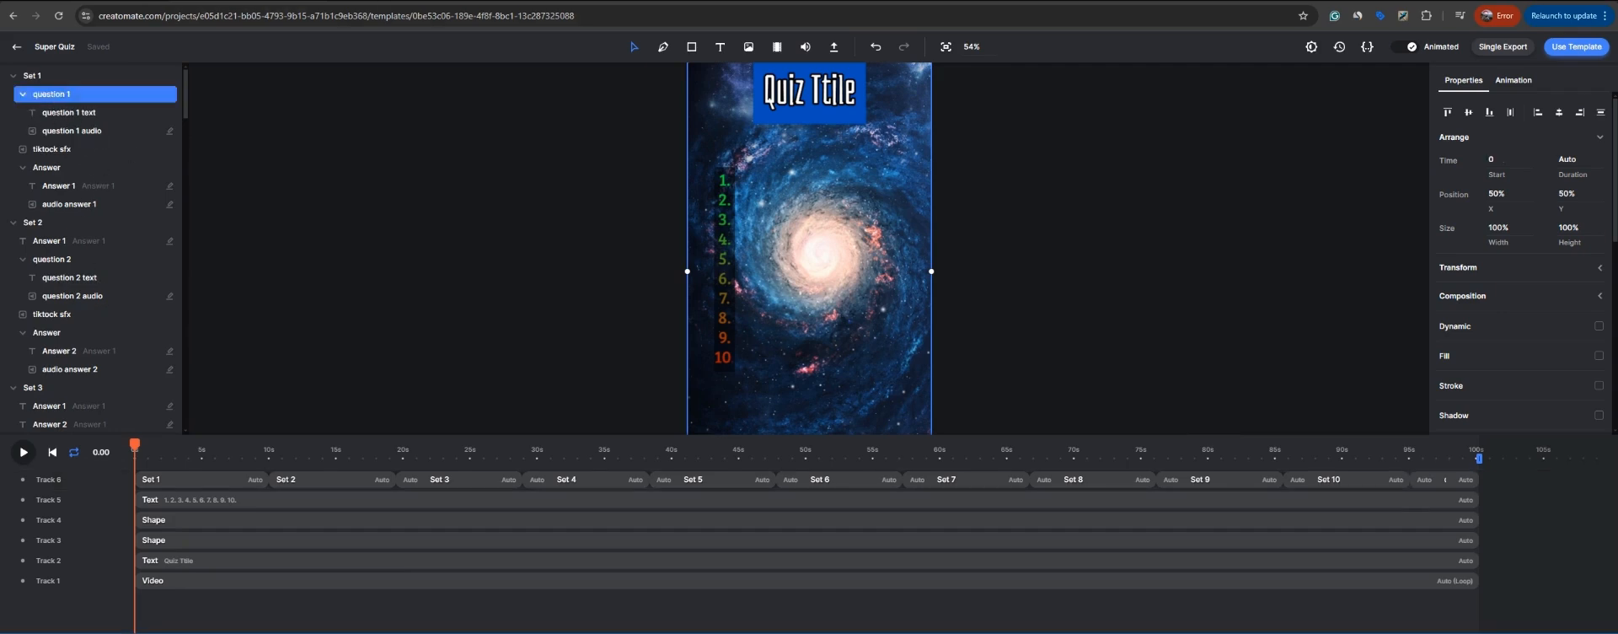
key(ctrl+Tab)
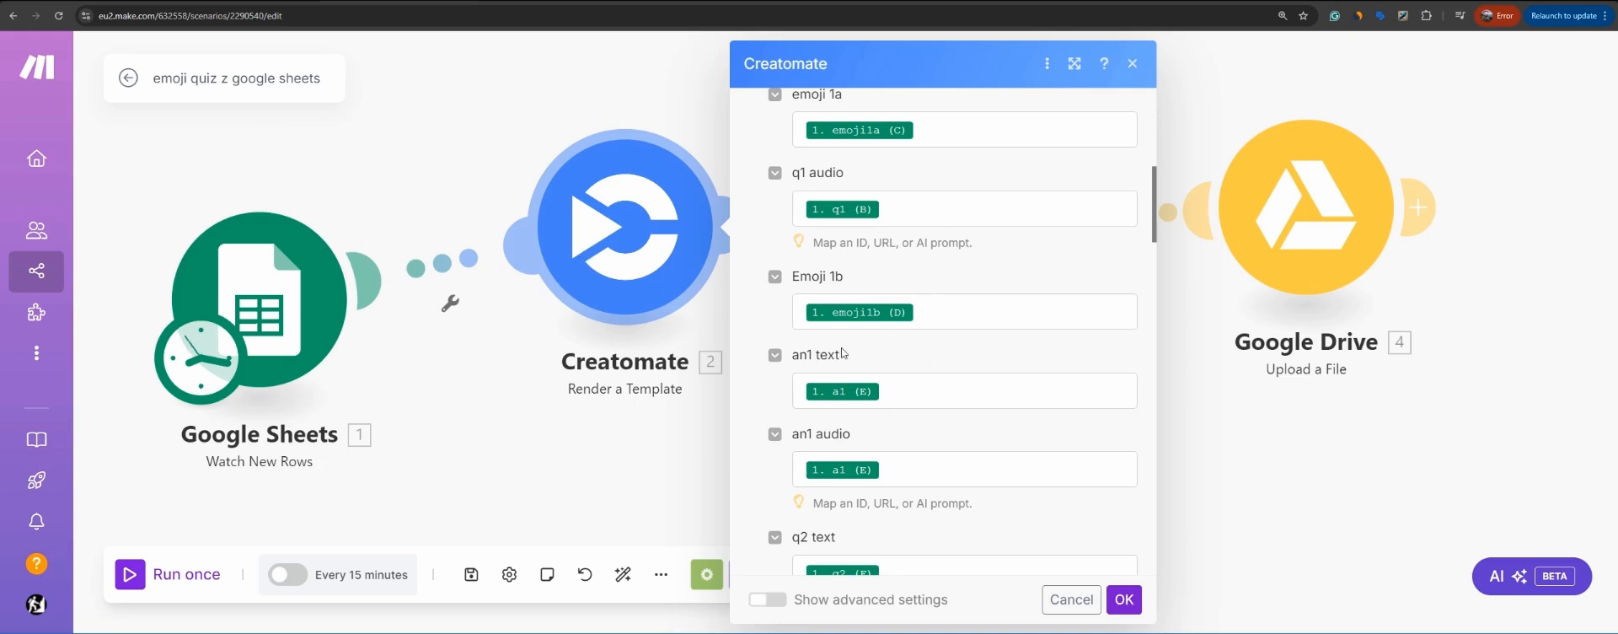
scroll(842, 353, down, 5)
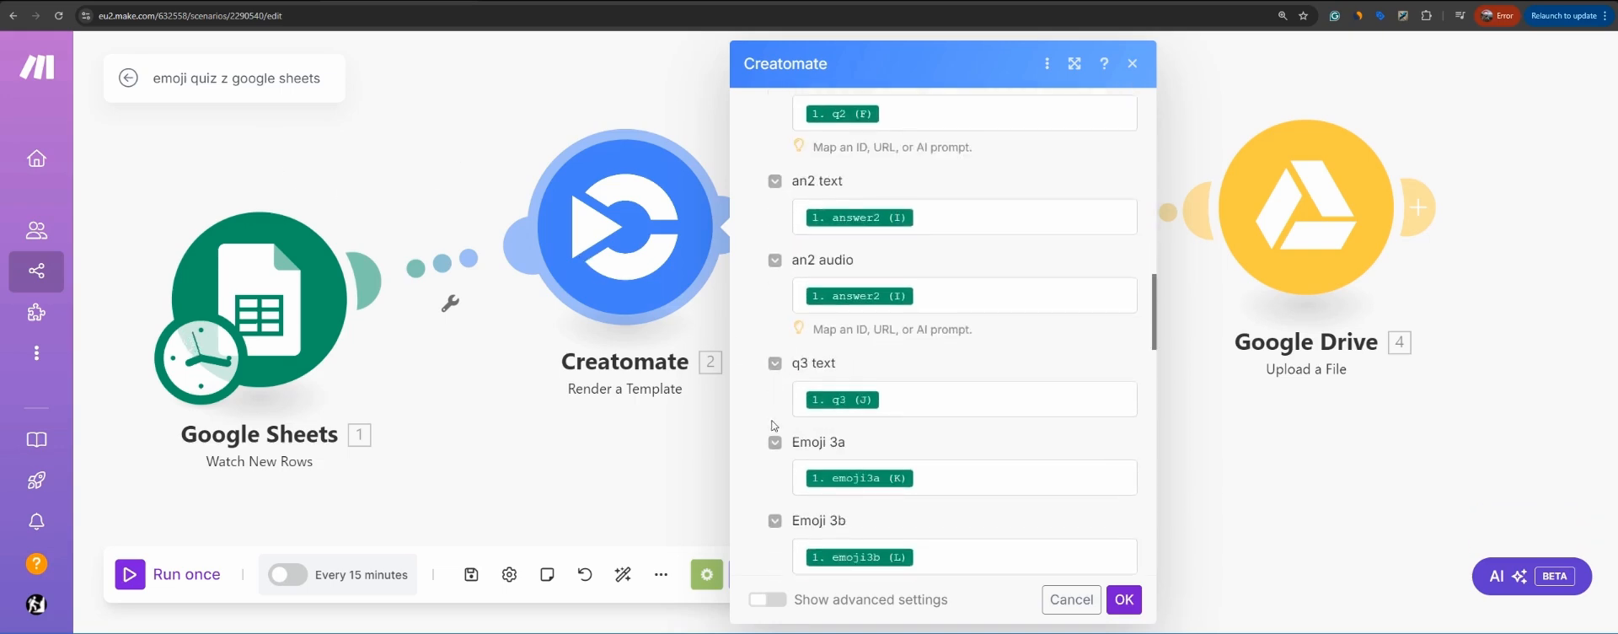
scroll(774, 425, up, 8)
scroll(774, 426, down, 4)
scroll(774, 426, up, 1)
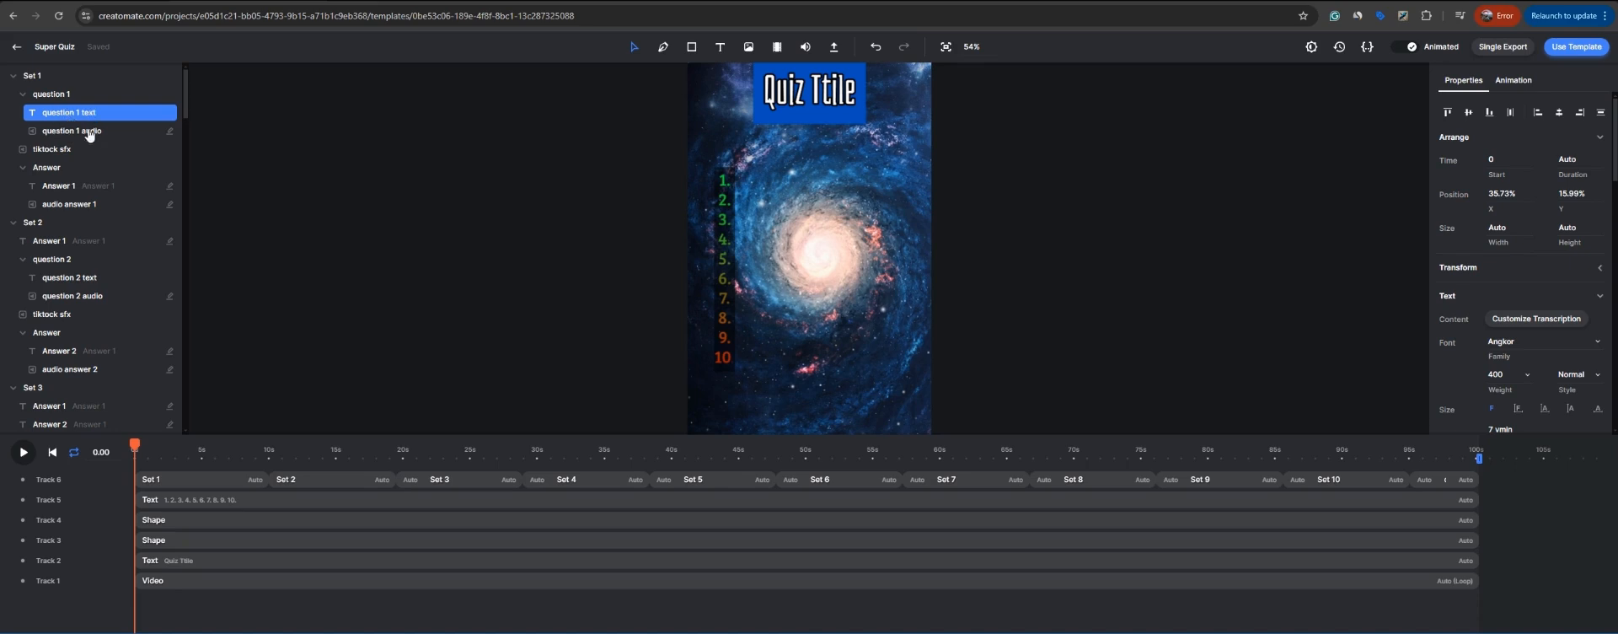
Step: Back in Creatomate, check the names of the question and answer elements in Set 1 and Set 2
click(91, 204)
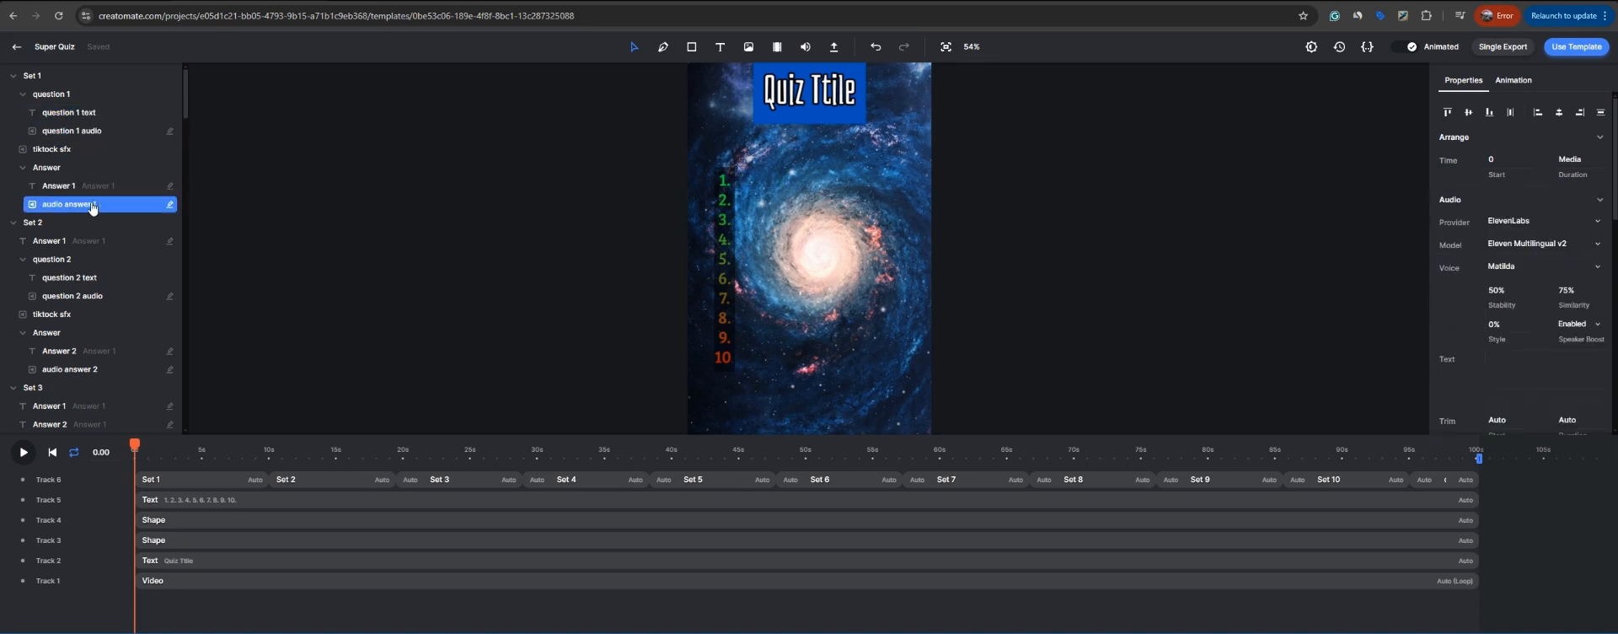
scroll(92, 207, down, 3)
click(95, 153)
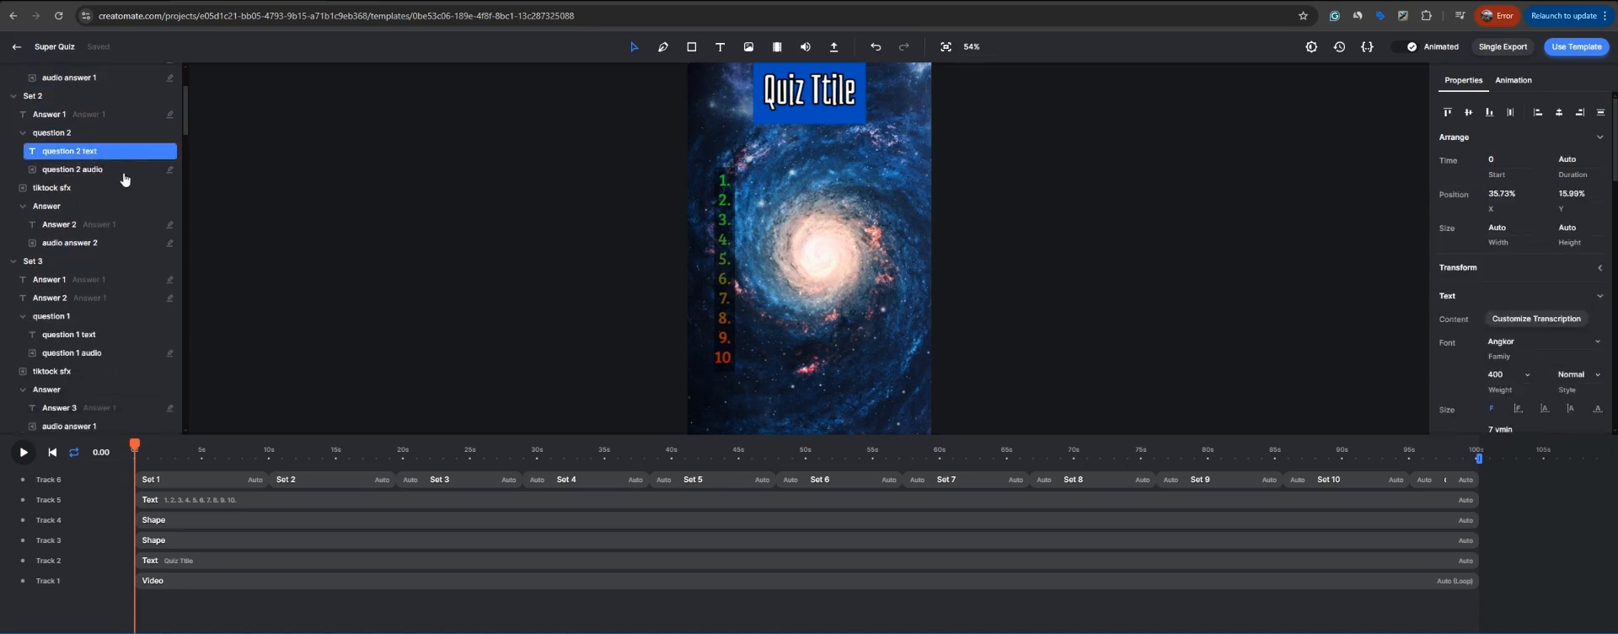
click(123, 174)
click(94, 225)
click(97, 243)
scroll(93, 242, down, 2)
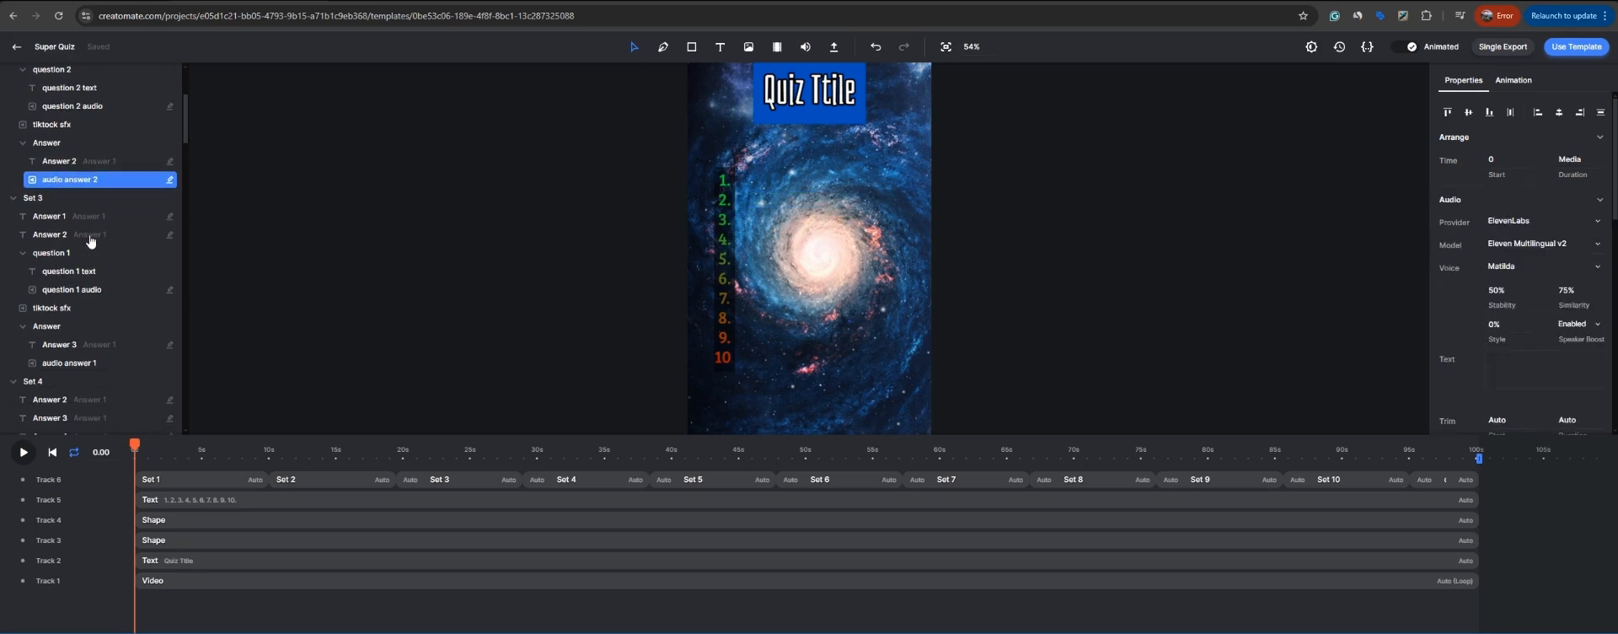
Step: Rename Set 3's question elements to "question 3 text" and "question 3 audio"
scroll(91, 242, down, 3)
click(68, 145)
right_click(67, 146)
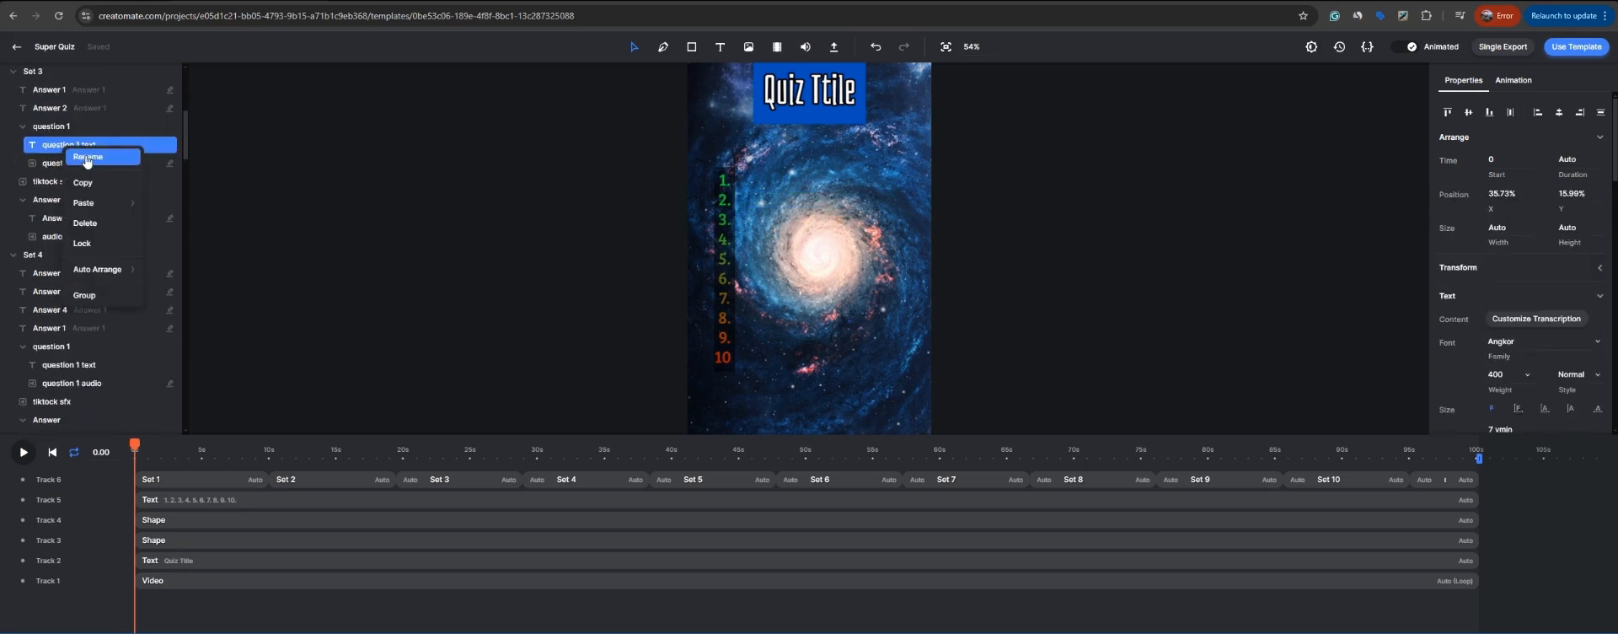
click(88, 158)
text(question 3 text)
click(83, 161)
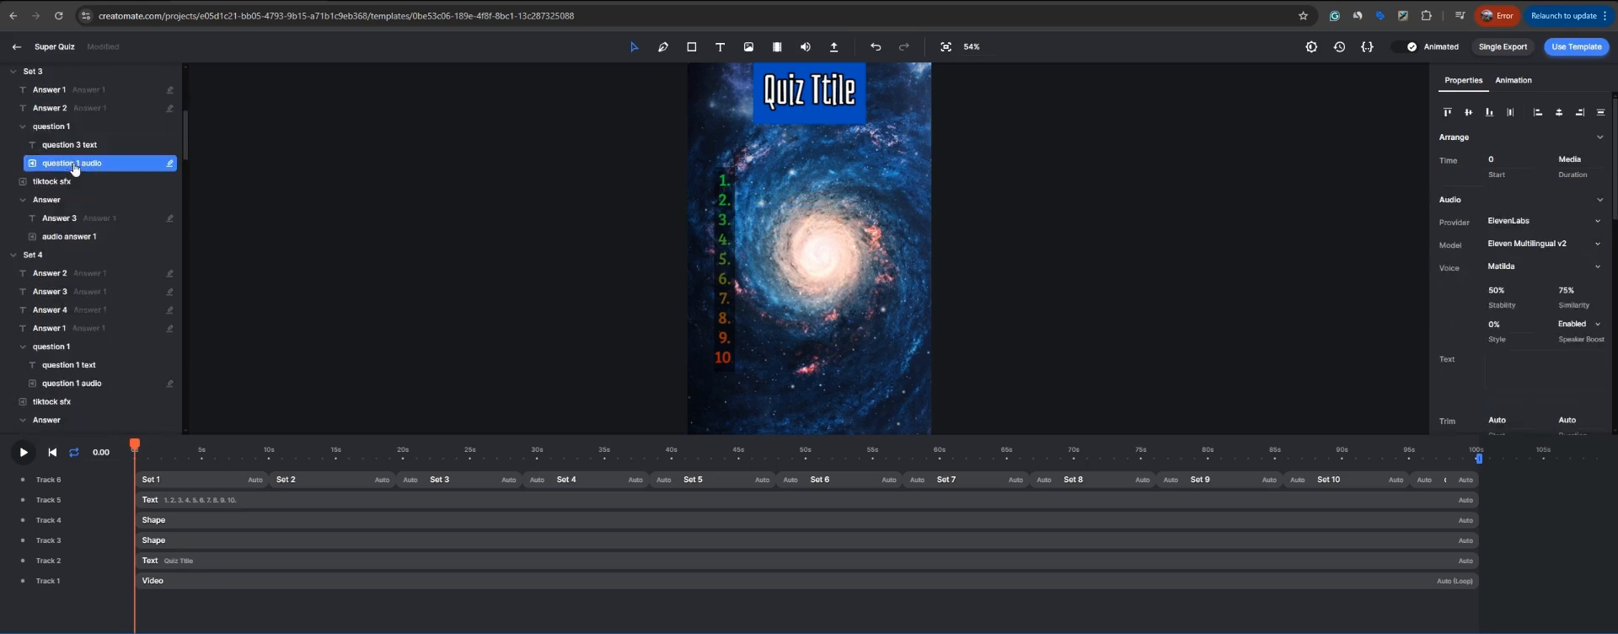
right_click(83, 162)
click(85, 170)
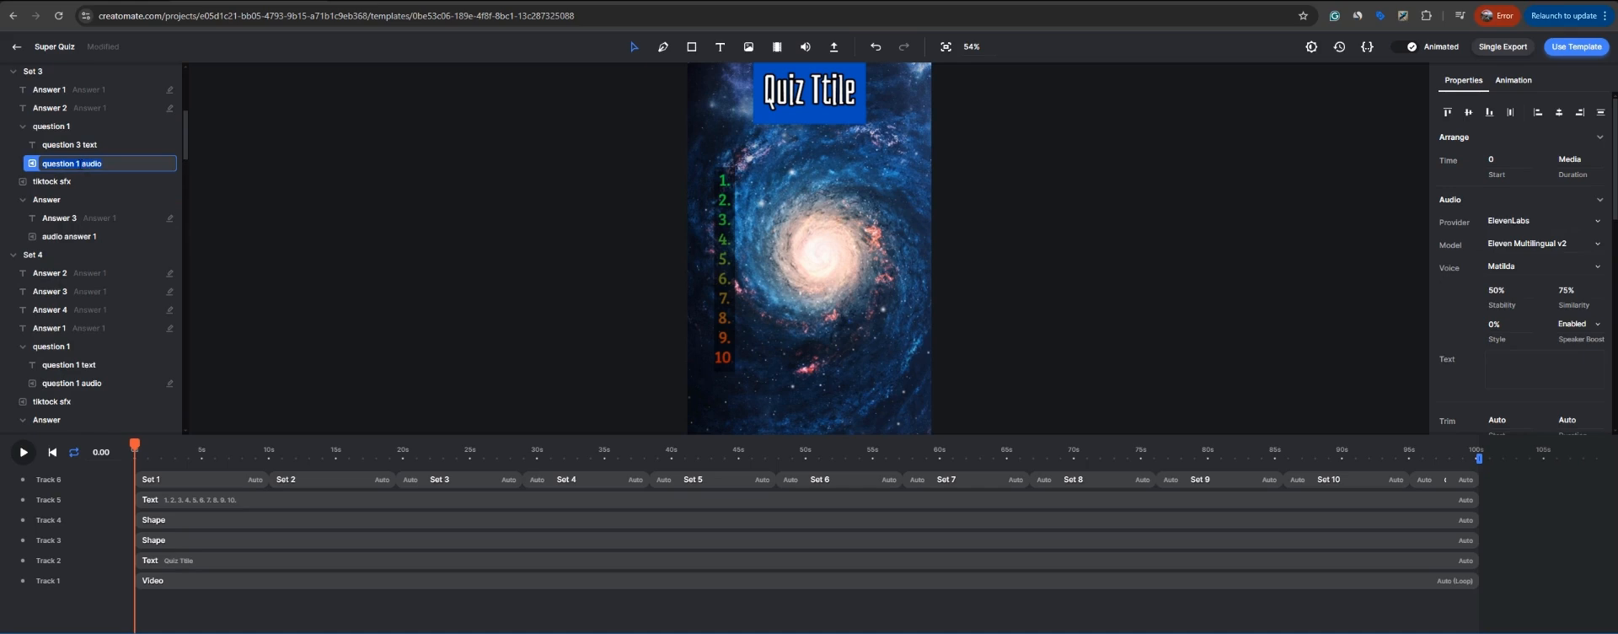
text(question 3 audio)
key(Return)
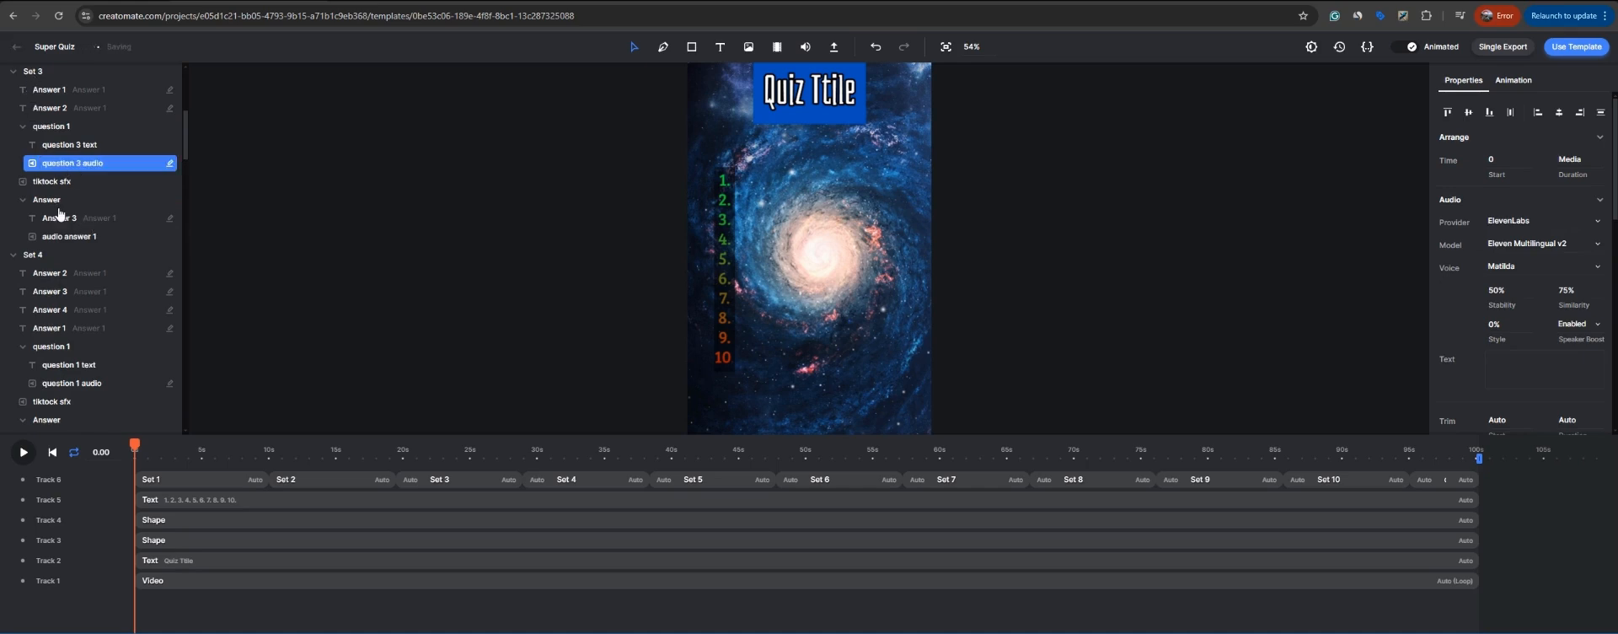
Step: Rename the audio element in Set 3's Answer group to "audio answer 3"
click(80, 236)
right_click(87, 239)
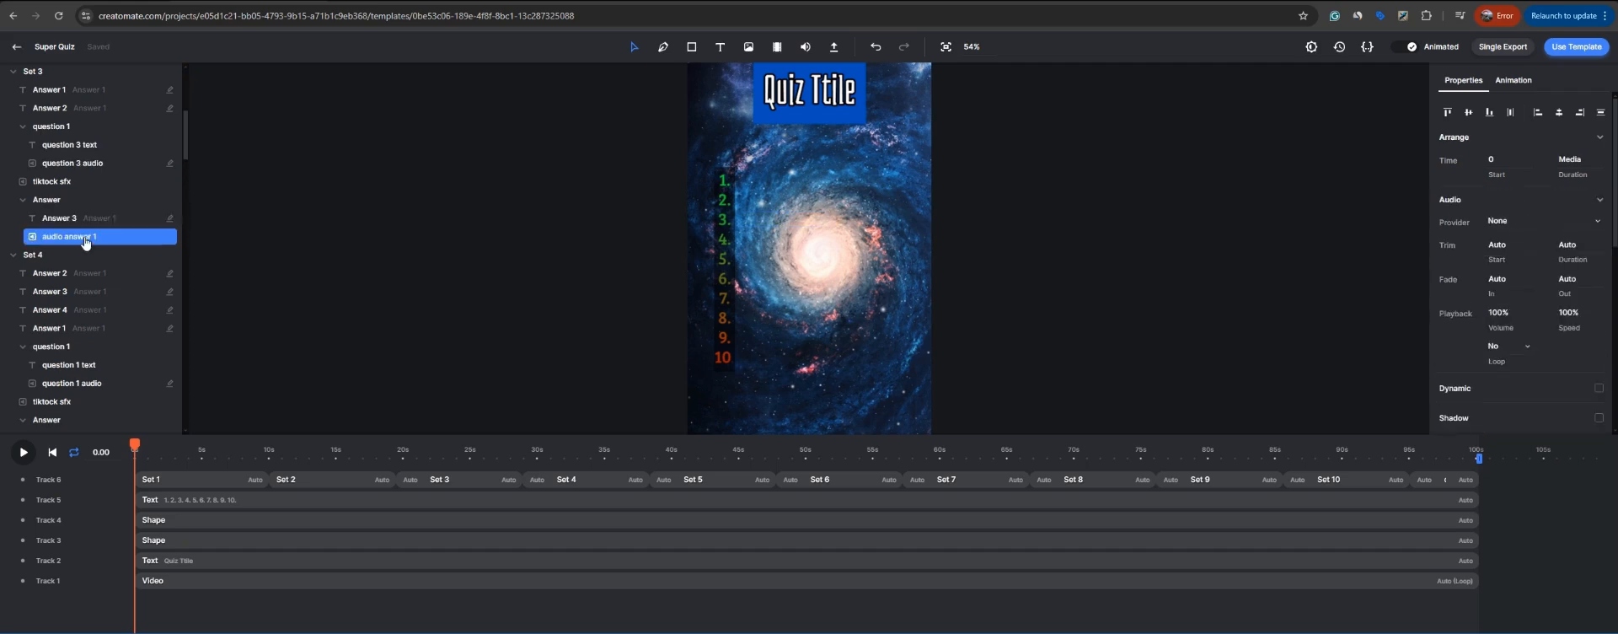
click(103, 248)
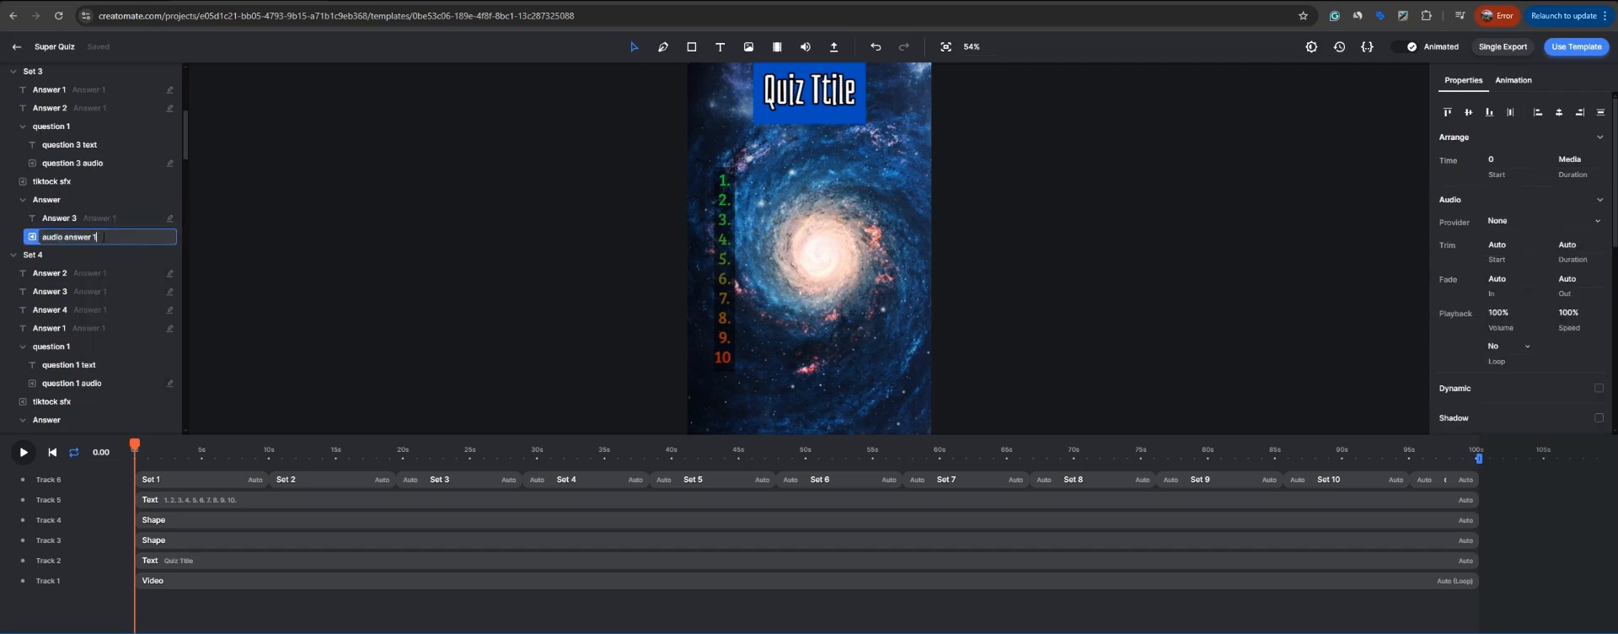
key(Return)
scroll(64, 258, up, 1)
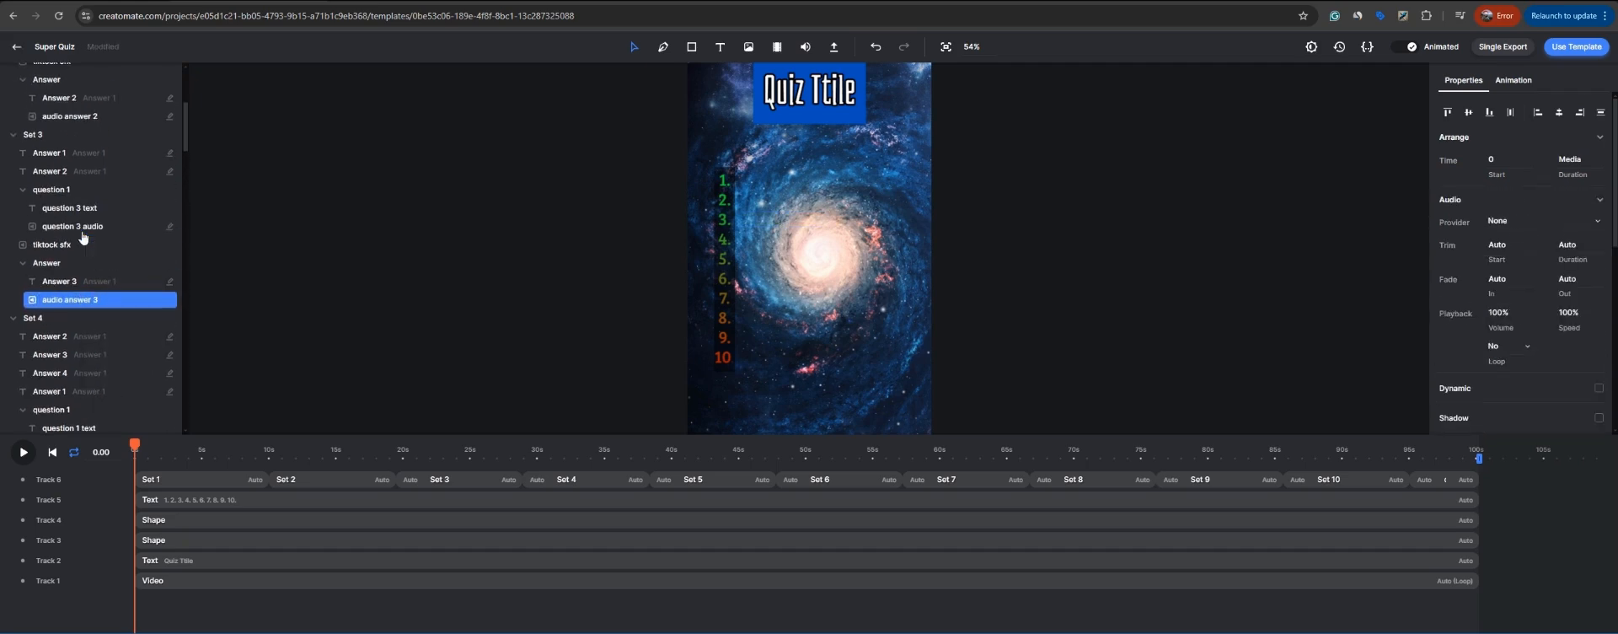
scroll(65, 259, down, 3)
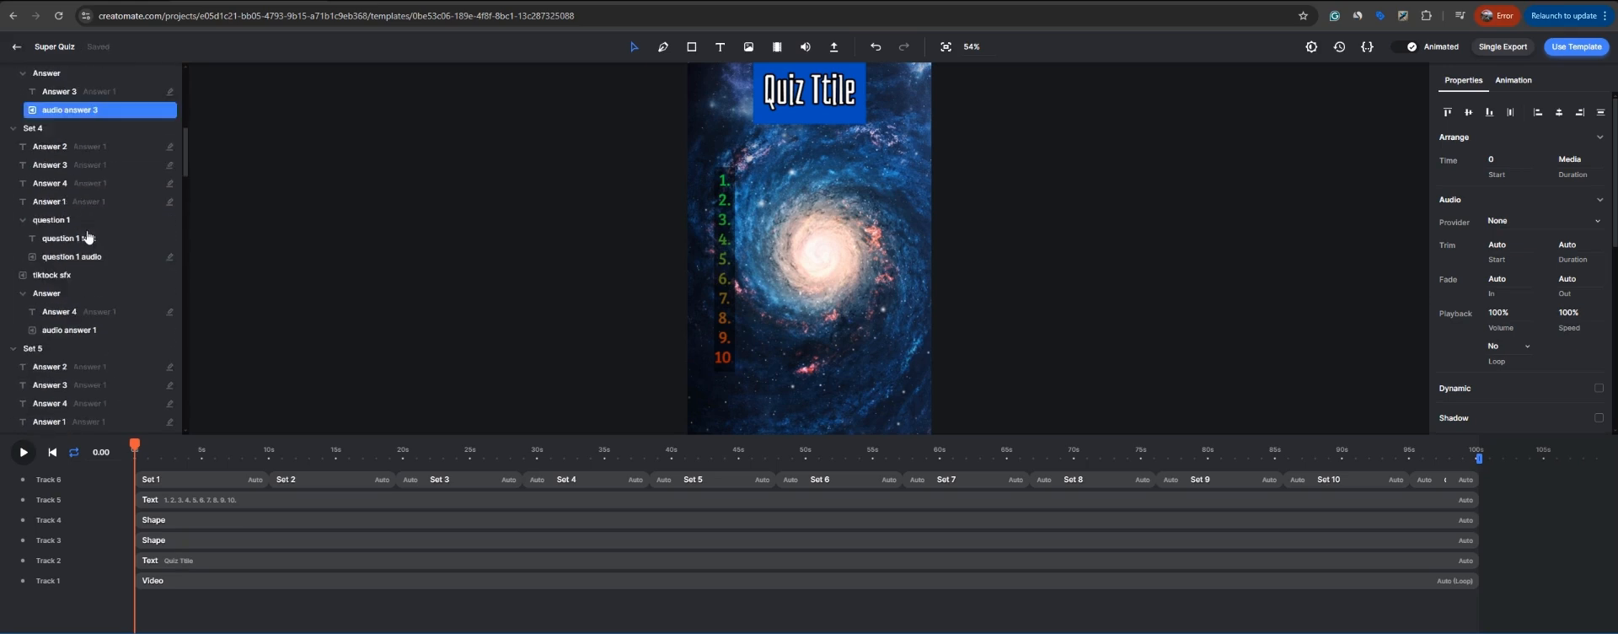
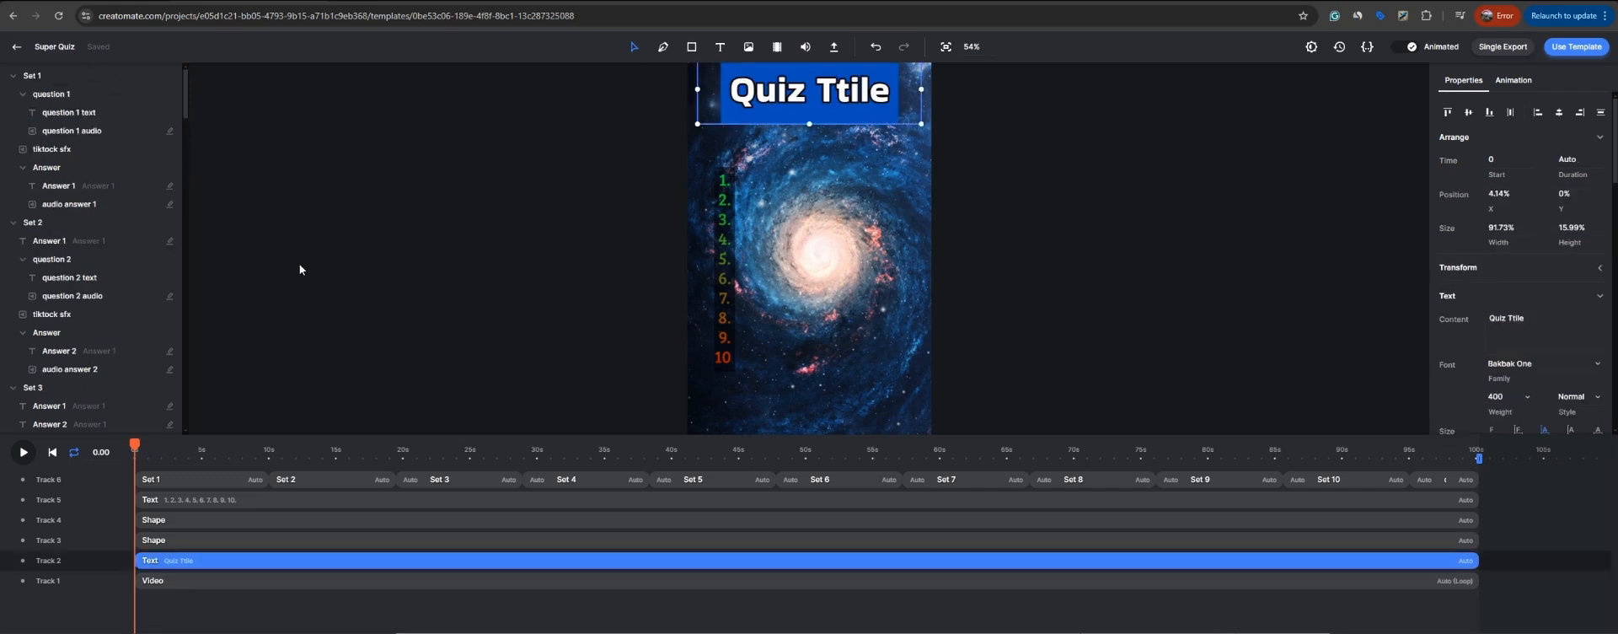
Step: Leave the template editor, switch to the emoji quiz spreadsheet in Google Sheets, and add a new sheet named "Super Quiz"
click(63, 46)
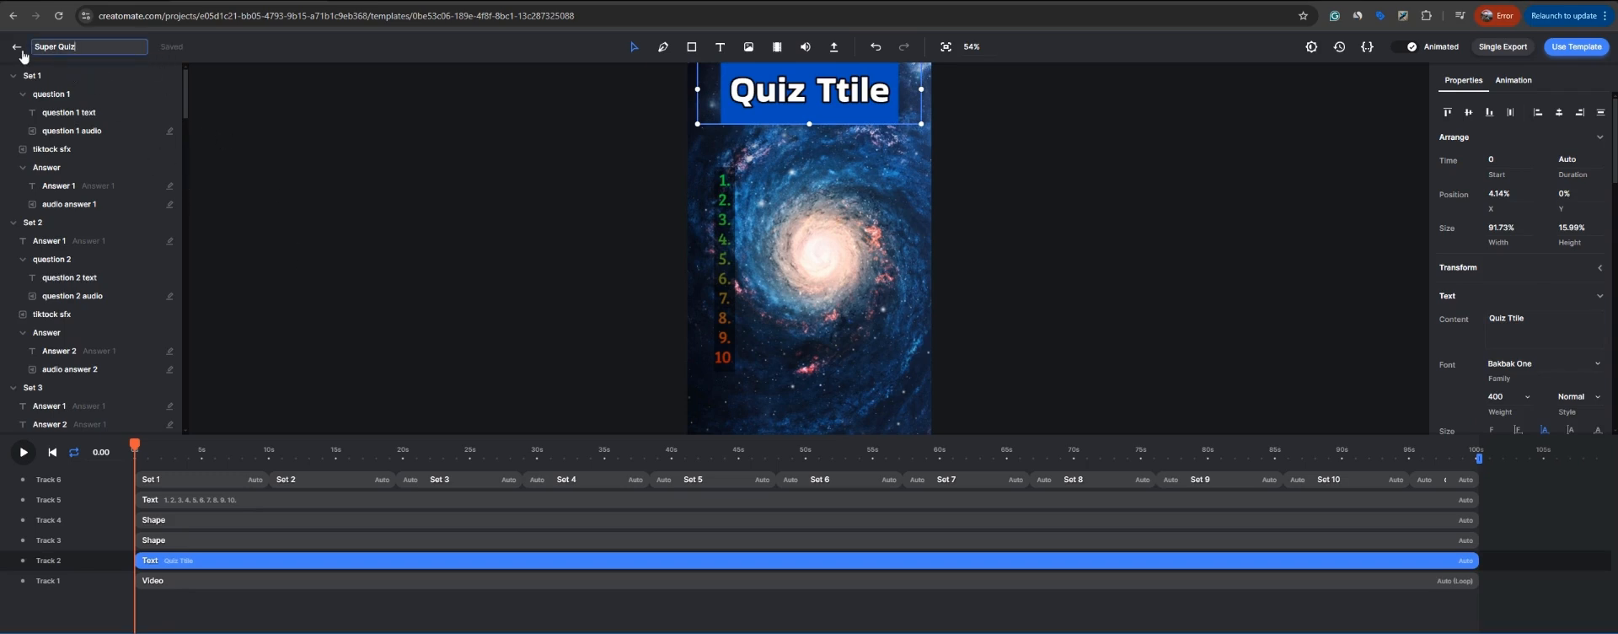
click(16, 48)
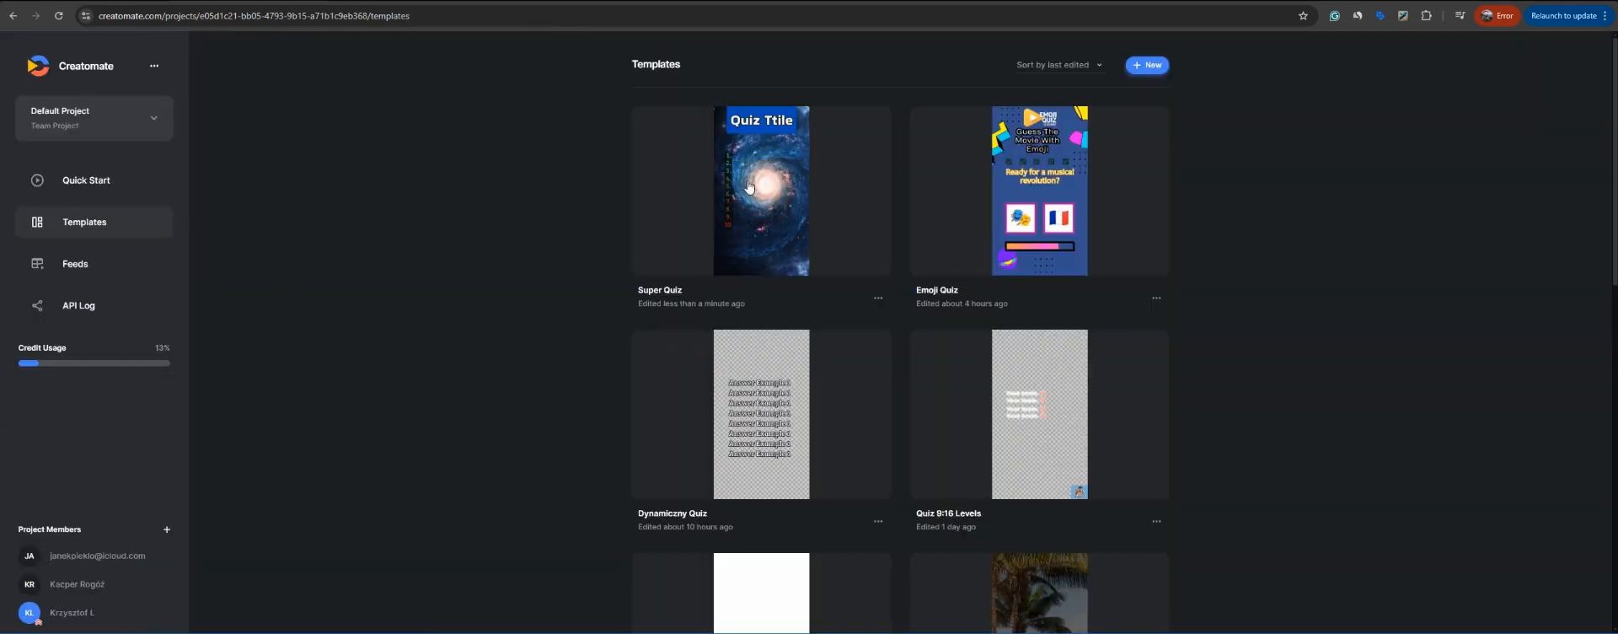
key(alt+Tab)
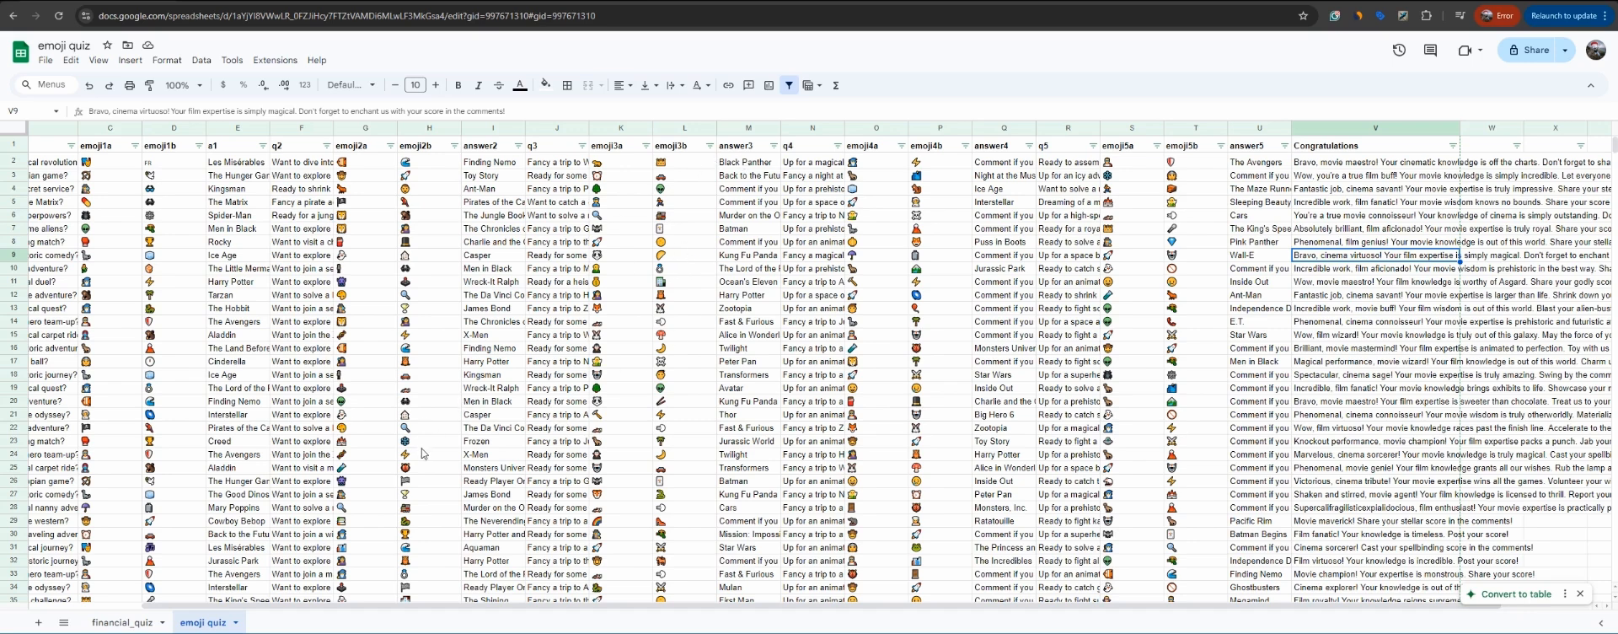
click(38, 622)
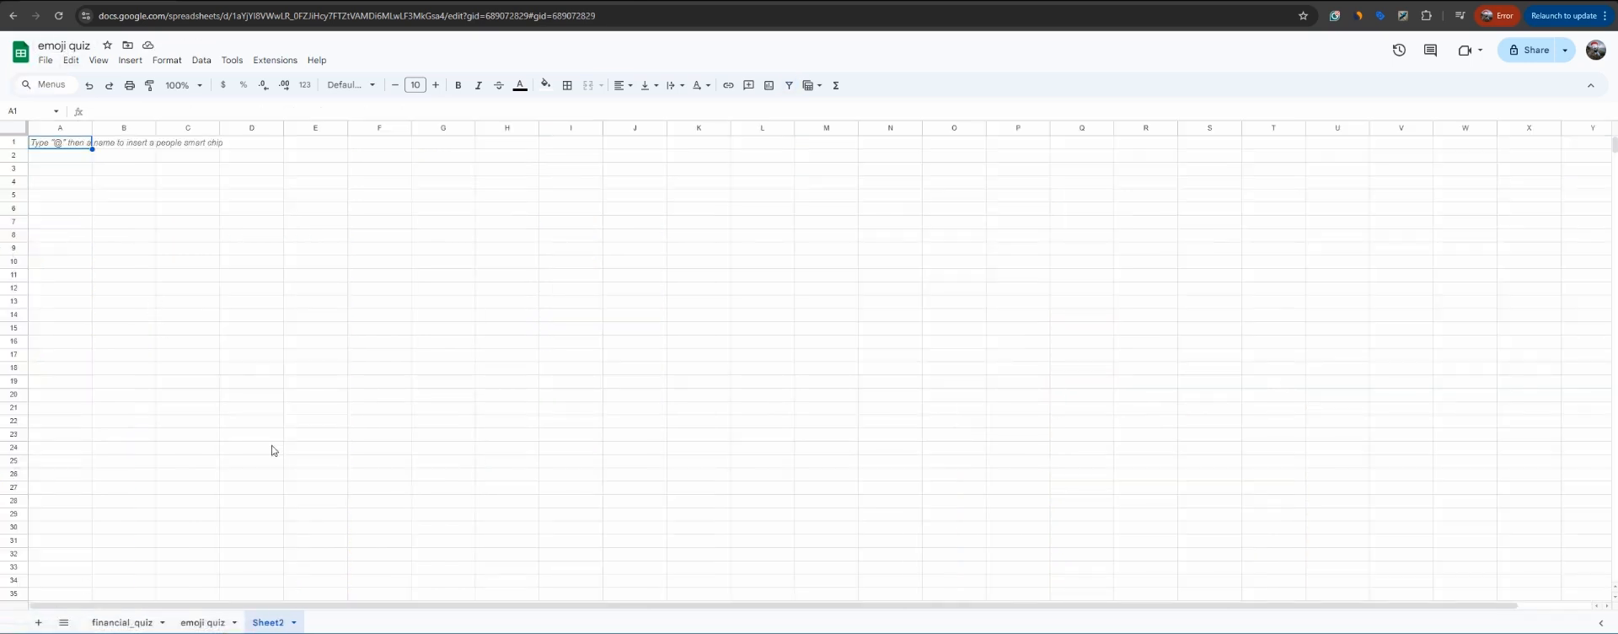
right_click(275, 624)
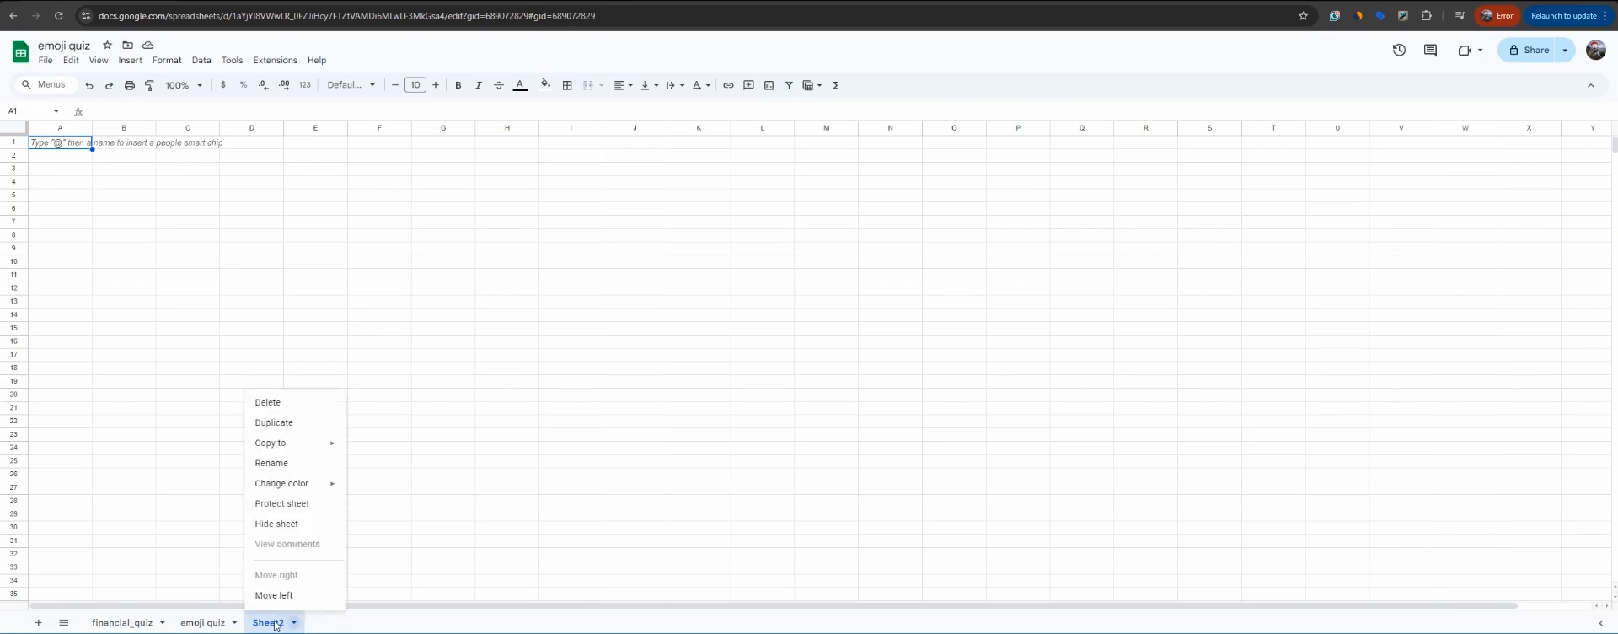
click(278, 470)
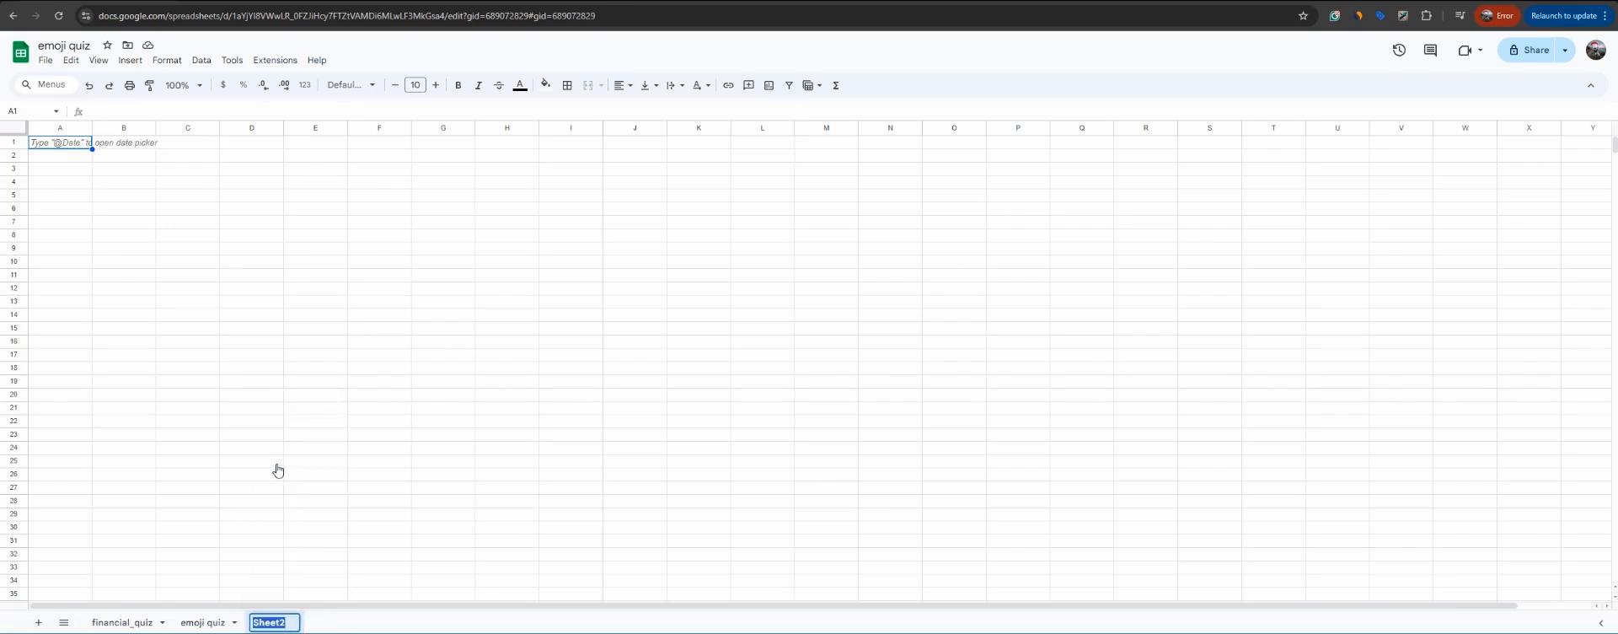
text(Super Quiz)
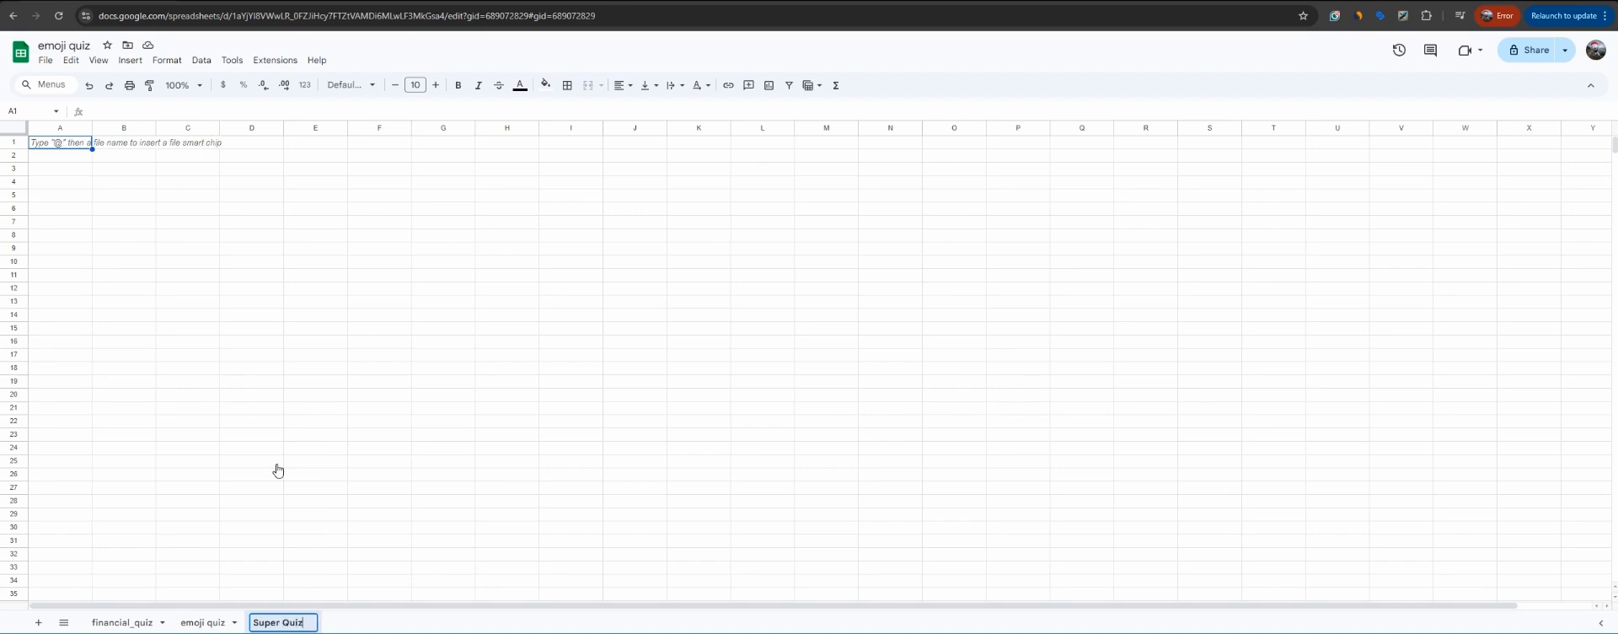
Step: Confirm the Super Quiz sheet name and enter the headers "question 1" in A1 and "Answer 1" in B1
key(Return)
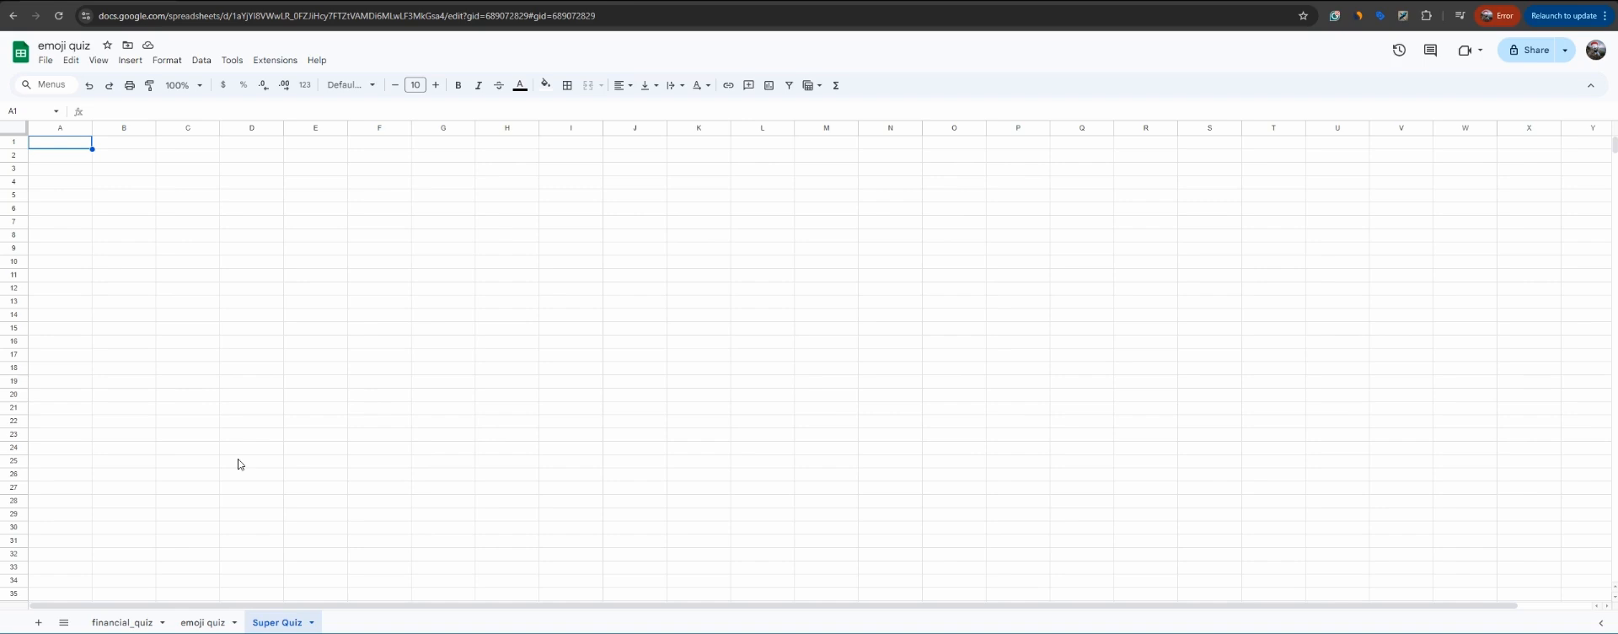
text(question 1)
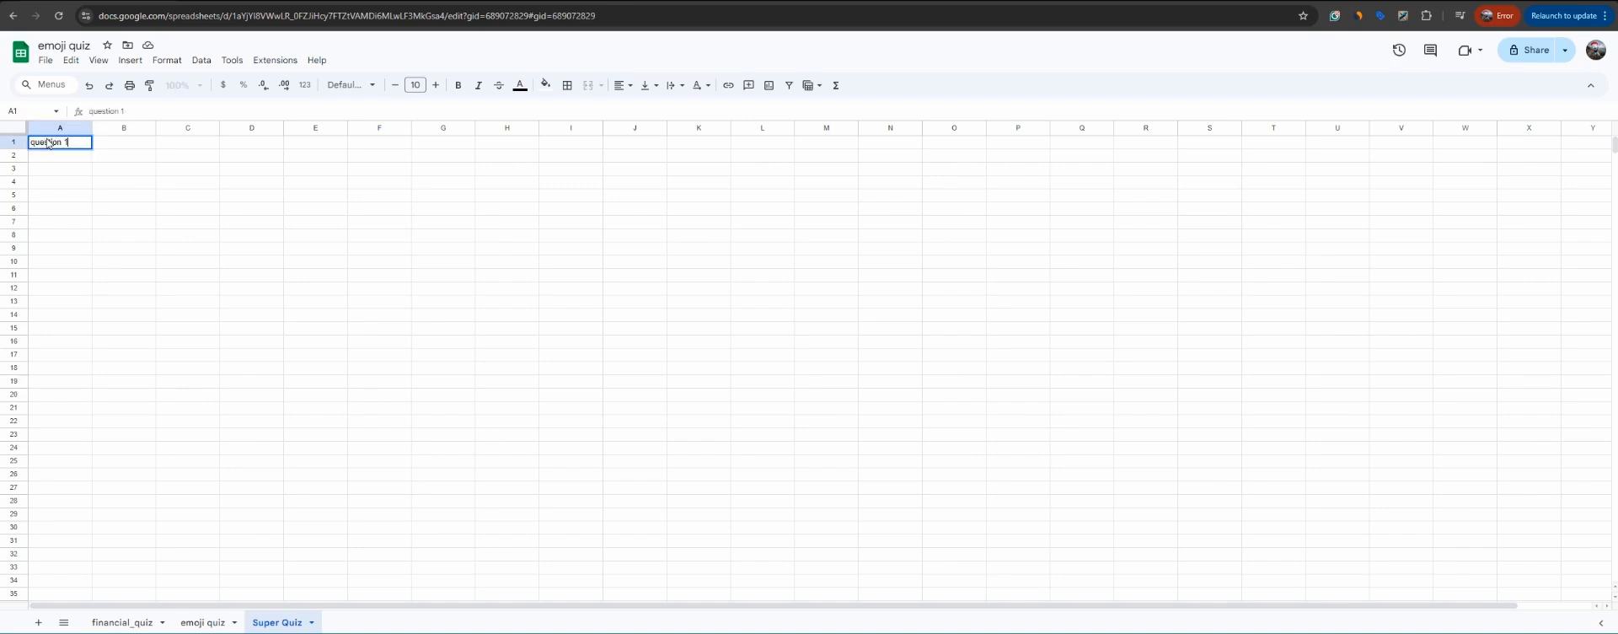
right_click(100, 134)
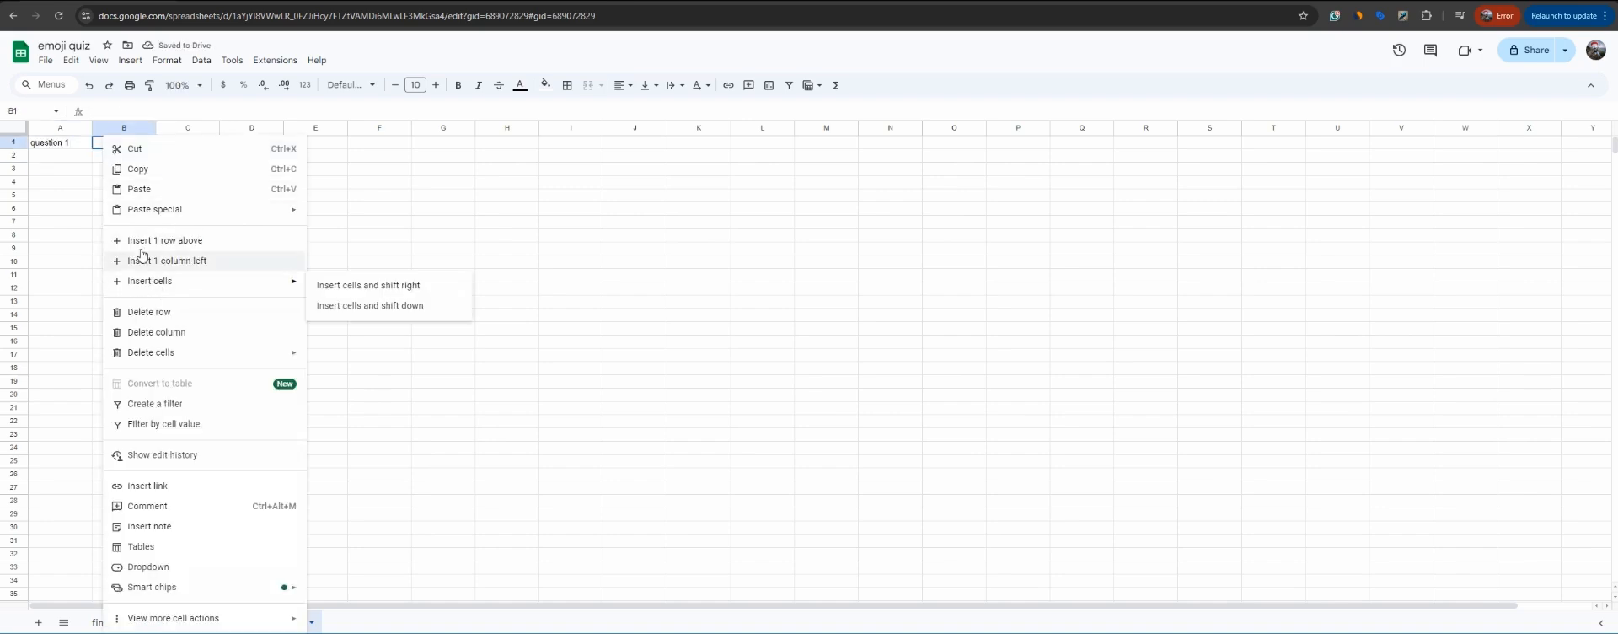
click(88, 198)
double_click(116, 145)
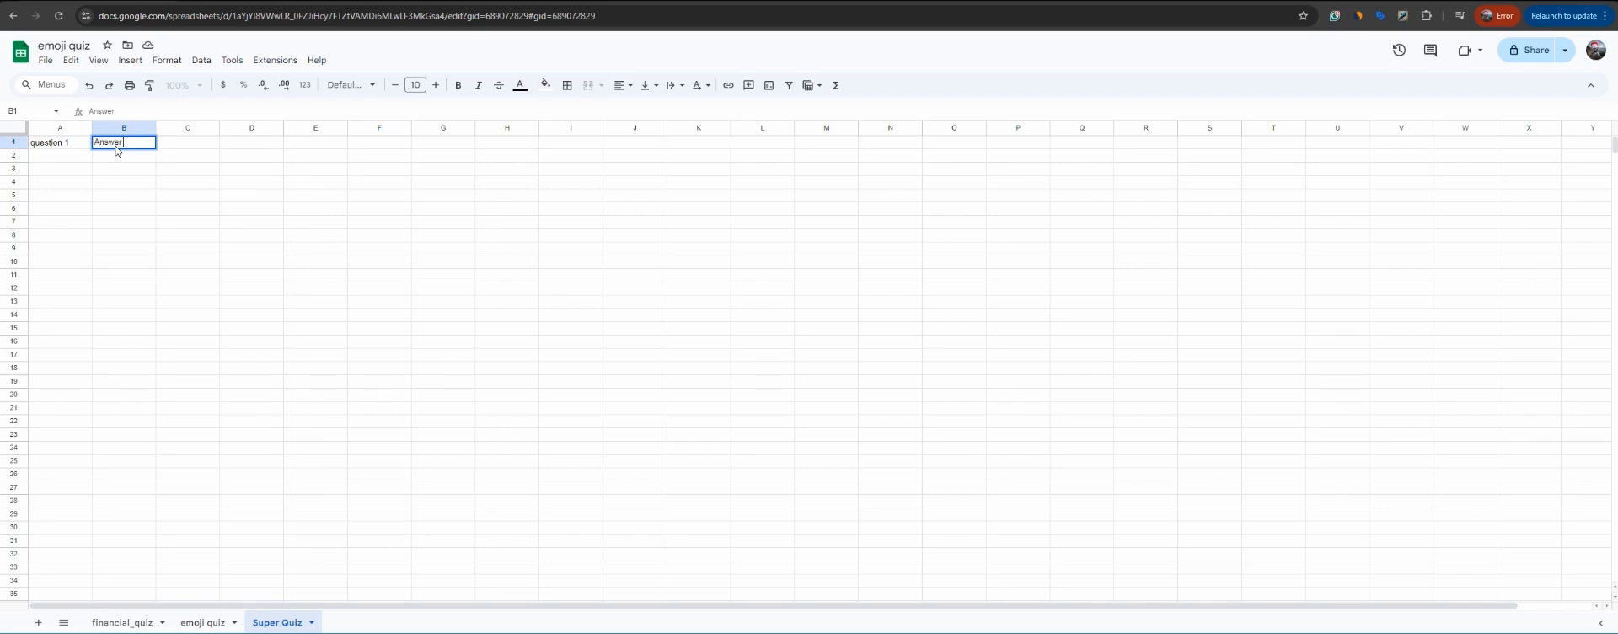
key(Return)
Step: Copy the "question 1" and "Answer 1" headers and paste the pair repeatedly along row 1 through column V
drag(72, 145, 113, 145)
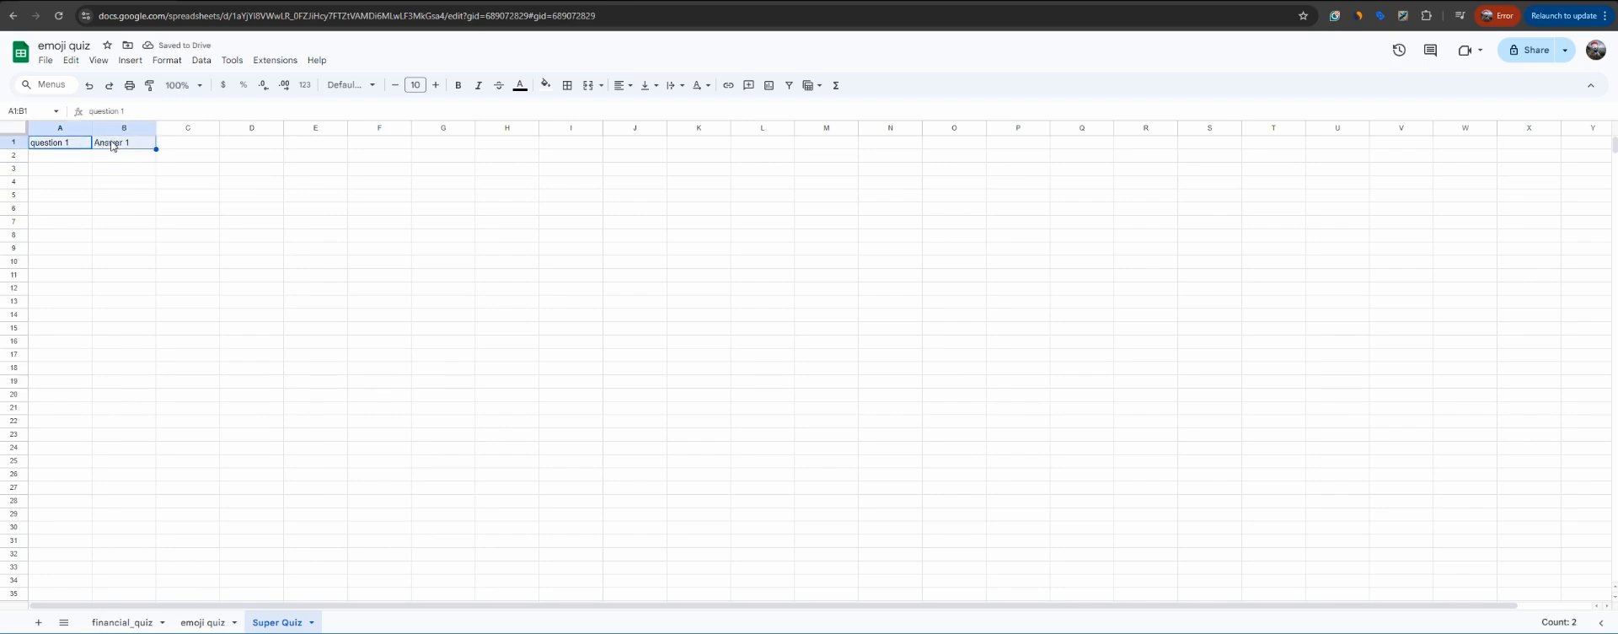
key(ctrl+c)
click(171, 146)
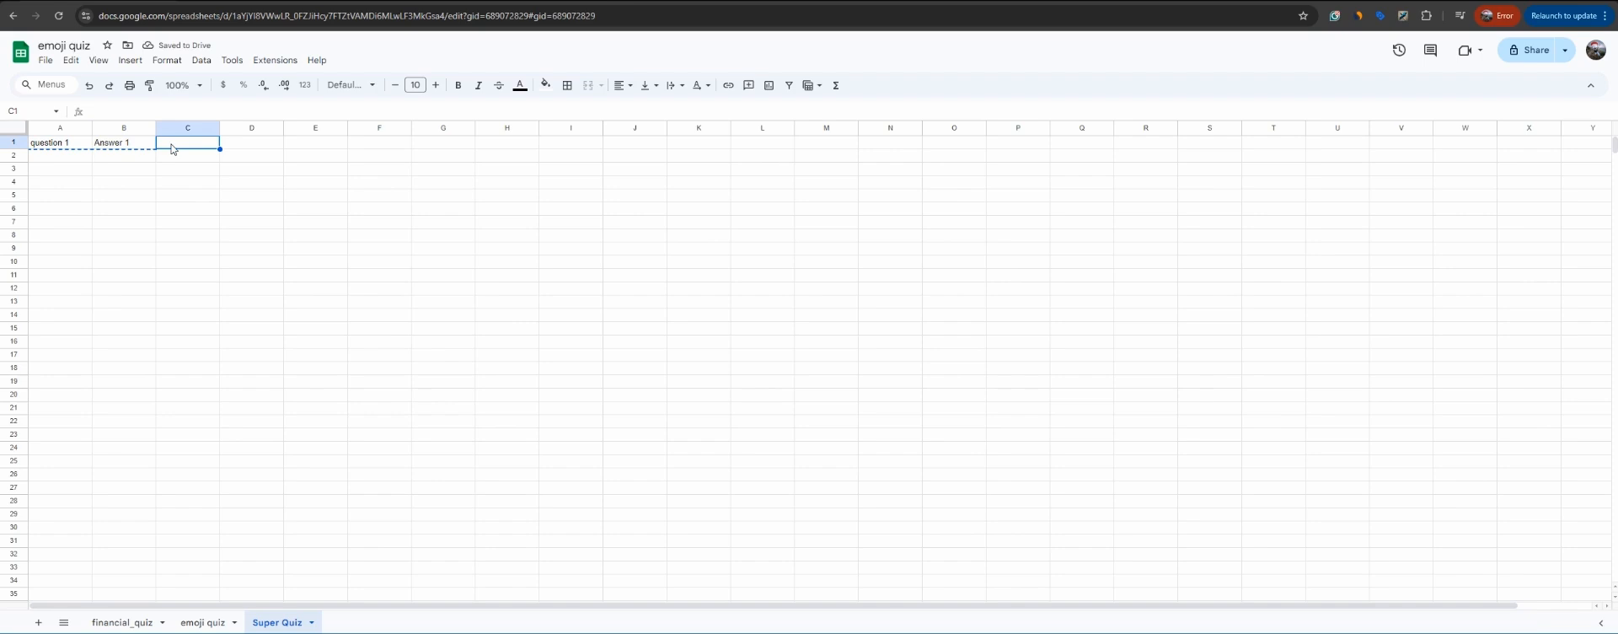
key(ctrl+v)
click(316, 143)
key(ctrl+v)
click(443, 143)
key(ctrl+v)
click(556, 145)
key(ctrl+v)
click(716, 144)
key(ctrl+v)
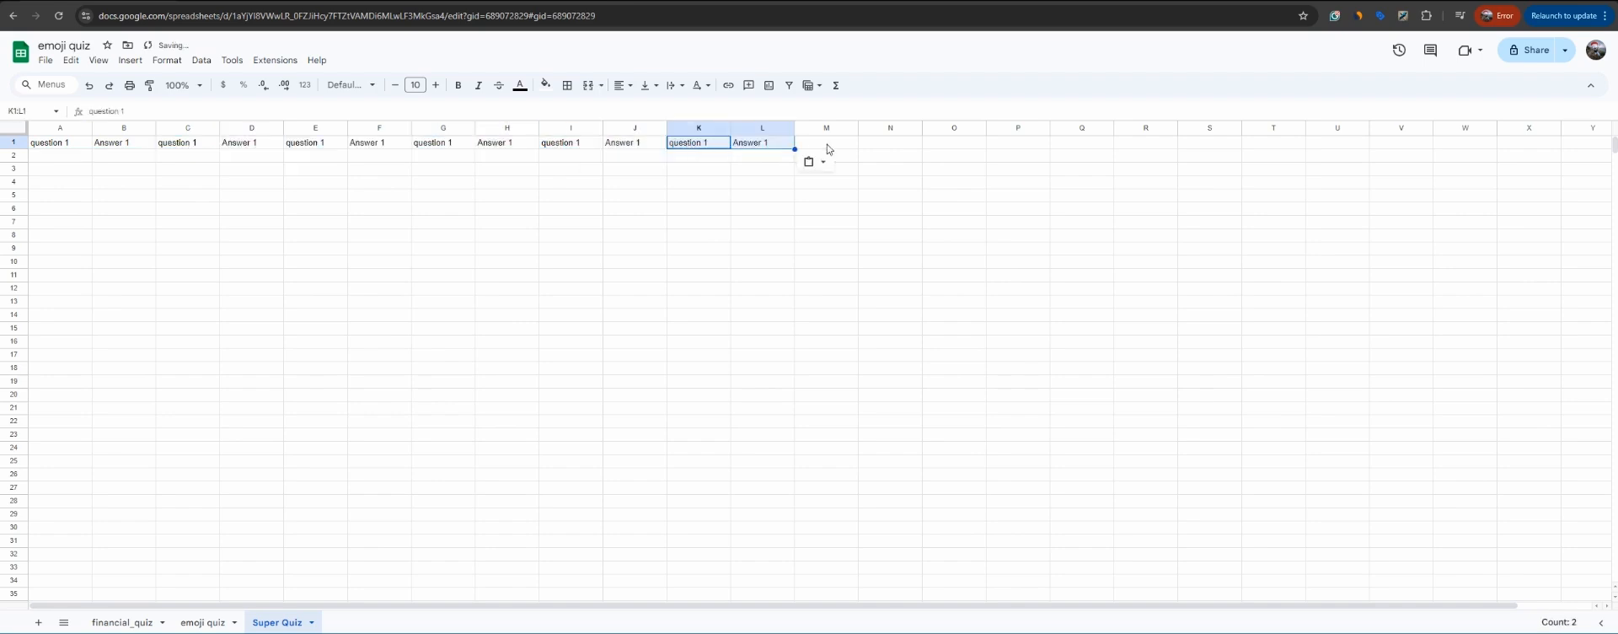
click(827, 145)
key(ctrl+v)
click(952, 145)
key(ctrl+v)
click(1067, 145)
key(ctrl+v)
key(ctrl+v)
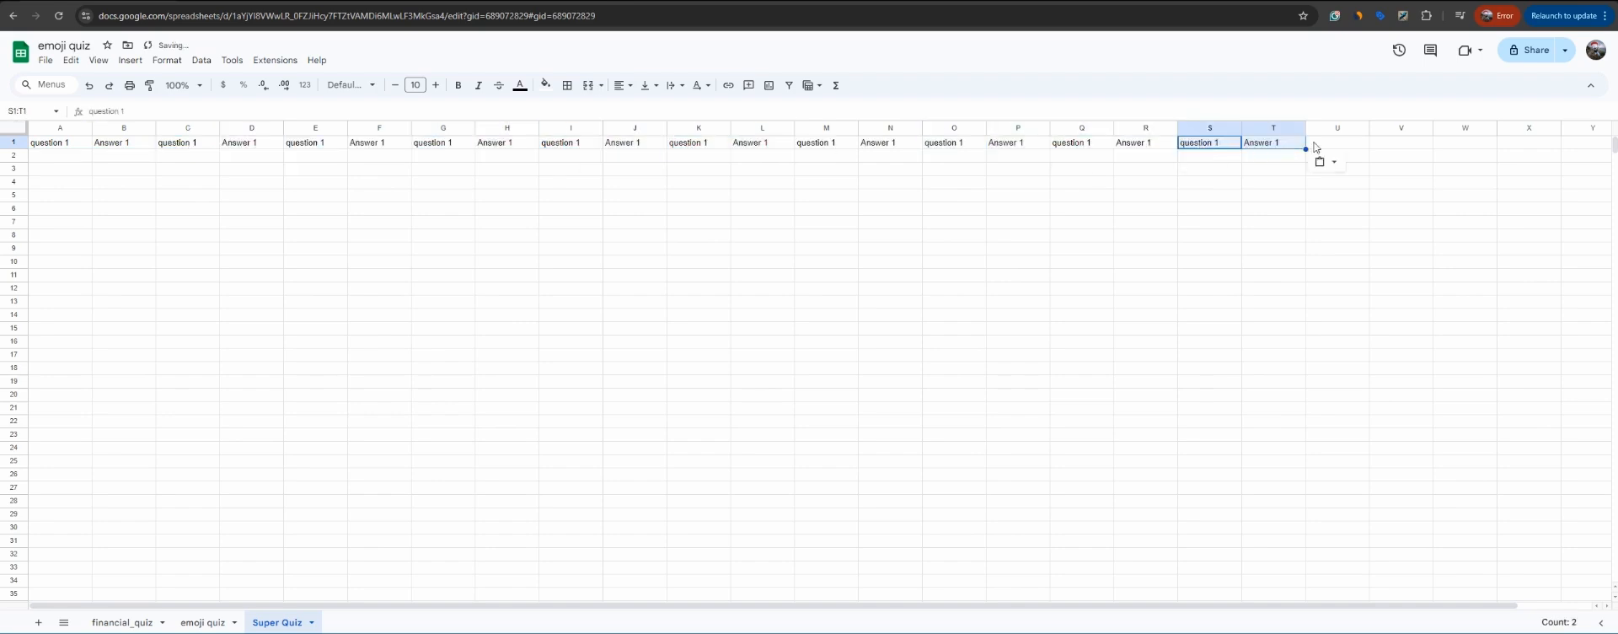
click(1329, 146)
key(ctrl+v)
Step: Renumber the copied question and answer headers from 2 to 10 in C1 to T1, and rename U1 to "outro"
double_click(201, 143)
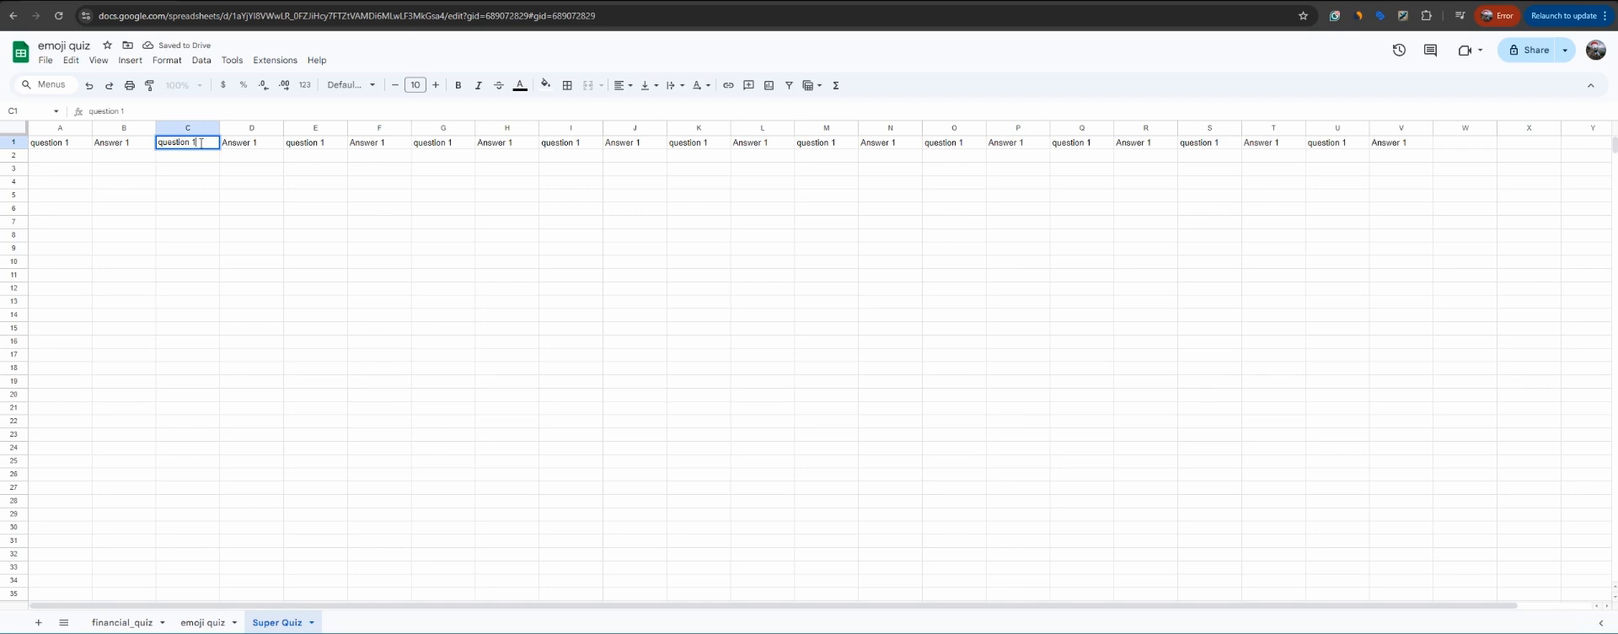
text(2)
double_click(261, 142)
key(BackSpace)
text(2)
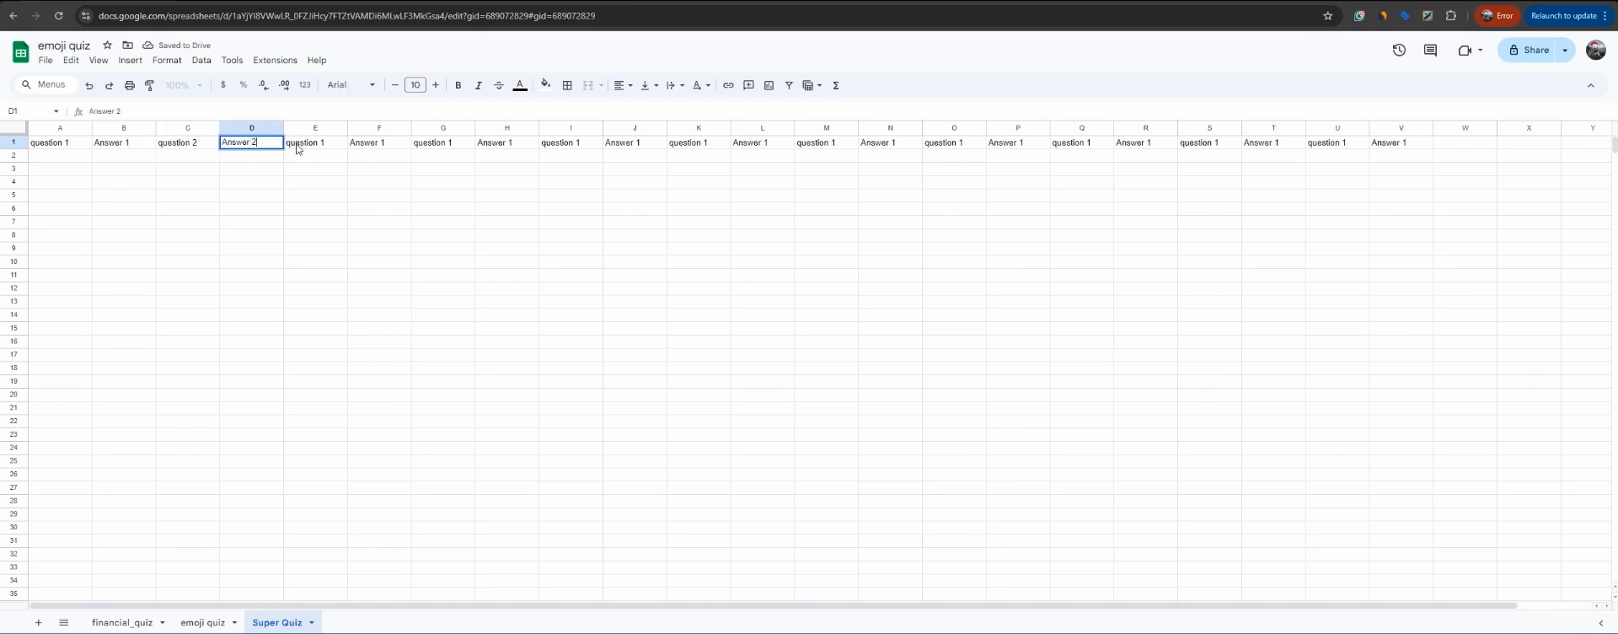
double_click(299, 143)
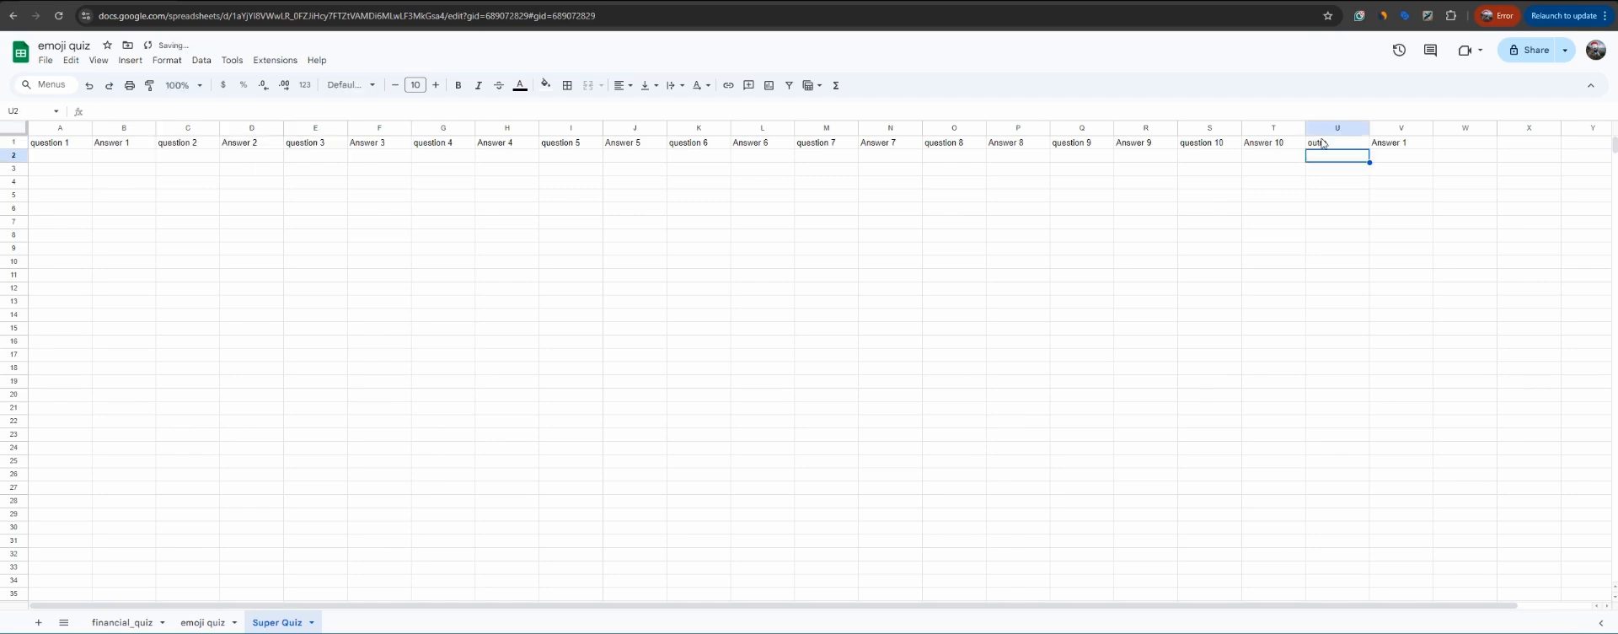
Step: Clear the surplus header in V1 and add a filter to the header row
click(1389, 144)
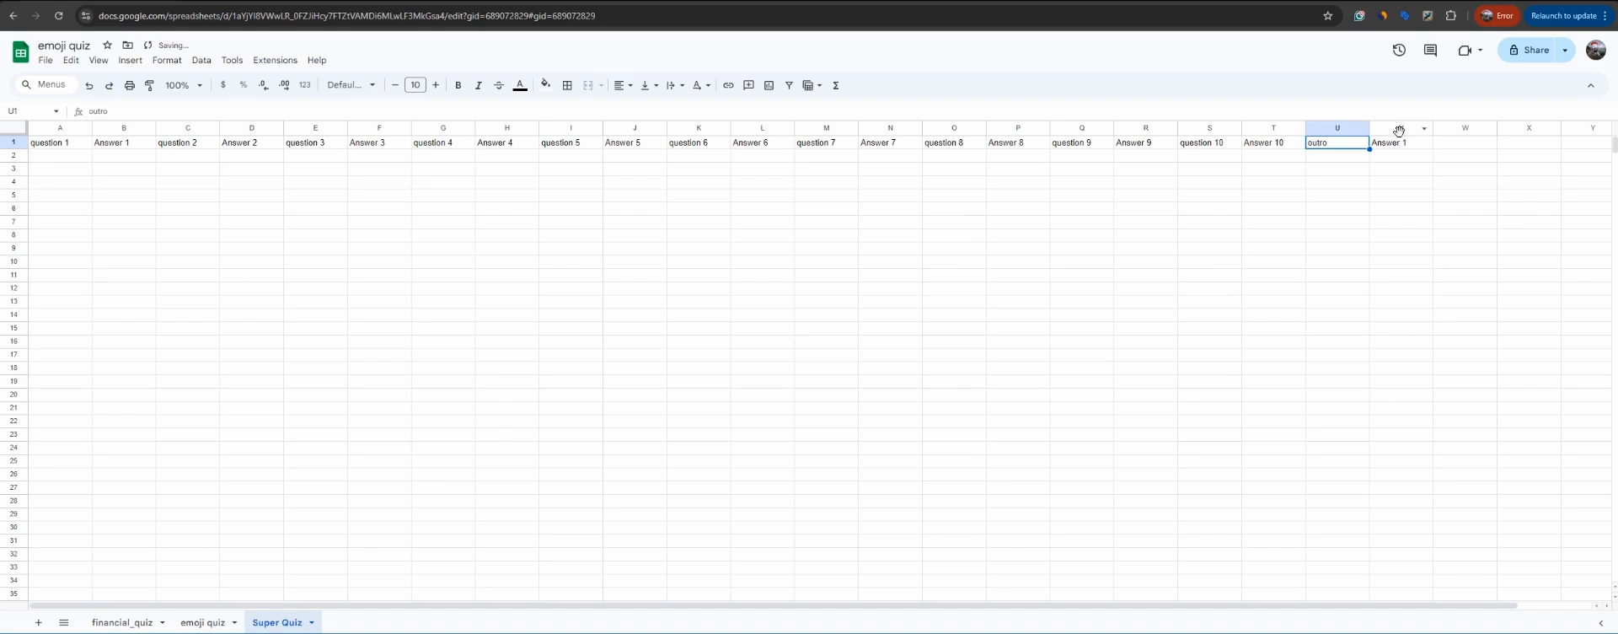
right_click(1389, 145)
key(Escape)
key(Delete)
key(shift+space)
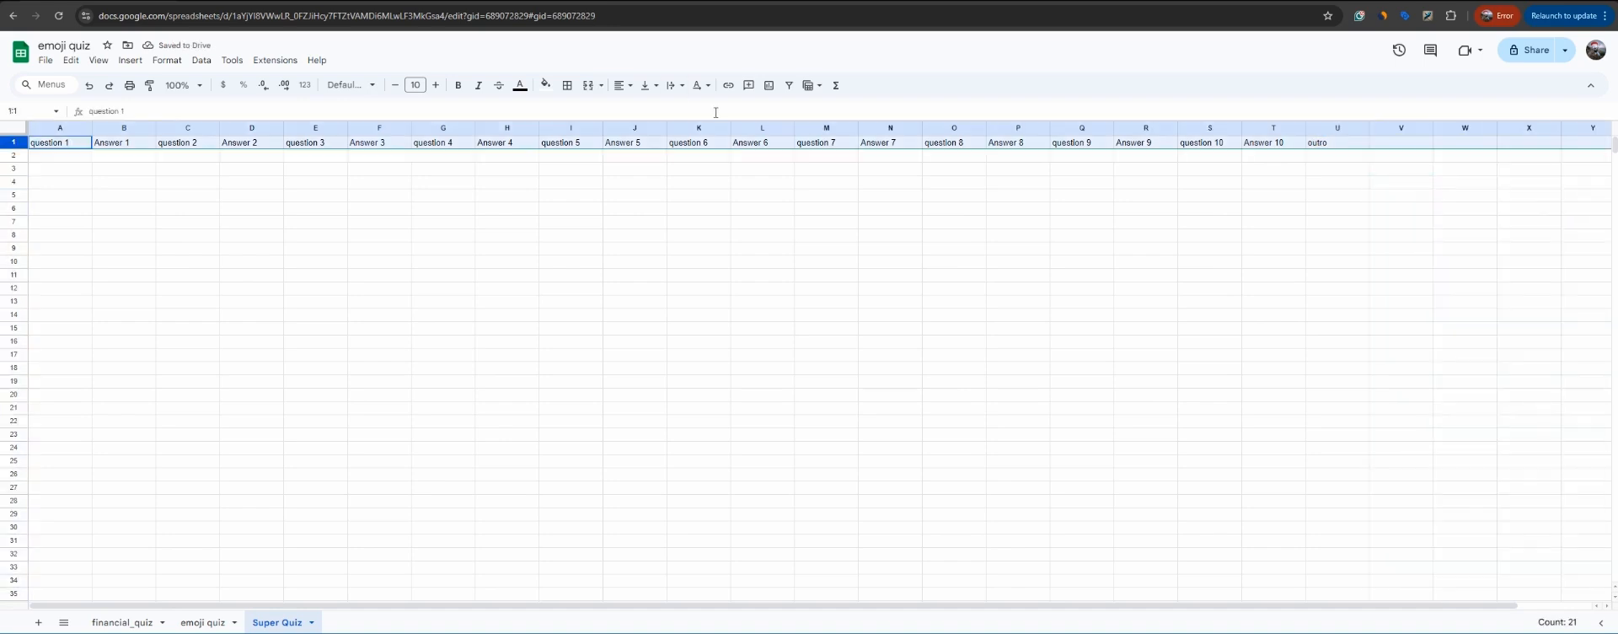
click(789, 85)
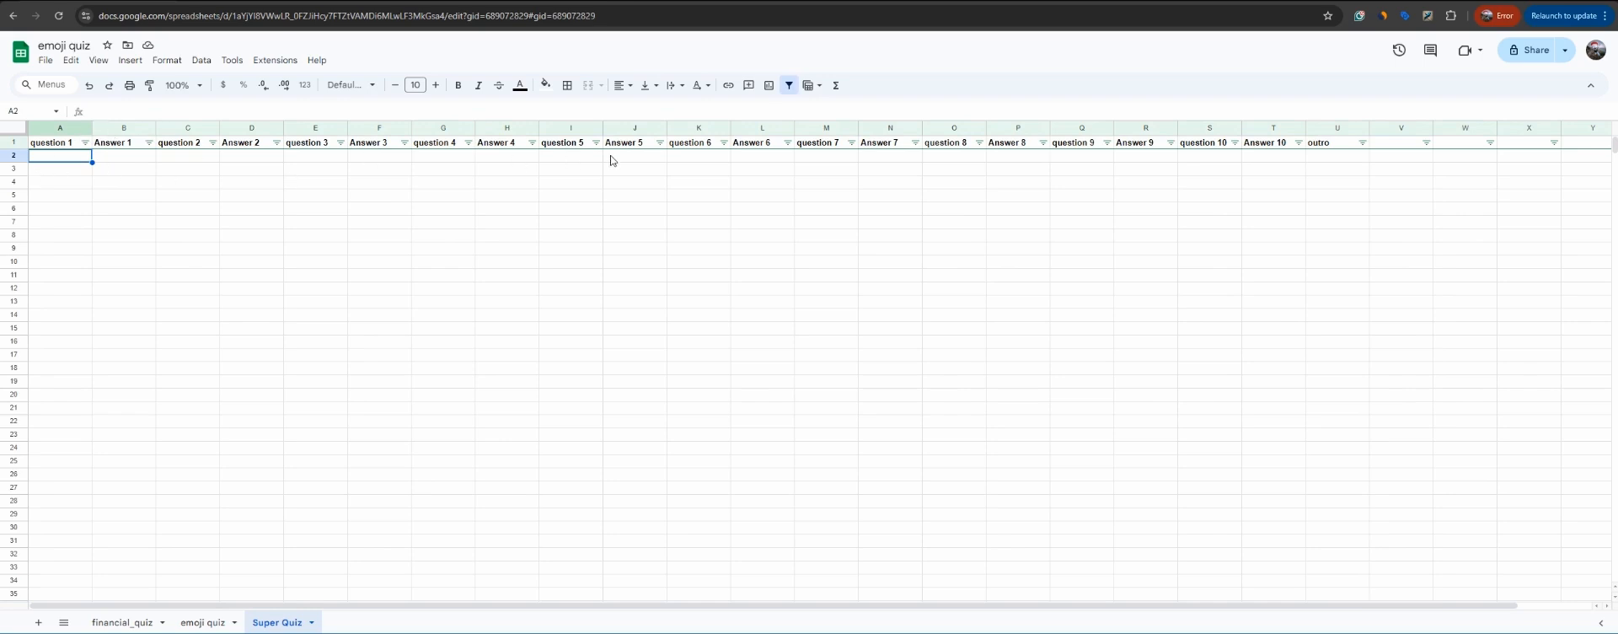
Step: Switch to the Anthropic Console Workbench and create a new blank prompt
click(672, 1)
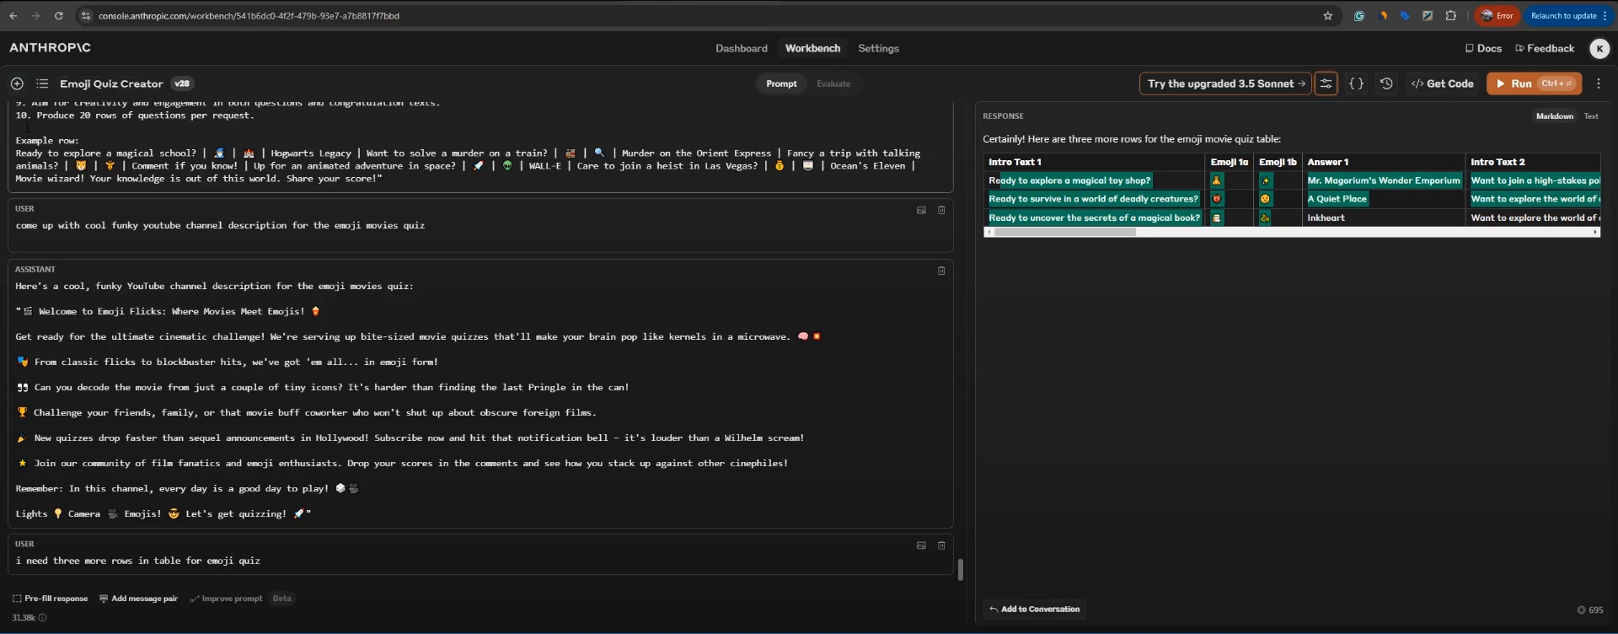
click(16, 84)
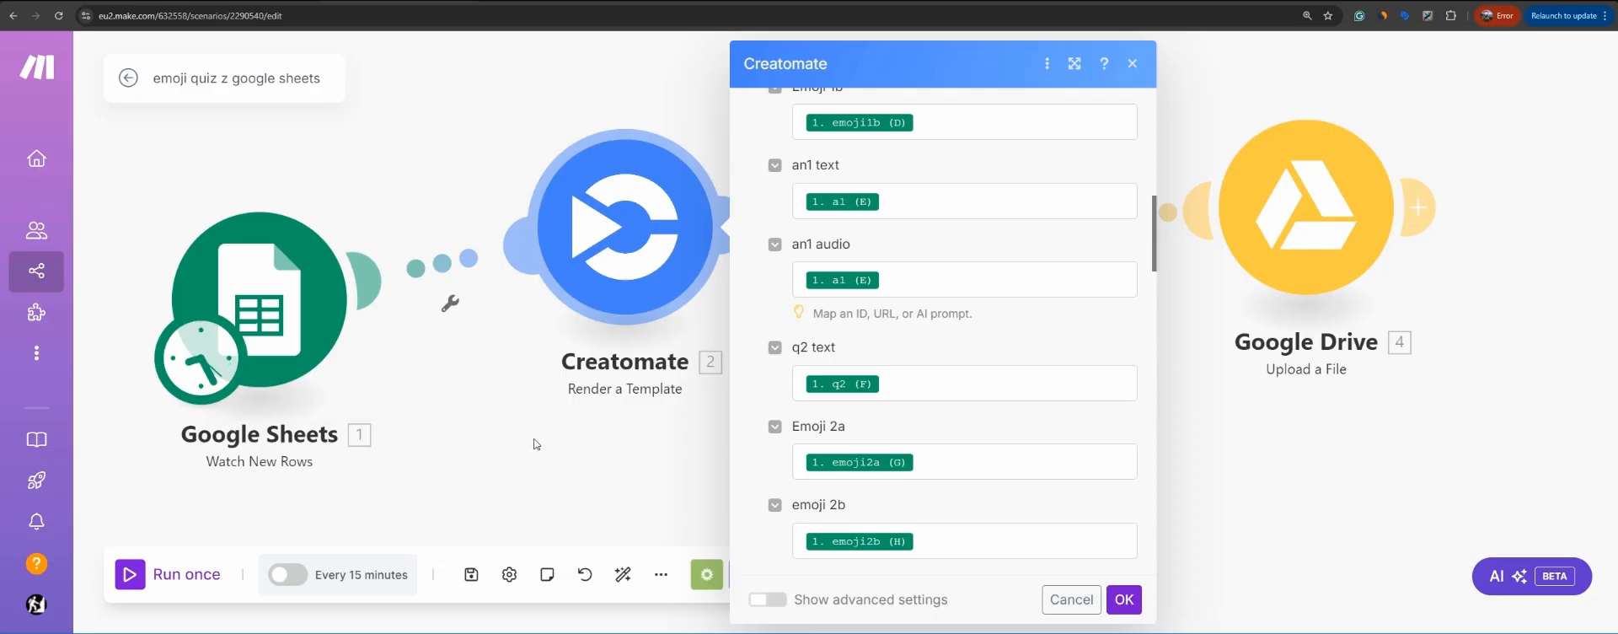
Step: Review the emoji quiz scenario's modules in Make and the Super Quiz headers in Google Sheets, and return to the Anthropic Workbench
click(503, 424)
scroll(505, 396, down, 2)
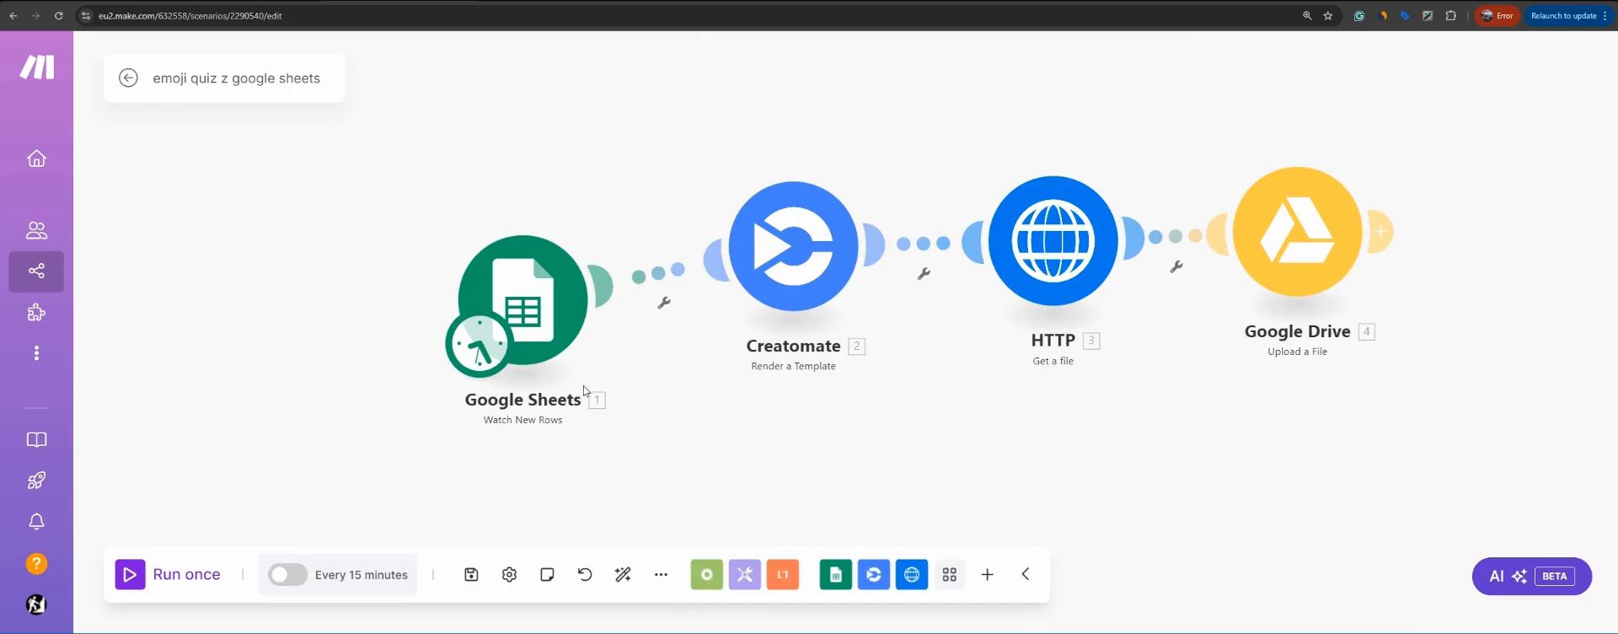
click(698, 2)
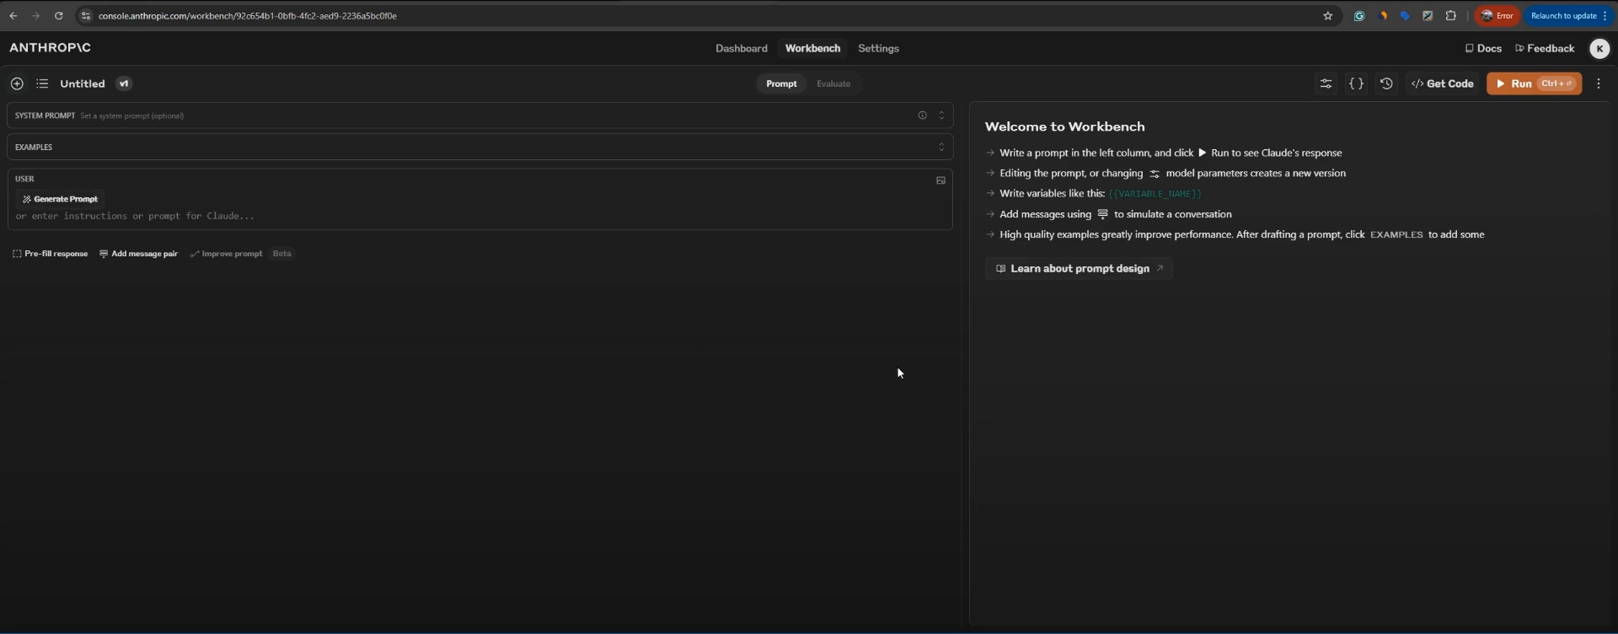
click(91, 2)
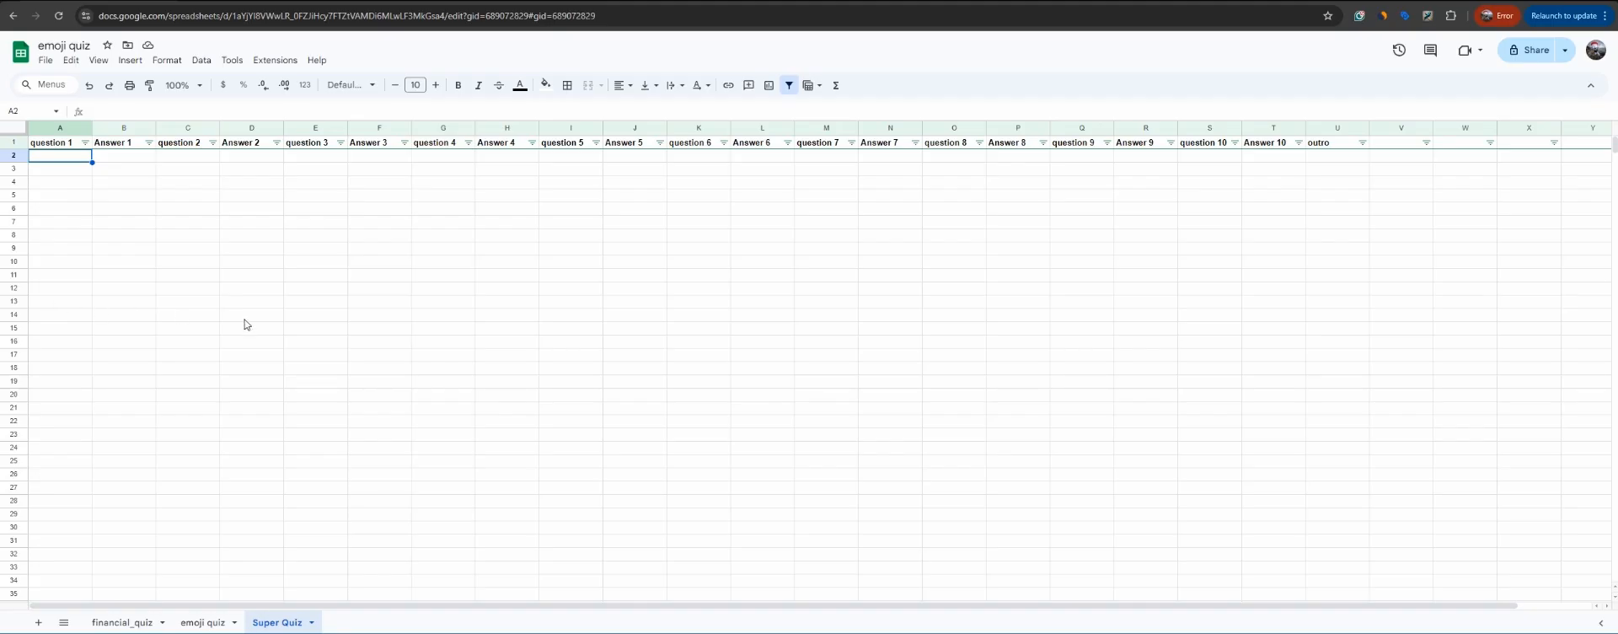
click(91, 1)
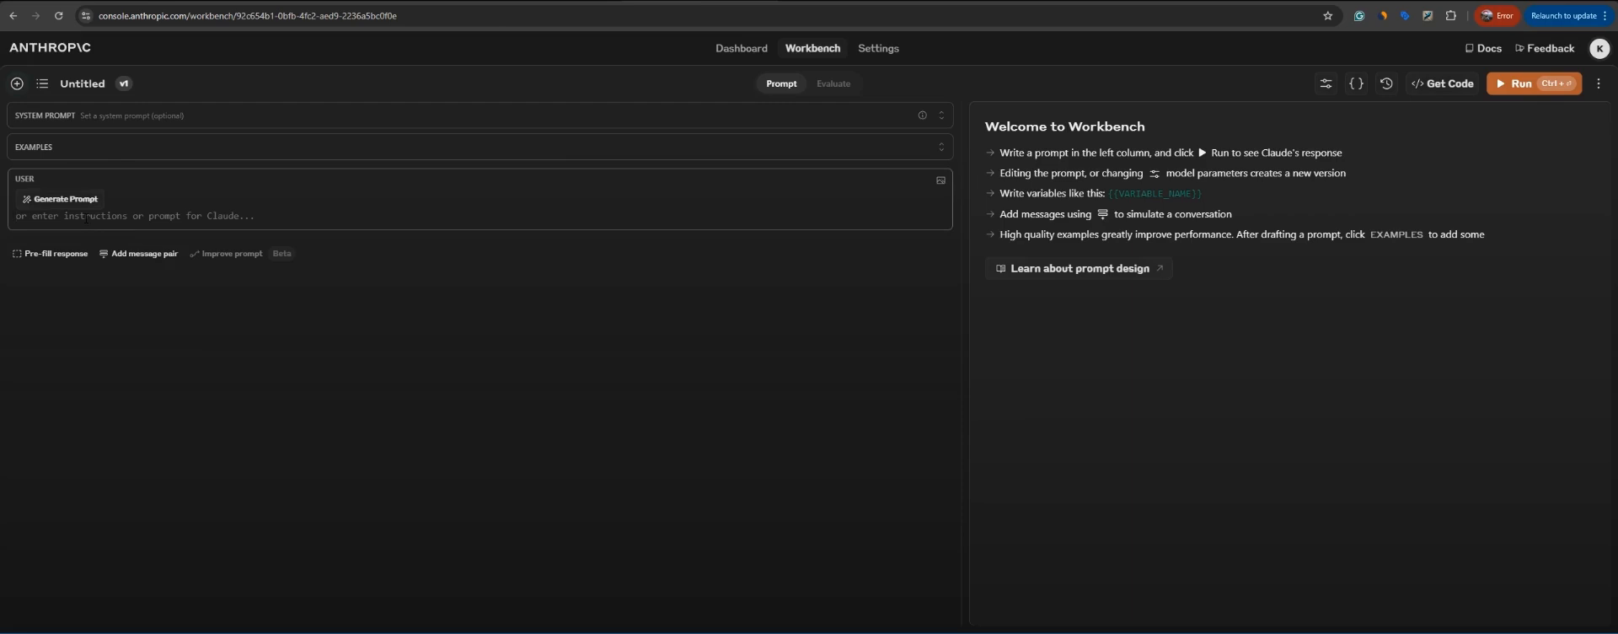
Step: Write a user prompt requesting 10 geography quiz questions and answers, with questions 1-3 easy, 4-7 medium difficulty and 8-10 difficult
text(I need 10 question)
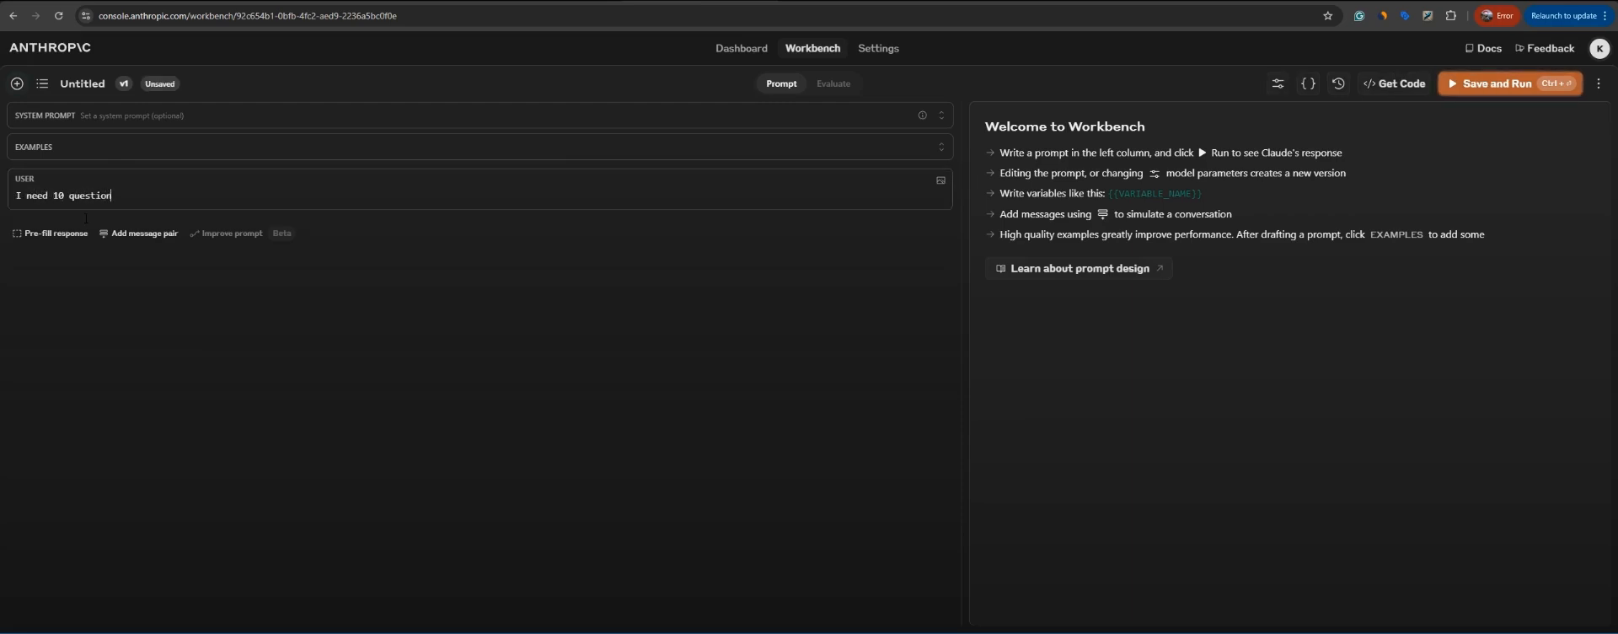
text(s and answers for geography quiz)
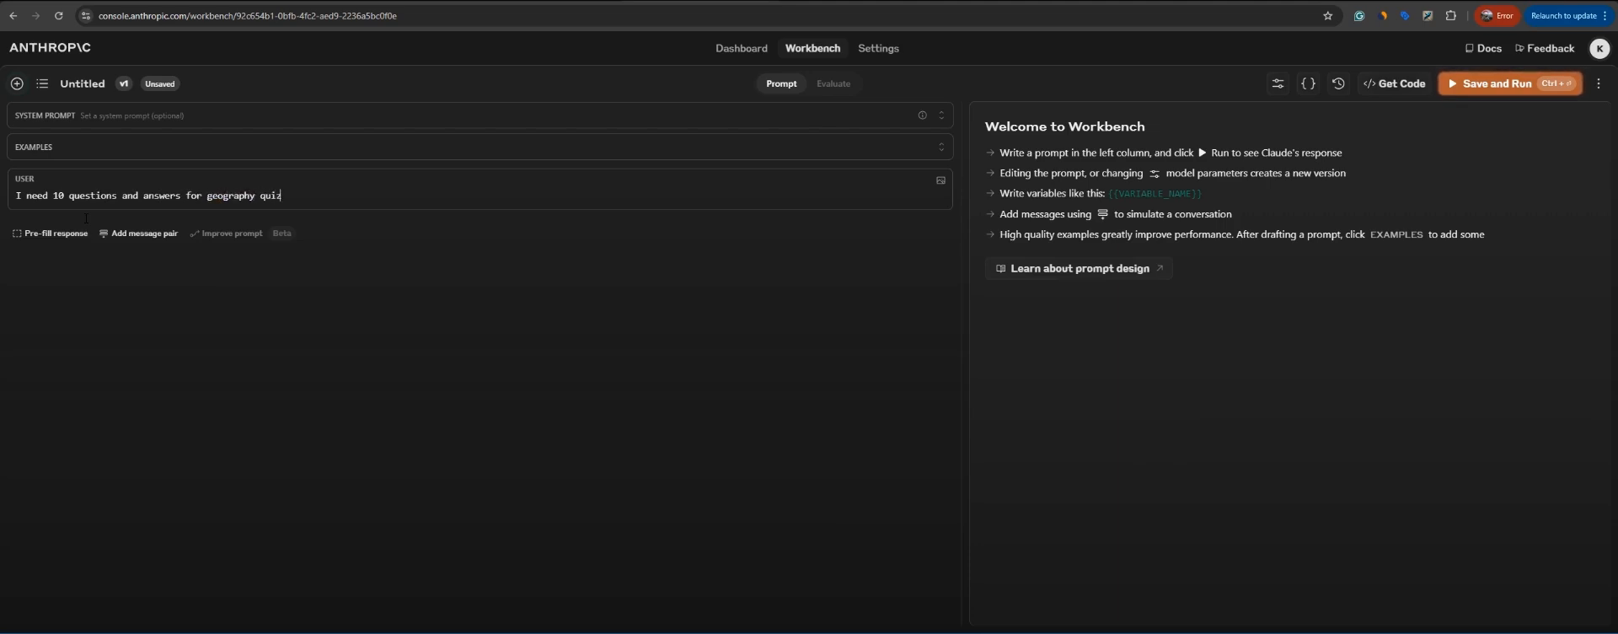
text(. Questions 1-3 are easy, questions )
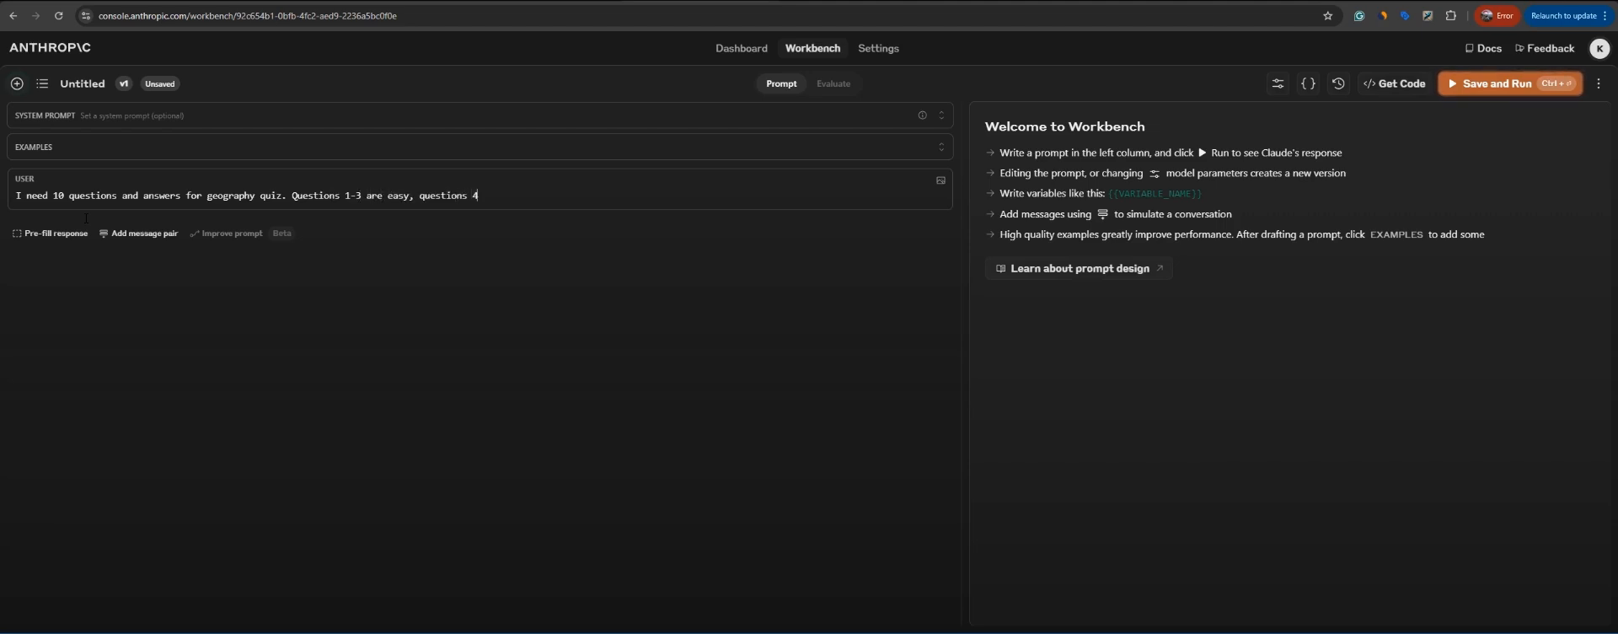
text(4-7 are medium dificulty)
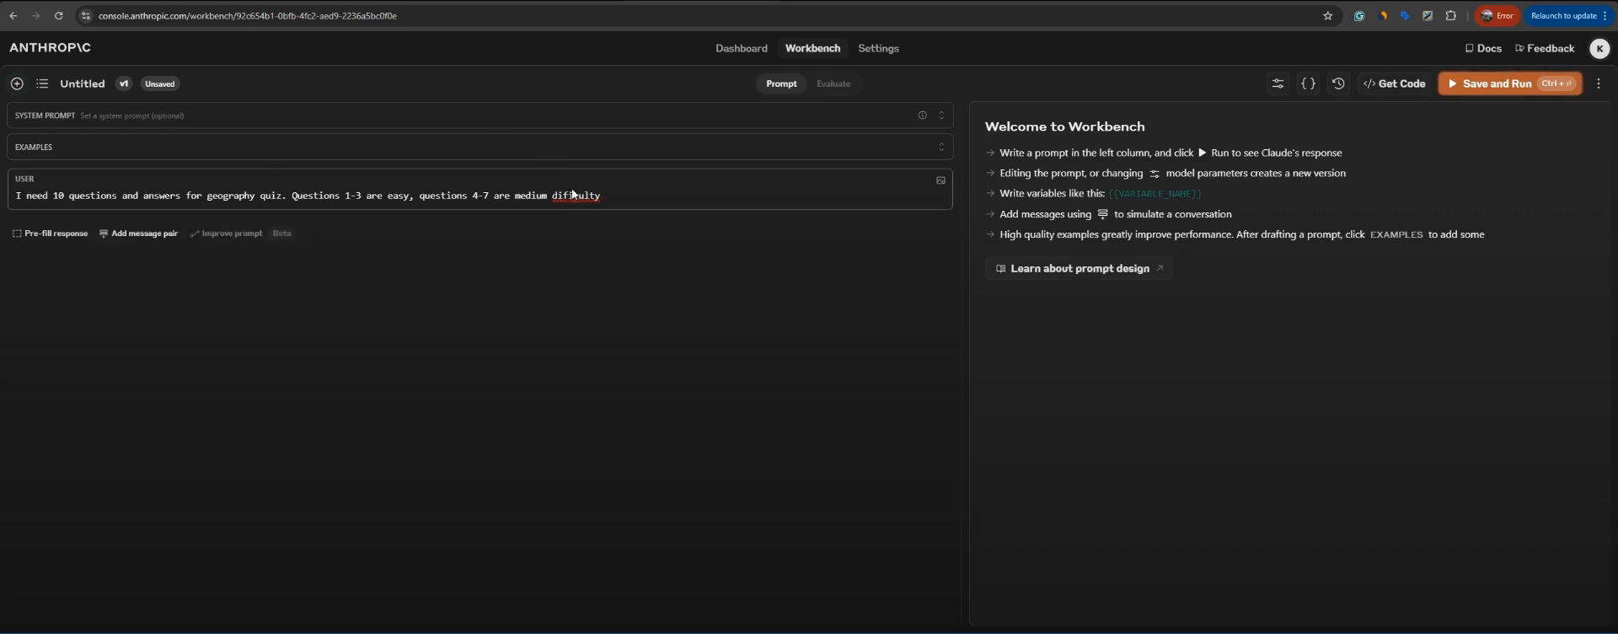
right_click(577, 196)
click(611, 209)
text(, questions 8-10 are difficult)
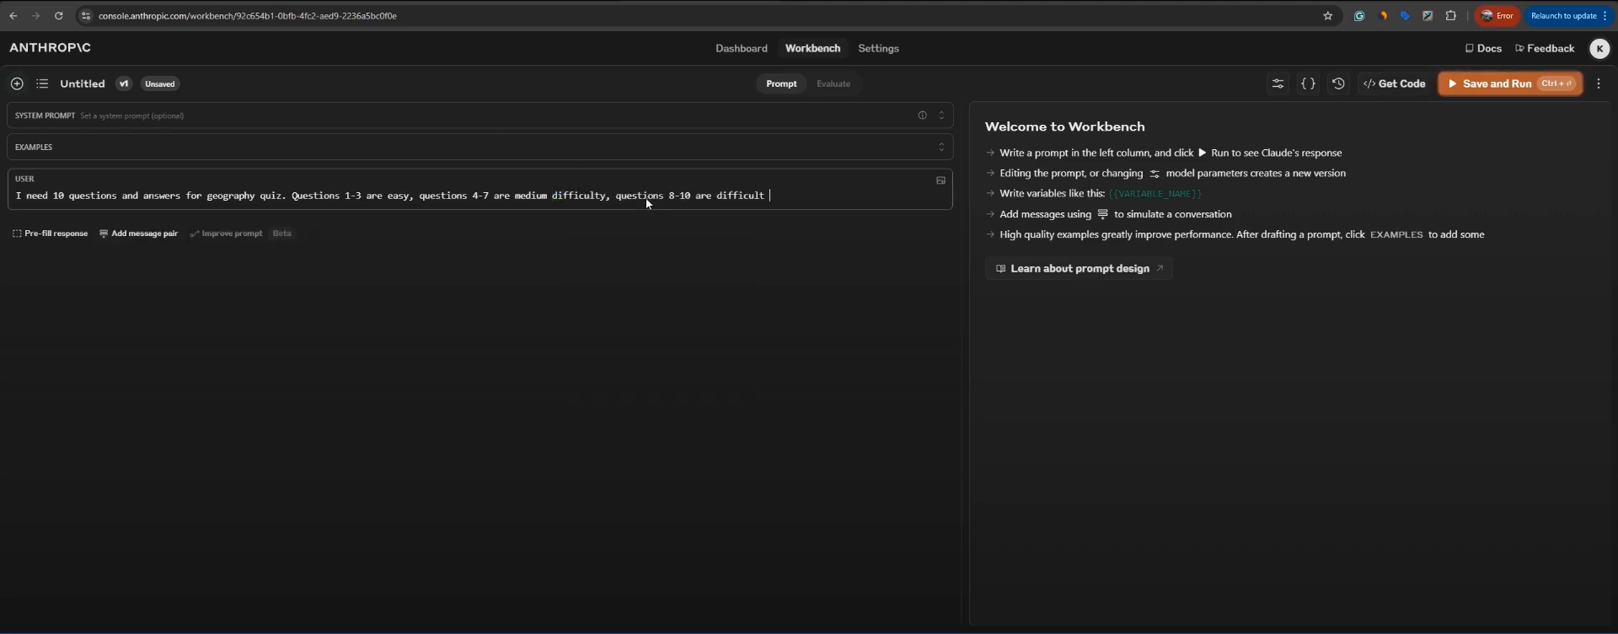
key(BackSpace)
Step: Add to the prompt that the output should be a table with 21 columns, every question column next to its corresponding answer
text(. Your output should )
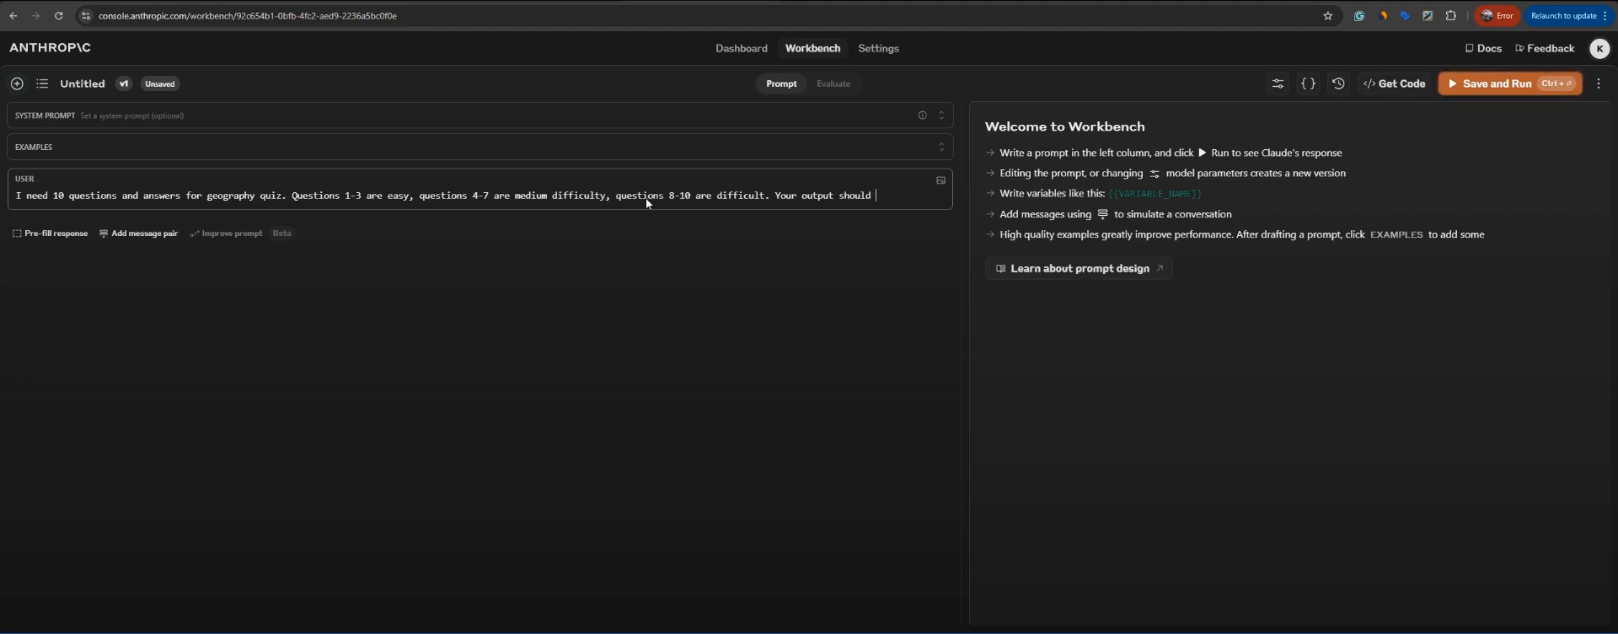
text(be in a format of )
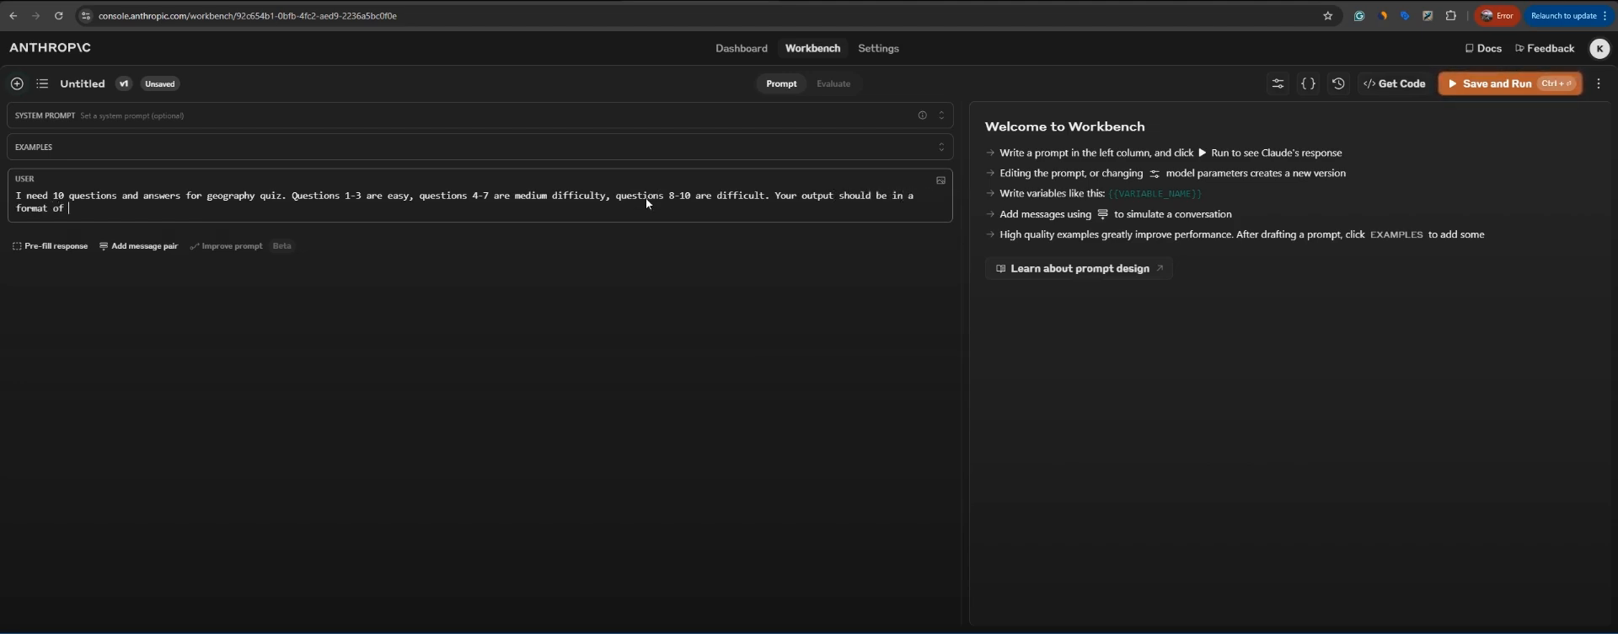
text(table with 21 columns where every question )
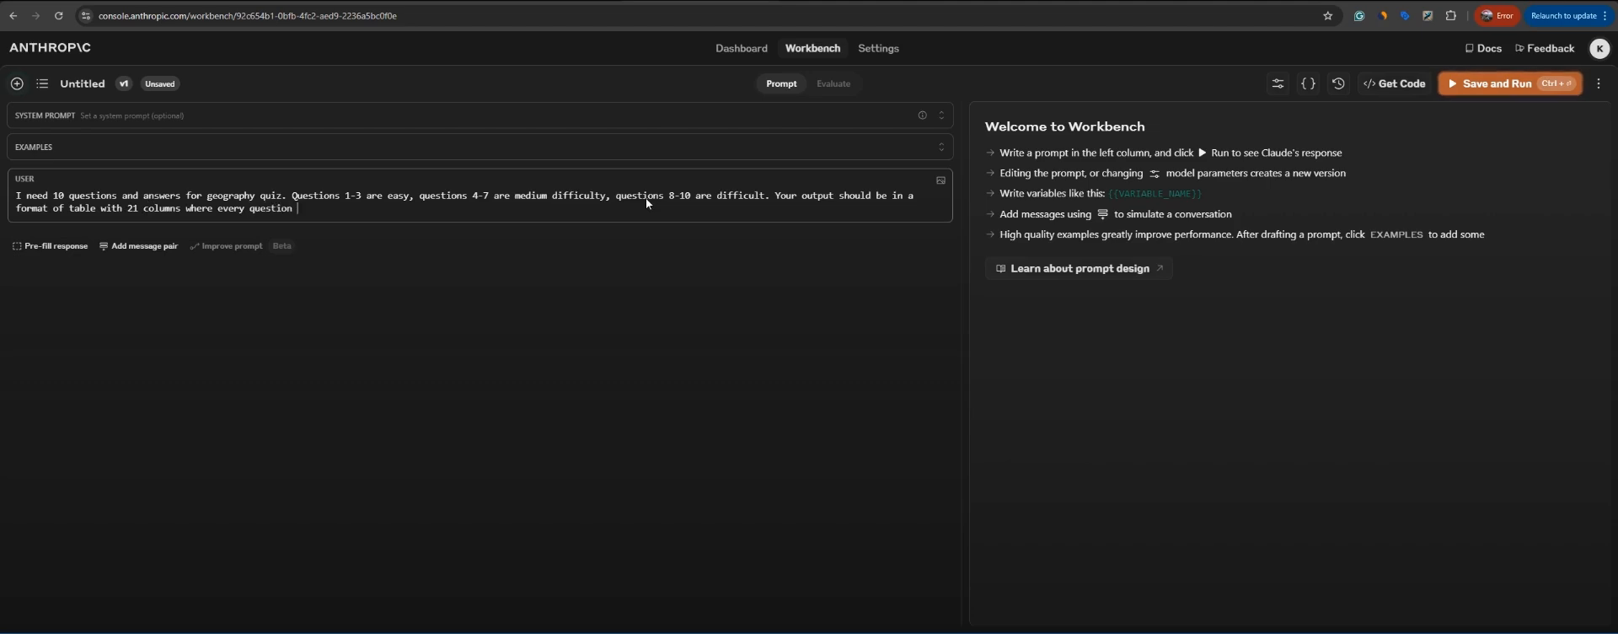
text(column is next to the corresponding answert )
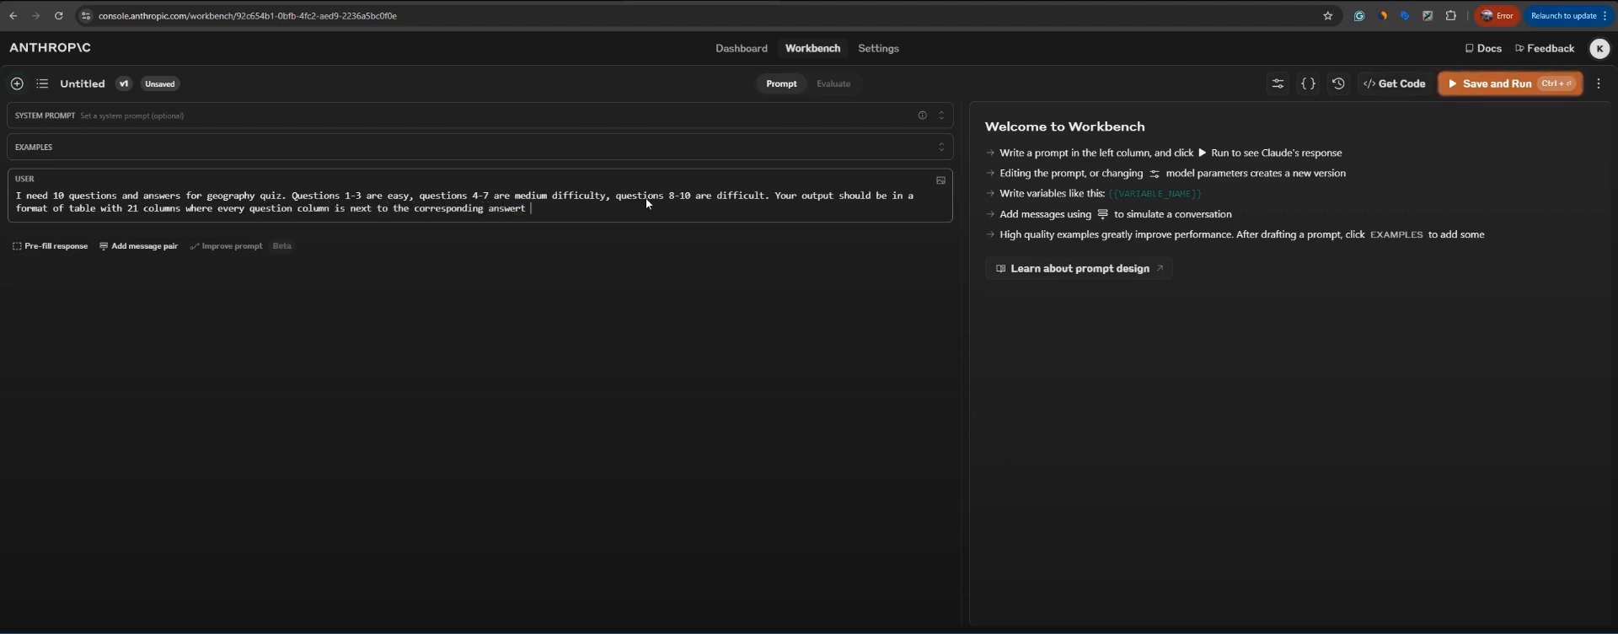
Step: Add to the prompt that the 21st column is an outro encouraging the quiz taker/viewer in one sentence to comment the score
text(column. The last 21st column will be outro )
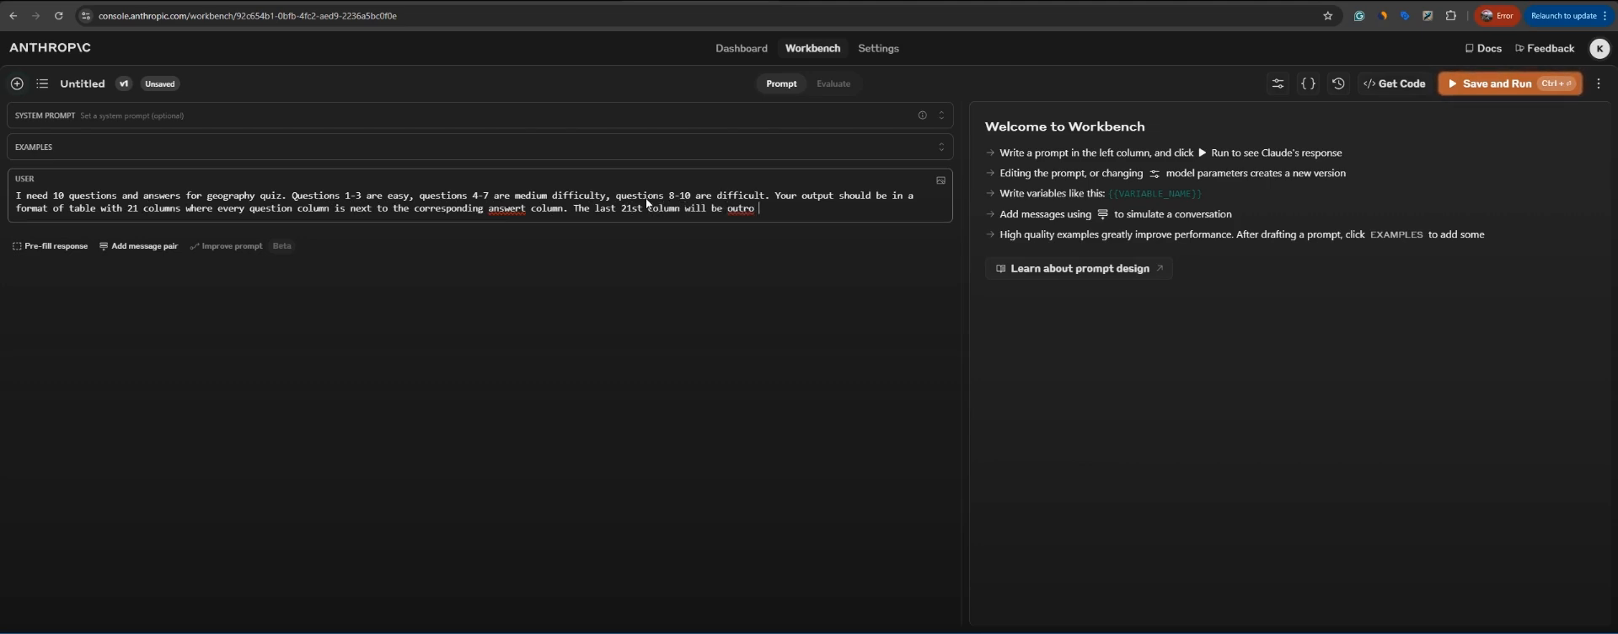
text(column where in one sent)
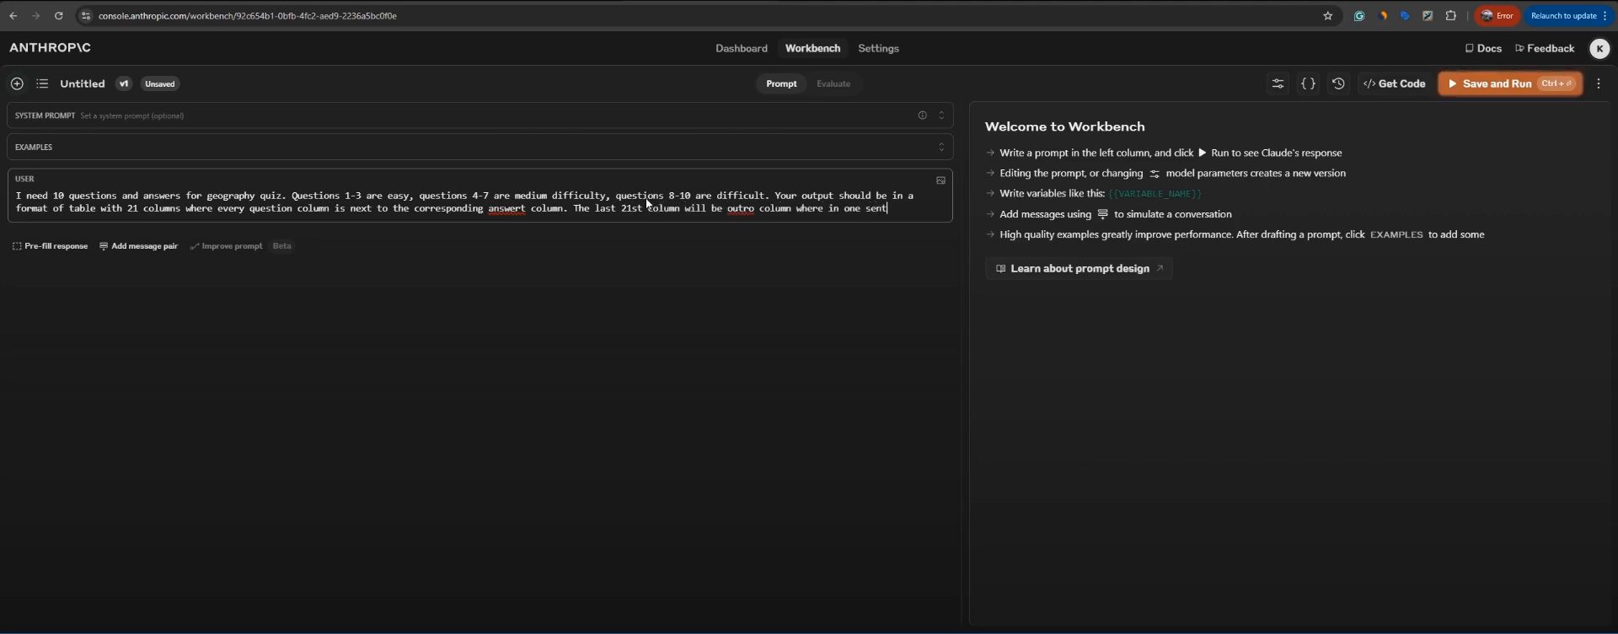
text(ence you will encour)
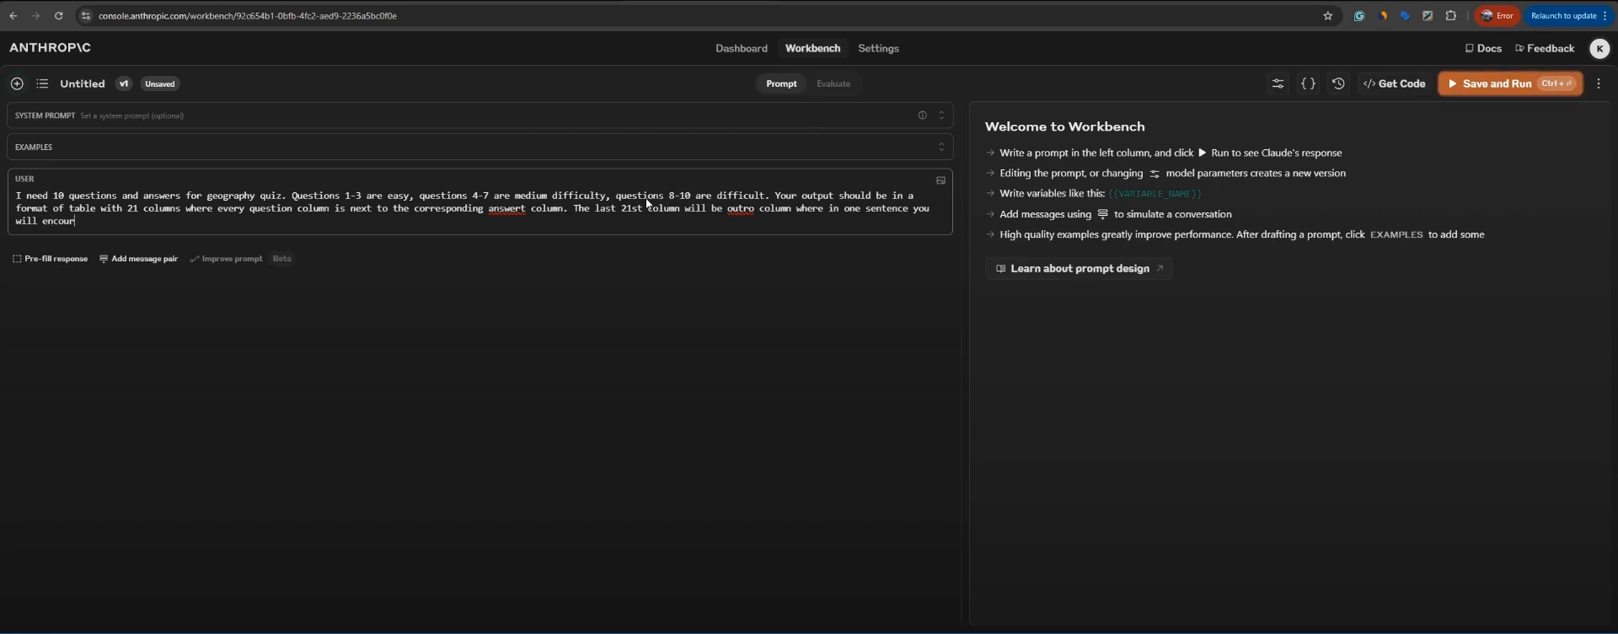
text(age the quiz taker/viewer to comment the score.)
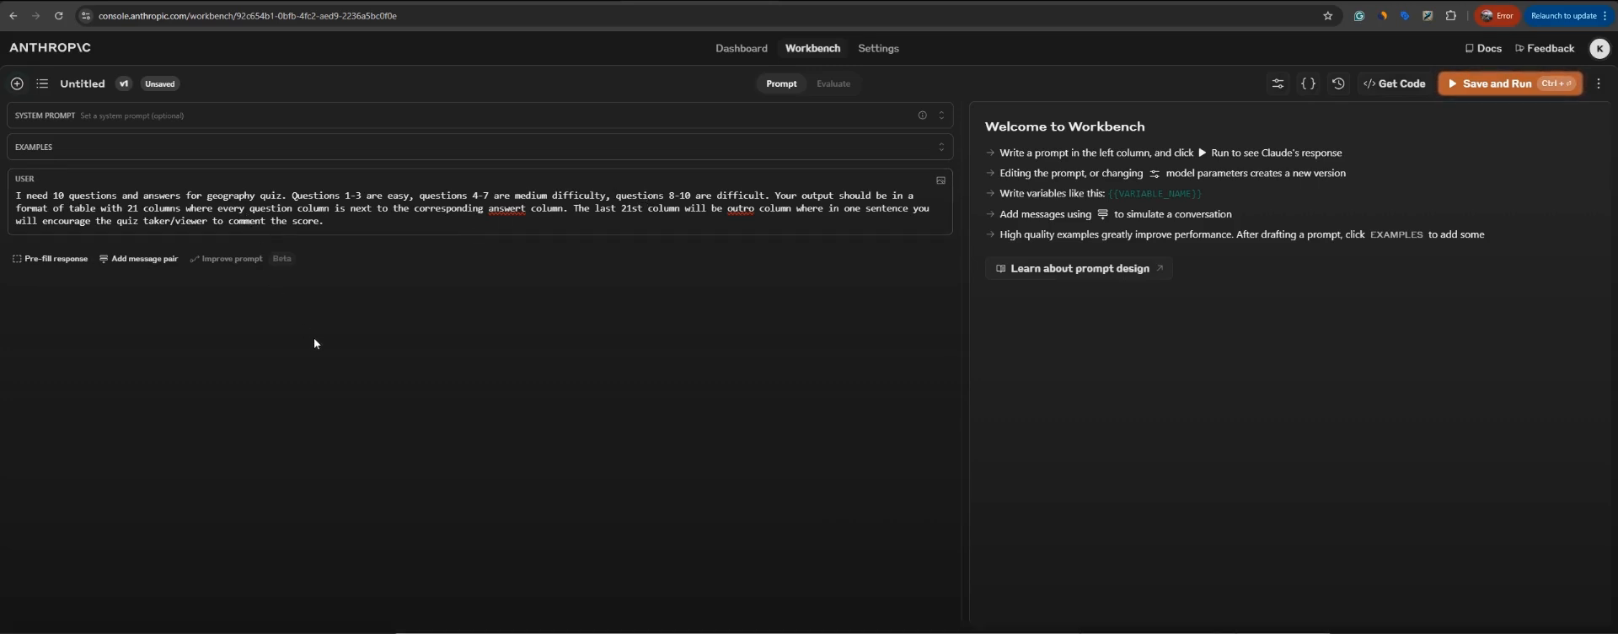
Step: Correct the misspelled "answert" to "answer" in the prompt, leave "outro" as written, and place the cursor at the prompt's end
right_click(507, 208)
click(540, 225)
right_click(733, 210)
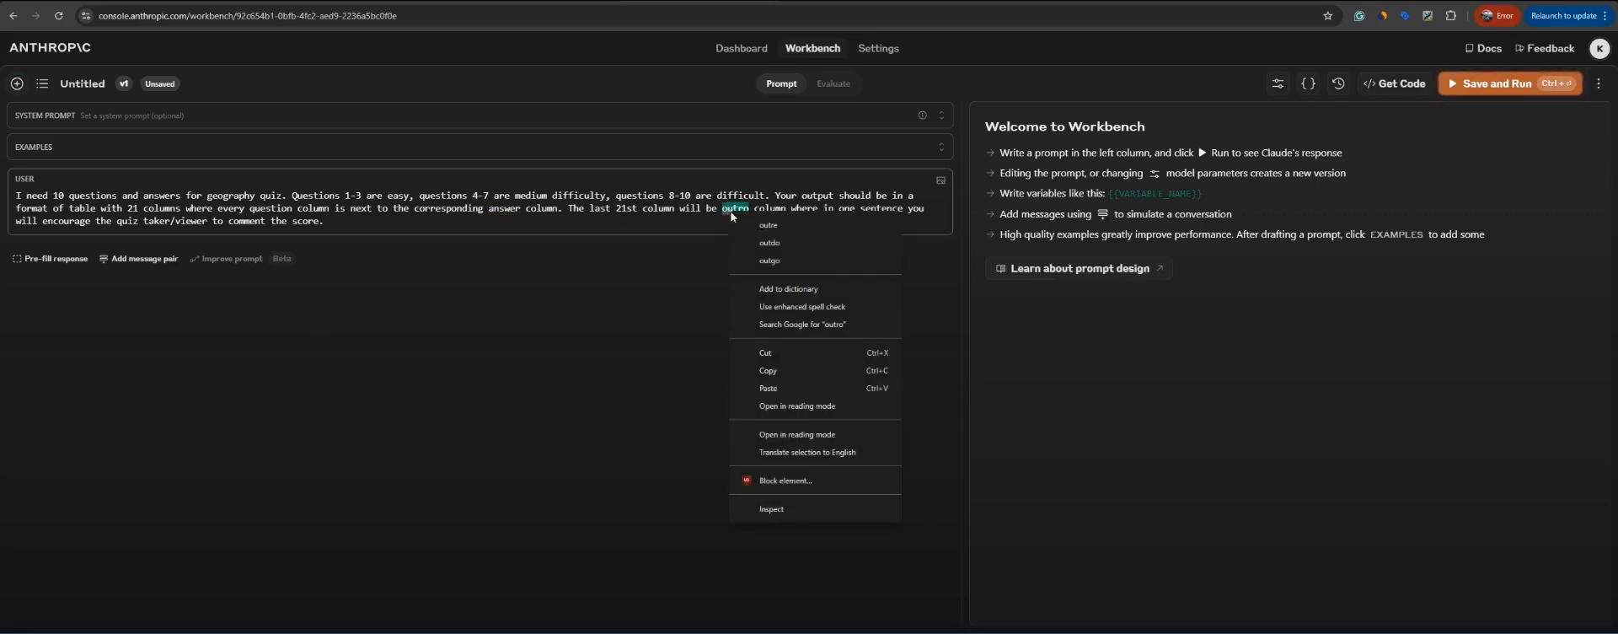
click(391, 224)
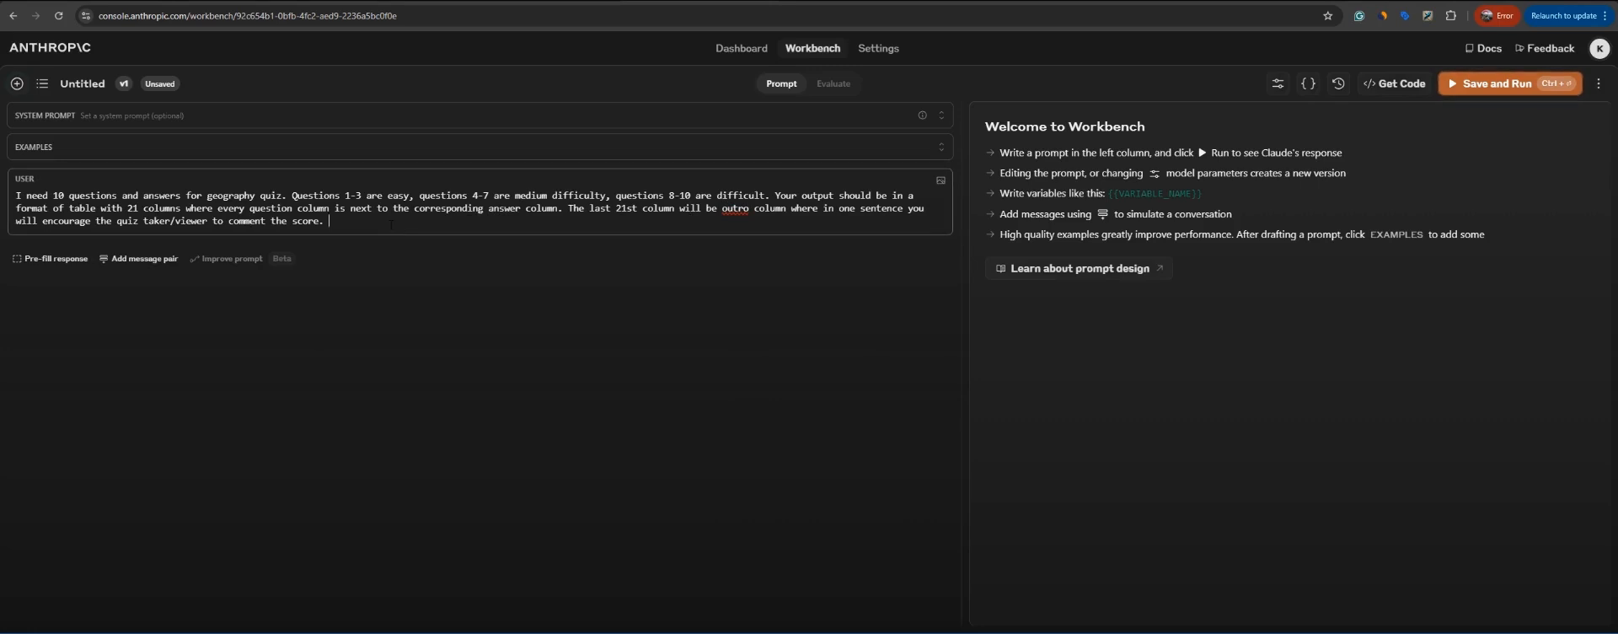
Step: Raise the maximum tokens to sample to 7057, run the geography quiz prompt, and check the response table through to its outro column
click(1278, 83)
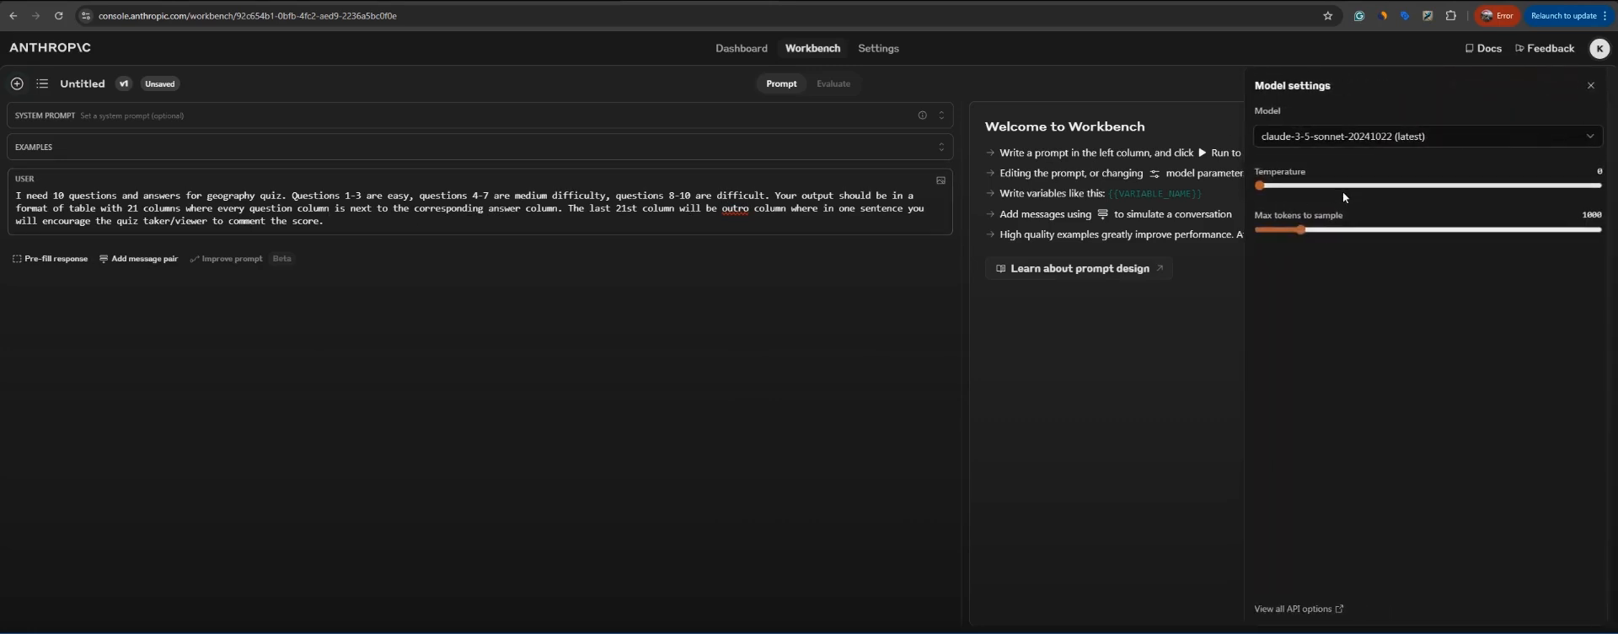
drag(1302, 230, 1551, 234)
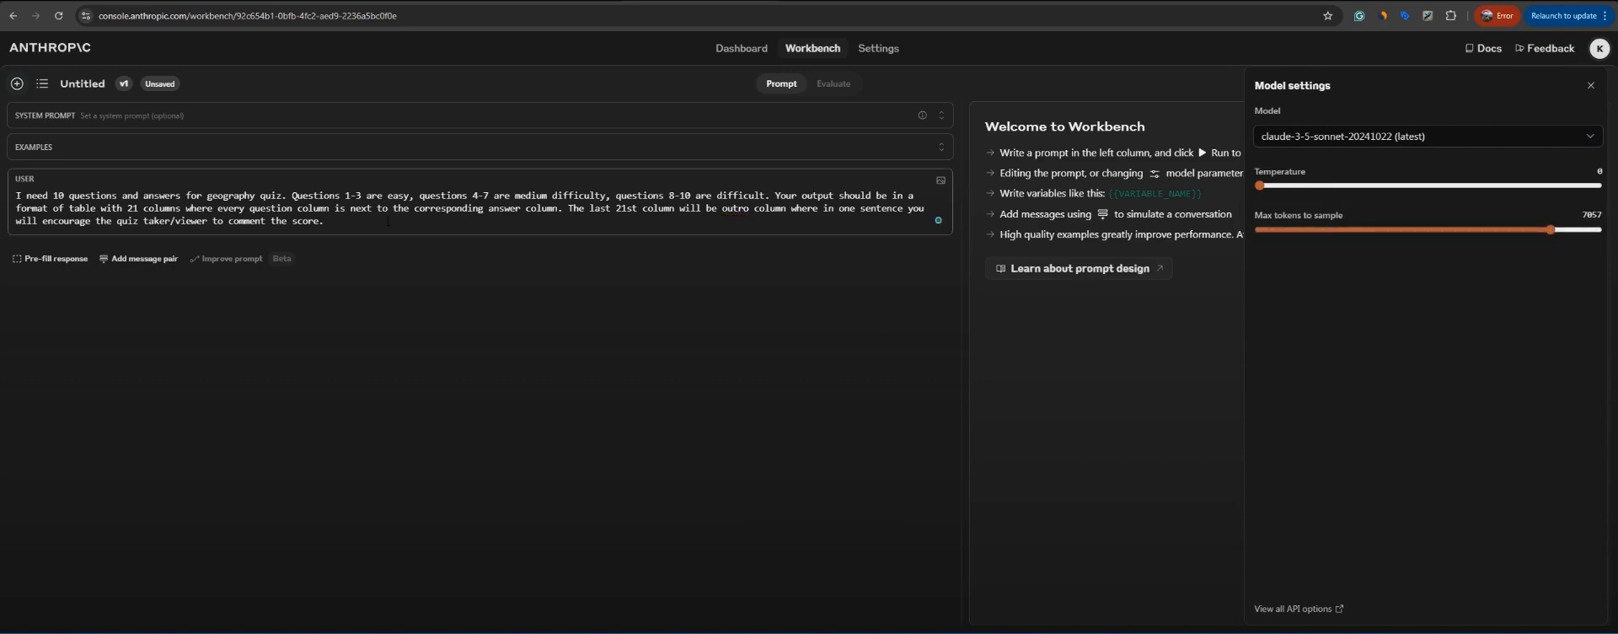
key(Escape)
key(ctrl+Return)
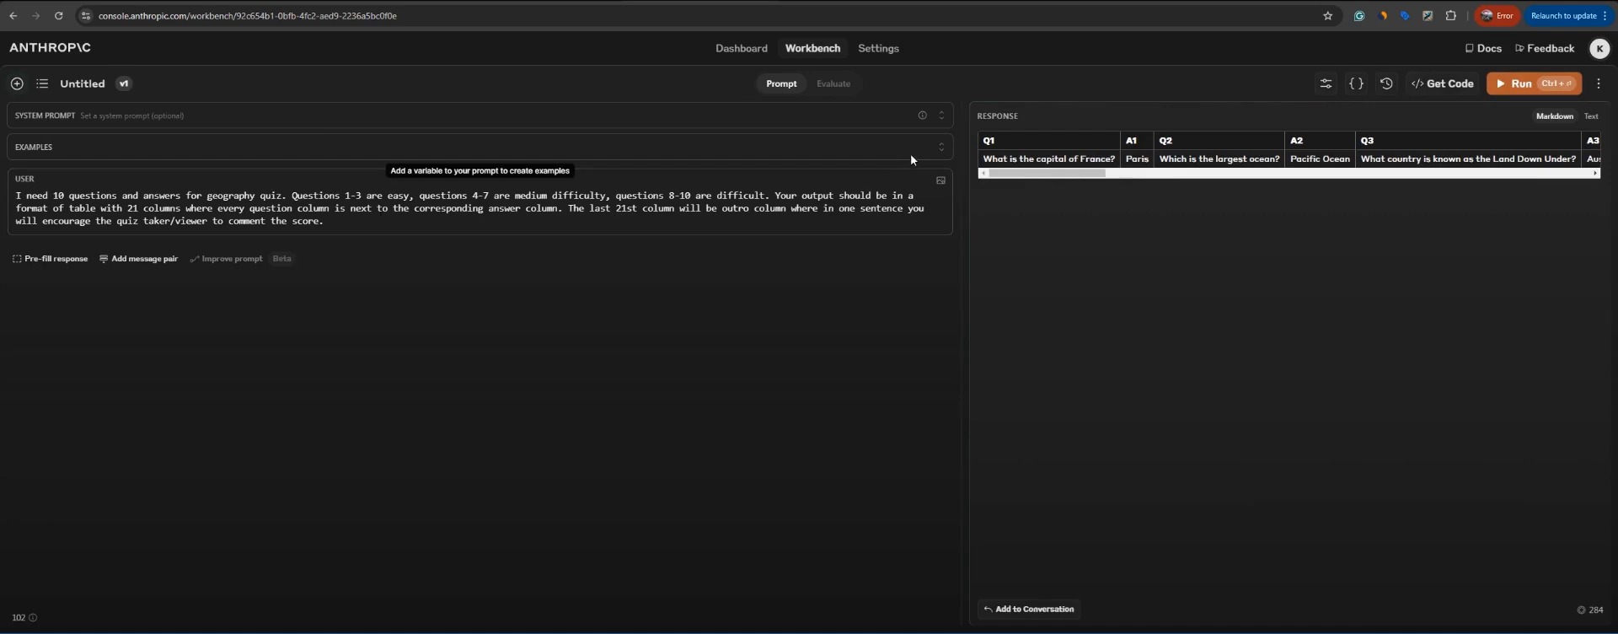
drag(1054, 174, 1566, 171)
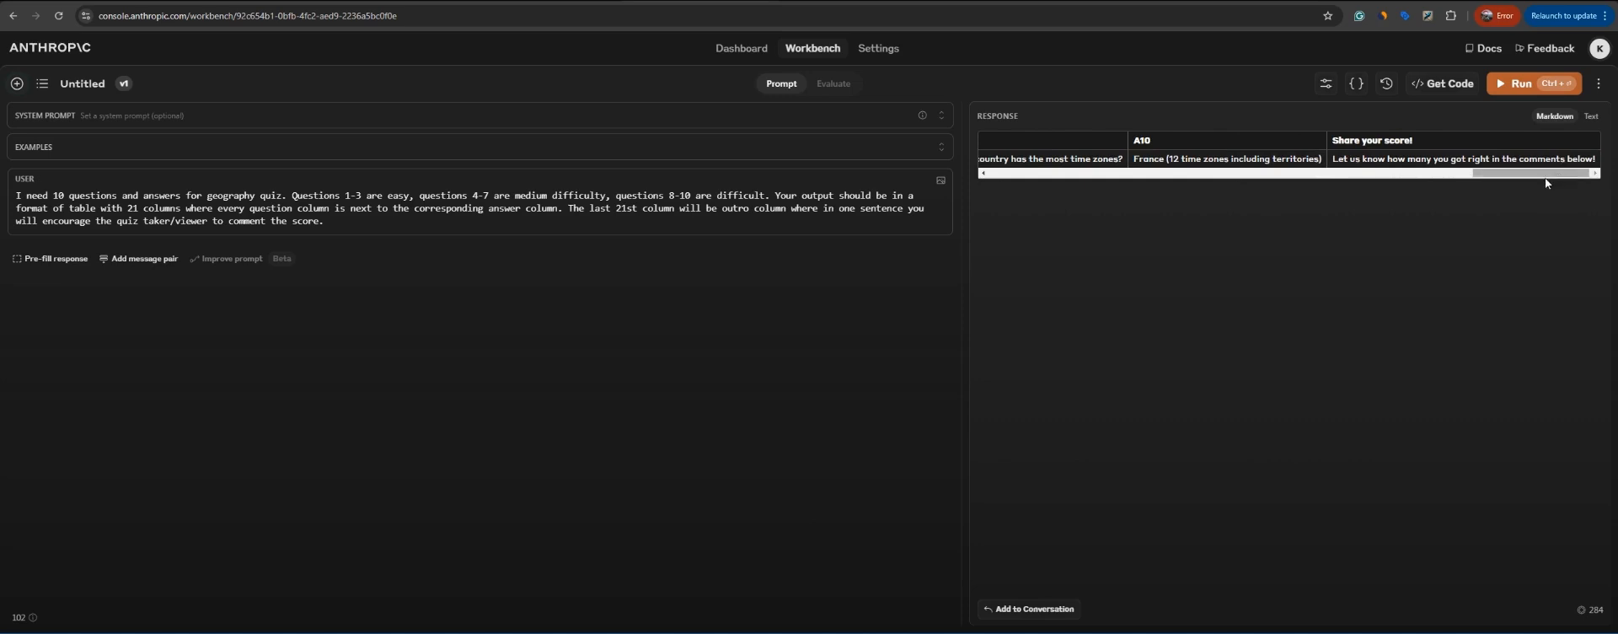
drag(1572, 175, 1306, 179)
scroll(1307, 179, left, 10)
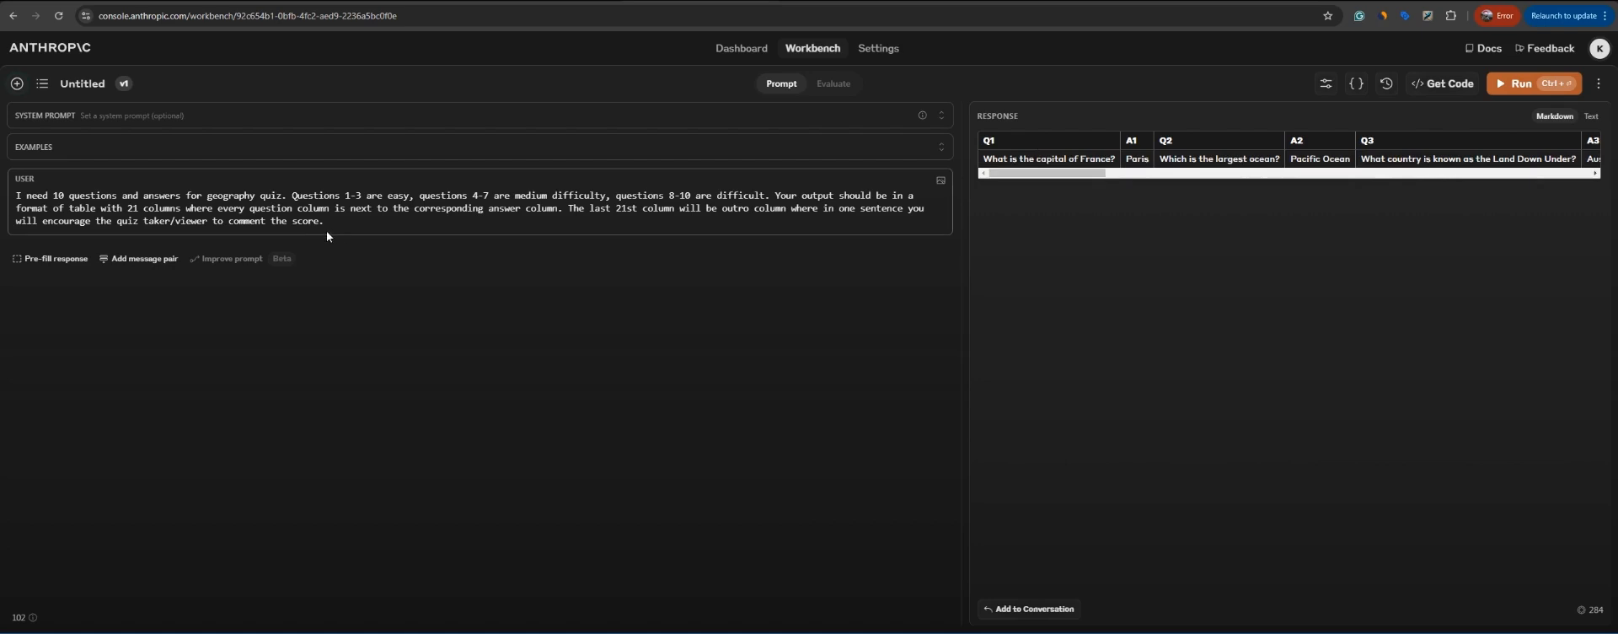
Step: Add the response to the conversation and run a follow-up message approving it and requesting 10 rows without repeated questions
click(1035, 610)
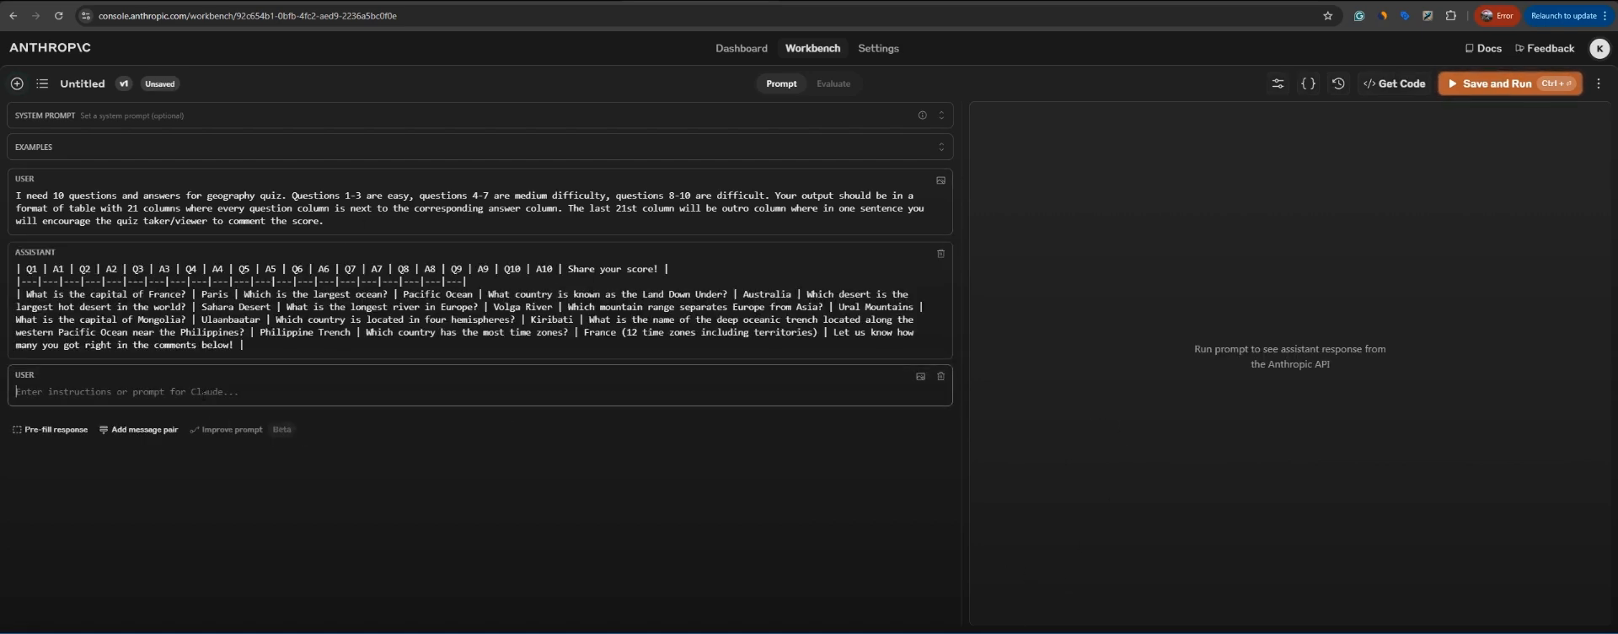
text(That is)
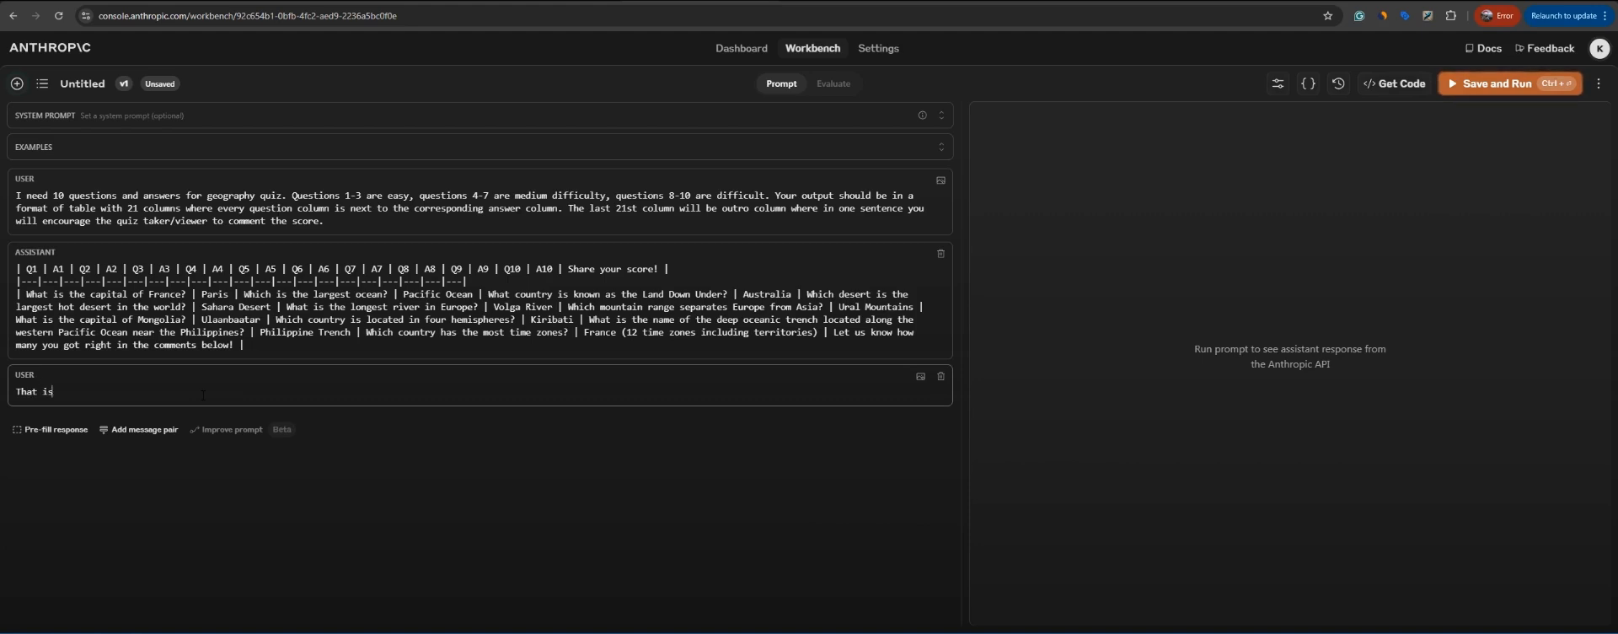
text( correct, now give me 10 rows. Make sure)
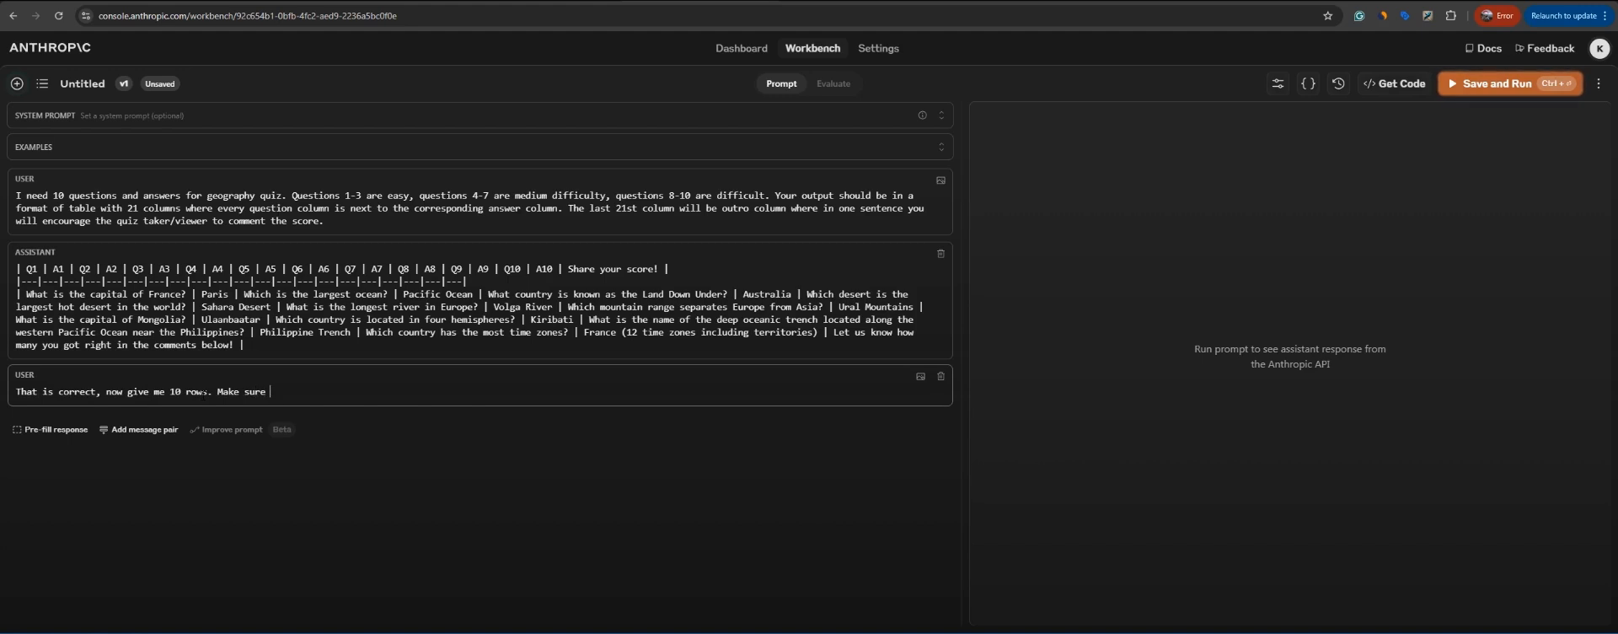
text( to not repeat the questions.)
key(ctrl+Return)
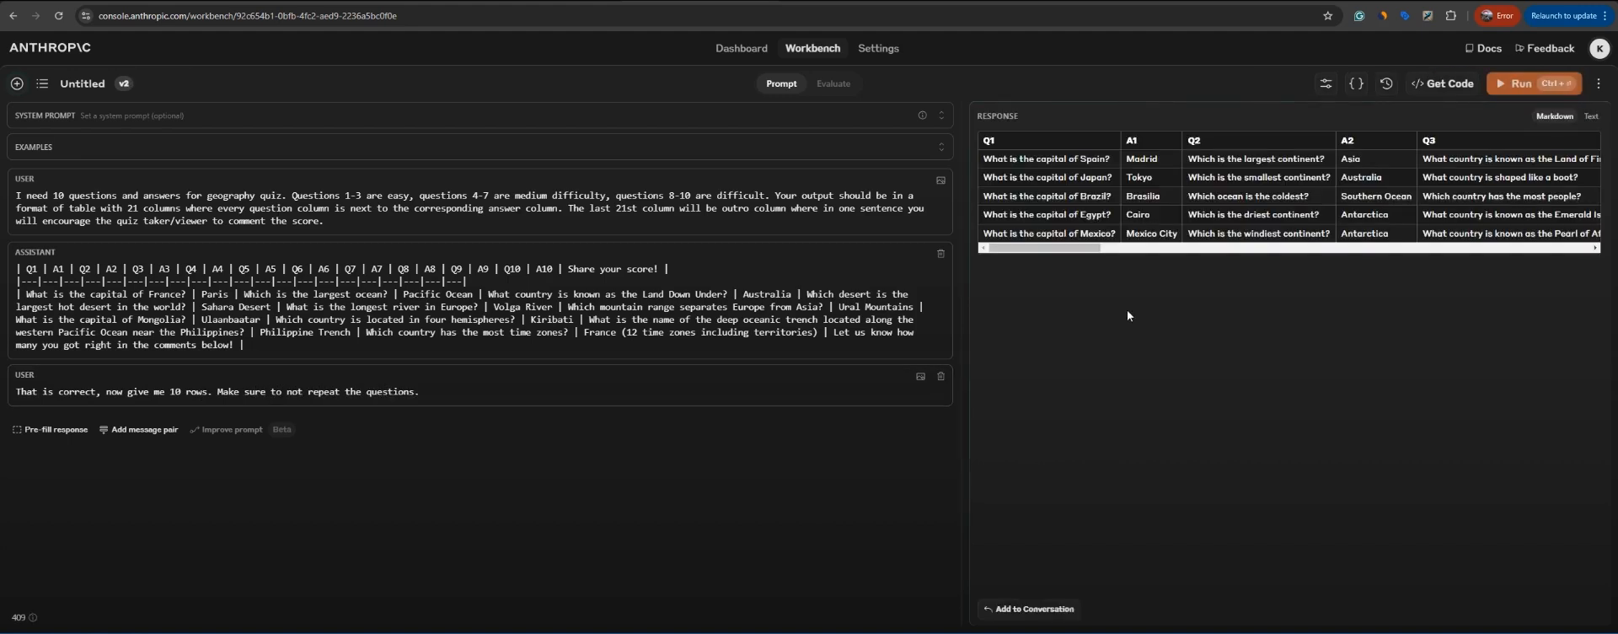
Step: Switch to Make and create a new scenario from the organization dashboard
key(ctrl+Tab)
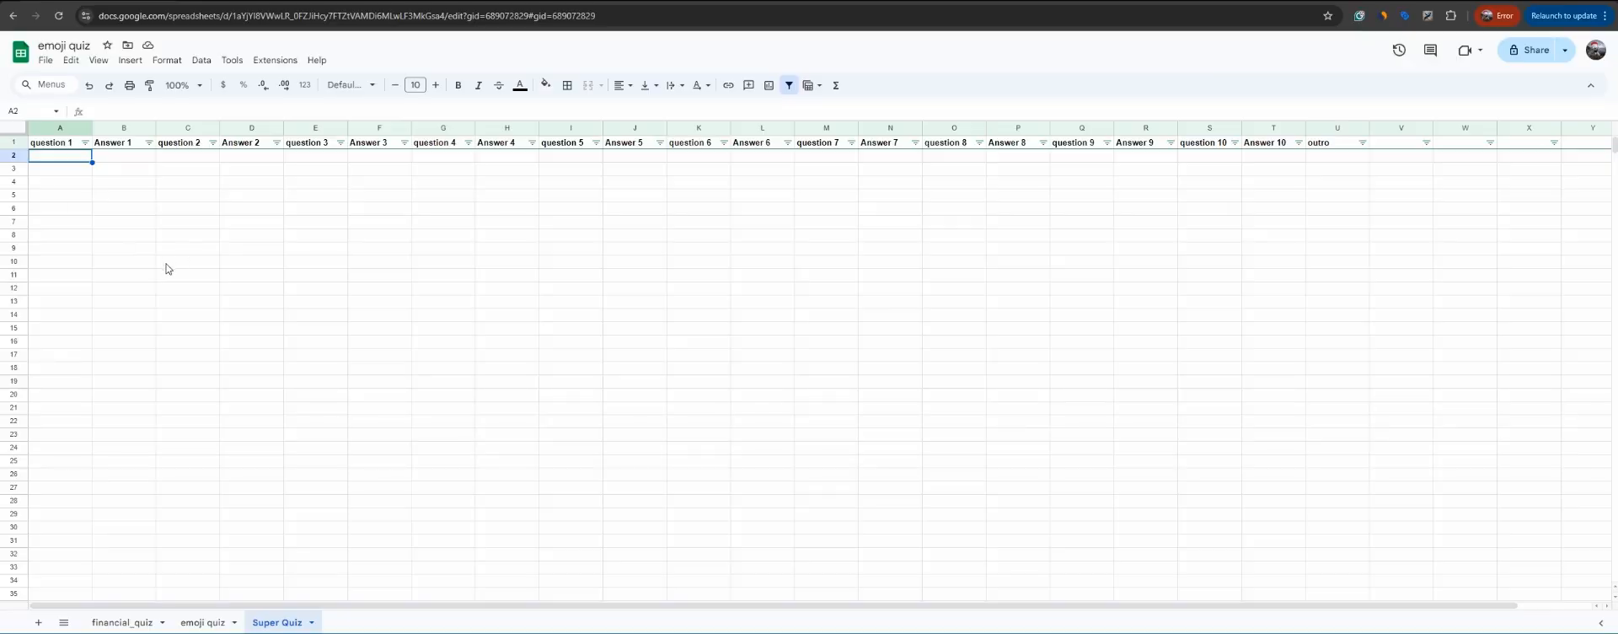
key(ctrl+Tab)
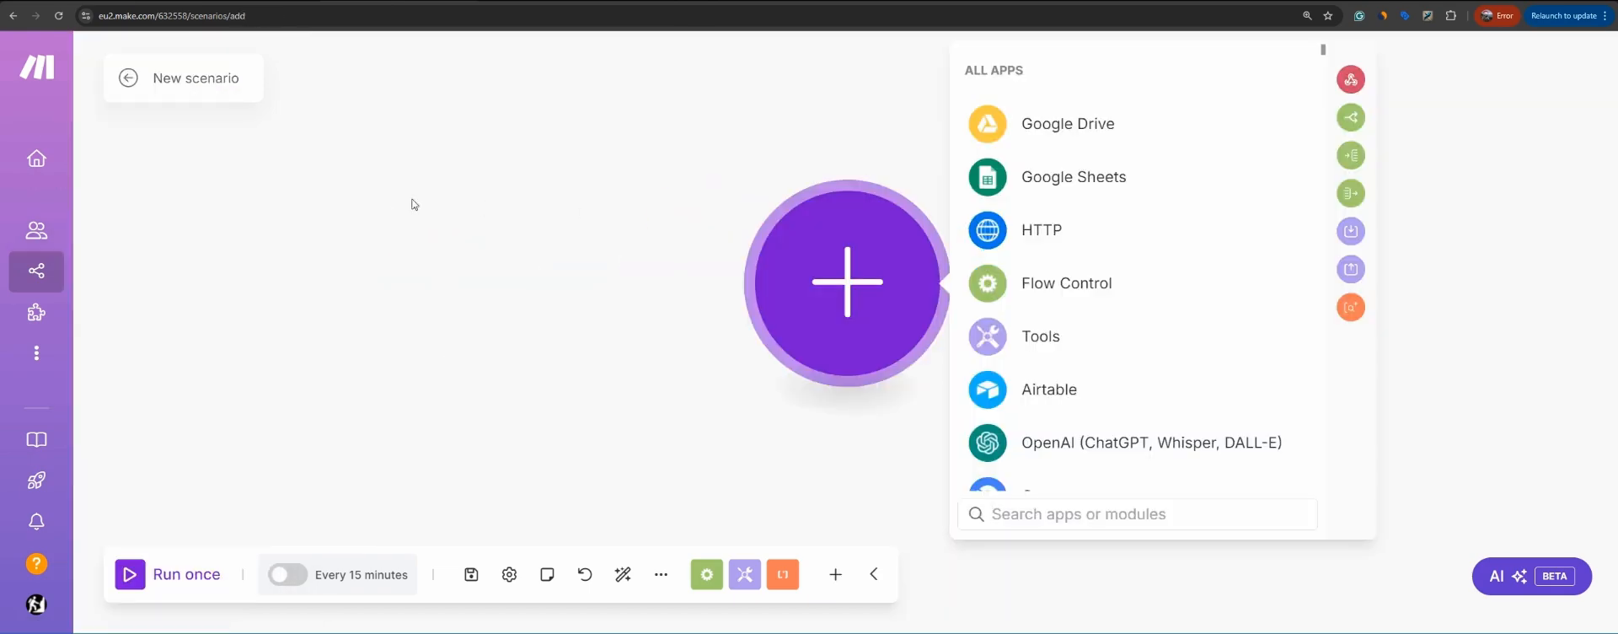
click(73, 162)
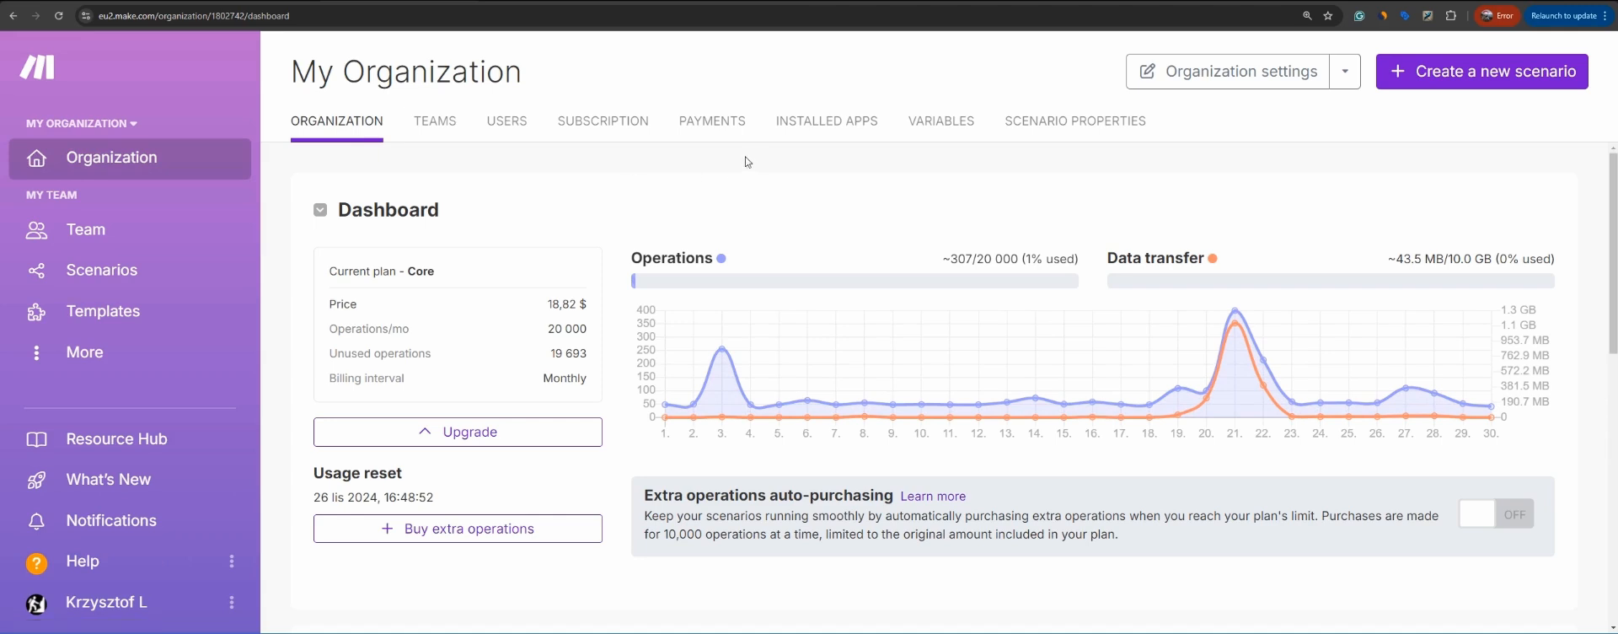
click(1459, 77)
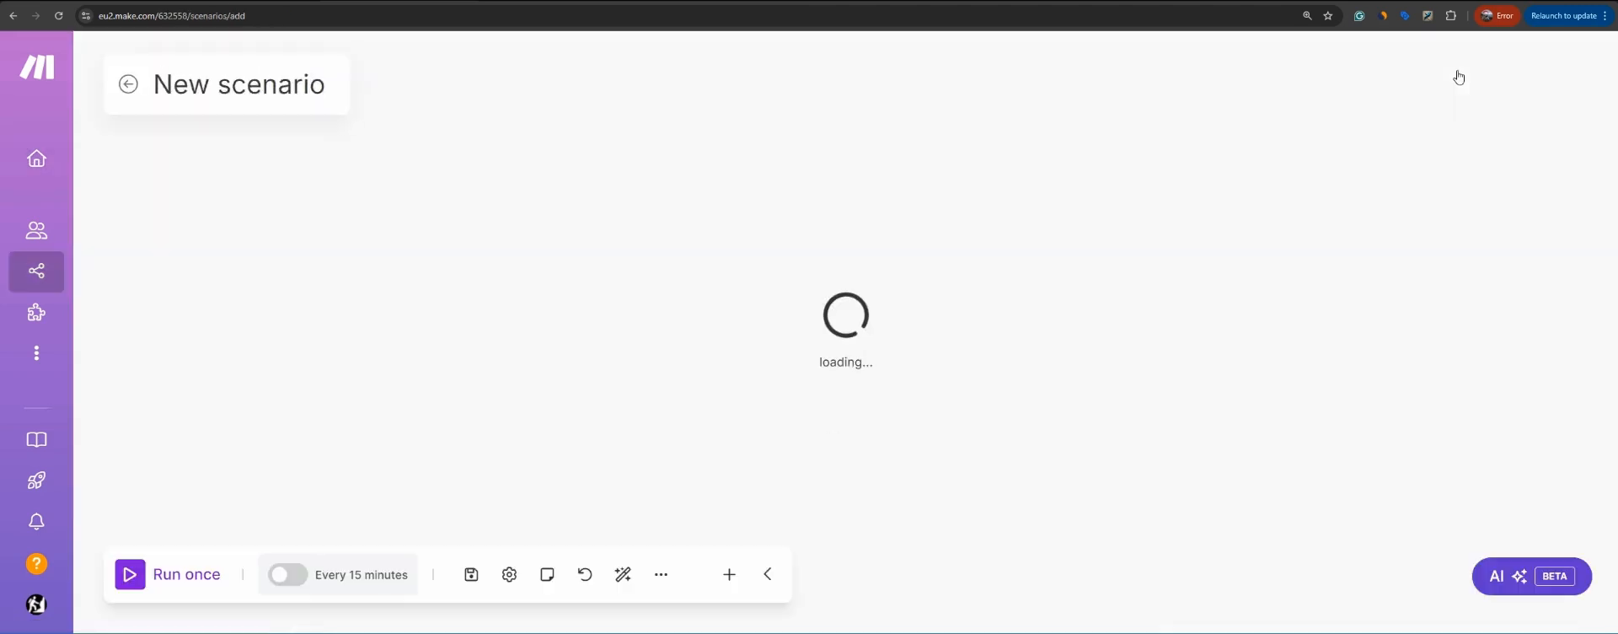
Step: Add a Google Sheets Watch New Rows module as the scenario's trigger
drag(884, 229, 722, 246)
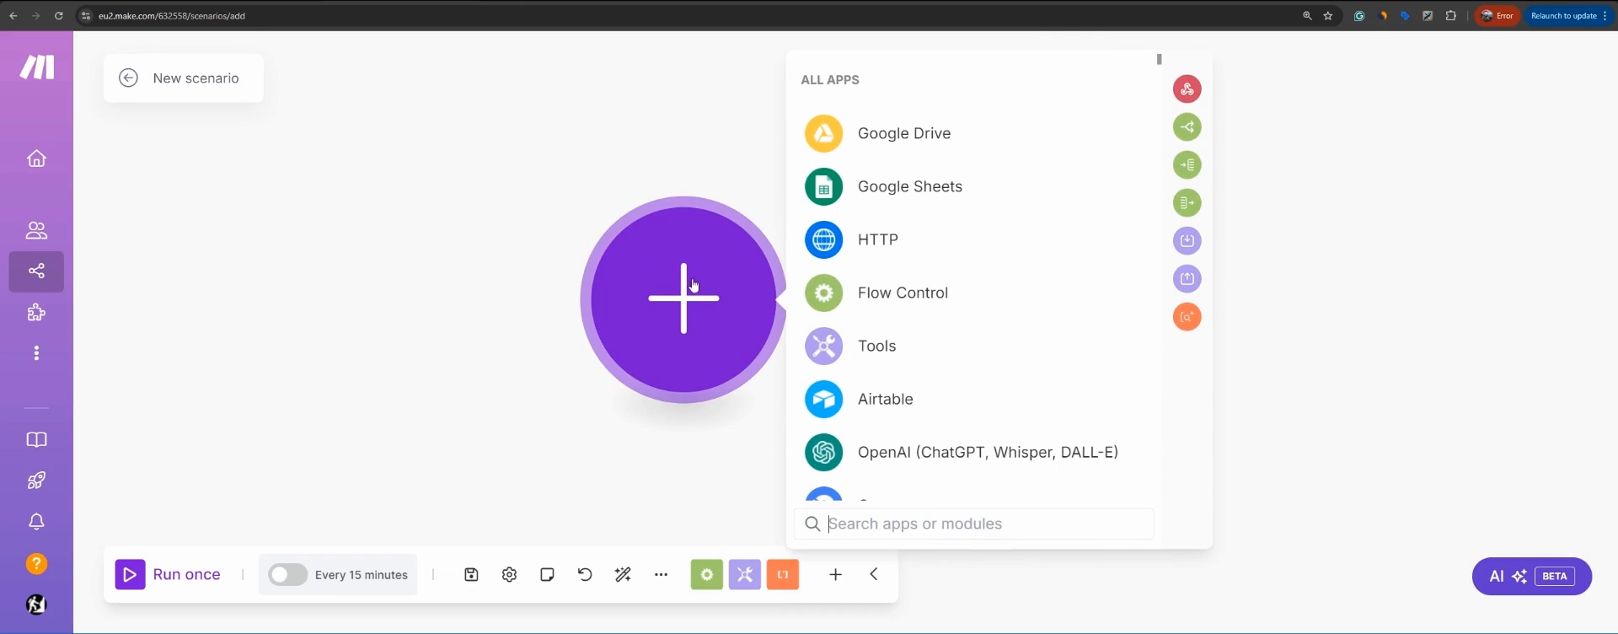
click(914, 191)
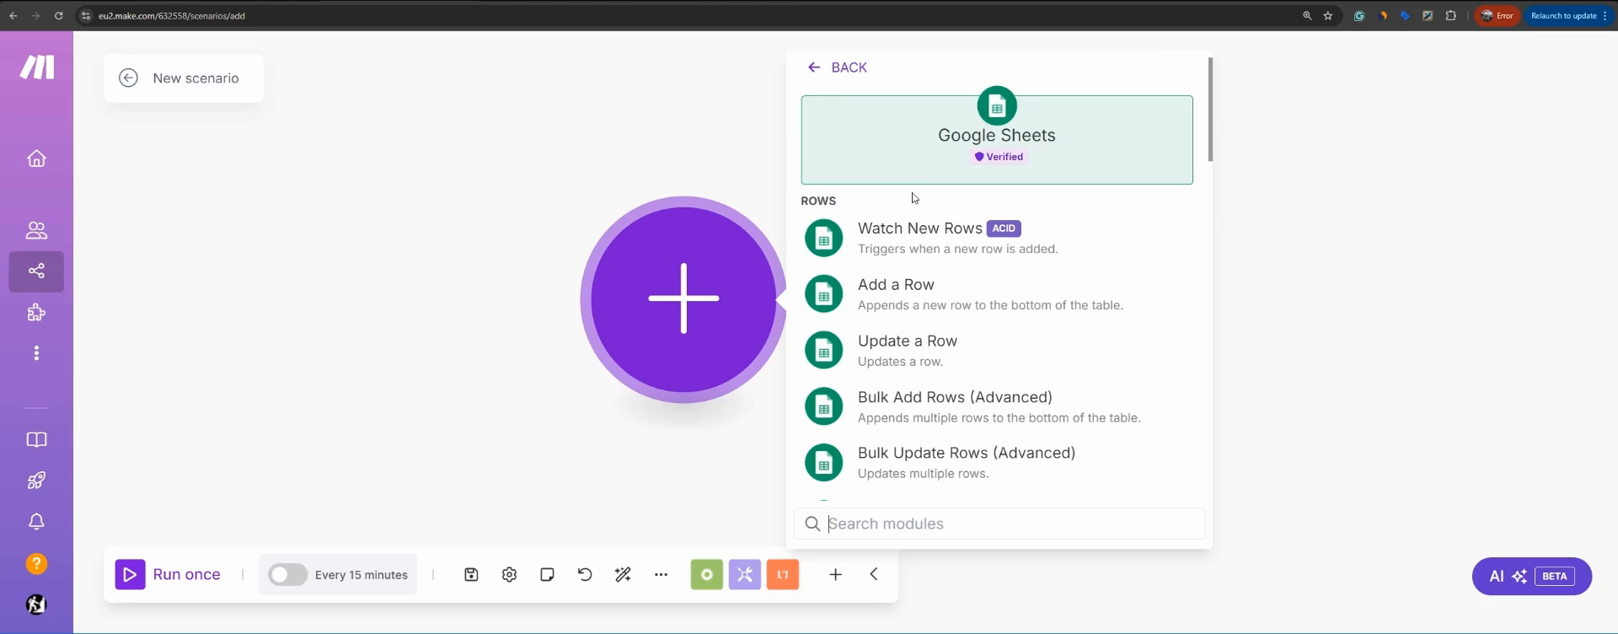
click(910, 244)
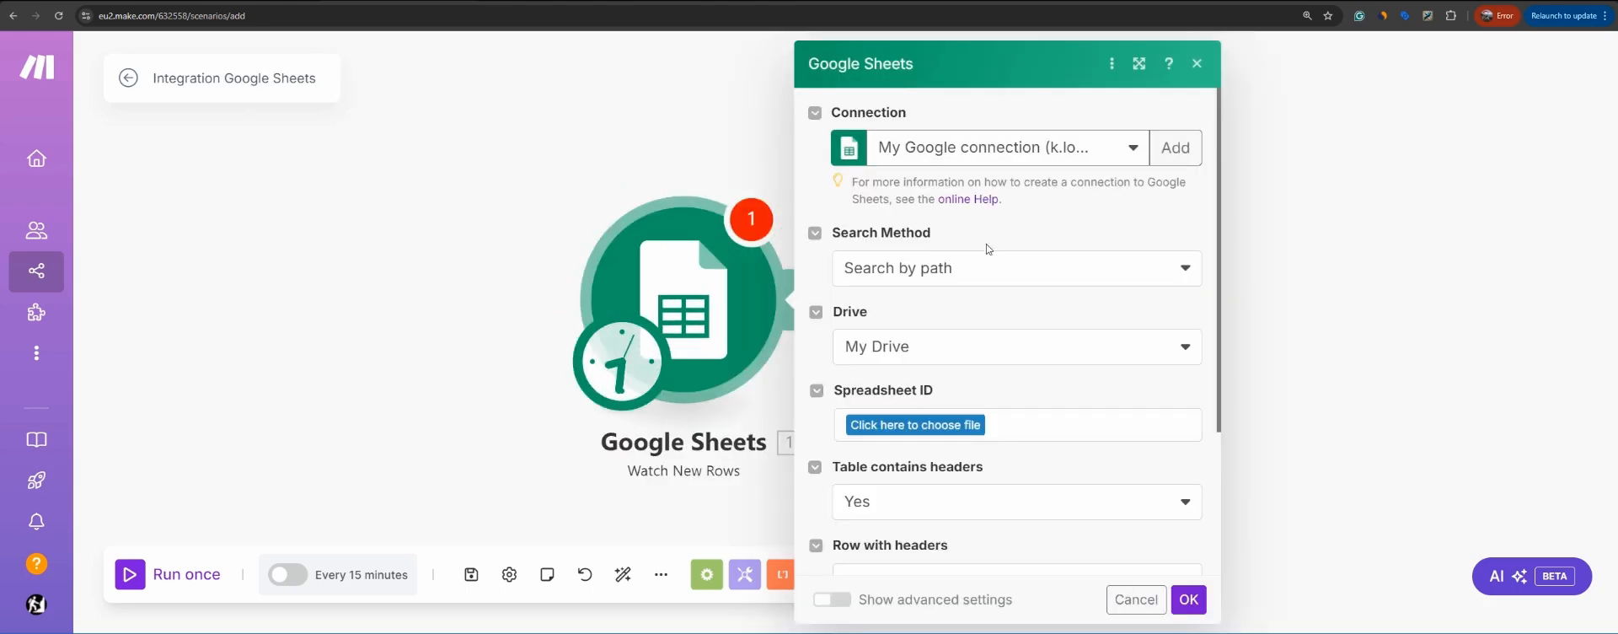
drag(907, 233, 893, 234)
click(1175, 147)
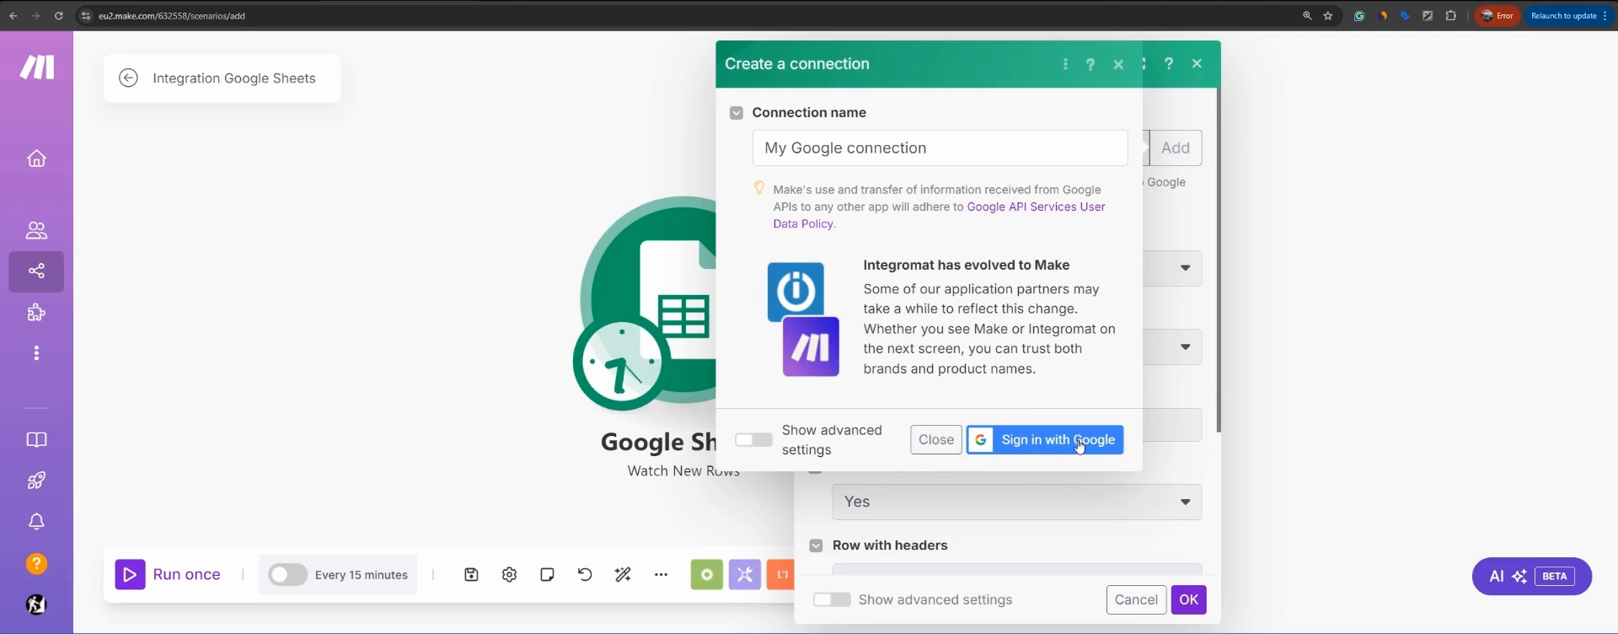
click(949, 444)
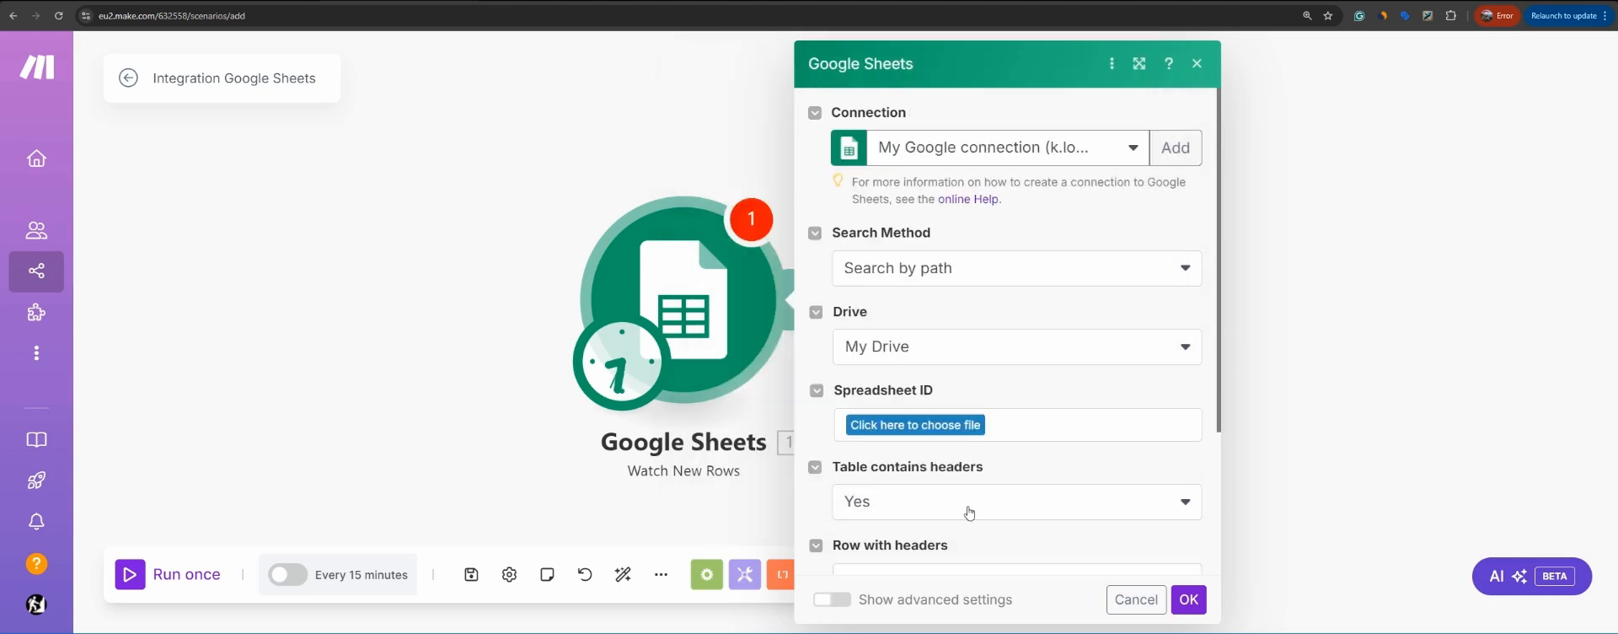
Step: Keep the search method Search by path and choose the emoji quiz spreadsheet with its Super Quiz sheet
click(949, 274)
click(940, 298)
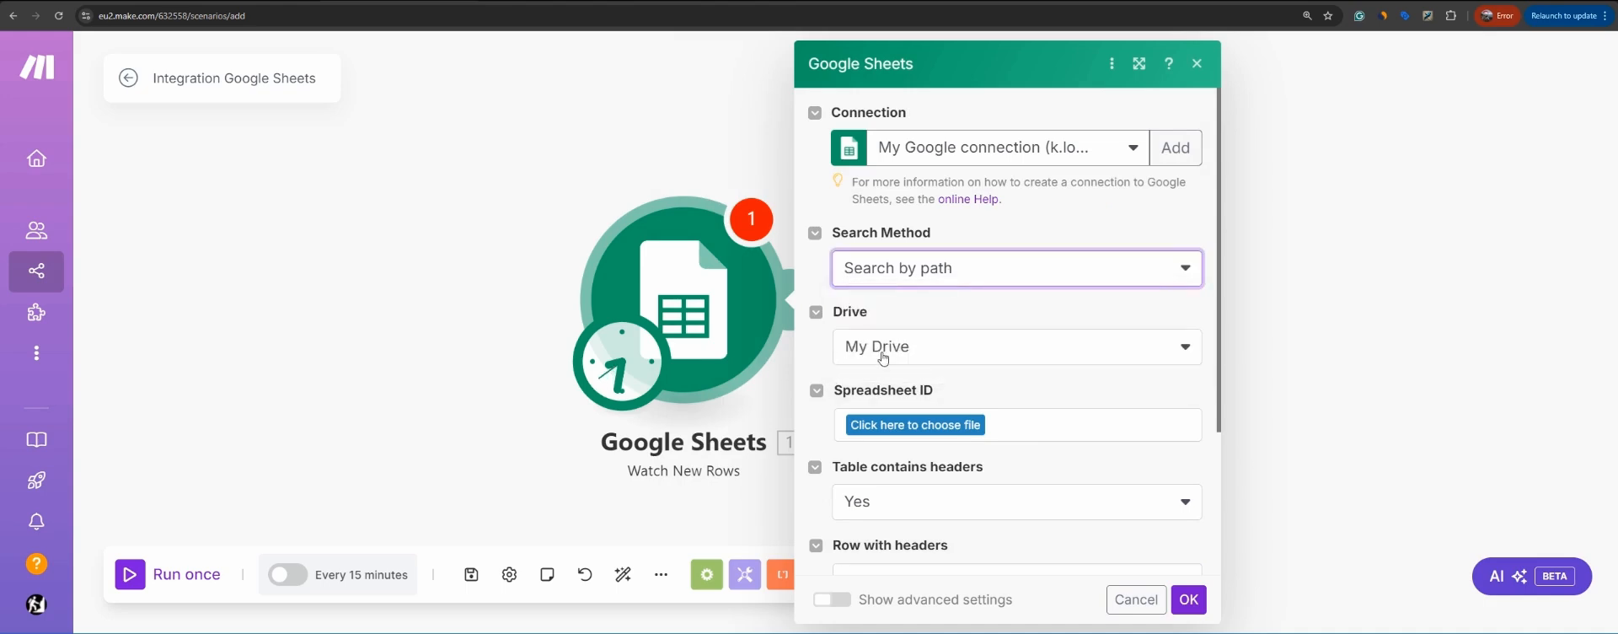
click(888, 433)
click(889, 433)
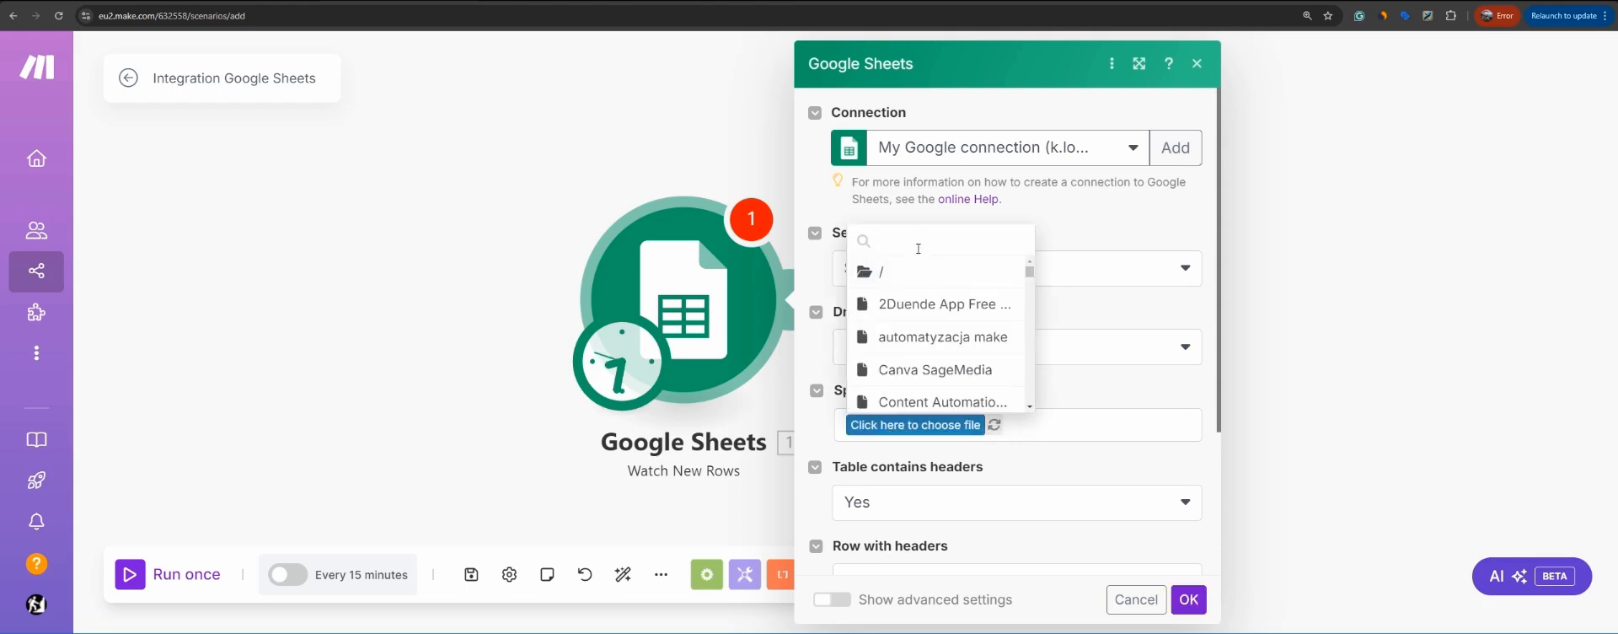
text(qu)
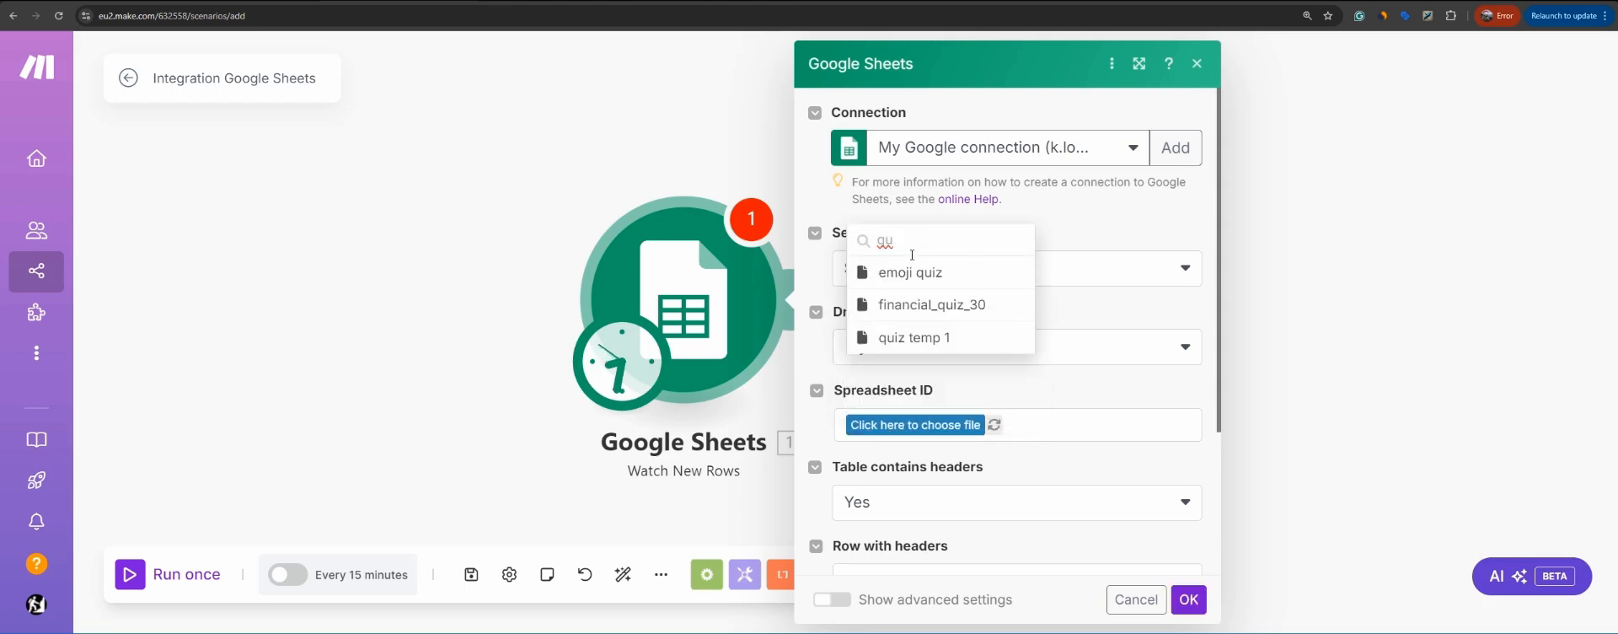
click(910, 278)
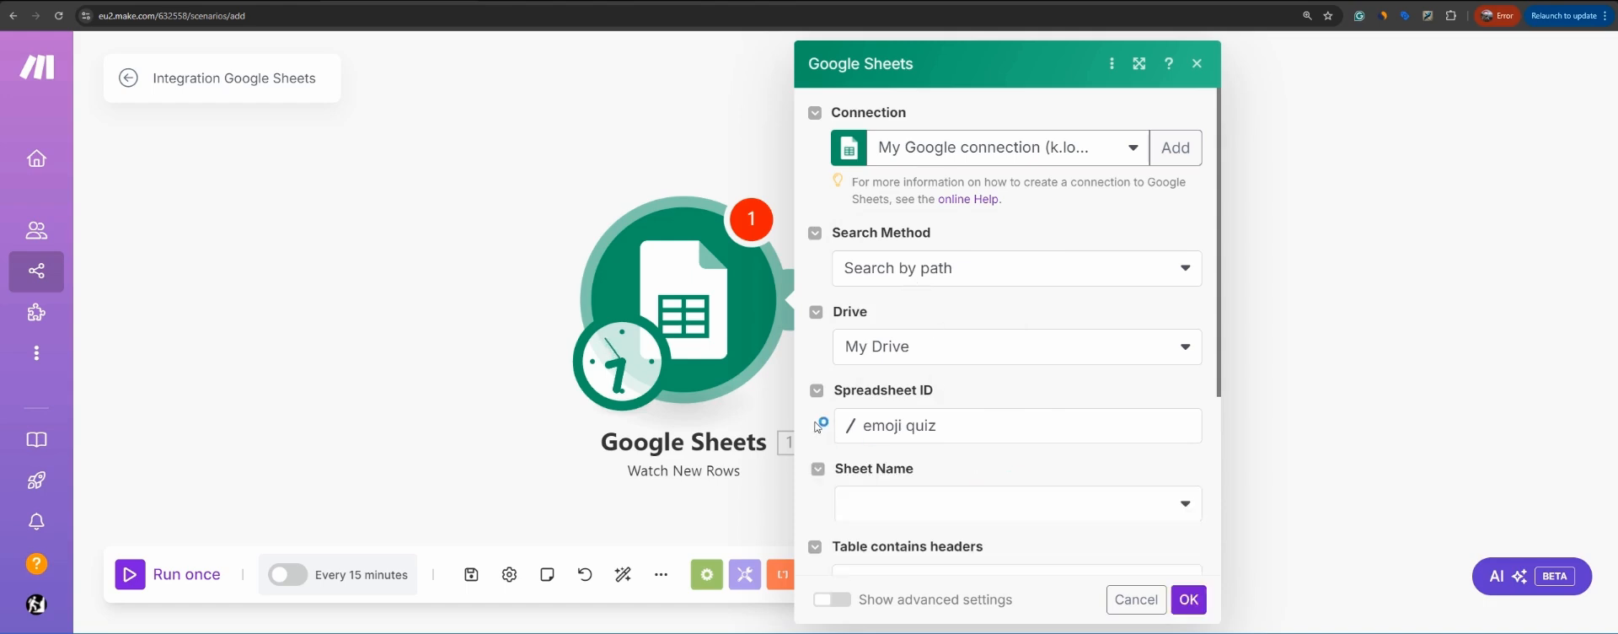
scroll(818, 455, down, 2)
click(1030, 376)
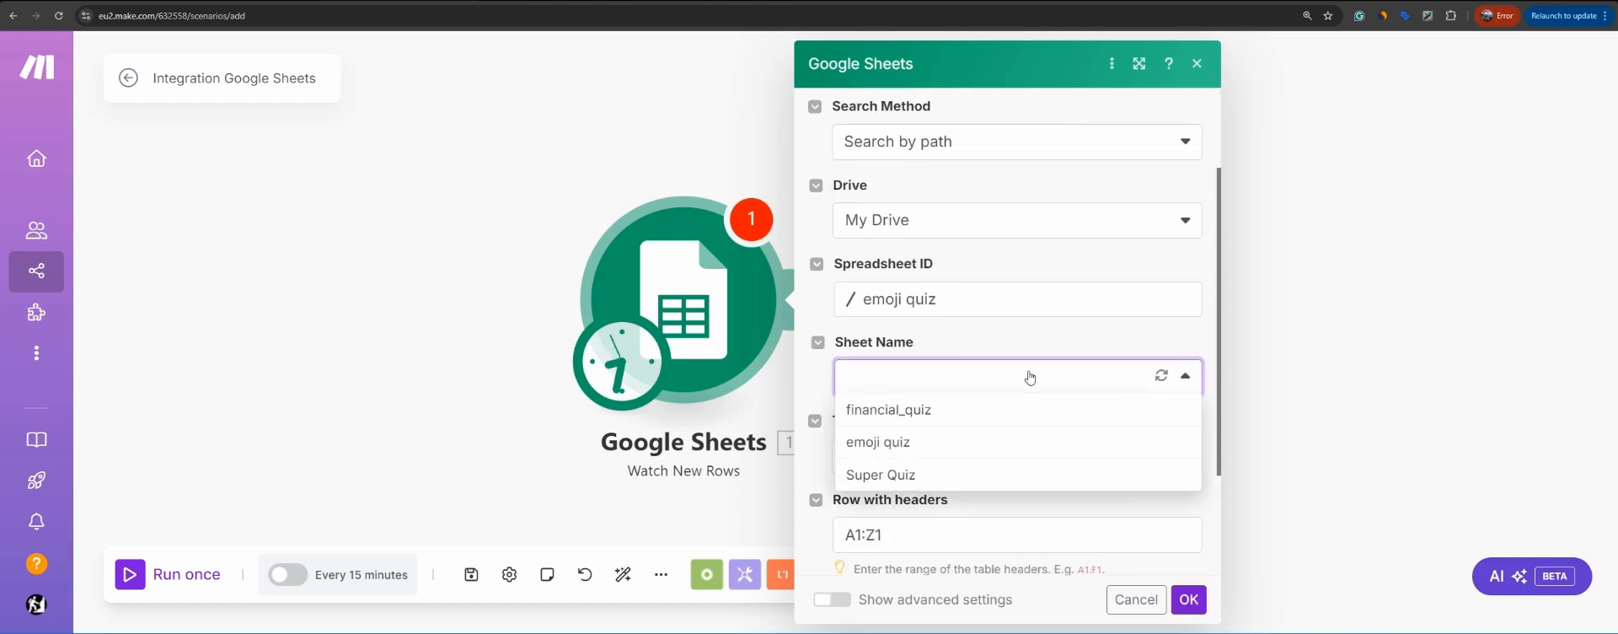
click(895, 483)
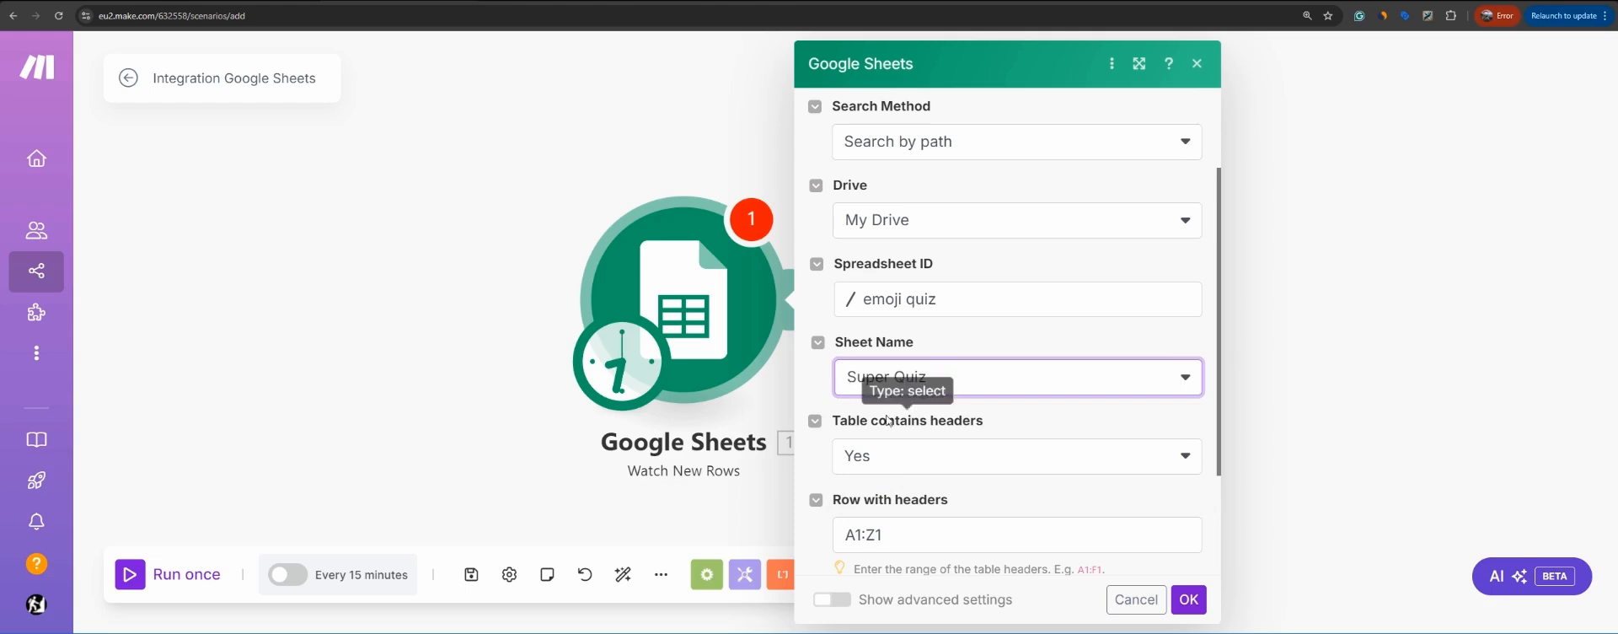
Step: Set the module's result limit to 1, save its settings, and choose All as the starting point for watching rows
scroll(928, 444, down, 2)
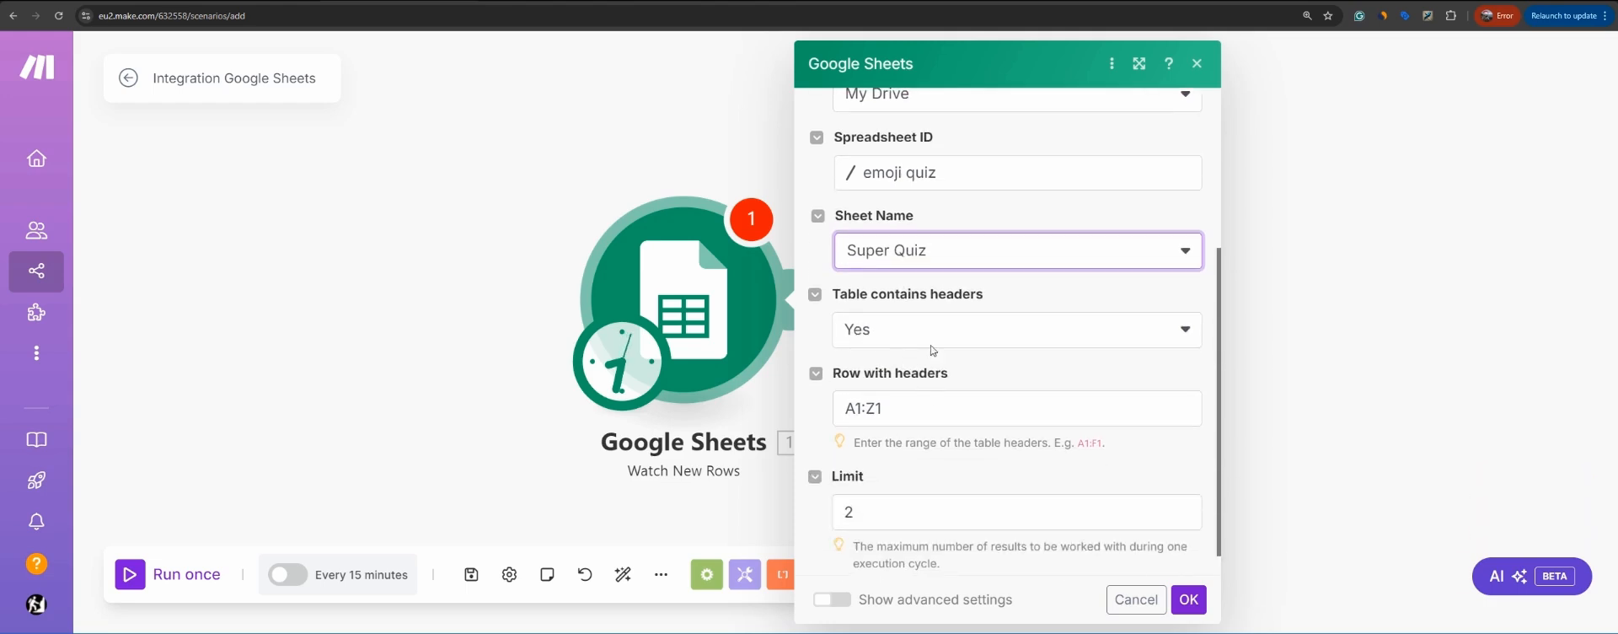
scroll(910, 492, down, 1)
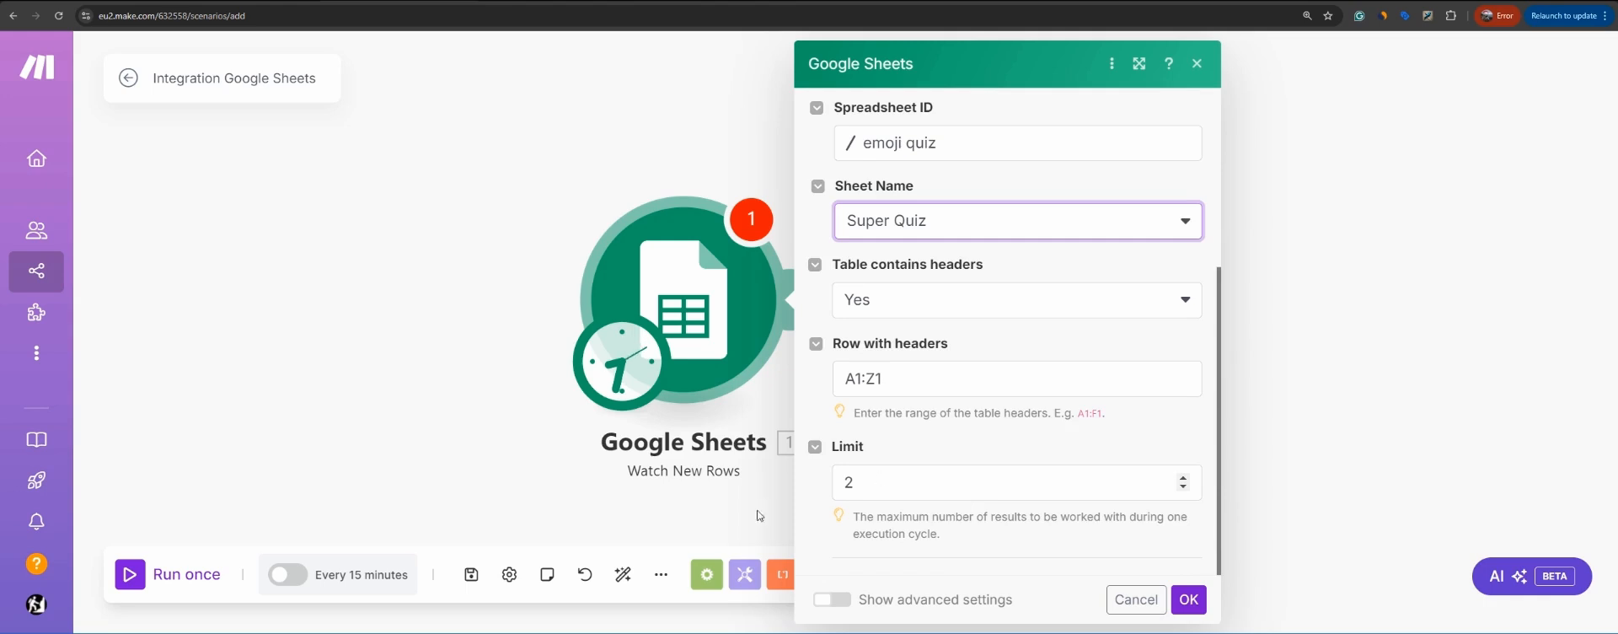
click(941, 478)
key(BackSpace)
text(1)
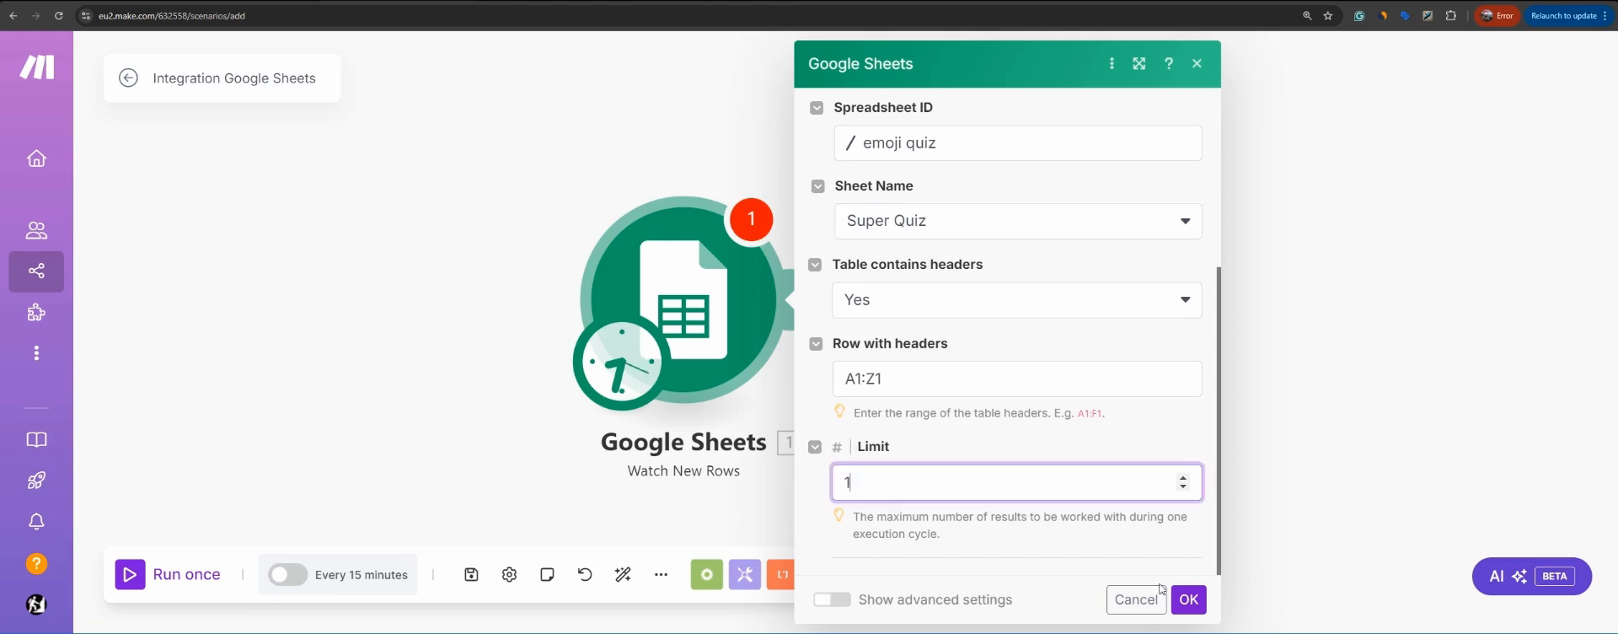
click(1189, 599)
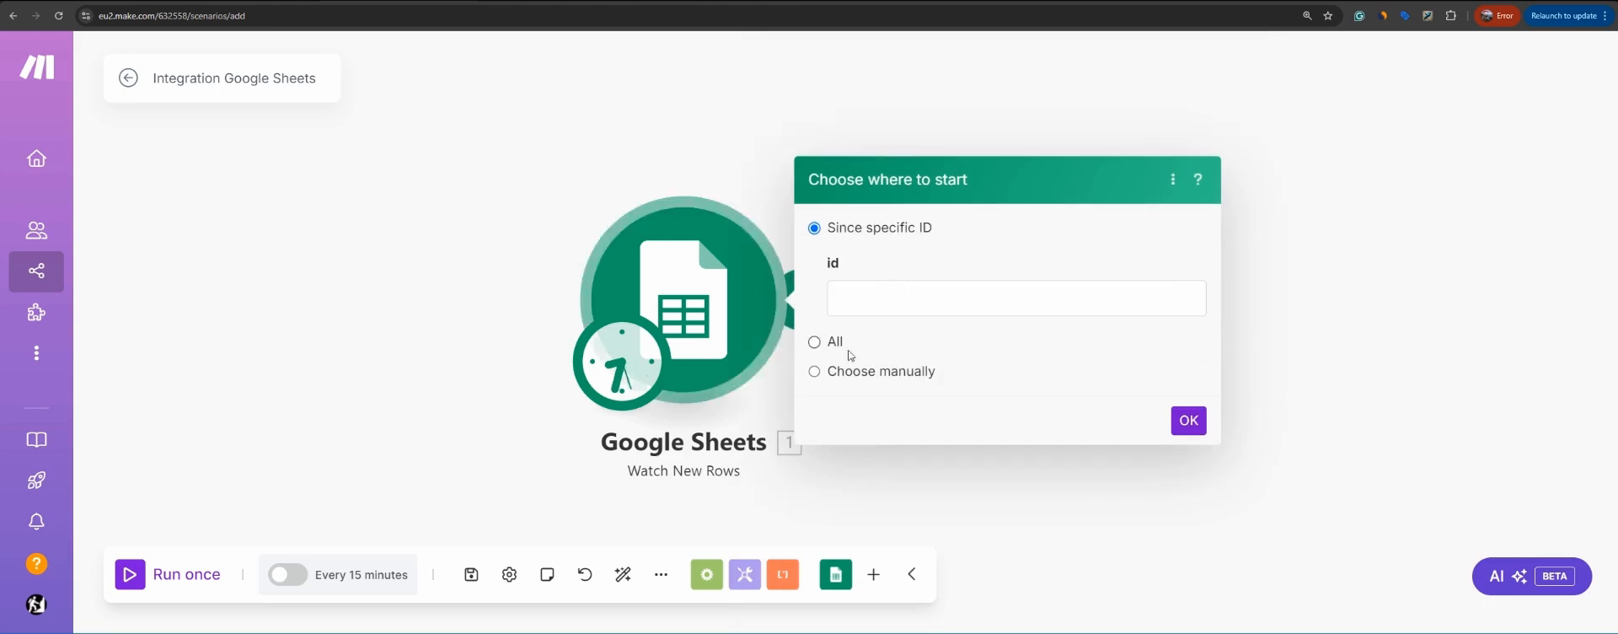
click(814, 342)
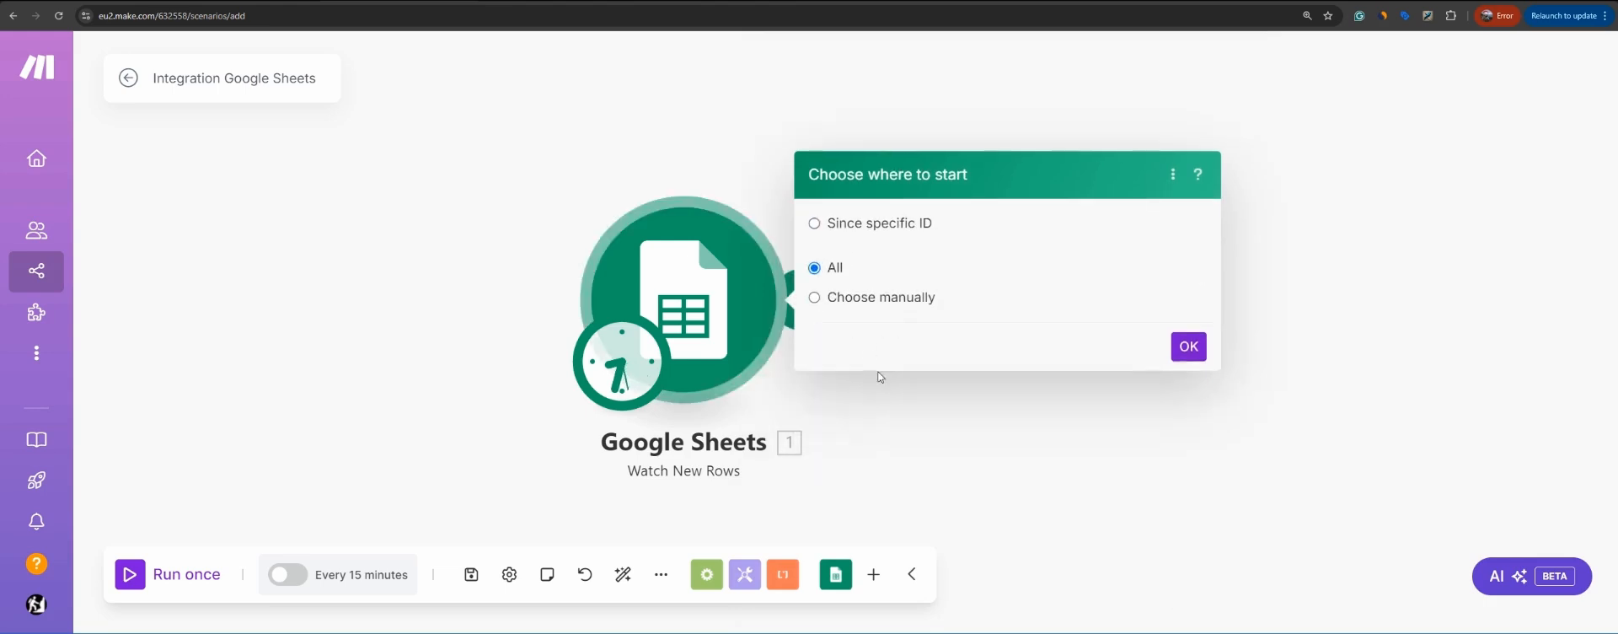
click(1189, 334)
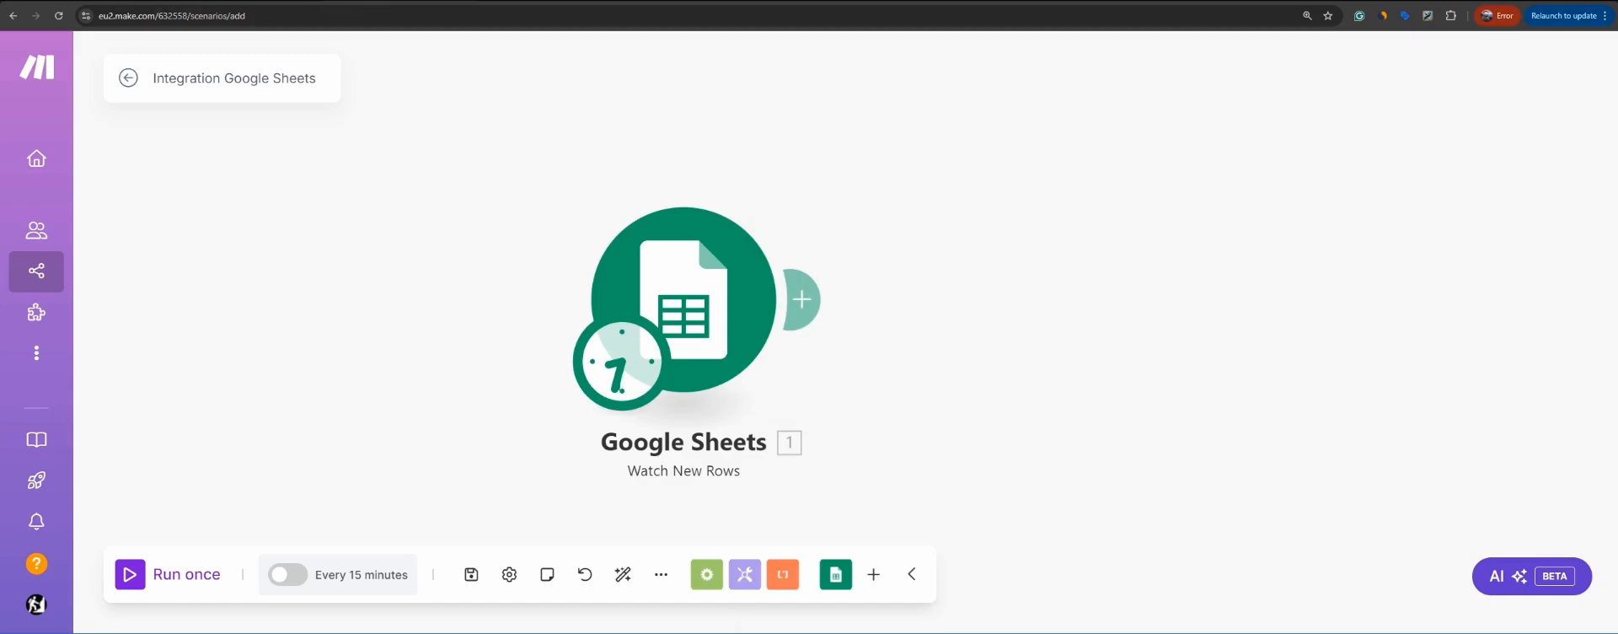
Step: Run the quiz conversation again in the Anthropic Workbench and return to the Make scenario
key(ctrl+Tab)
key(ctrl+Return)
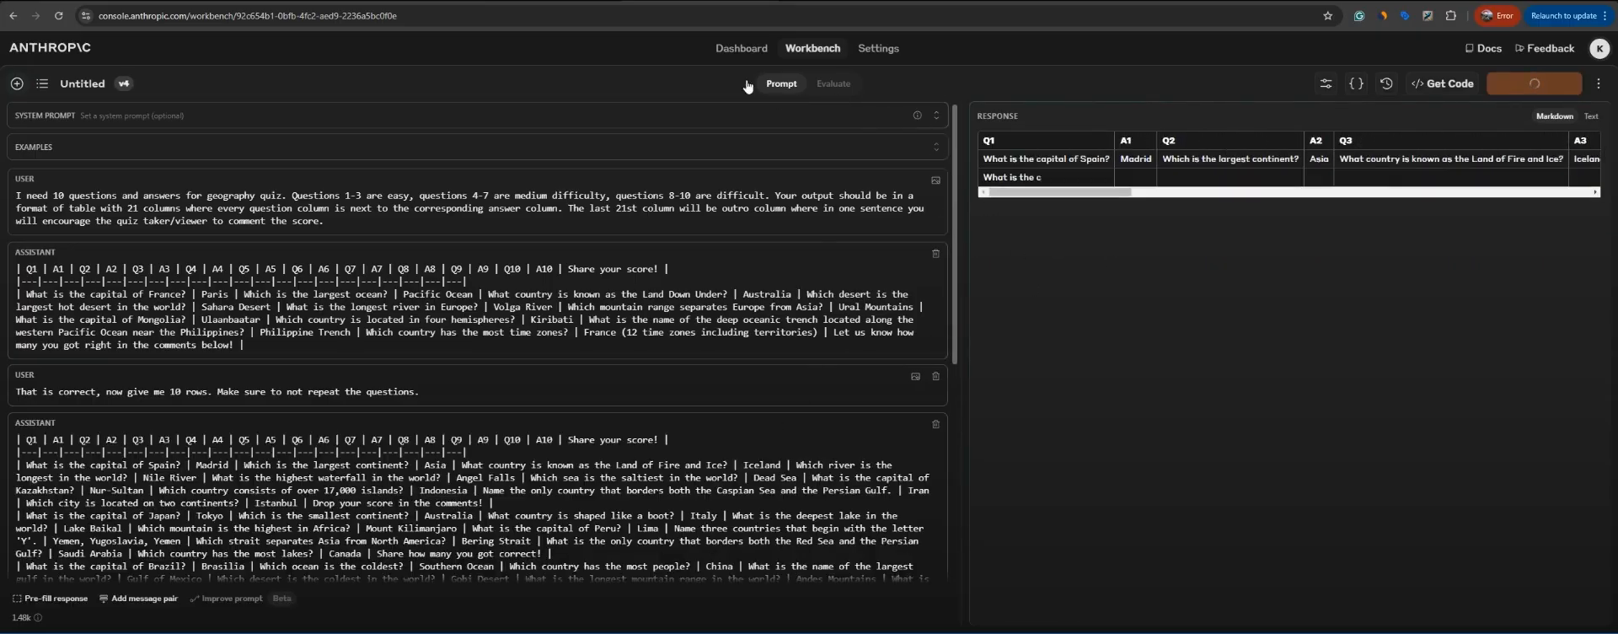
key(ctrl+Tab)
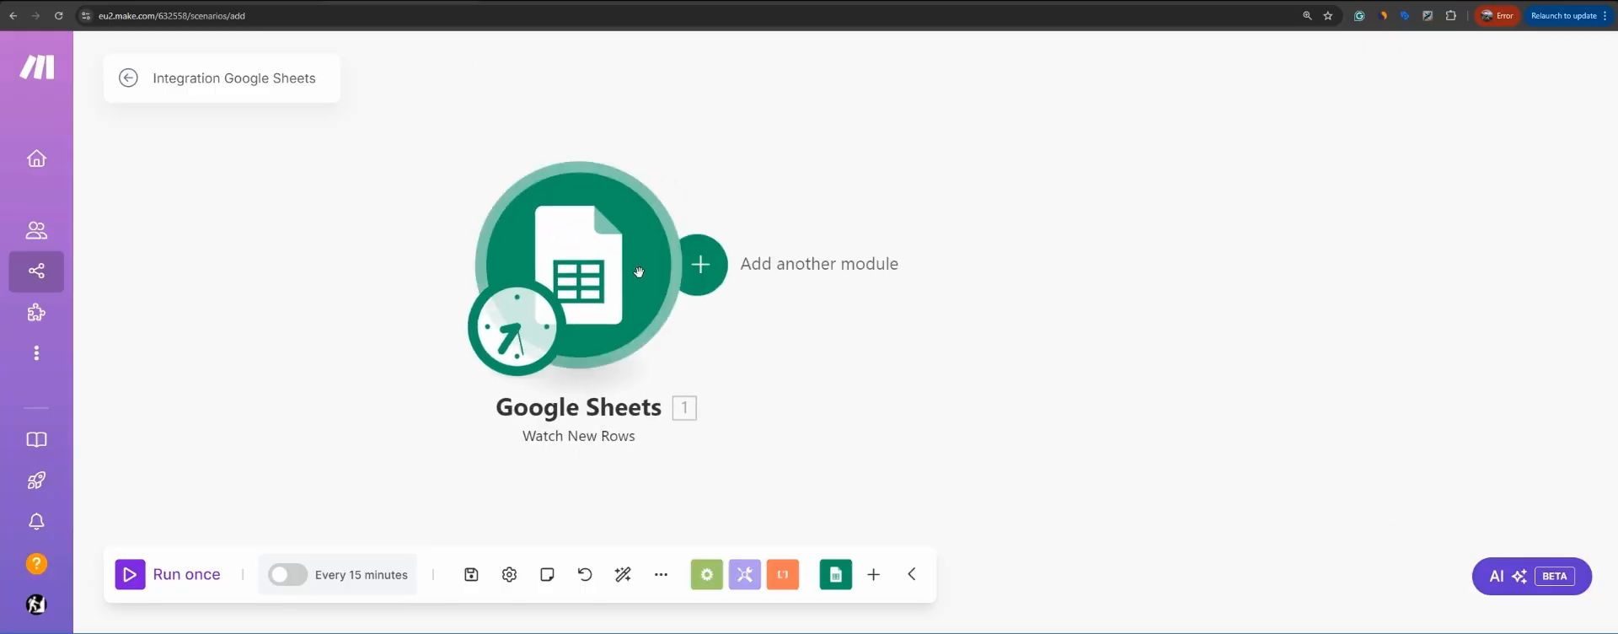
Step: Add a Creatomate Render a Template module after the Google Sheets trigger
right_click(834, 257)
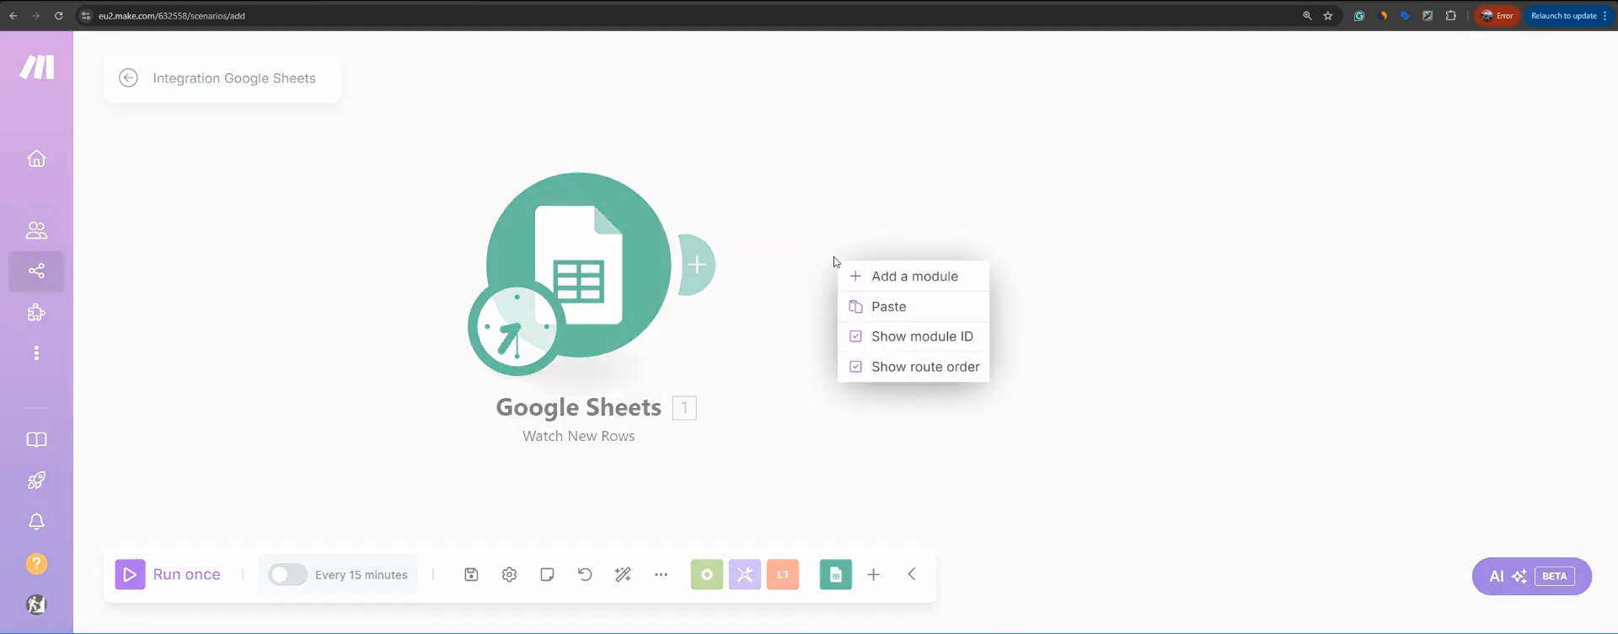
click(859, 274)
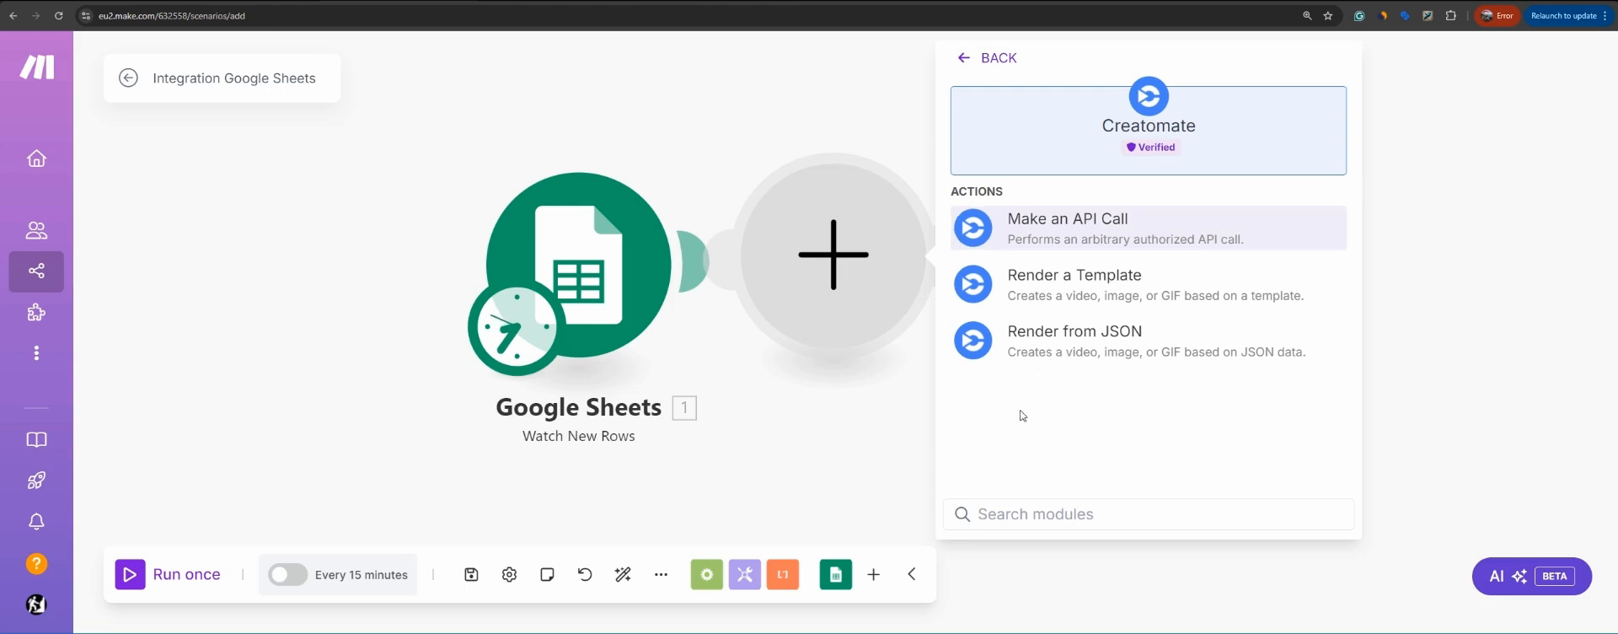
click(1076, 284)
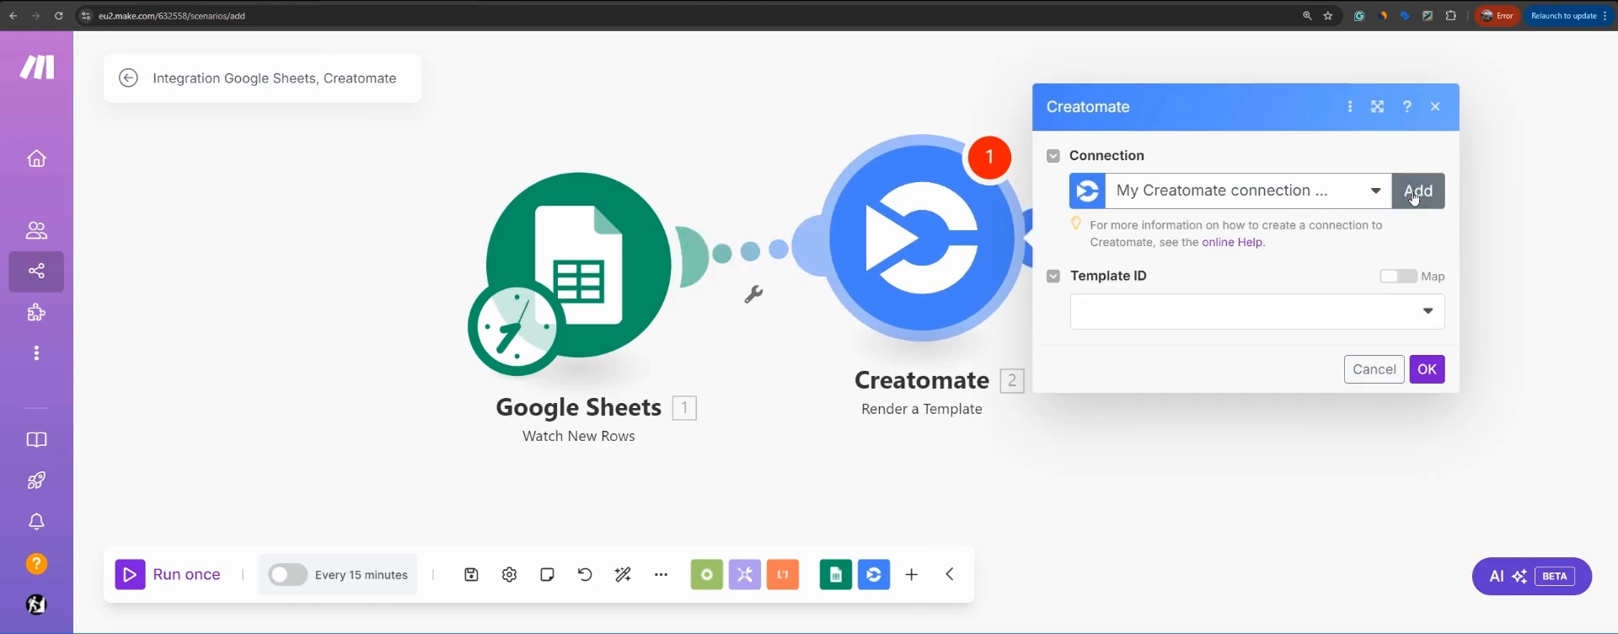
Step: Look up the API keys page in the ElevenLabs account menu, and close the Creatomate project settings
click(1331, 193)
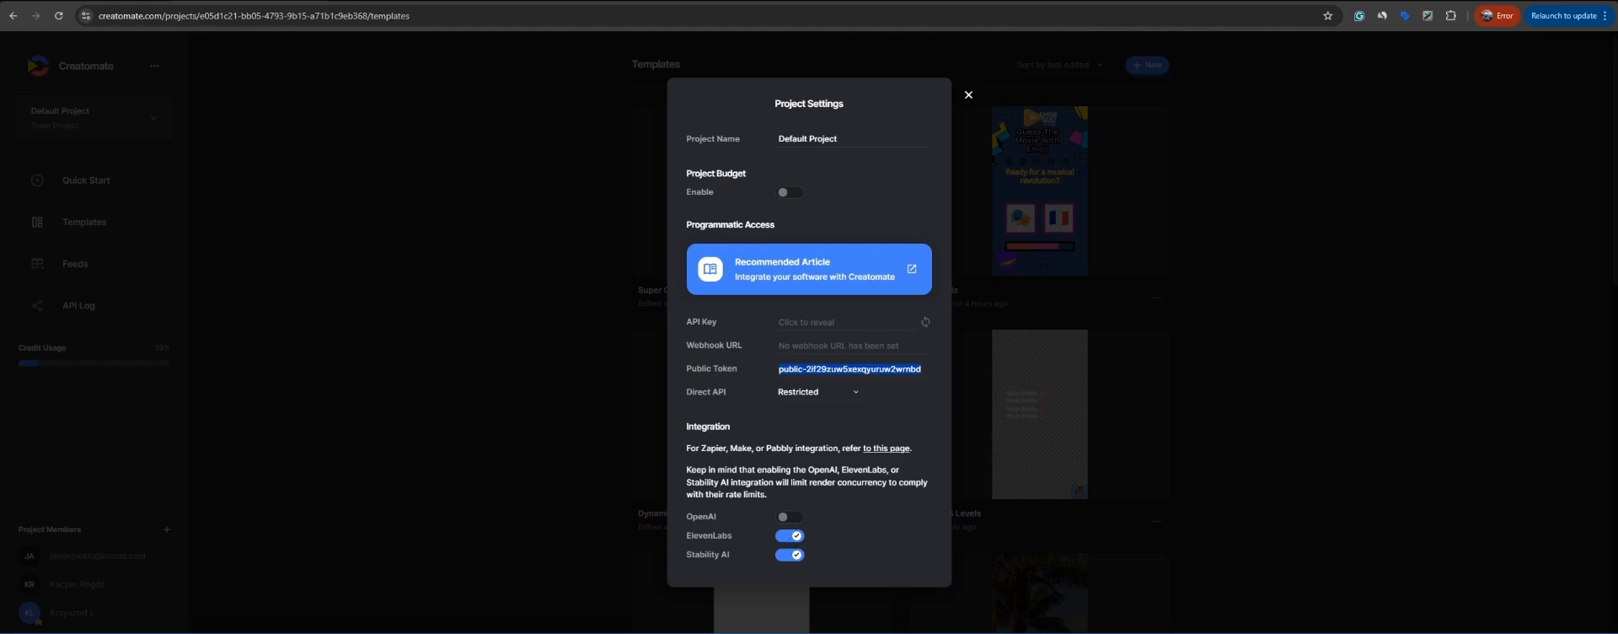
key(ctrl+t)
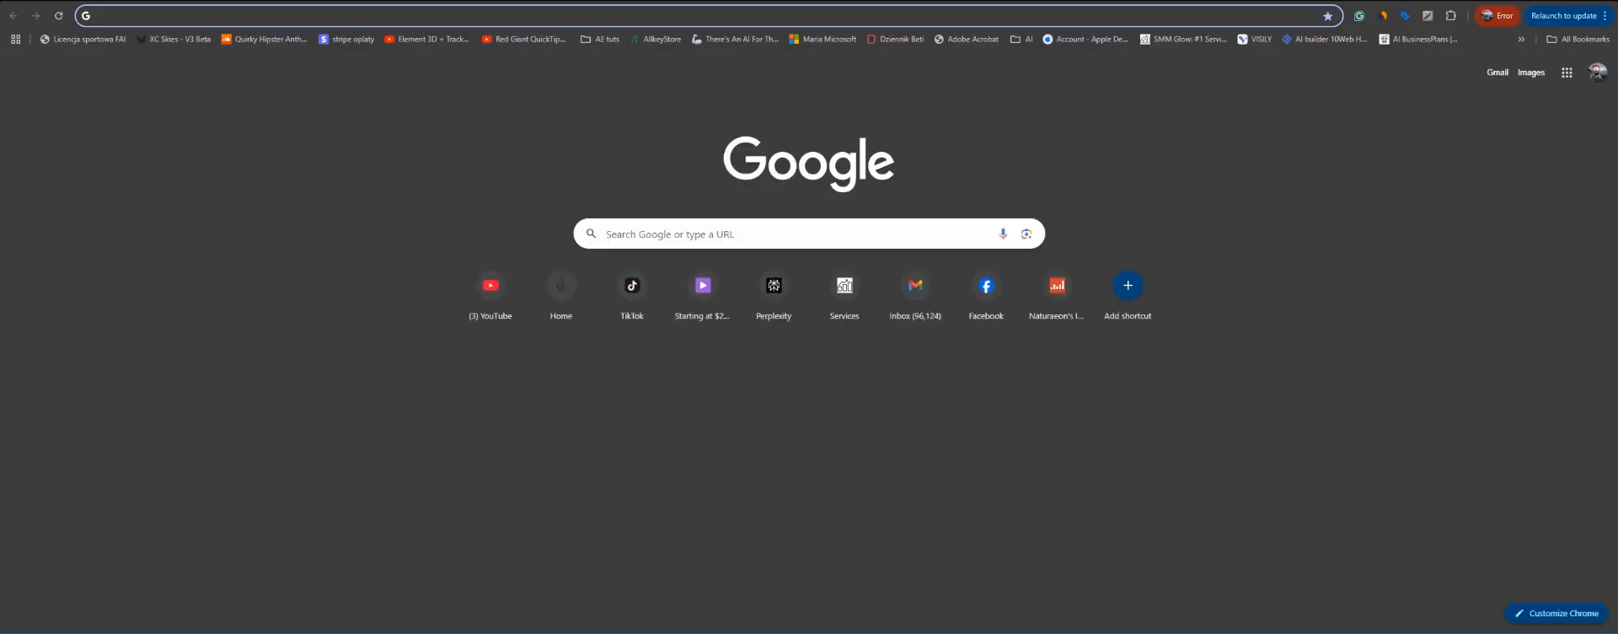
text(el)
click(560, 219)
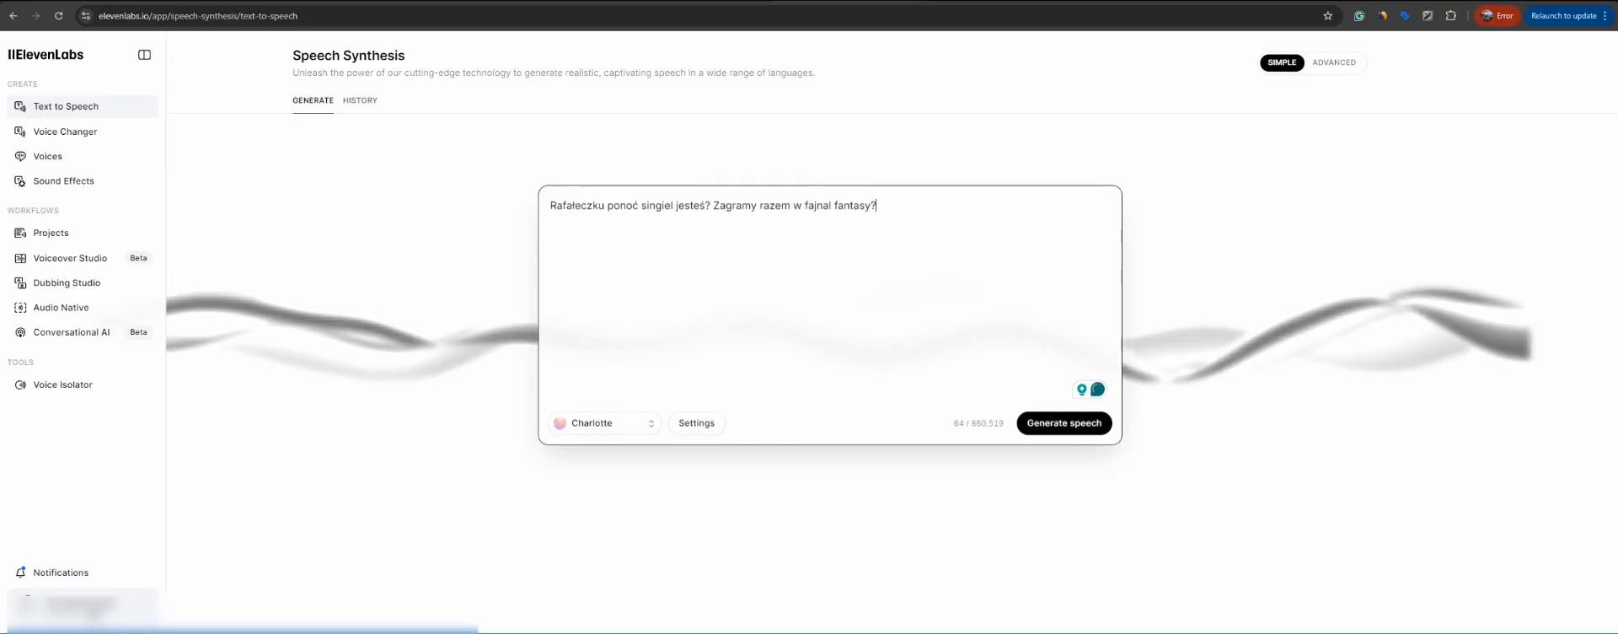
click(101, 614)
click(203, 449)
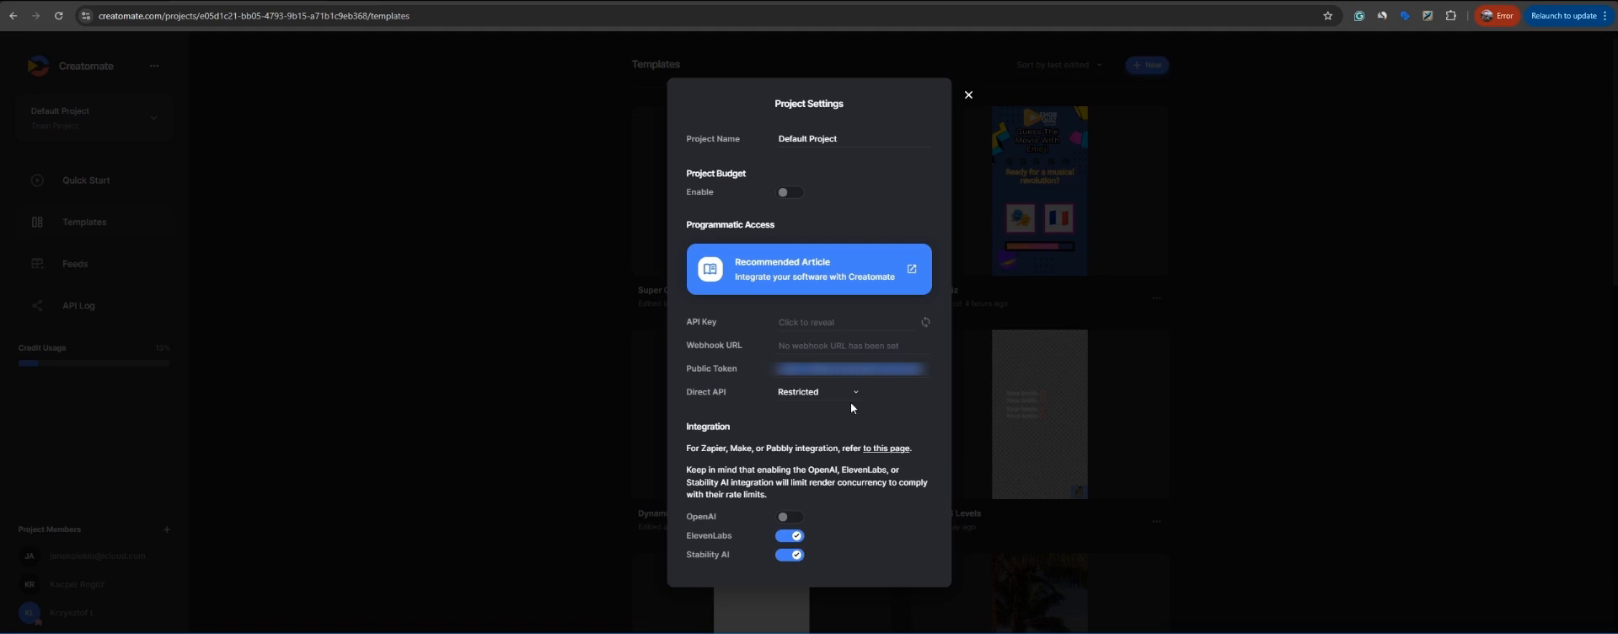
click(968, 96)
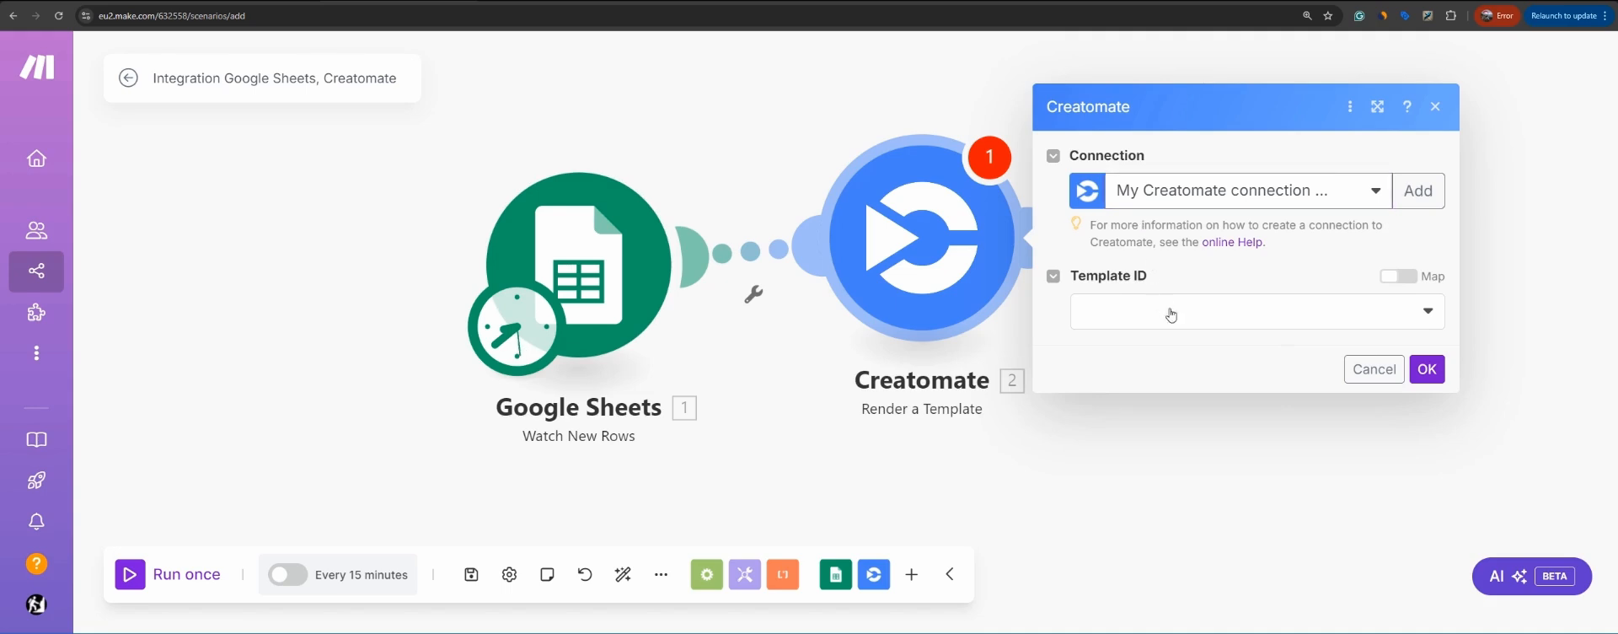
Step: Choose Super Quiz as the Creatomate module's template and review its modification fields
click(1427, 311)
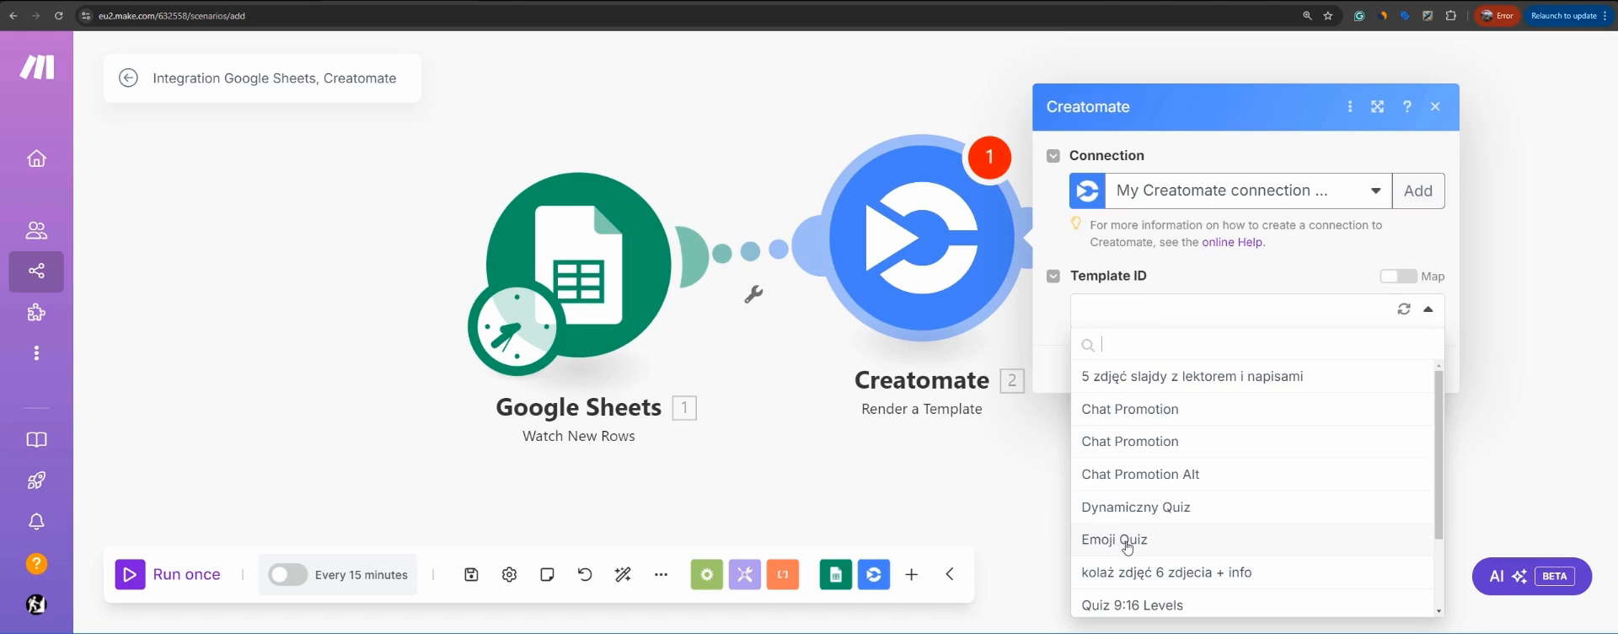
scroll(1127, 548, down, 3)
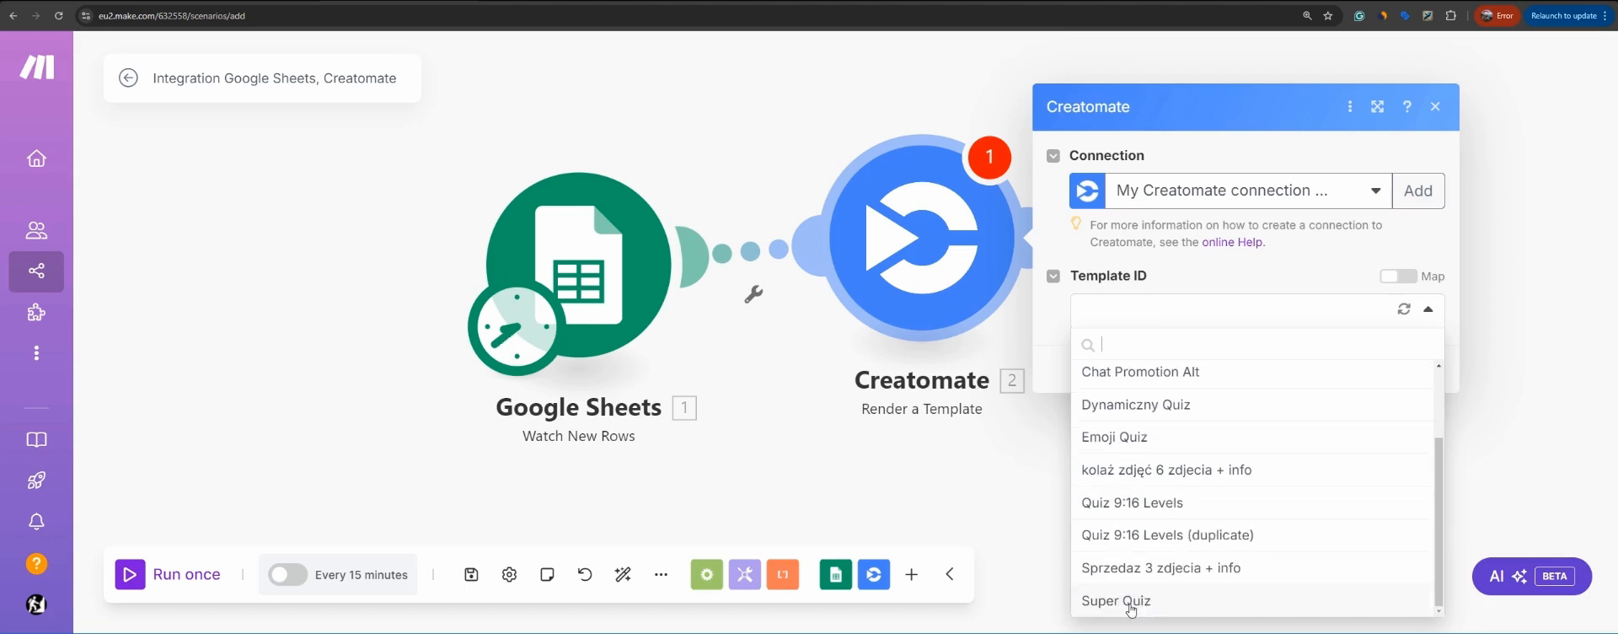
click(1128, 601)
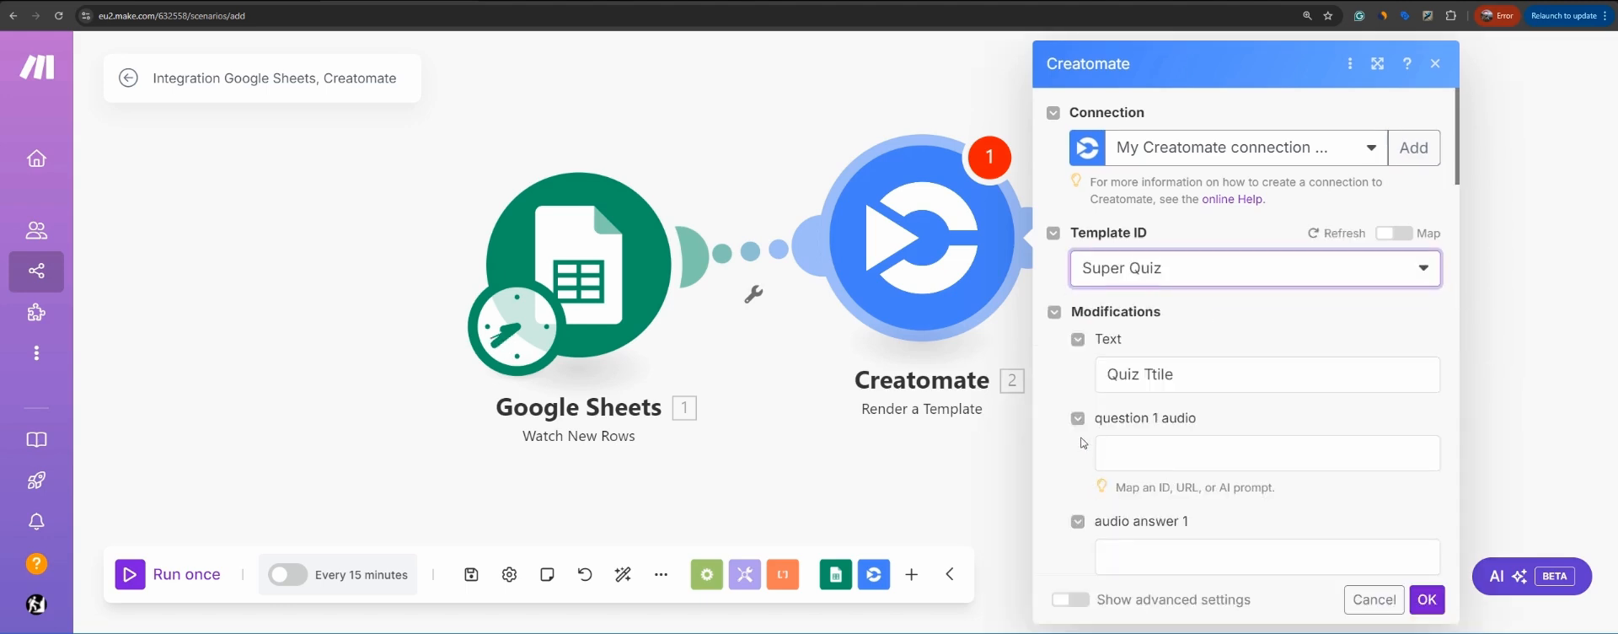
scroll(1083, 443, down, 15)
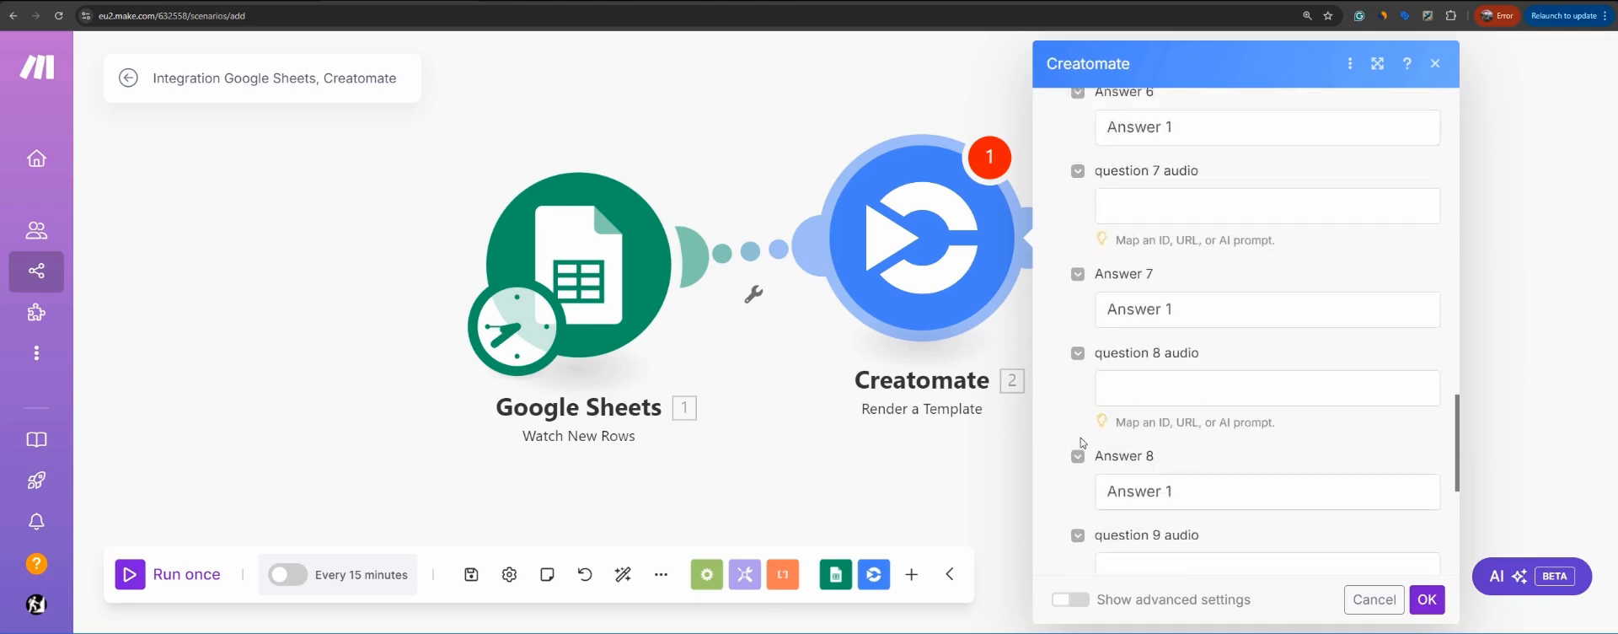
scroll(1083, 442, up, 15)
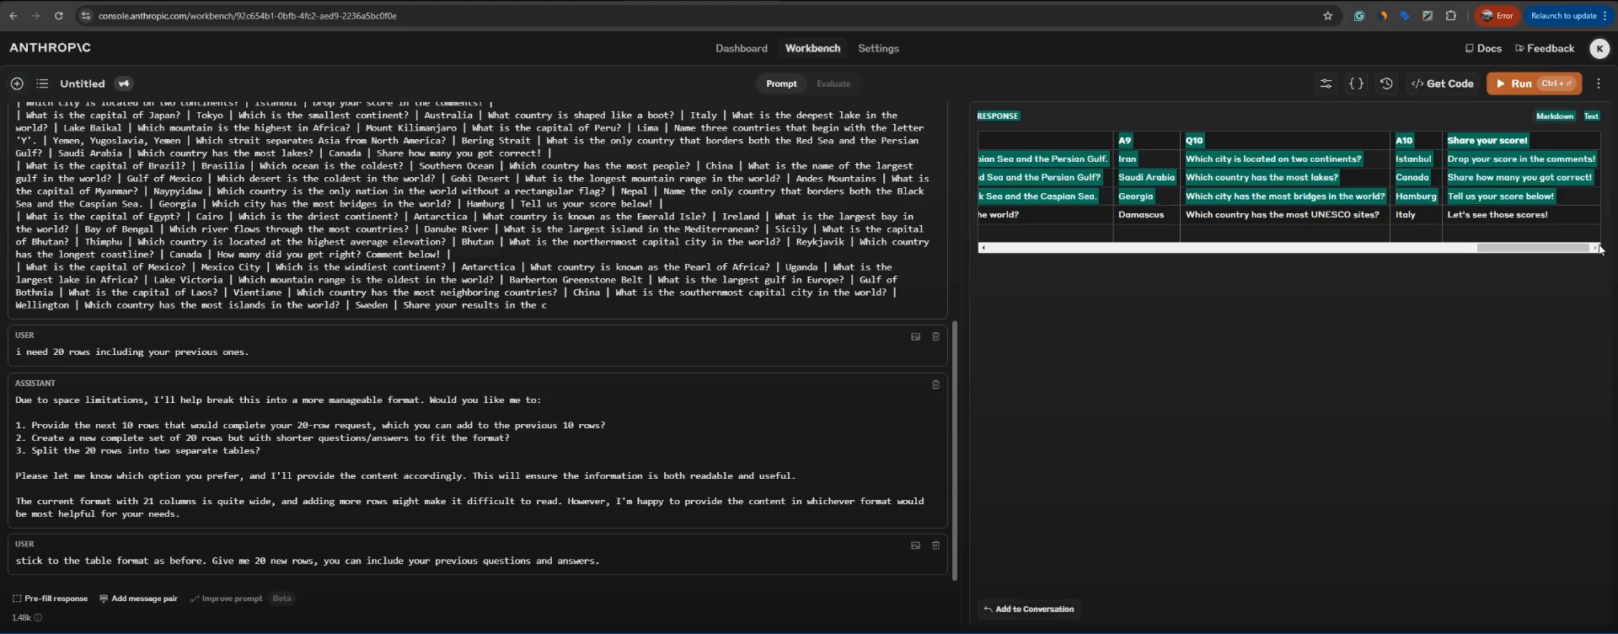
Step: Copy the generated quiz table from the Workbench response and paste it into the Super Quiz sheet
drag(1600, 248, 1565, 221)
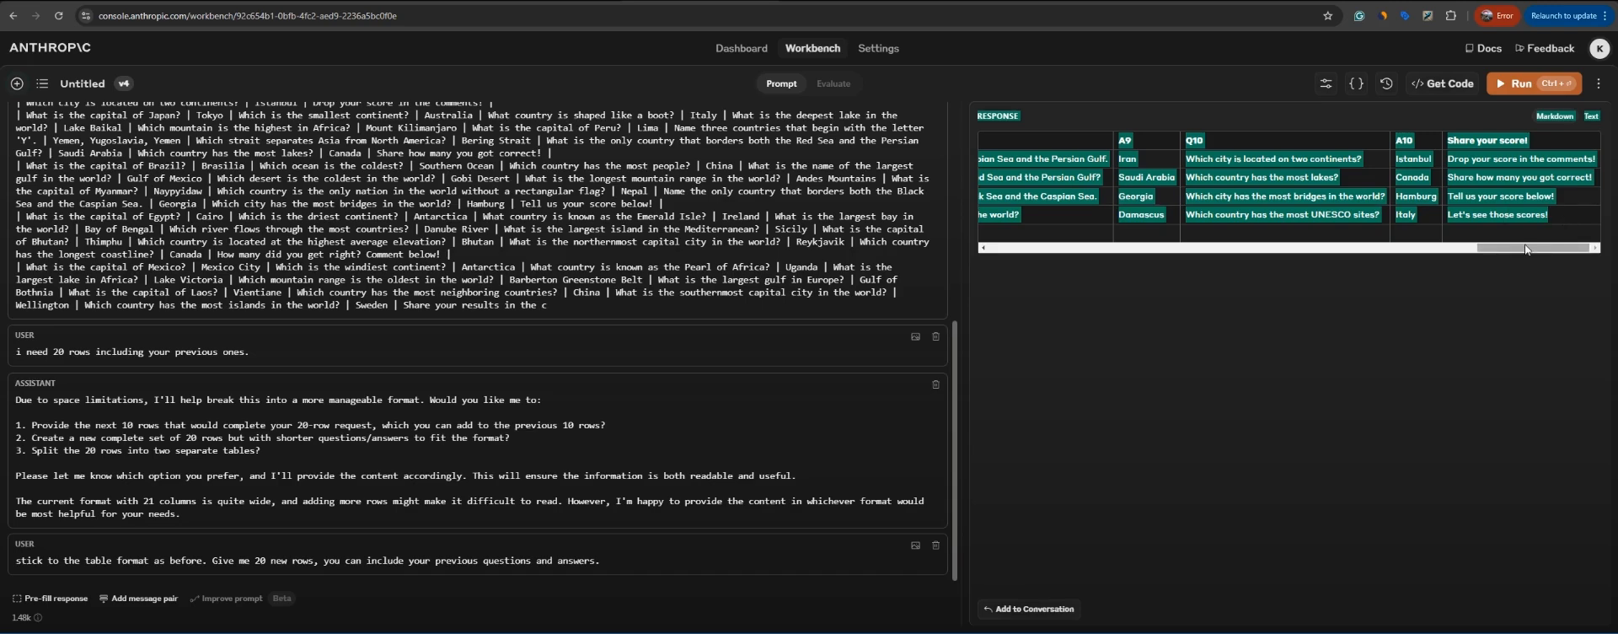
drag(1527, 247, 1005, 255)
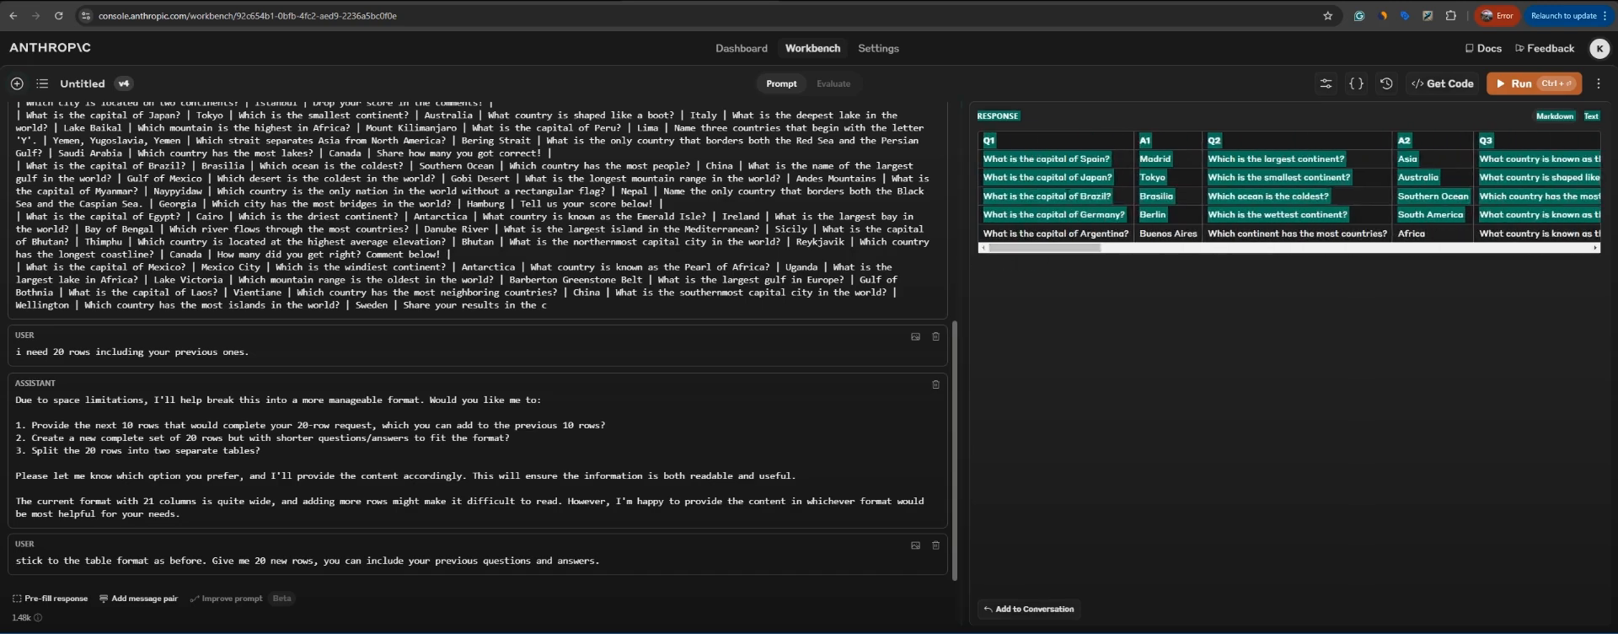
key(ctrl+c)
key(ctrl+Tab)
key(ctrl+v)
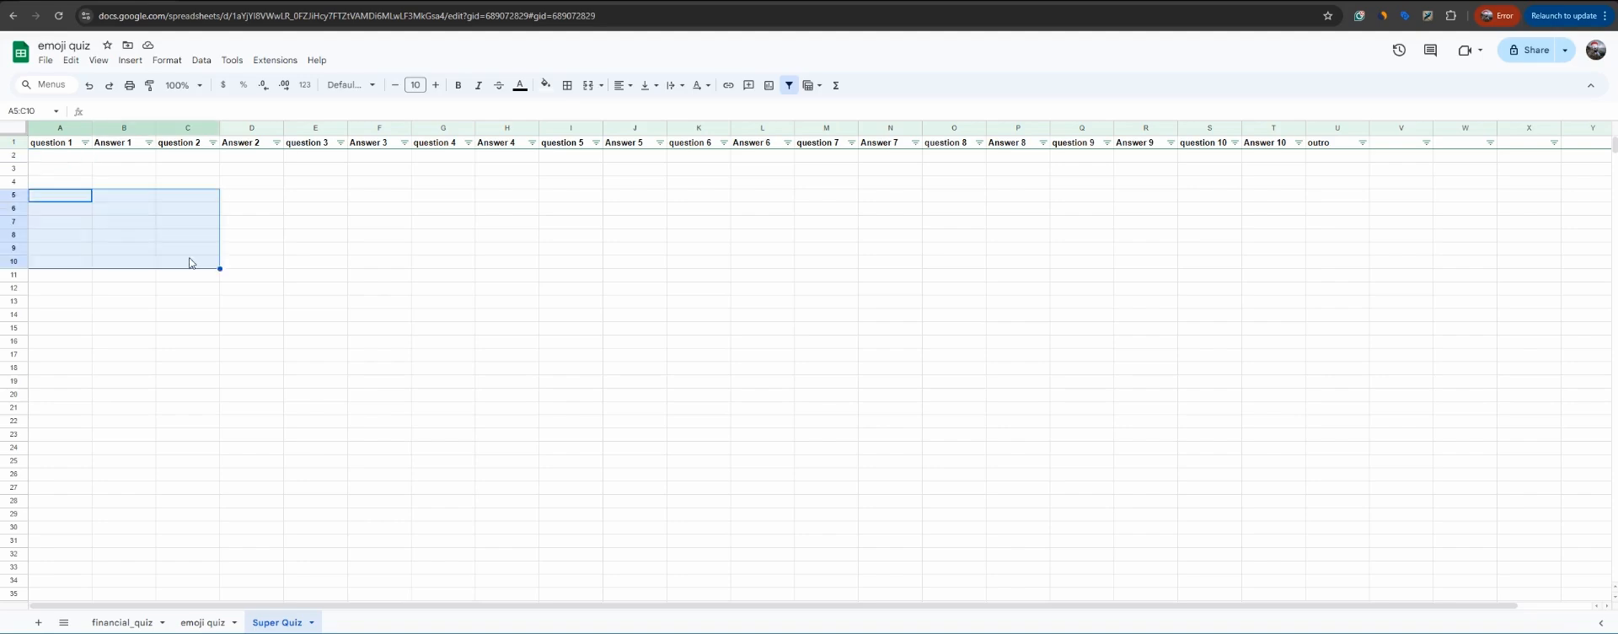
Step: Place the four pasted question rows directly under the Super Quiz header row, without the dark formatting and extra headings
click(190, 262)
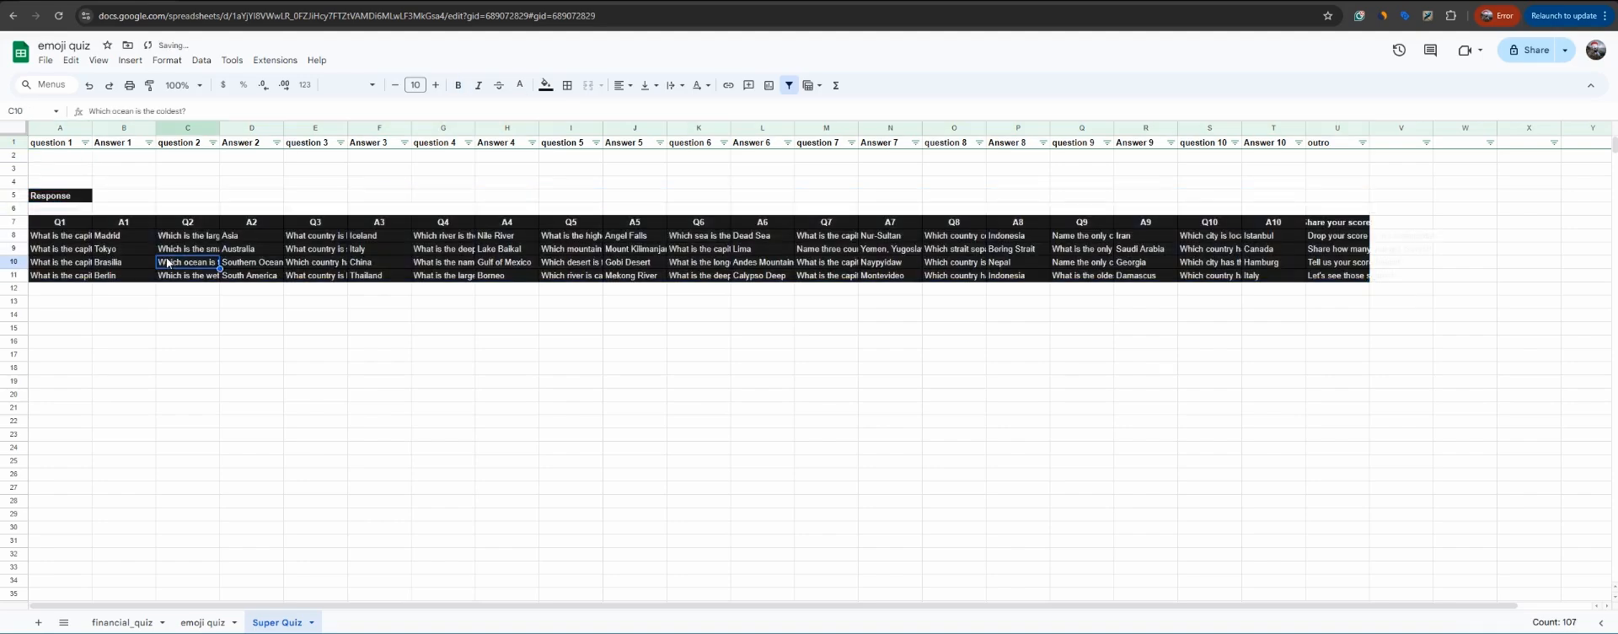
click(233, 261)
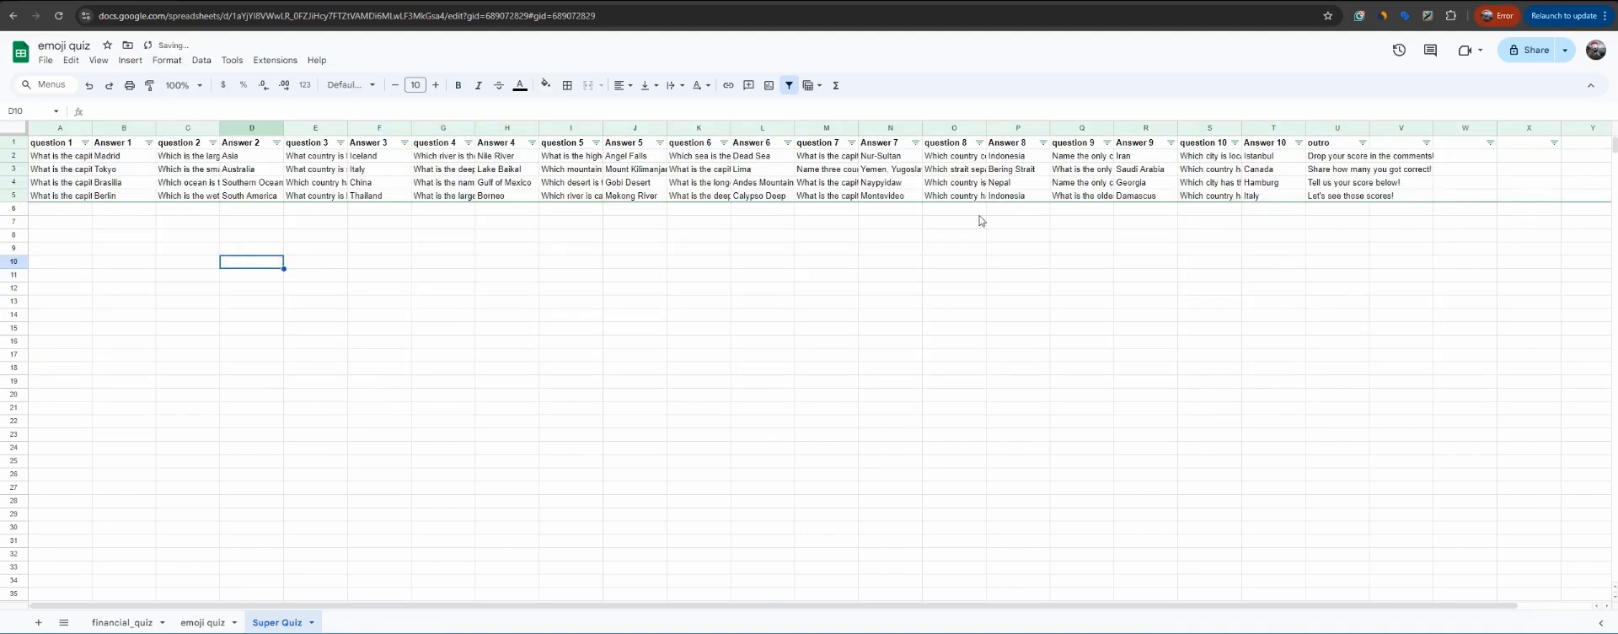
click(1205, 157)
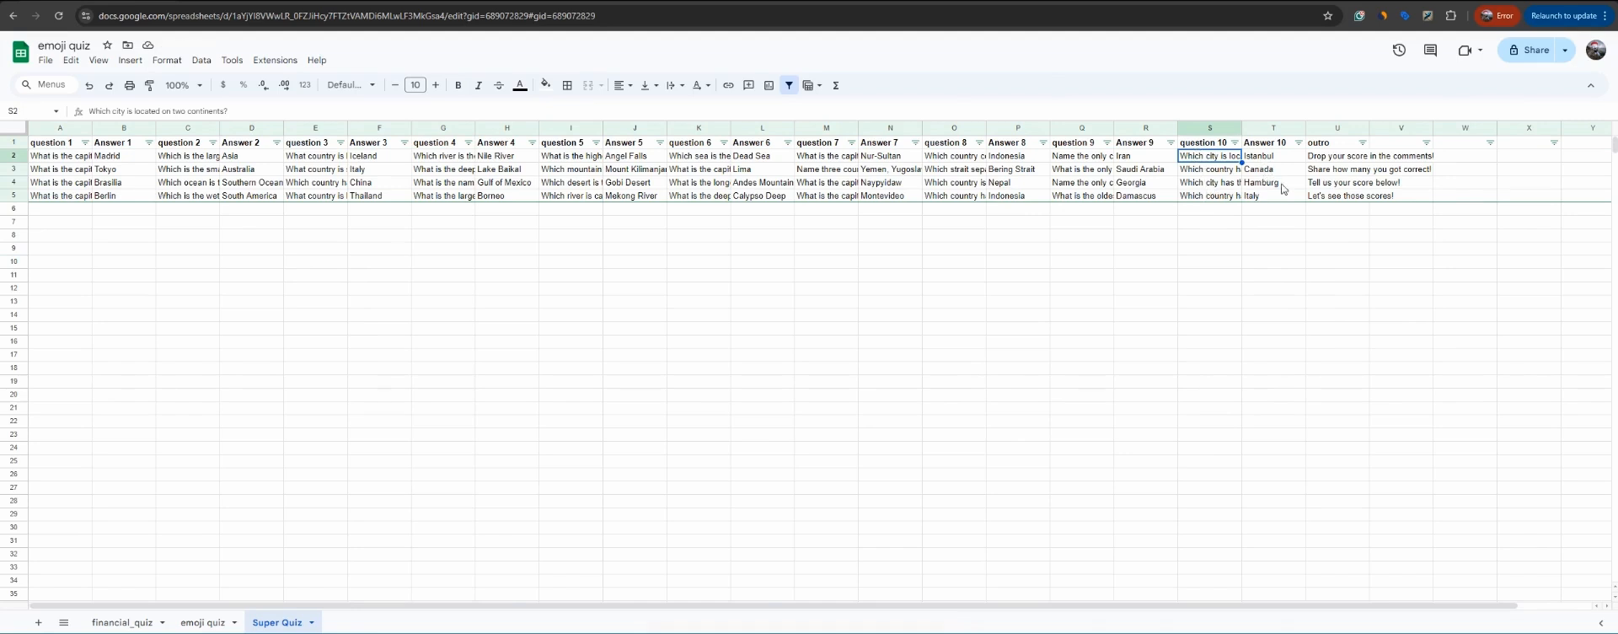
Step: Ask Claude for "5 more rows" in the Workbench conversation and run the prompt
key(ctrl+Tab)
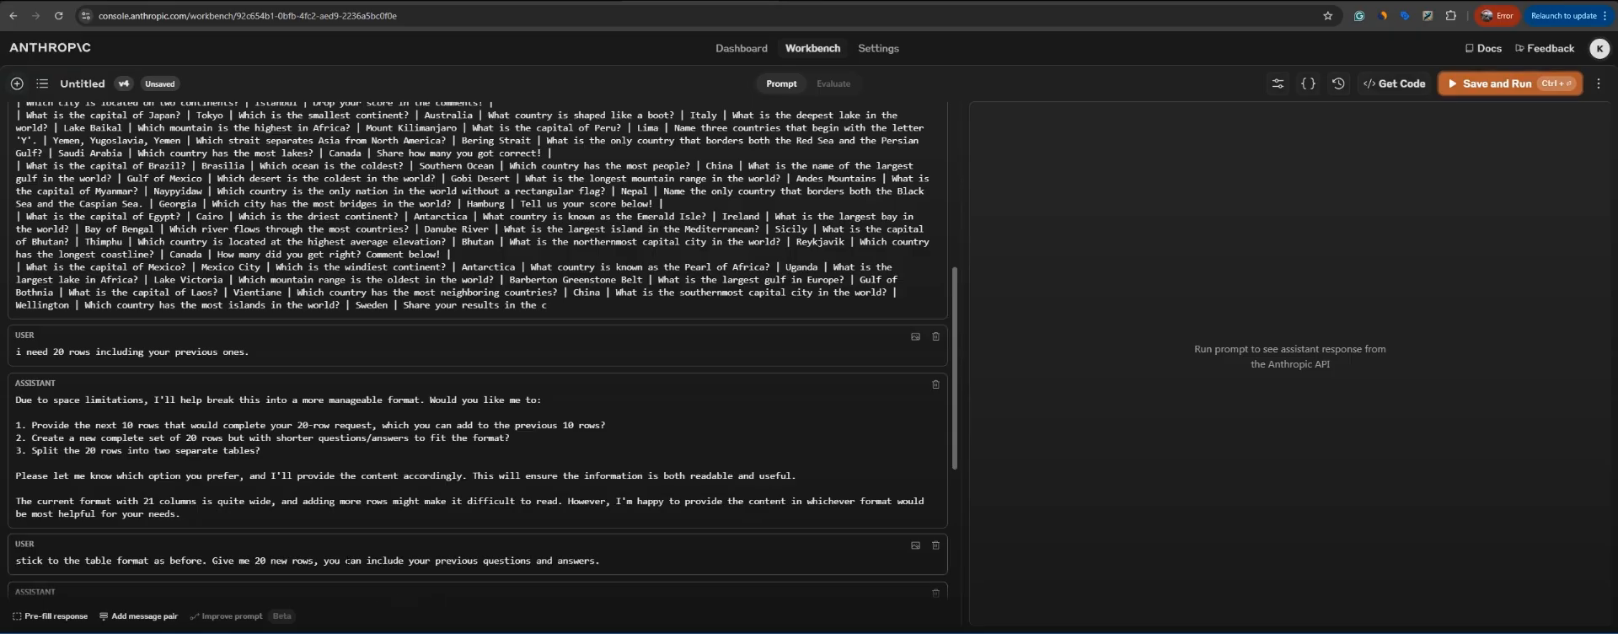
scroll(345, 559, down, 4)
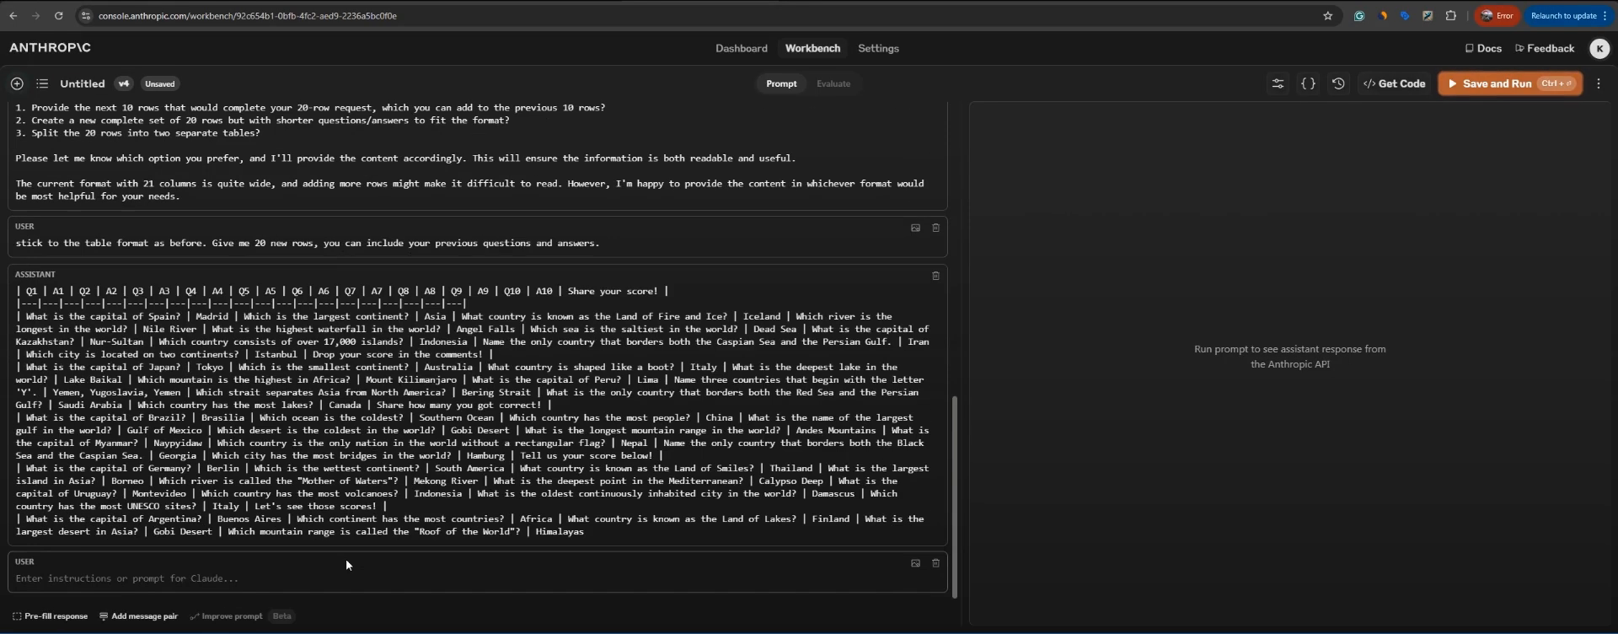
click(144, 576)
text(5 more rows)
key(Return)
key(ctrl+Return)
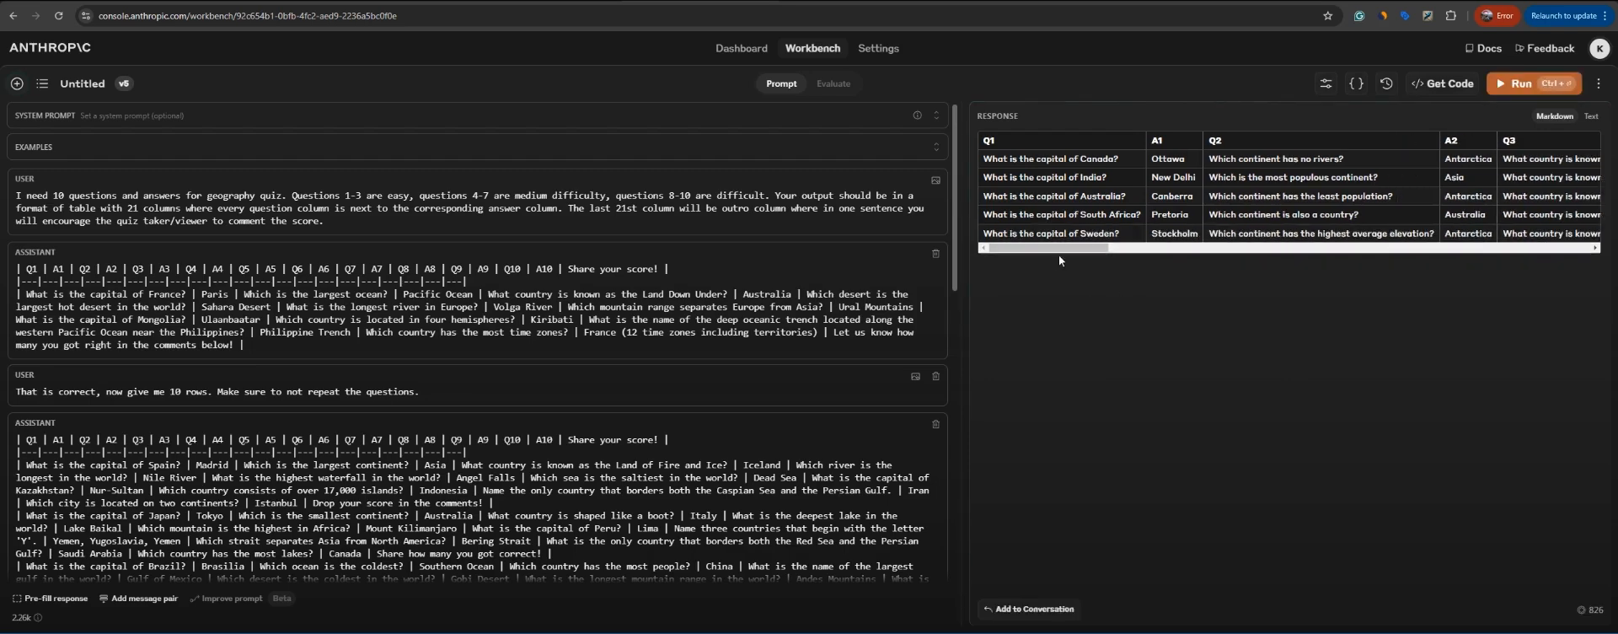
Step: Copy the new response table into the Super Quiz sheet and keep only its five question rows, starting at row 6
mouse_move(1097, 248)
mouse_down()
mouse_move(1449, 251)
mouse_move(1087, 248)
mouse_up()
drag(979, 115, 1573, 244)
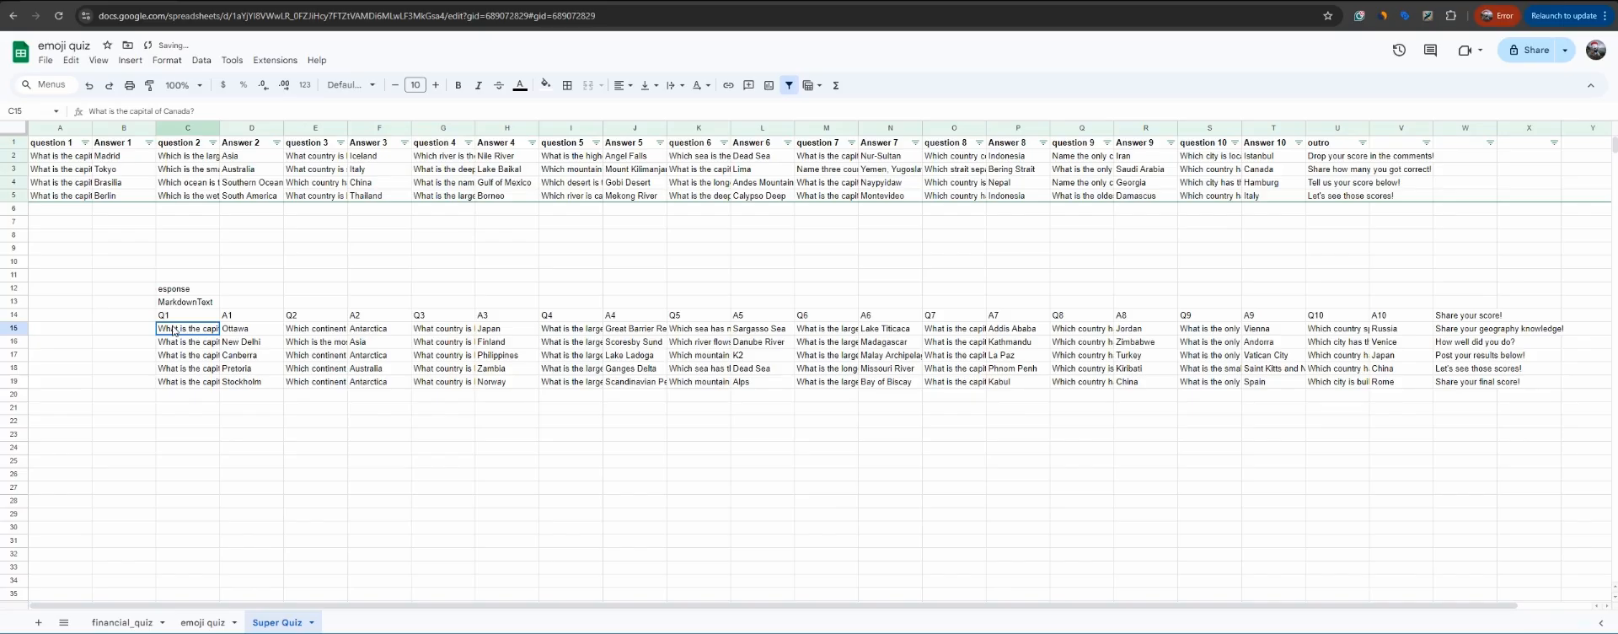
drag(187, 327, 1470, 388)
key(ctrl+c)
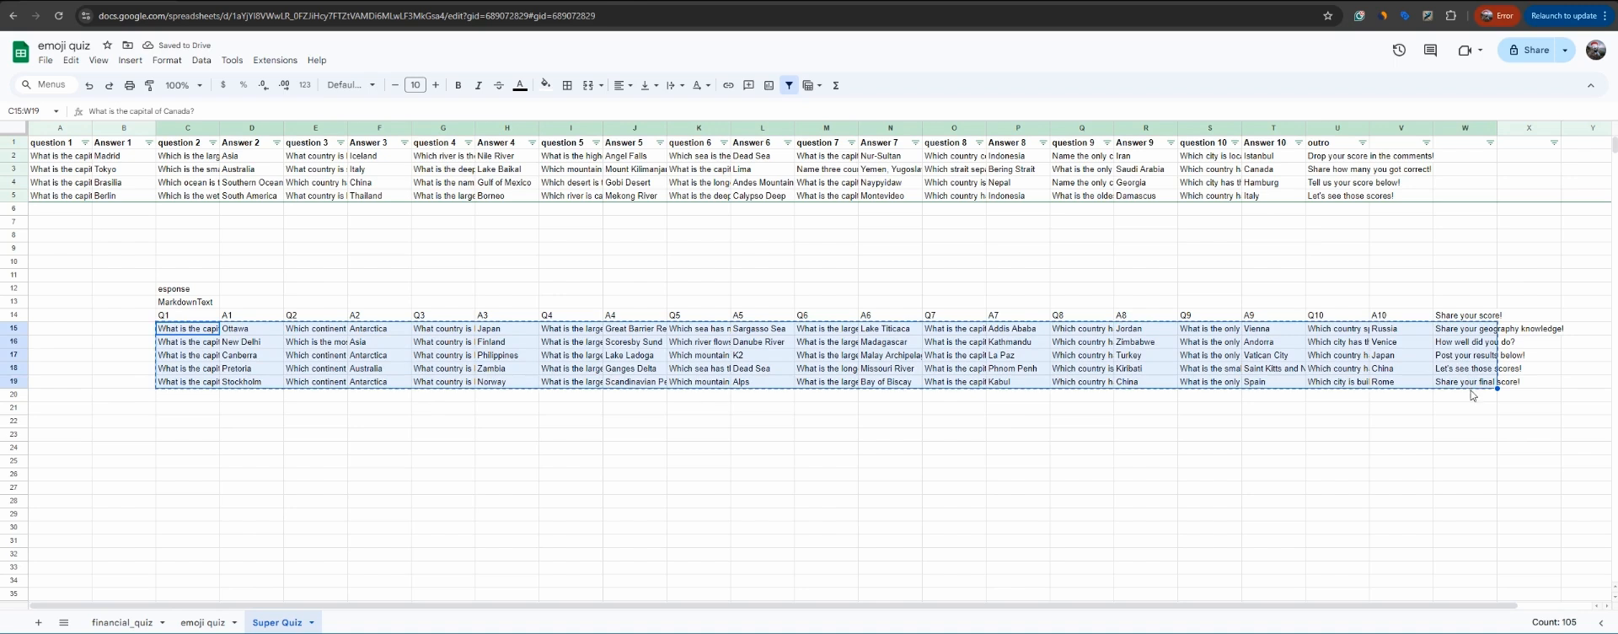
drag(1553, 460, 56, 215)
key(Delete)
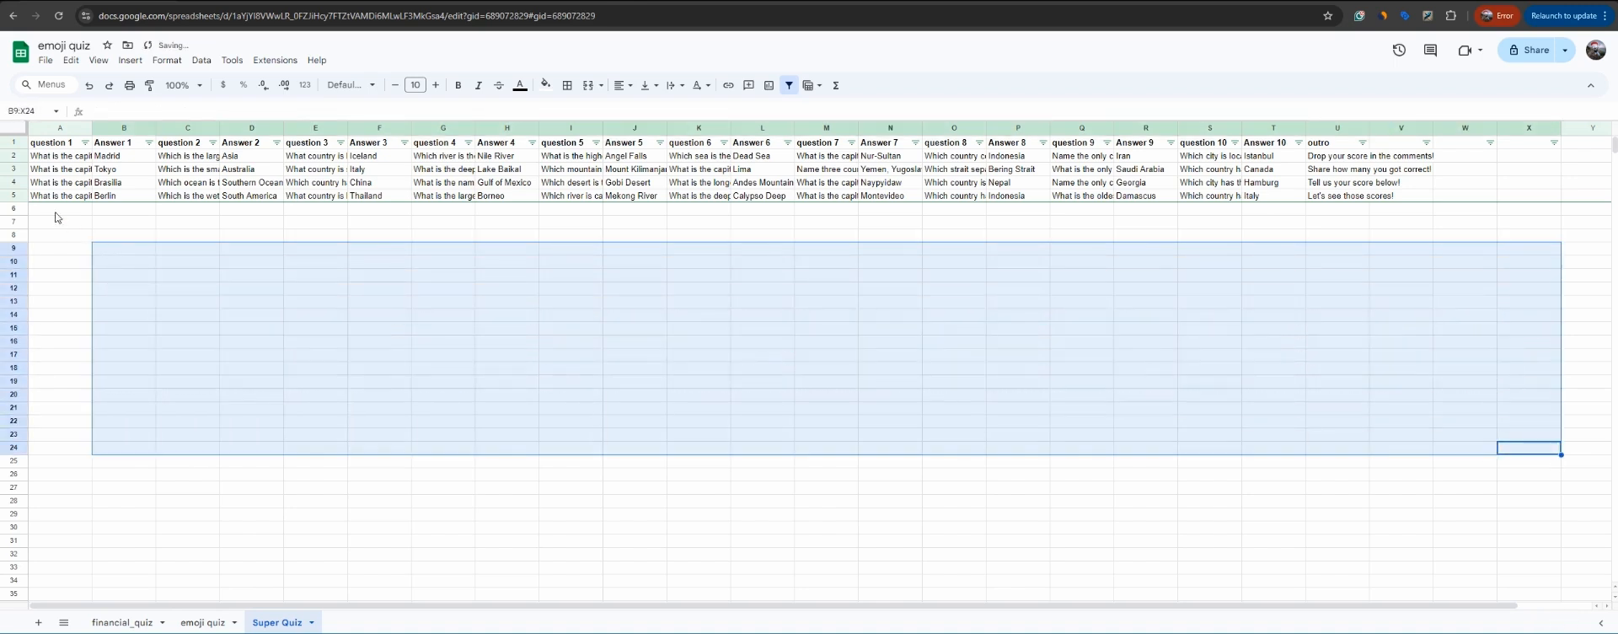
key(ctrl+v)
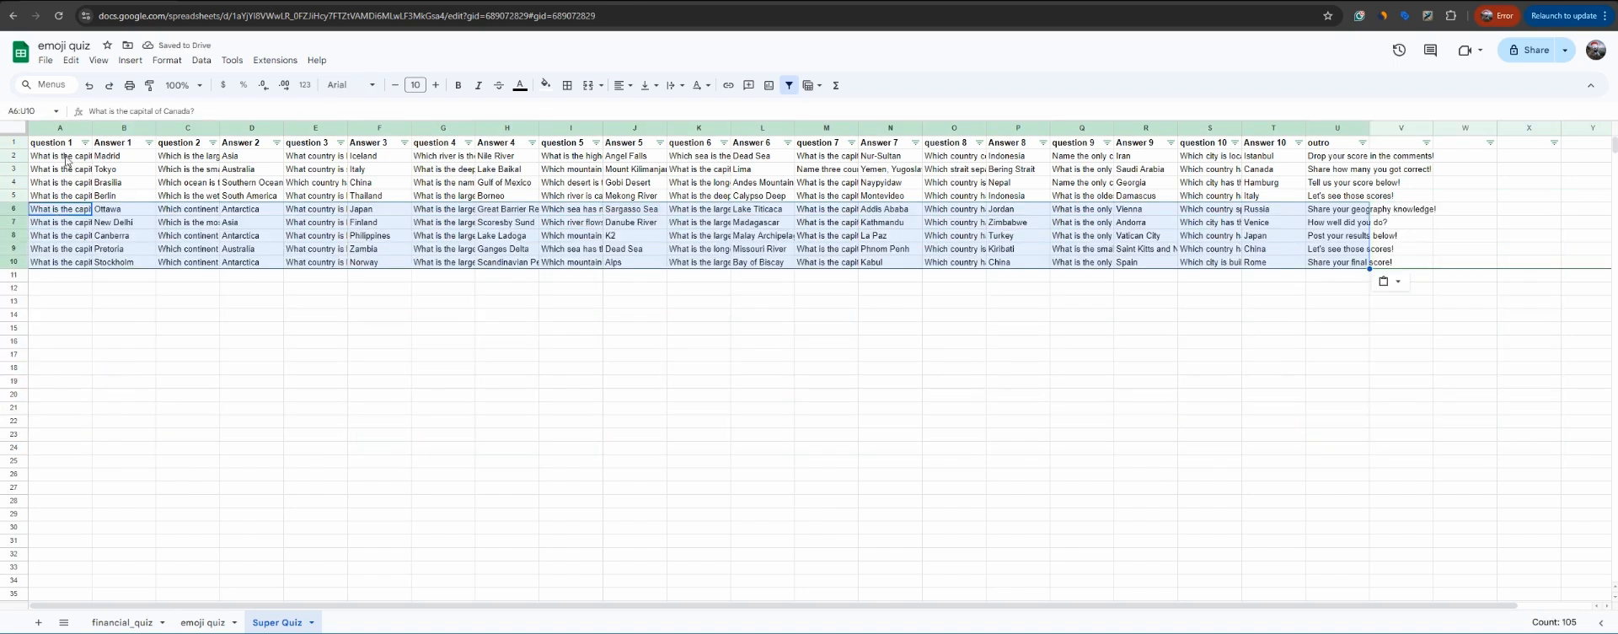
Step: Copy the next generated quiz table from the Workbench into an empty area of the Super Quiz sheet and clear its formatting
key(ctrl+Tab)
drag(1054, 268, 997, 273)
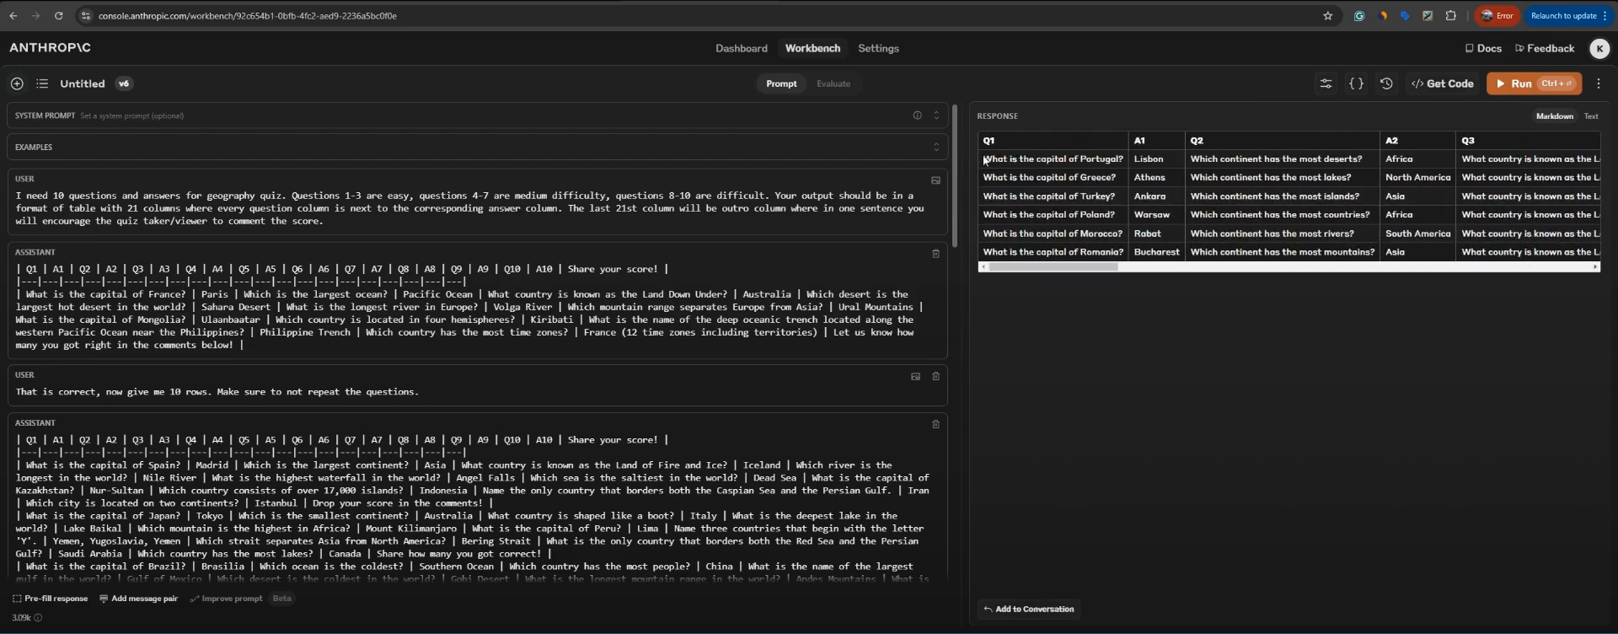
drag(984, 160, 1588, 236)
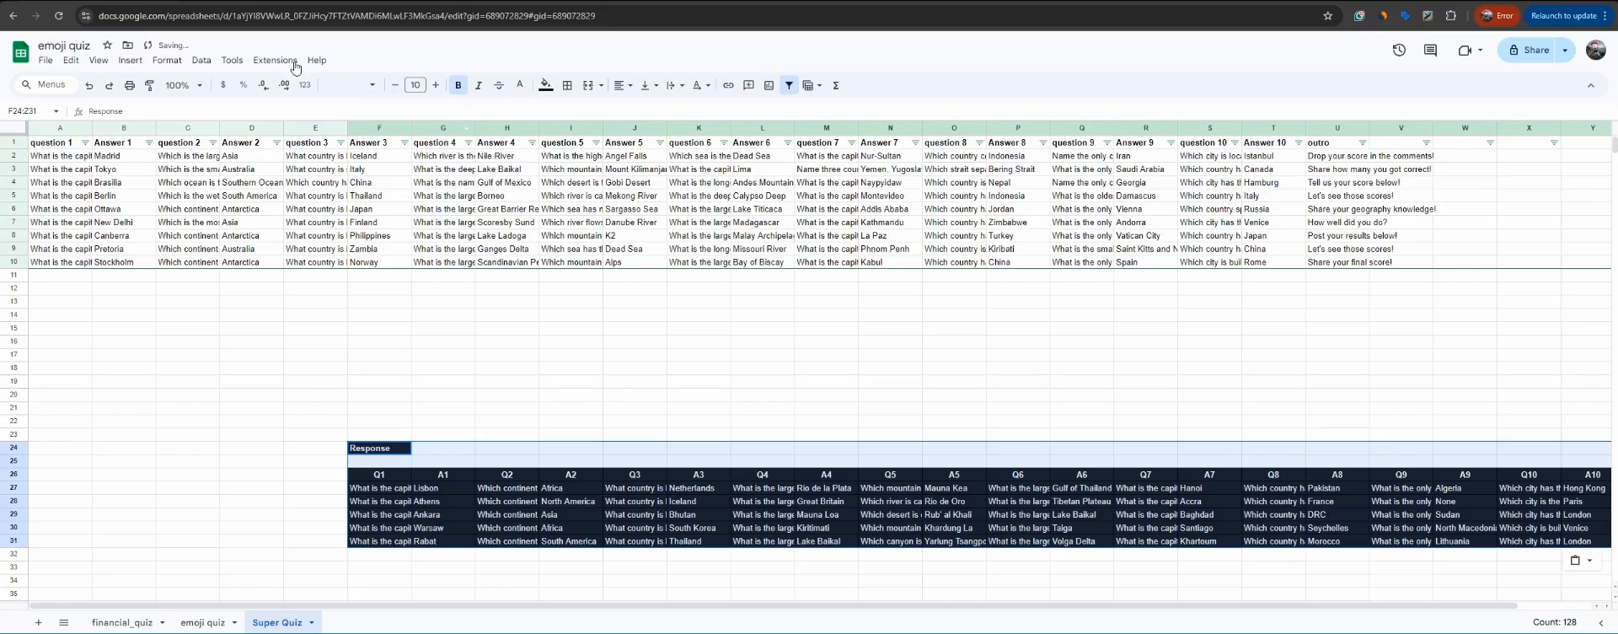
click(167, 60)
click(220, 344)
Step: Move the five new question rows to row 11 under the existing ones and remove the leftover heading cells
click(393, 494)
key(ctrl+shift+End)
key(ctrl+x)
click(78, 283)
key(ctrl+v)
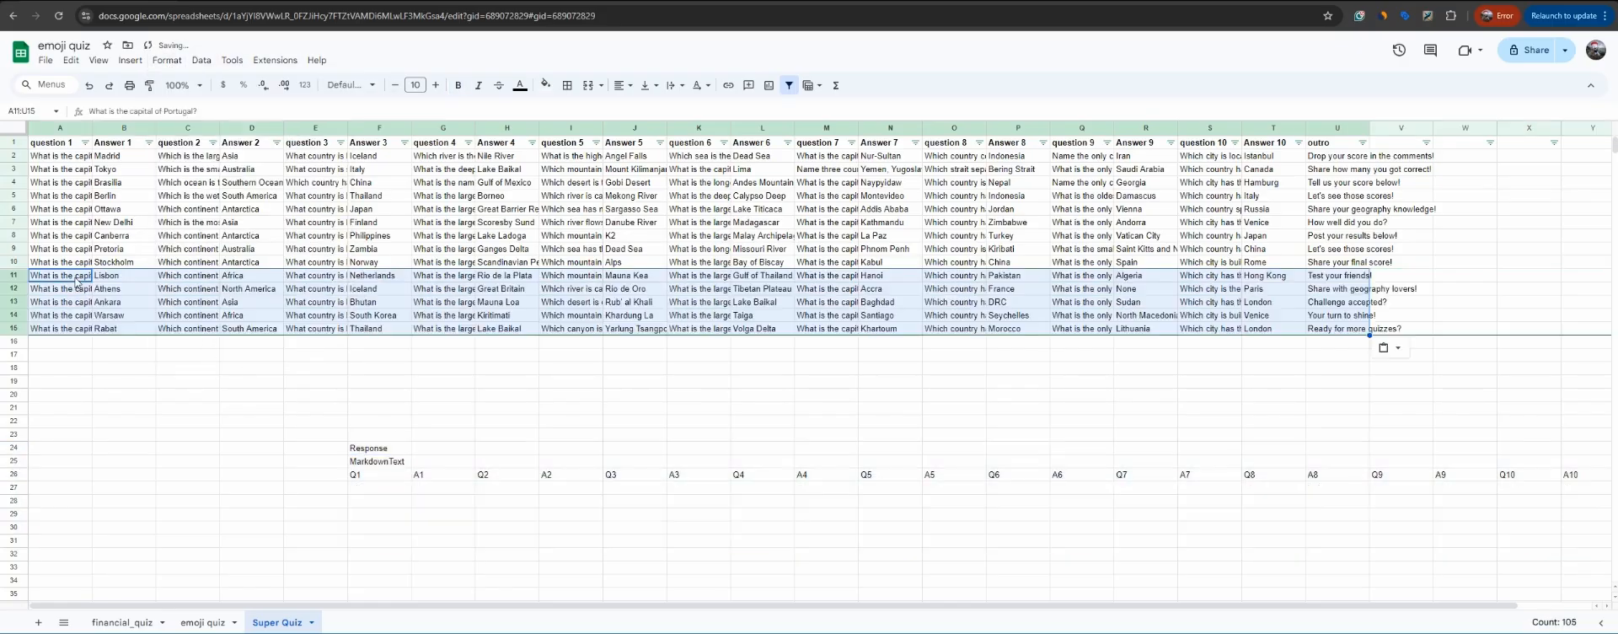
drag(314, 434, 302, 497)
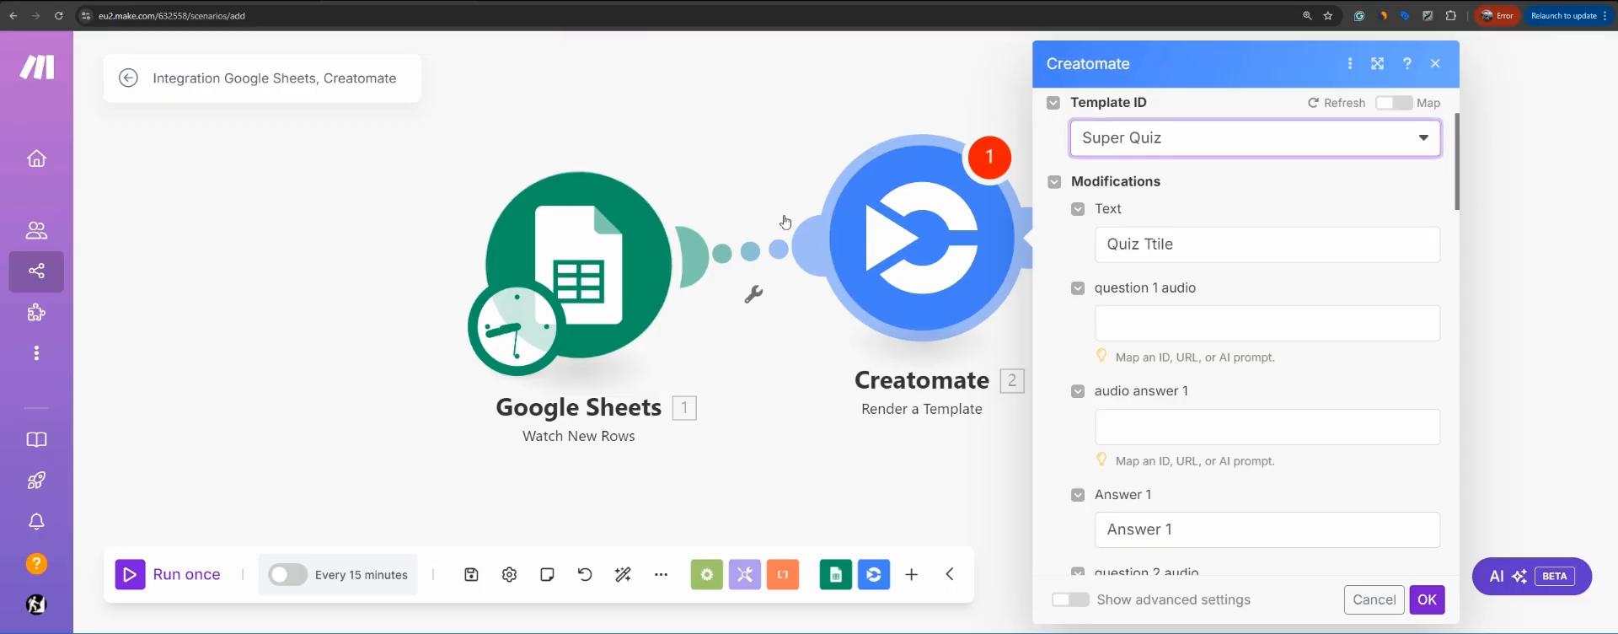
Step: Set the template's Text to "Geography Quiz" and map question 1 audio to the question 1 (A) column
click(1141, 243)
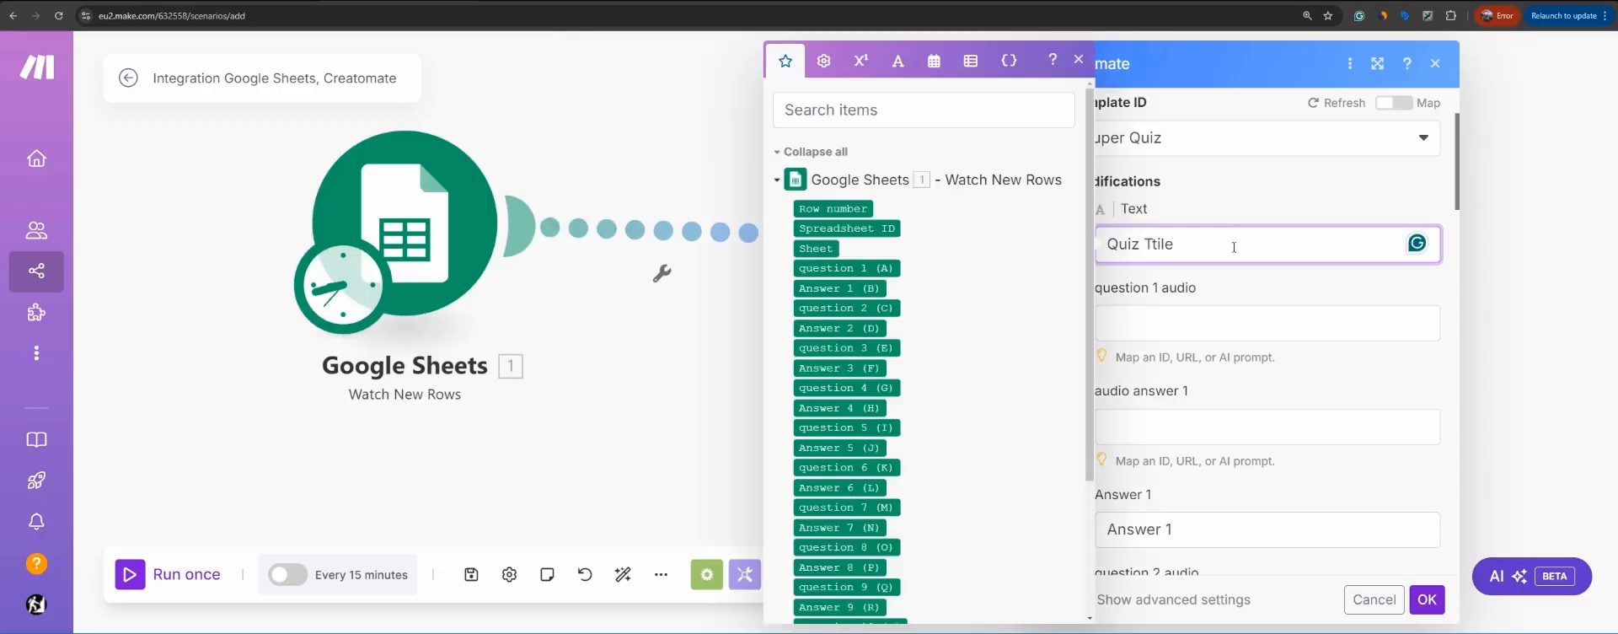
drag(1232, 243, 1107, 245)
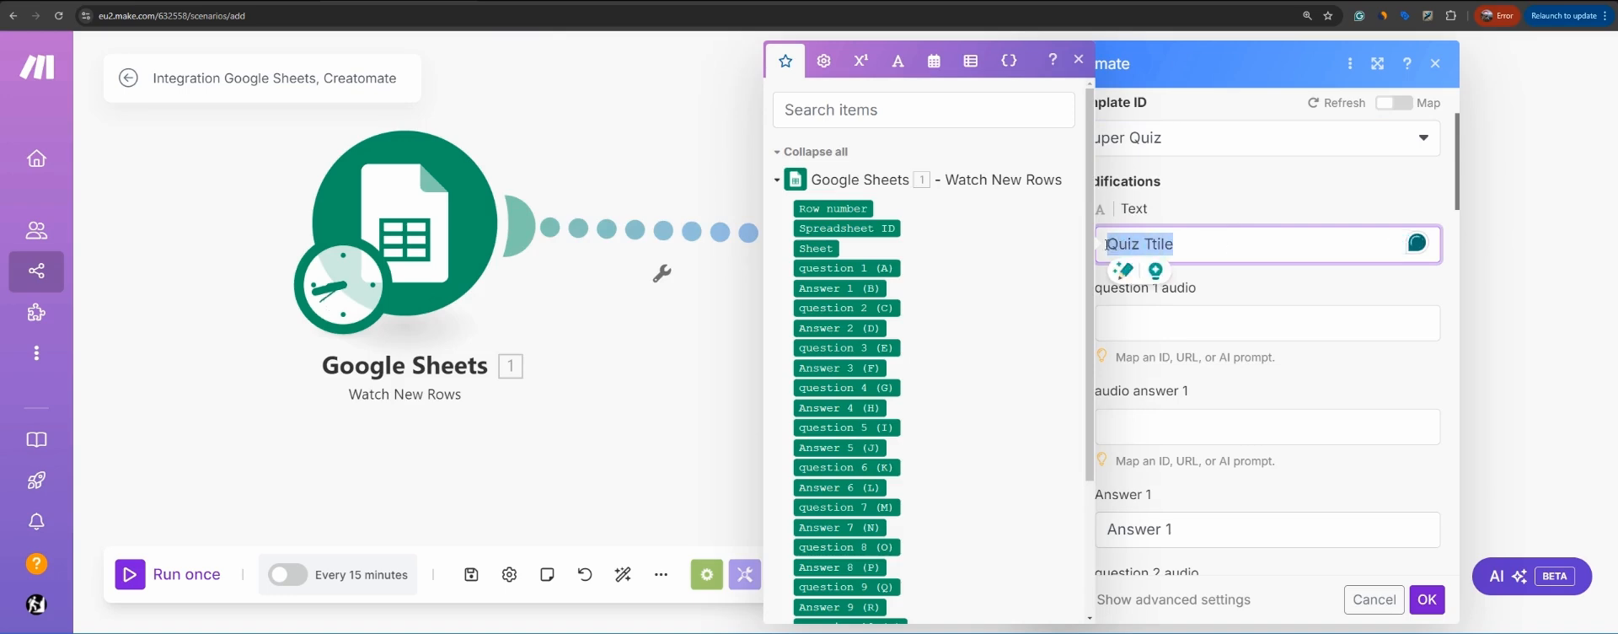
text(Geography Quiz)
click(1146, 322)
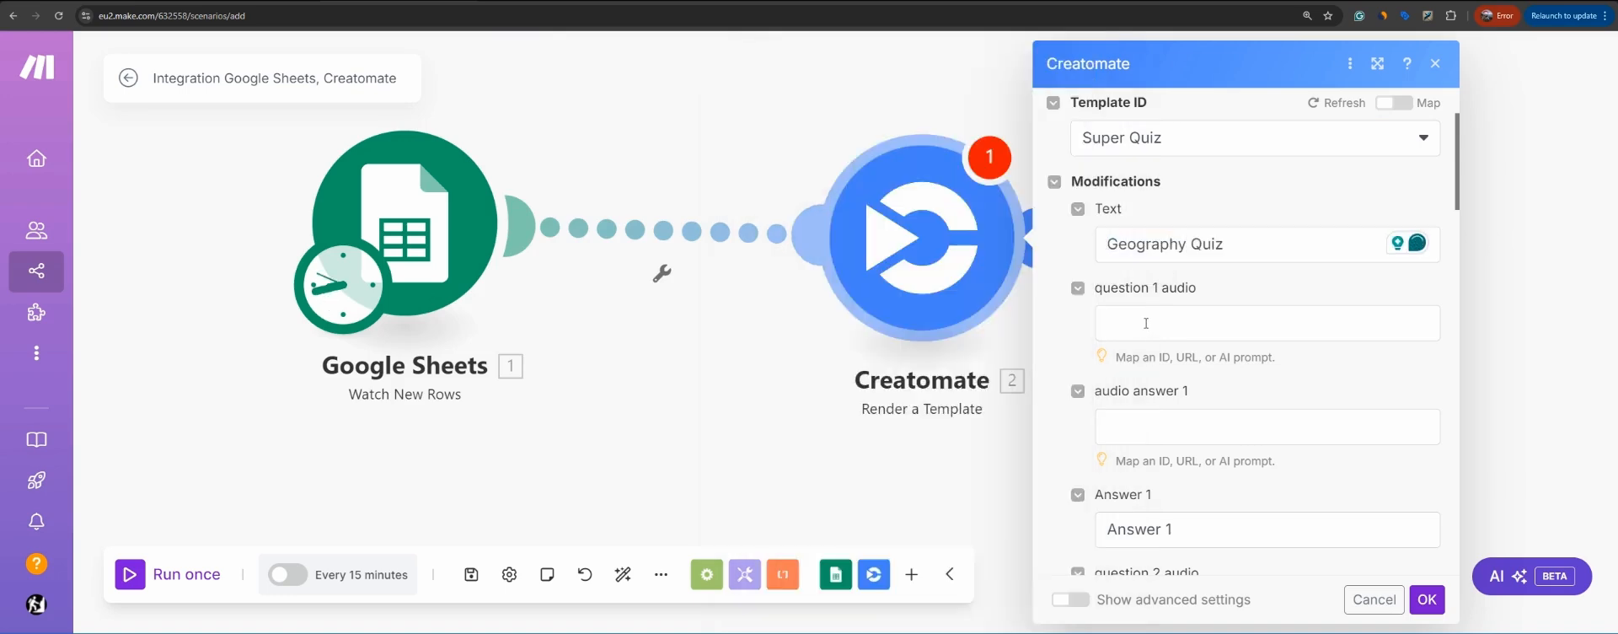
click(1148, 318)
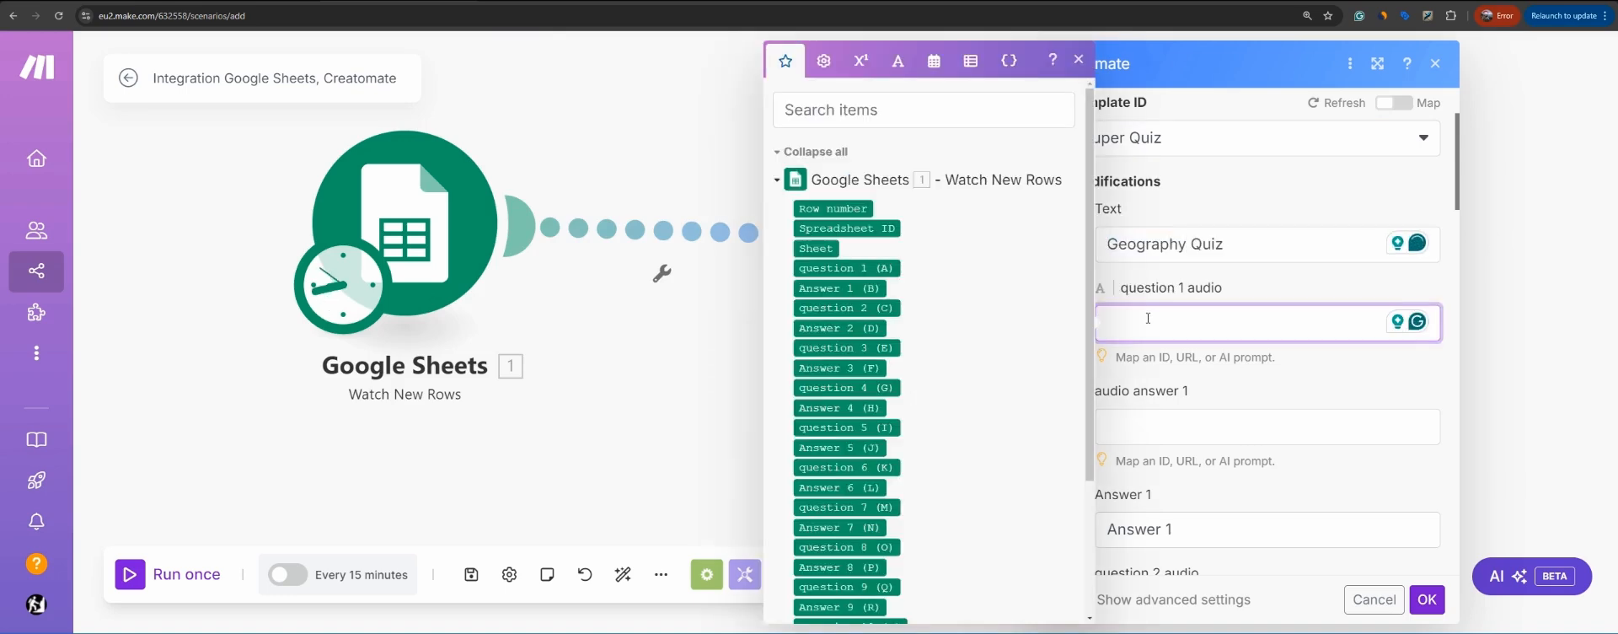
click(862, 268)
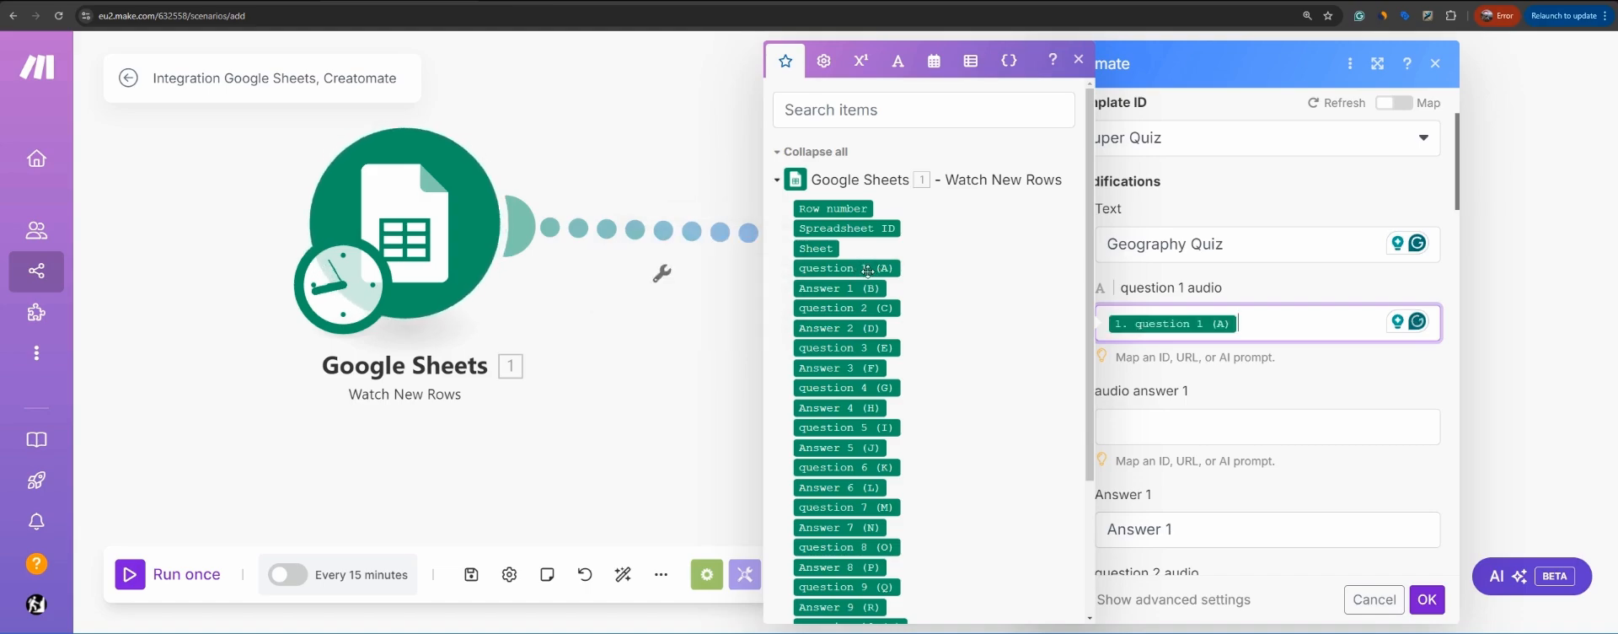
Step: Check the question and answer columns in the sheet, map audio answer 1 to Answer 1 (B), and clear the Answer 1 placeholder
key(alt+Tab)
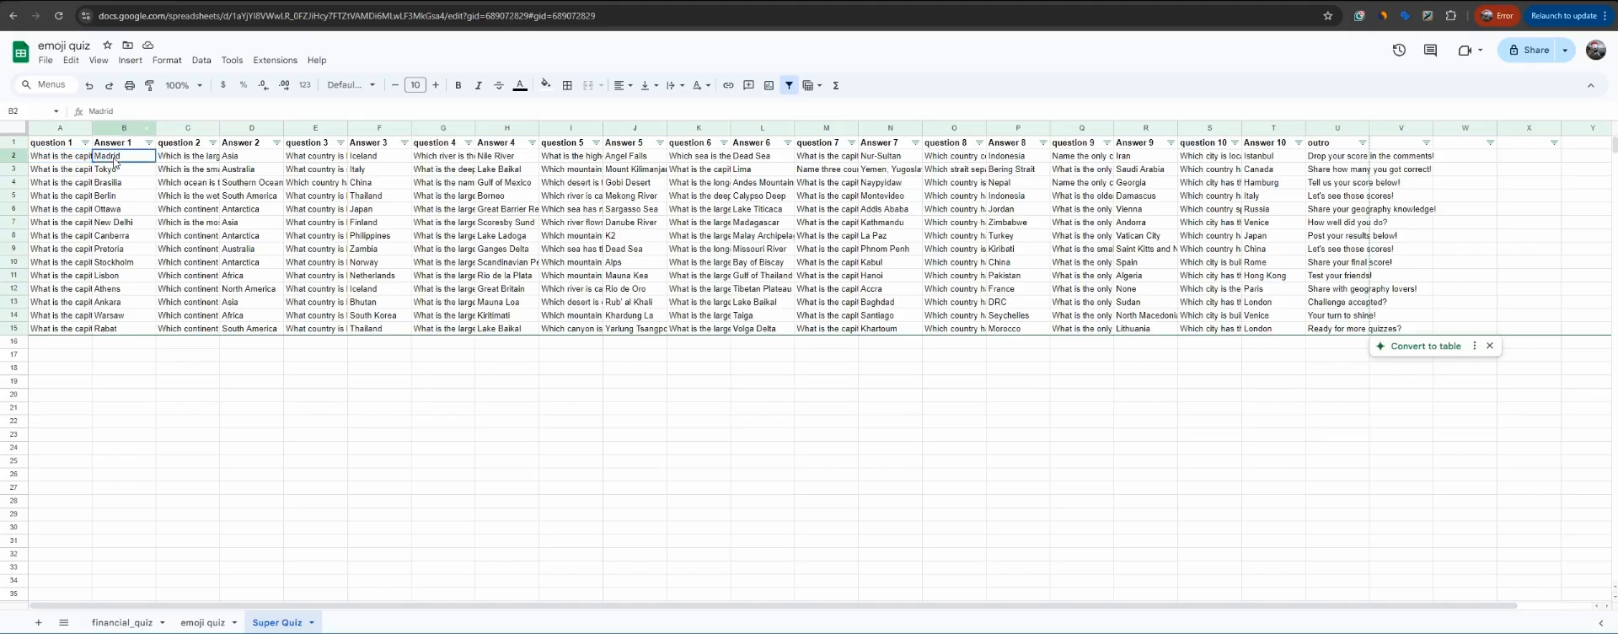
click(46, 158)
drag(93, 128, 167, 128)
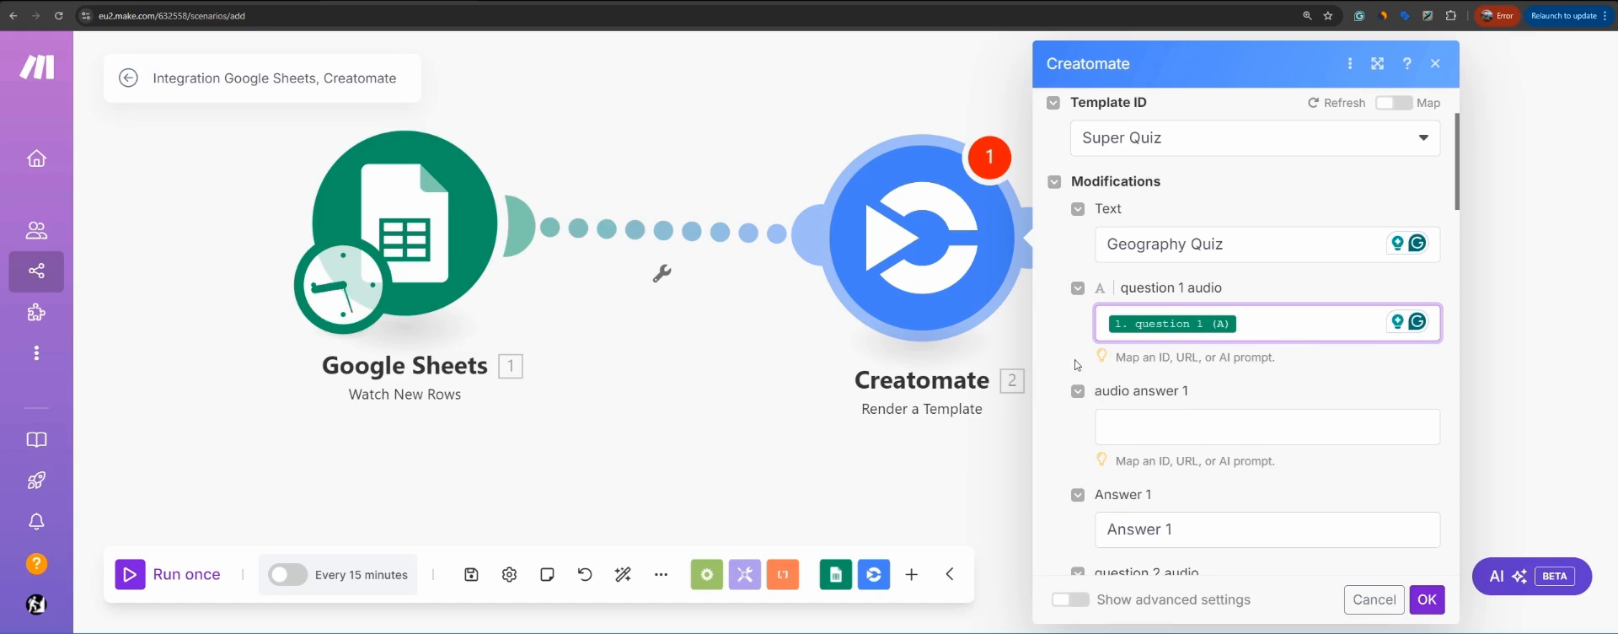
click(1196, 422)
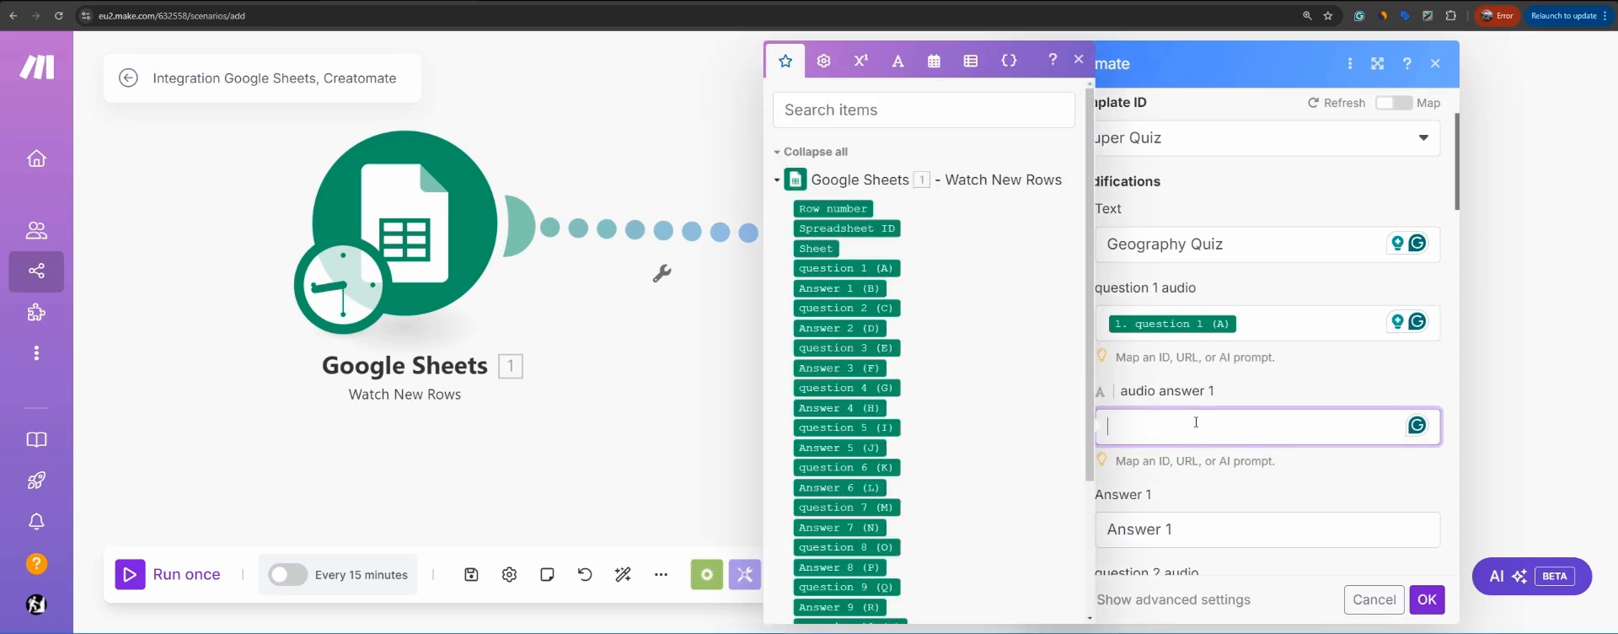
click(839, 288)
key(Tab)
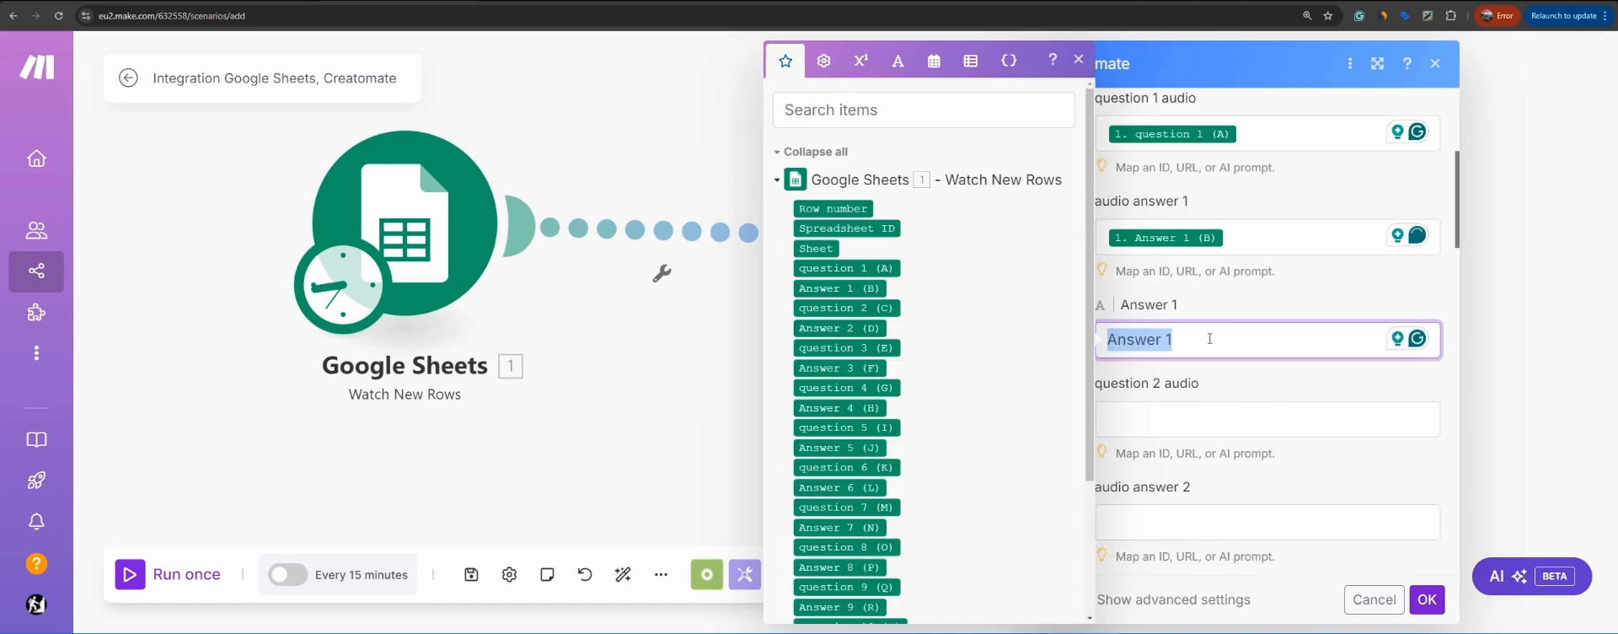
key(BackSpace)
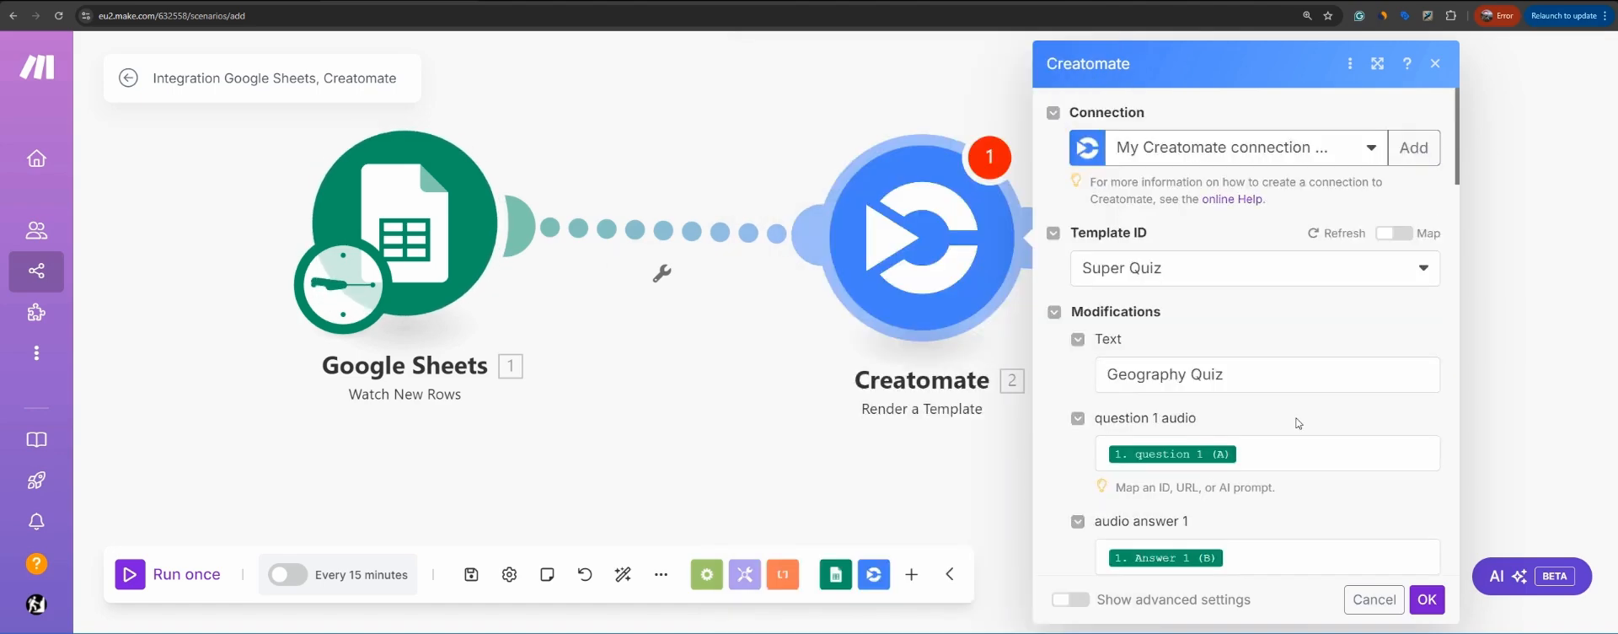
Step: Review the mapped question, answer and outro fields of the Creatomate module and save its settings
scroll(1195, 423, down, 10)
scroll(1298, 423, down, 10)
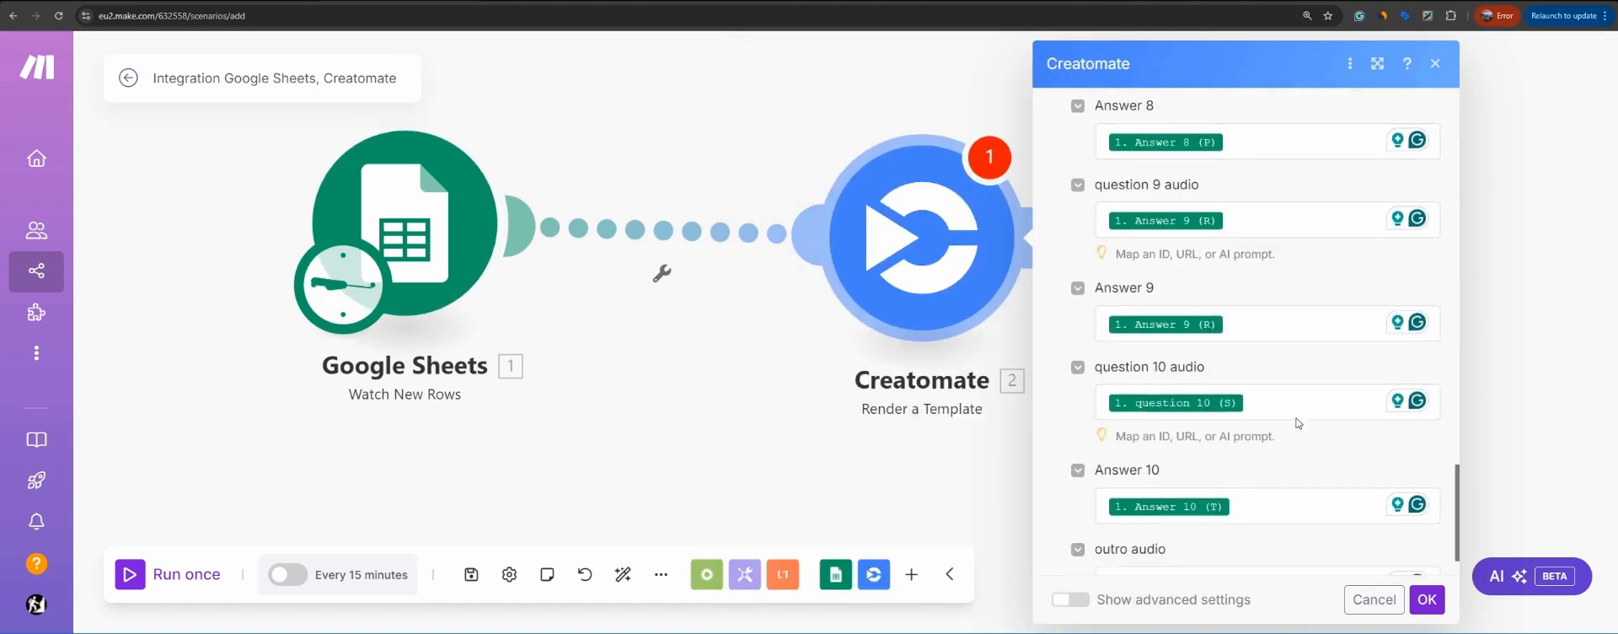
click(1422, 601)
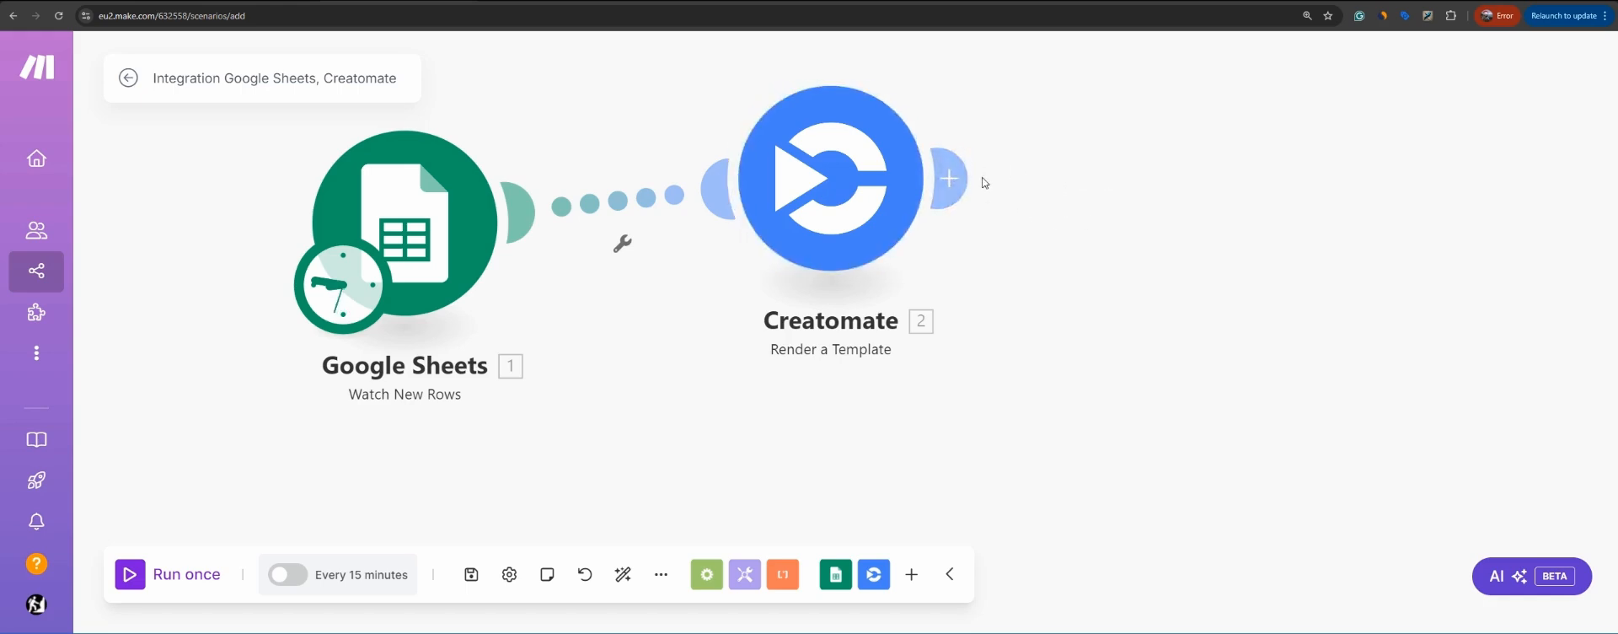
Step: Add an HTTP "Get a file" module after the Creatomate module
click(949, 178)
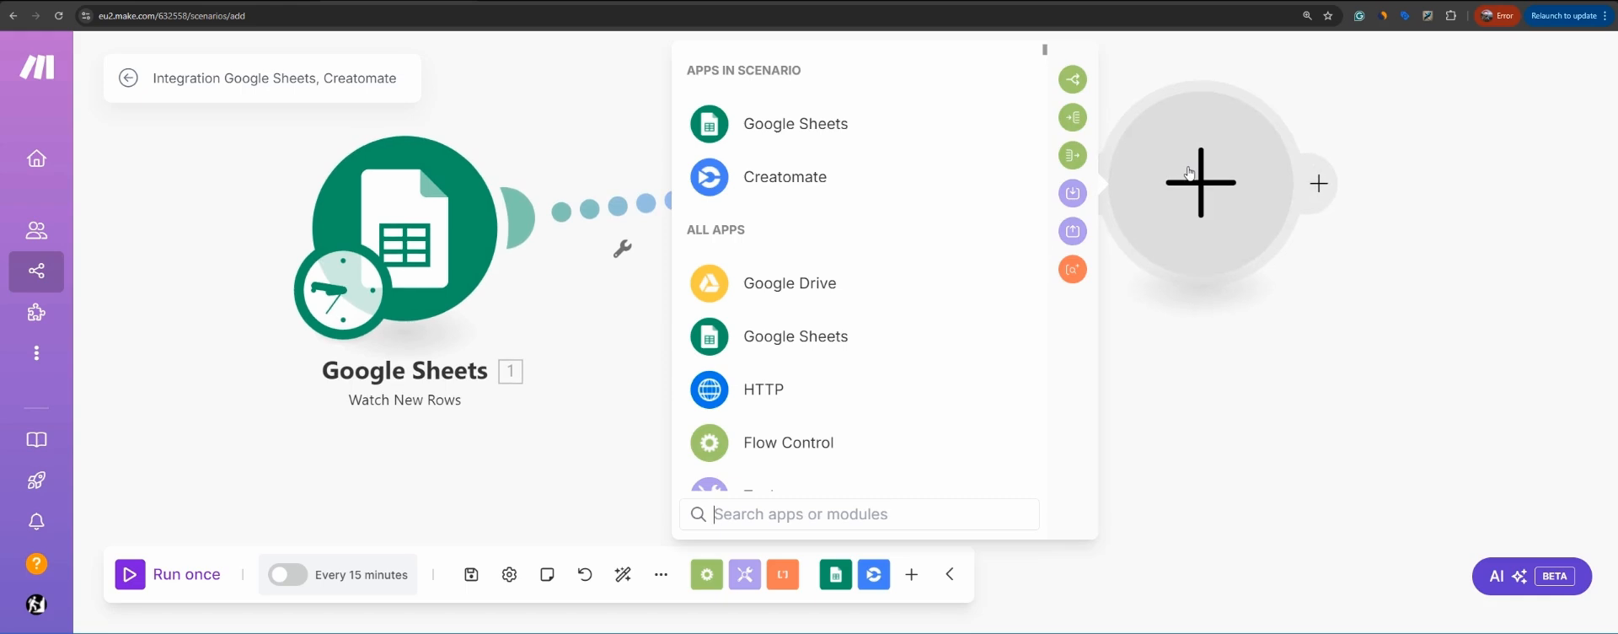
click(763, 395)
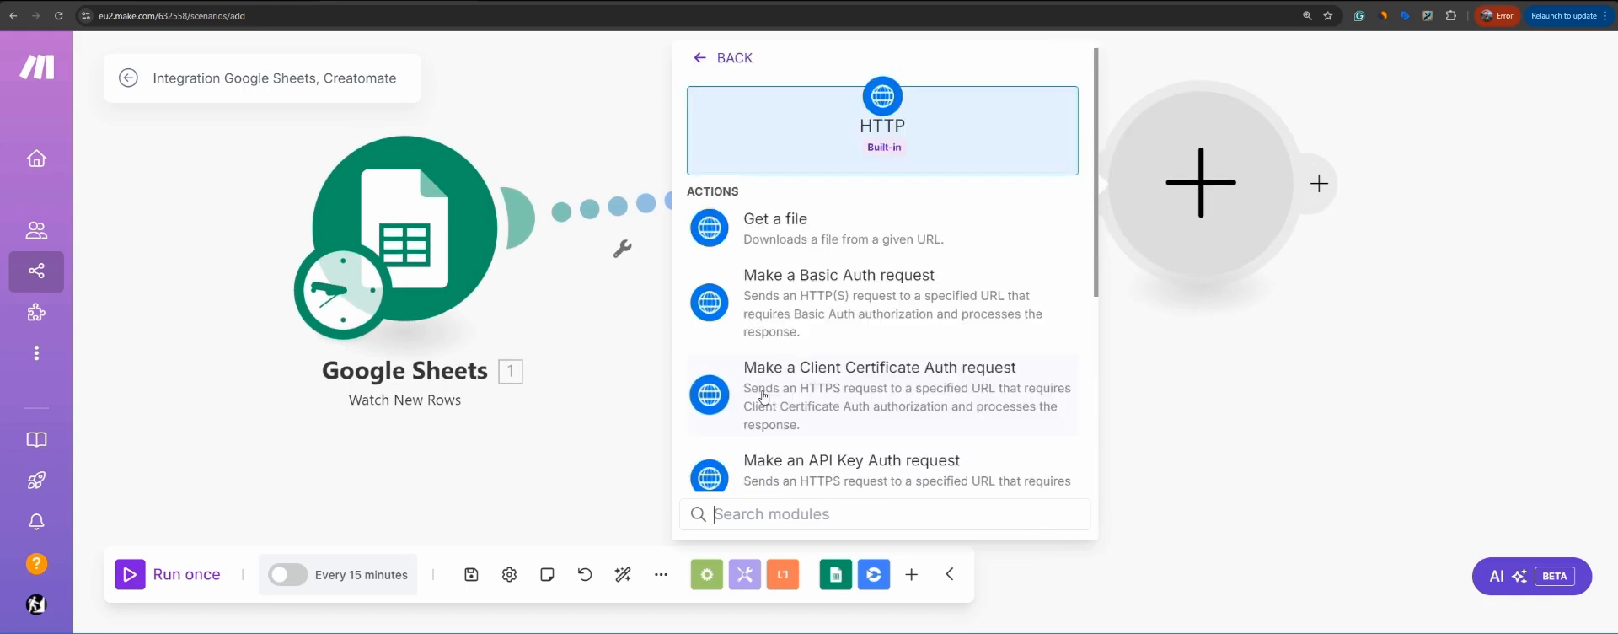
click(799, 239)
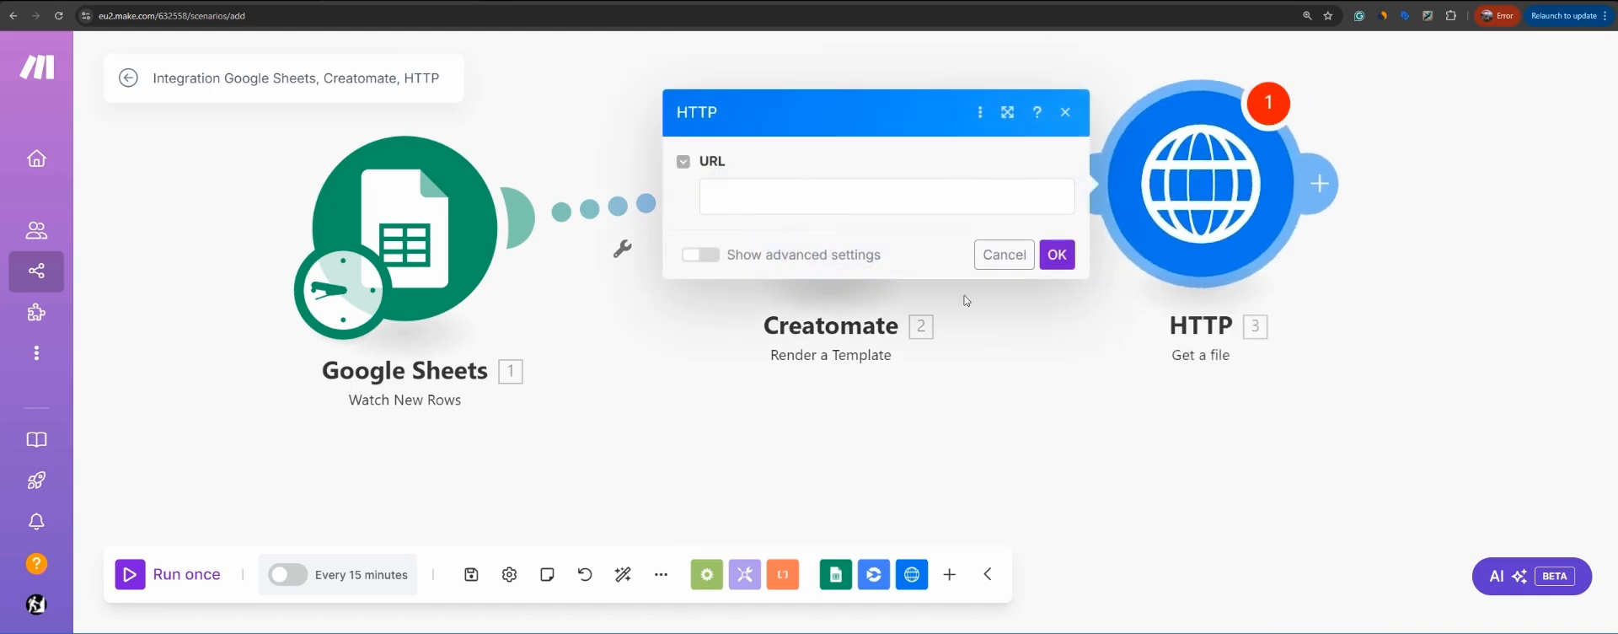
click(1201, 184)
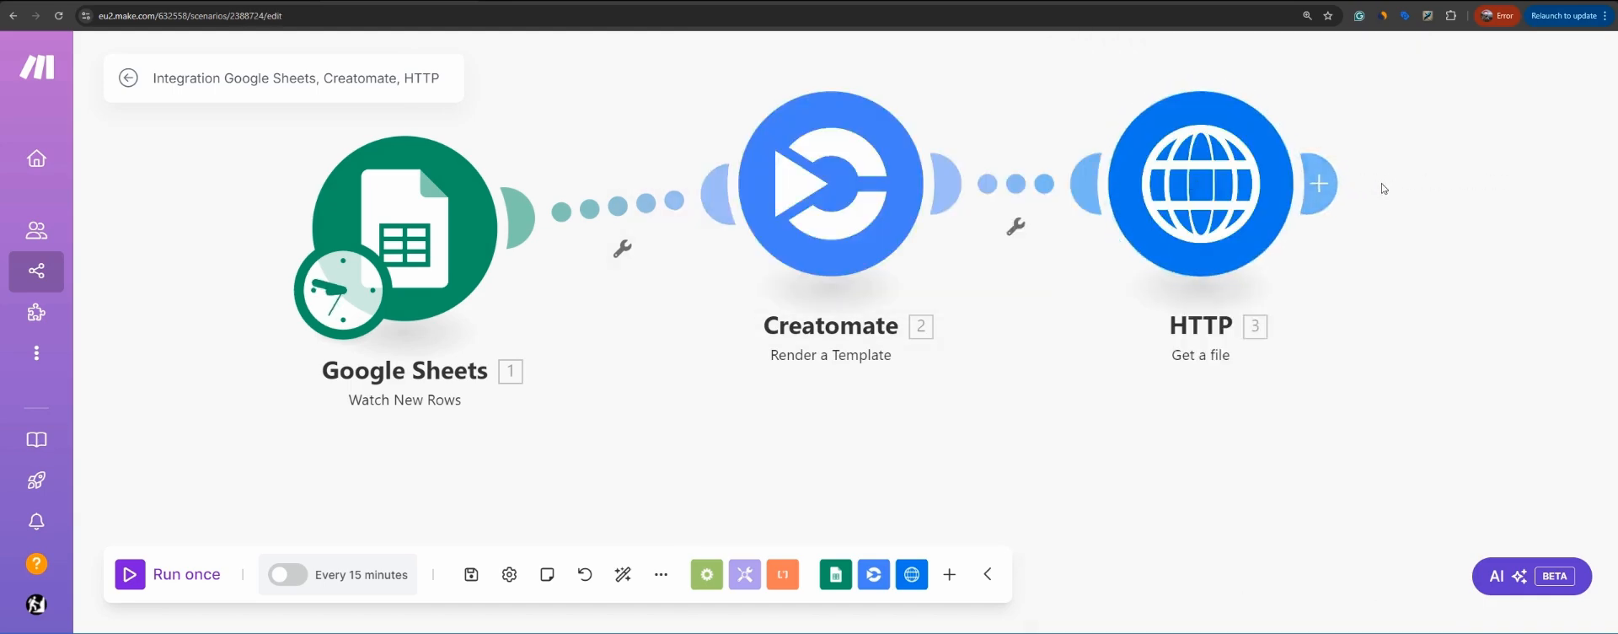
Step: Add a Google Drive "Upload a File" module after the HTTP module
right_click(1426, 192)
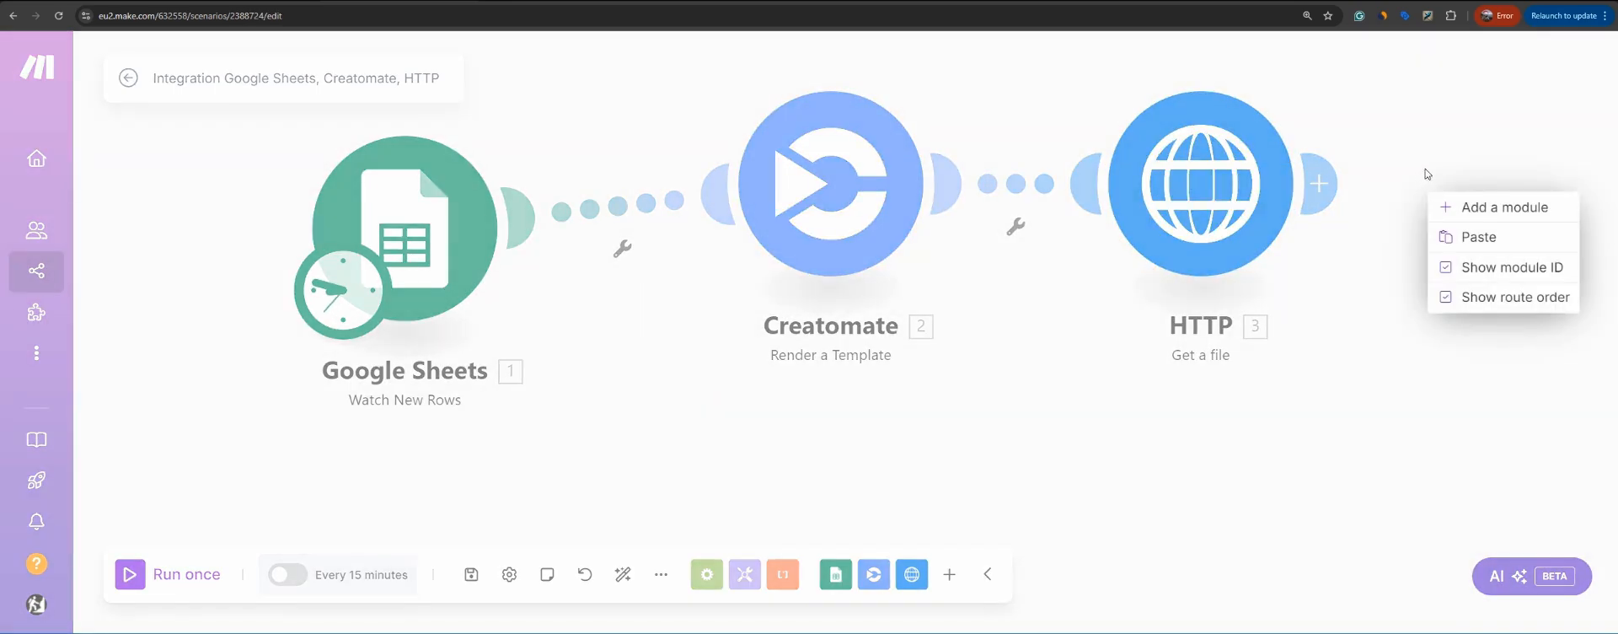
click(1450, 207)
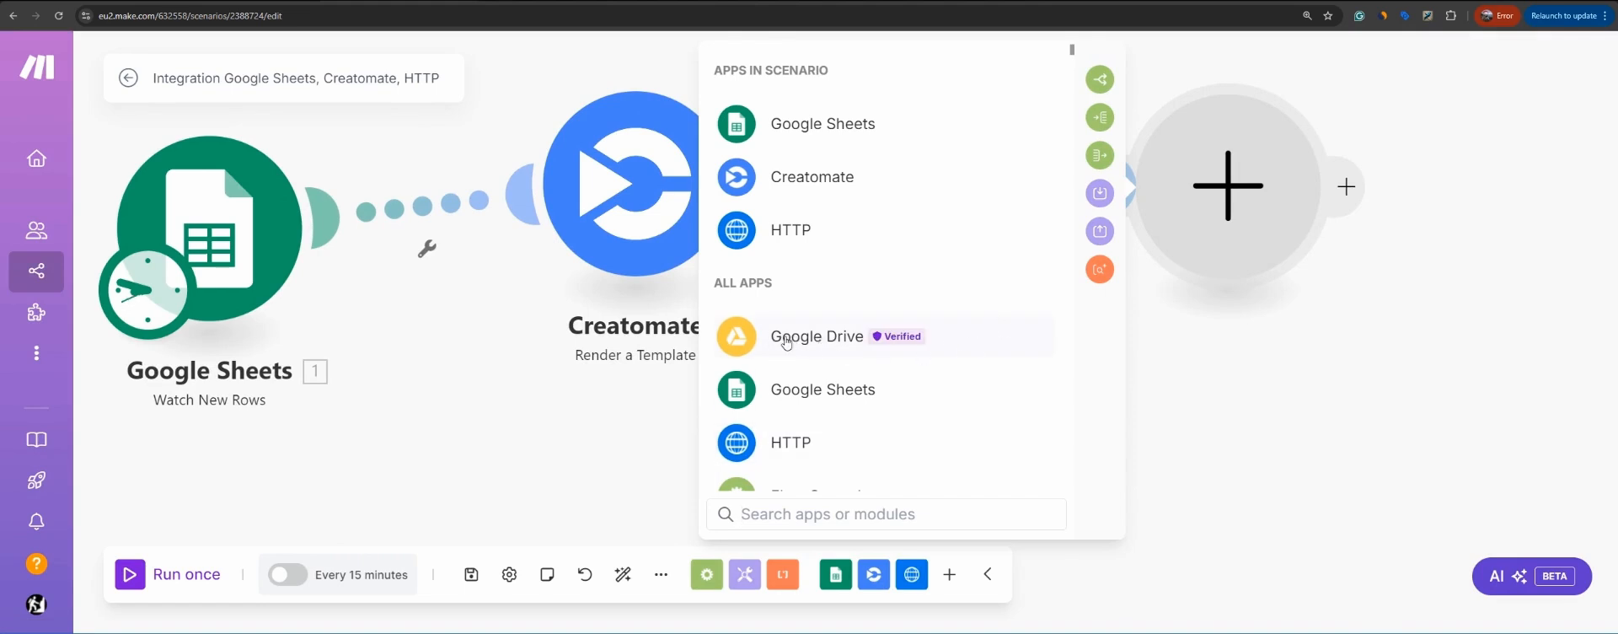
click(788, 346)
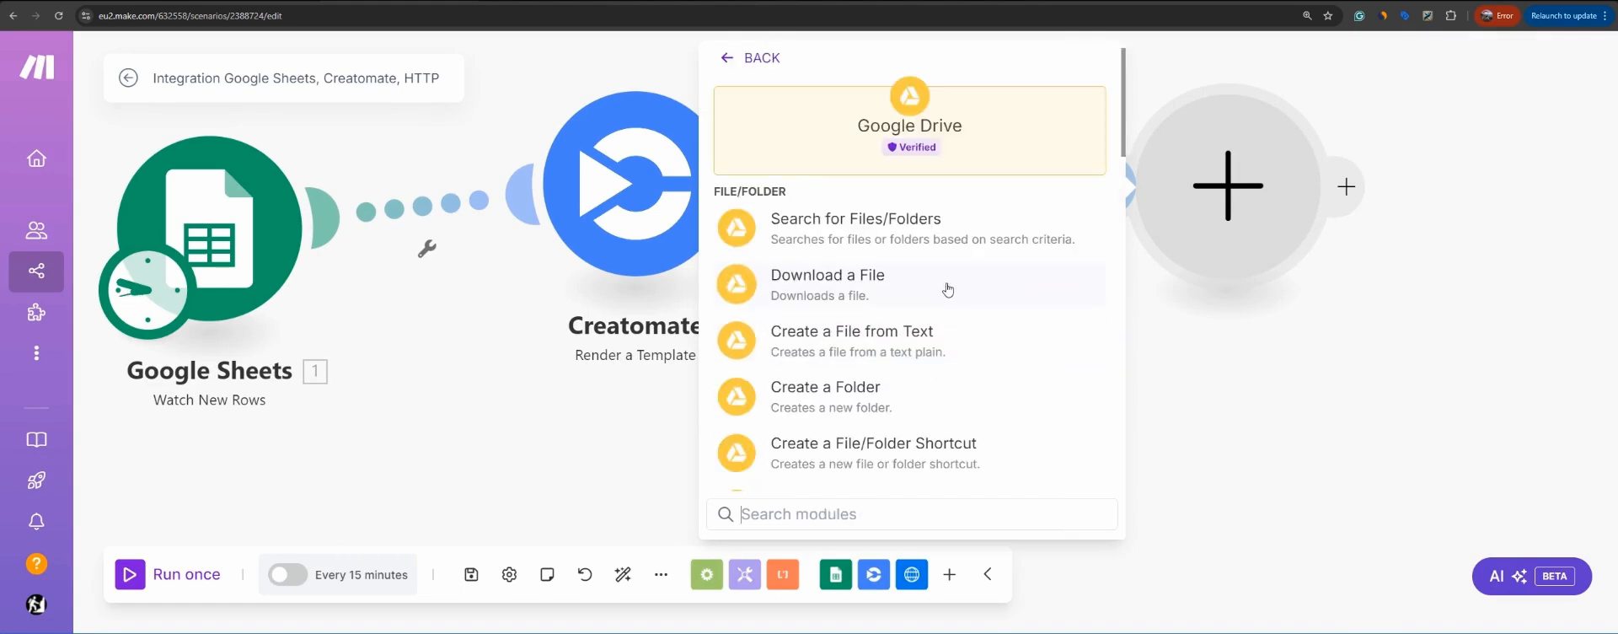
scroll(934, 352, down, 2)
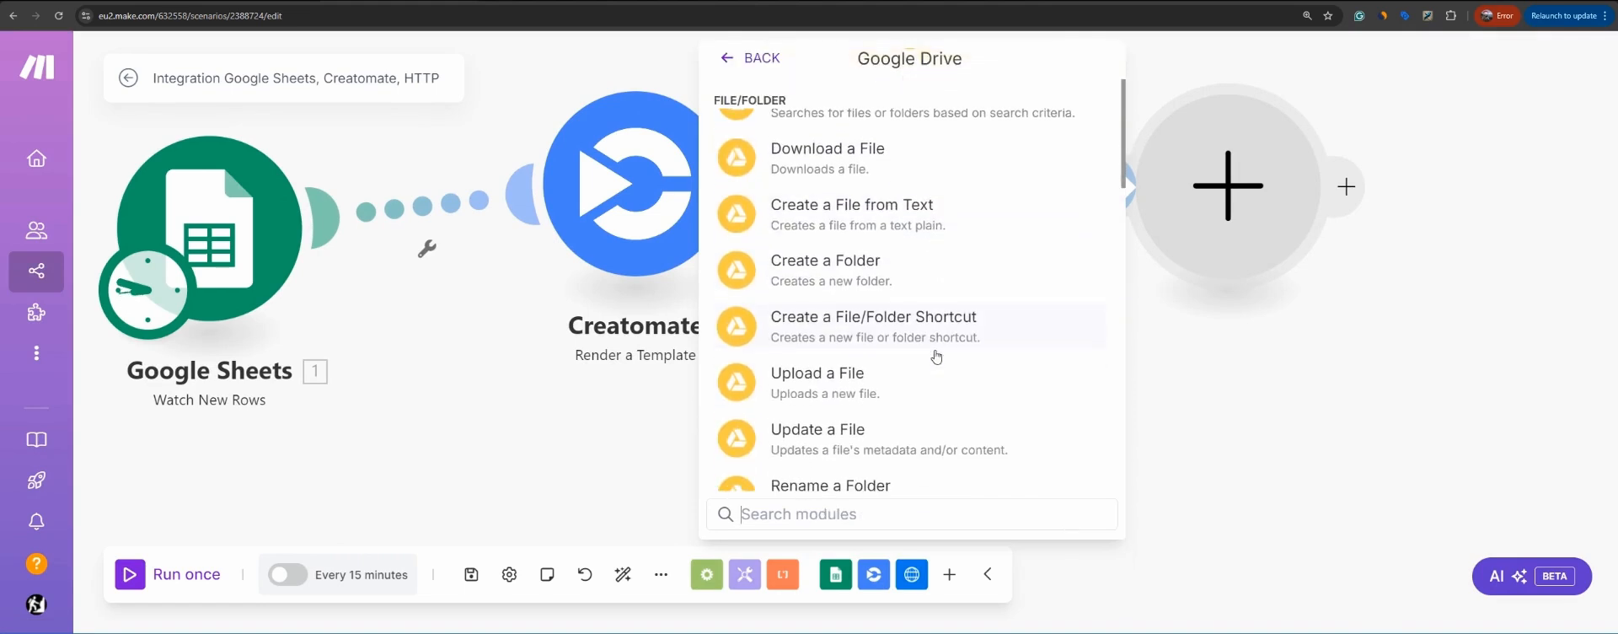
click(872, 382)
key(Escape)
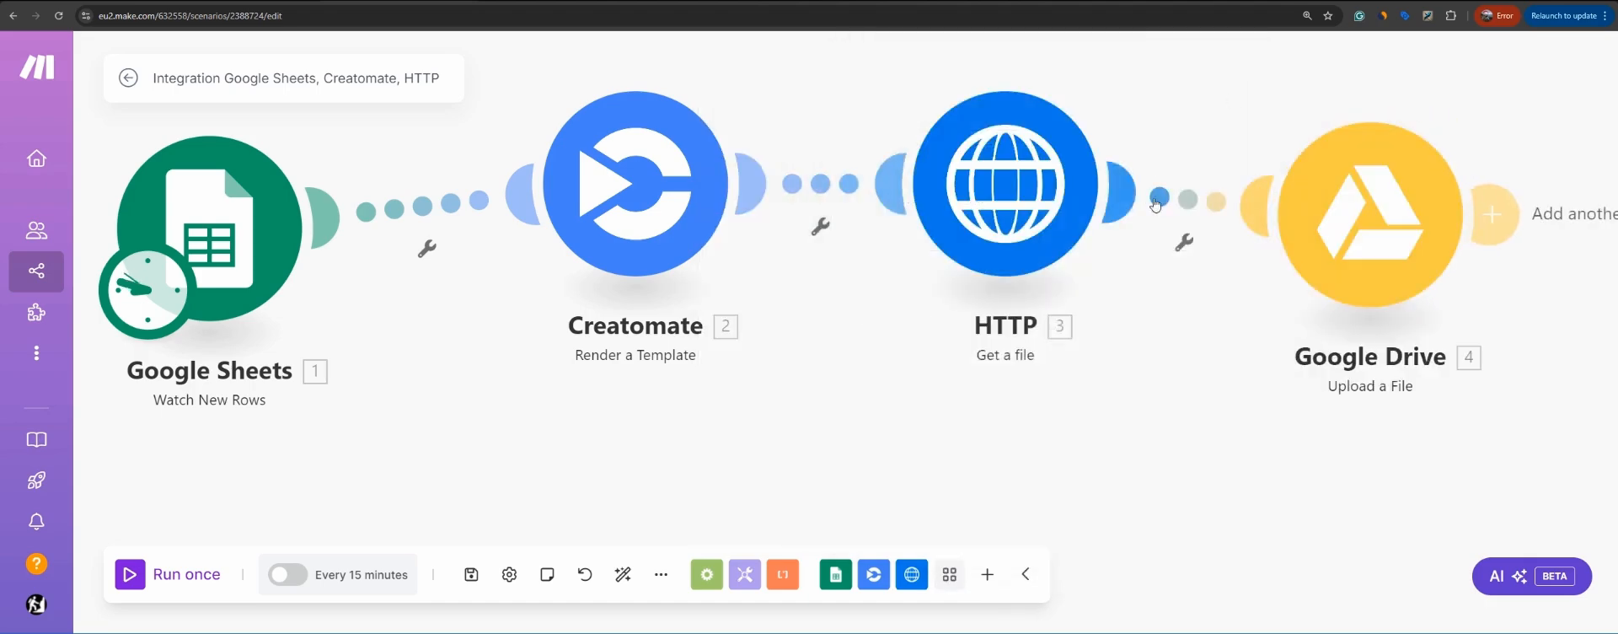
Step: Set the Google Drive upload to select from the list and choose the folder Make automation1 / quizy financial / emoji quizz in My Drive
click(1337, 213)
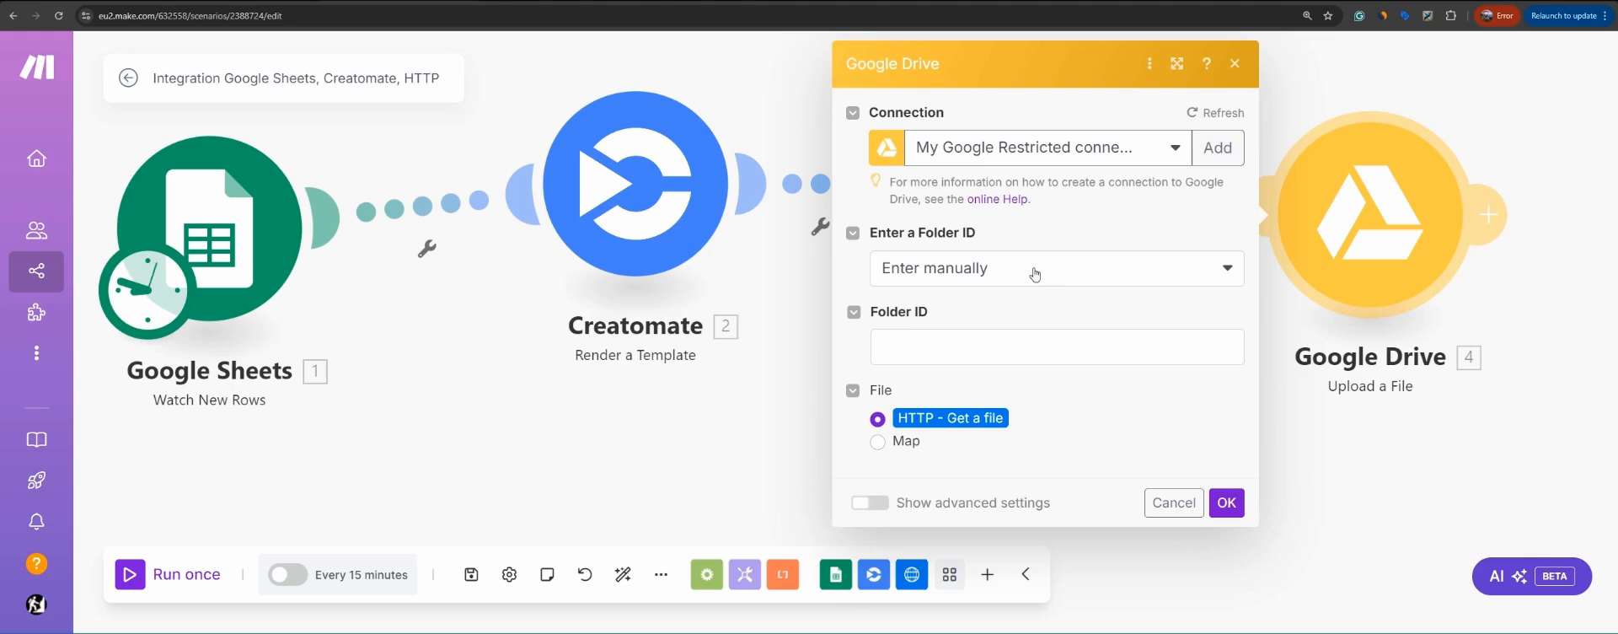
click(986, 268)
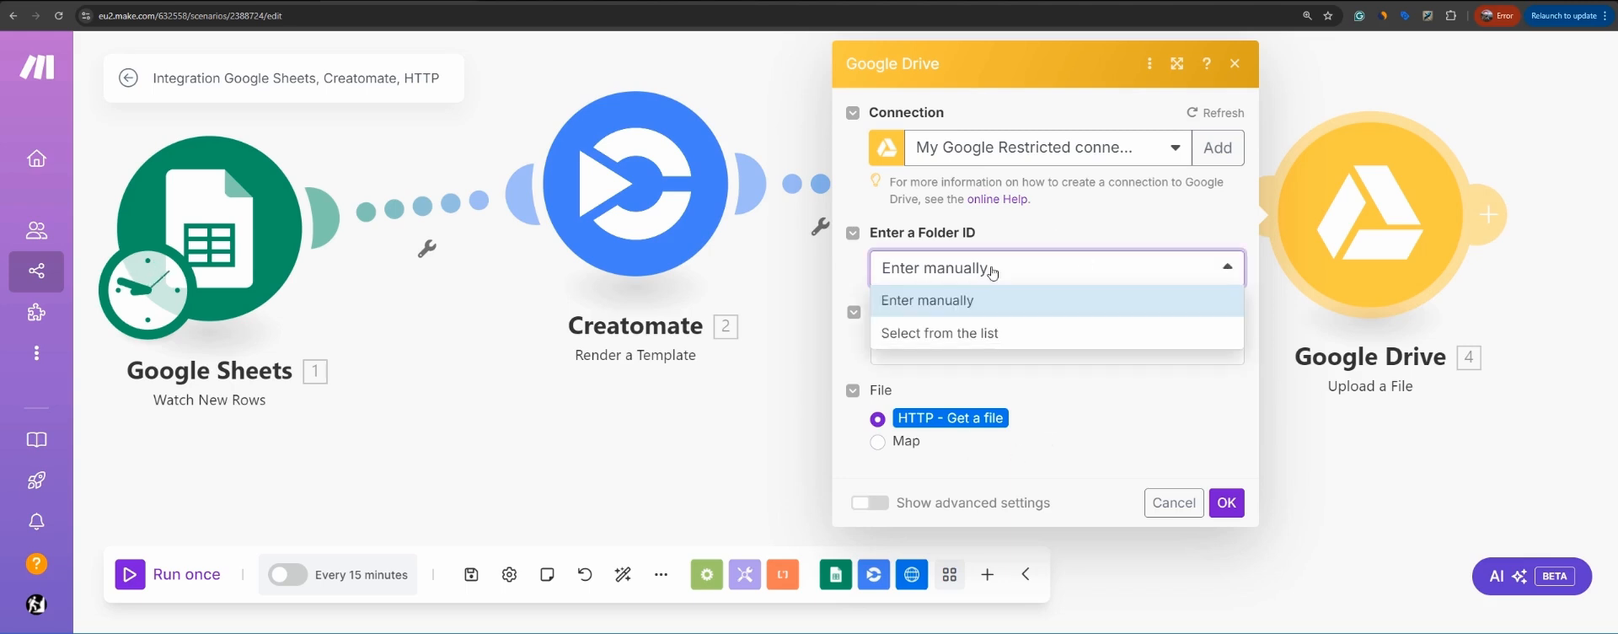
click(929, 334)
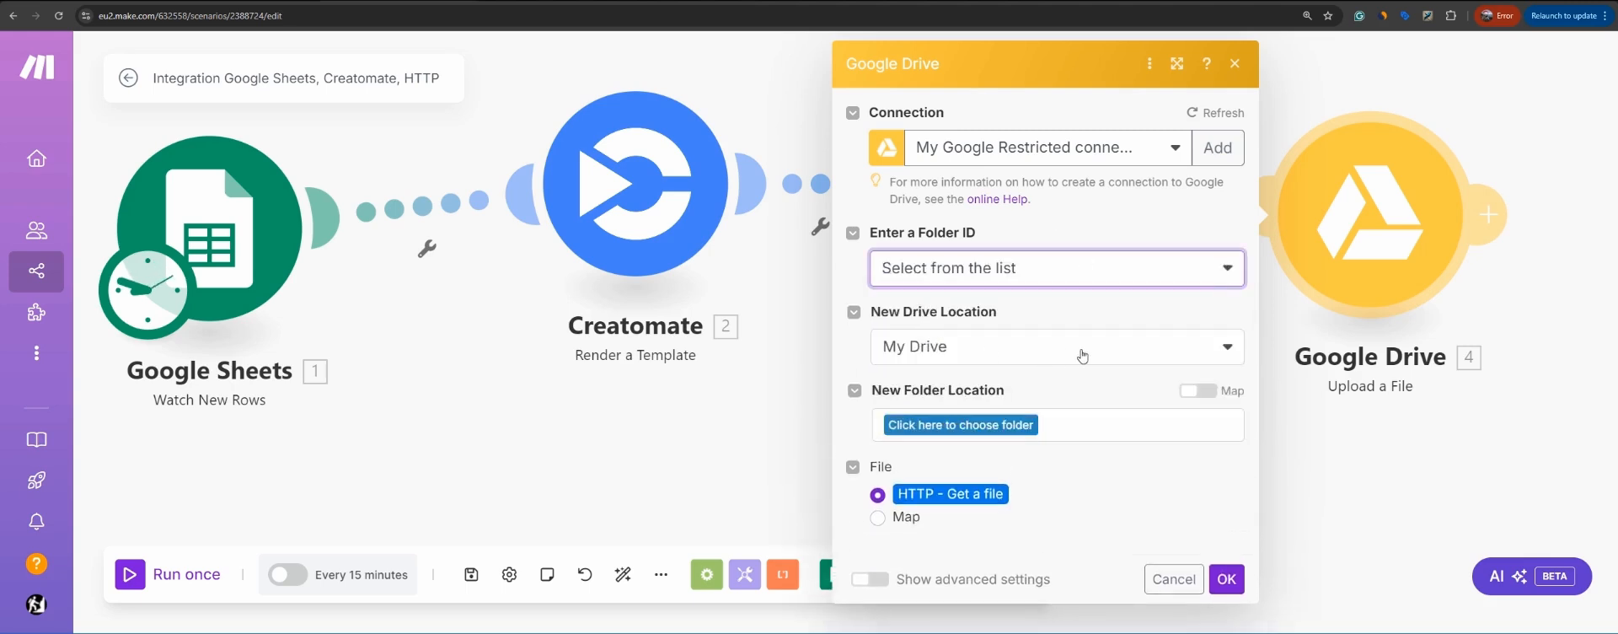
click(938, 434)
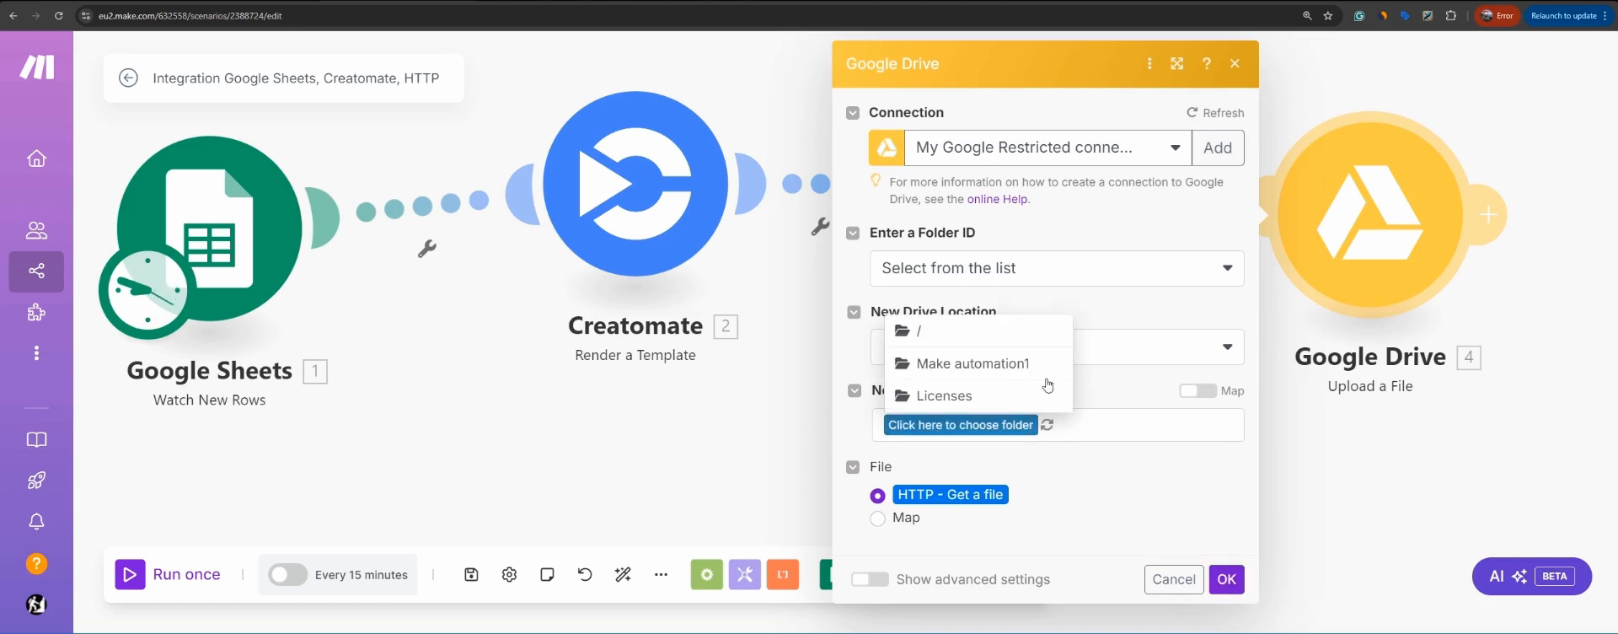
click(1020, 373)
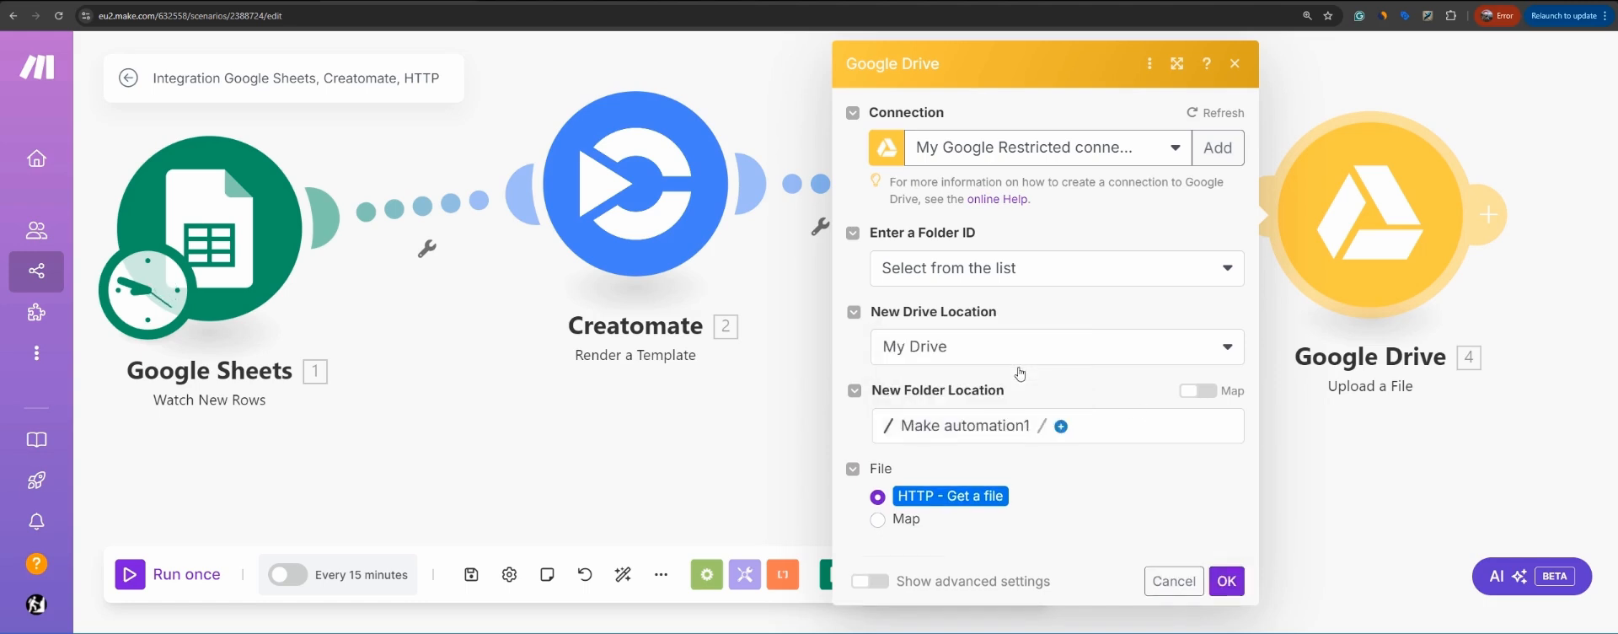
click(1061, 426)
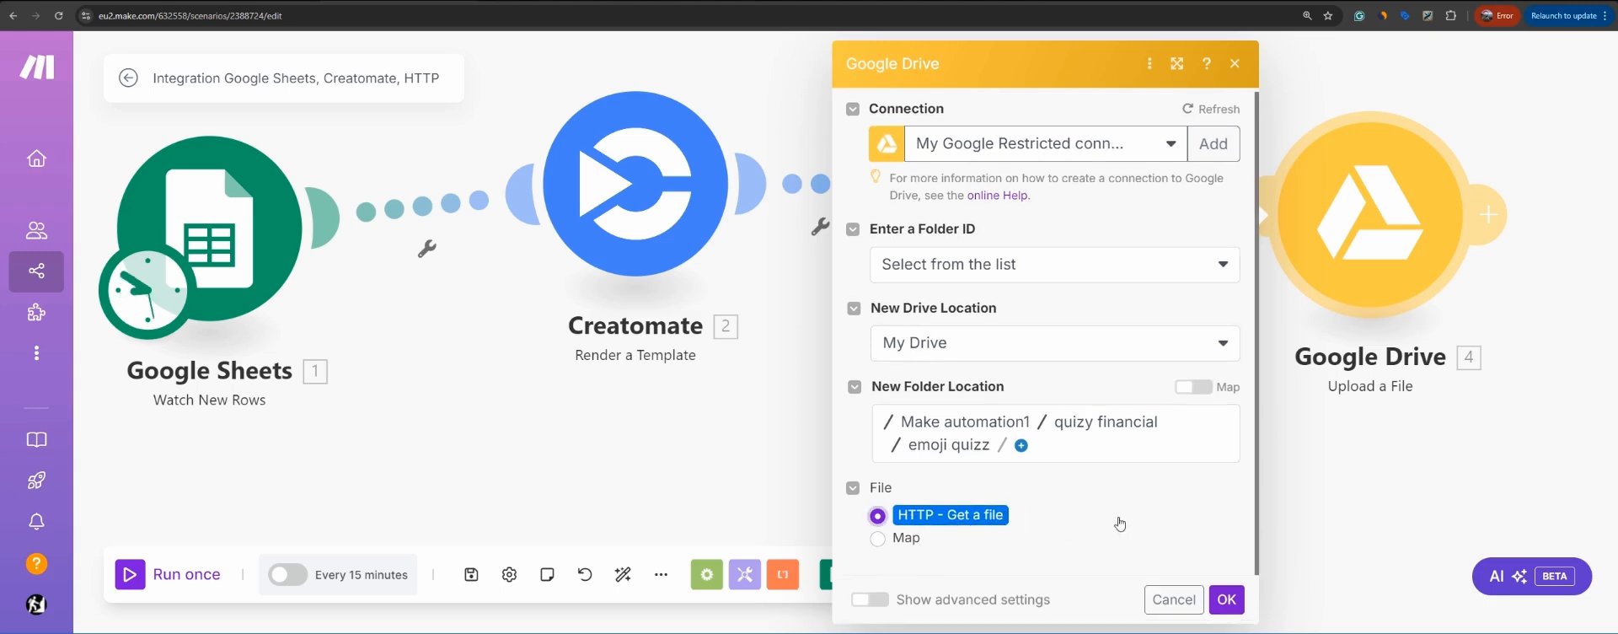
Step: Check the mapped file options, keep HTTP - Get a file as the upload source, and save the Google Drive module
click(911, 540)
scroll(1130, 519, down, 2)
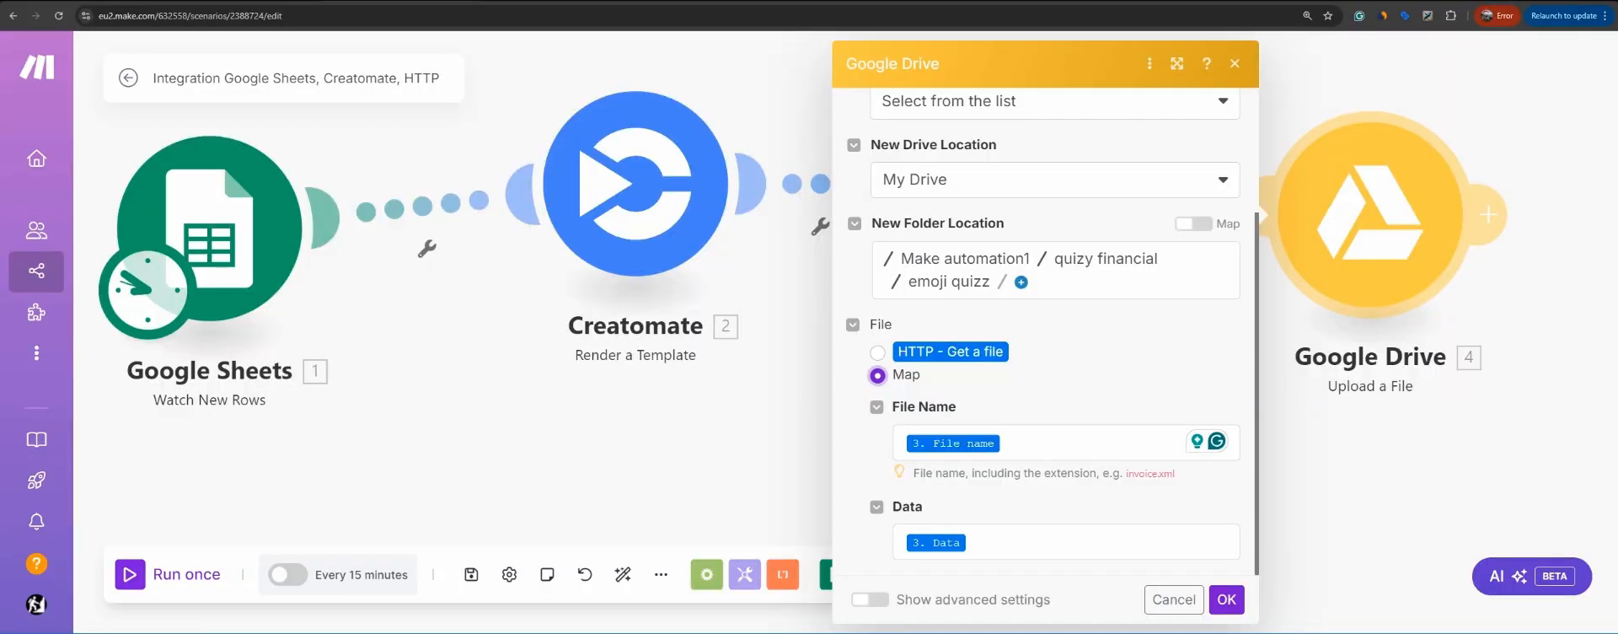
click(877, 352)
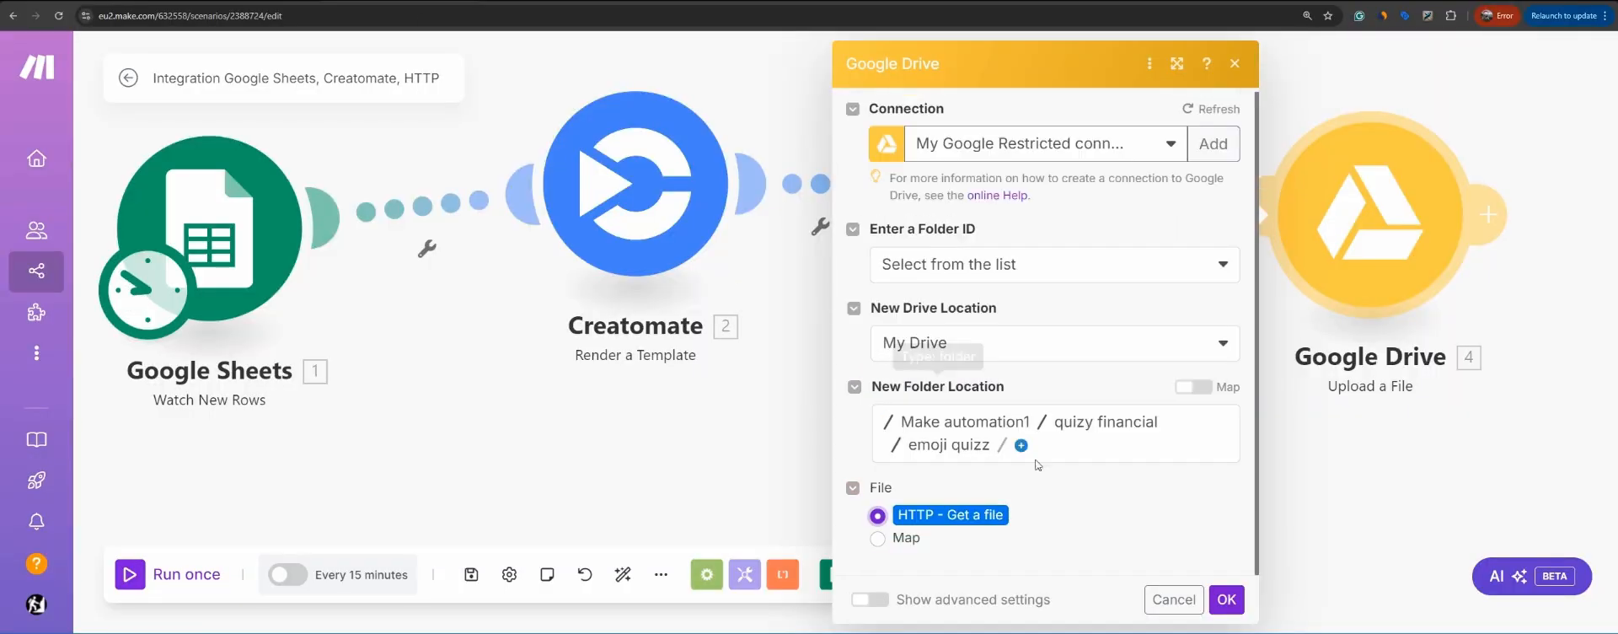
click(1227, 599)
Step: Rename the scenario as Super Quiz
click(311, 77)
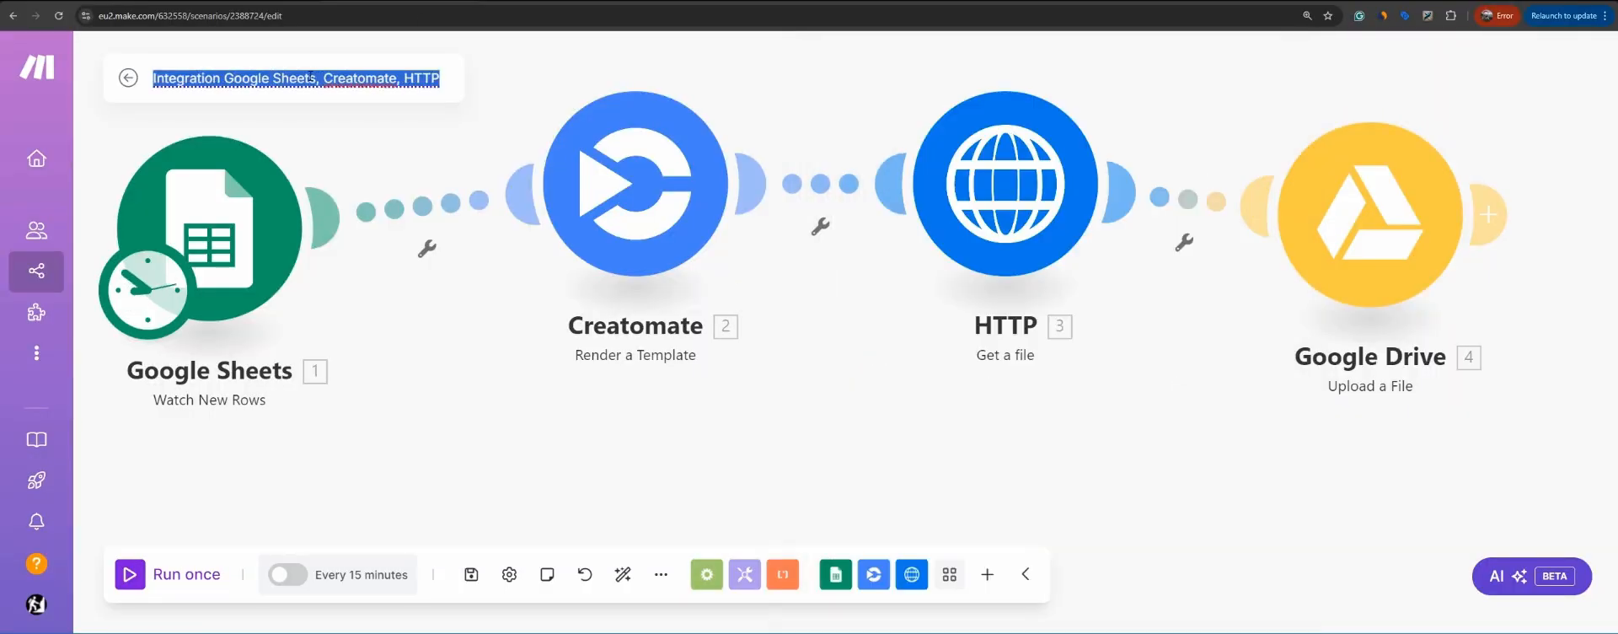
key(BackSpace)
text(Sup)
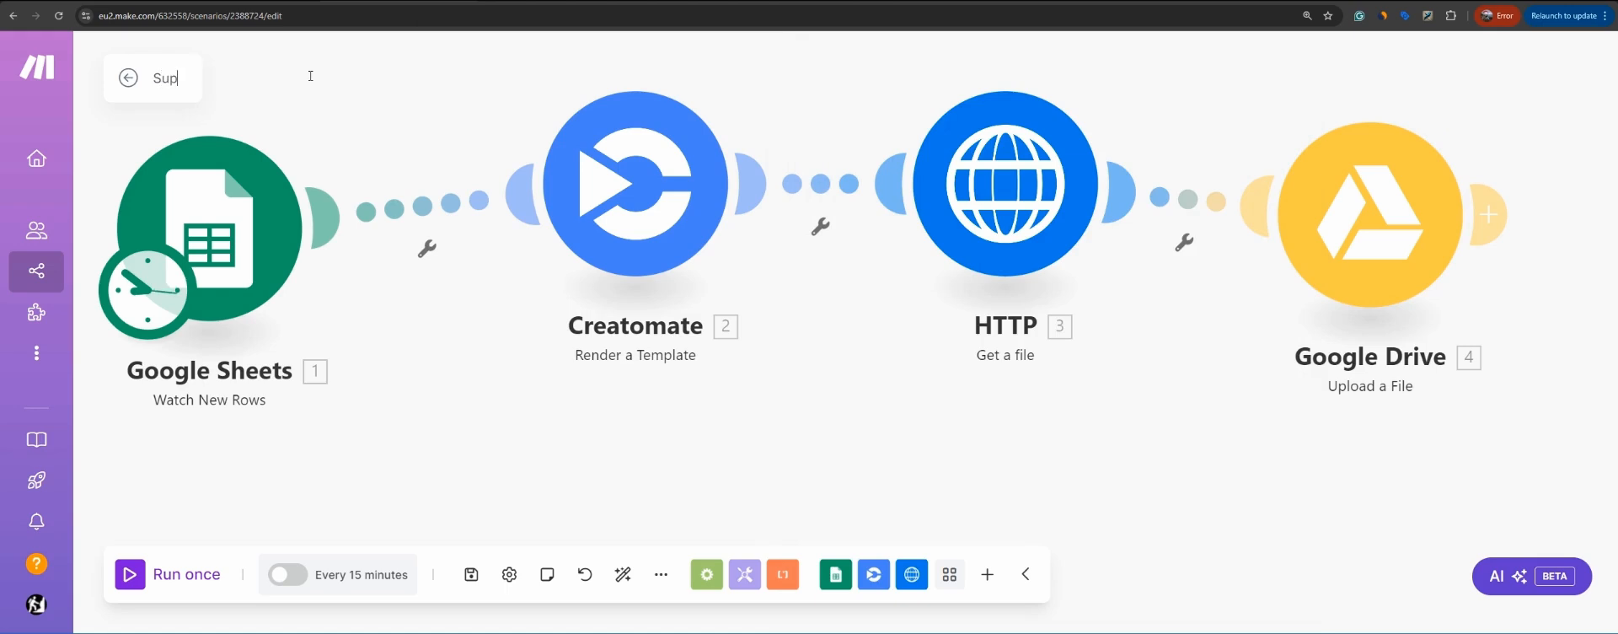
text(er Quiz)
key(Return)
Step: Run the scenario once and examine the question and answer data output by the Google Sheets module
click(139, 579)
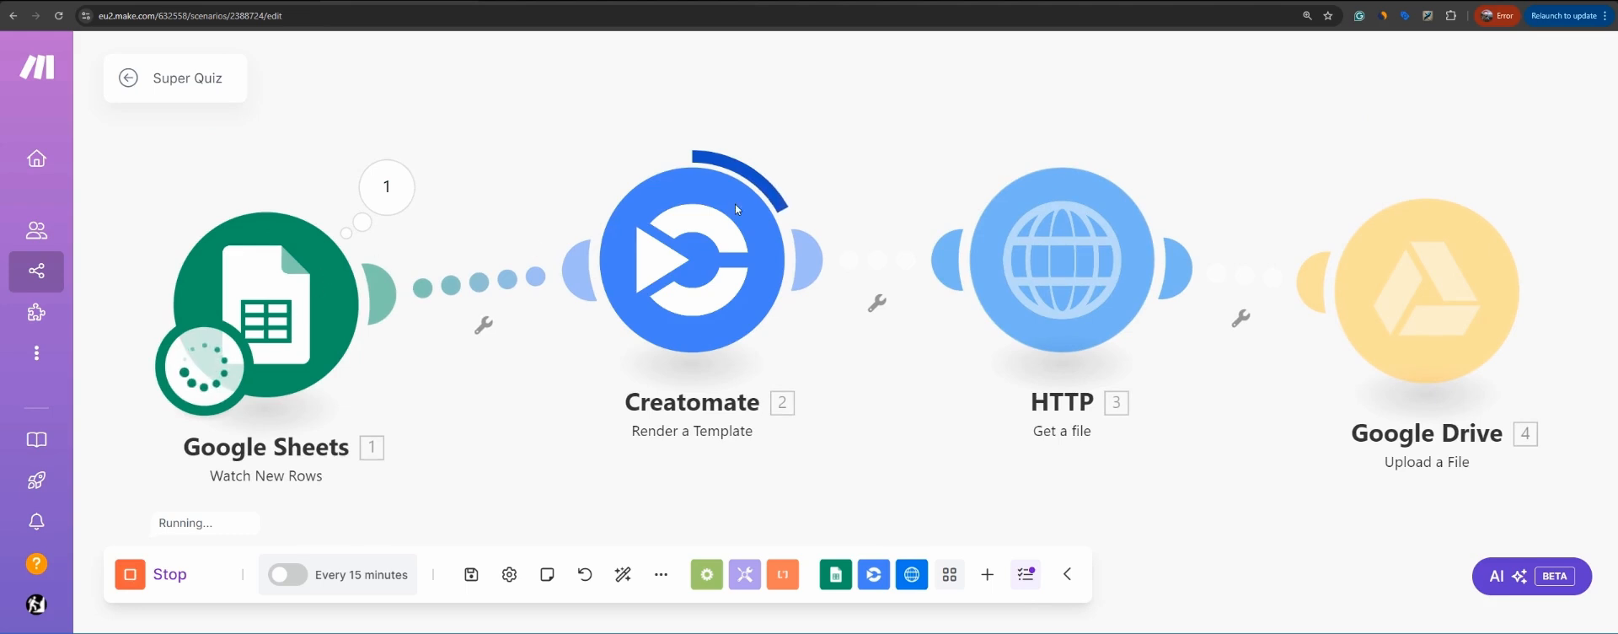
click(386, 187)
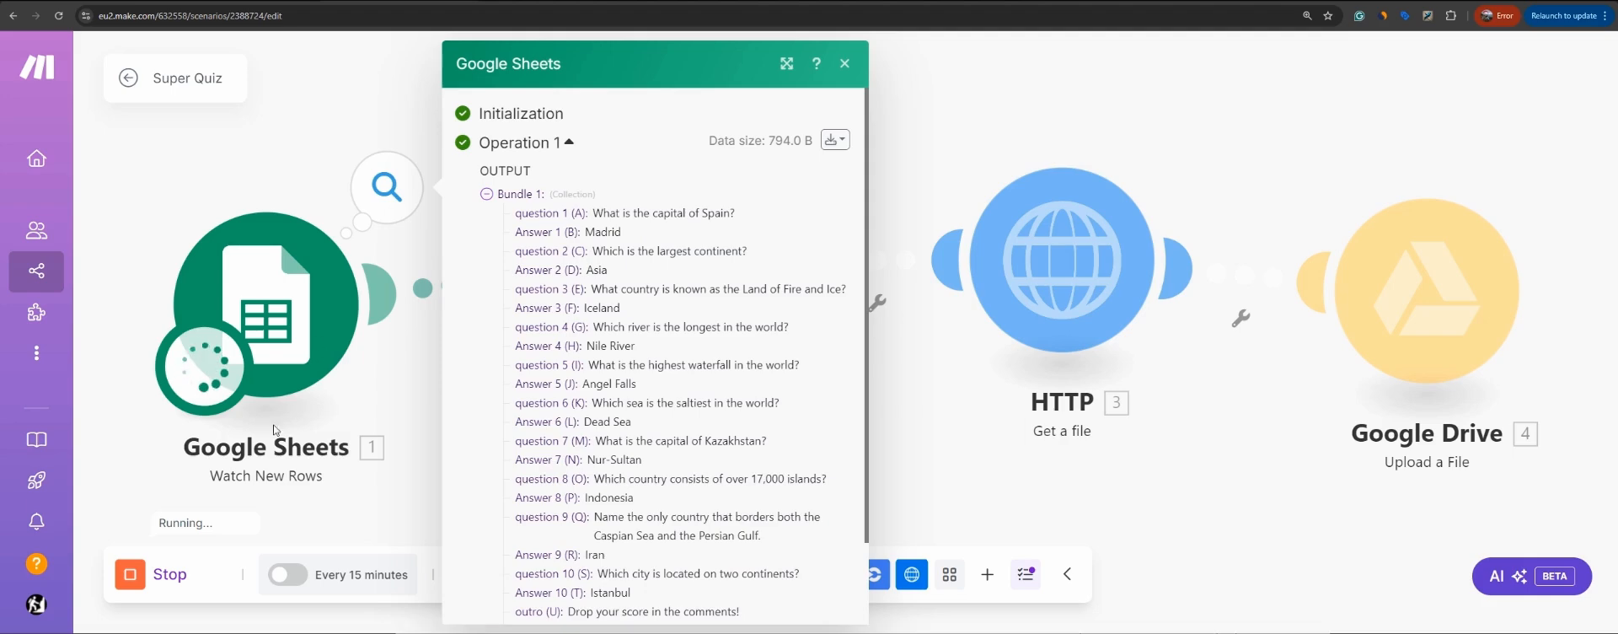
click(391, 208)
click(389, 200)
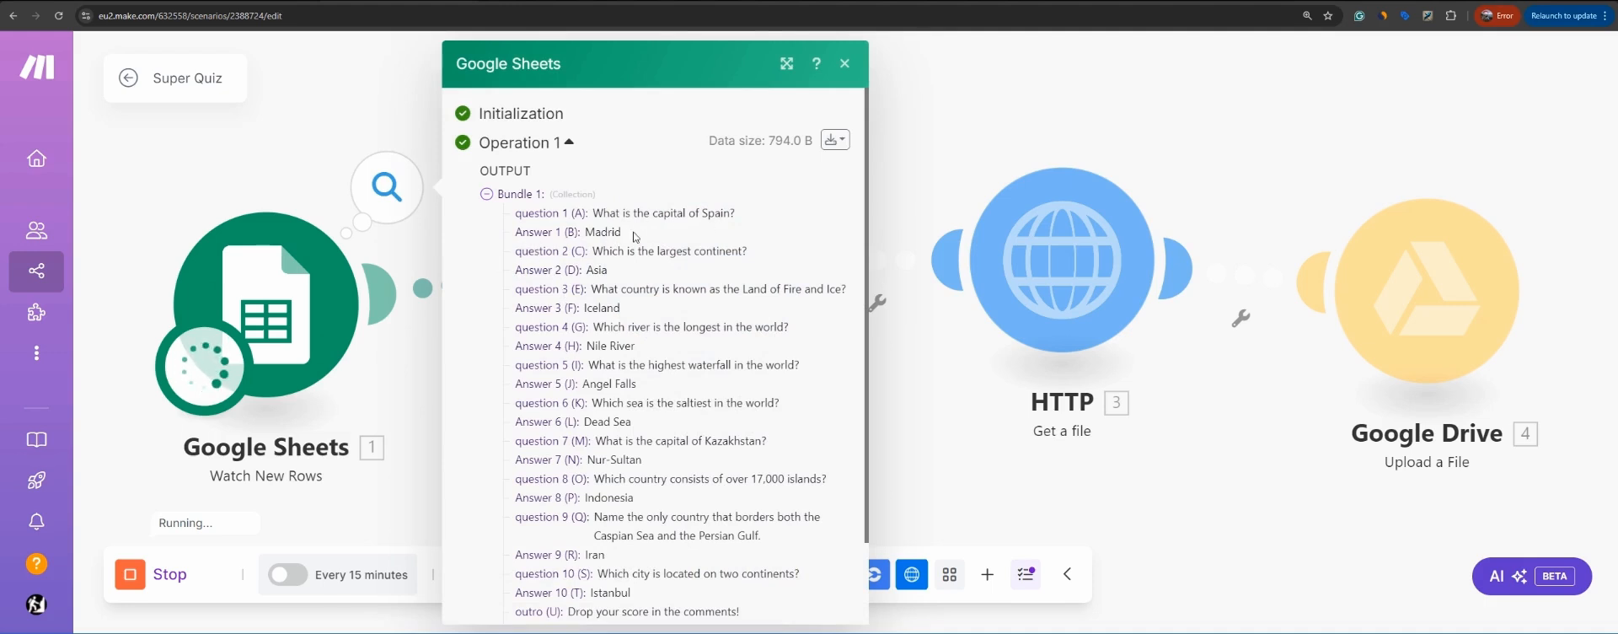
scroll(662, 314, down, 2)
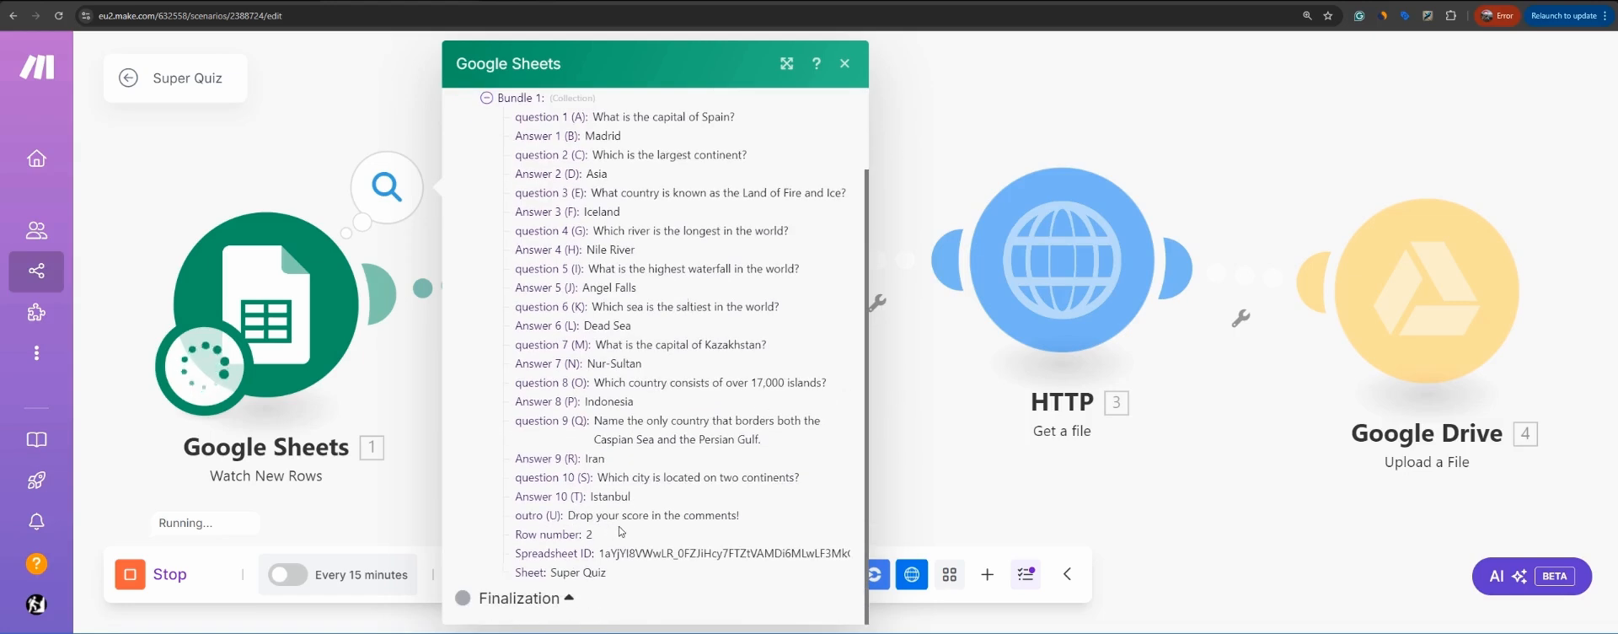
click(374, 343)
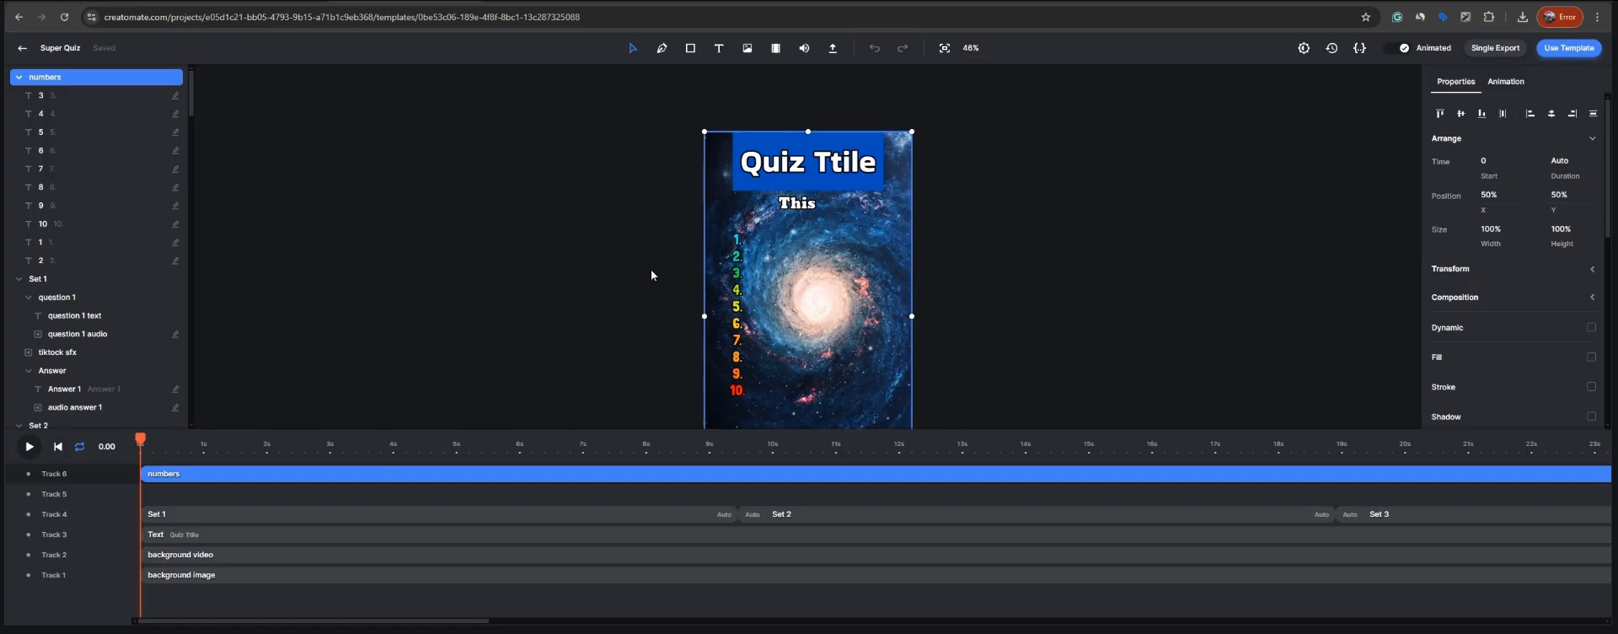
Step: Open the numbers composition of the Super Quiz template in the Creatomate editor and examine its number tracks
scroll(739, 249, up, 3)
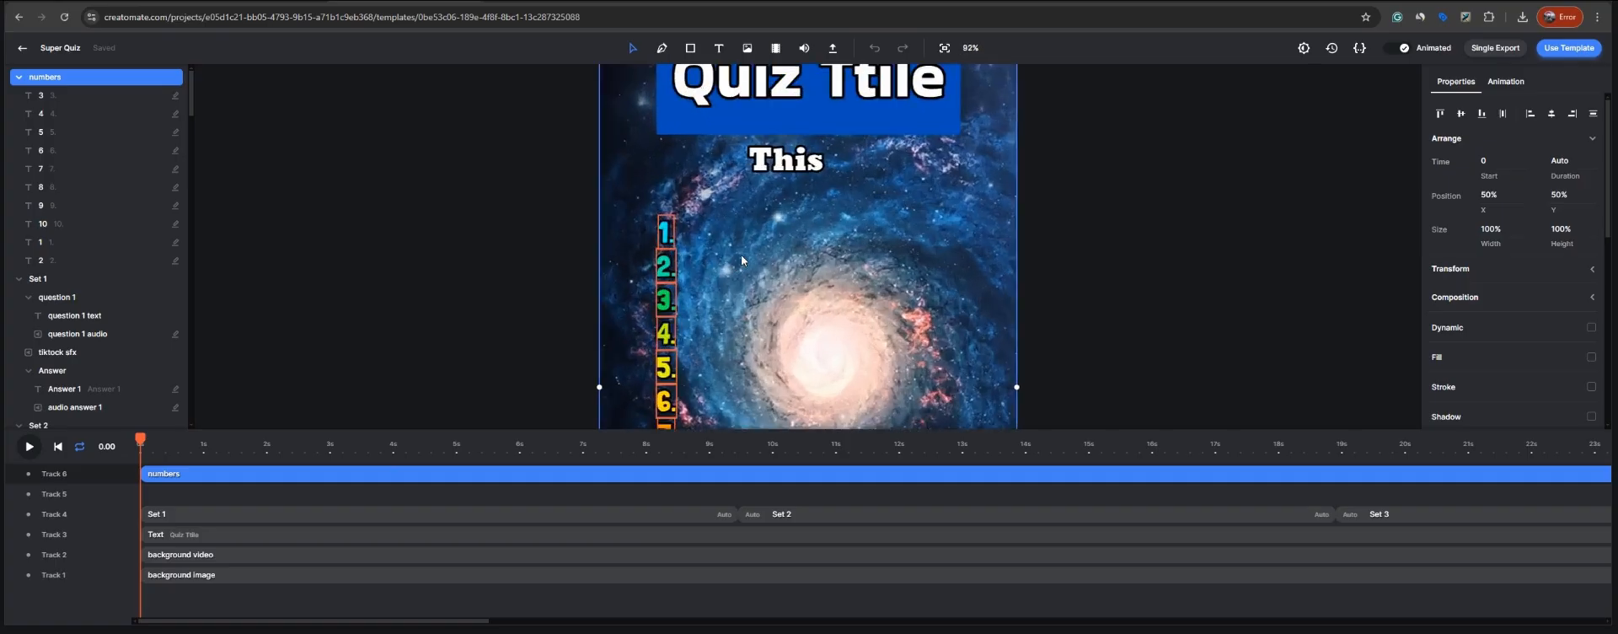
scroll(665, 262, down, 2)
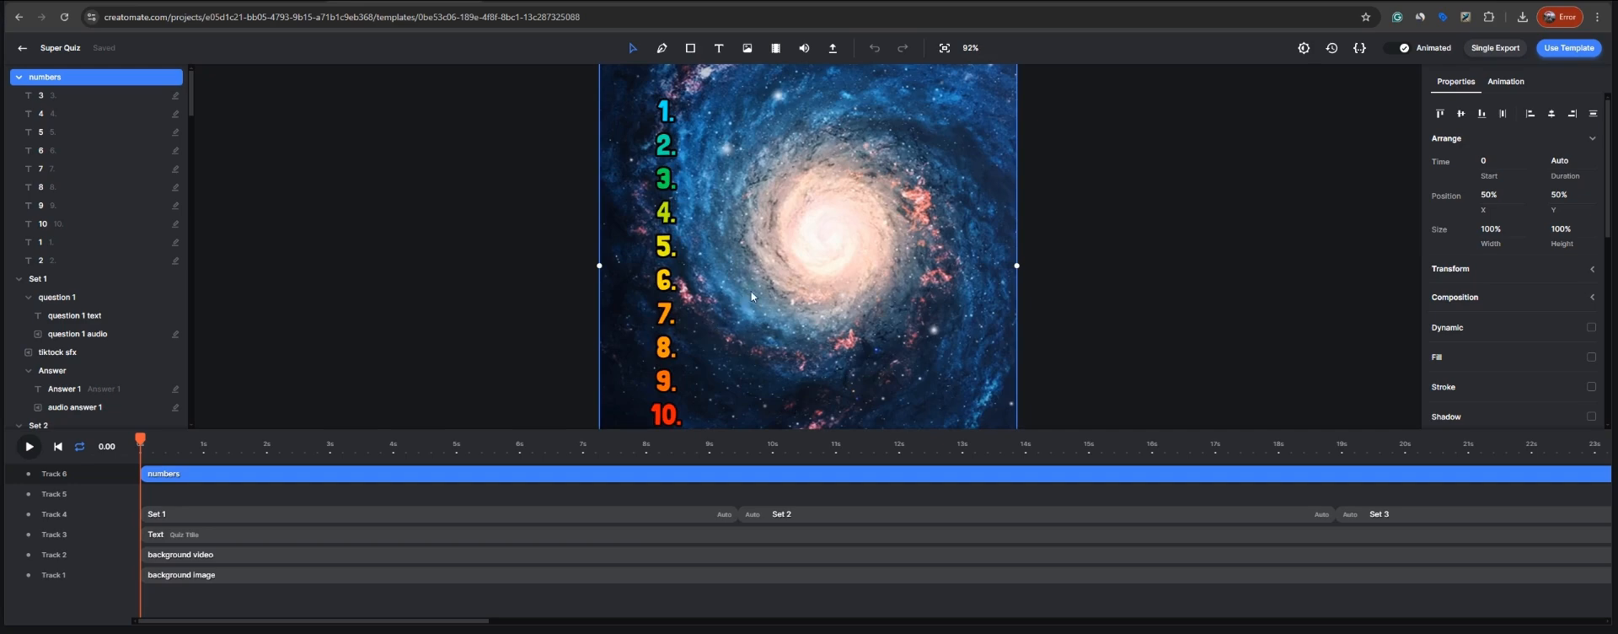
double_click(169, 474)
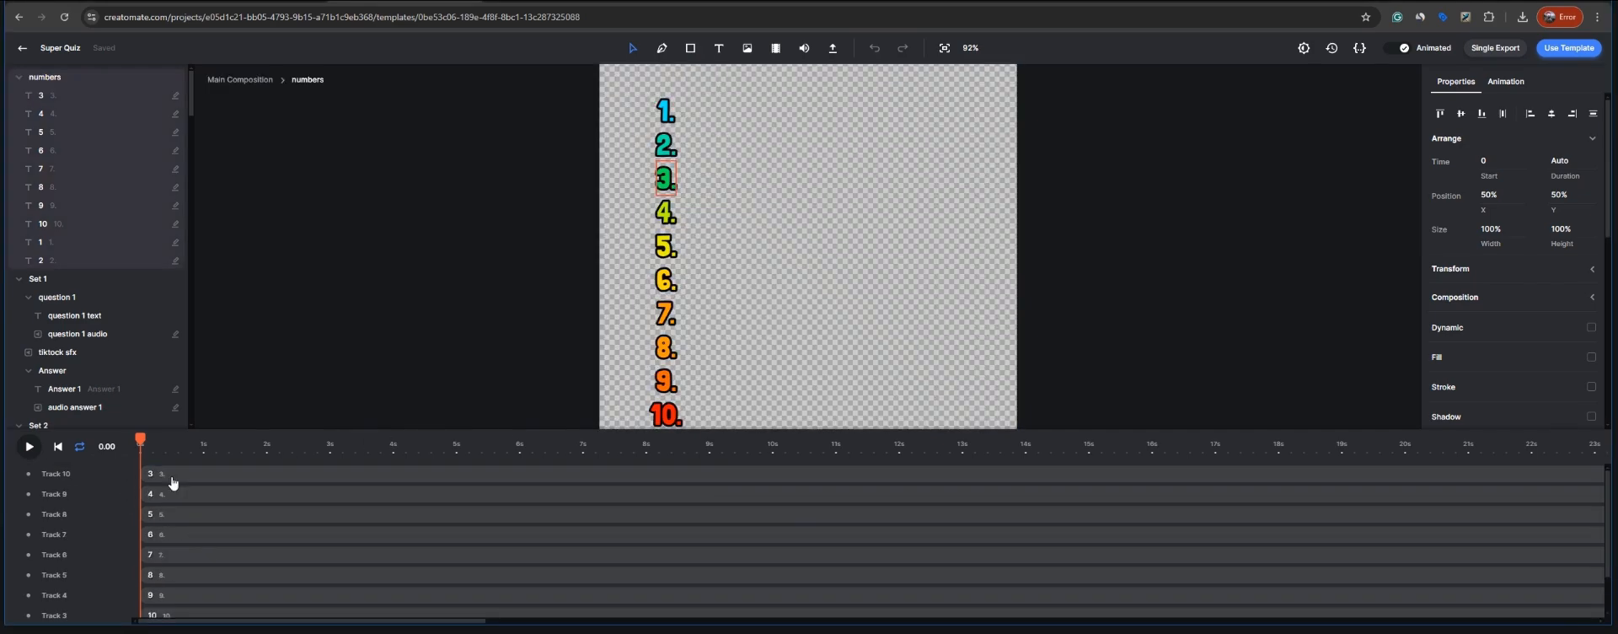
scroll(278, 549, down, 3)
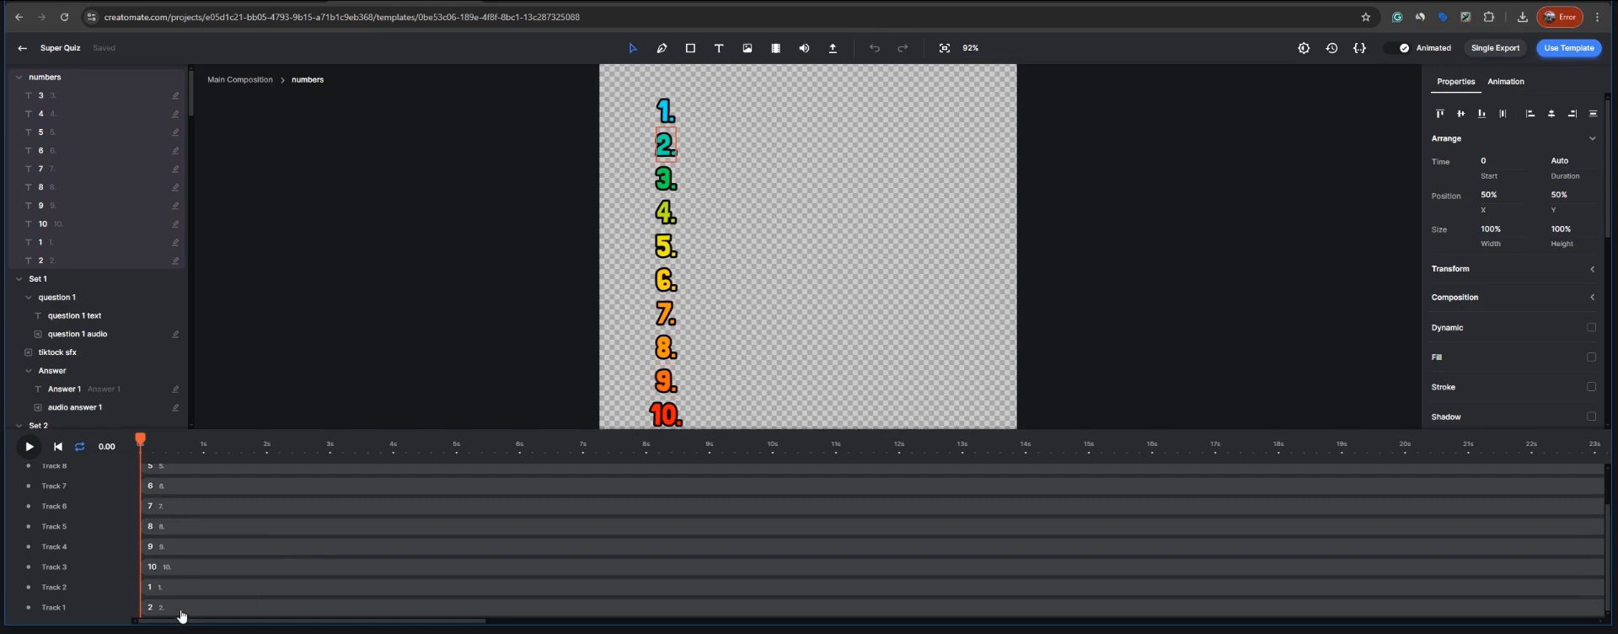
Step: Examine the text properties of numbers 1 and 2 in the numbers composition
click(179, 608)
click(668, 194)
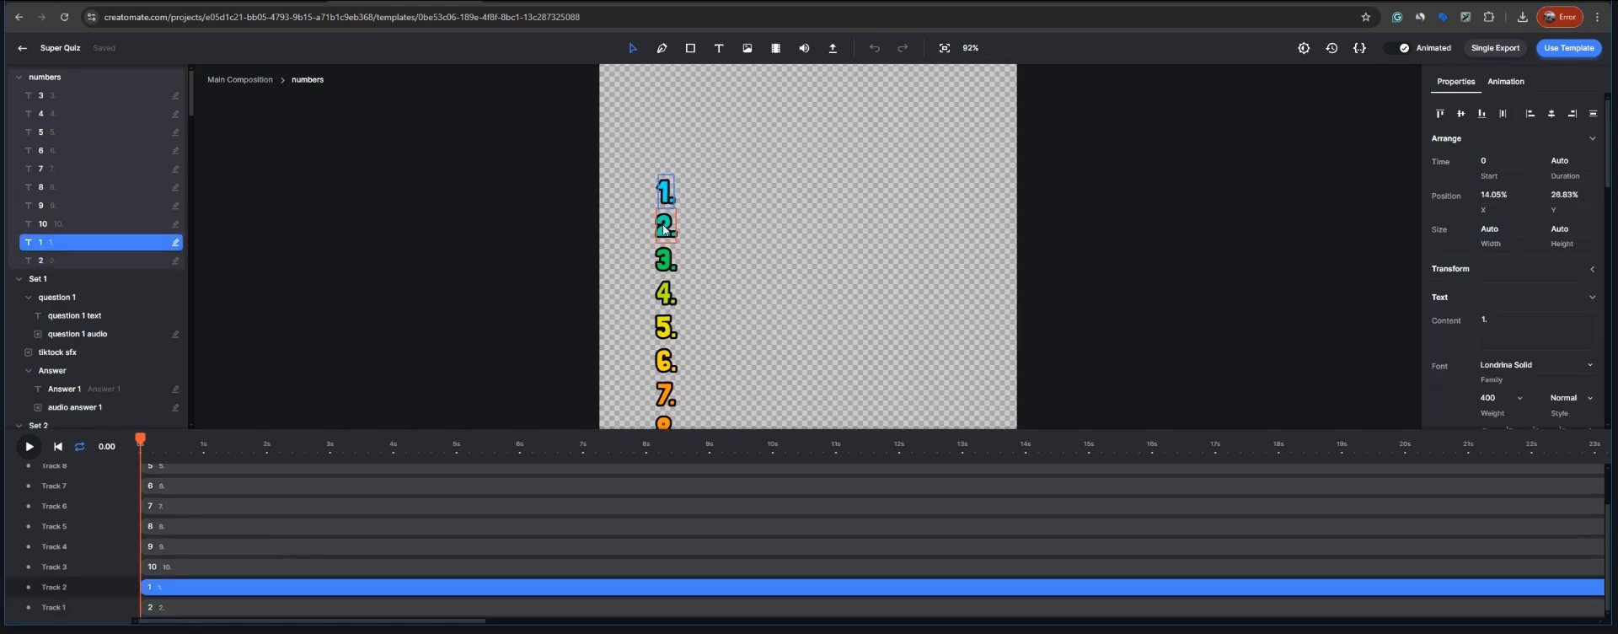
click(667, 225)
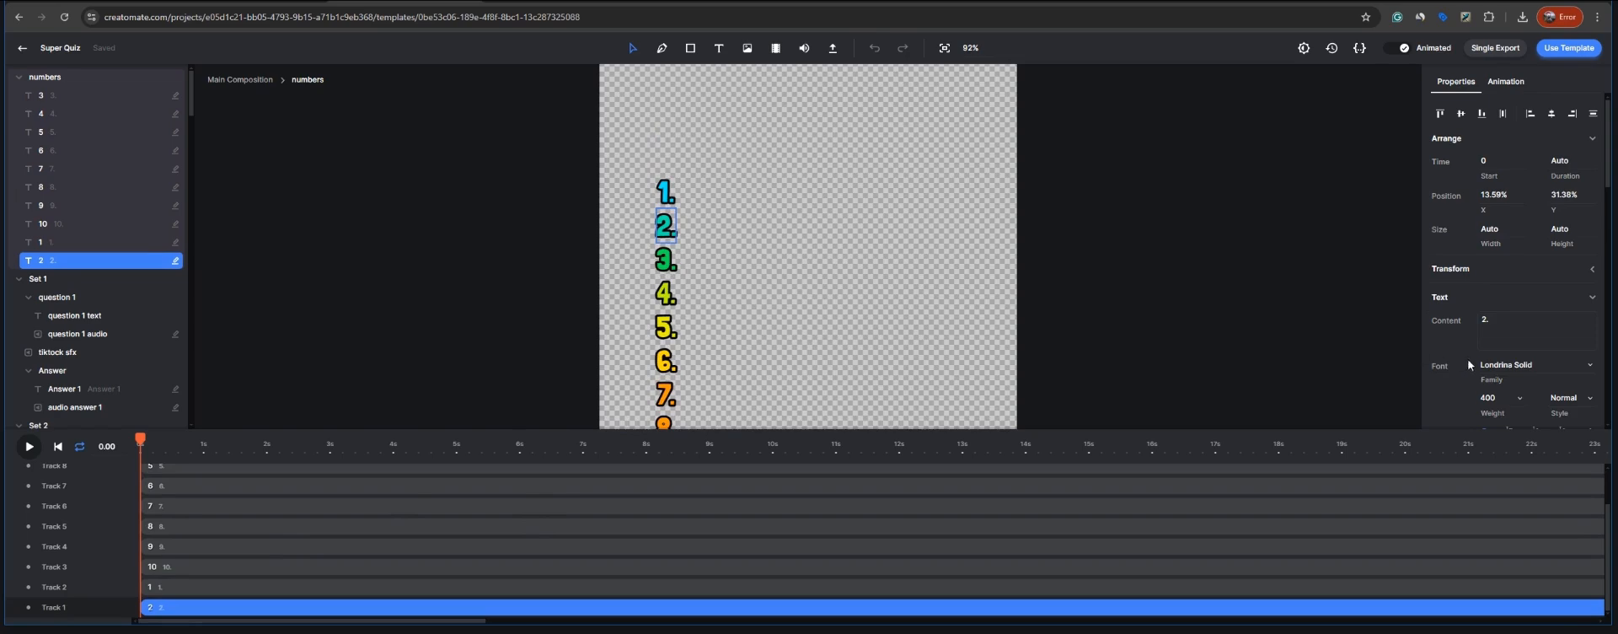
scroll(1464, 346, down, 1)
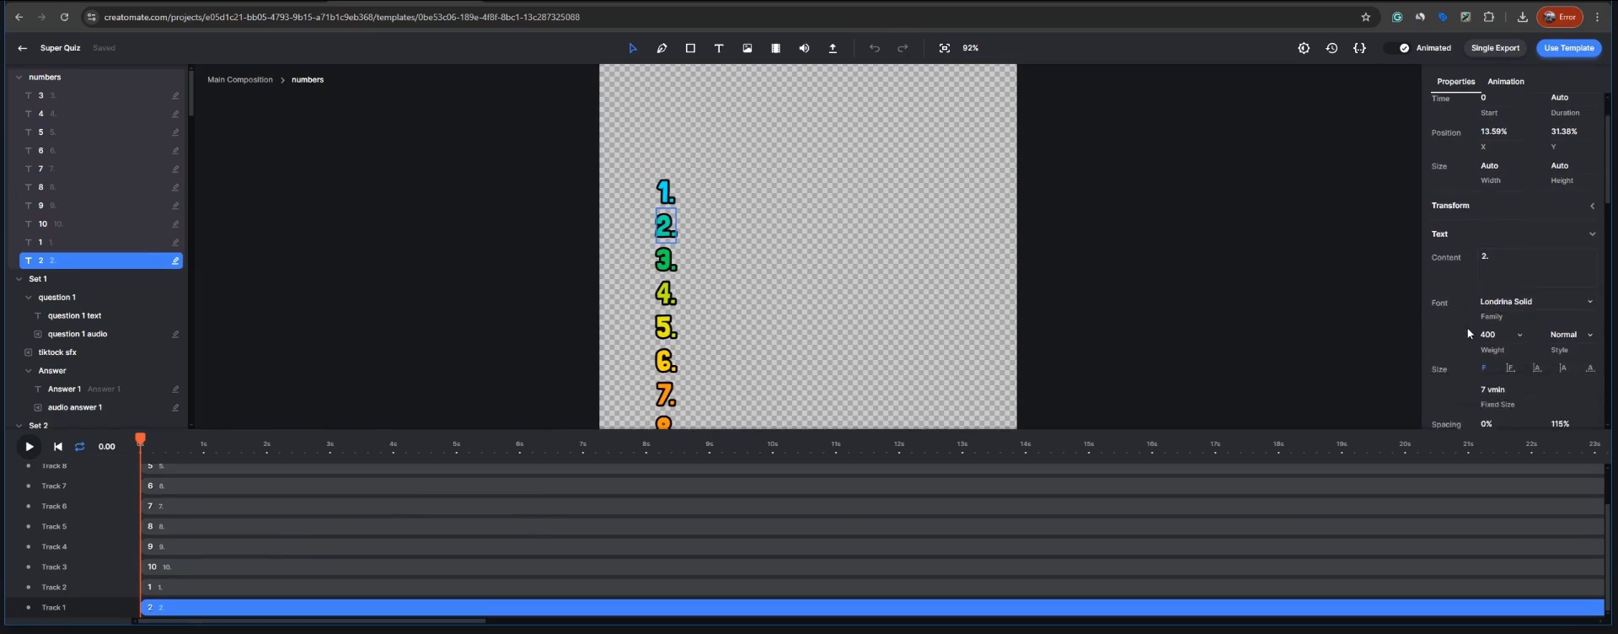
scroll(1469, 333, up, 2)
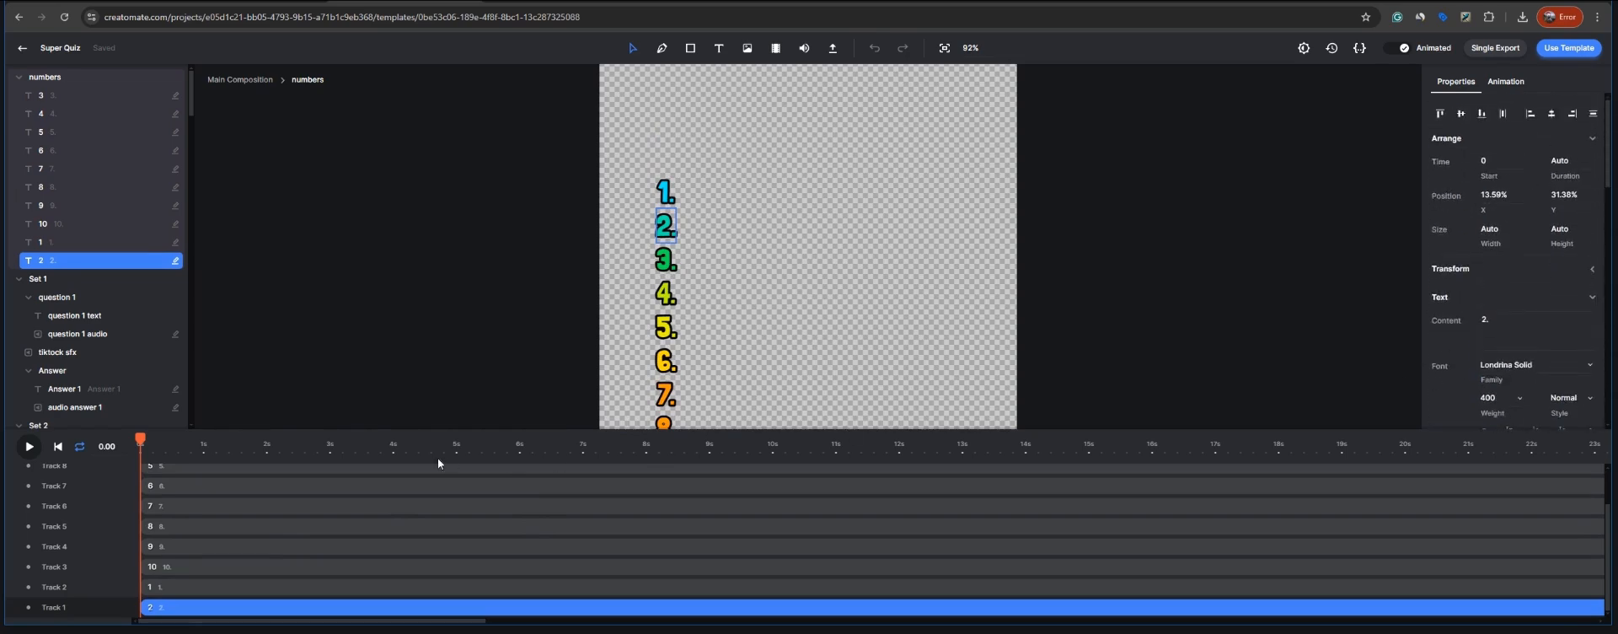
Step: Return to the main composition and examine the properties of the background image and background video tracks
click(45, 78)
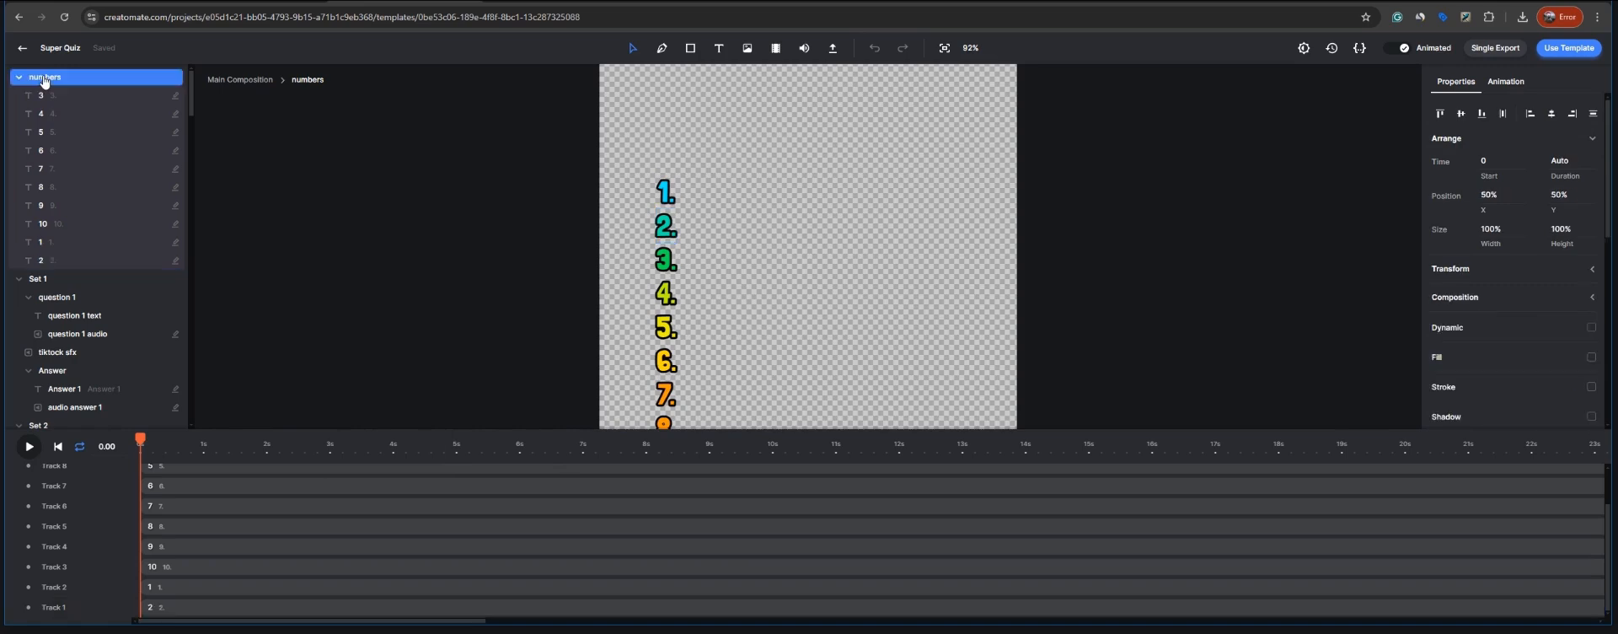
click(281, 444)
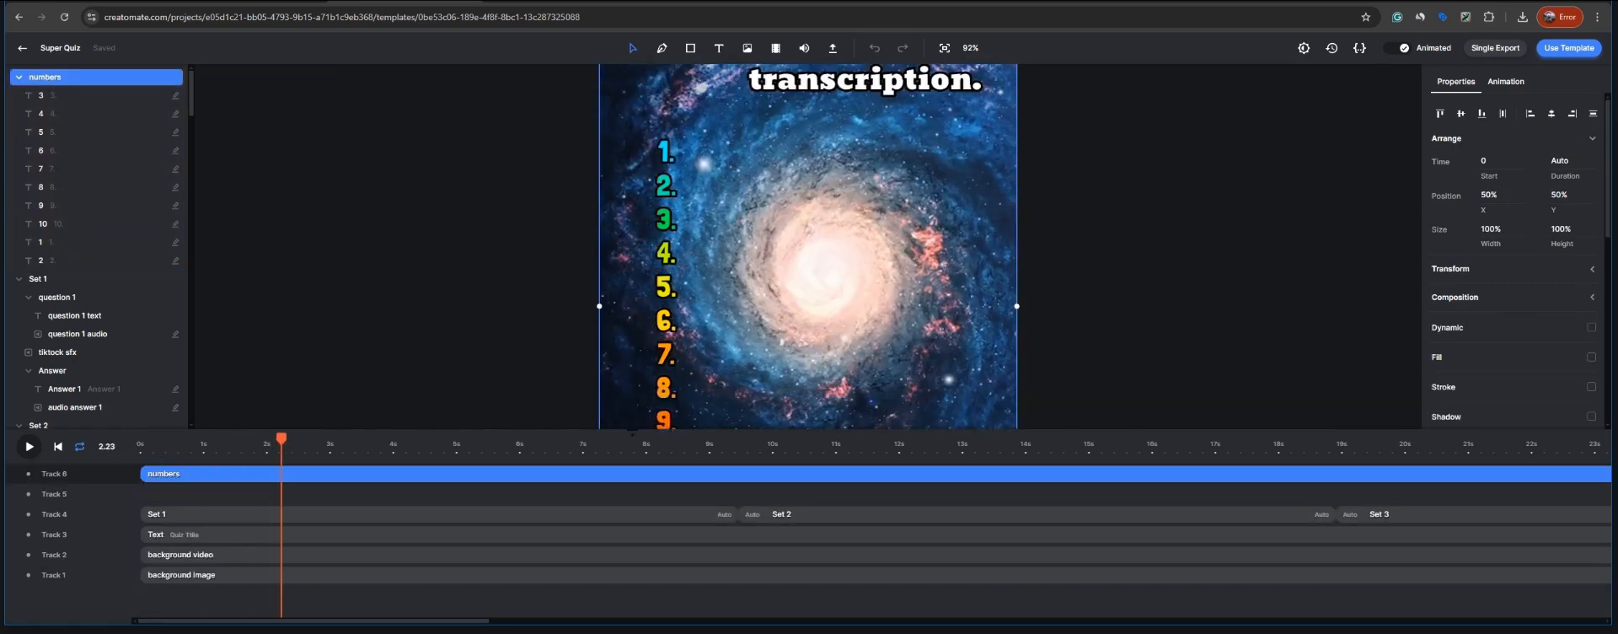
click(365, 582)
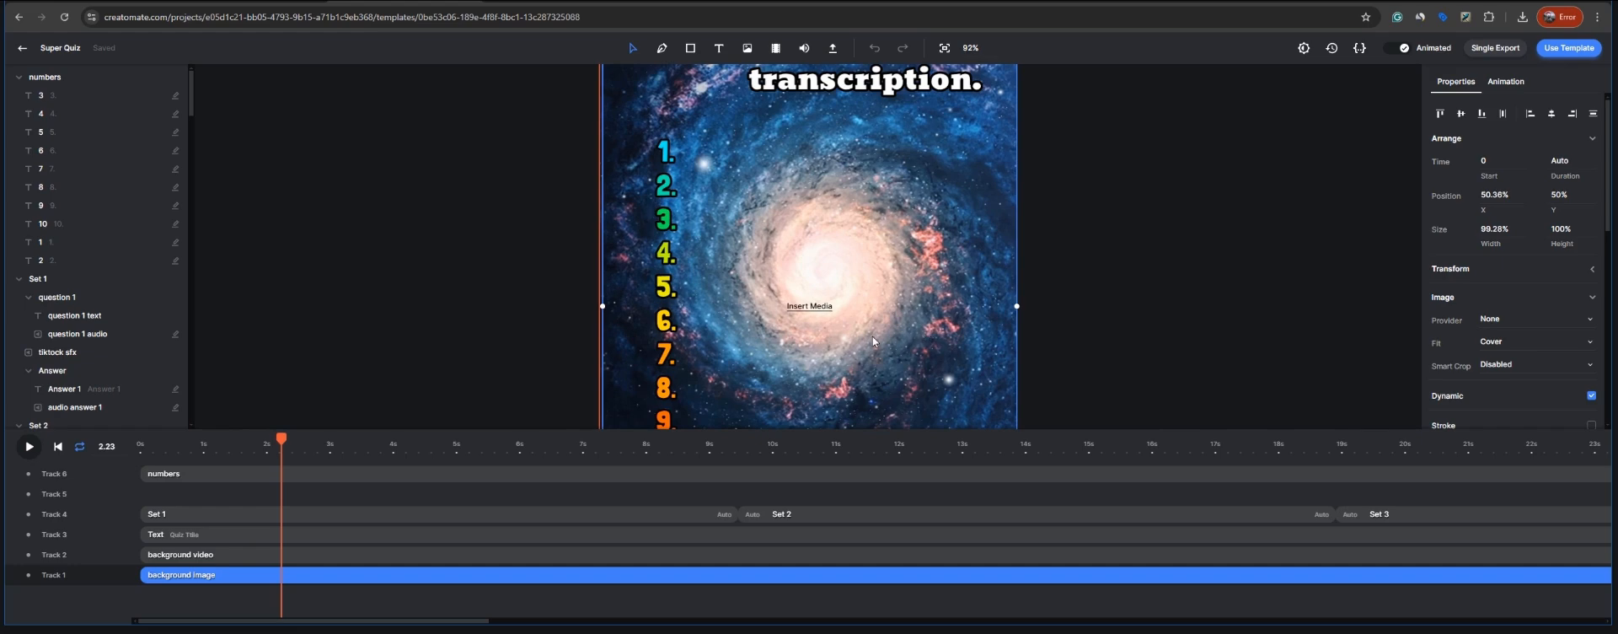
click(462, 558)
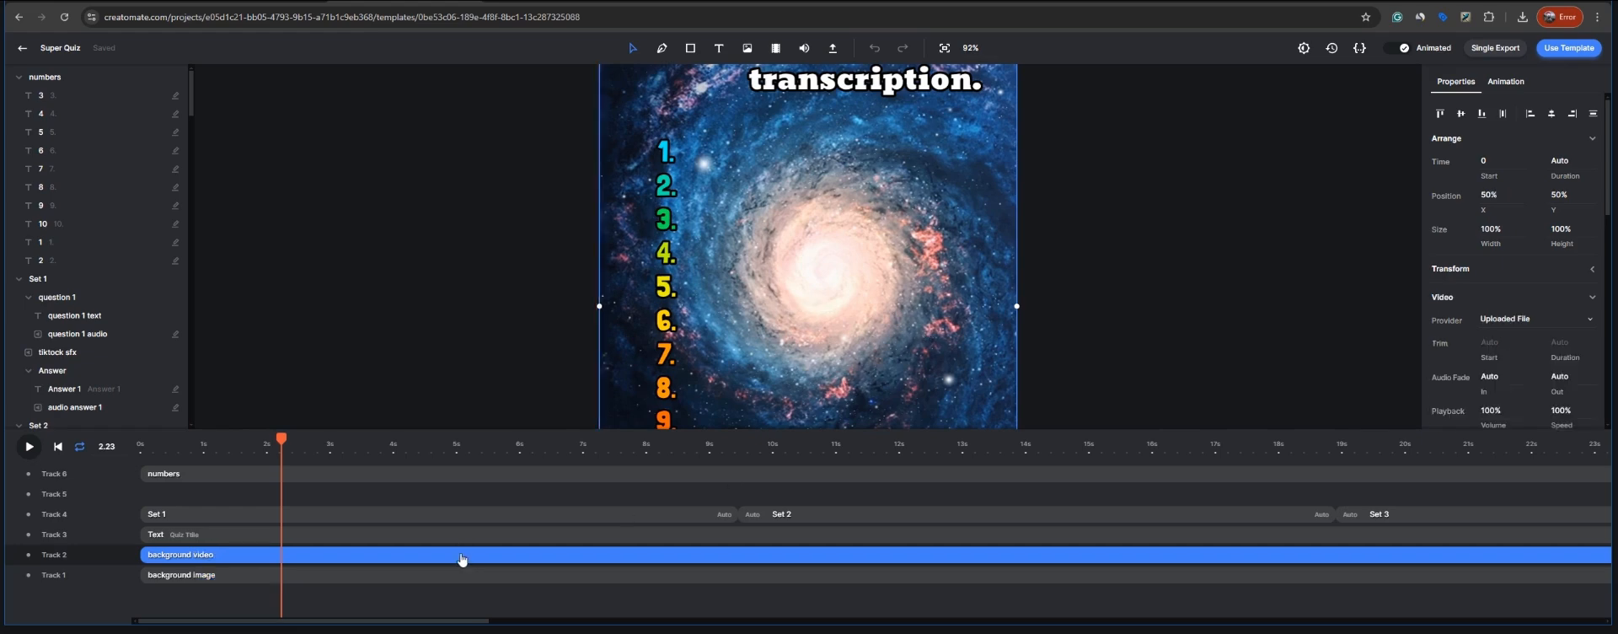
click(531, 578)
scroll(1572, 295, down, 1)
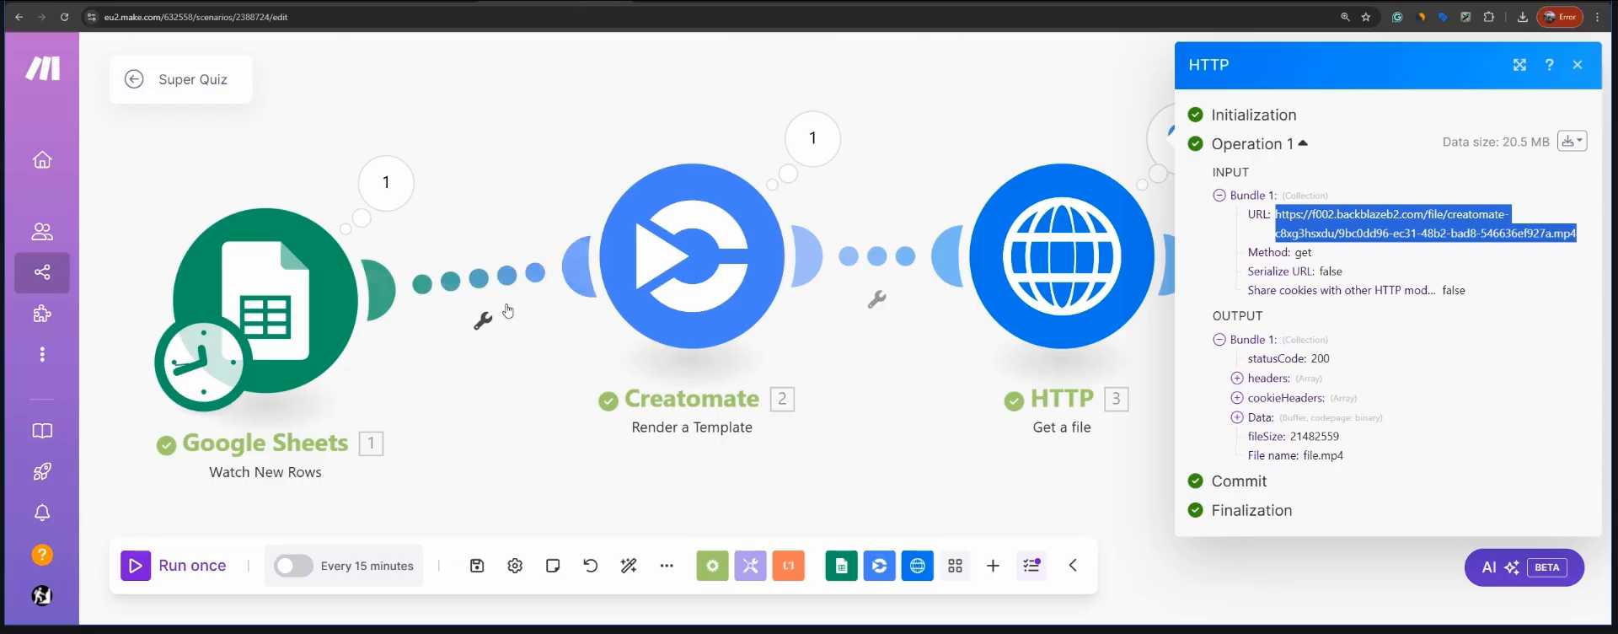
Step: Open the Creatomate module's settings in Make and examine its modification fields from the background image down to the number labels
click(711, 257)
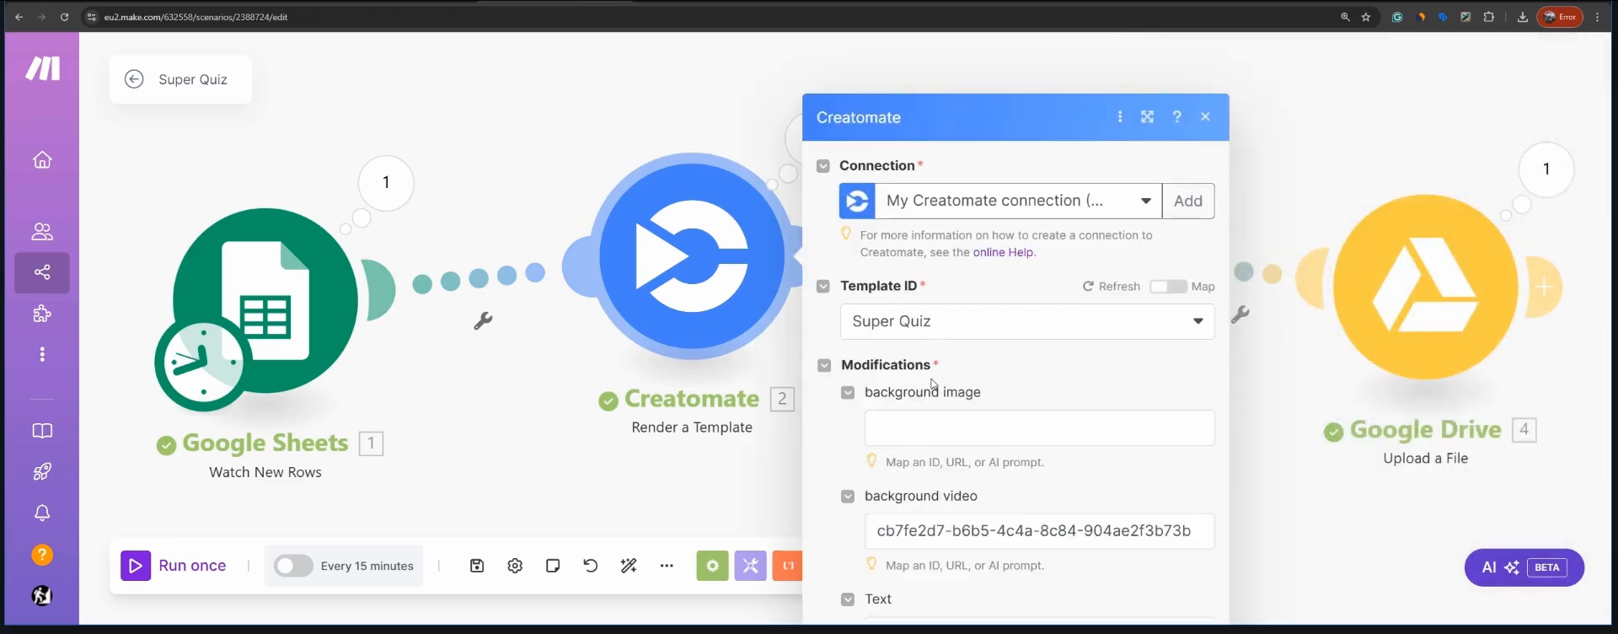
click(921, 376)
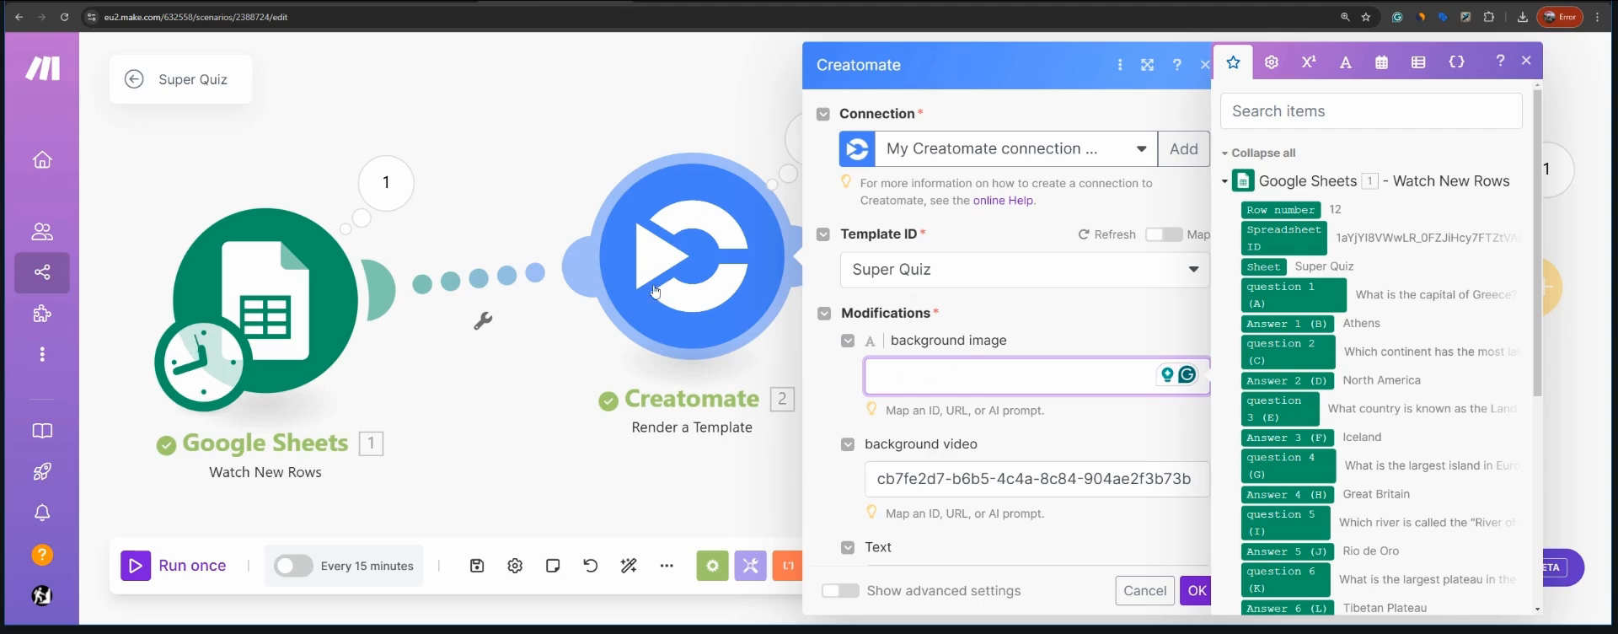
click(848, 387)
scroll(851, 388, down, 15)
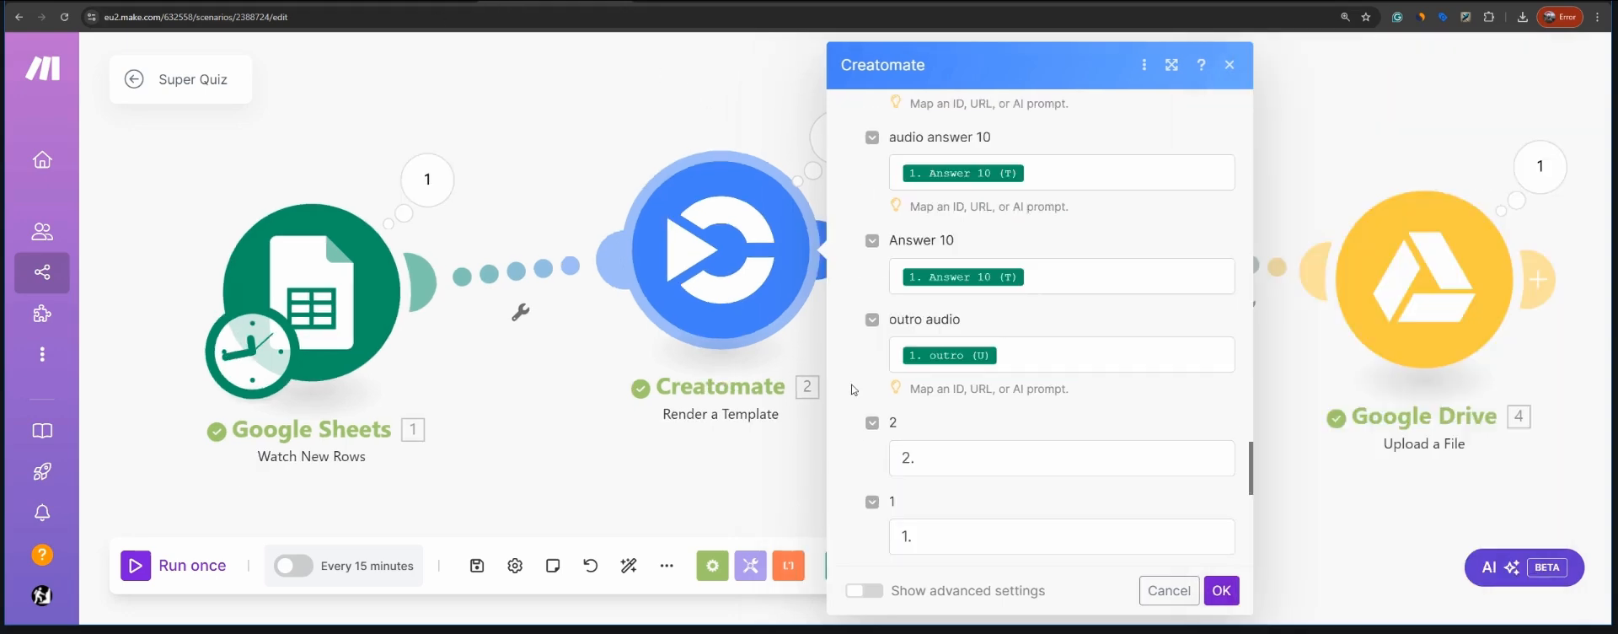
scroll(859, 438, down, 3)
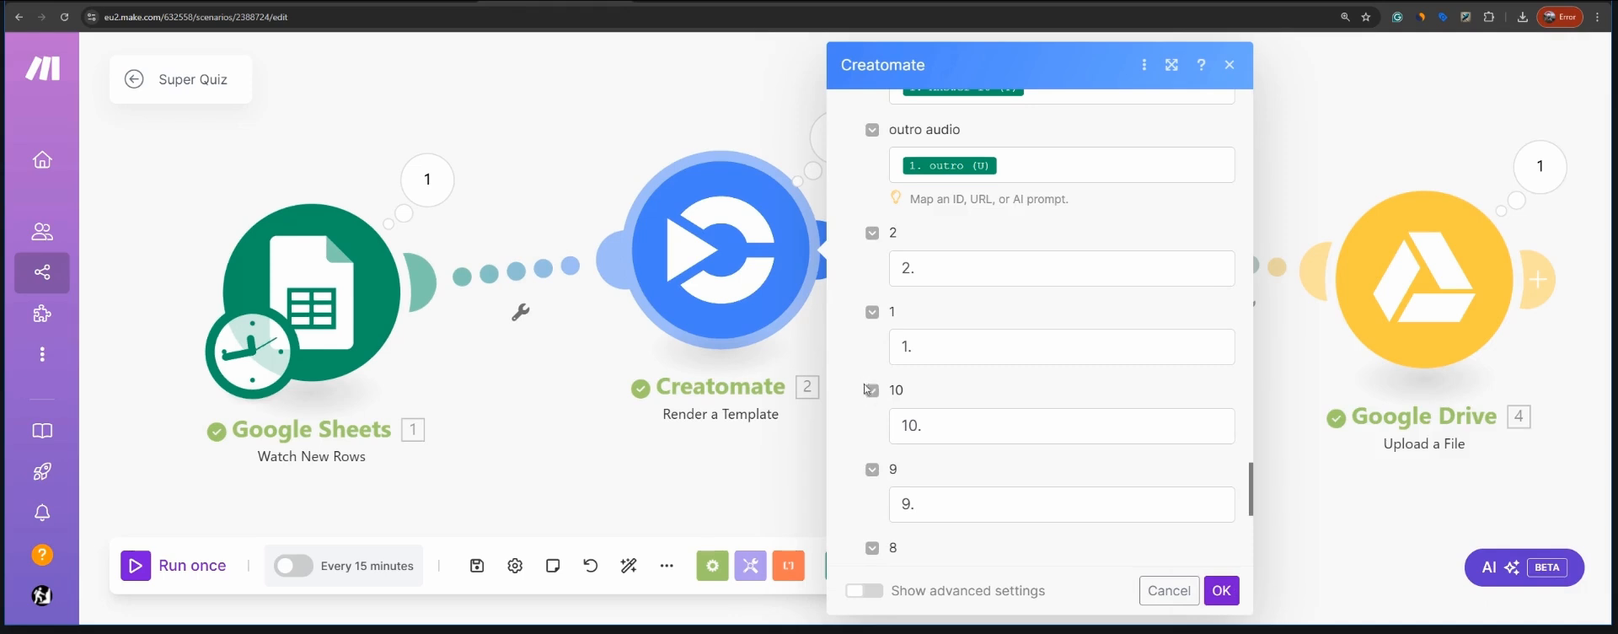
Step: Try A) as the text for number 1 in the Creatomate modifications, and restore it to 1
click(953, 351)
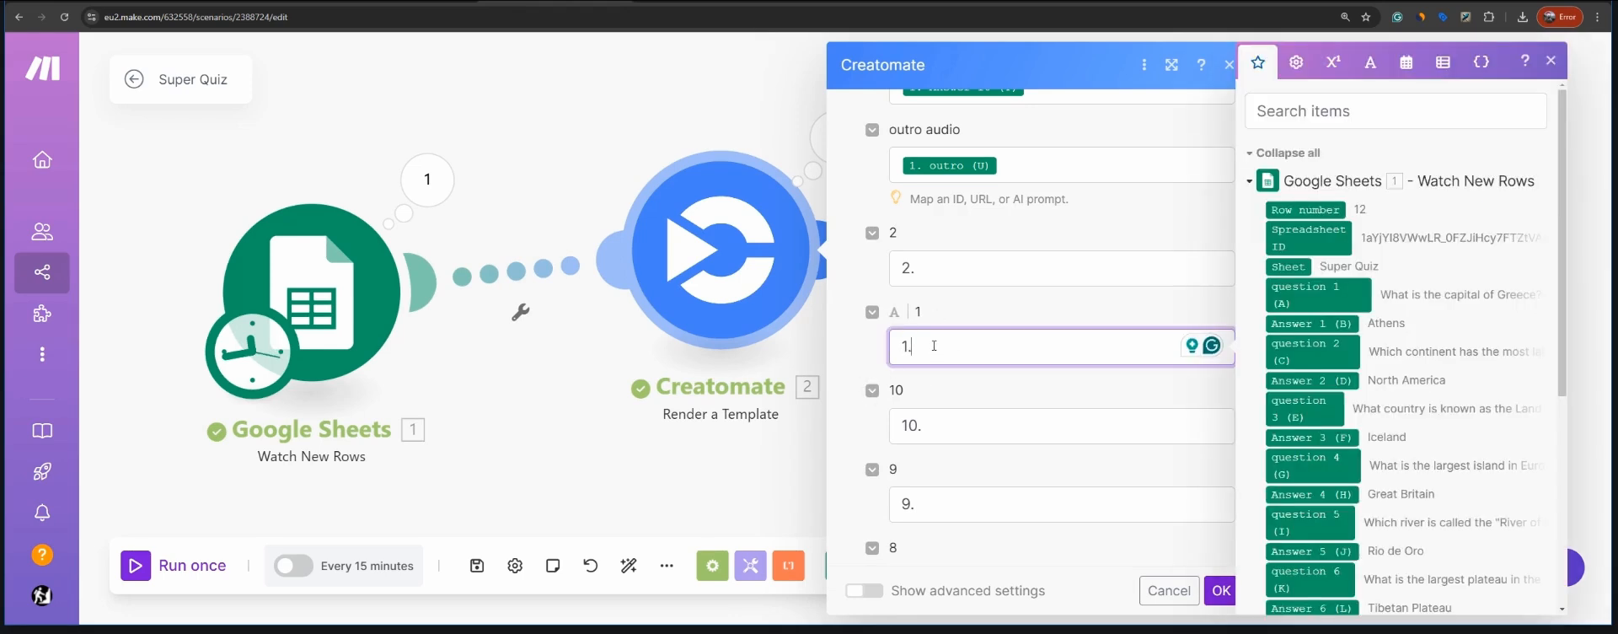
text((text)
key(BackSpace)
key(BackSpace)
key(BackSpace)
key(BackSpace)
key(BackSpace)
key(BackSpace)
key(BackSpace)
key(BackSpace)
text(A))
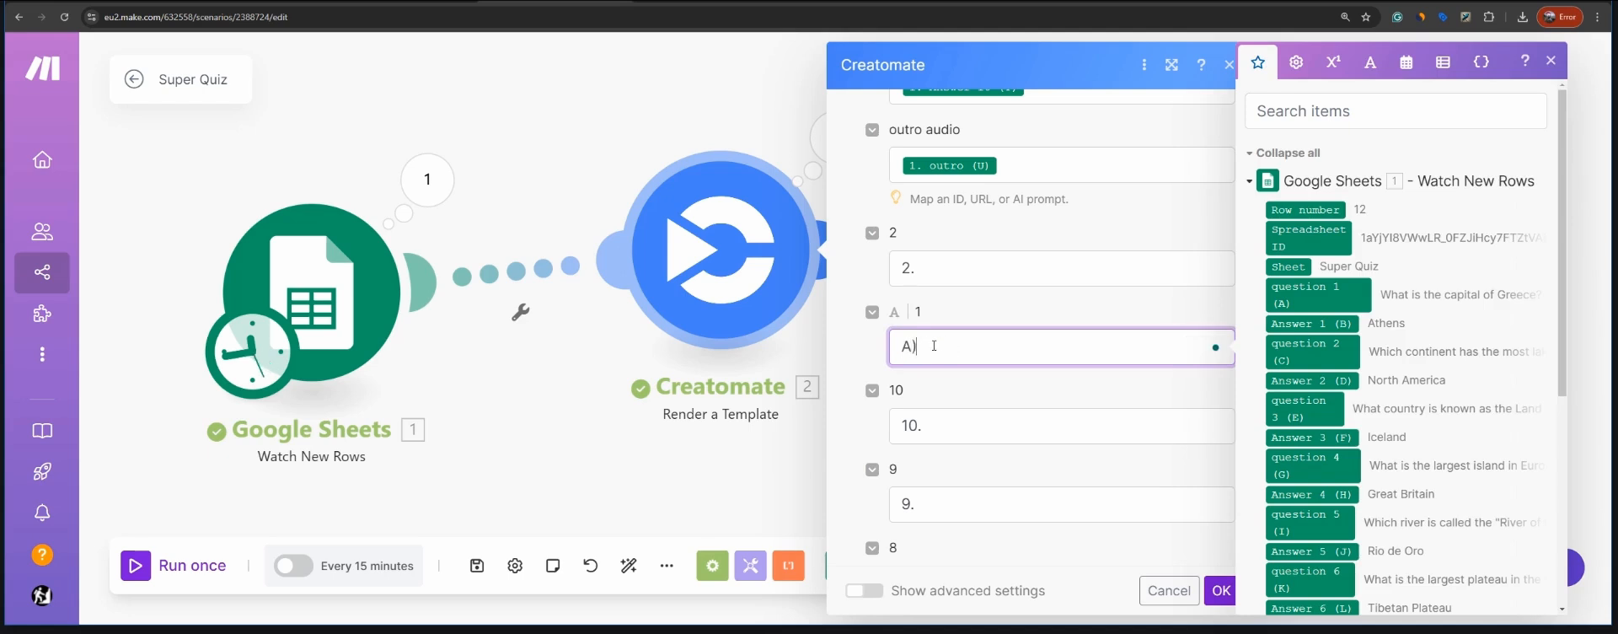
key(BackSpace)
key(BackSpace)
text(1.)
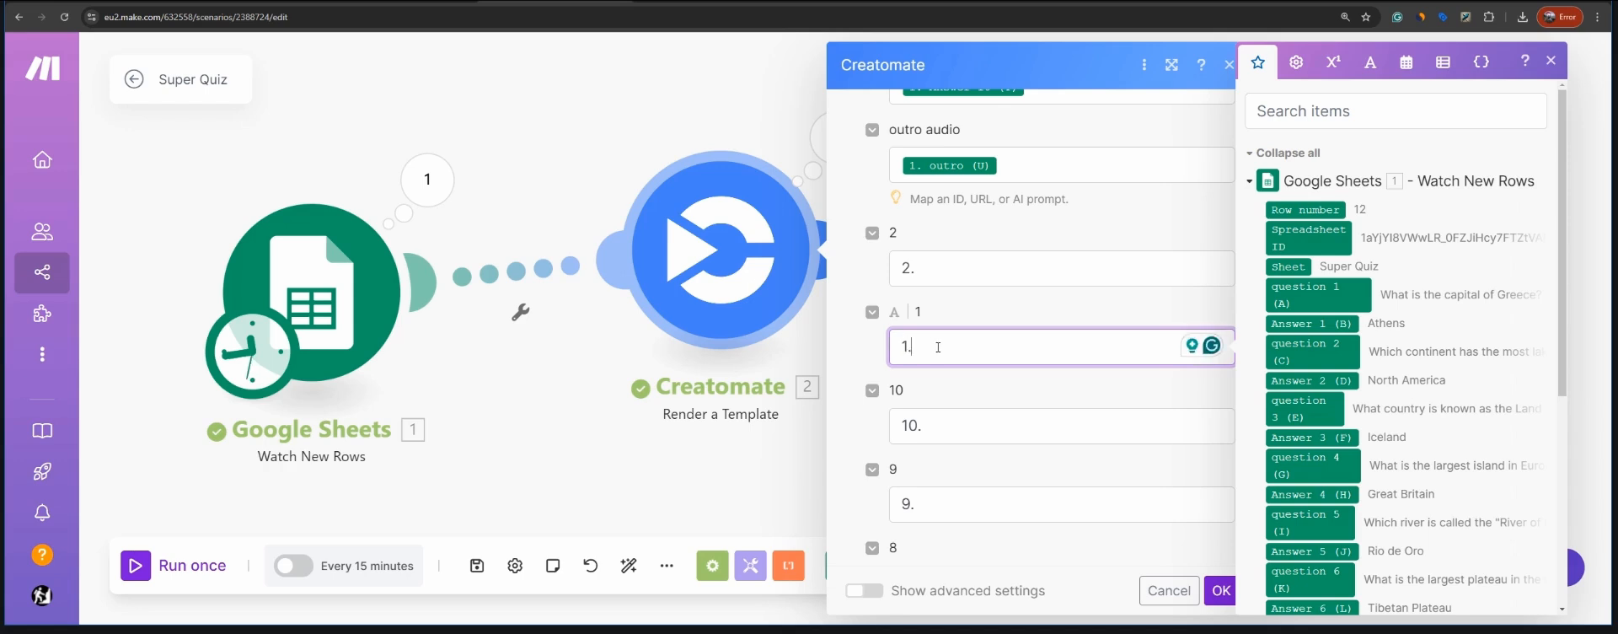
Step: Check the background video field and question mappings, look at the Super Quiz sheet, and save the Creatomate module
scroll(969, 404, up, 15)
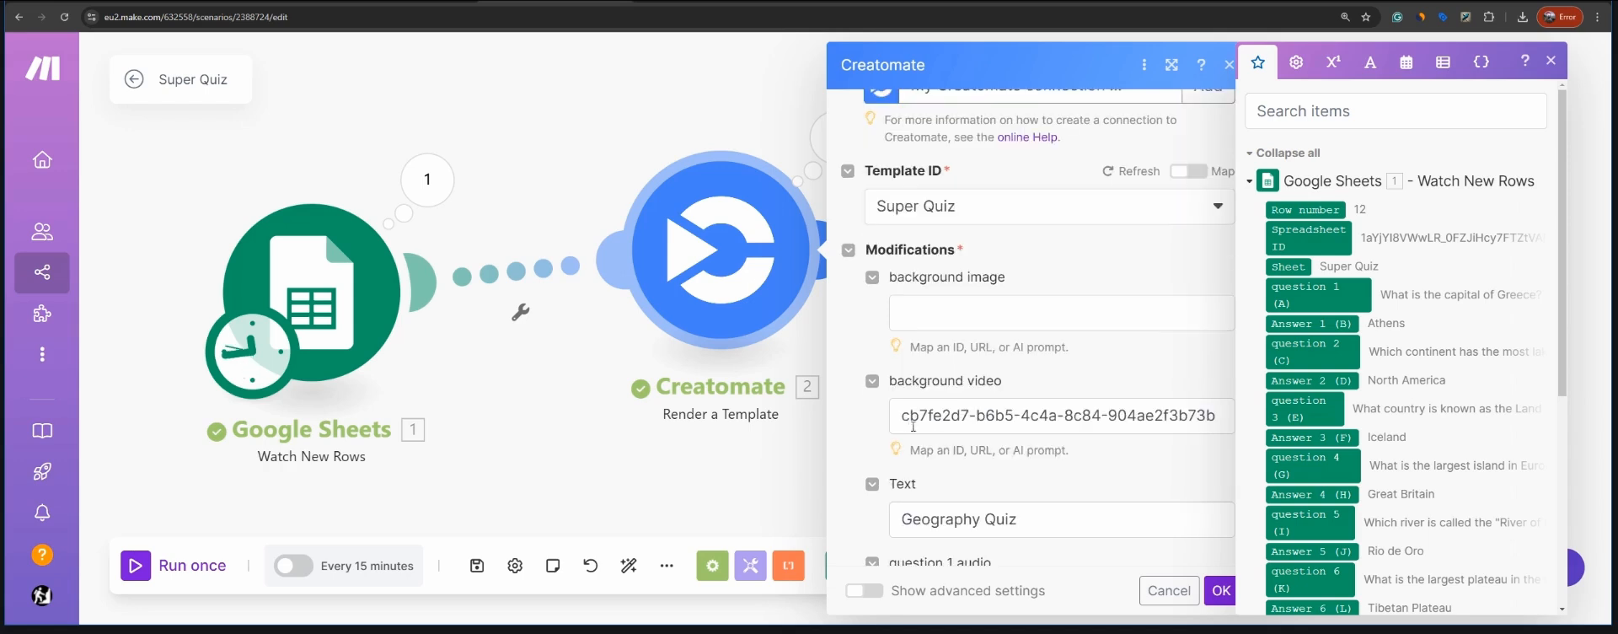
click(967, 416)
key(ctrl+a)
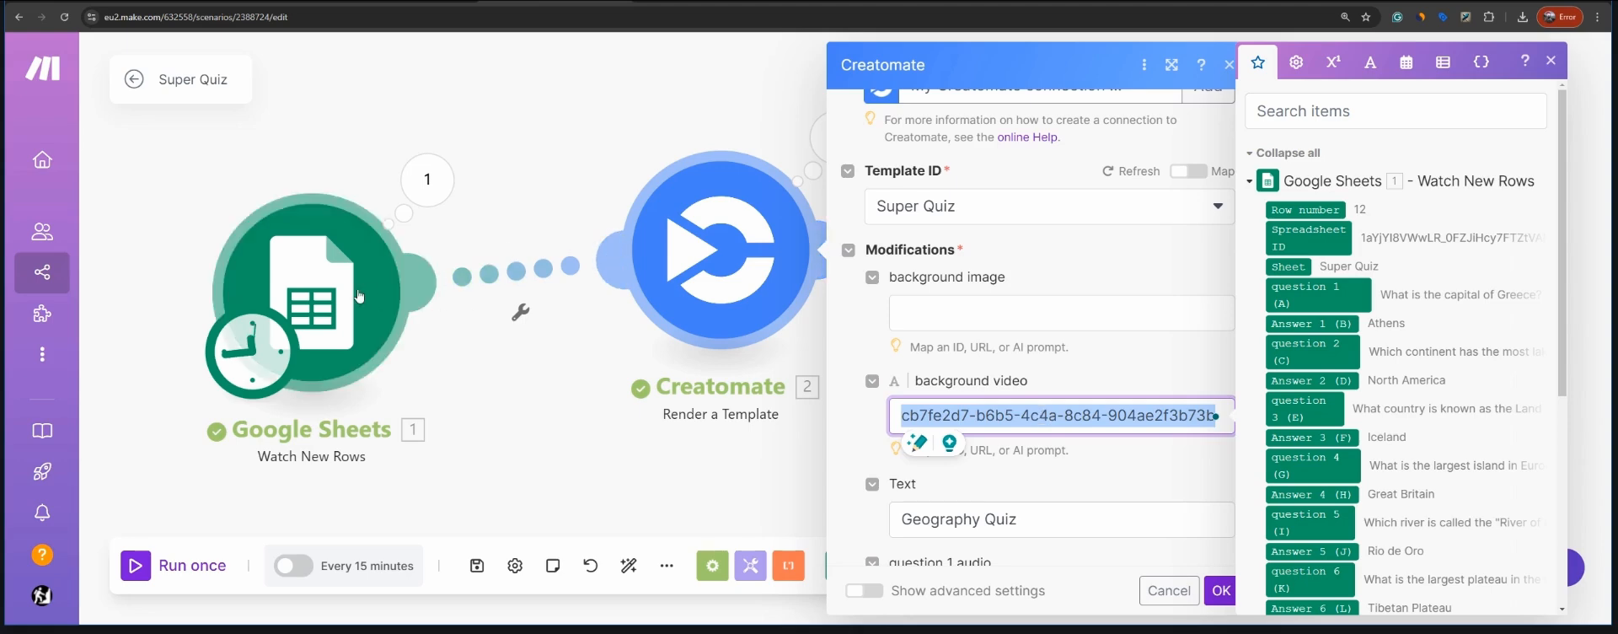
key(alt+Tab)
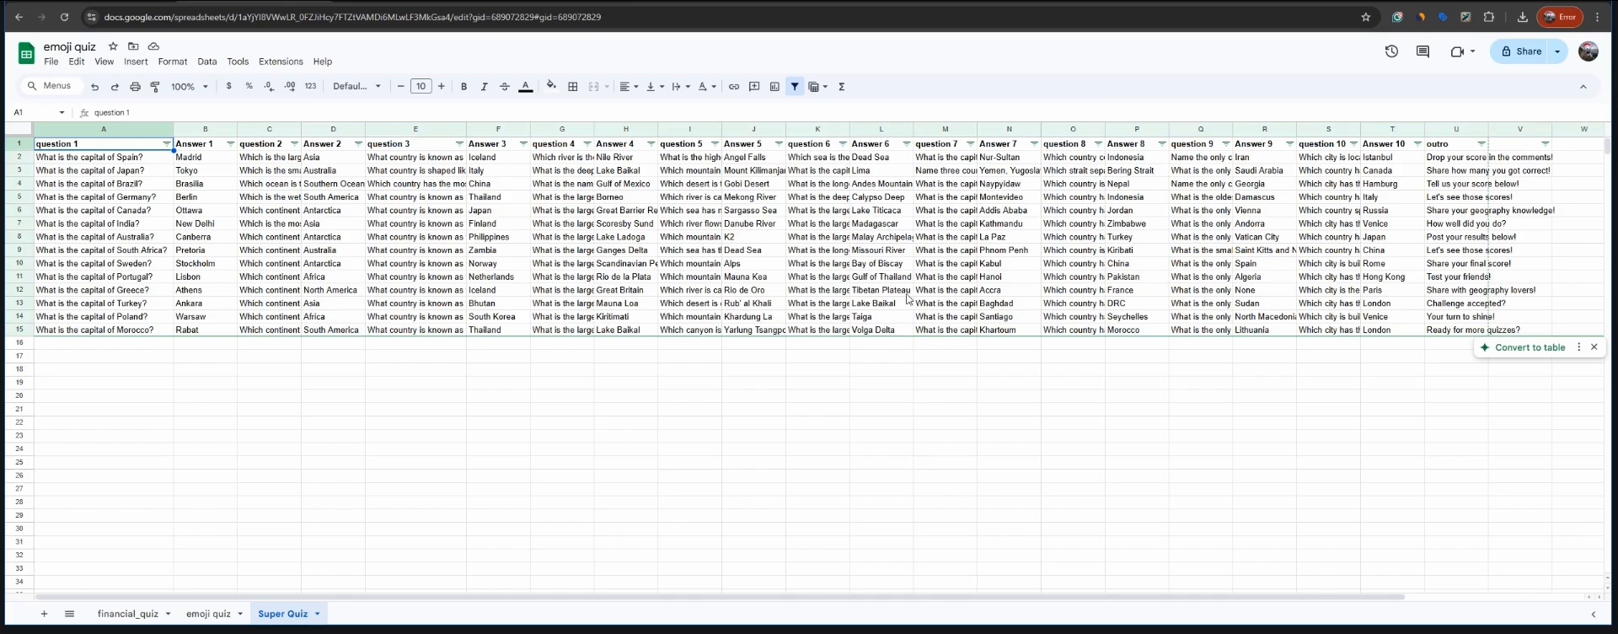
key(alt+Tab)
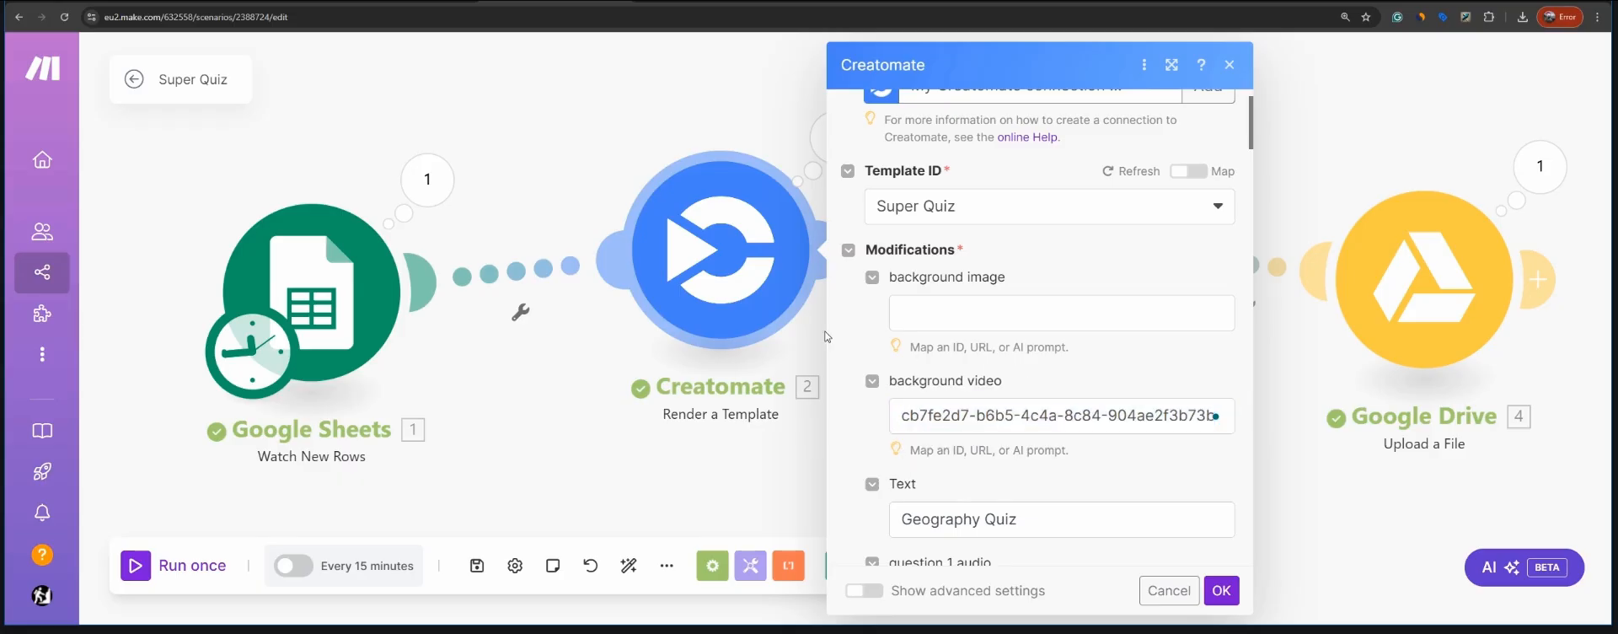
scroll(857, 360, down, 8)
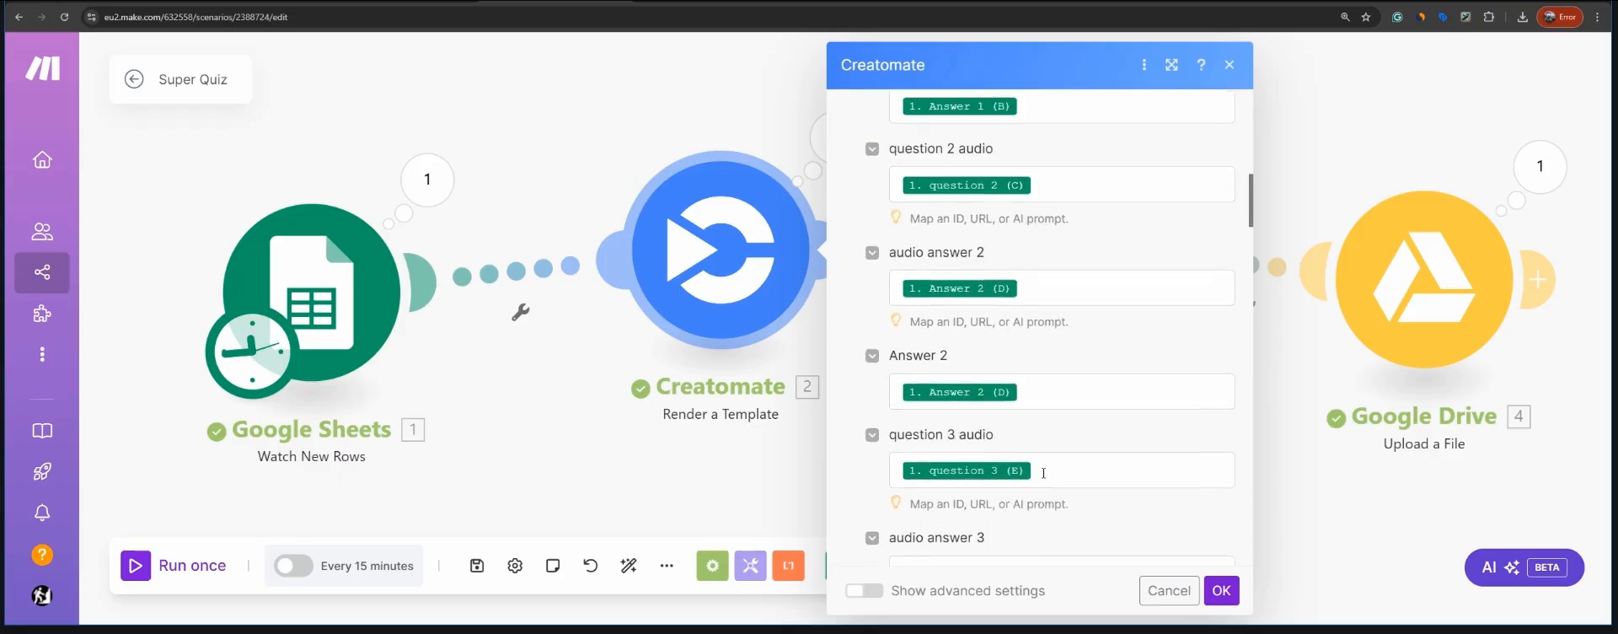
click(1223, 592)
Step: Set the Google Sheets trigger's starting point manually to row 10, the capital of Sweden question
right_click(335, 270)
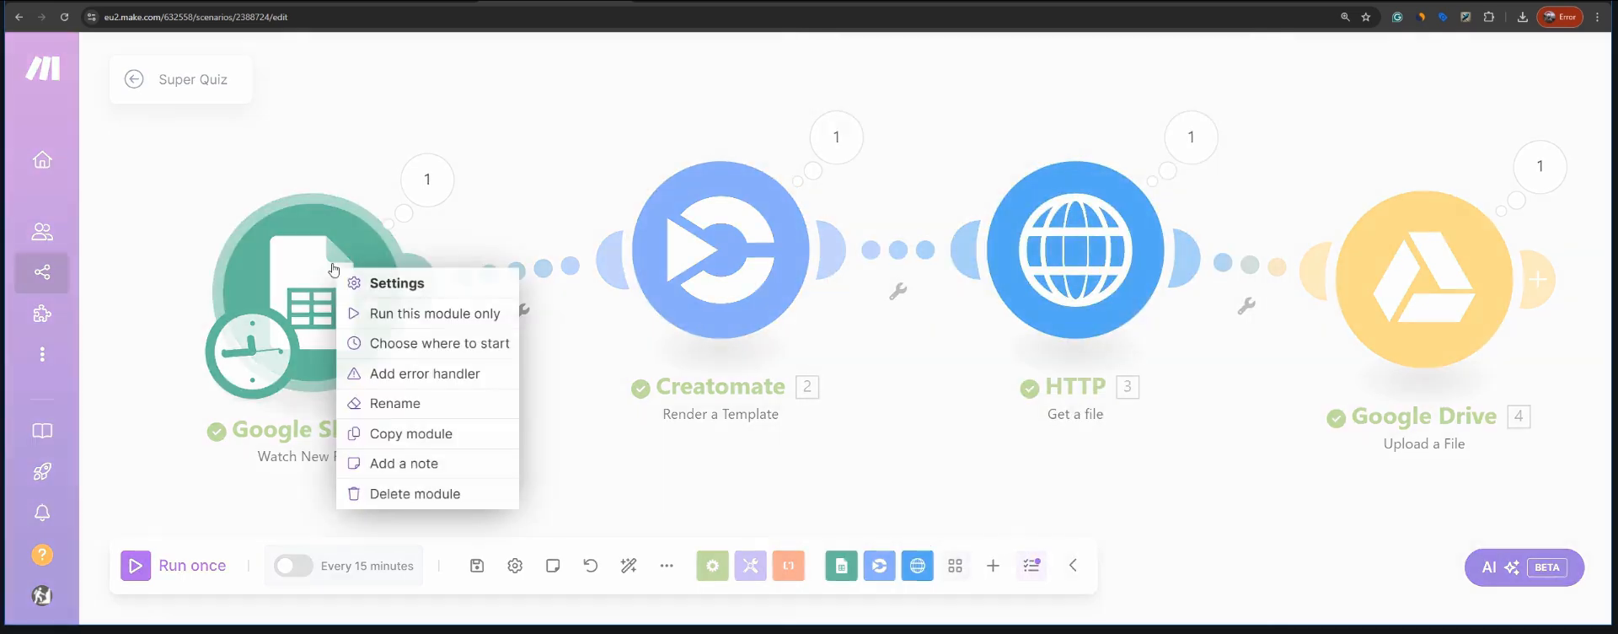
click(370, 343)
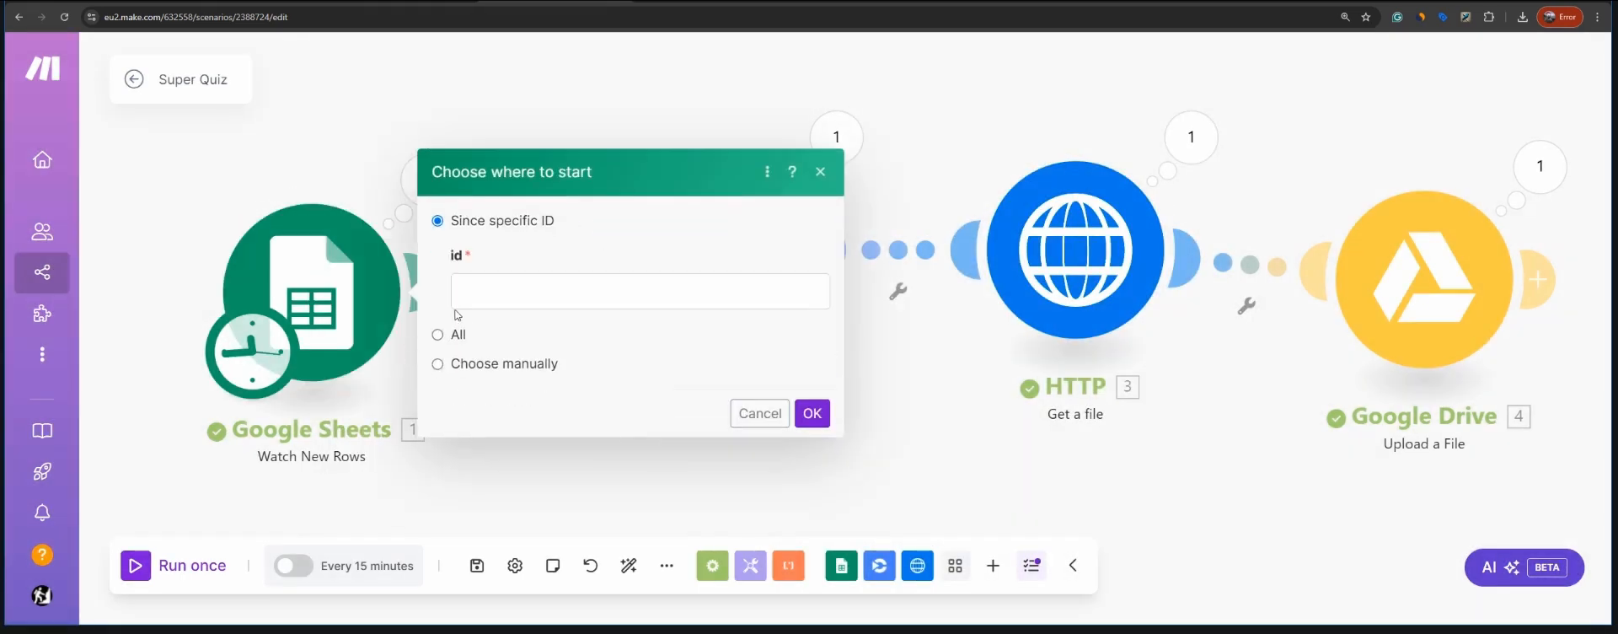
click(469, 364)
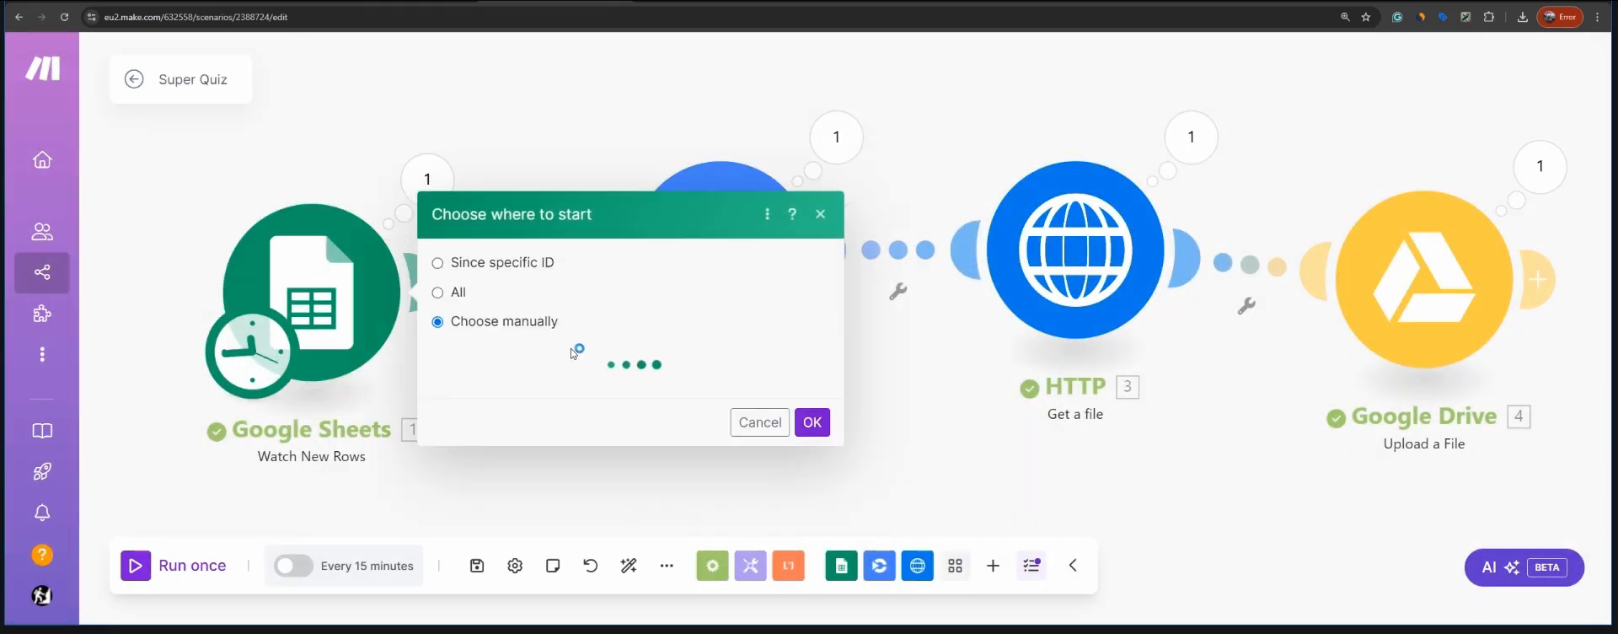
click(601, 388)
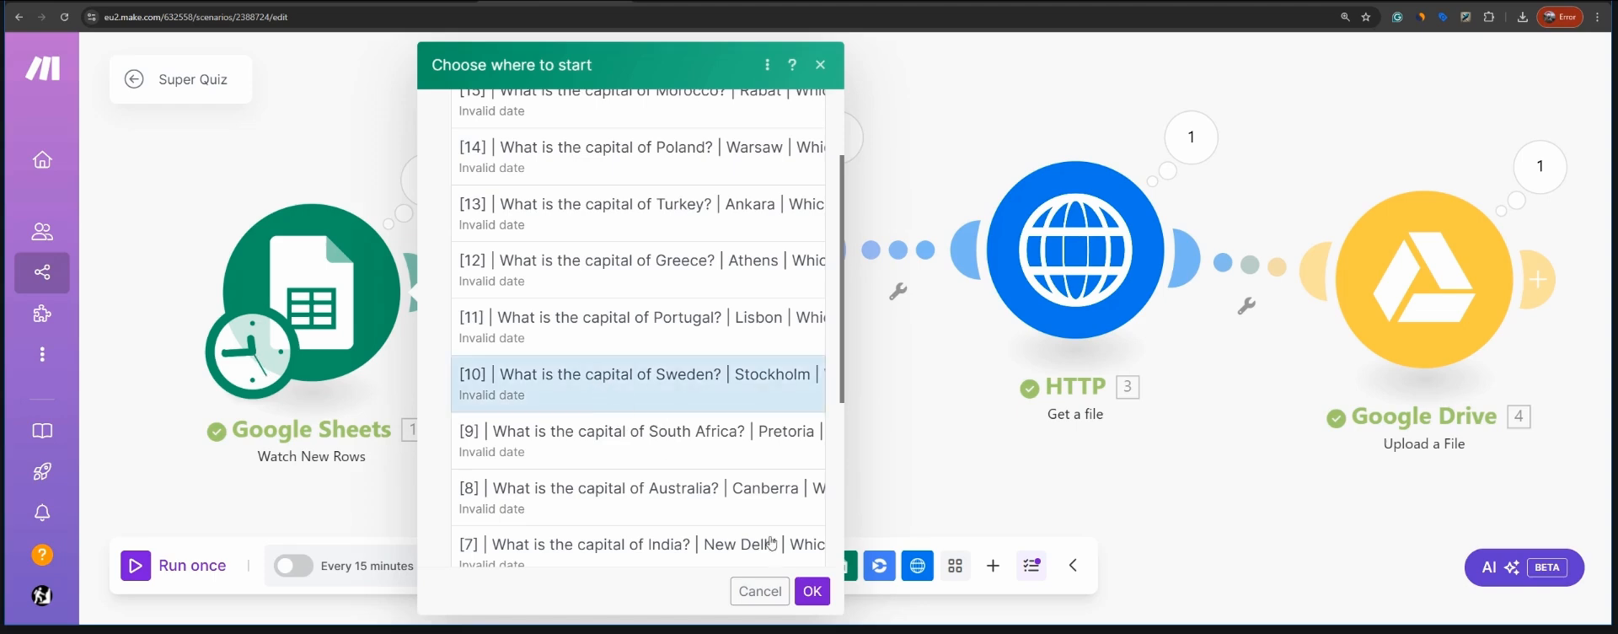
click(811, 591)
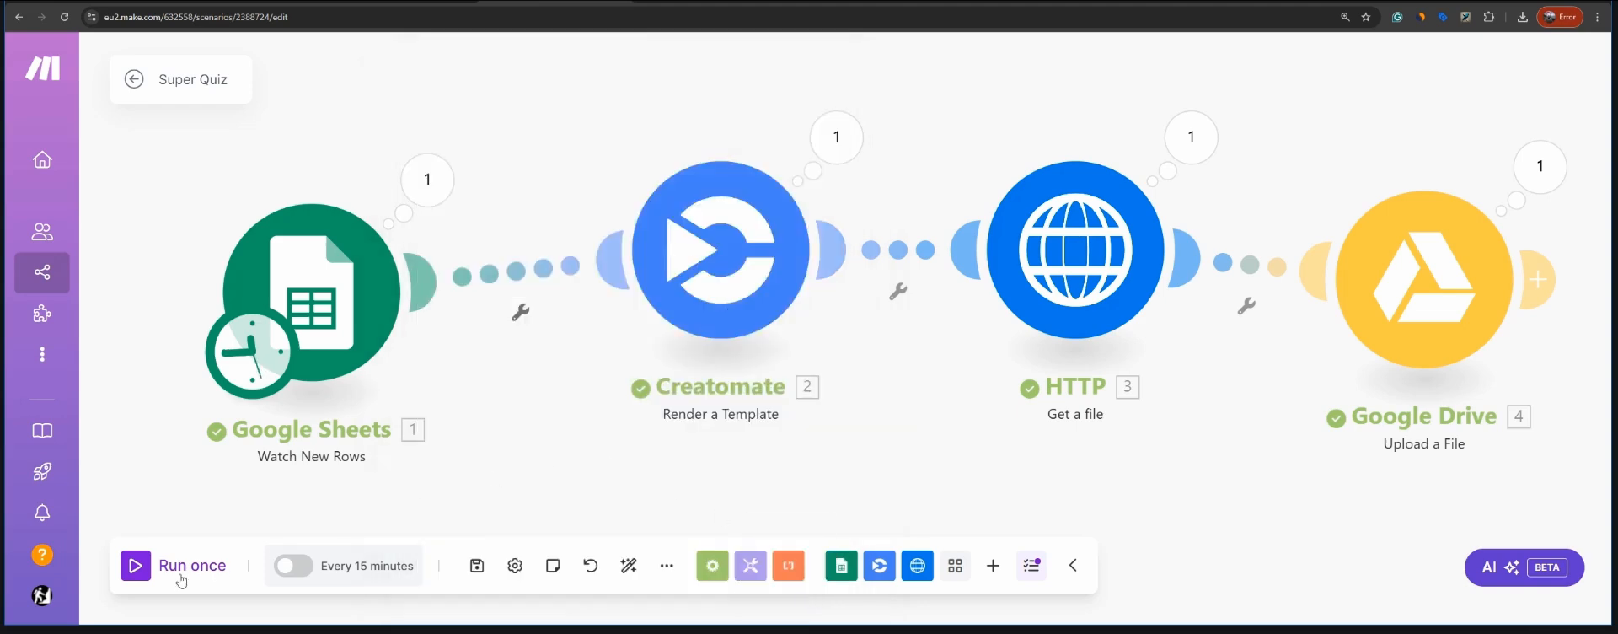
Step: Run the scenario once and check the Google Drive module's output
click(138, 572)
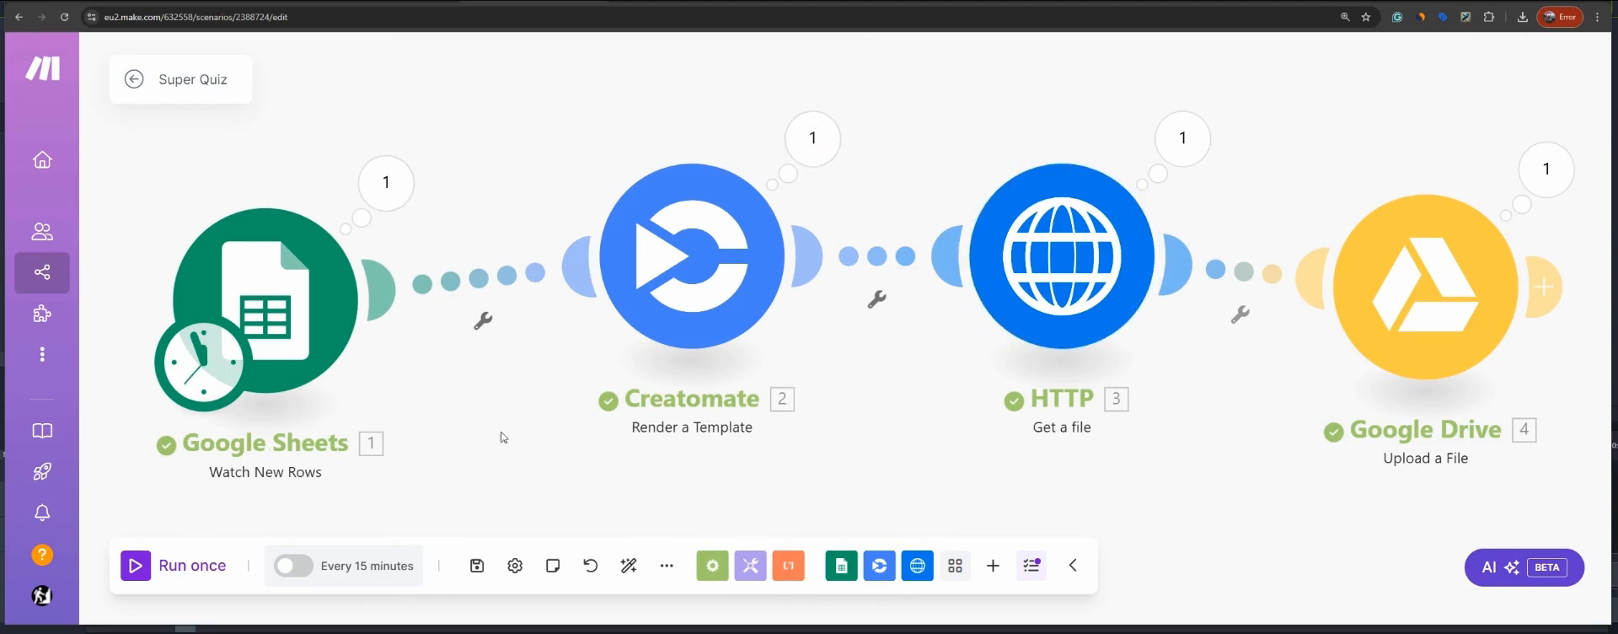
click(1547, 171)
key(Escape)
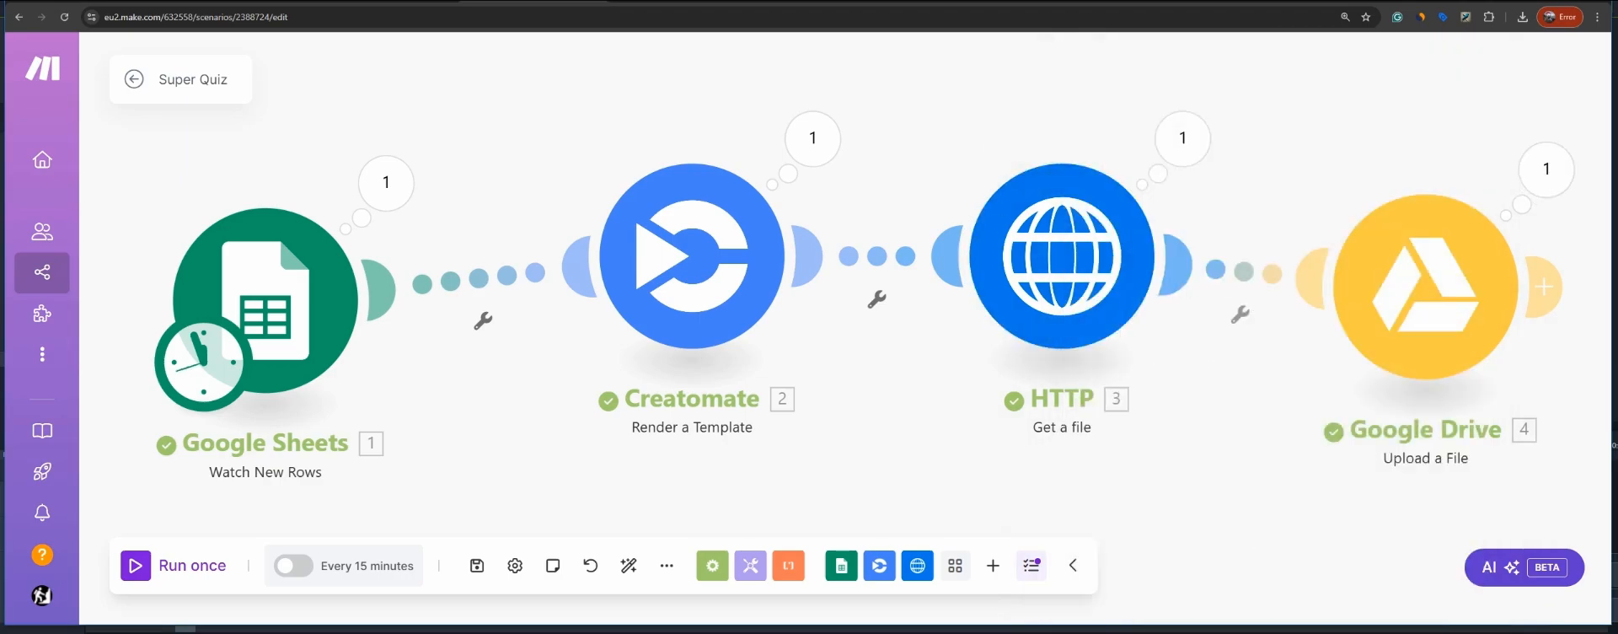